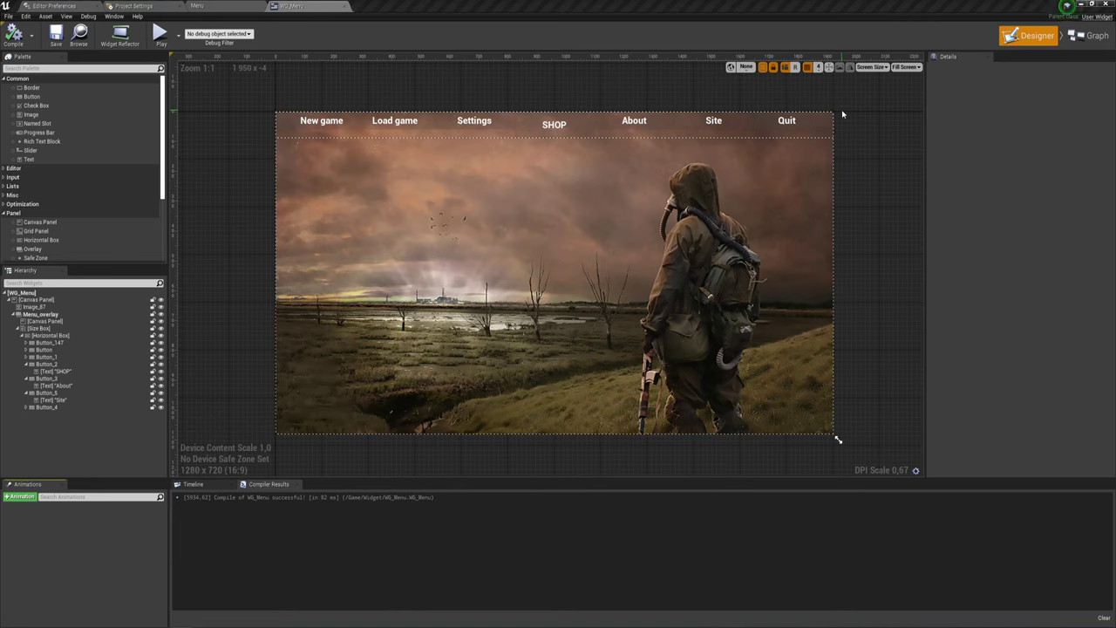
# Select the SHOP text block inside Menu_overlay so its text properties show in Details.
pyautogui.click(541, 148)
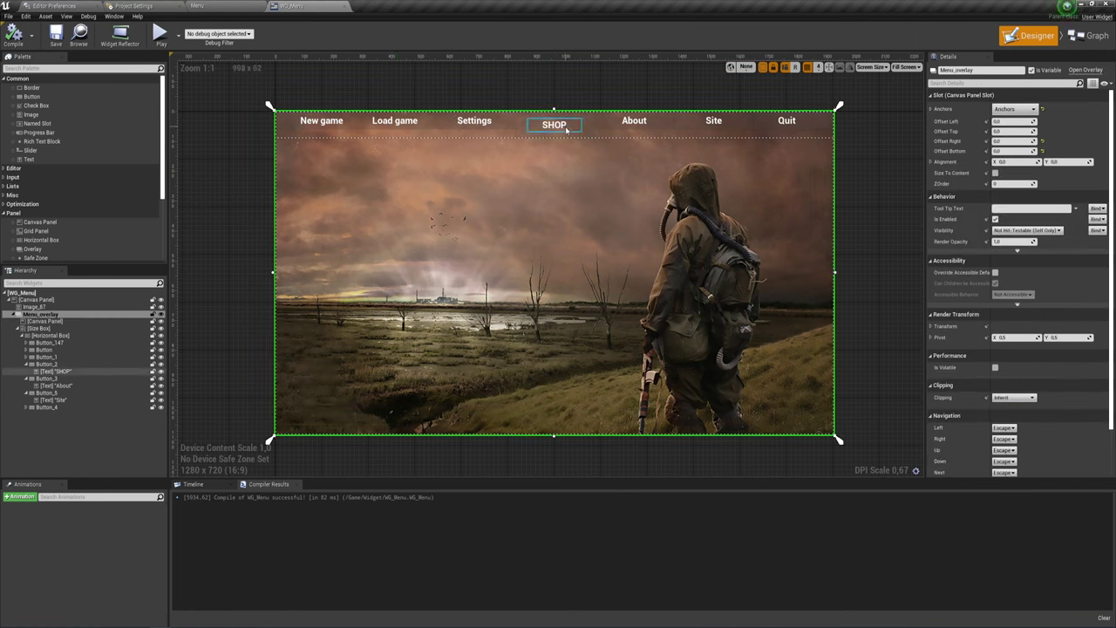
pyautogui.click(566, 129)
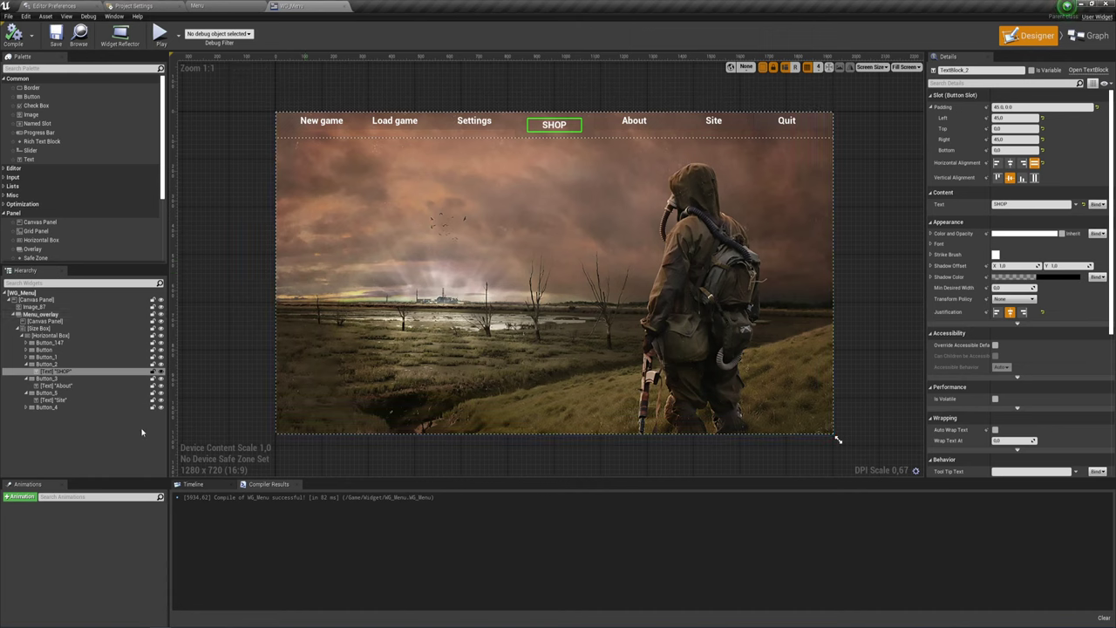
# Add a widget animation named Hovered_Button, with no spaces, and select it in the timeline.
pyautogui.click(22, 498)
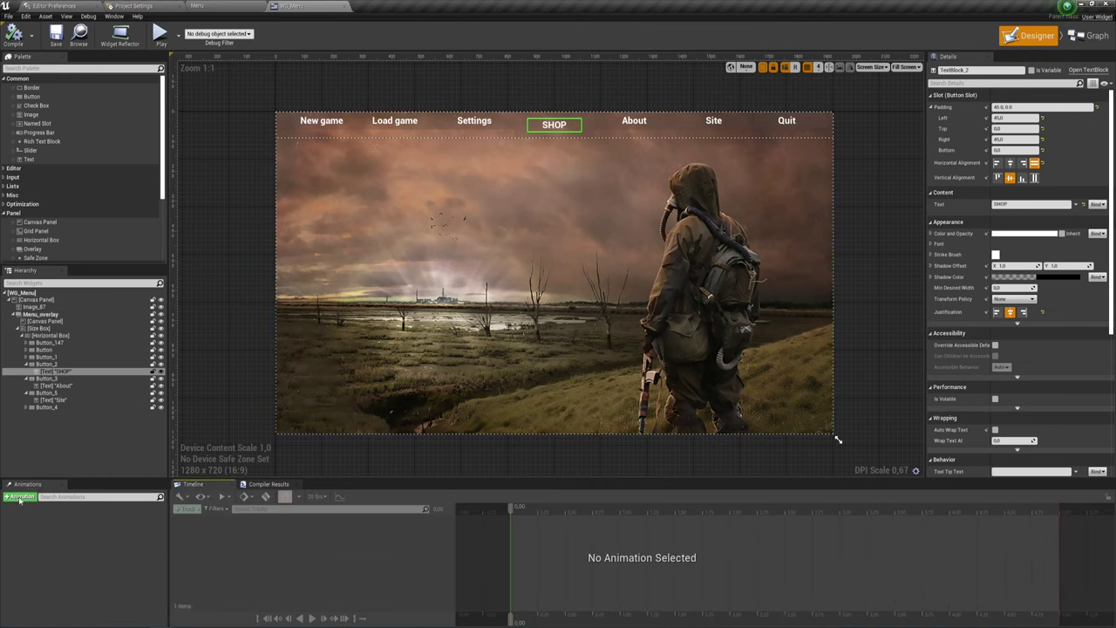
pyautogui.click(20, 500)
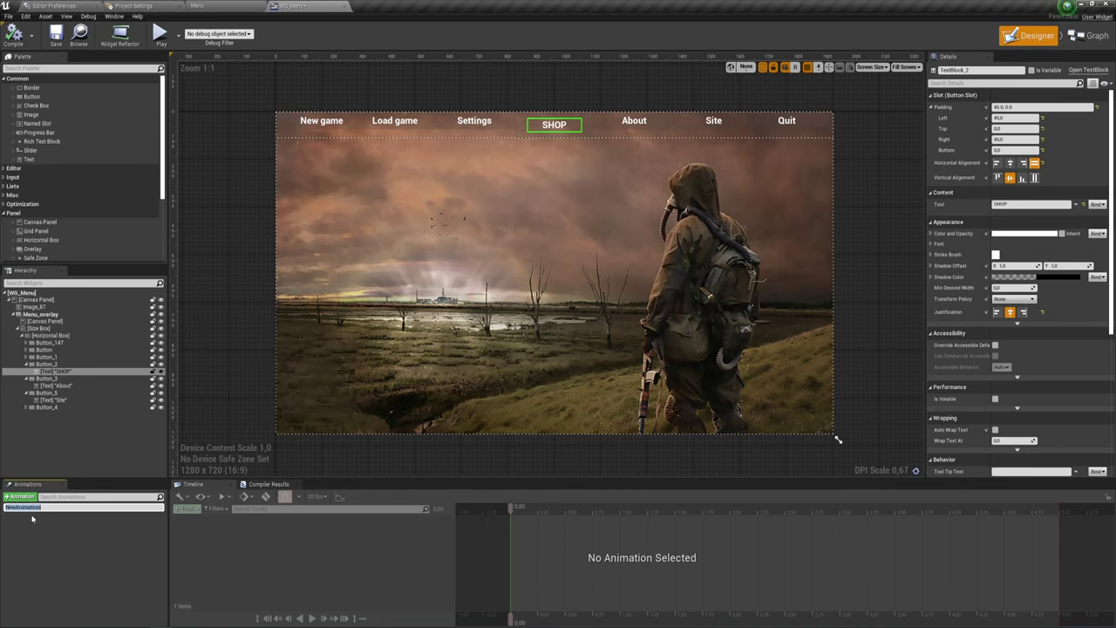
pyautogui.write('Hovered Button')
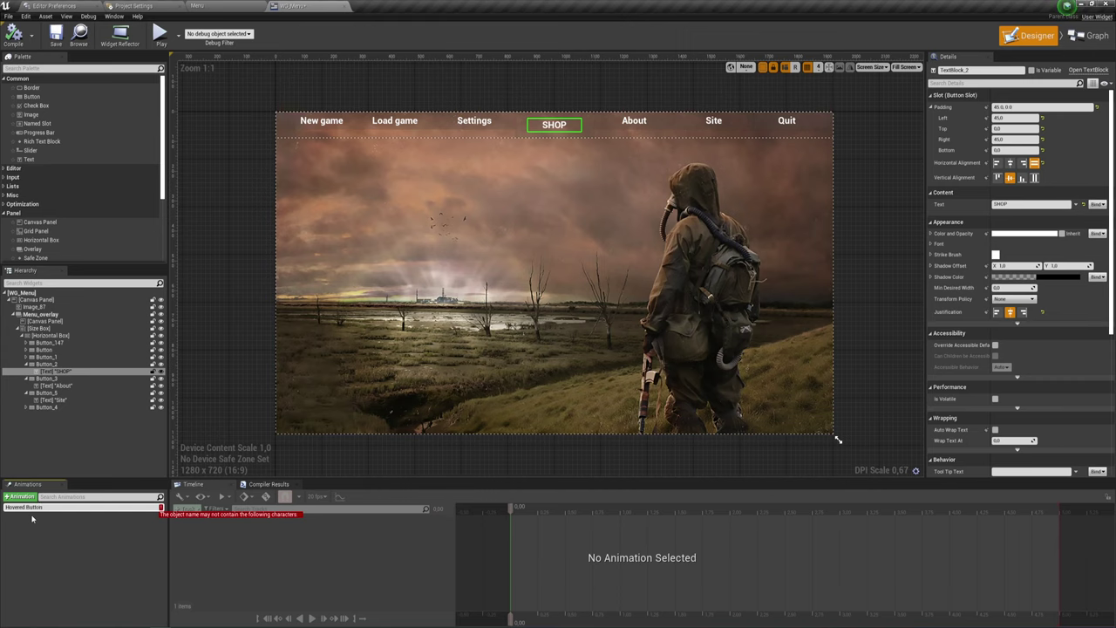
pyautogui.hotkey('ctrl', 'Left')
pyautogui.press('BackSpace')
pyautogui.press('Return')
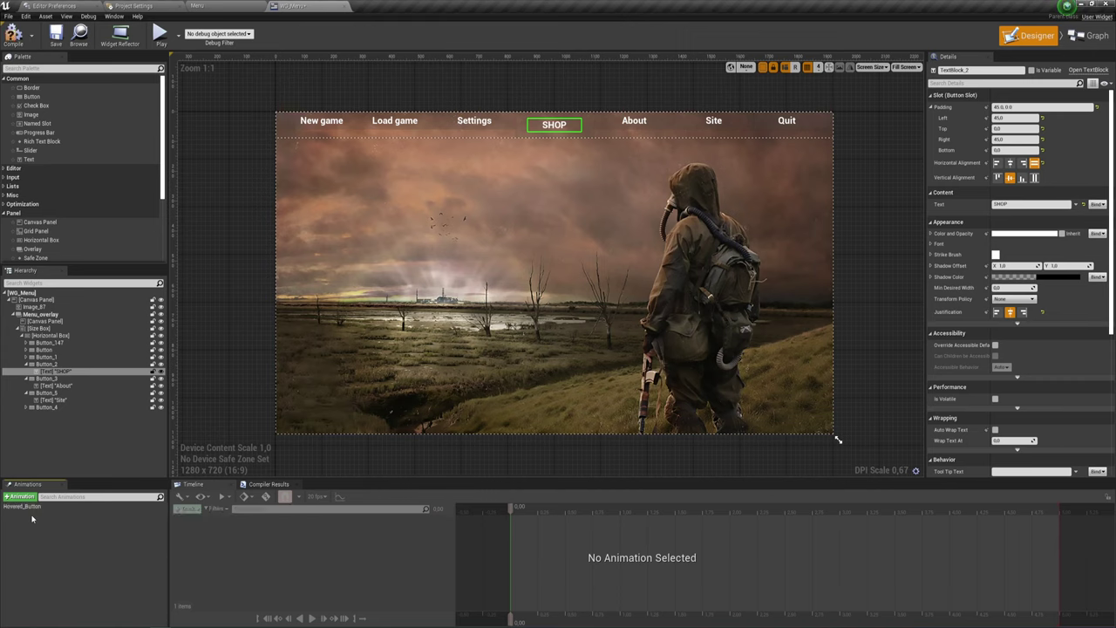
pyautogui.click(29, 508)
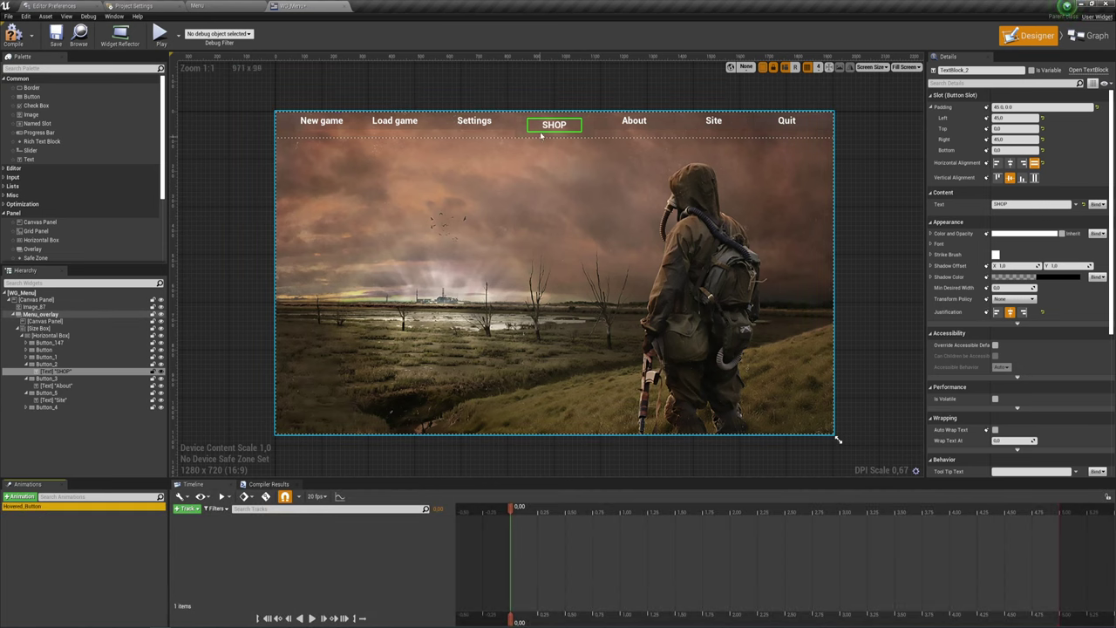
# Add the SHOP text block TextBlock_2 to Hovered_Button with a Transform track.
pyautogui.click(186, 508)
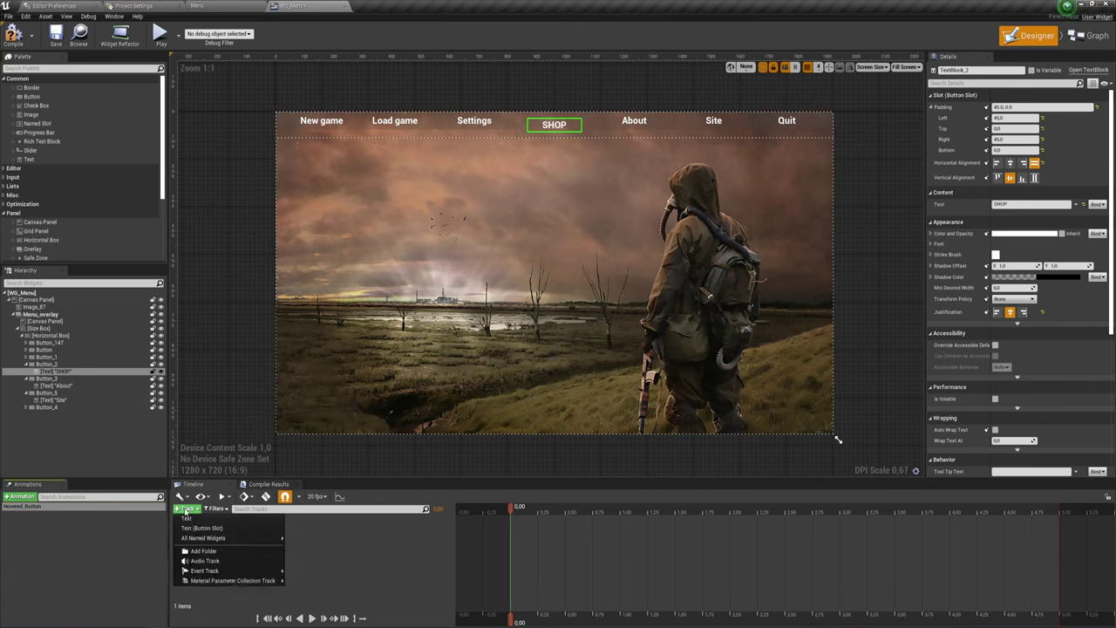
pyautogui.click(187, 518)
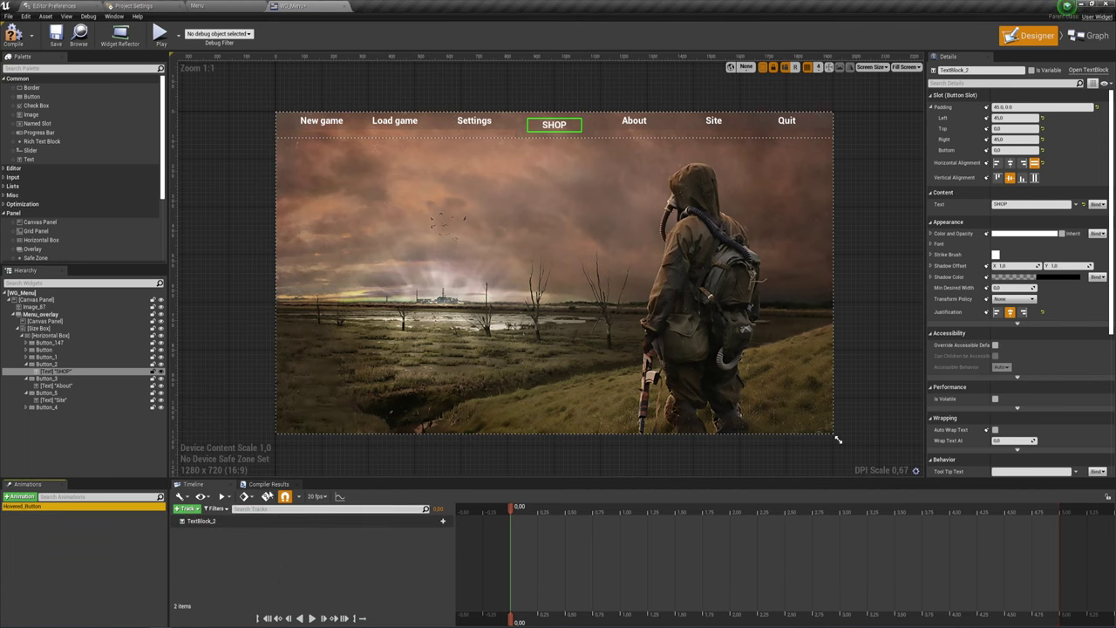
pyautogui.click(189, 511)
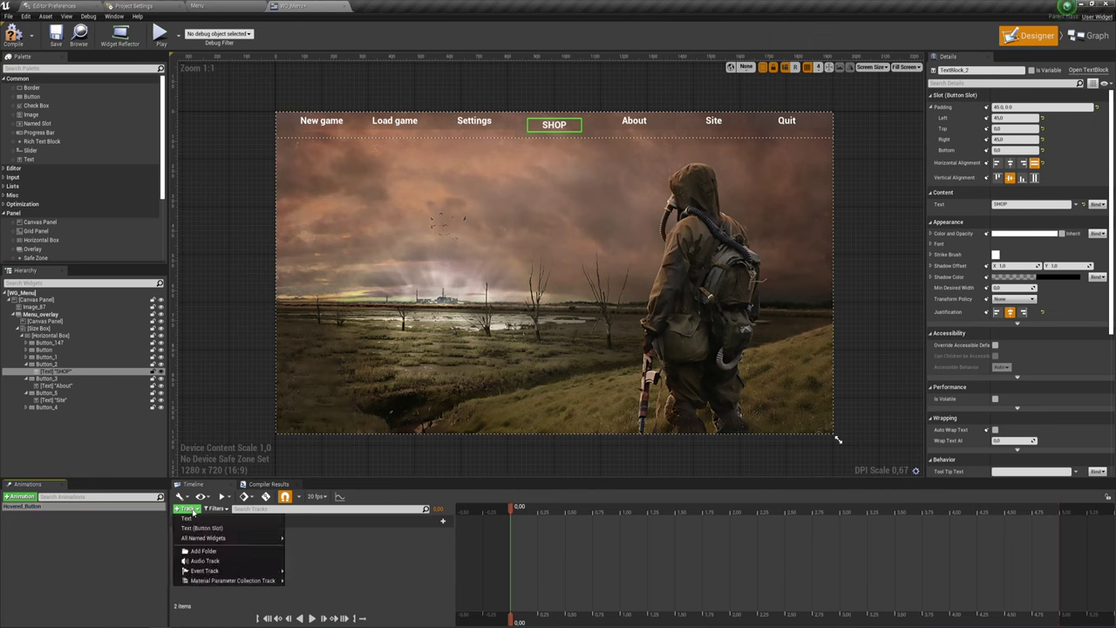
pyautogui.moveTo(200, 538)
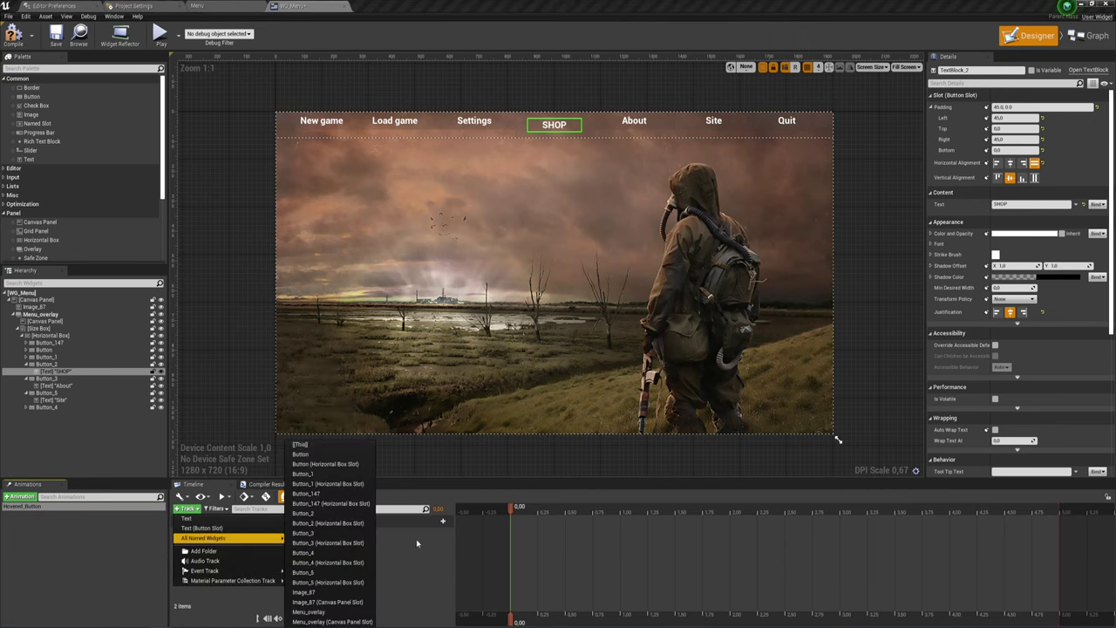
pyautogui.click(419, 545)
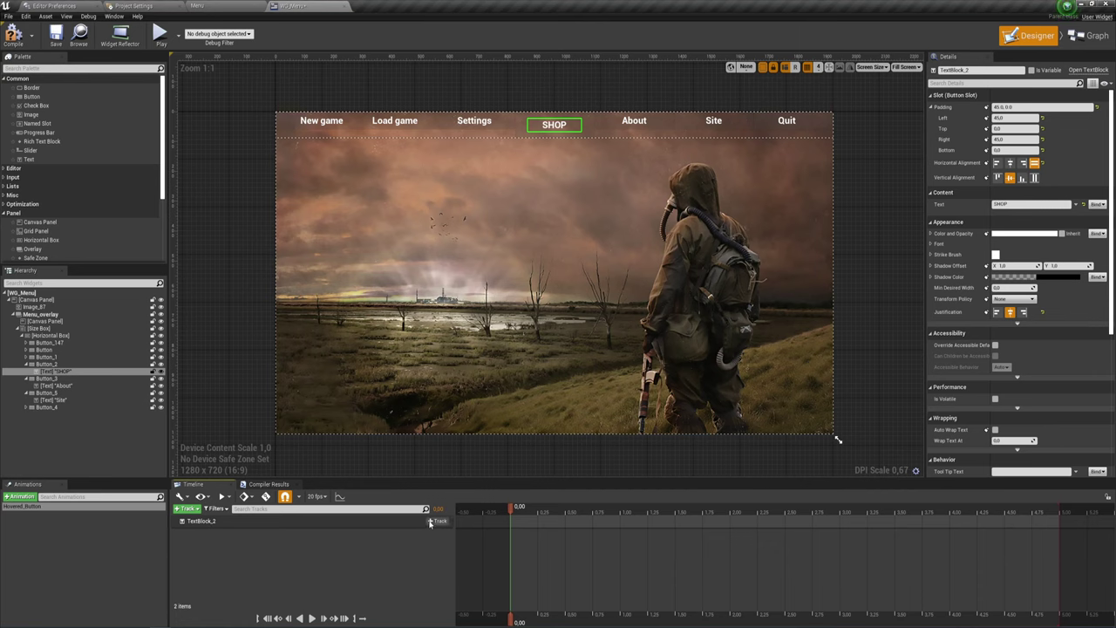
pyautogui.click(430, 521)
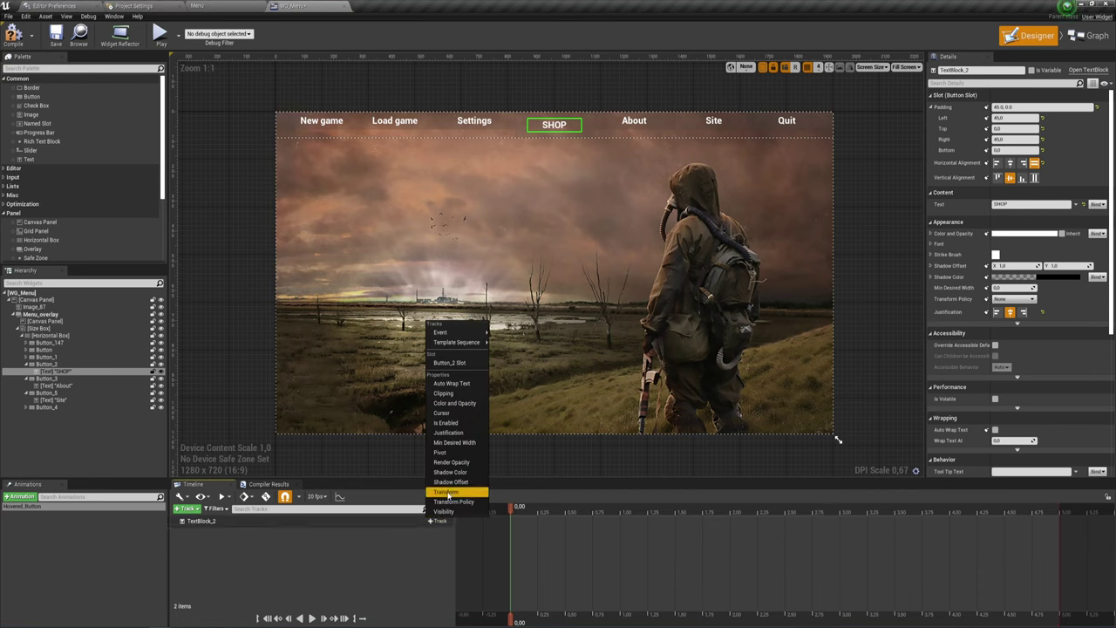
pyautogui.click(446, 492)
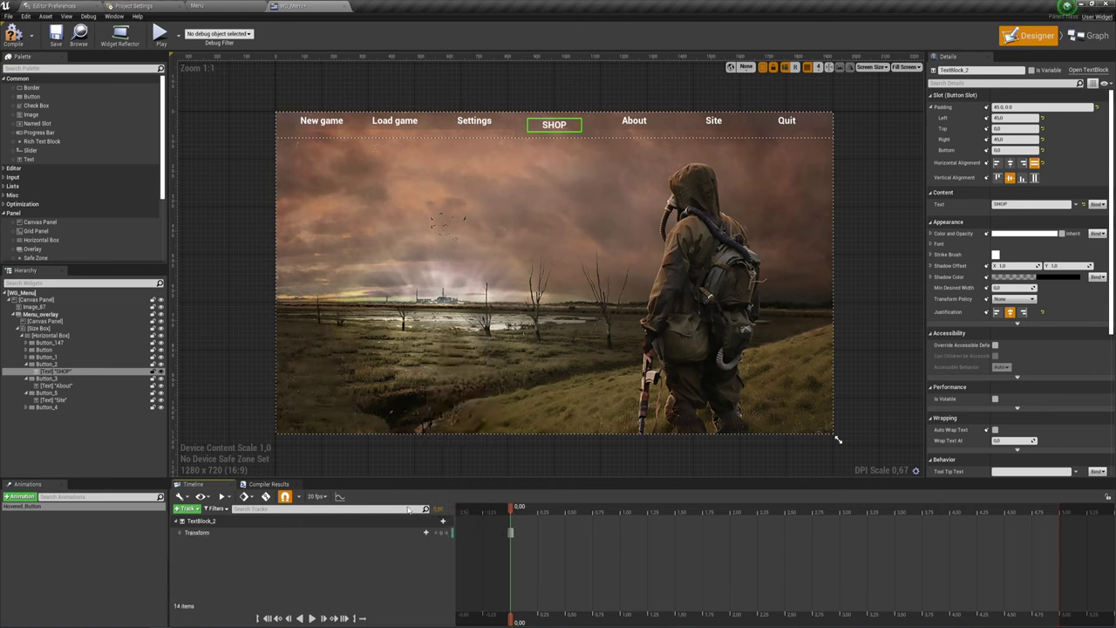
# Key the SHOP text's scale at 0.00, then raise Scale X and Y at 0.25.
pyautogui.click(180, 532)
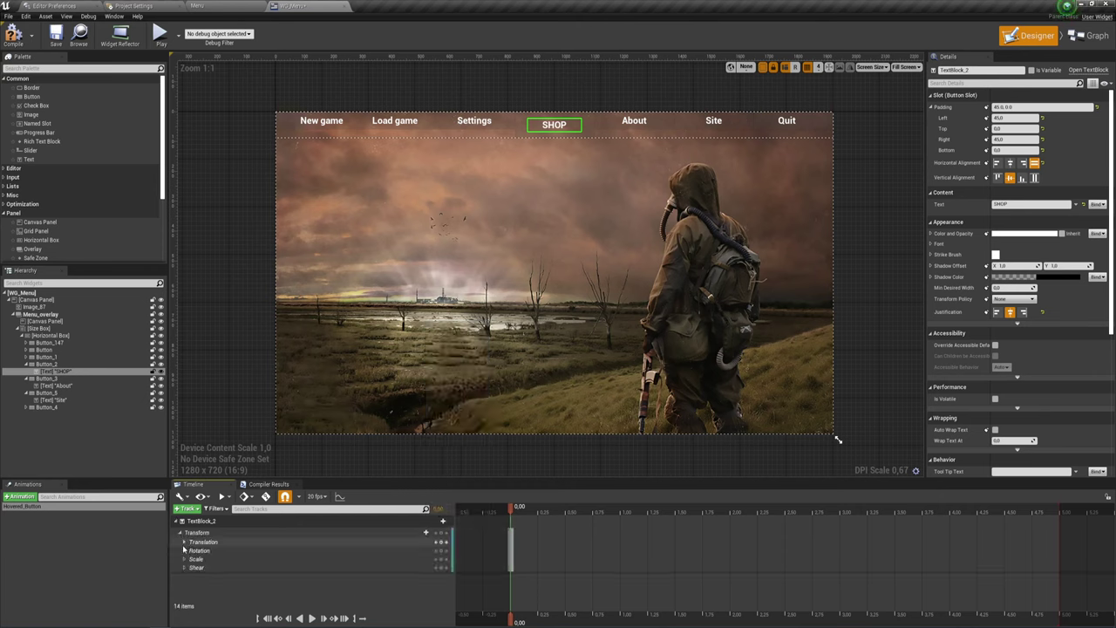
pyautogui.click(187, 559)
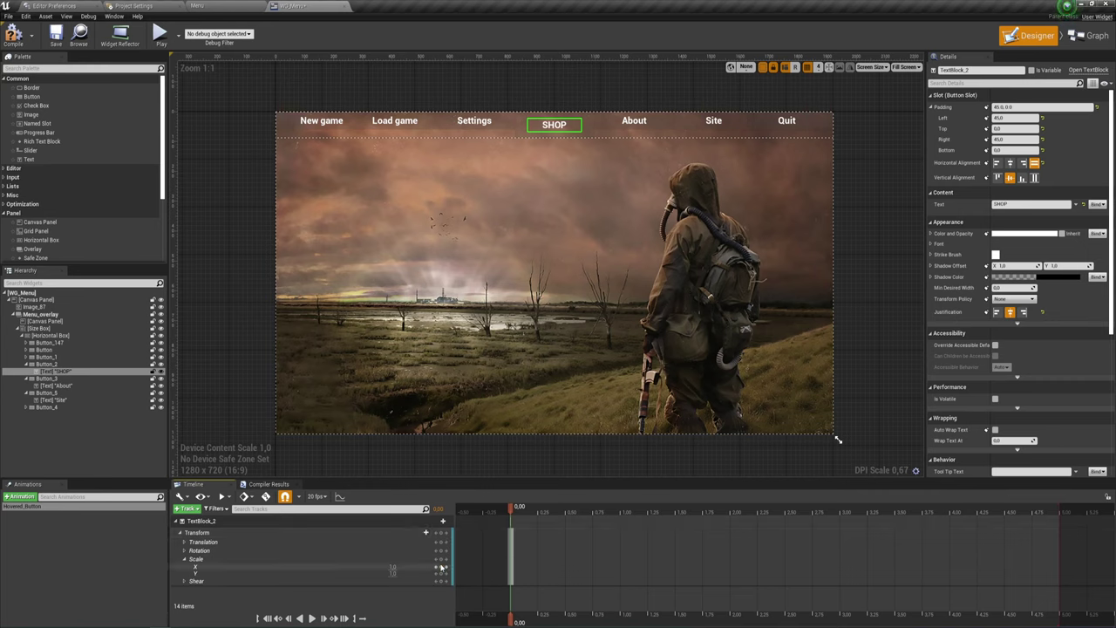
pyautogui.click(440, 560)
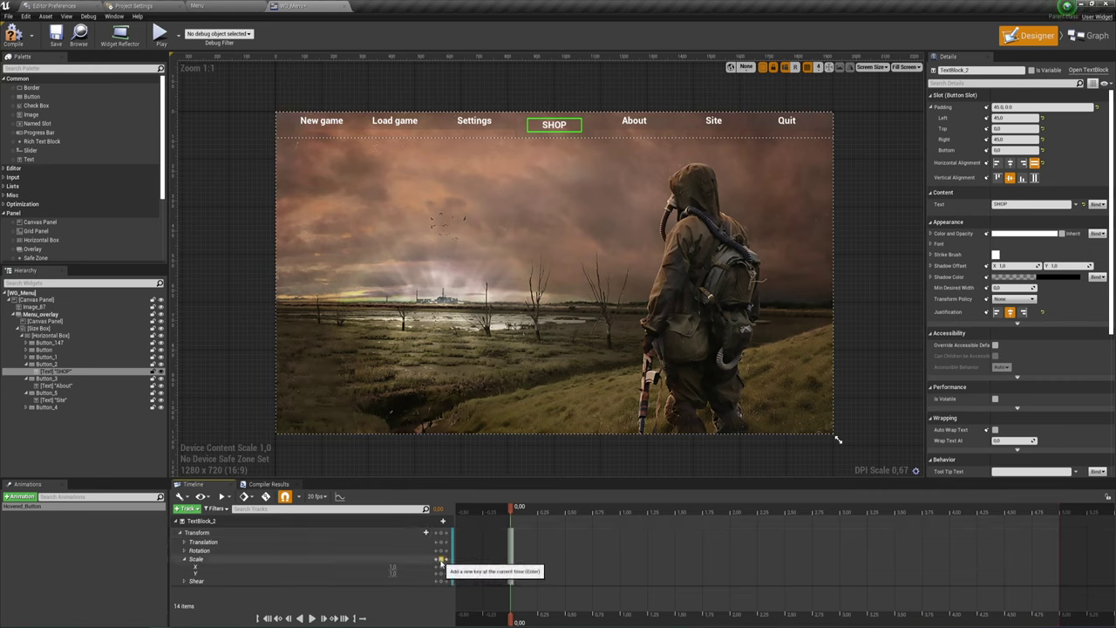
pyautogui.moveTo(513, 512); pyautogui.dragTo(539, 515)
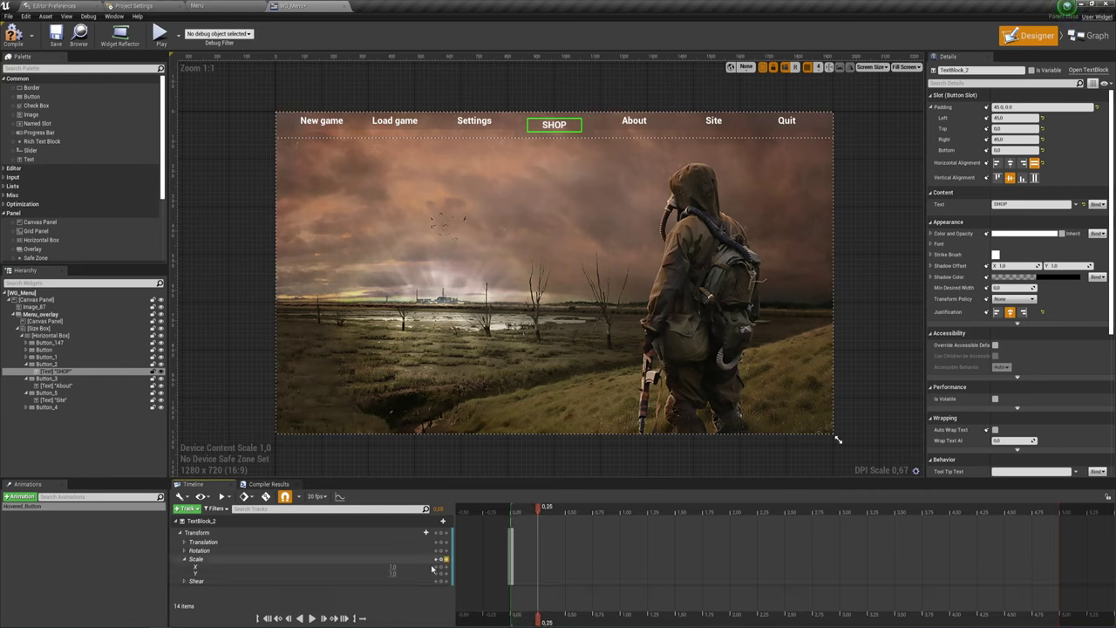
pyautogui.click(394, 566)
pyautogui.press('Return')
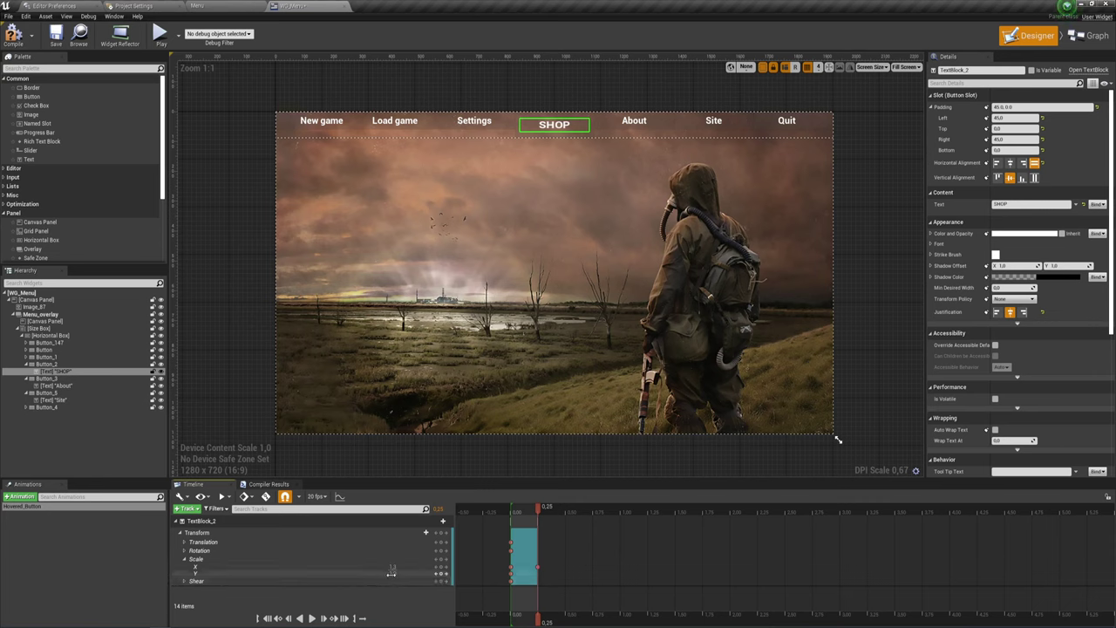
pyautogui.moveTo(392, 571); pyautogui.dragTo(392, 573)
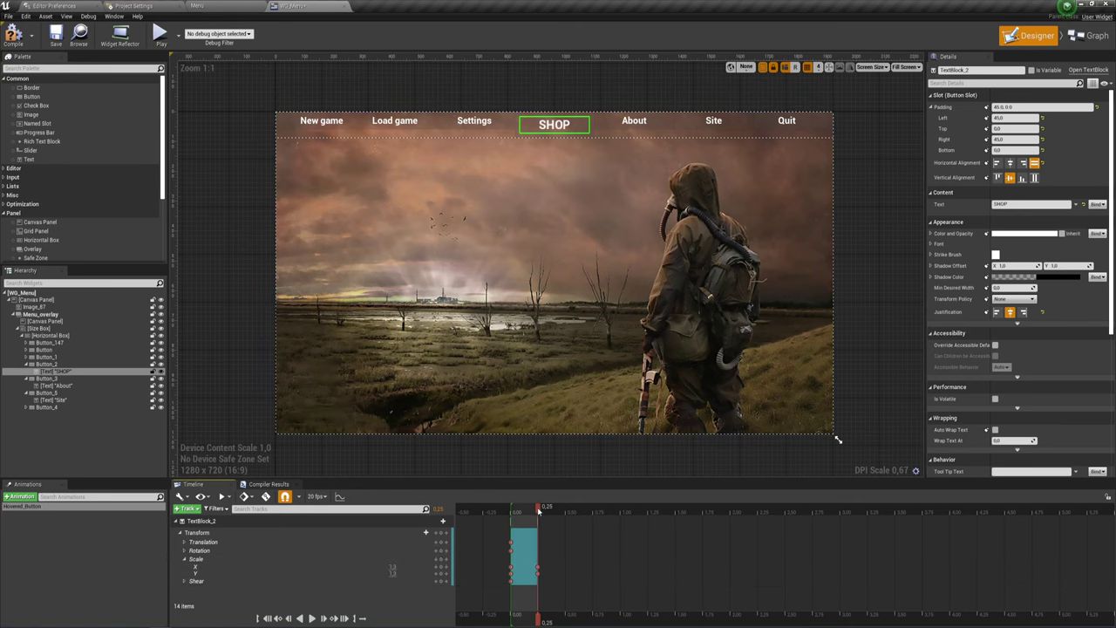
# Set Scale X and Y back to 1 at 0.50 and collapse the Transform track.
pyautogui.moveTo(538, 509); pyautogui.dragTo(567, 510)
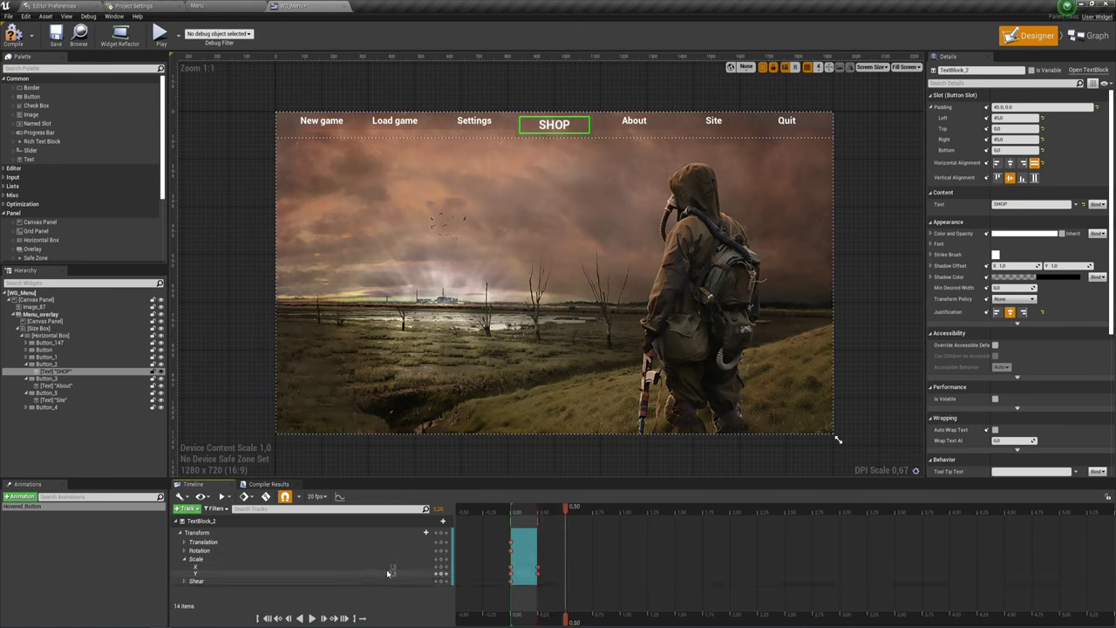
pyautogui.click(393, 567)
pyautogui.write('1')
pyautogui.press('Return')
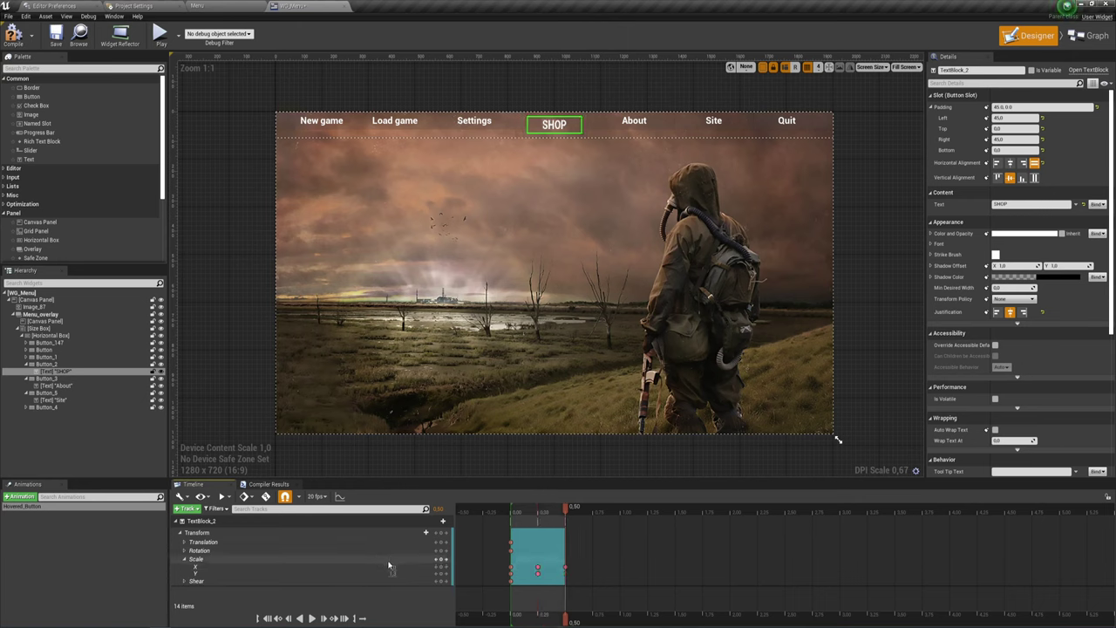
pyautogui.write('1')
pyautogui.press('Return')
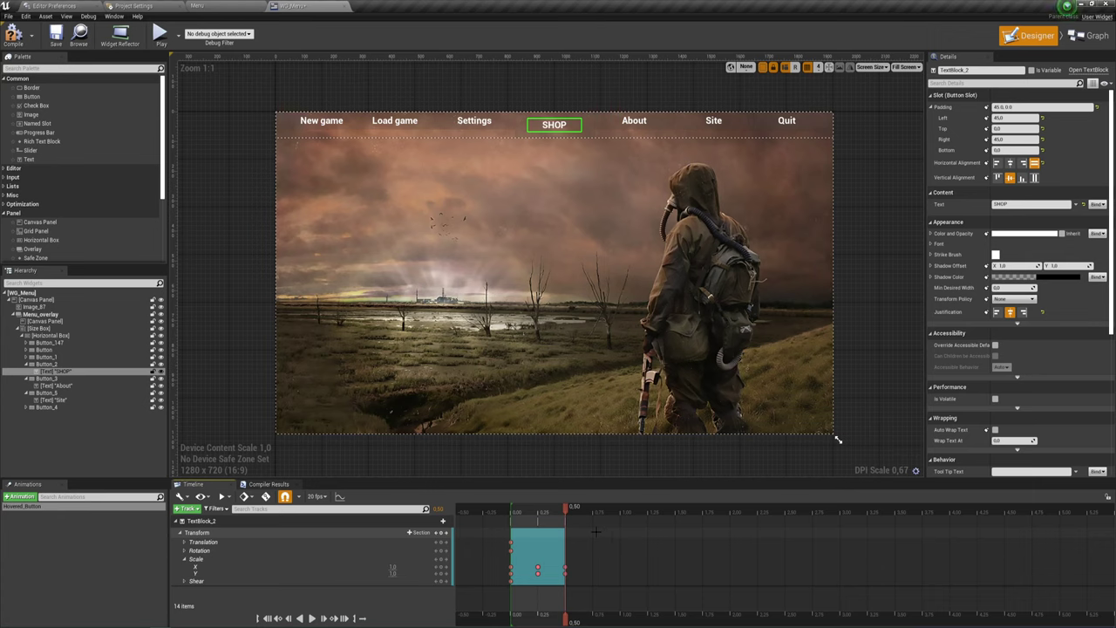
pyautogui.click(179, 533)
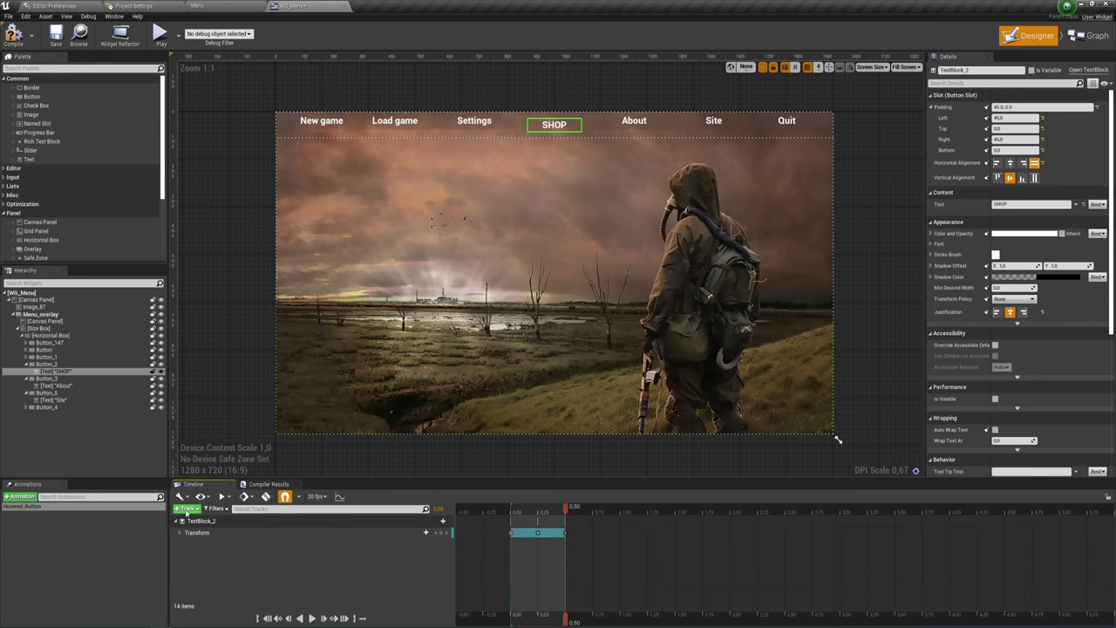
# Add a Color and Opacity track to TextBlock_2 and expand its colour channels.
pyautogui.click(195, 511)
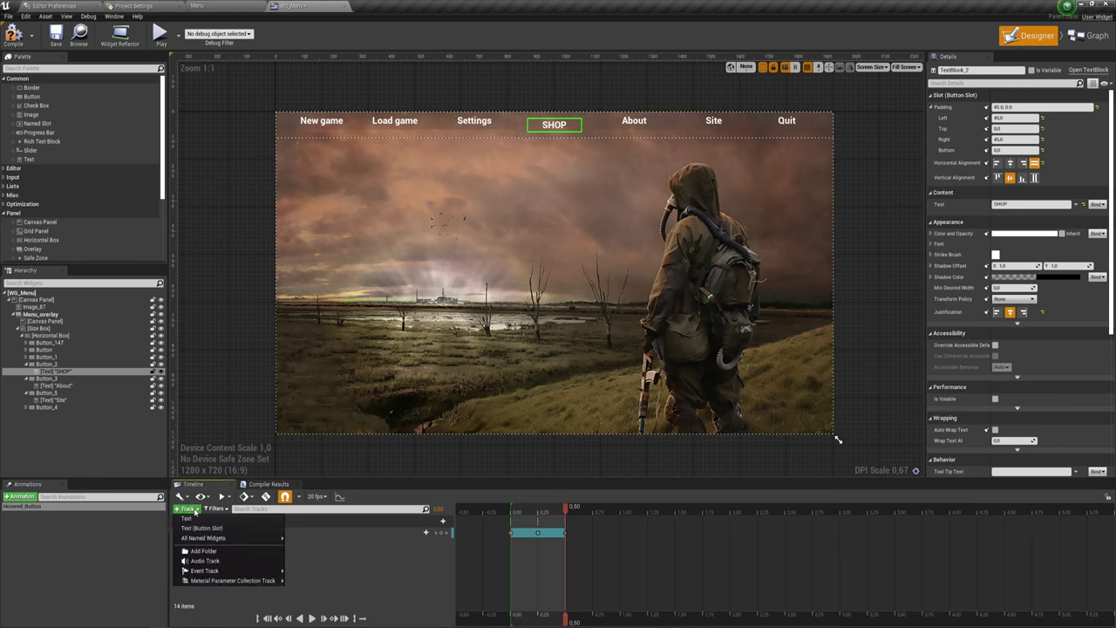
pyautogui.click(398, 558)
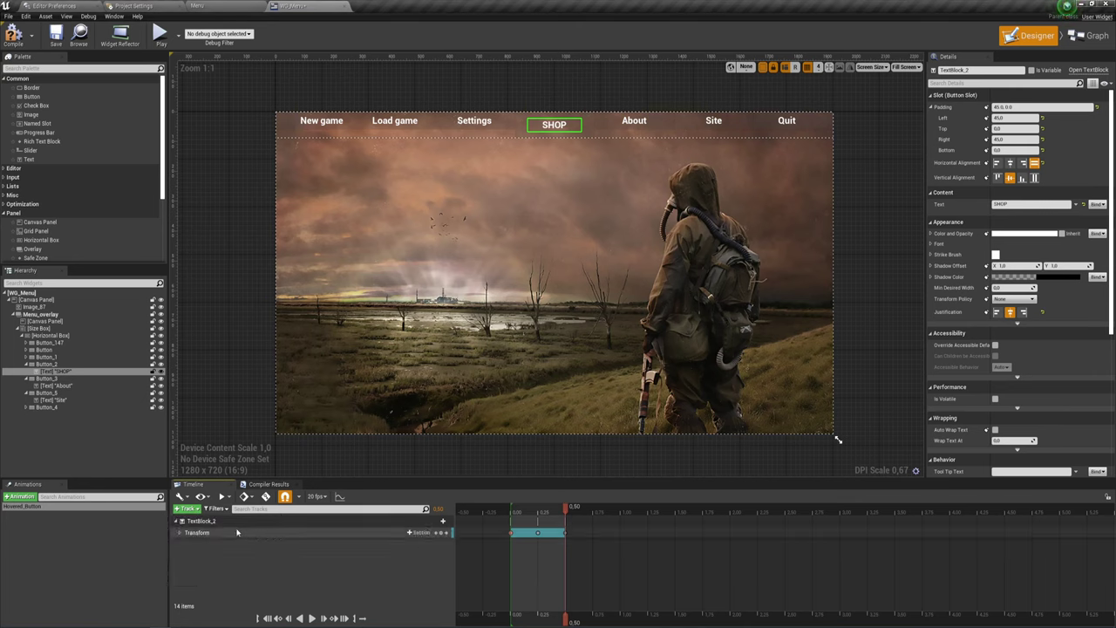
pyautogui.click(432, 521)
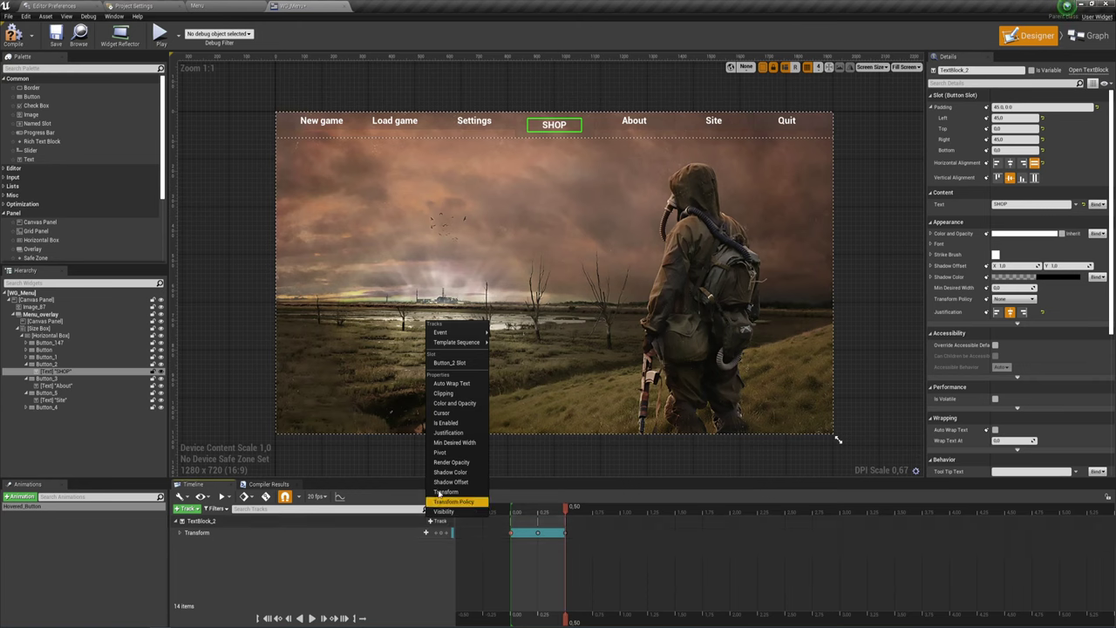
pyautogui.click(453, 403)
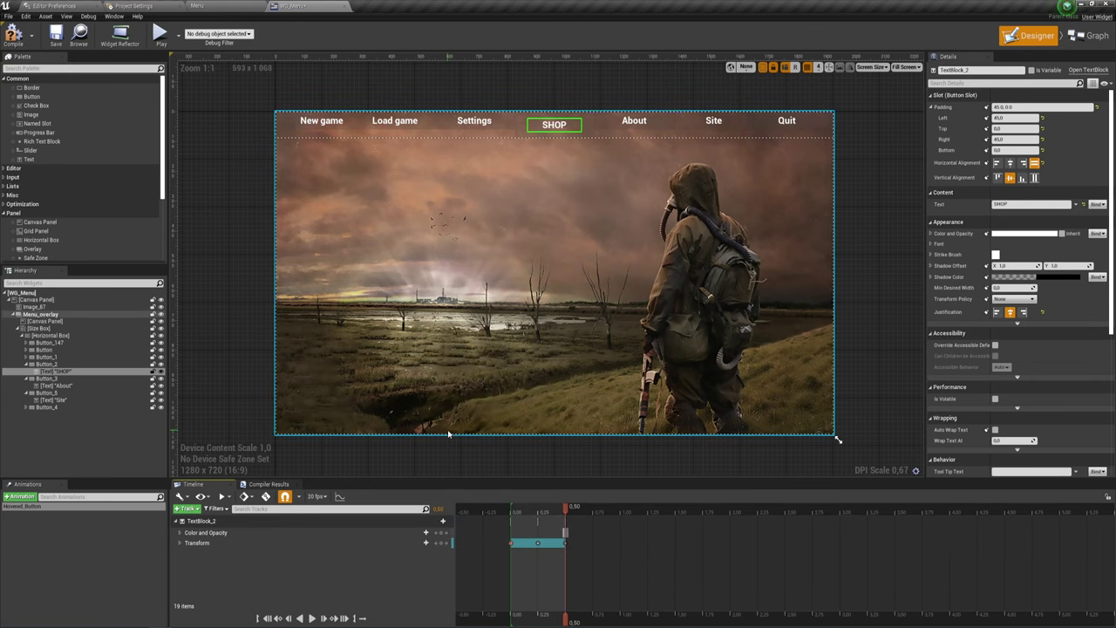
pyautogui.click(180, 533)
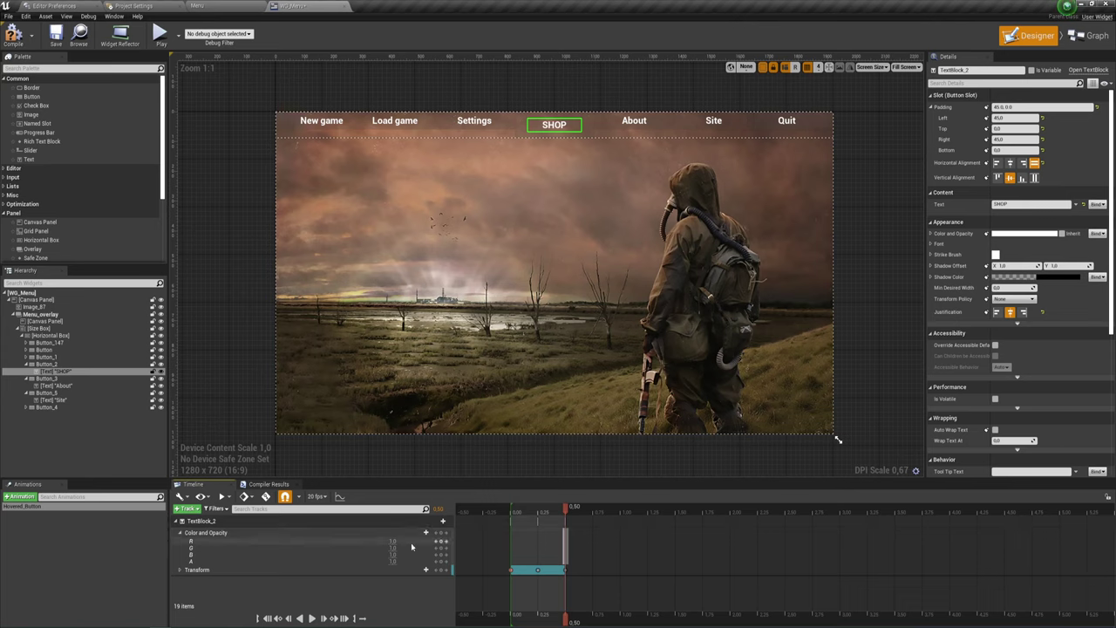
# At 0.25, key the text colour red by setting green and blue to 0.
pyautogui.moveTo(525, 512); pyautogui.dragTo(538, 522)
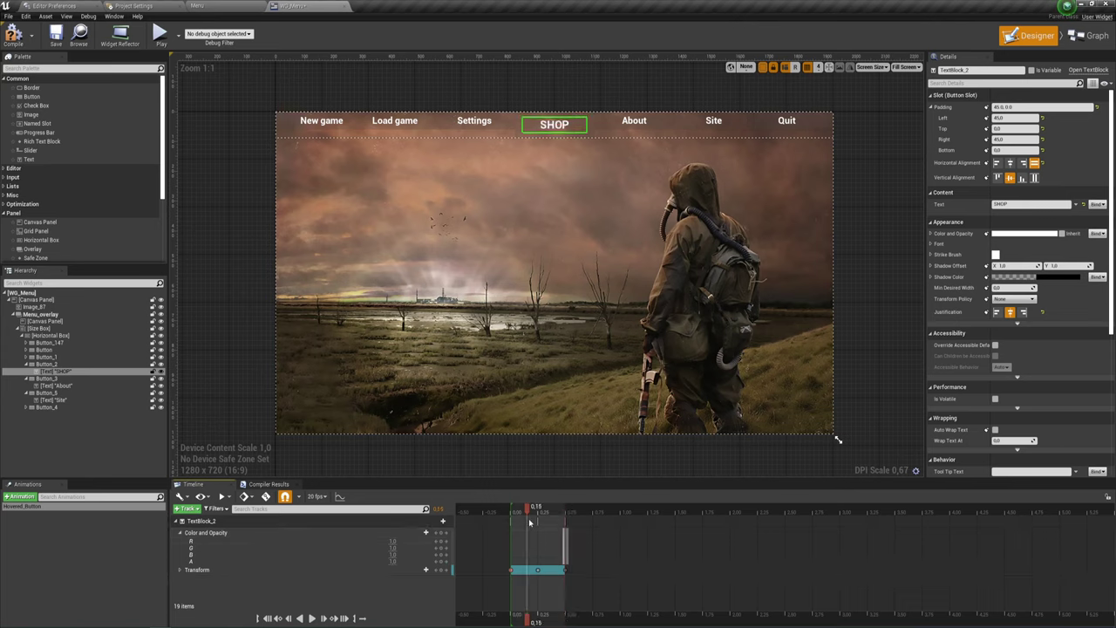
pyautogui.click(393, 542)
pyautogui.click(393, 554)
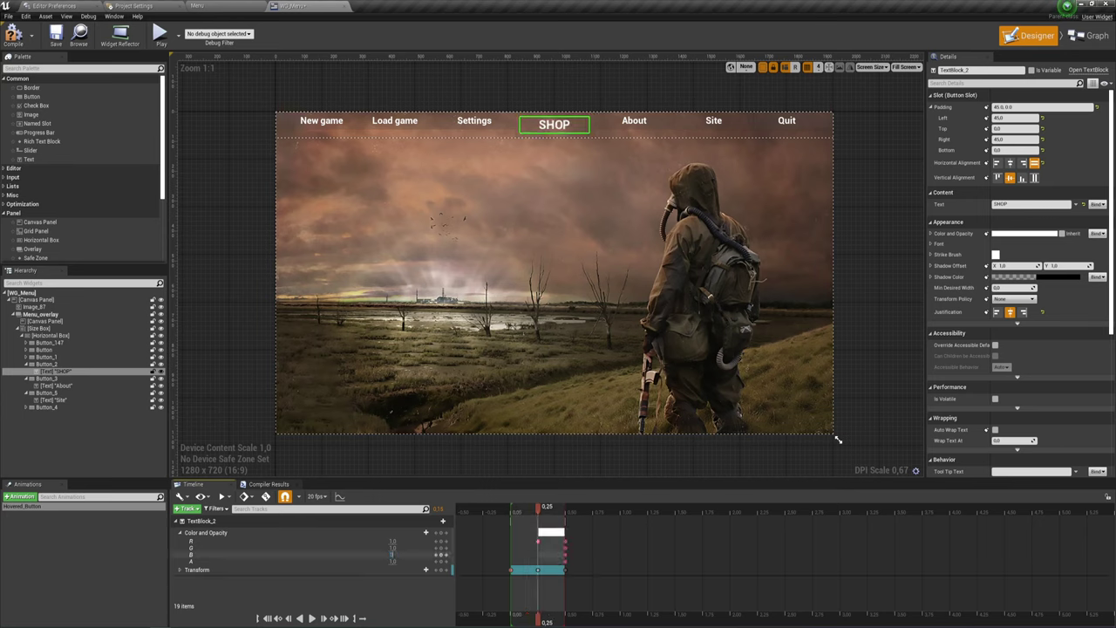
pyautogui.write('0')
pyautogui.press('Return')
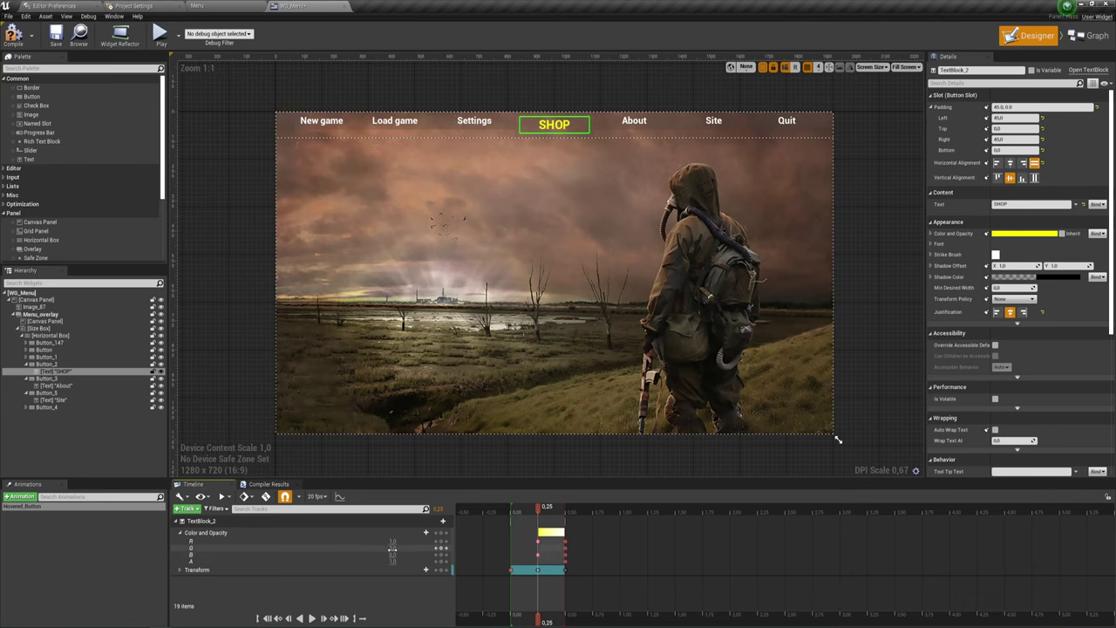
pyautogui.write('0')
pyautogui.press('Return')
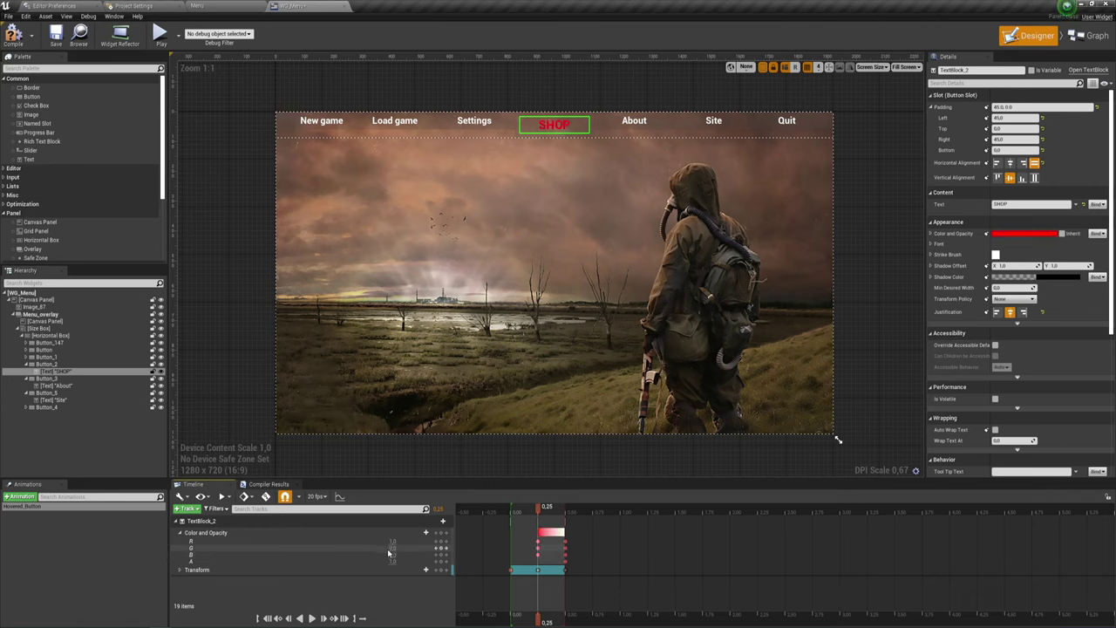
# Later in the animation, set green and blue back to 1 so SHOP is white.
pyautogui.moveTo(539, 507)
pyautogui.mouseDown()
pyautogui.moveTo(561, 513)
pyautogui.moveTo(510, 515)
pyautogui.mouseUp()
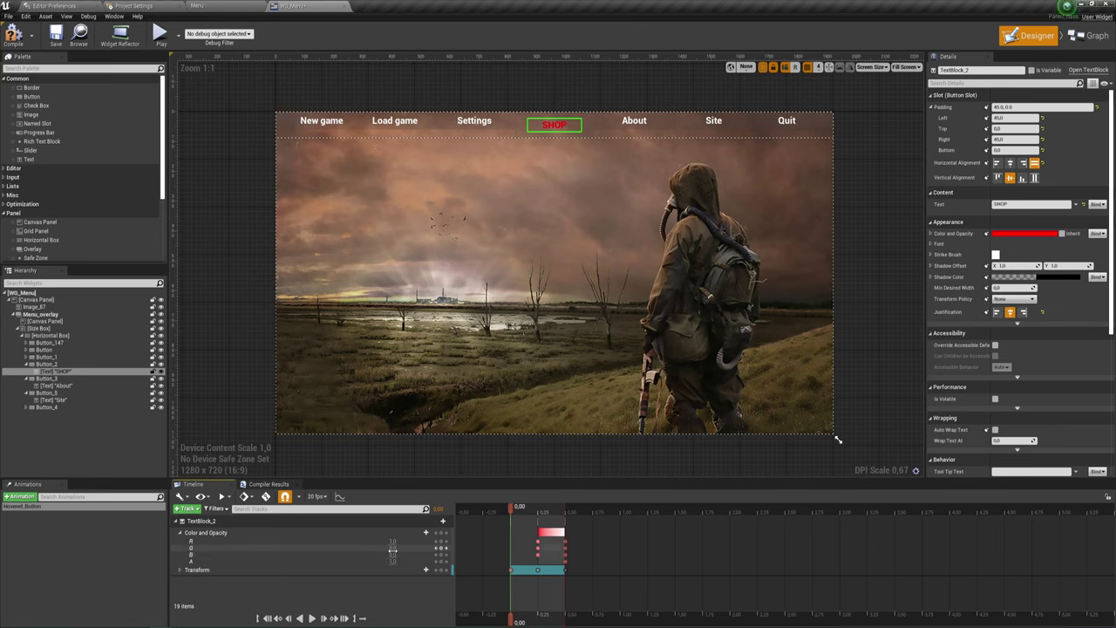
pyautogui.write('1')
pyautogui.press('Tab')
pyautogui.write('1')
pyautogui.press('Tab')
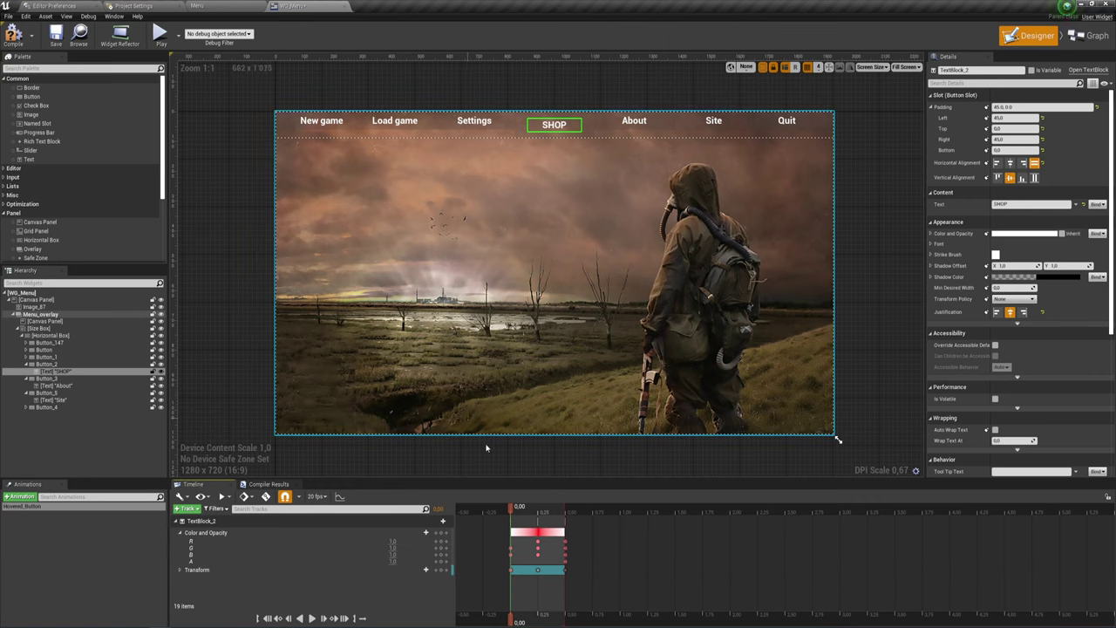
# Set SHOP's starting opacity to 0 and scrub to preview red and the white end.
pyautogui.click(391, 561)
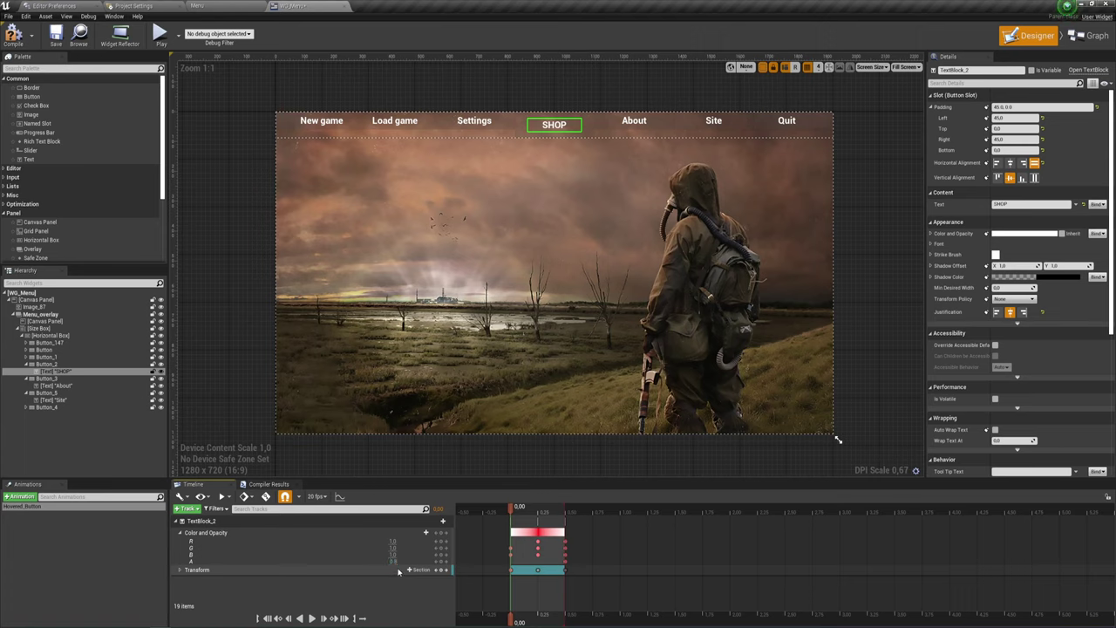
pyautogui.write('0')
pyautogui.press('Return')
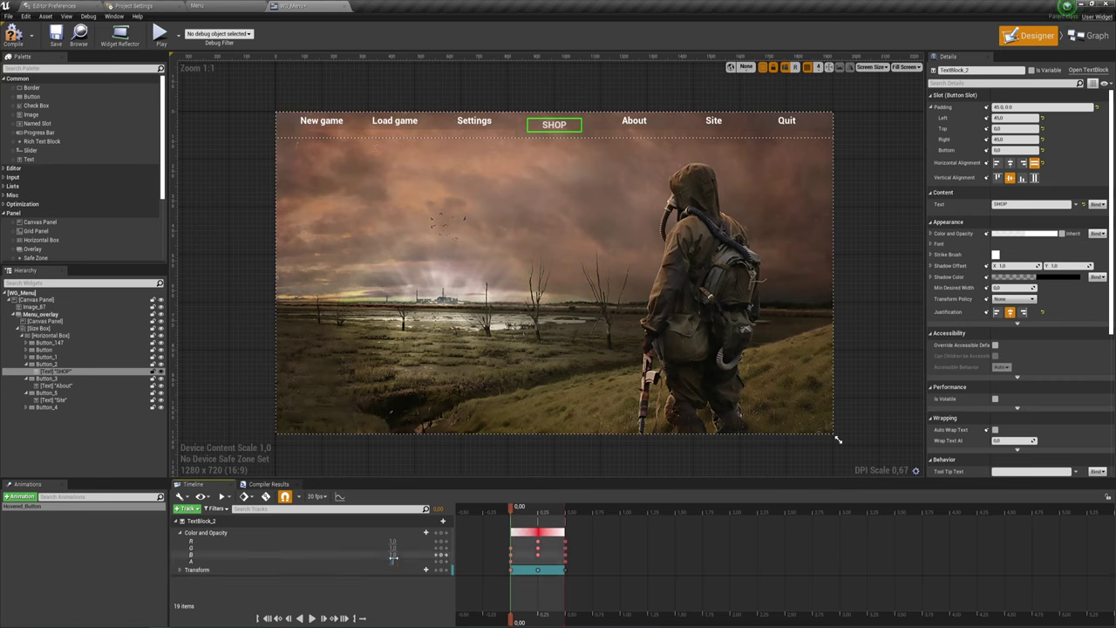
pyautogui.click(539, 513)
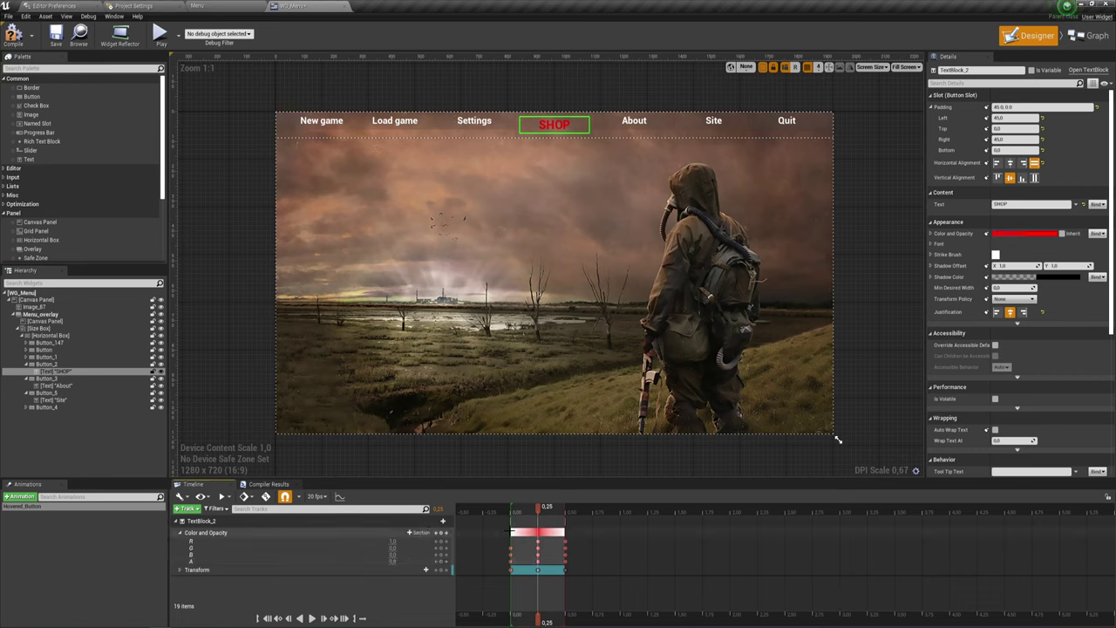
pyautogui.click(555, 512)
pyautogui.moveTo(554, 513); pyautogui.dragTo(567, 513)
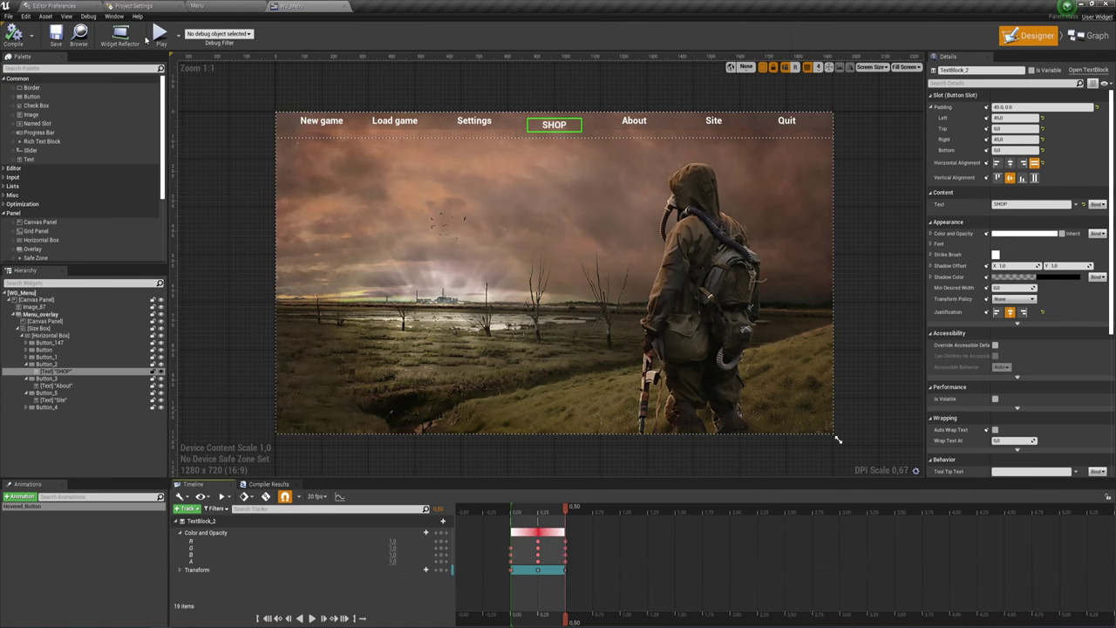
pyautogui.click(160, 33)
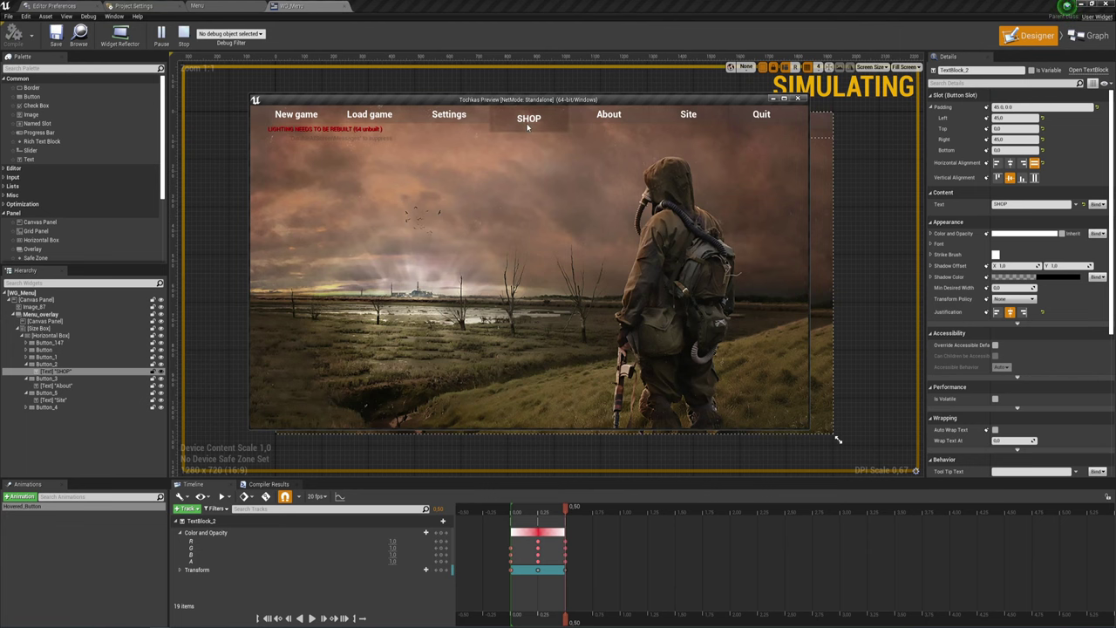
pyautogui.press('Escape')
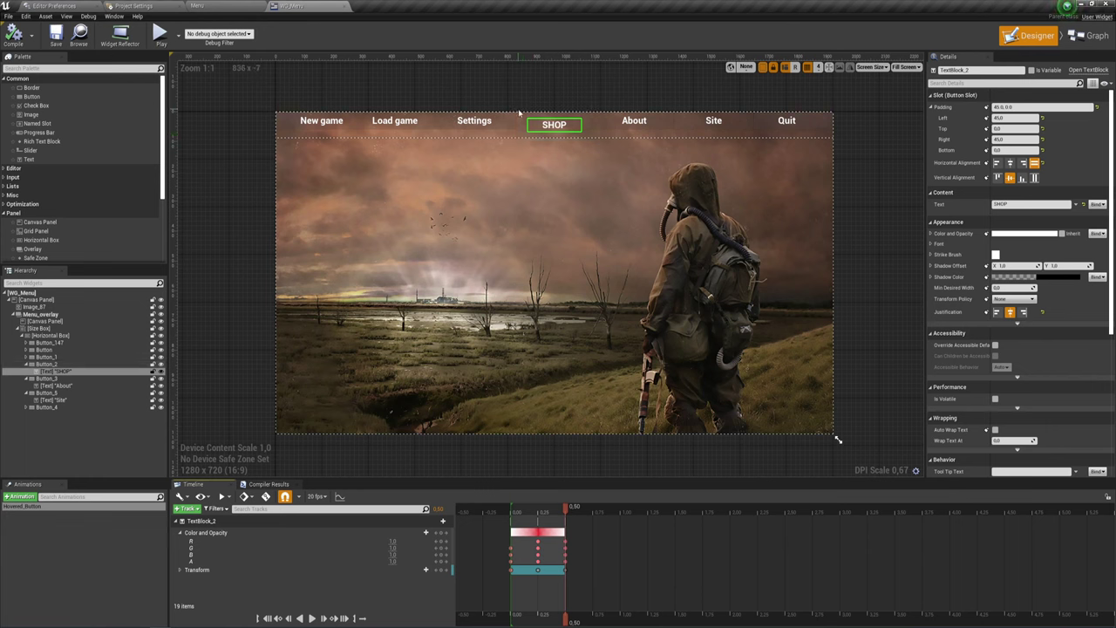
# Add an On Hovered event for the SHOP button Button_2.
pyautogui.click(562, 133)
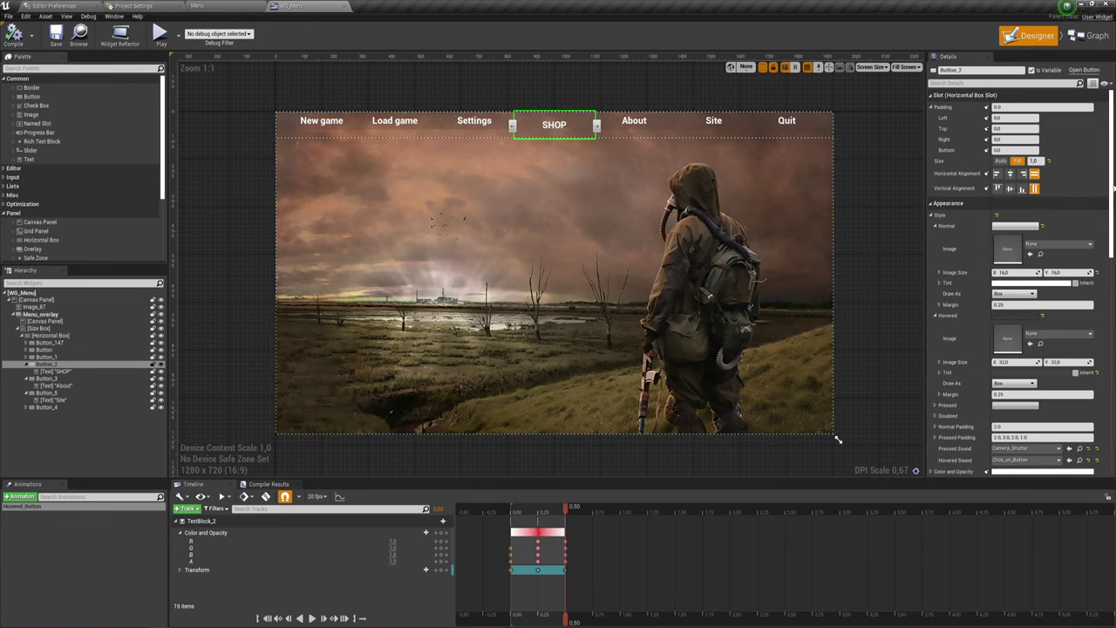
pyautogui.scroll(-15, 1046, 261)
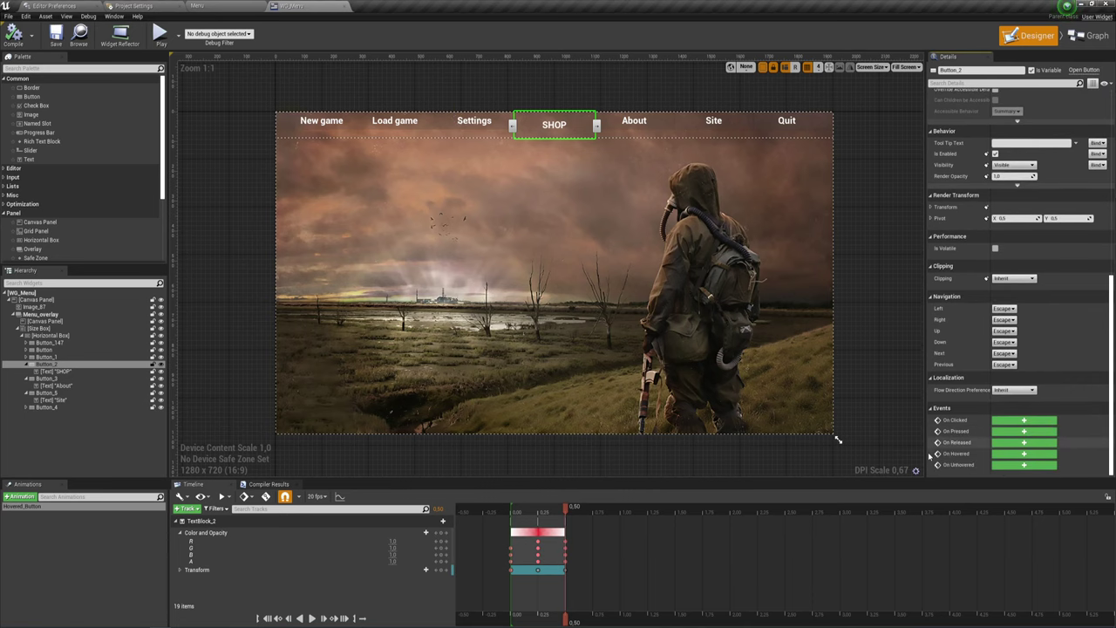
pyautogui.click(1013, 454)
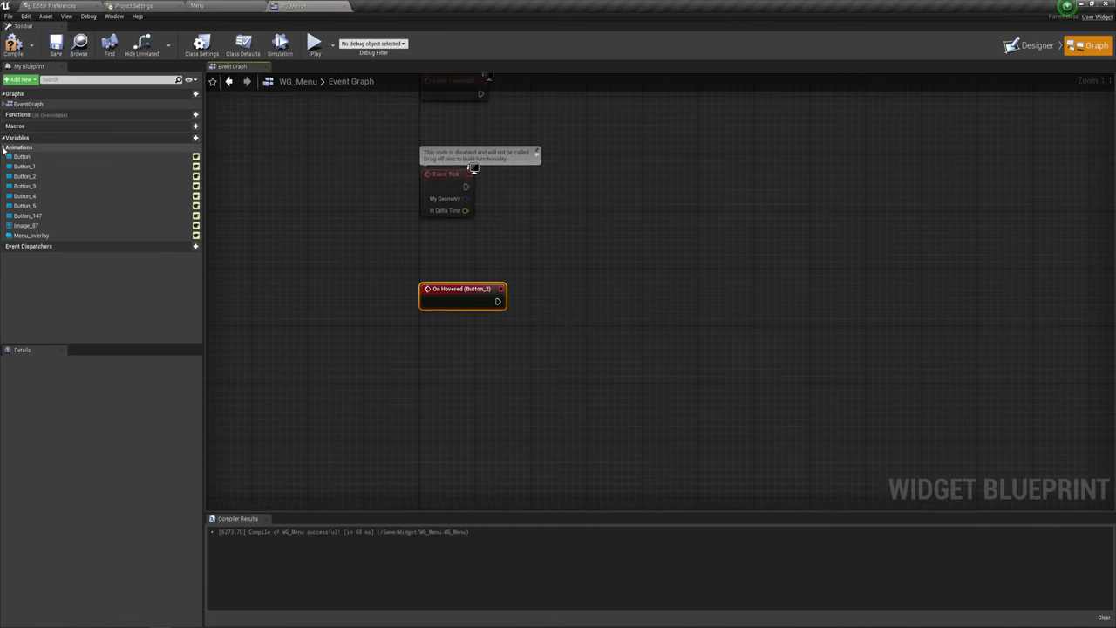
# Drop Hovered_Button into the Event Graph and add a Play Animation node from it.
pyautogui.moveTo(22, 156); pyautogui.dragTo(215, 199)
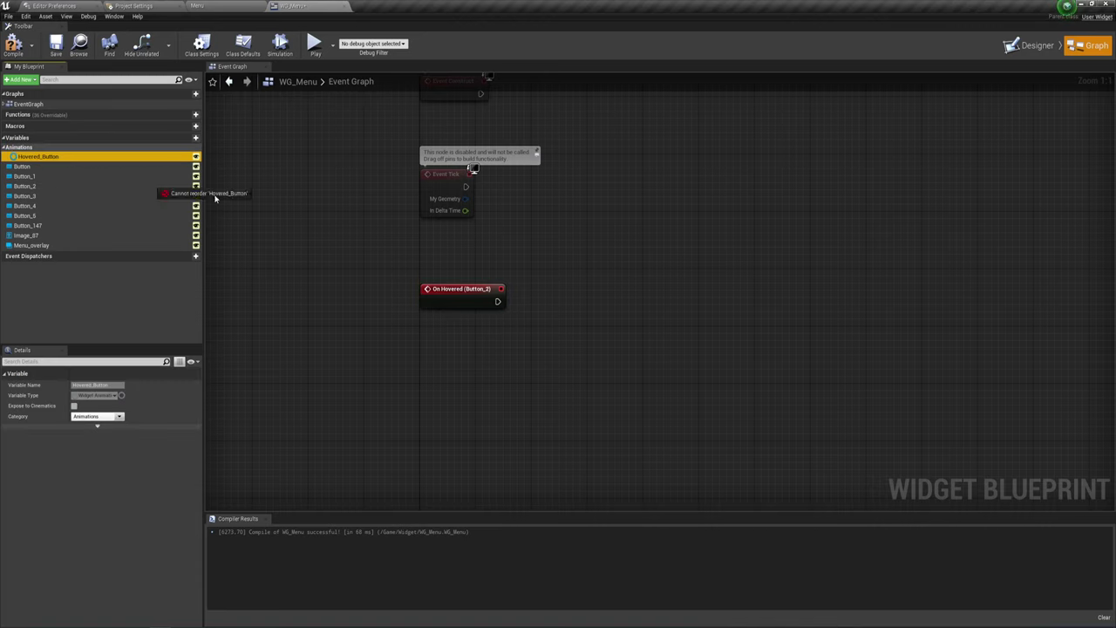
pyautogui.moveTo(215, 199); pyautogui.dragTo(468, 335)
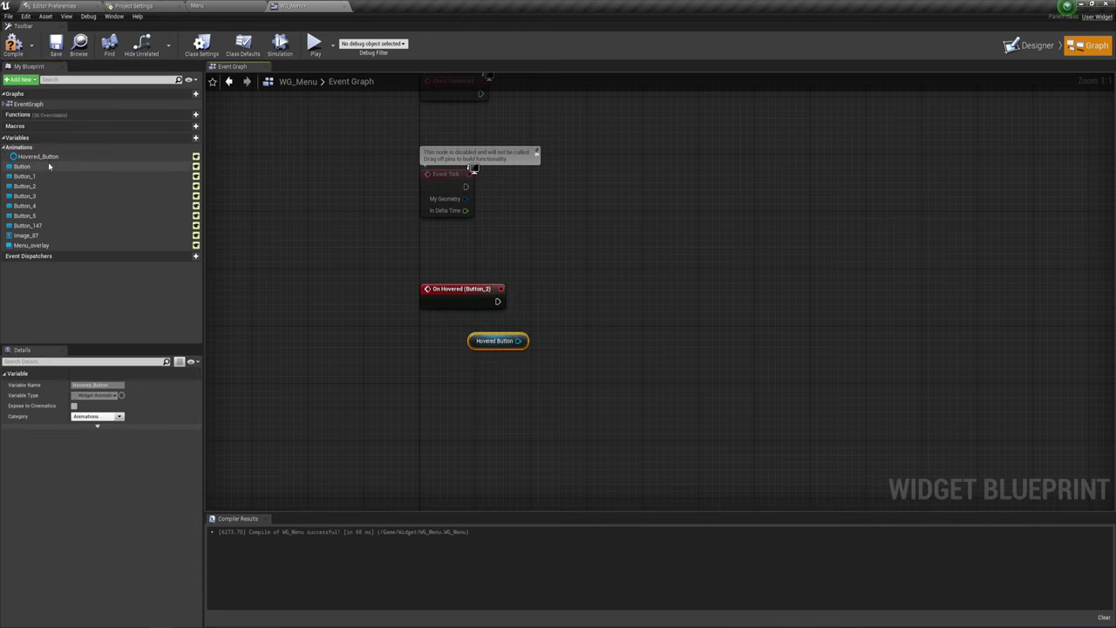
pyautogui.moveTo(39, 156); pyautogui.dragTo(501, 386)
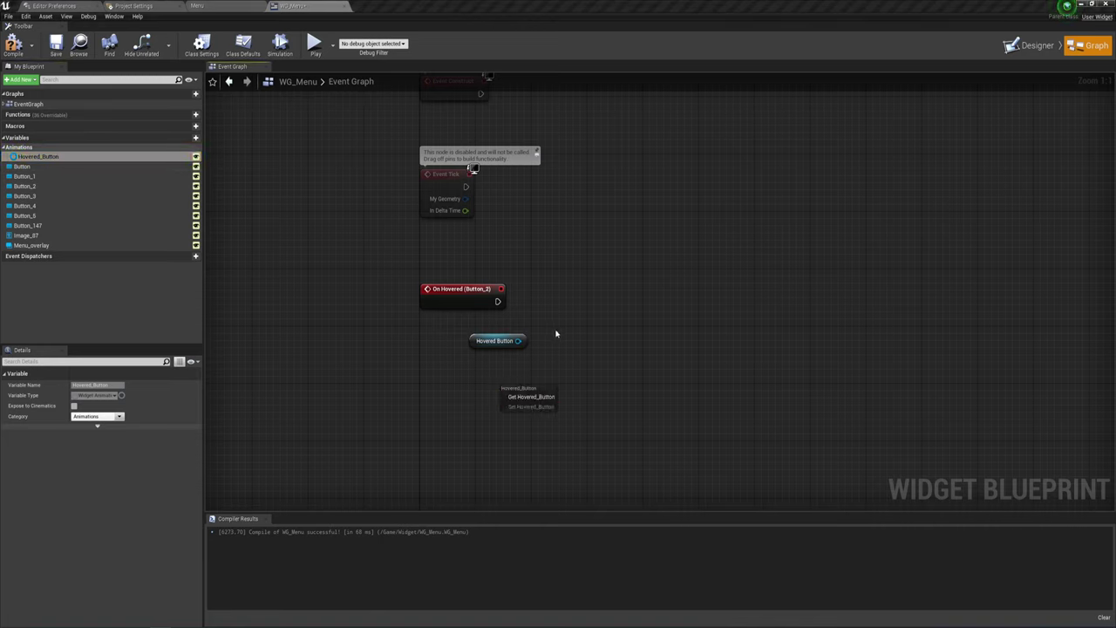
pyautogui.moveTo(518, 341); pyautogui.dragTo(561, 268)
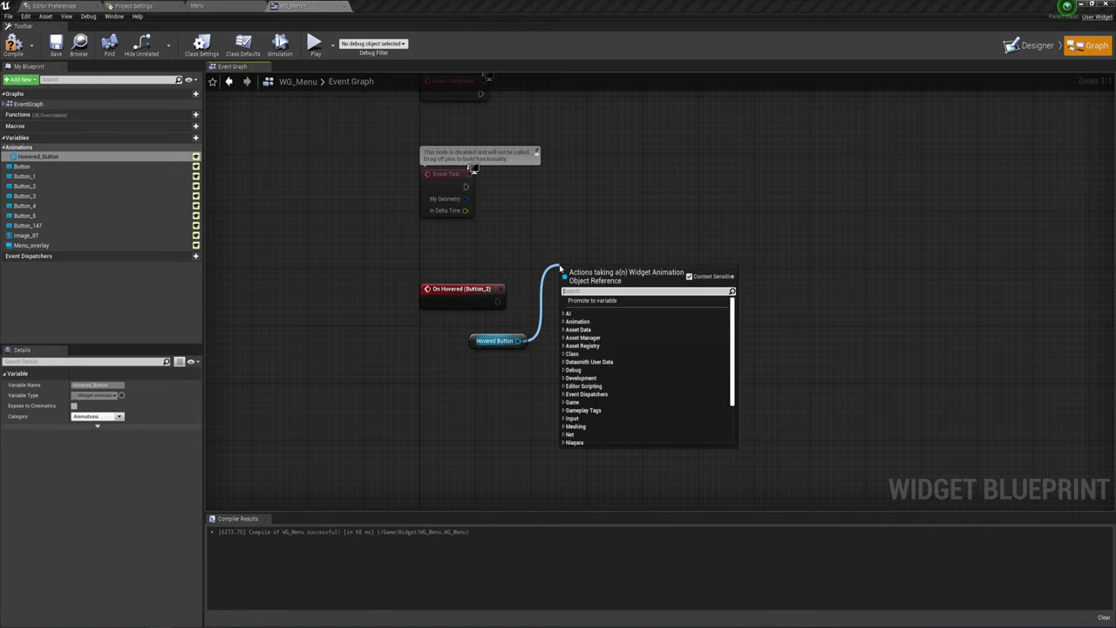
pyautogui.write('play')
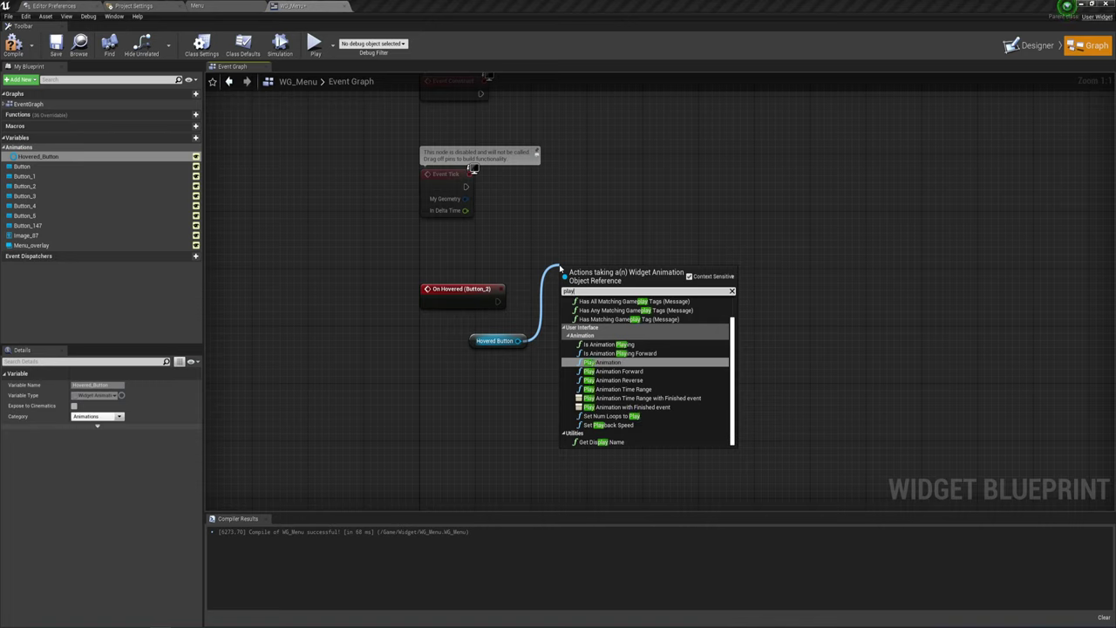
pyautogui.click(612, 365)
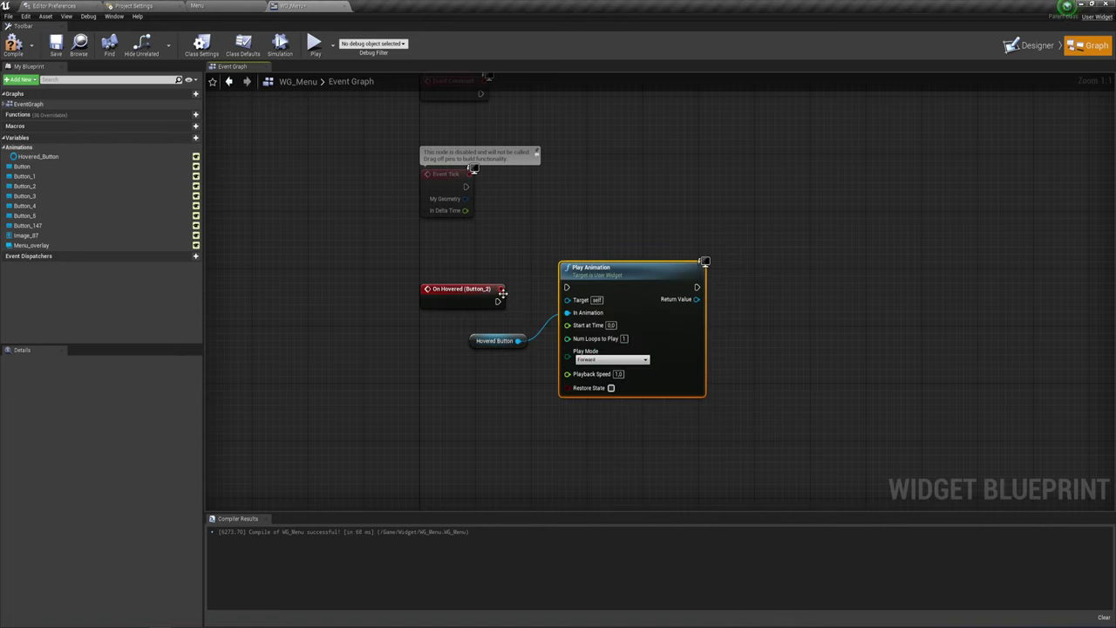
# Wire On Hovered (Button_2) to Play Animation and arrange the nodes beside each other.
pyautogui.moveTo(502, 294)
pyautogui.mouseDown()
pyautogui.moveTo(516, 280)
pyautogui.moveTo(514, 296)
pyautogui.moveTo(567, 287)
pyautogui.mouseUp()
pyautogui.moveTo(521, 340); pyautogui.dragTo(567, 312)
pyautogui.moveTo(623, 279); pyautogui.dragTo(607, 280)
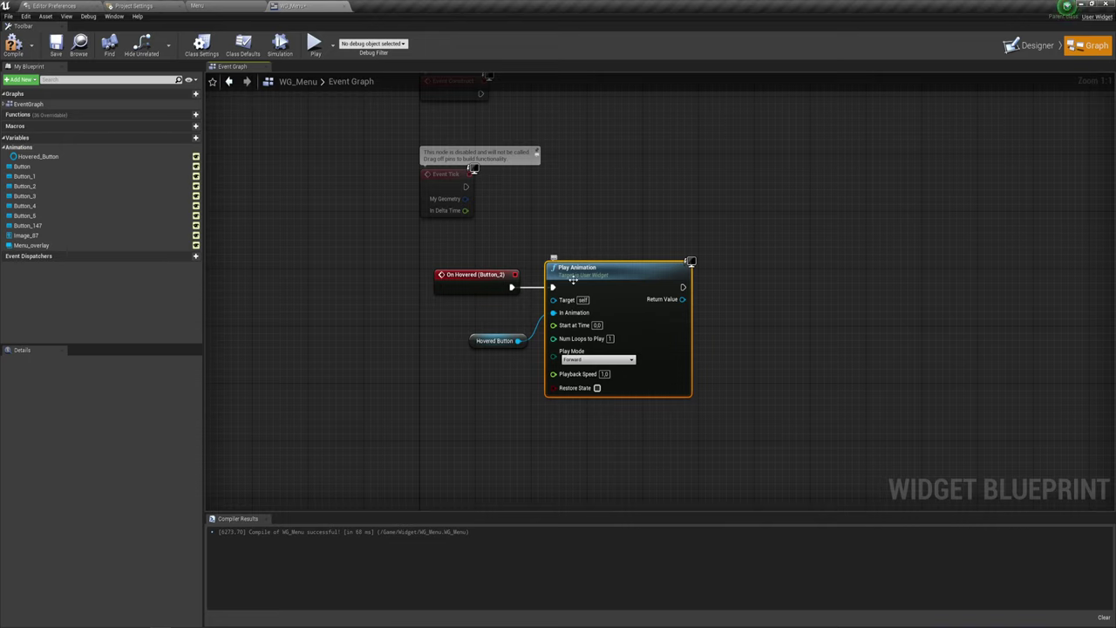
pyautogui.moveTo(467, 249); pyautogui.dragTo(516, 307)
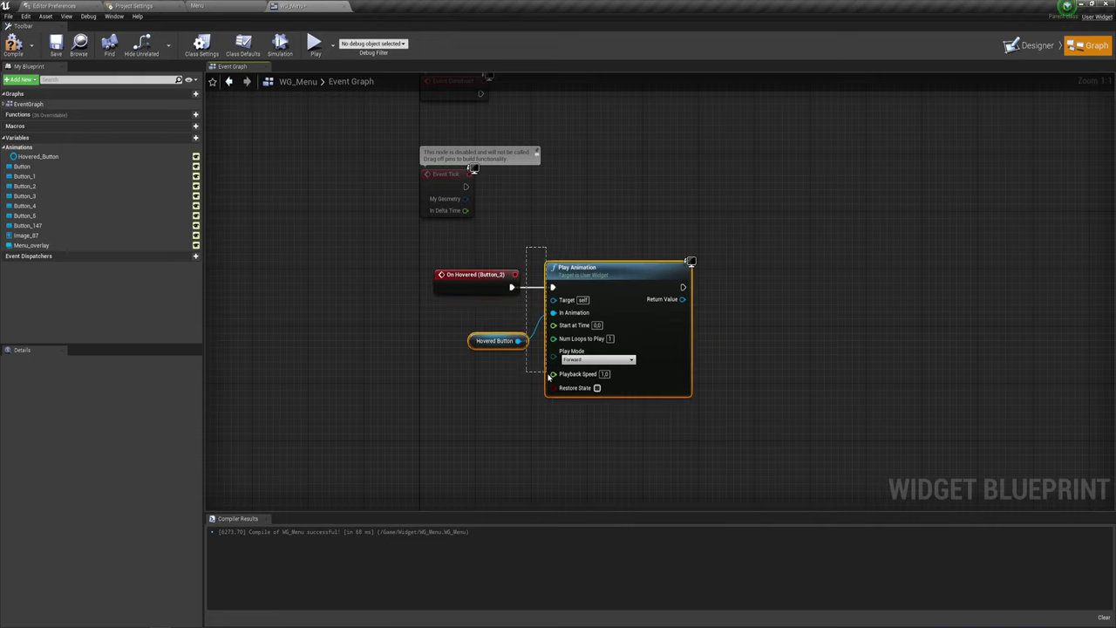
pyautogui.moveTo(529, 238); pyautogui.dragTo(593, 388)
pyautogui.click(481, 320)
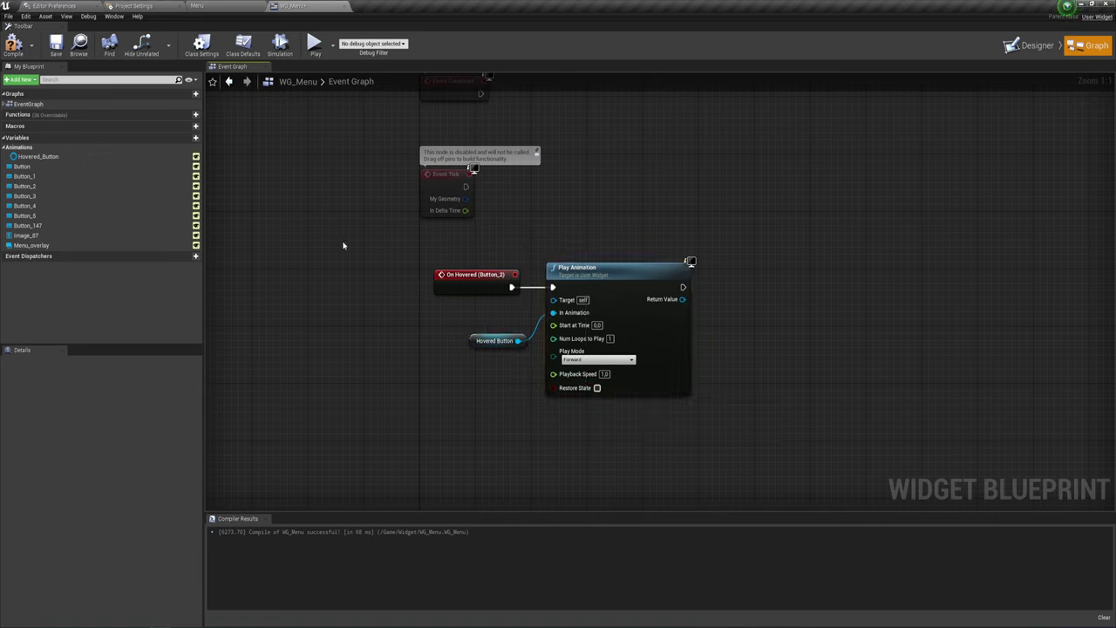
pyautogui.moveTo(346, 243); pyautogui.dragTo(526, 315)
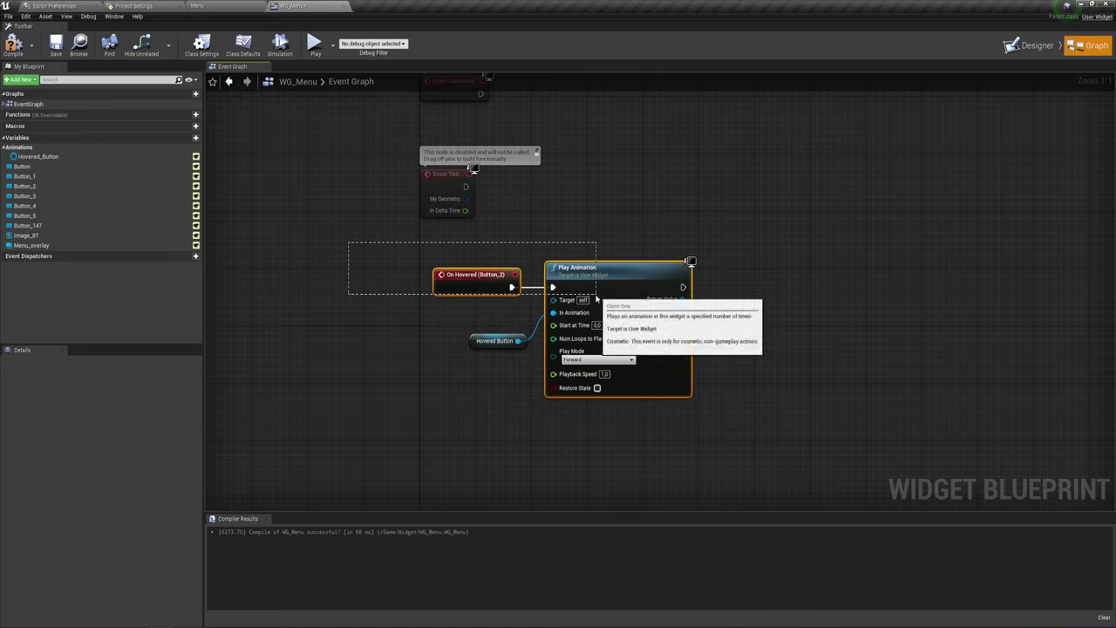
pyautogui.click(346, 275)
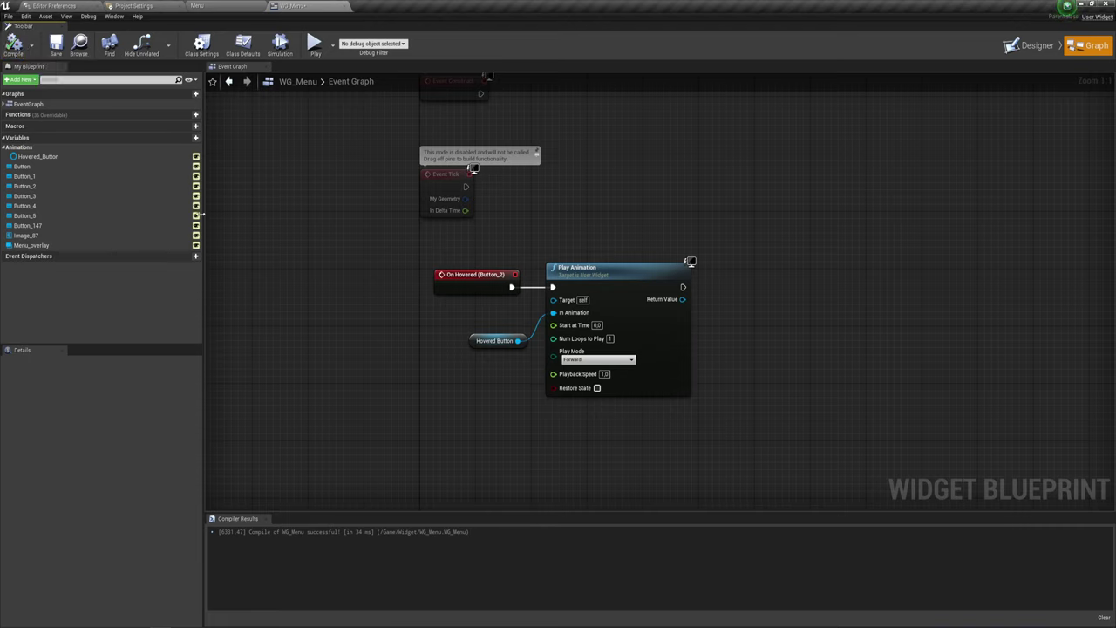
pyautogui.click(52, 157)
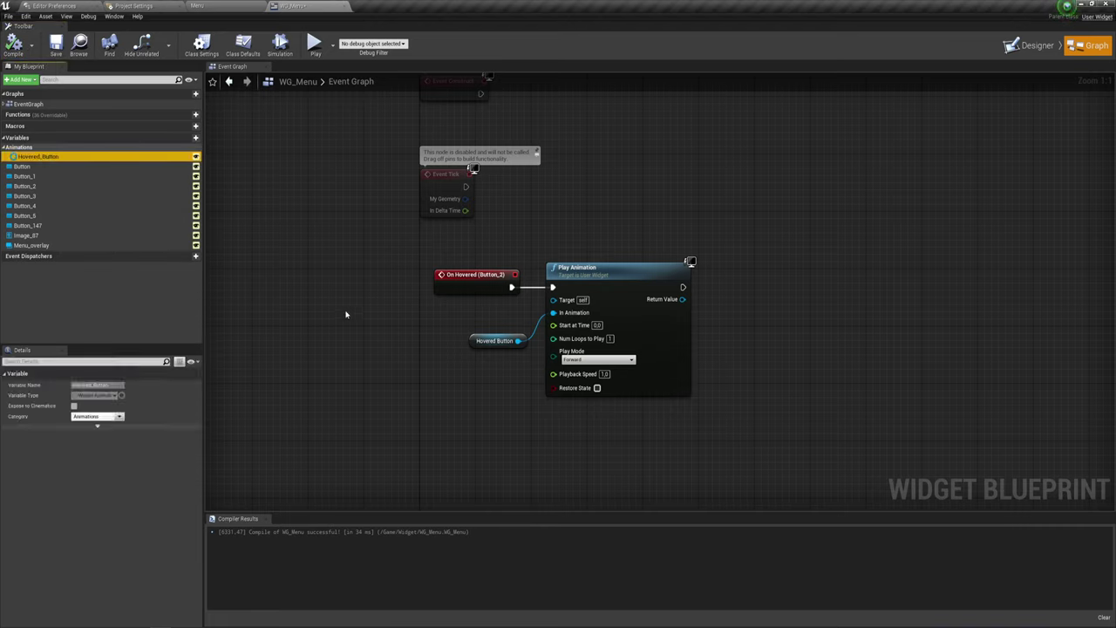
pyautogui.click(435, 367)
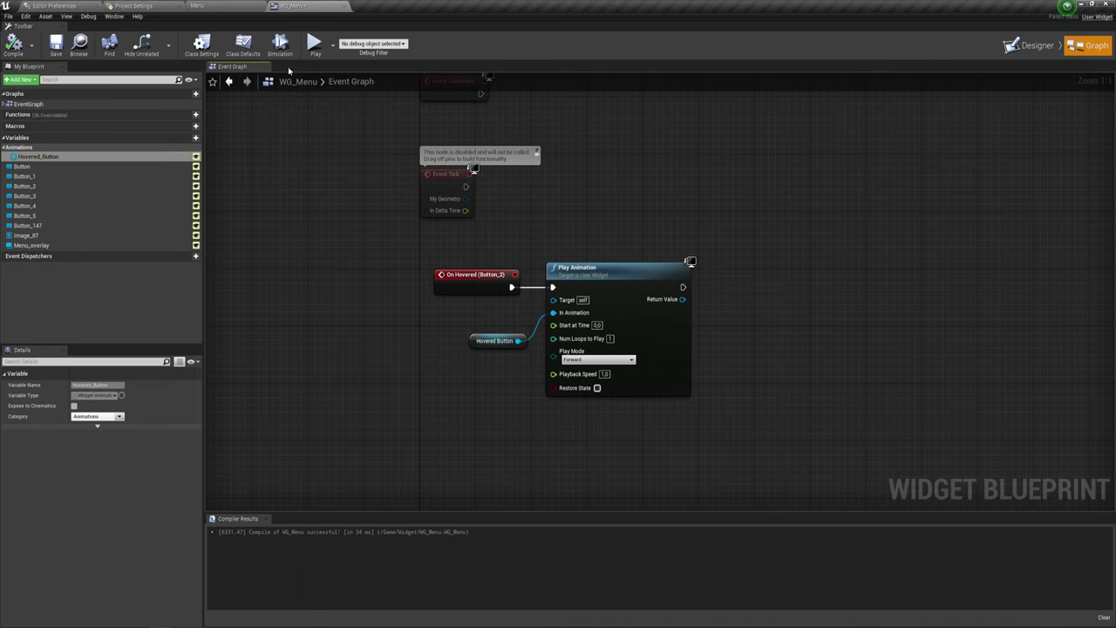
# Switch to the Designer, preview the menu in a standalone window, then stop it.
pyautogui.click(1033, 46)
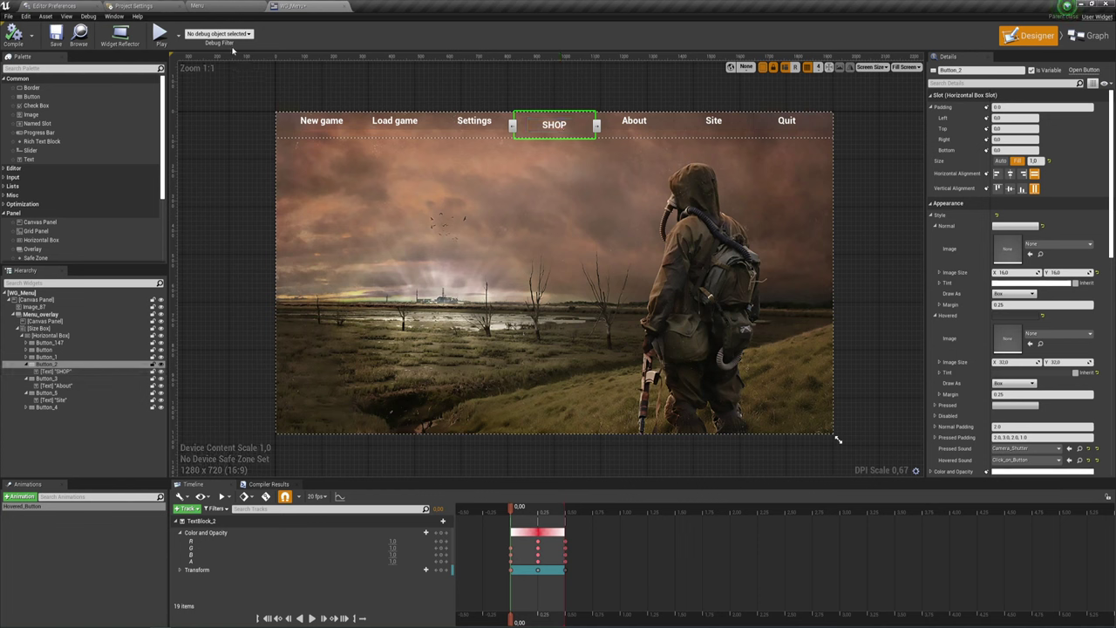
pyautogui.click(160, 33)
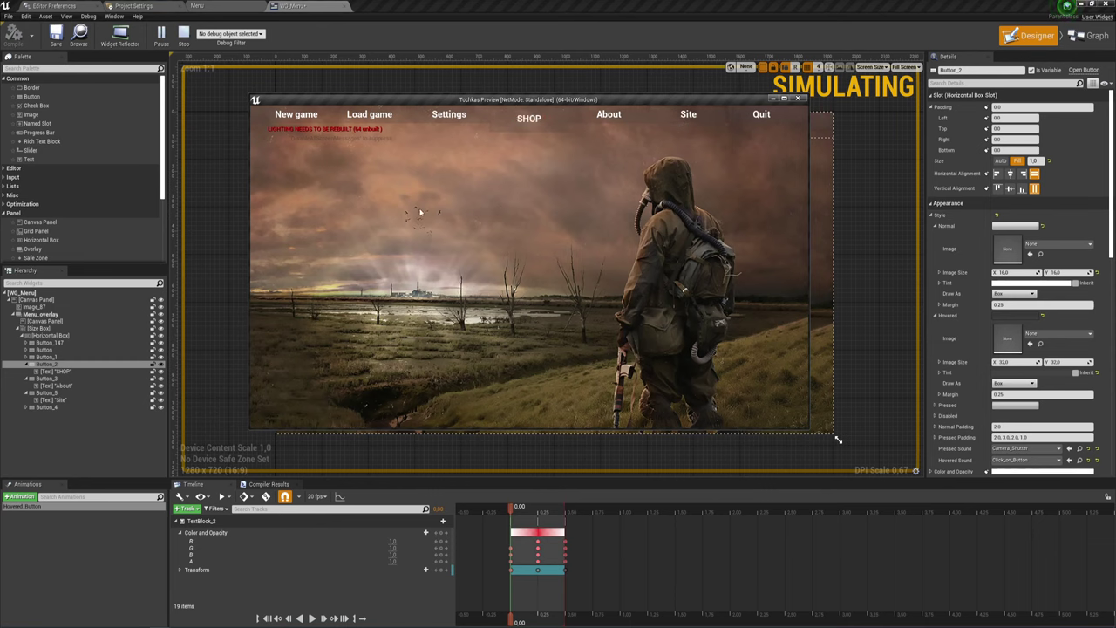
pyautogui.click(797, 99)
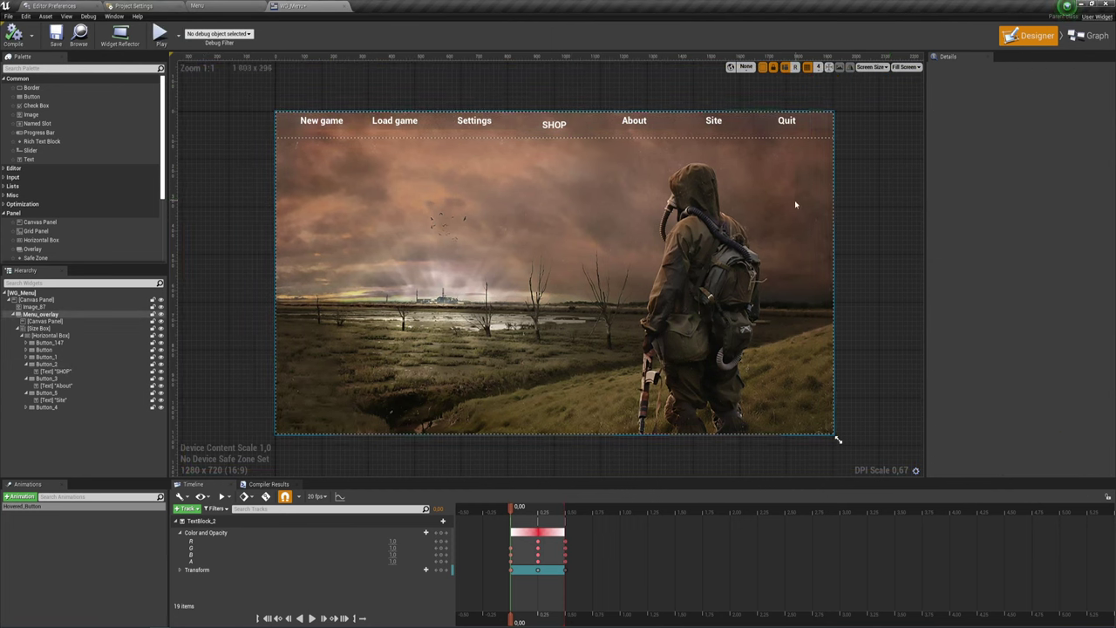
# Collapse Menu_overlay in the Hierarchy and toggle its editor visibility off and back on.
pyautogui.click(14, 314)
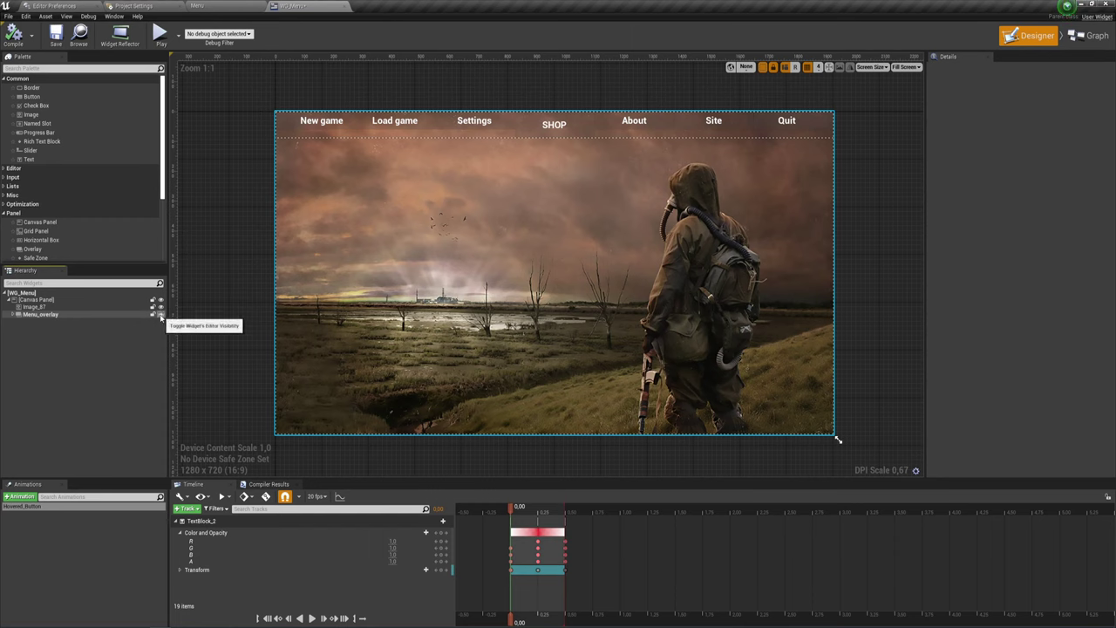
pyautogui.click(162, 315)
pyautogui.doubleClick(161, 315)
pyautogui.click(161, 314)
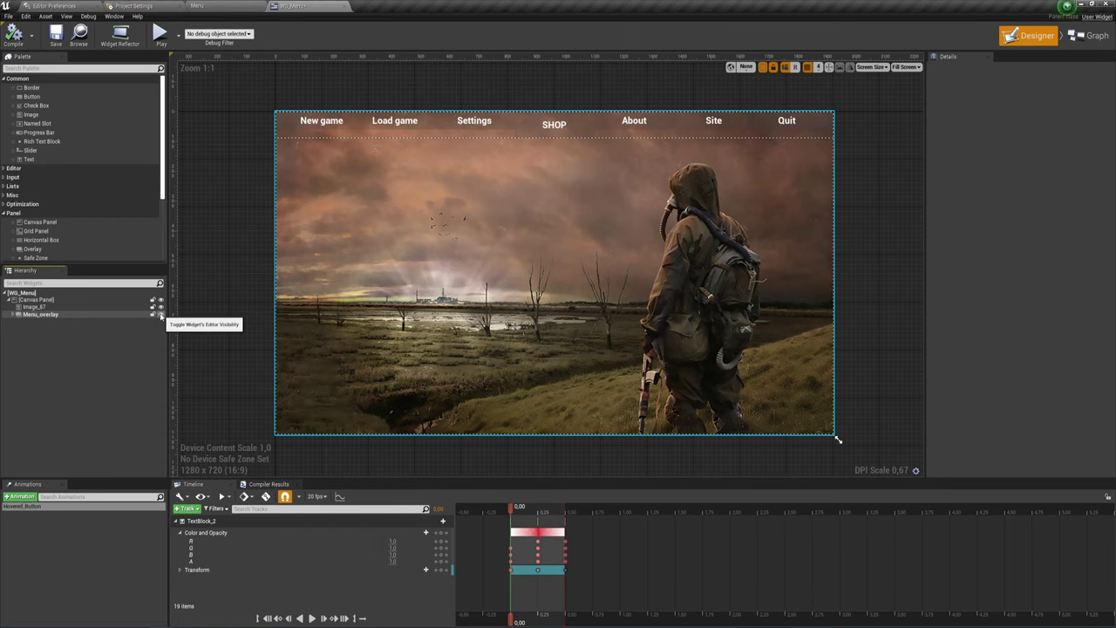
pyautogui.click(162, 314)
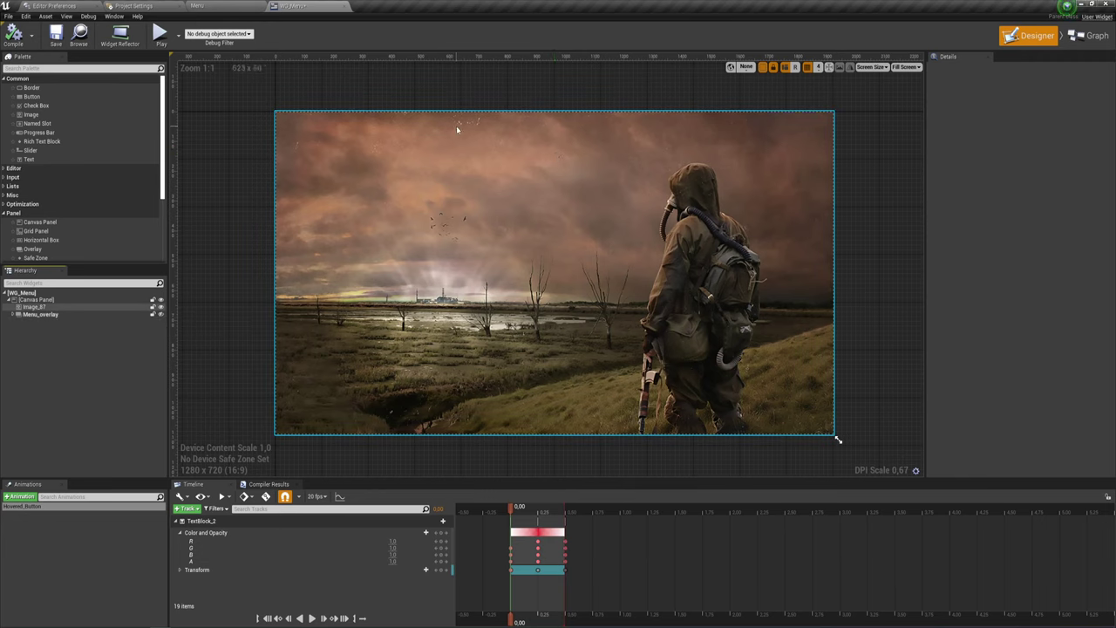
pyautogui.click(161, 314)
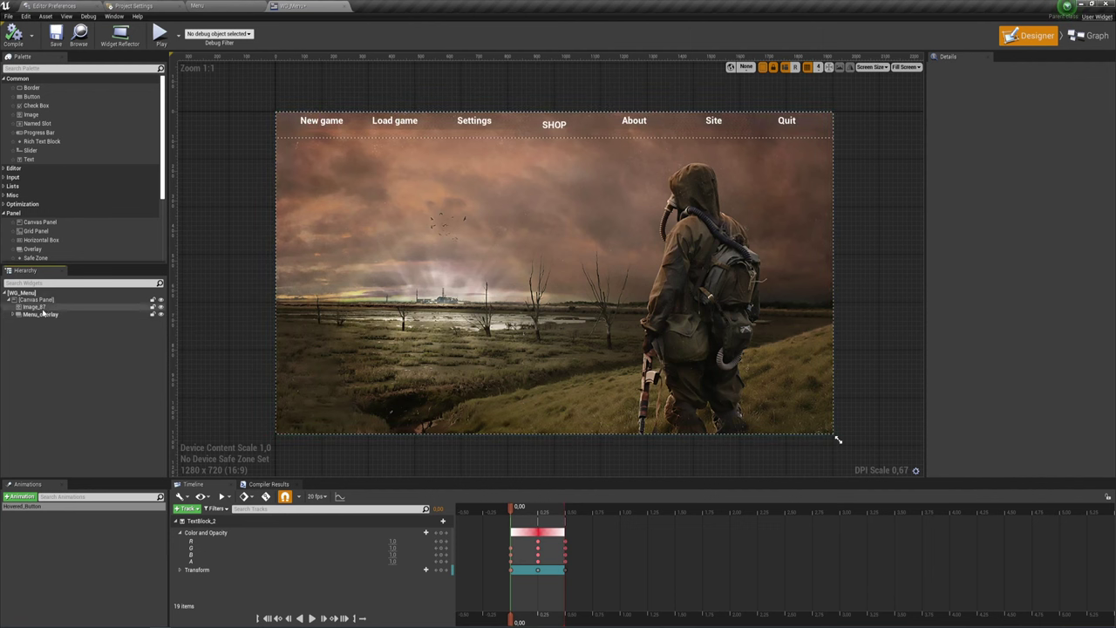
# Add an Overlay from the Palette to the Canvas Panel and name it Quit_Overlay.
pyautogui.scroll(-1, 41, 165)
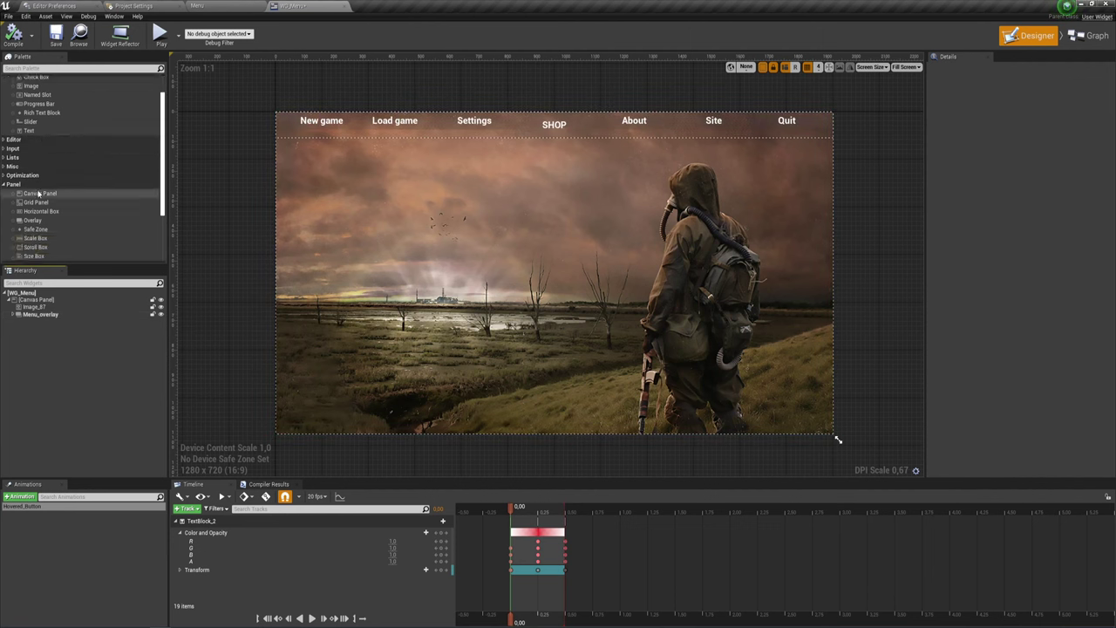
pyautogui.click(38, 220)
pyautogui.moveTo(40, 221); pyautogui.dragTo(45, 299)
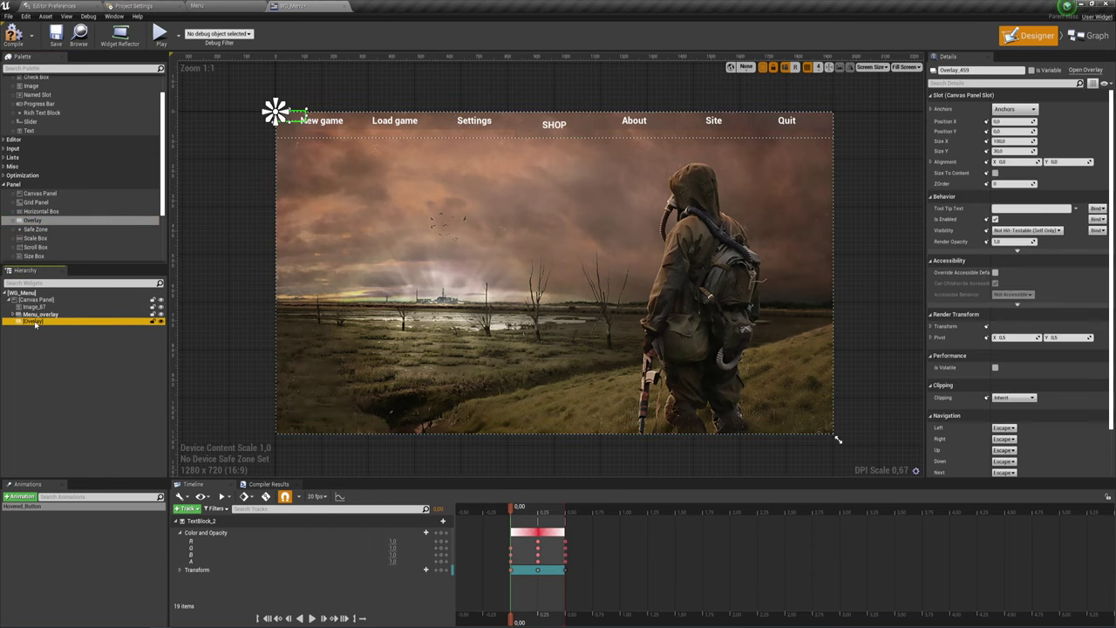
pyautogui.click(35, 322)
pyautogui.write('Quit_')
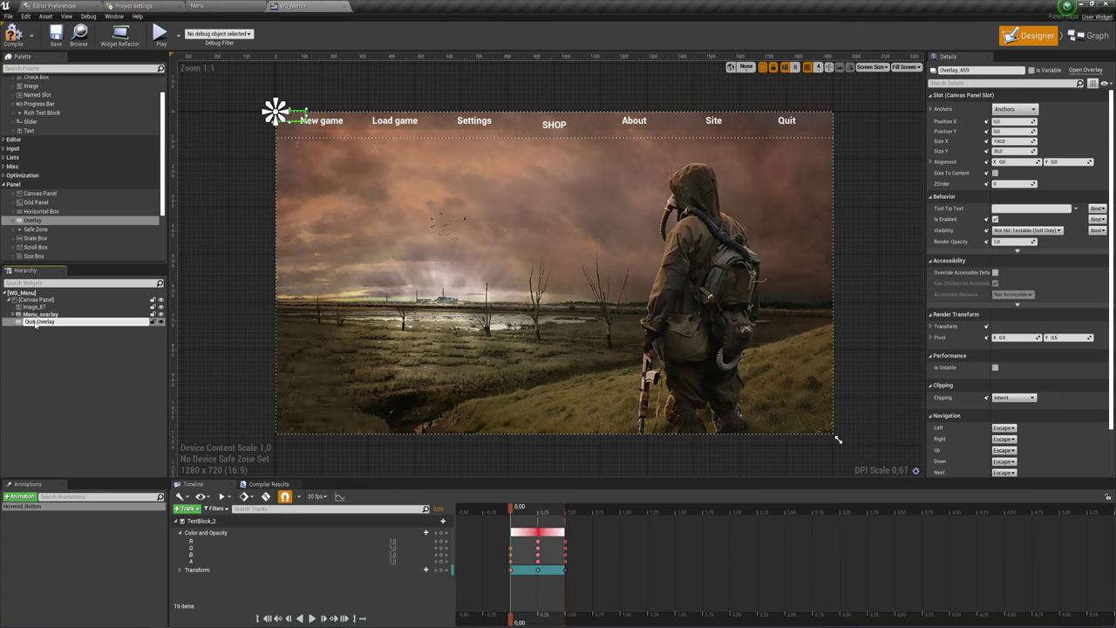
pyautogui.press('Return')
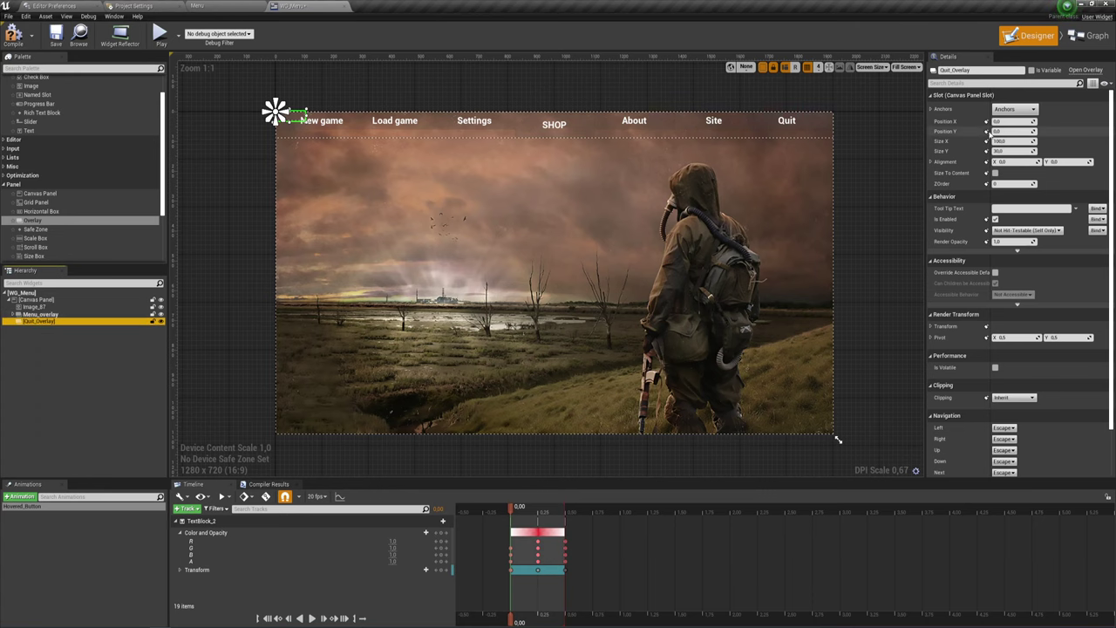
# Make Quit_Overlay a variable, anchor it to centre, and set Position X/Y to 0.
pyautogui.click(1031, 70)
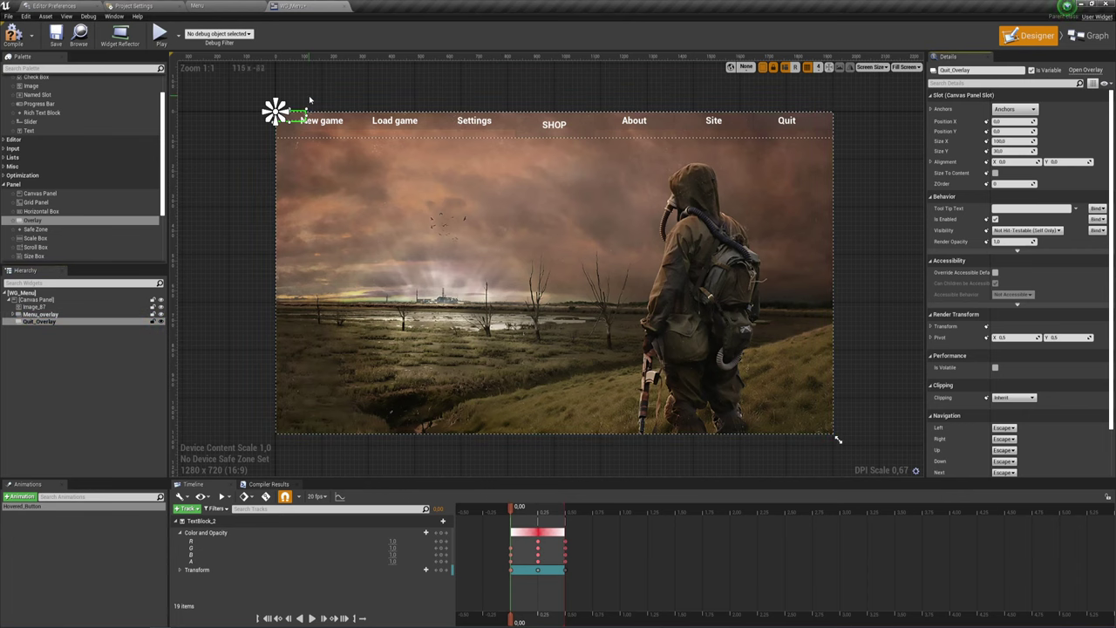
pyautogui.click(1016, 109)
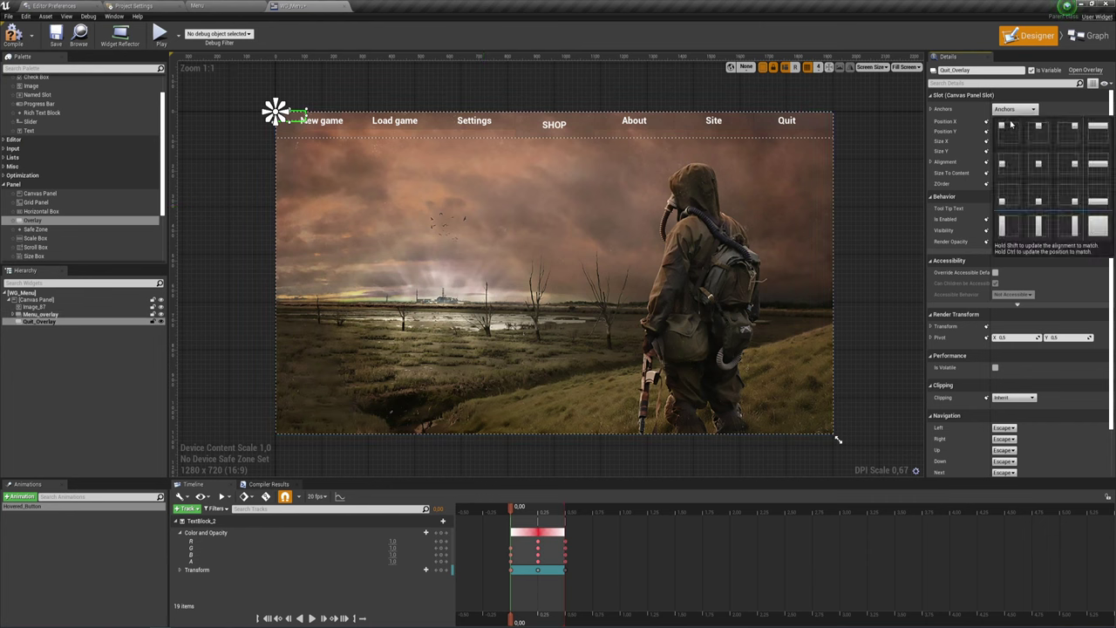
pyautogui.click(1042, 165)
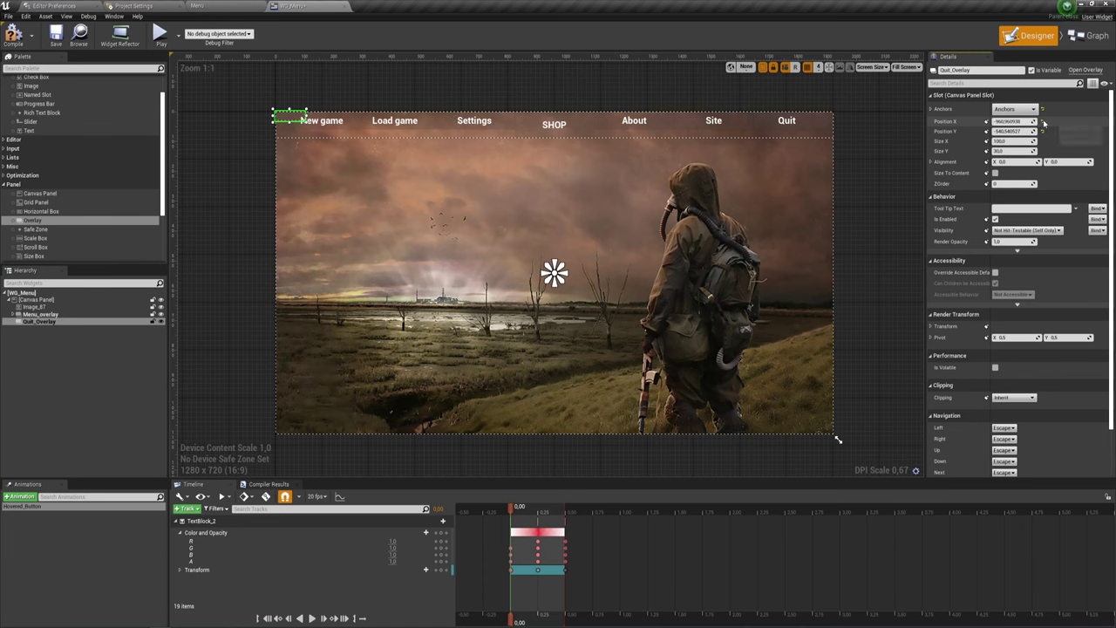
pyautogui.click(1042, 121)
pyautogui.click(1042, 131)
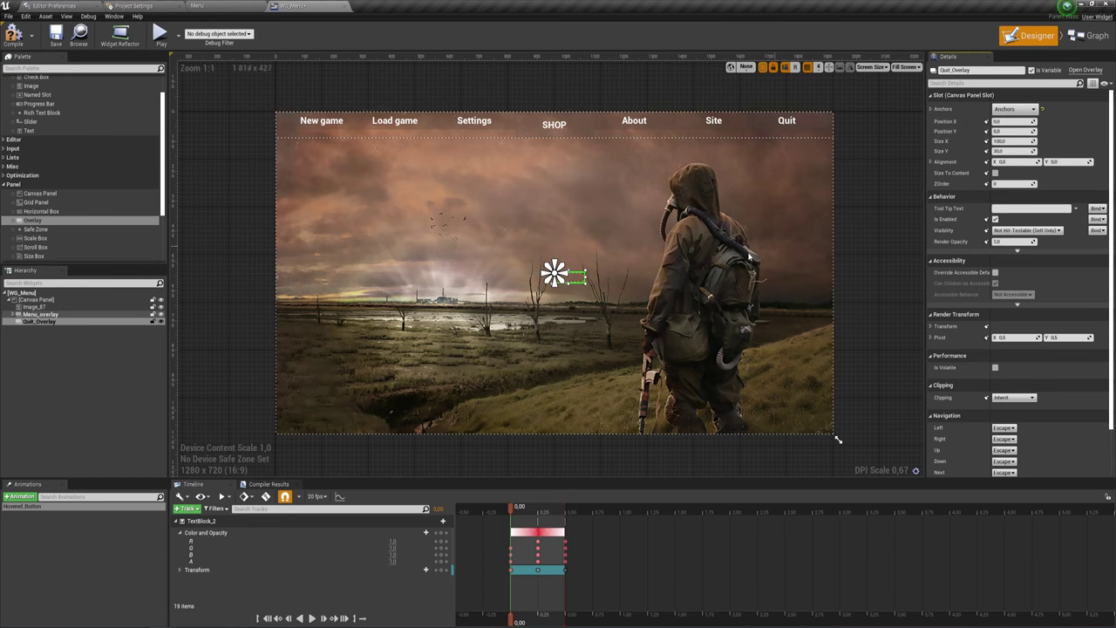
# Set Quit_Overlay's Alignment X and Y to 0.5.
pyautogui.scroll(2, 584, 302)
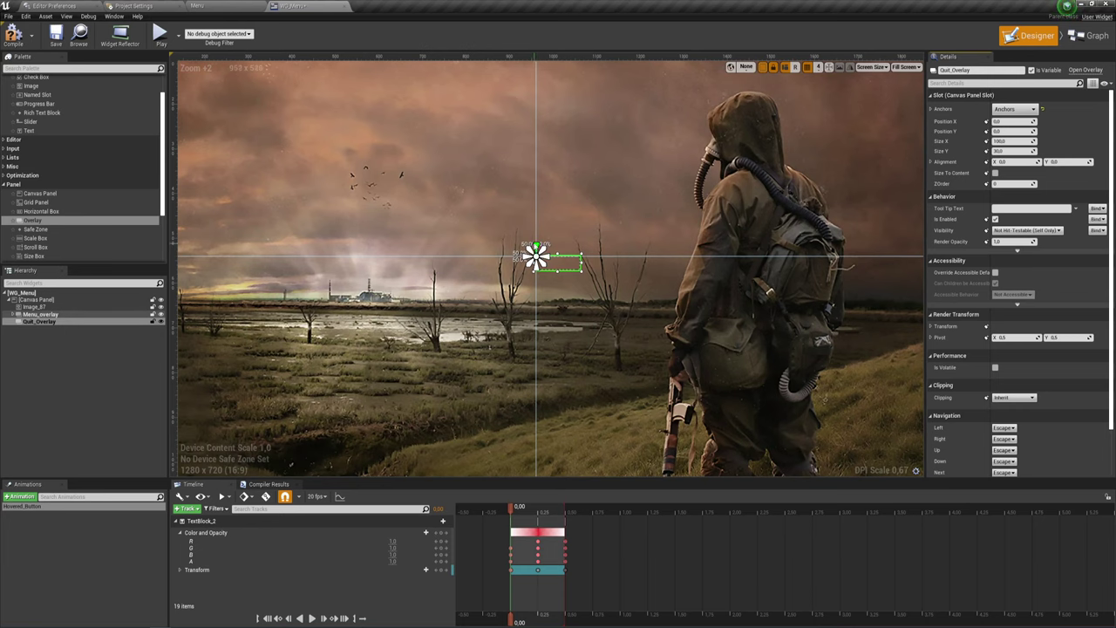
pyautogui.scroll(-2, 551, 276)
pyautogui.scroll(3, 555, 277)
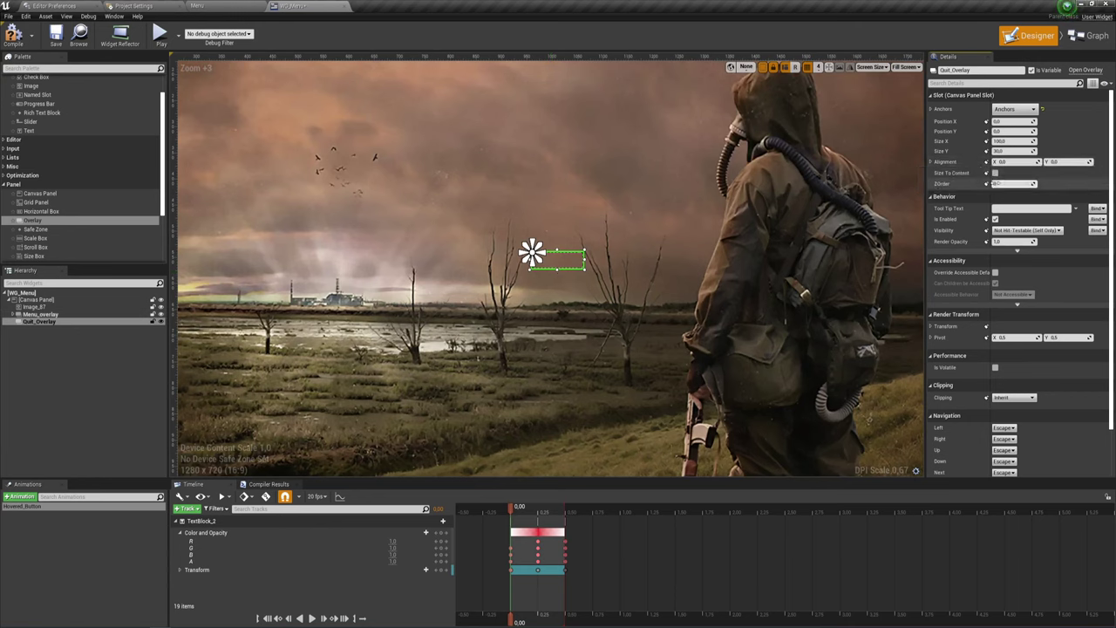
pyautogui.click(1007, 162)
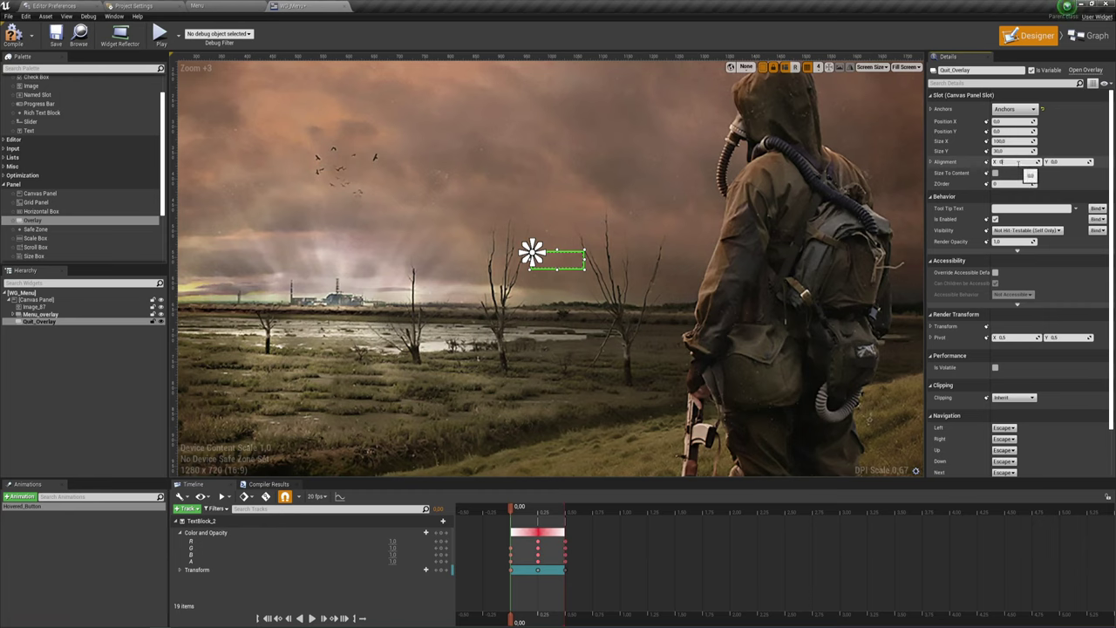
pyautogui.write(',5')
pyautogui.write('0.5')
pyautogui.press('Return')
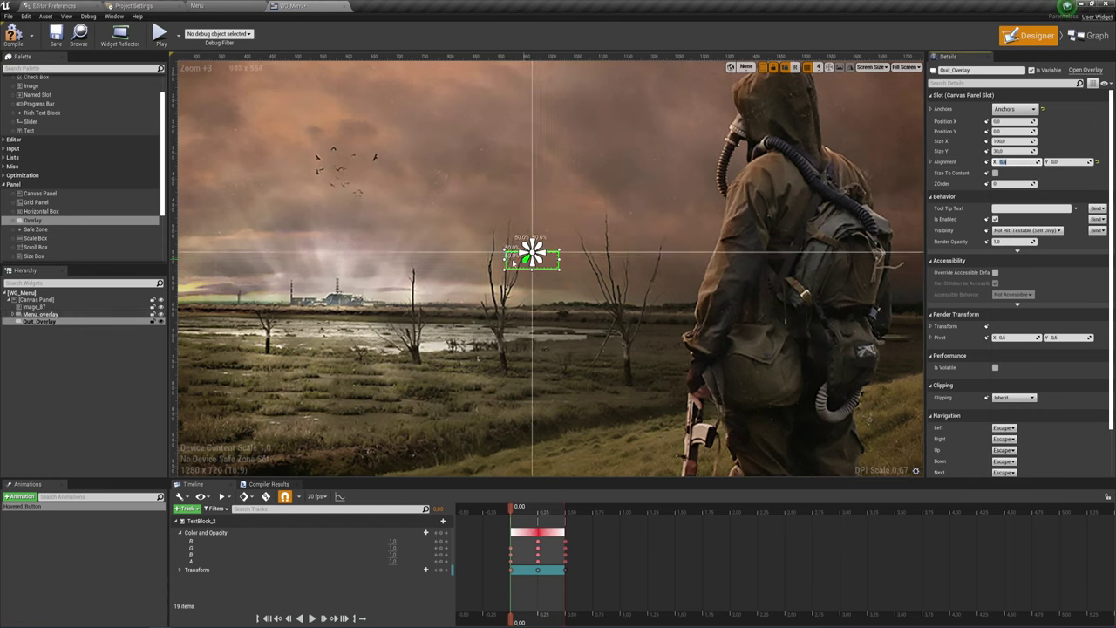
pyautogui.click(1059, 162)
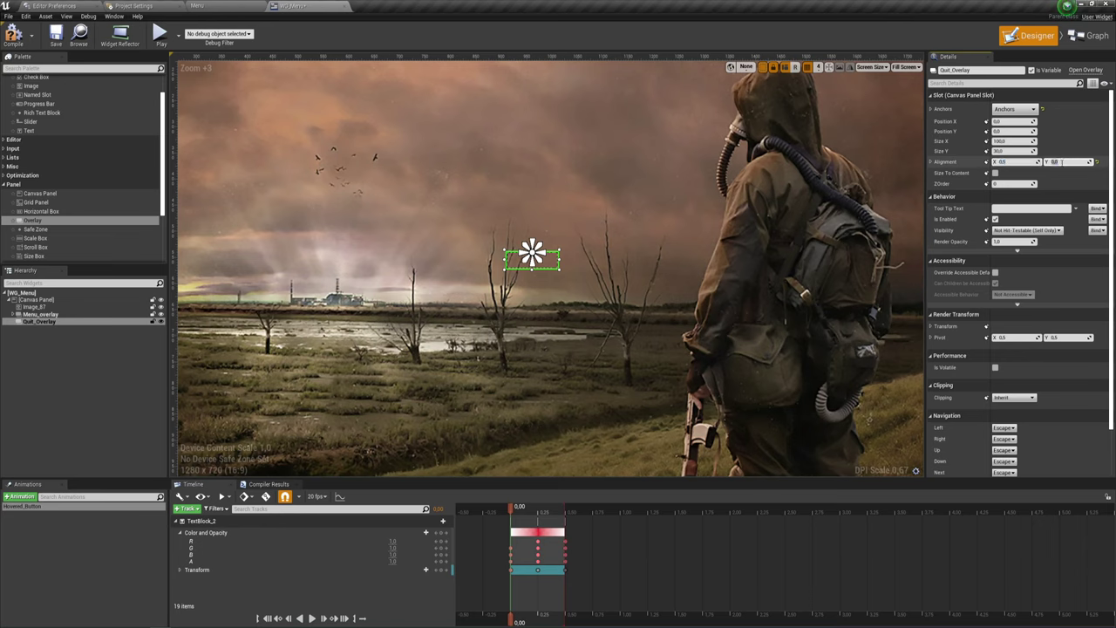
pyautogui.write('0.5')
pyautogui.press('Return')
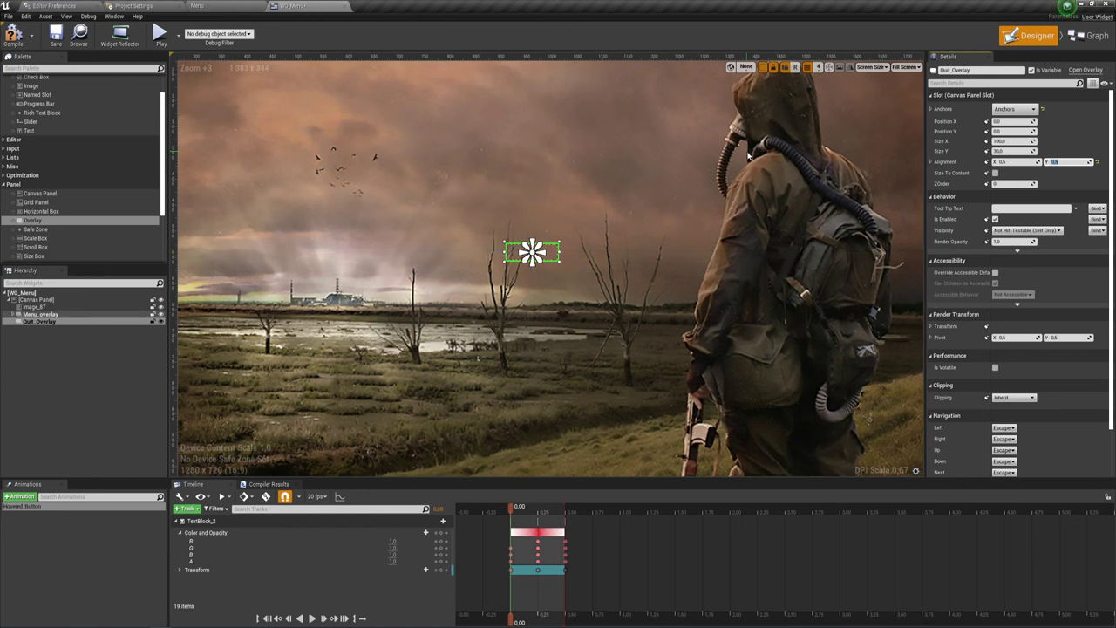
# Set Quit_Overlay's size to 600 wide by 300 high.
pyautogui.scroll(-1, 748, 156)
pyautogui.click(1011, 141)
pyautogui.write('600')
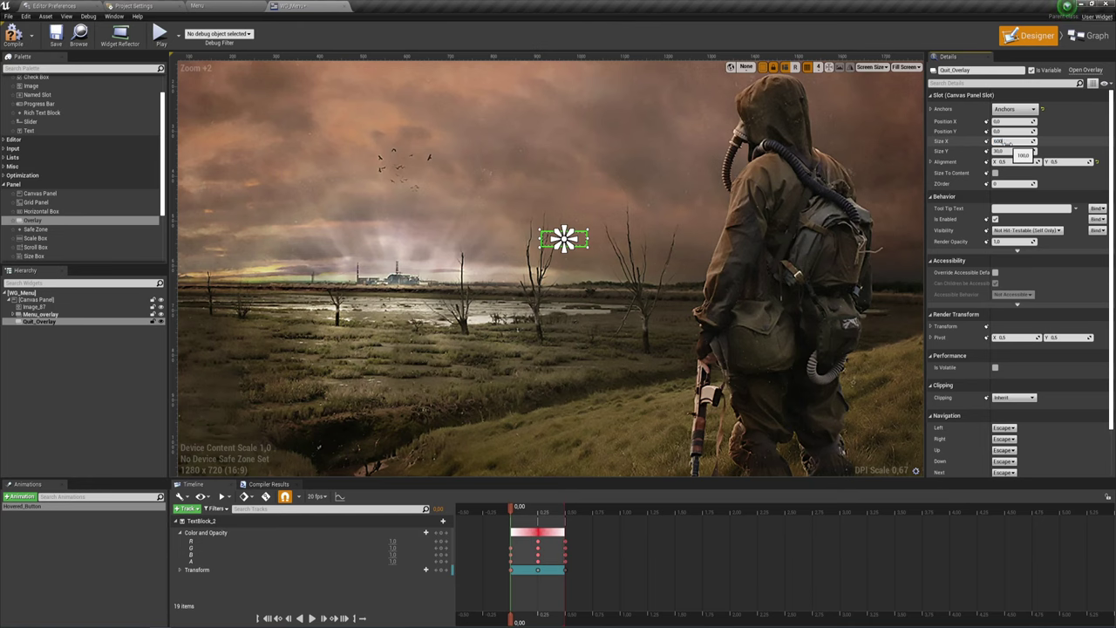
pyautogui.press('Return')
pyautogui.click(1005, 151)
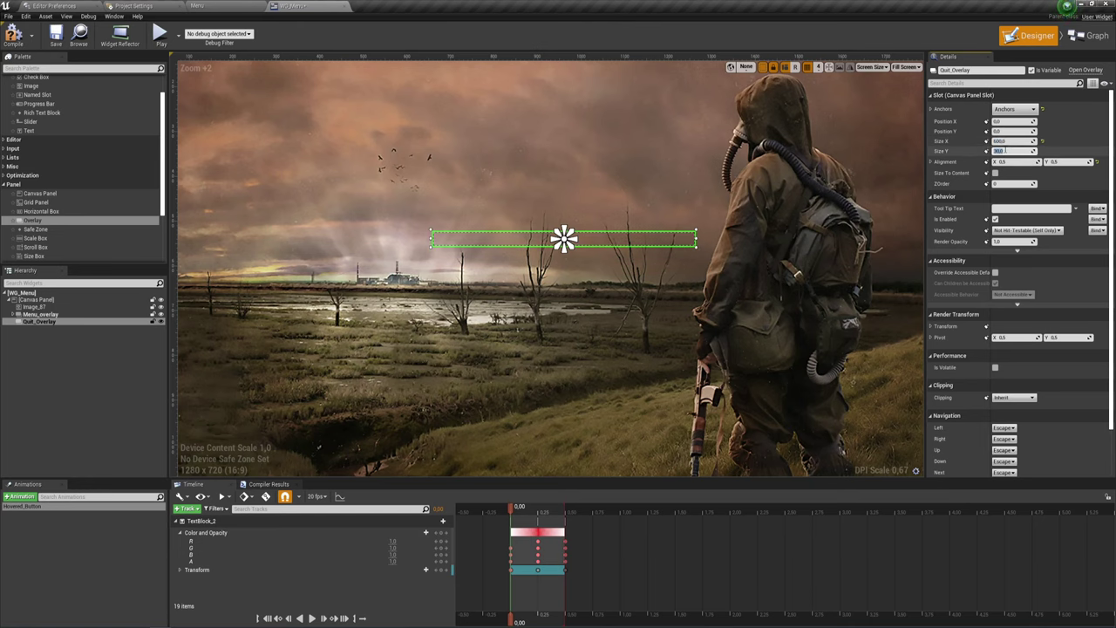
pyautogui.write('300')
pyautogui.press('Return')
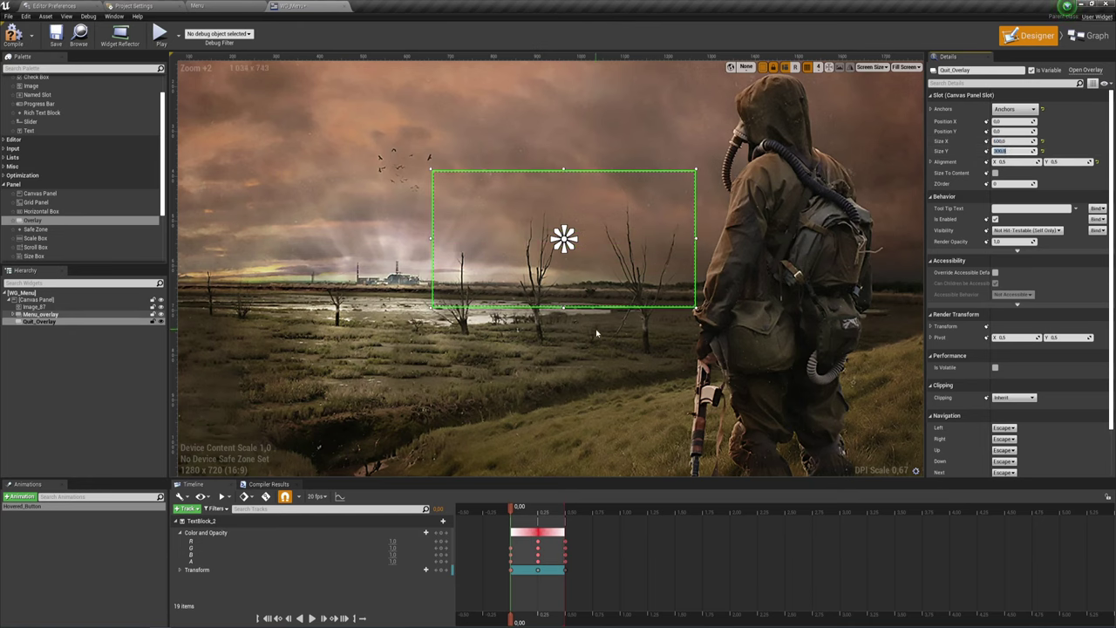
pyautogui.scroll(-1, 594, 327)
pyautogui.scroll(-1, 594, 328)
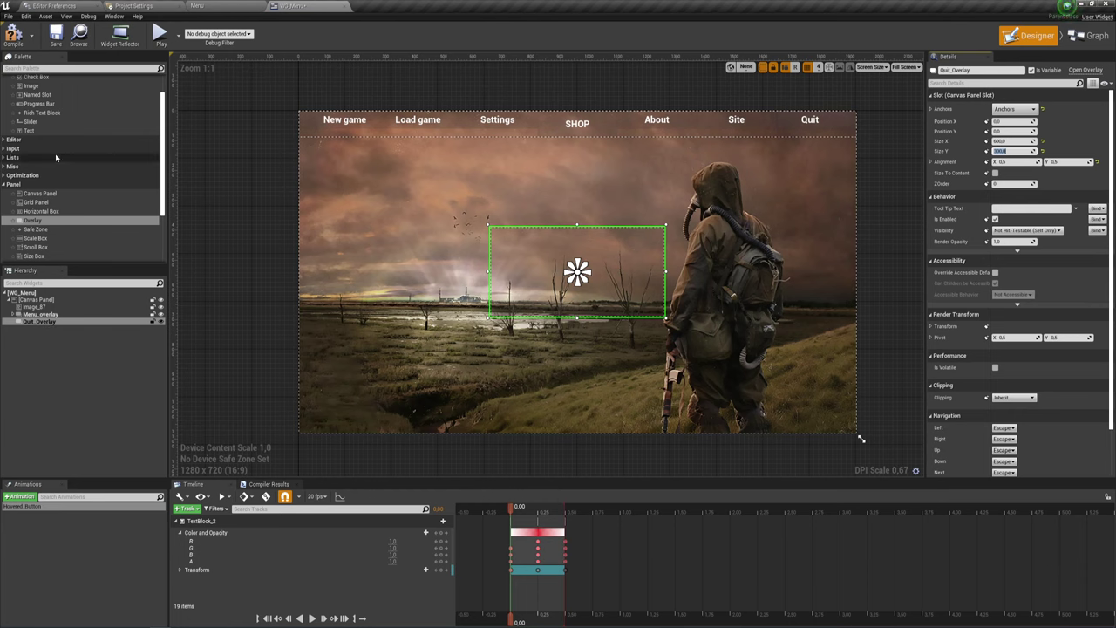
# Add an Image inside Quit_Overlay, set to fill horizontally and vertically.
pyautogui.scroll(2, 56, 157)
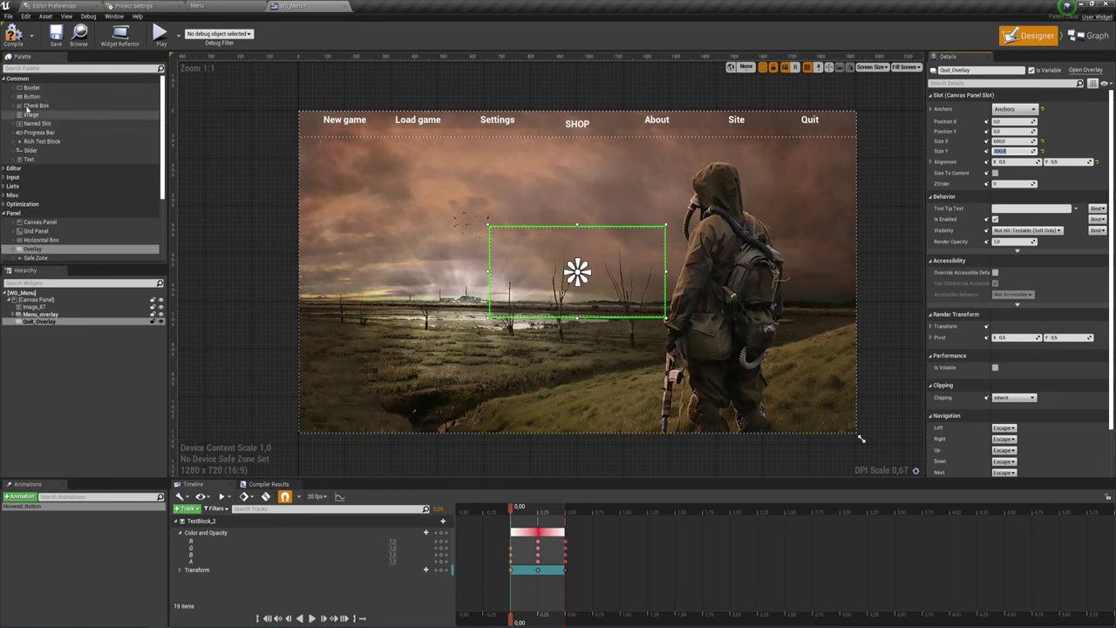
pyautogui.click(33, 115)
pyautogui.moveTo(34, 115); pyautogui.dragTo(39, 330)
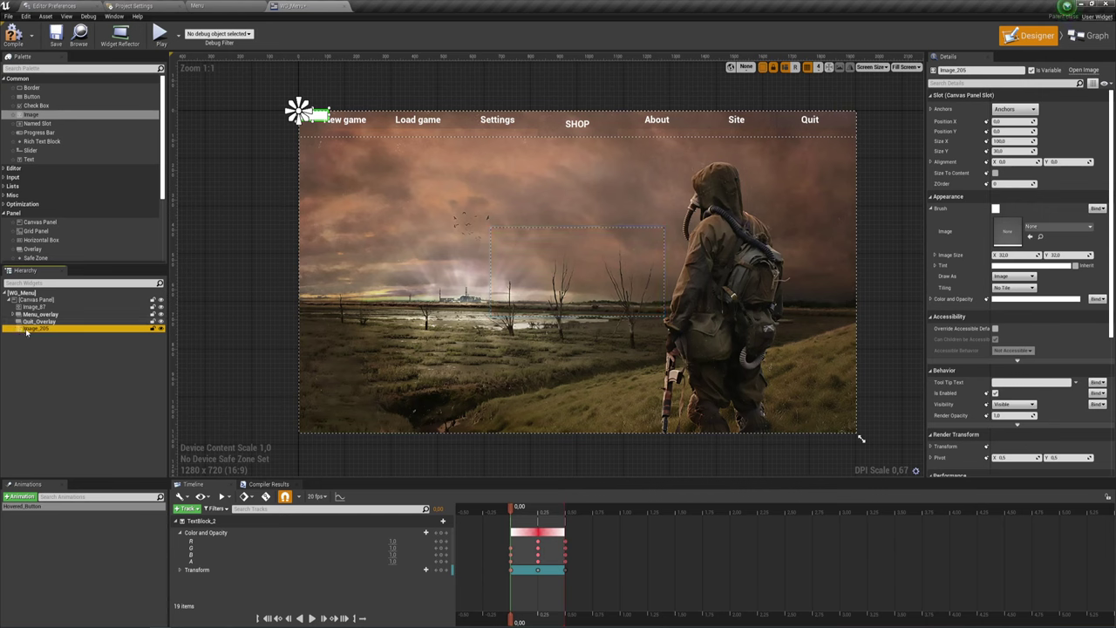
pyautogui.moveTo(26, 329); pyautogui.dragTo(40, 321)
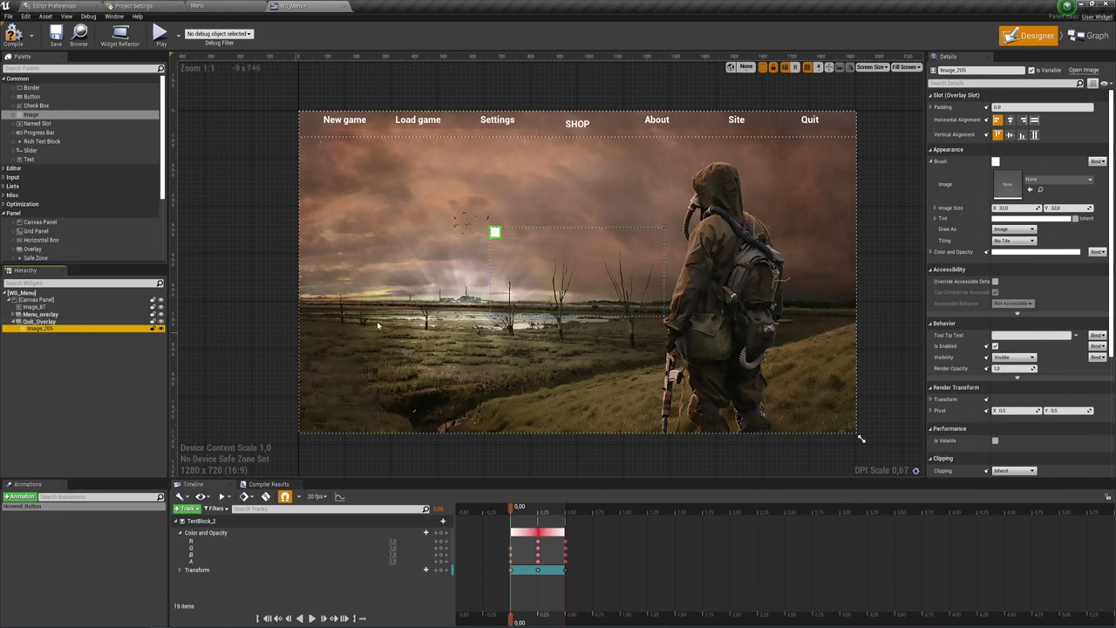
pyautogui.click(1034, 120)
pyautogui.click(1034, 134)
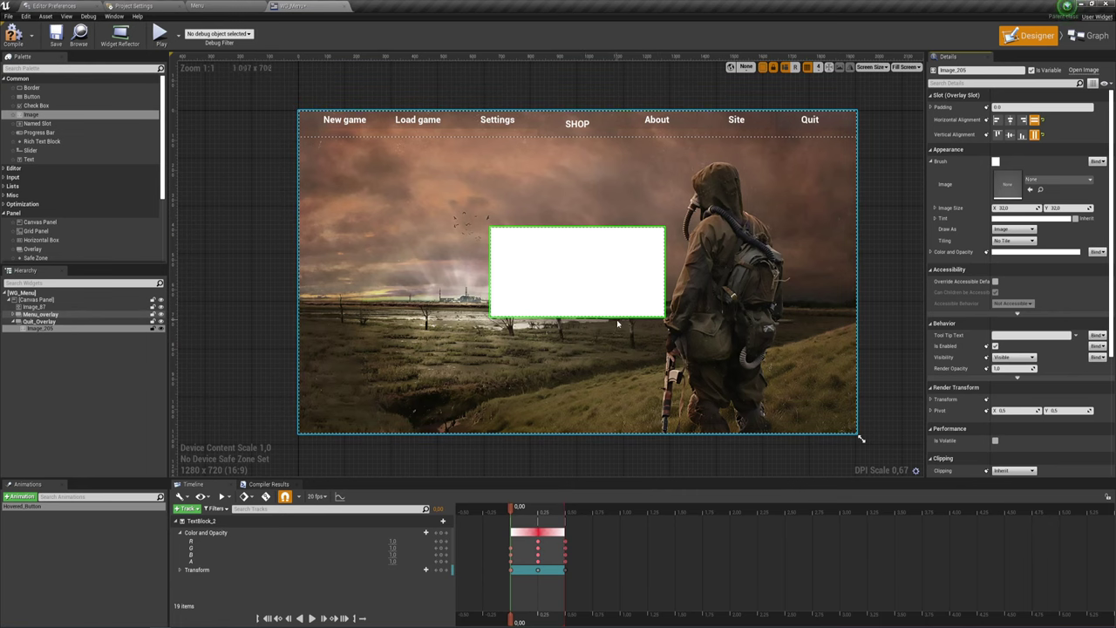
# Delete the placeholder image and drop a Border into Quit_Overlay in its place.
pyautogui.keyDown('ctrl'); pyautogui.click(41, 330); pyautogui.keyUp('ctrl')
pyautogui.click(41, 329)
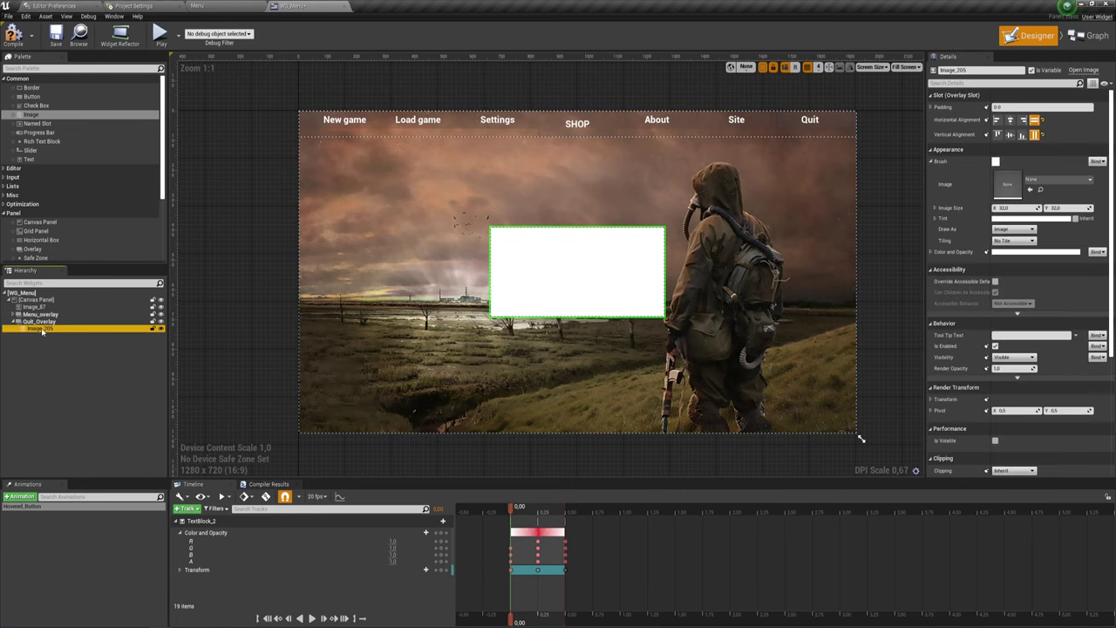
pyautogui.press('Delete')
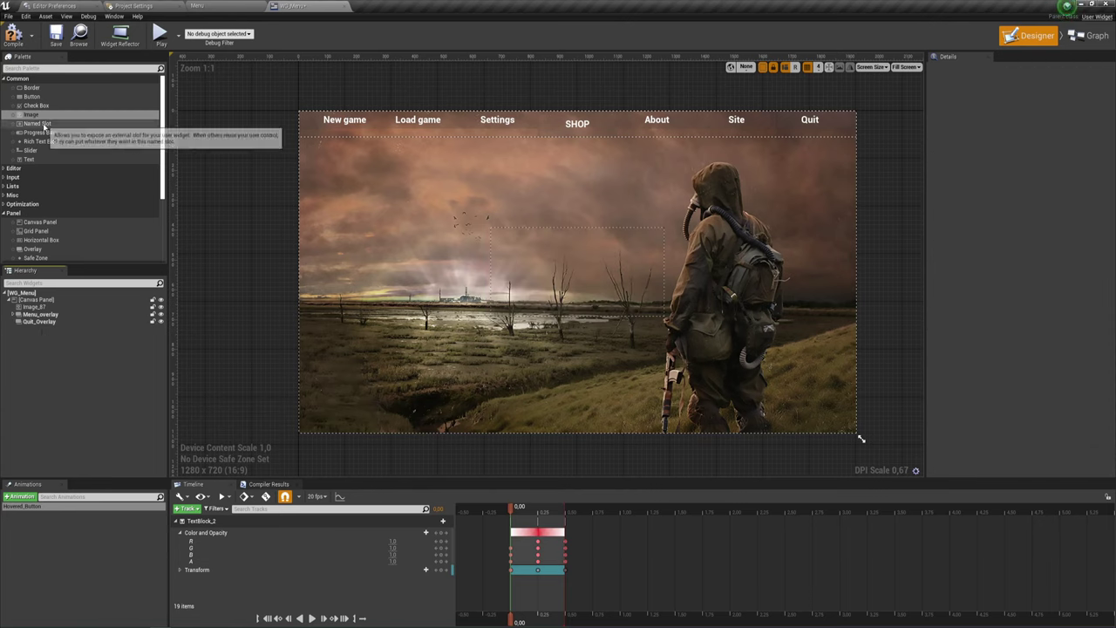
pyautogui.moveTo(33, 88); pyautogui.dragTo(45, 325)
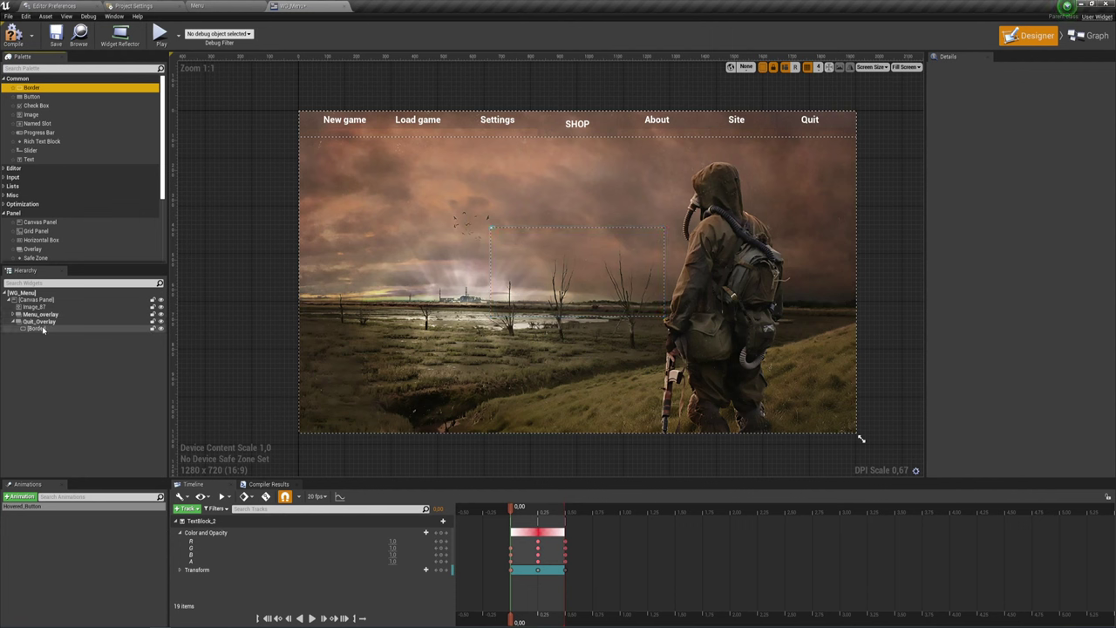
pyautogui.click(42, 330)
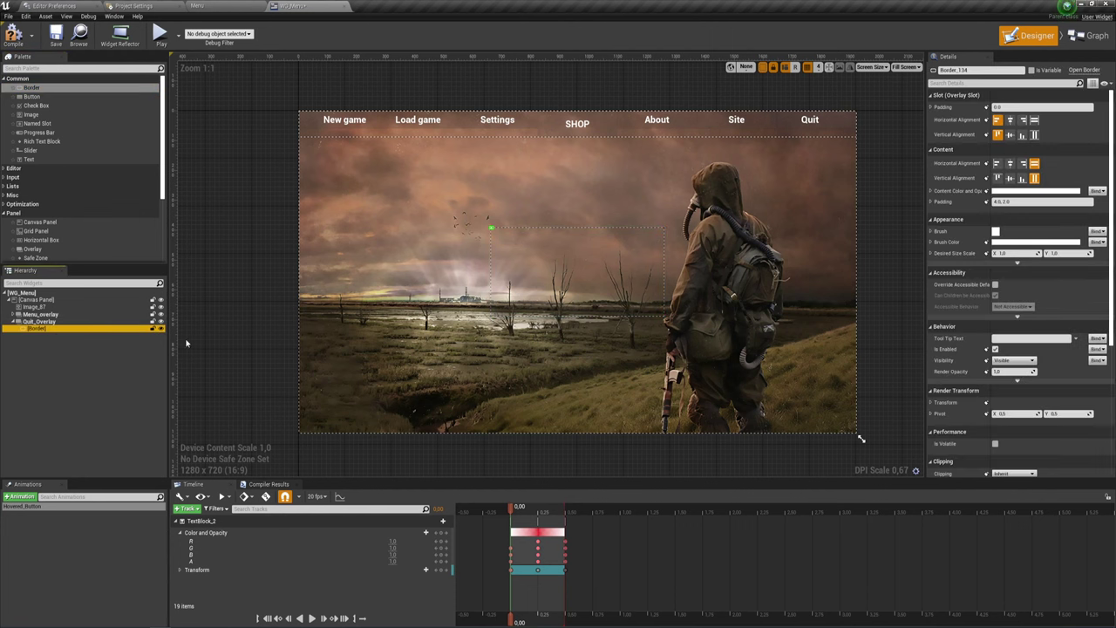
# Stretch Border_134 vertically and give its brush a translucent dark grey colour.
pyautogui.click(1034, 134)
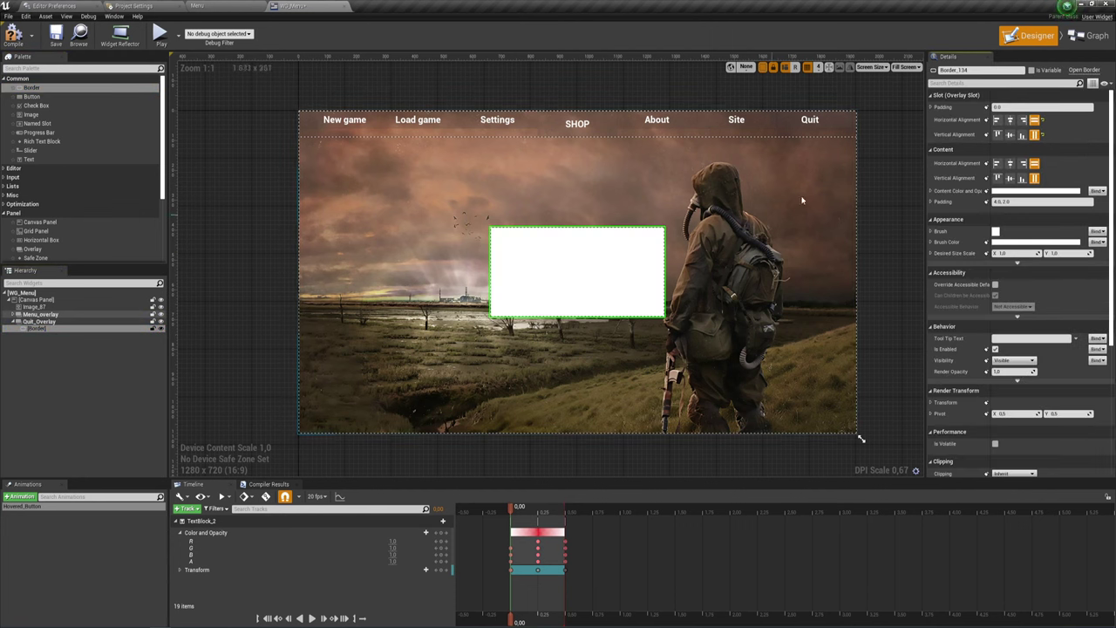
pyautogui.click(931, 191)
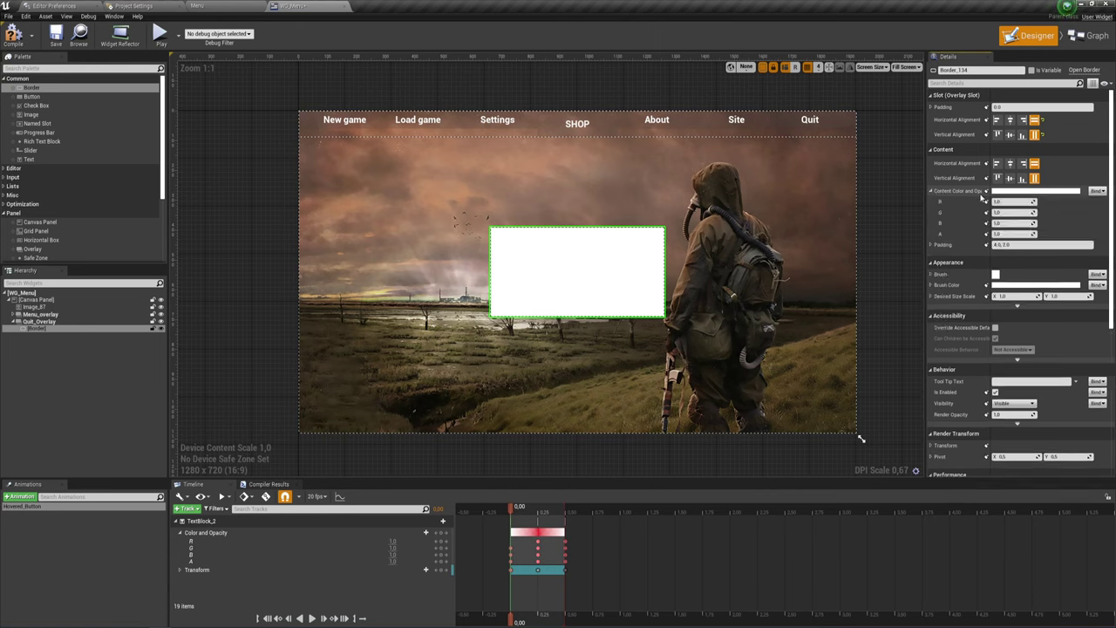
pyautogui.click(931, 191)
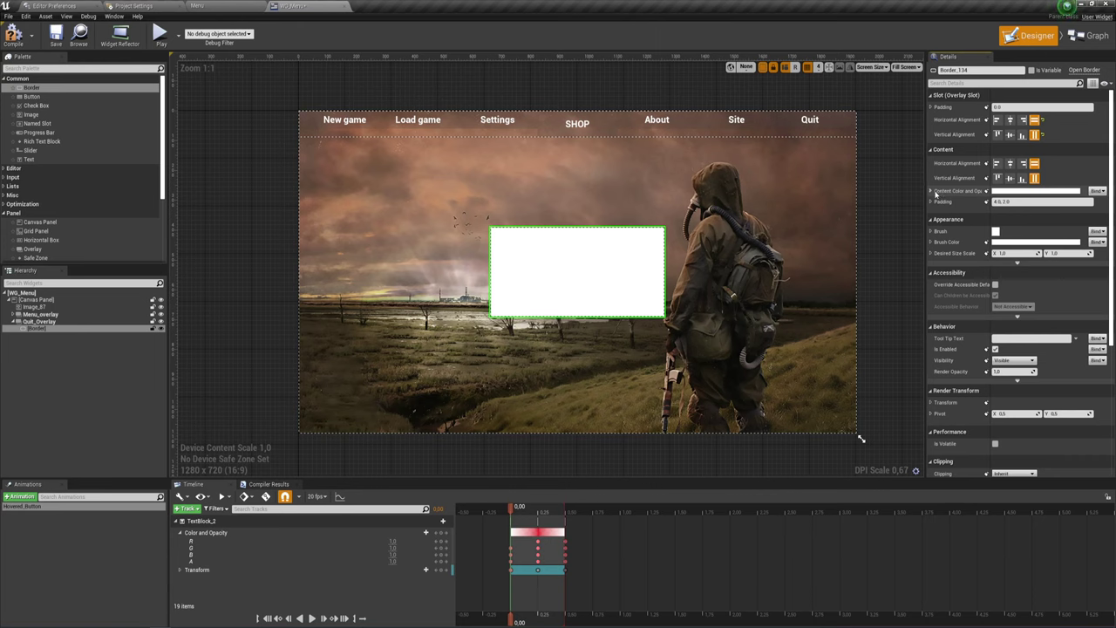
pyautogui.click(998, 244)
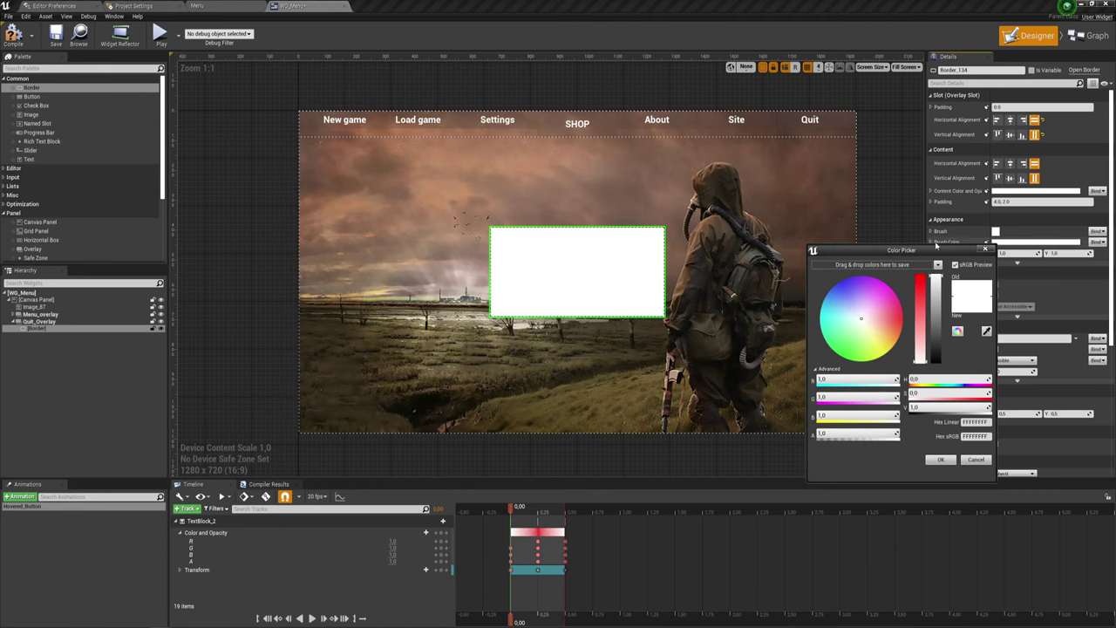
pyautogui.moveTo(942, 250)
pyautogui.mouseDown()
pyautogui.moveTo(876, 242)
pyautogui.moveTo(886, 264)
pyautogui.mouseUp()
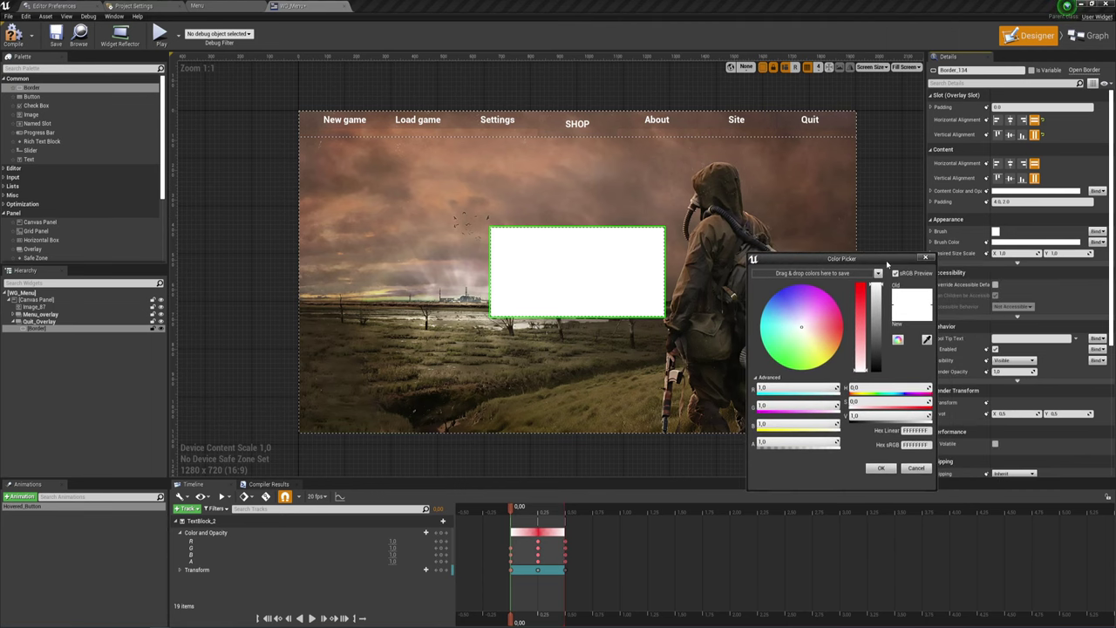
pyautogui.moveTo(875, 340); pyautogui.dragTo(879, 356)
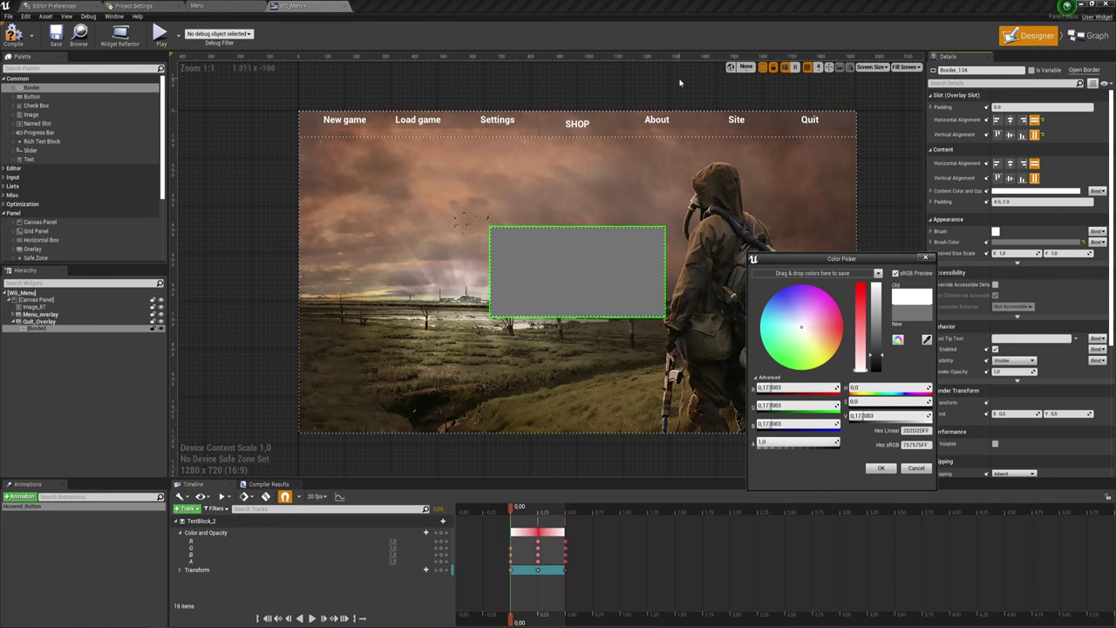
pyautogui.moveTo(798, 441)
pyautogui.mouseDown()
pyautogui.moveTo(778, 442)
pyautogui.moveTo(831, 441)
pyautogui.mouseUp()
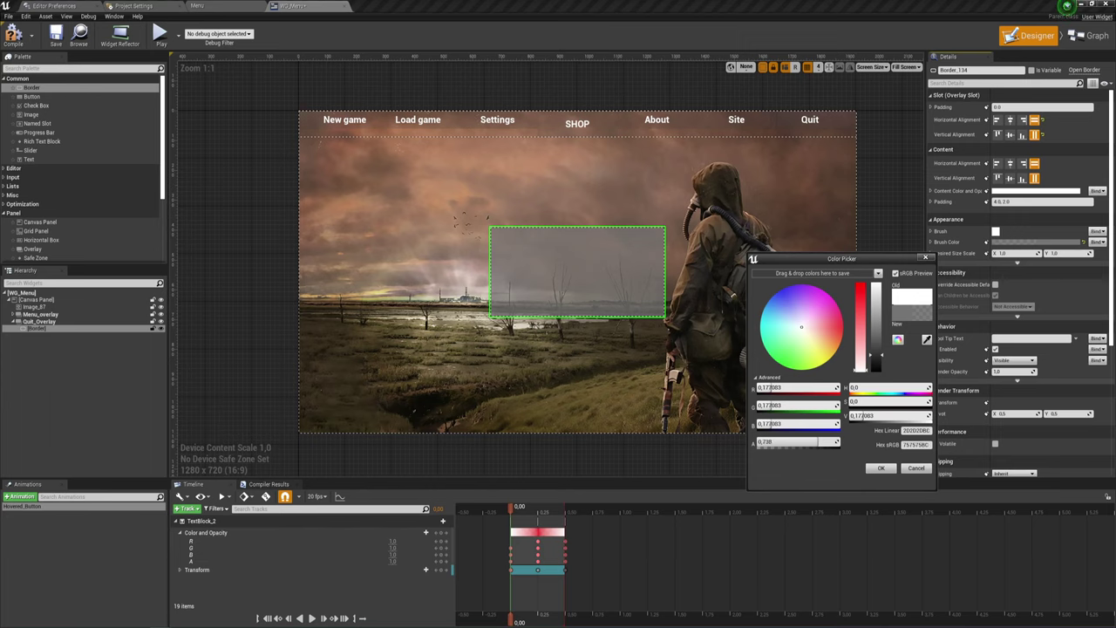
pyautogui.click(880, 468)
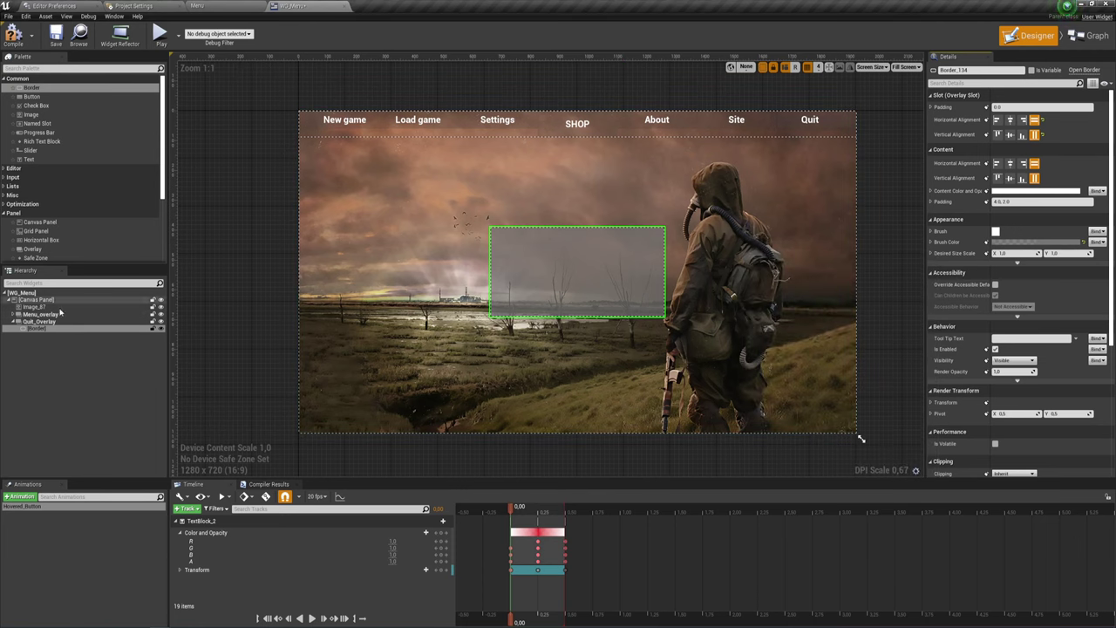
# Drop an Overlay into Border_134, align it to the top and set its padding to 0.
pyautogui.click(35, 329)
pyautogui.scroll(-1, 36, 222)
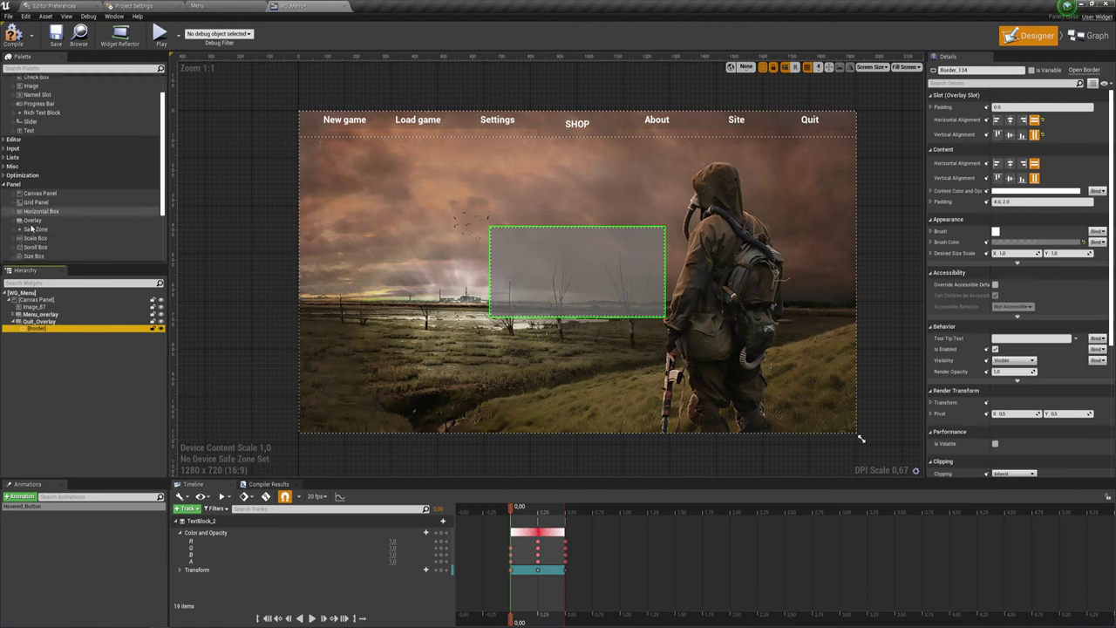
pyautogui.moveTo(36, 223); pyautogui.dragTo(44, 331)
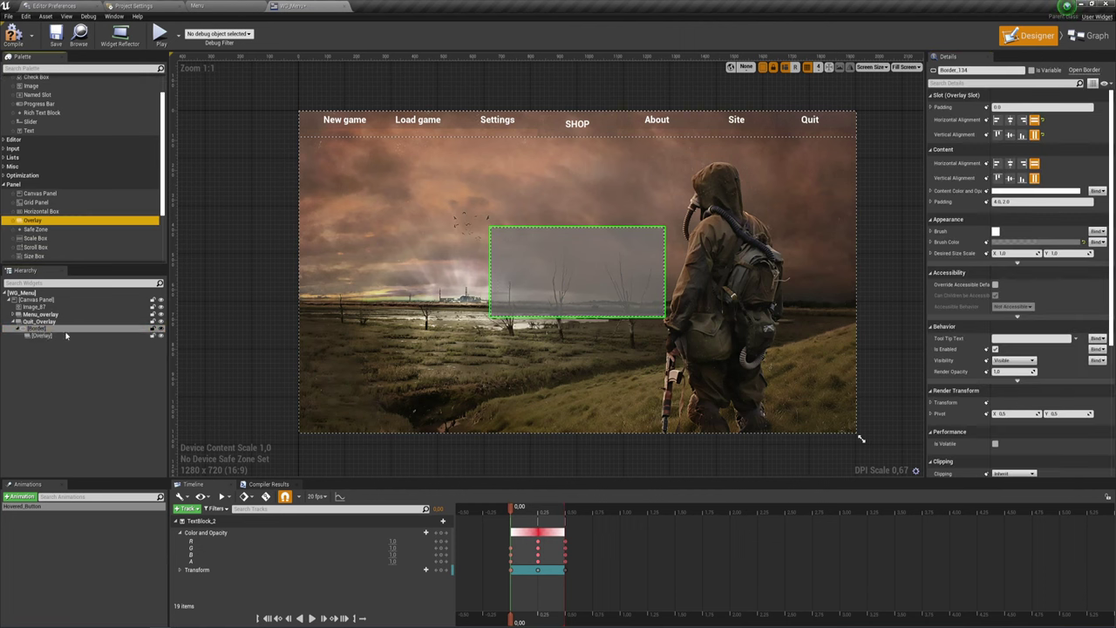
pyautogui.click(44, 337)
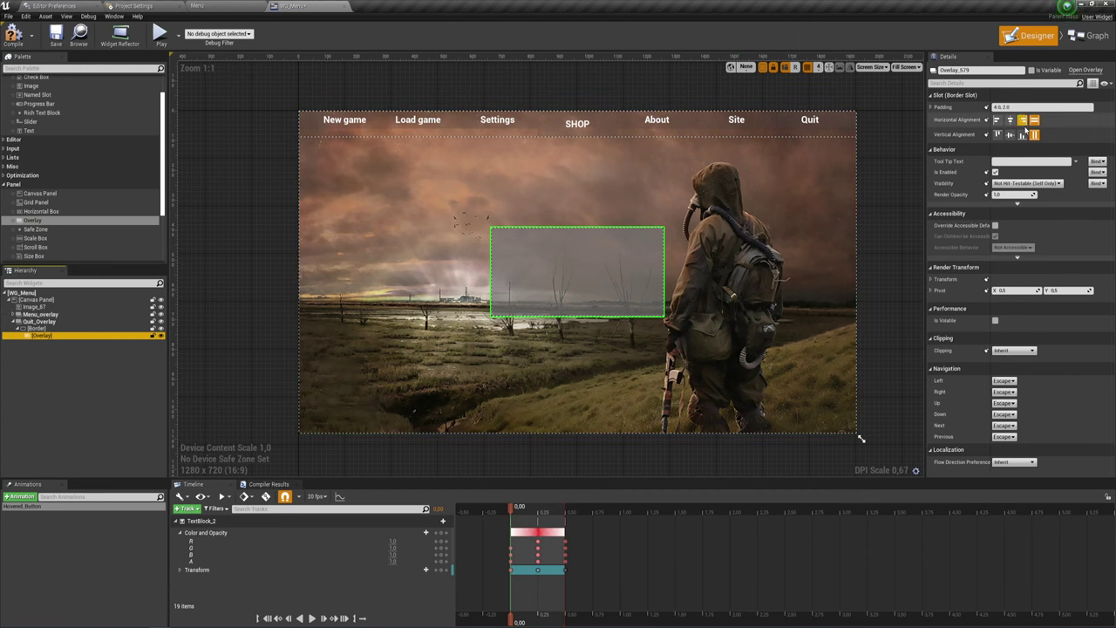
pyautogui.click(997, 135)
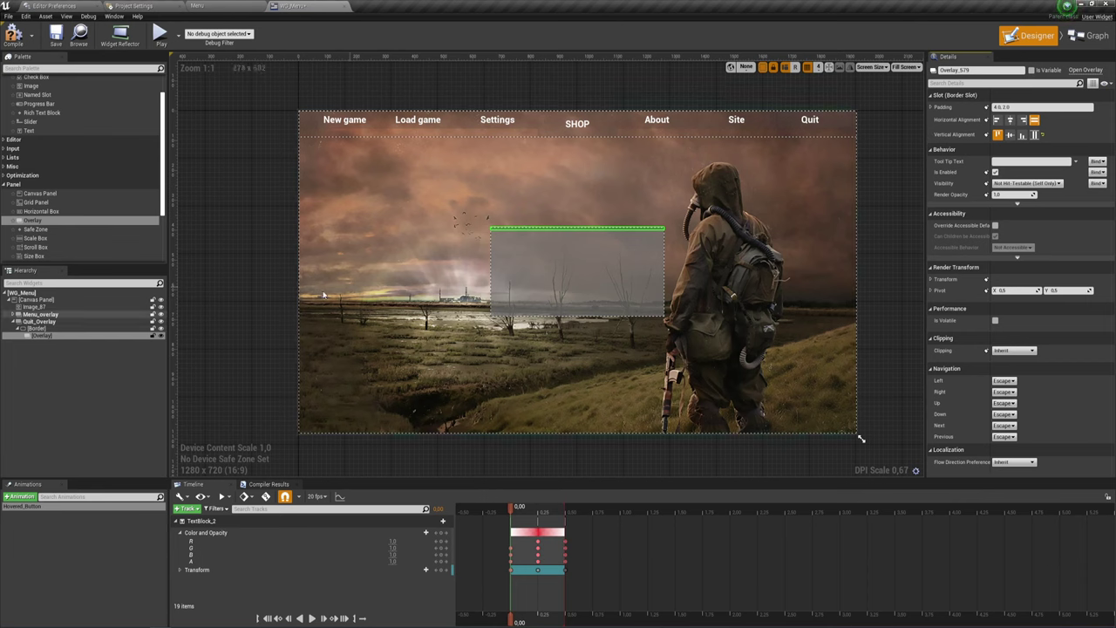
pyautogui.click(1003, 106)
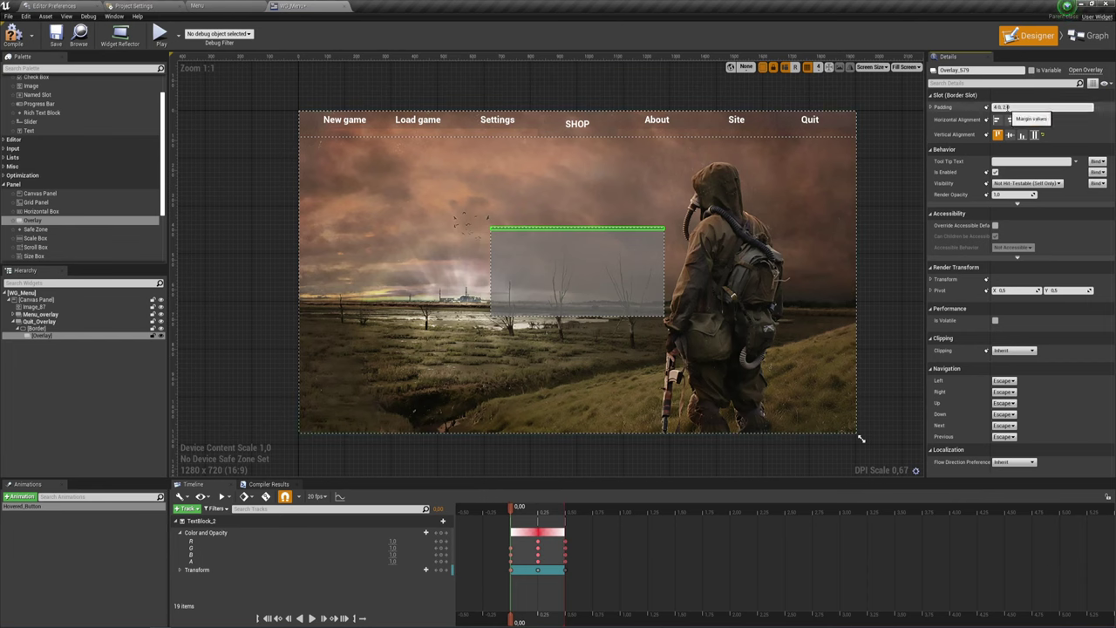
pyautogui.write('0')
pyautogui.press('Return')
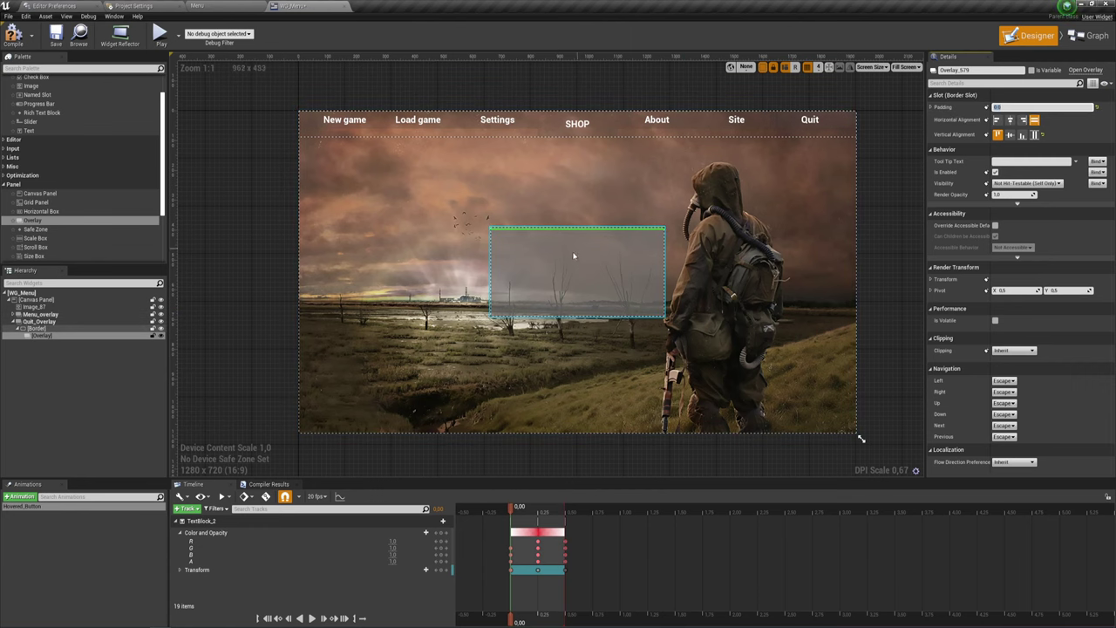
pyautogui.scroll(2, 47, 149)
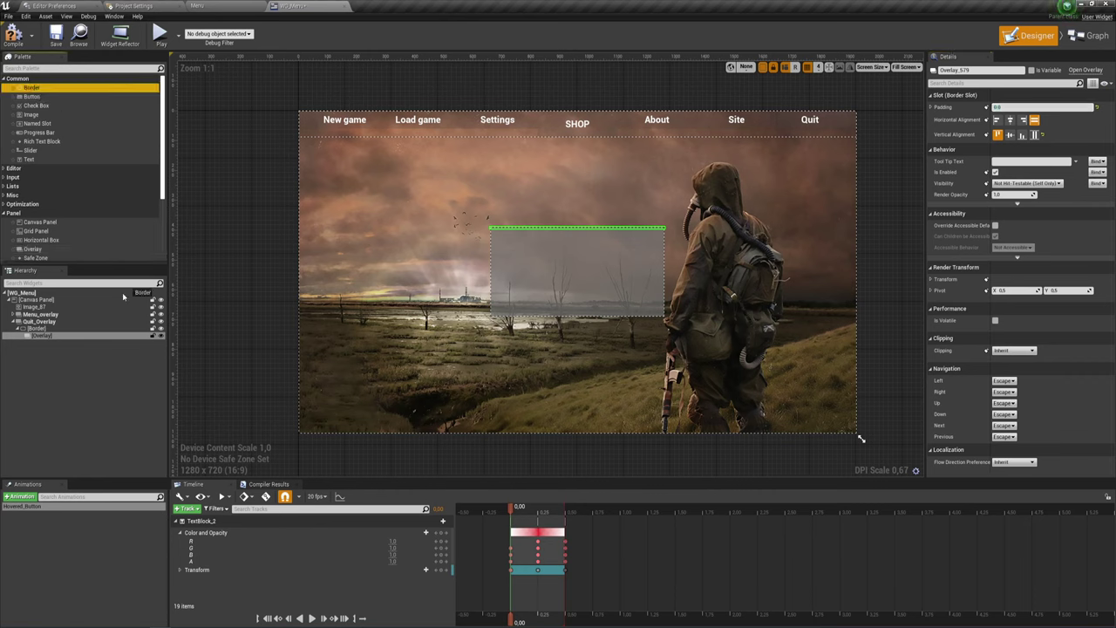
# Add a horizontally filling Border inside the Overlay and place a Text widget in it.
pyautogui.moveTo(35, 90); pyautogui.dragTo(45, 336)
pyautogui.click(46, 343)
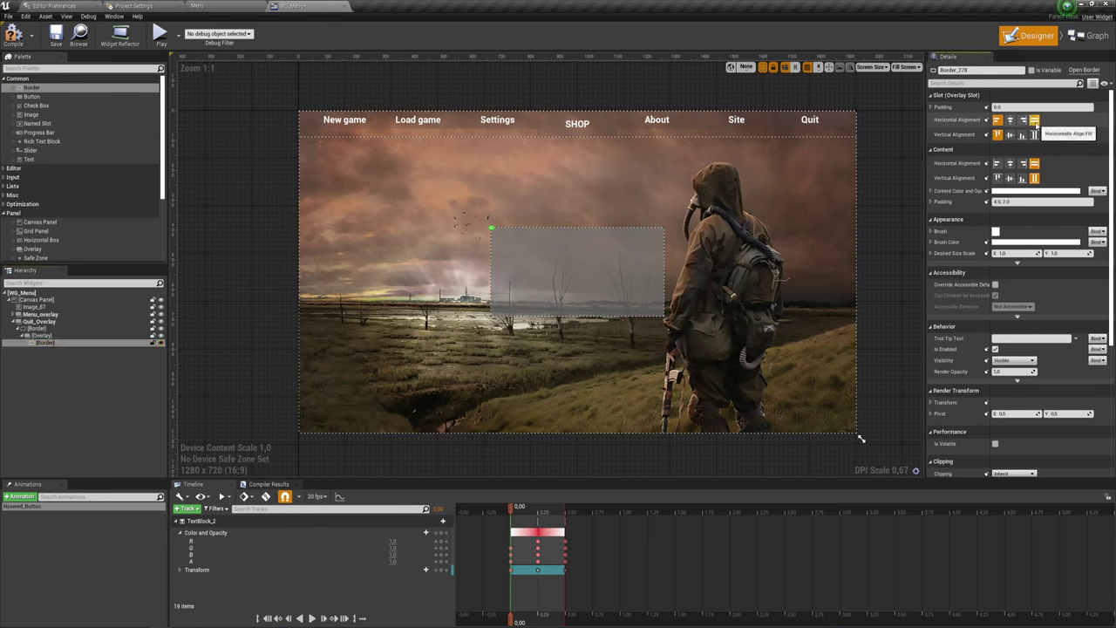
pyautogui.click(1034, 120)
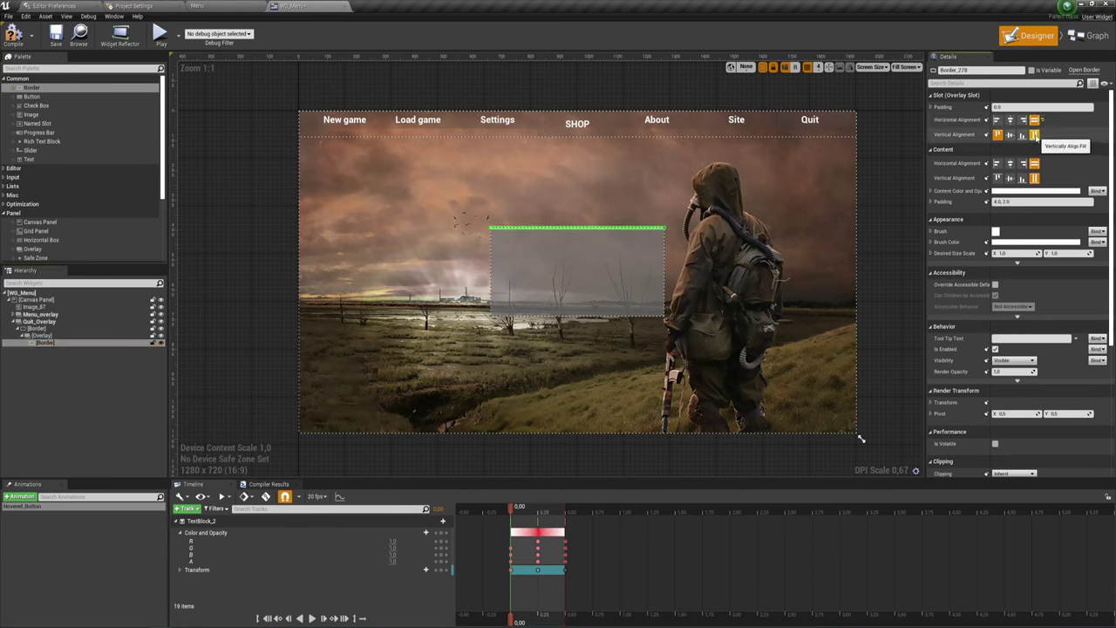
pyautogui.click(53, 335)
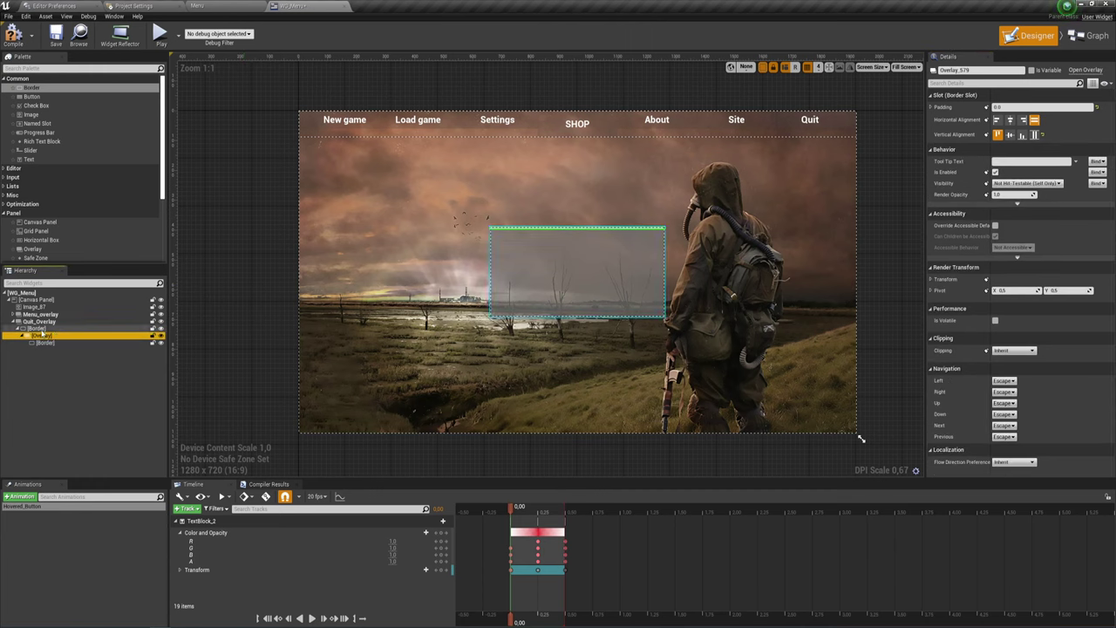
pyautogui.click(45, 343)
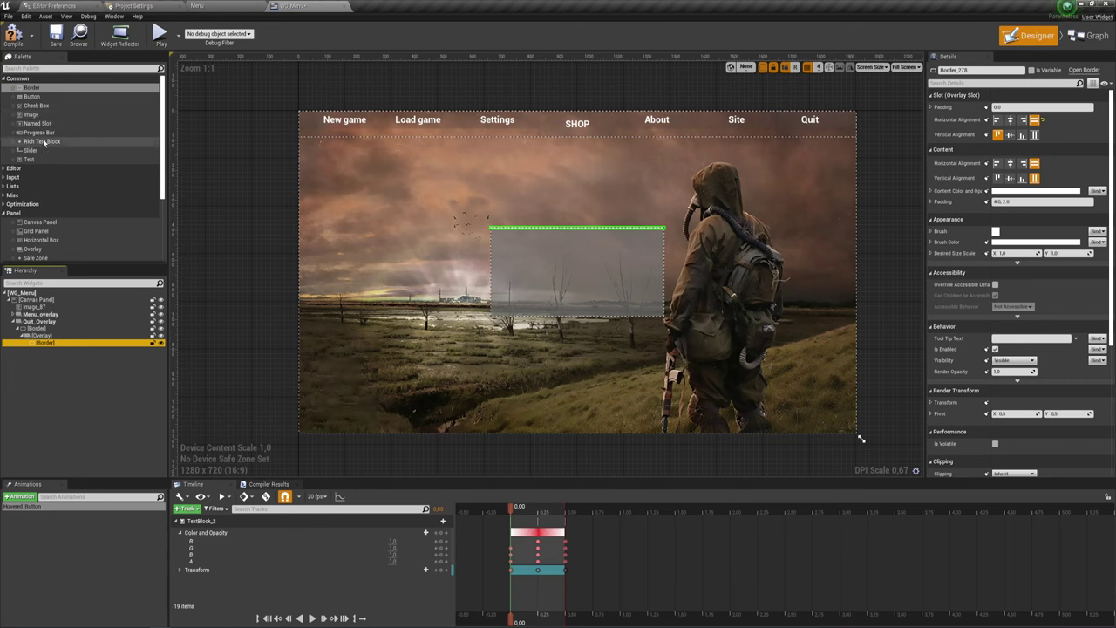
pyautogui.moveTo(35, 159); pyautogui.dragTo(50, 342)
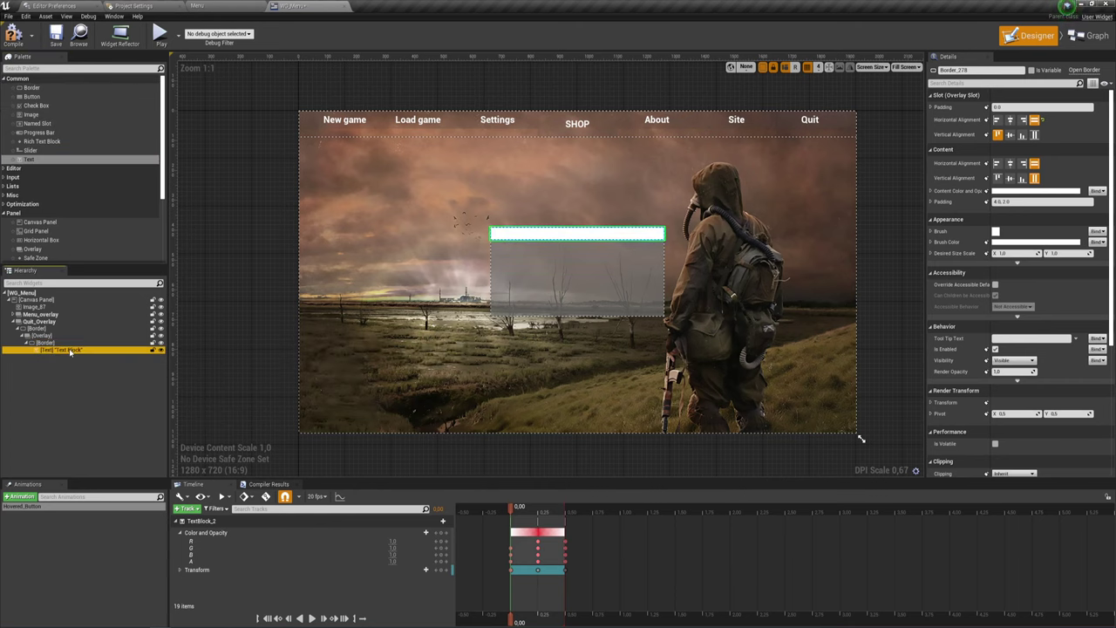
# Colour the title bar Border dark grey and centre-justify its Text Block.
pyautogui.click(45, 342)
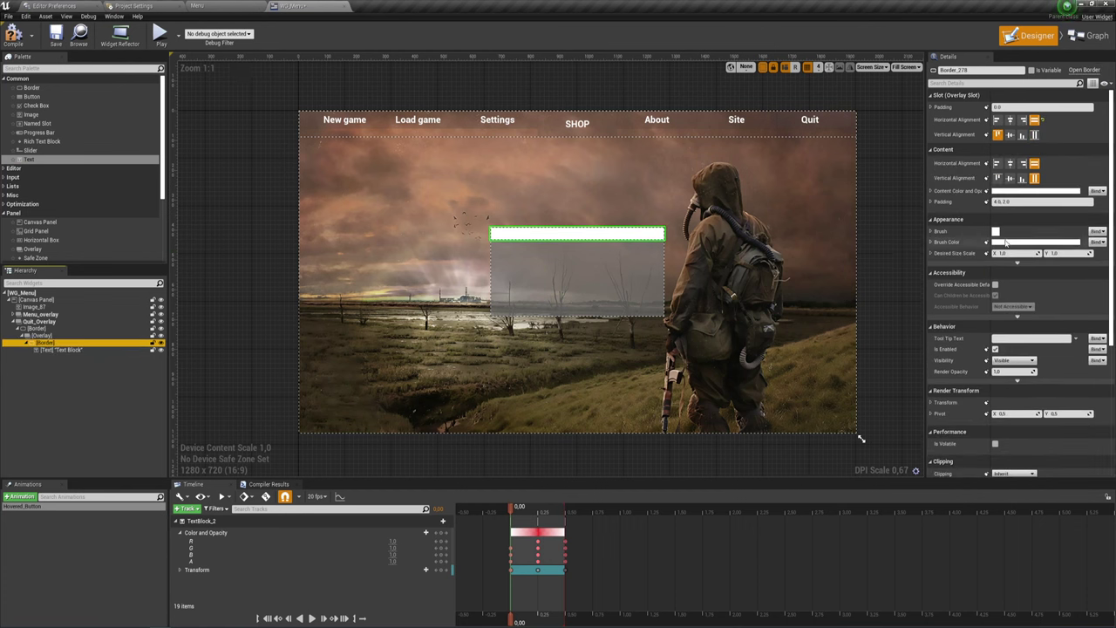
pyautogui.click(1006, 241)
pyautogui.moveTo(939, 246); pyautogui.dragTo(882, 223)
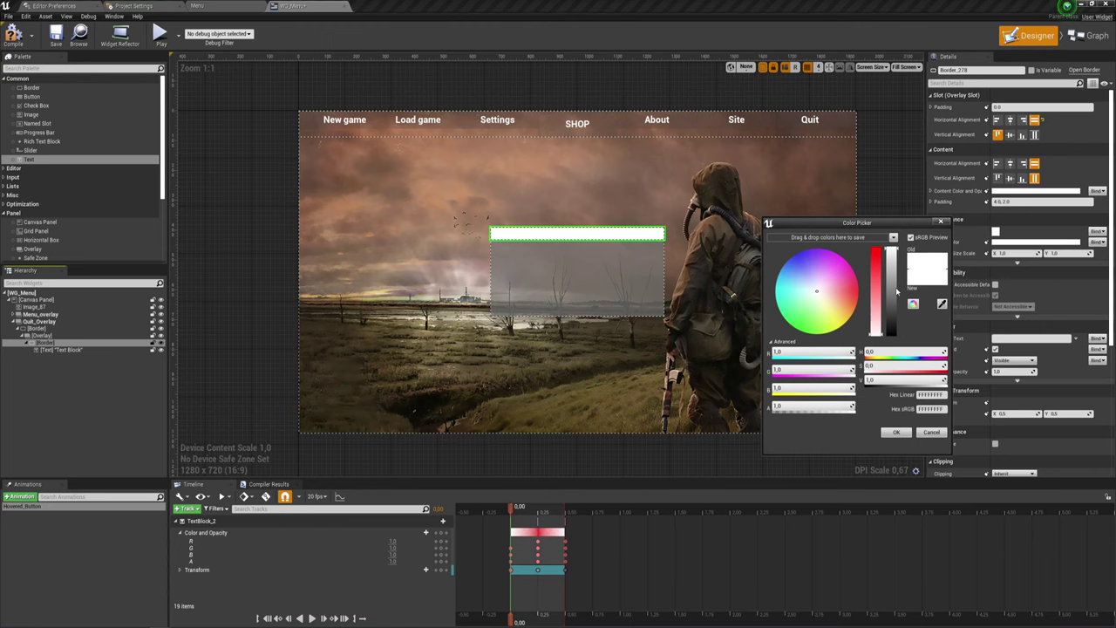
pyautogui.moveTo(894, 292); pyautogui.dragTo(890, 332)
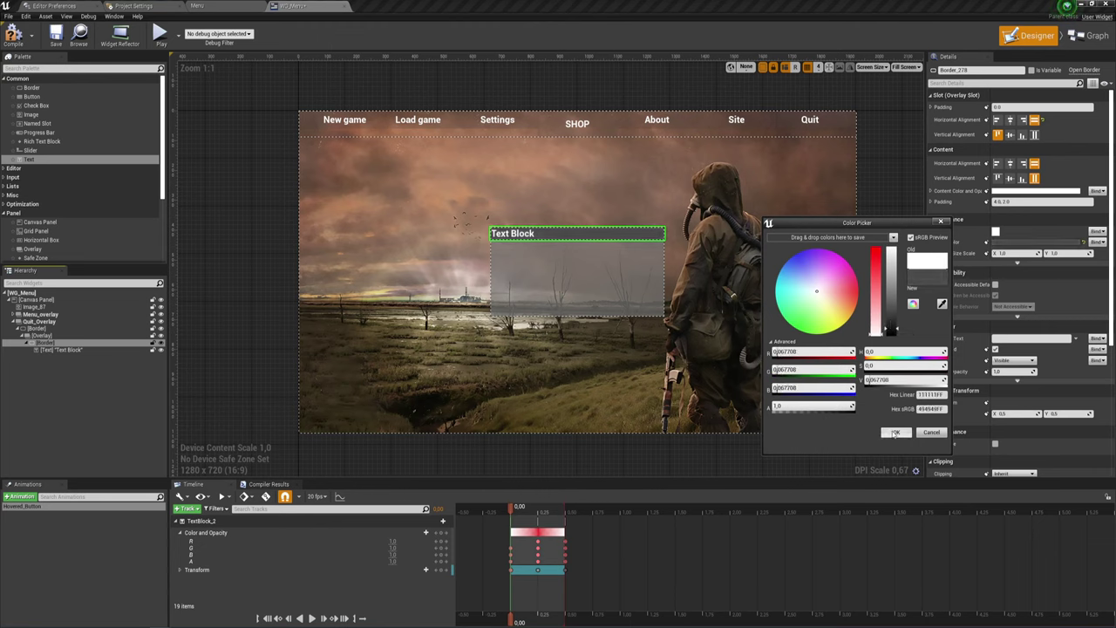
pyautogui.click(895, 432)
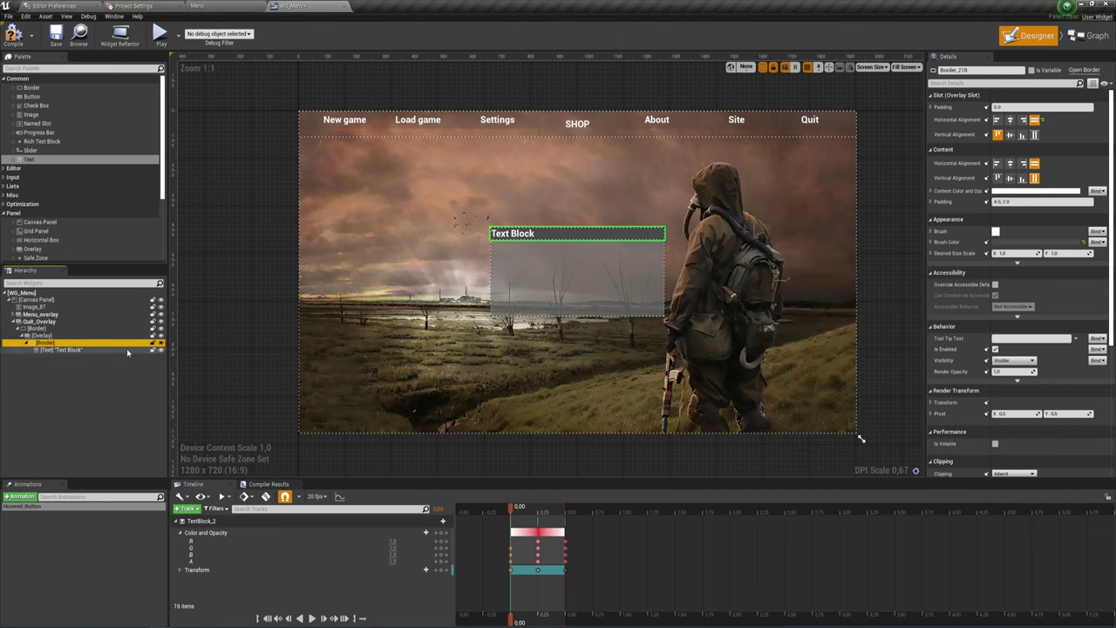
pyautogui.click(84, 350)
pyautogui.click(1011, 271)
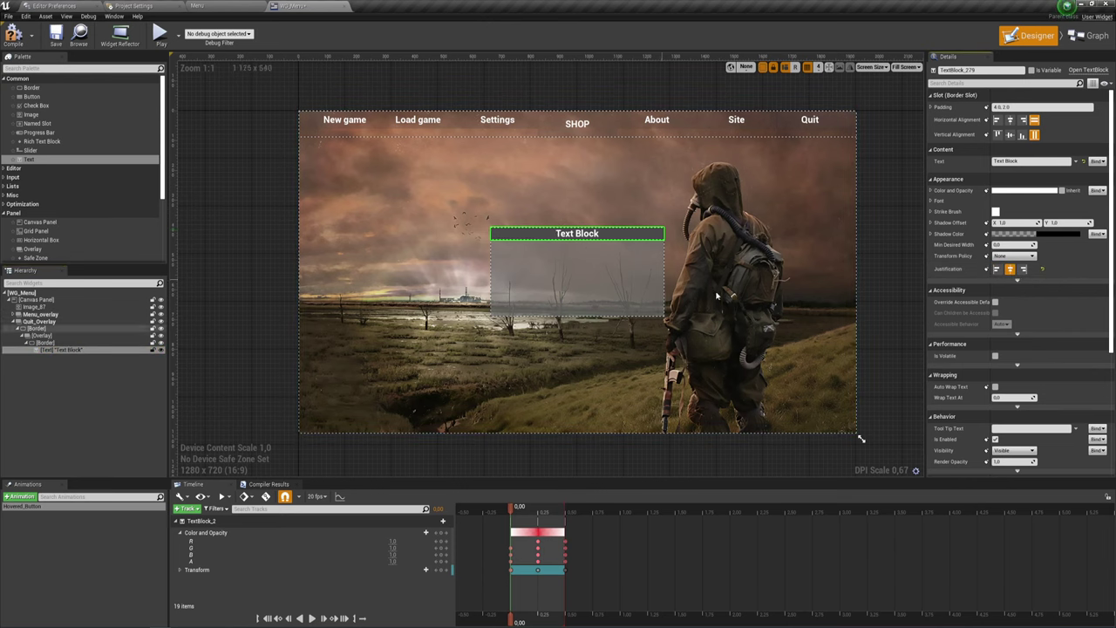
# Replace the Text Block's placeholder wording with 'Точно хотите выйти?'.
pyautogui.click(1035, 160)
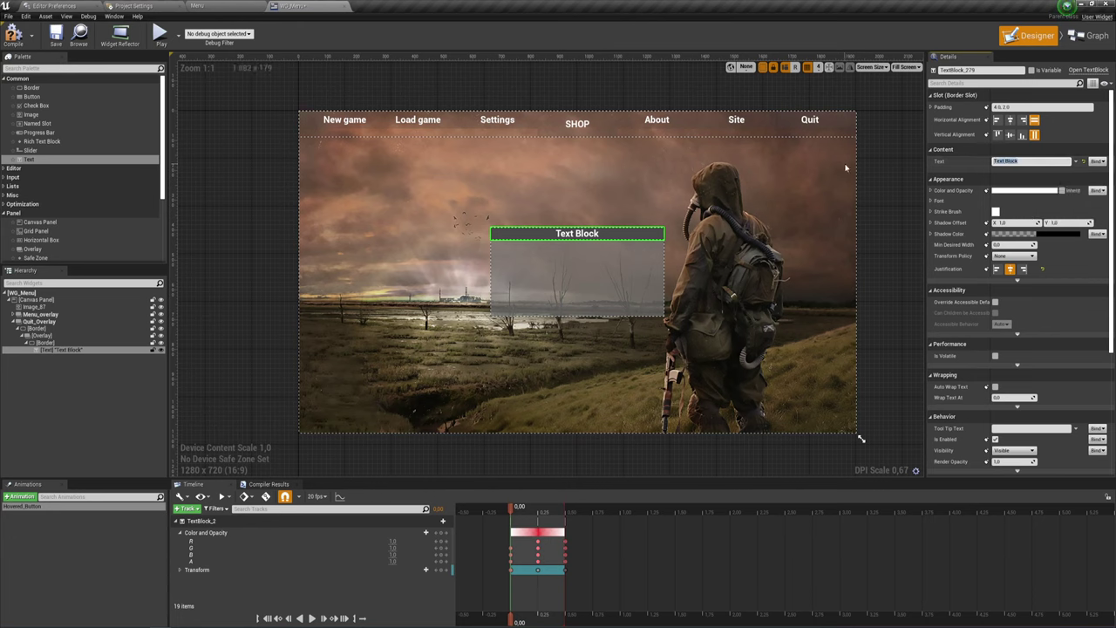
pyautogui.press('BackSpace')
pyautogui.write('Точно хотите выйти?')
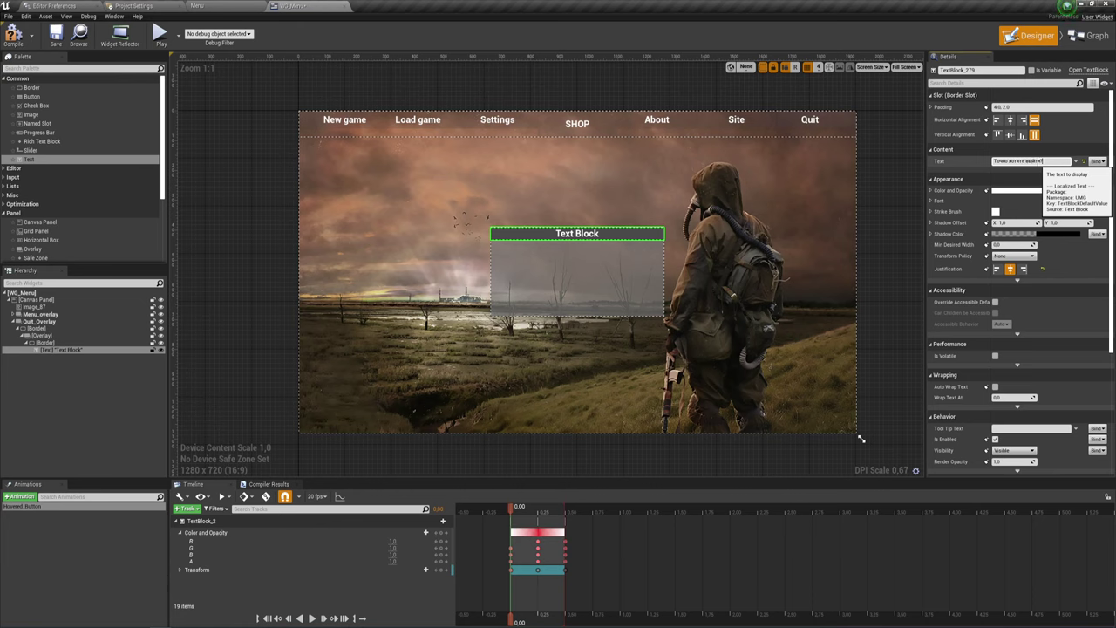
pyautogui.press('Return')
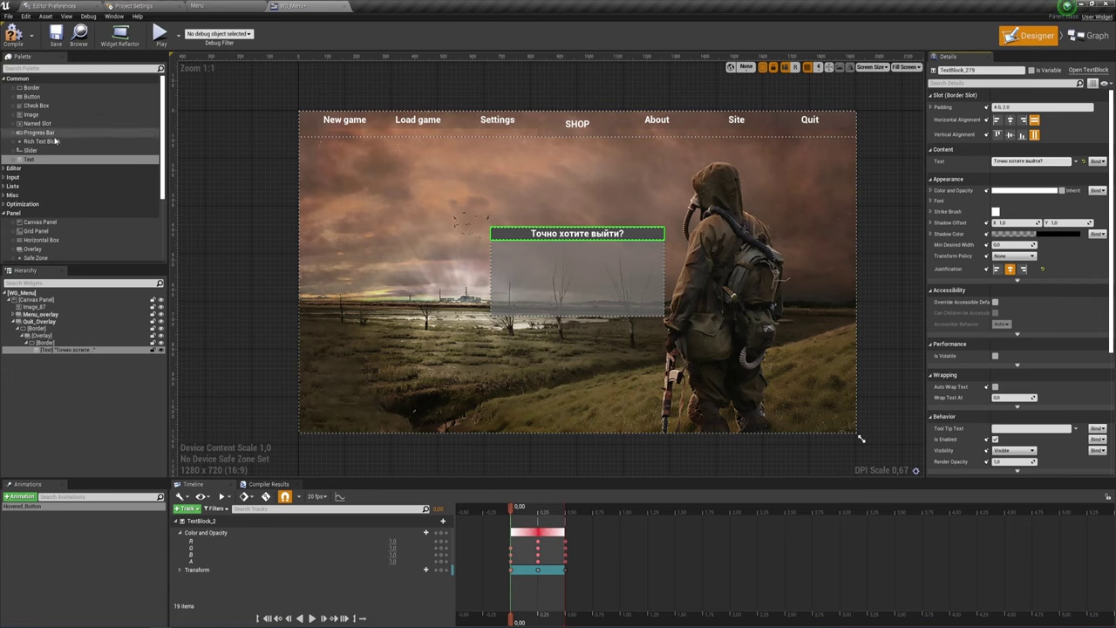
pyautogui.scroll(-3, 52, 172)
pyautogui.scroll(-1, 51, 177)
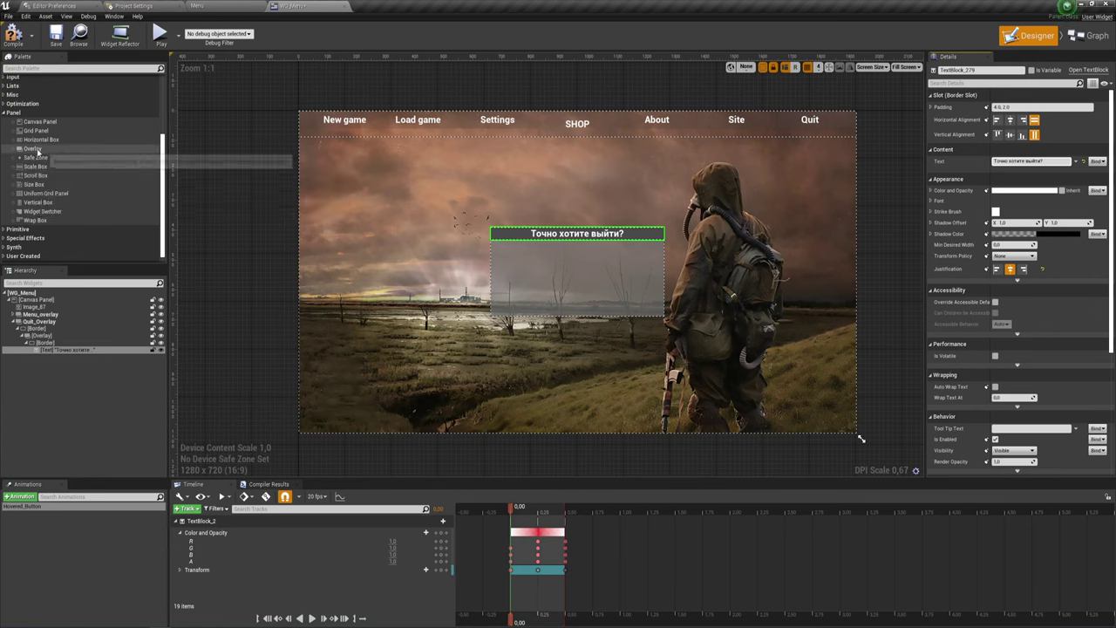
# Nest the title Text under the inner Border and add a Horizontal Box to the Overlay.
pyautogui.moveTo(40, 140); pyautogui.dragTo(153, 298)
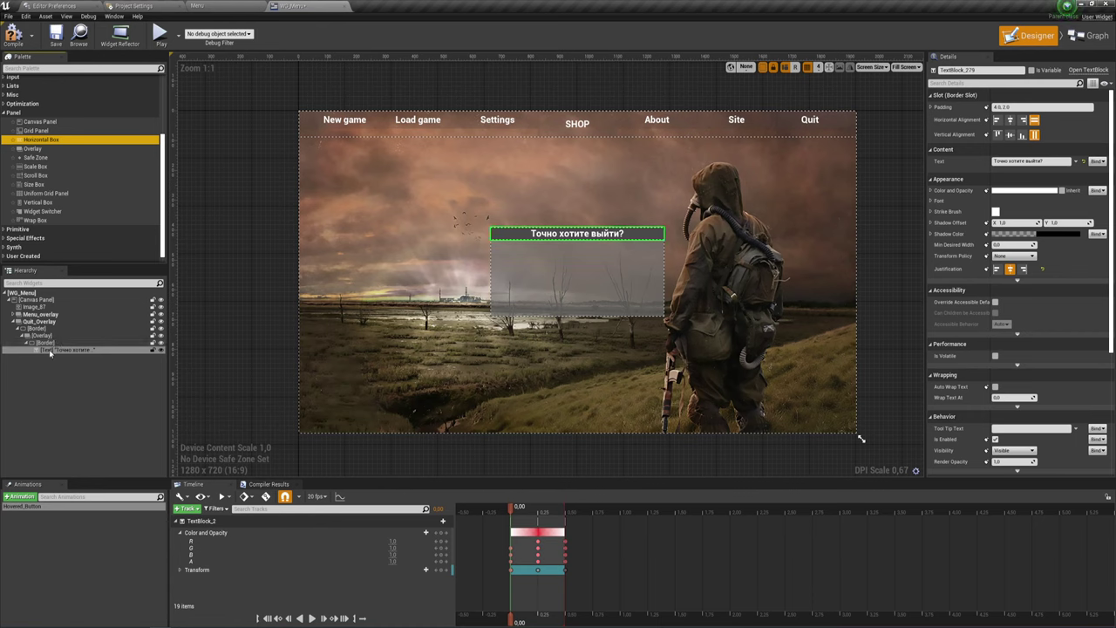
pyautogui.moveTo(153, 298)
pyautogui.mouseDown()
pyautogui.moveTo(48, 335)
pyautogui.moveTo(40, 325)
pyautogui.moveTo(44, 335)
pyautogui.mouseUp()
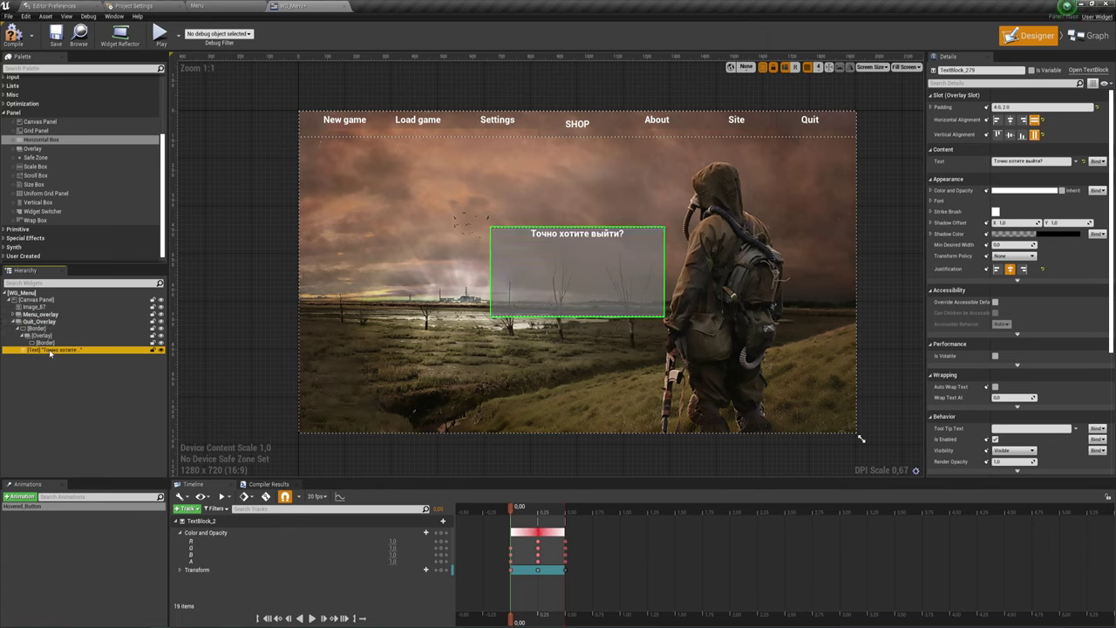
pyautogui.click(38, 376)
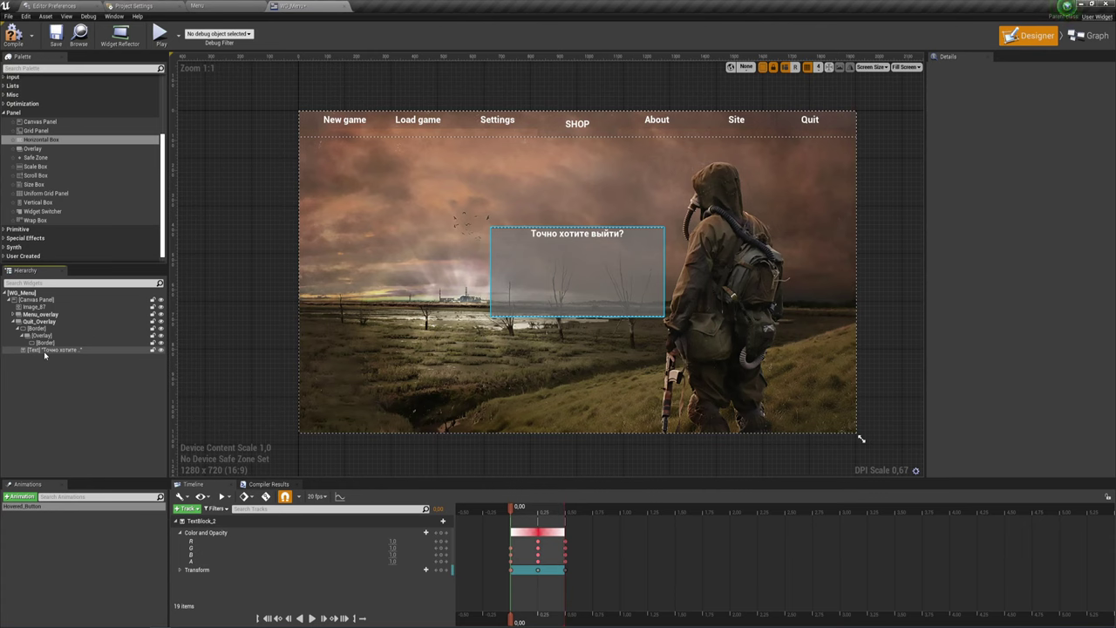
pyautogui.moveTo(44, 352); pyautogui.dragTo(48, 343)
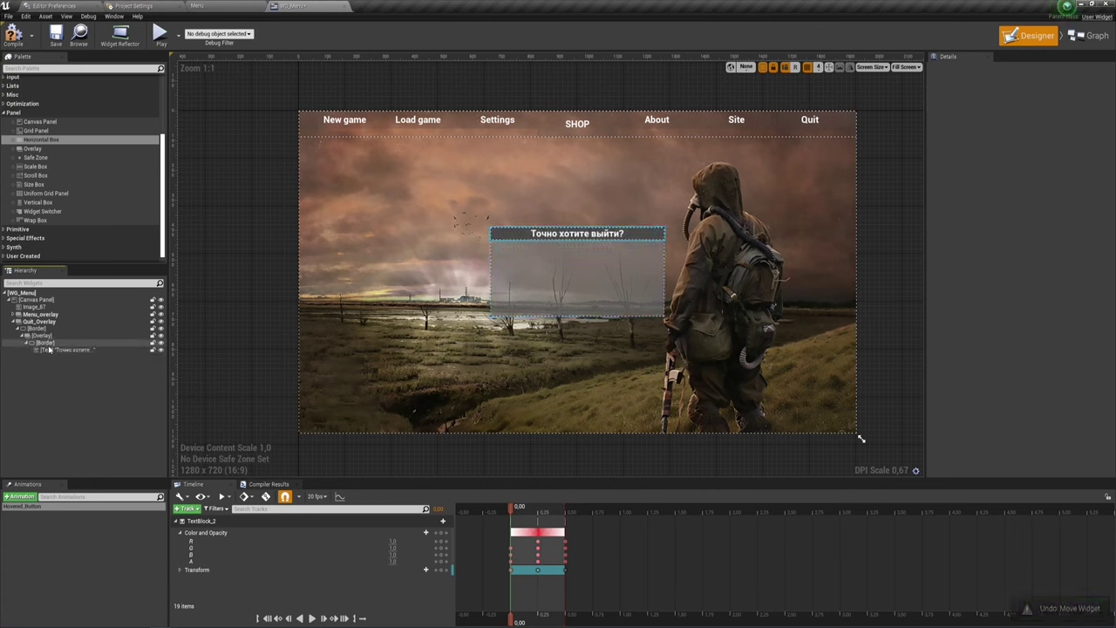
pyautogui.moveTo(41, 139)
pyautogui.mouseDown()
pyautogui.moveTo(90, 377)
pyautogui.moveTo(43, 340)
pyautogui.moveTo(43, 326)
pyautogui.mouseUp()
# Make the Horizontal Box fill horizontally and vertically, with padding split per side.
pyautogui.click(40, 356)
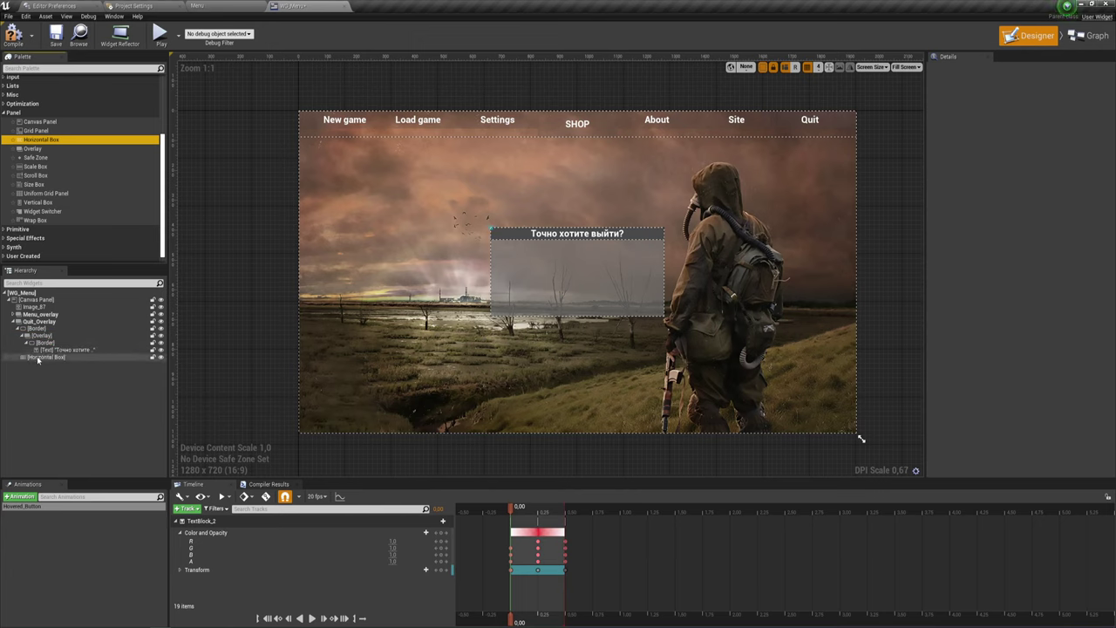
pyautogui.click(1034, 120)
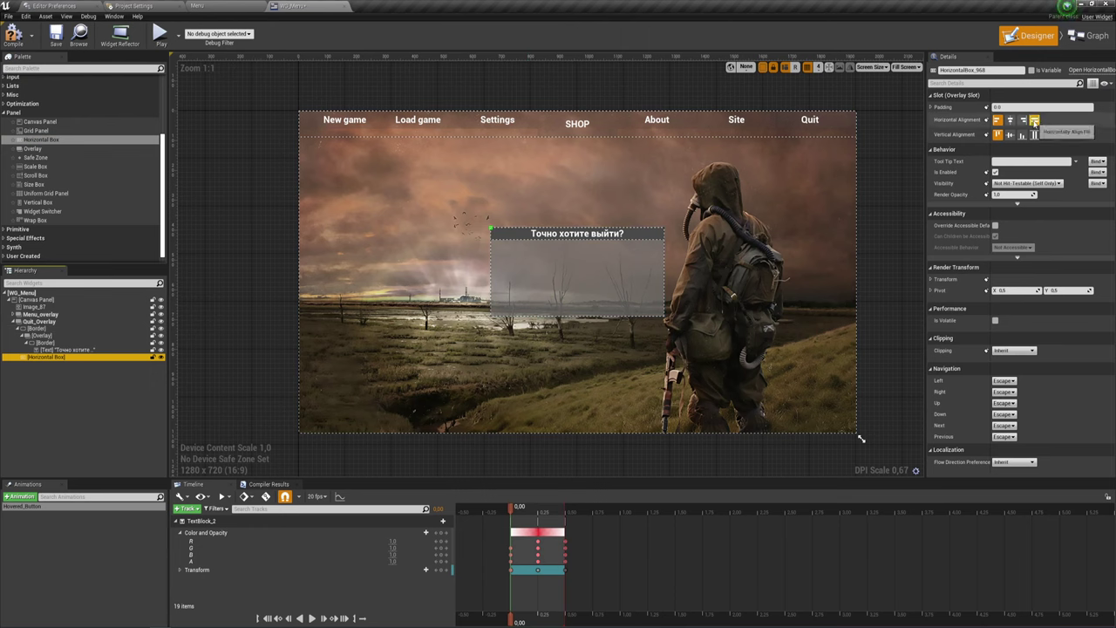
pyautogui.click(1034, 134)
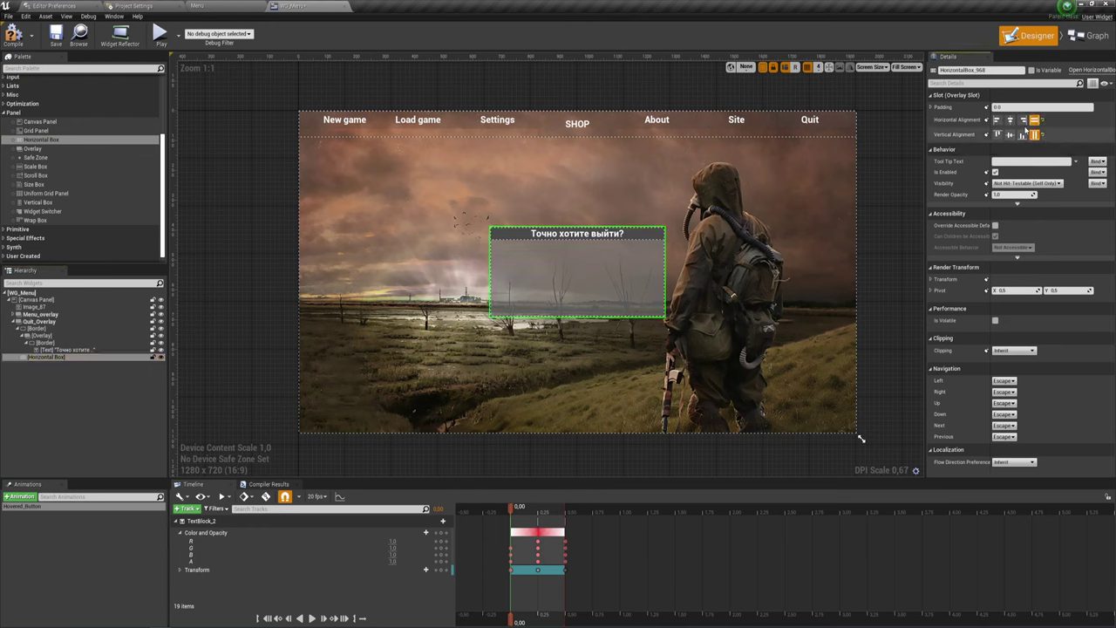
pyautogui.click(931, 107)
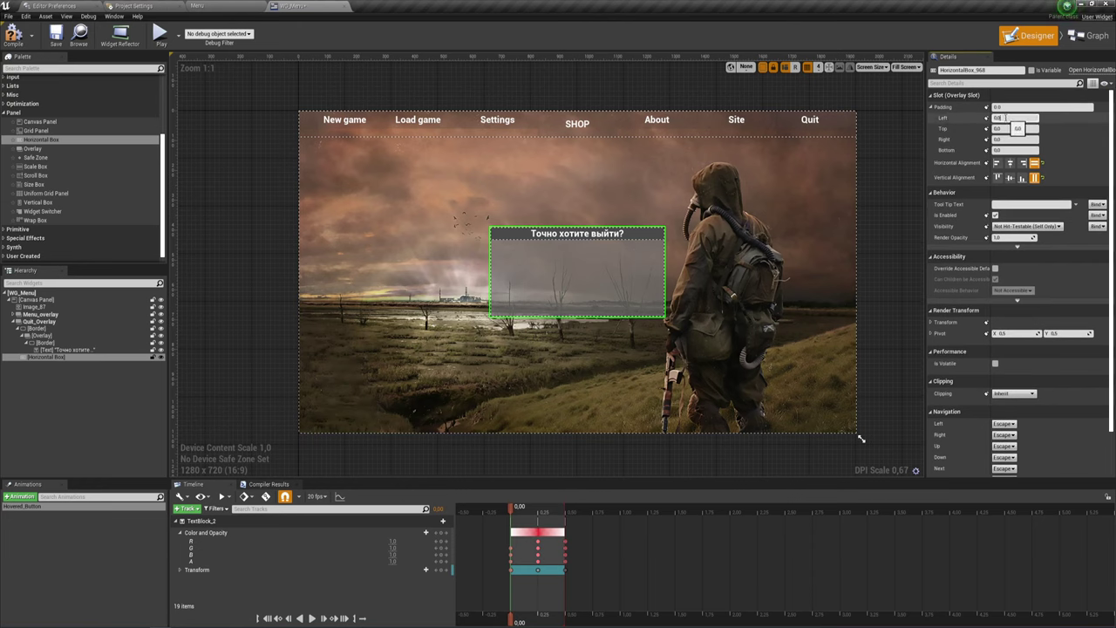
pyautogui.click(1005, 117)
pyautogui.press('Return')
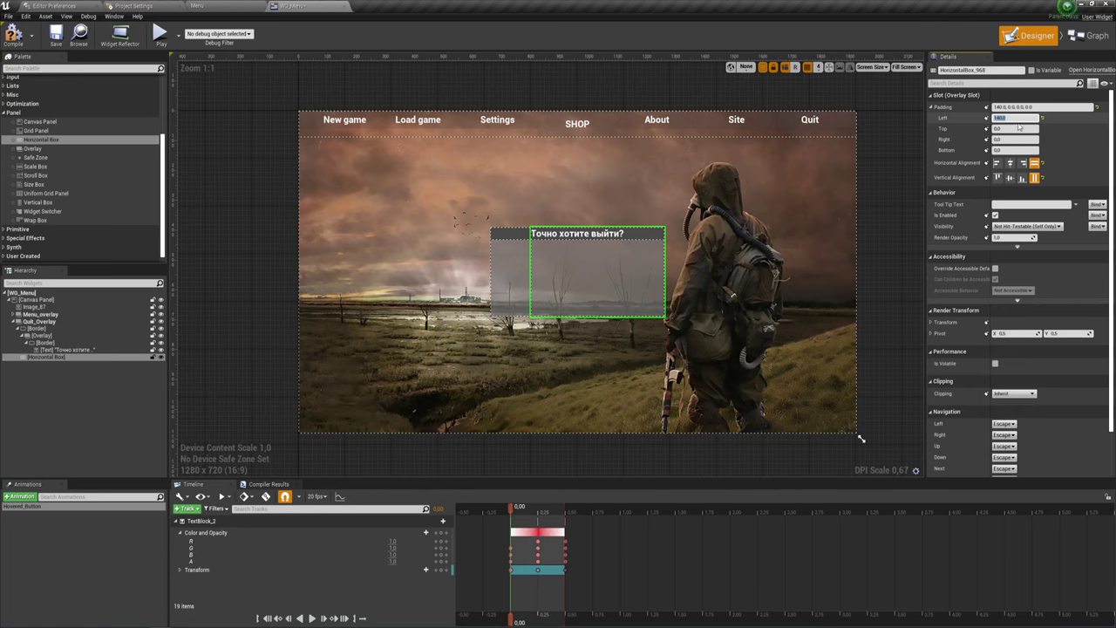
# Set the Horizontal Box's top and bottom padding to 130.
pyautogui.click(1018, 128)
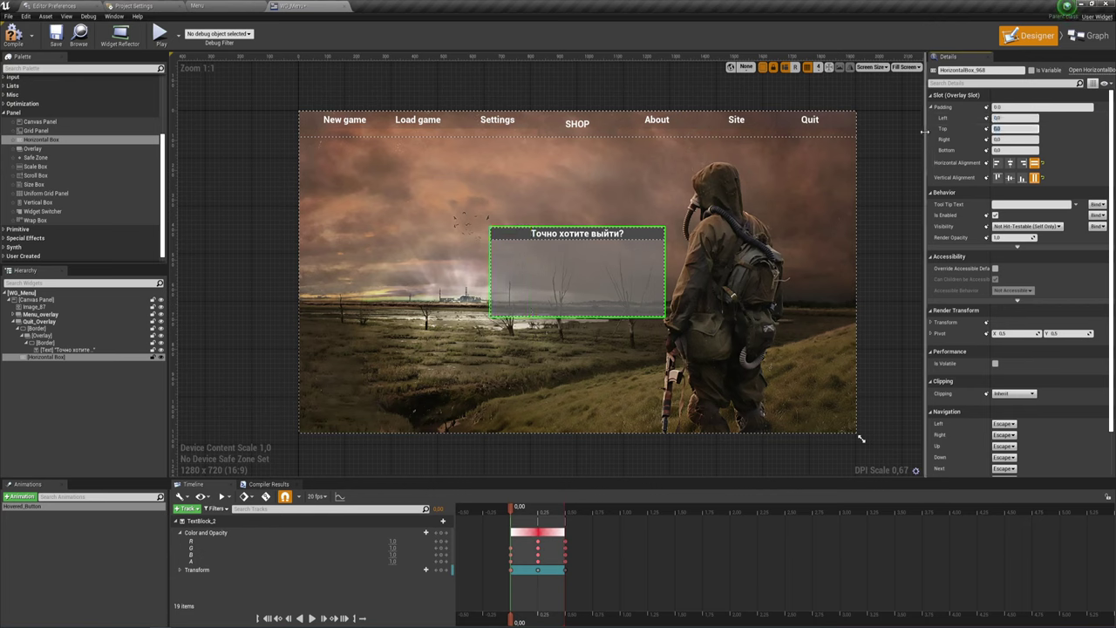
pyautogui.write('140')
pyautogui.press('Return')
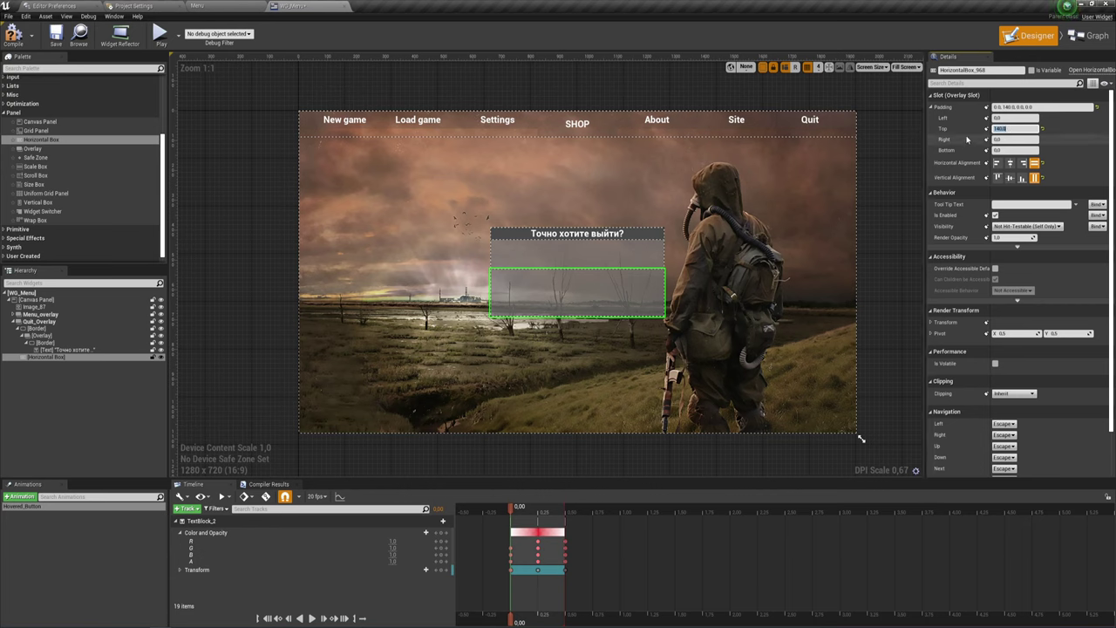
pyautogui.click(1009, 150)
pyautogui.write('14')
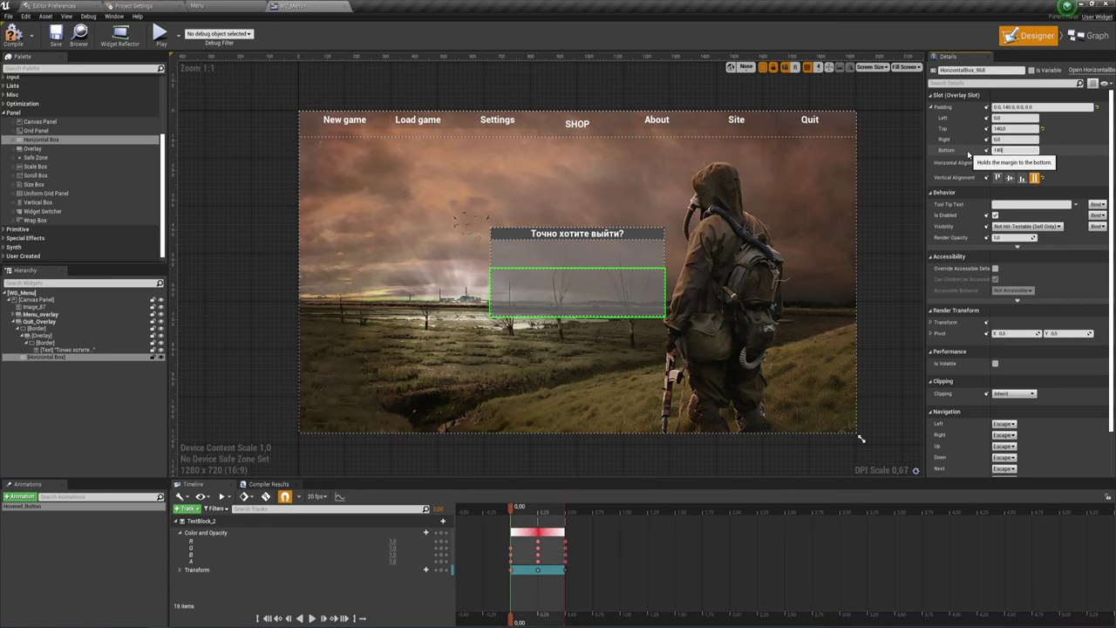
pyautogui.write('0')
pyautogui.press('Return')
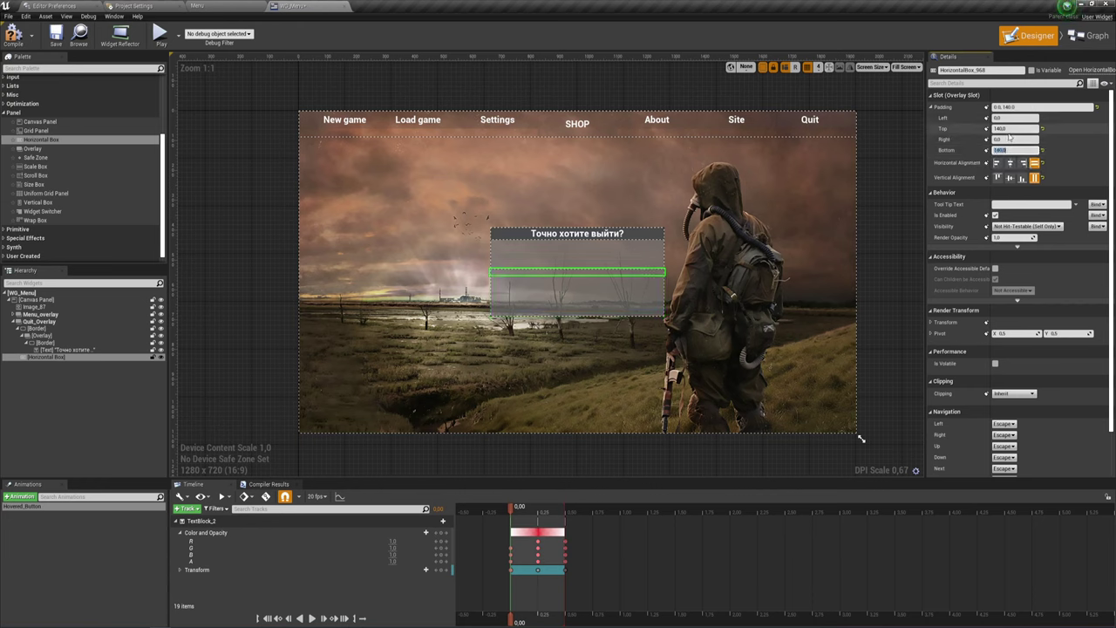
pyautogui.click(1010, 128)
pyautogui.write('130')
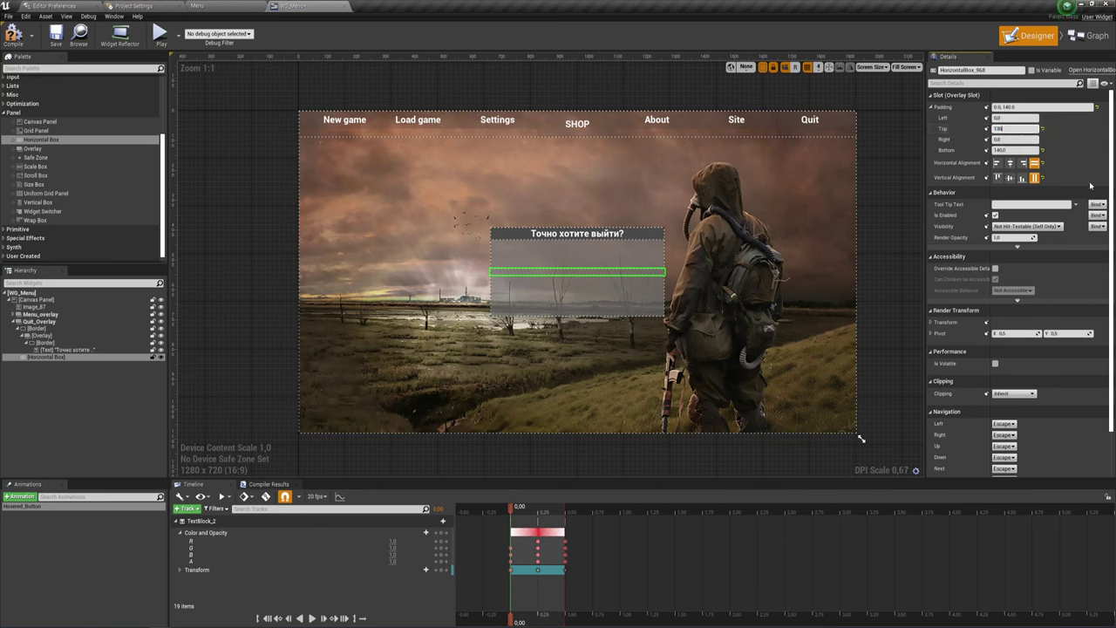
pyautogui.click(1012, 150)
pyautogui.write('130')
pyautogui.press('Return')
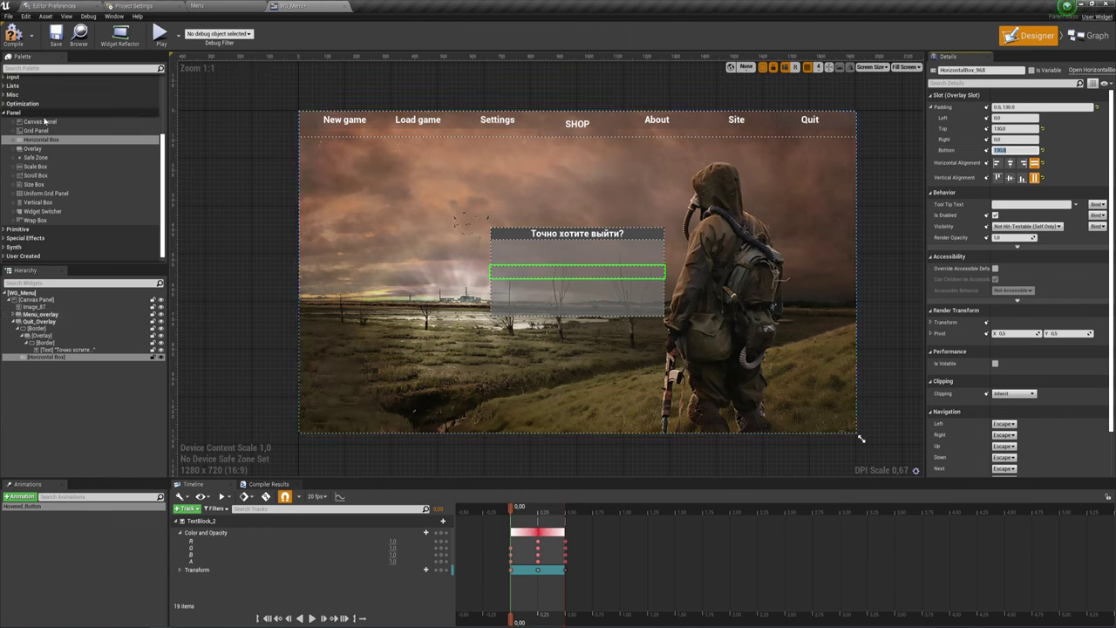
# Add a Button with a Text label inside the Horizontal Box.
pyautogui.scroll(3, 35, 130)
pyautogui.moveTo(35, 98); pyautogui.dragTo(54, 360)
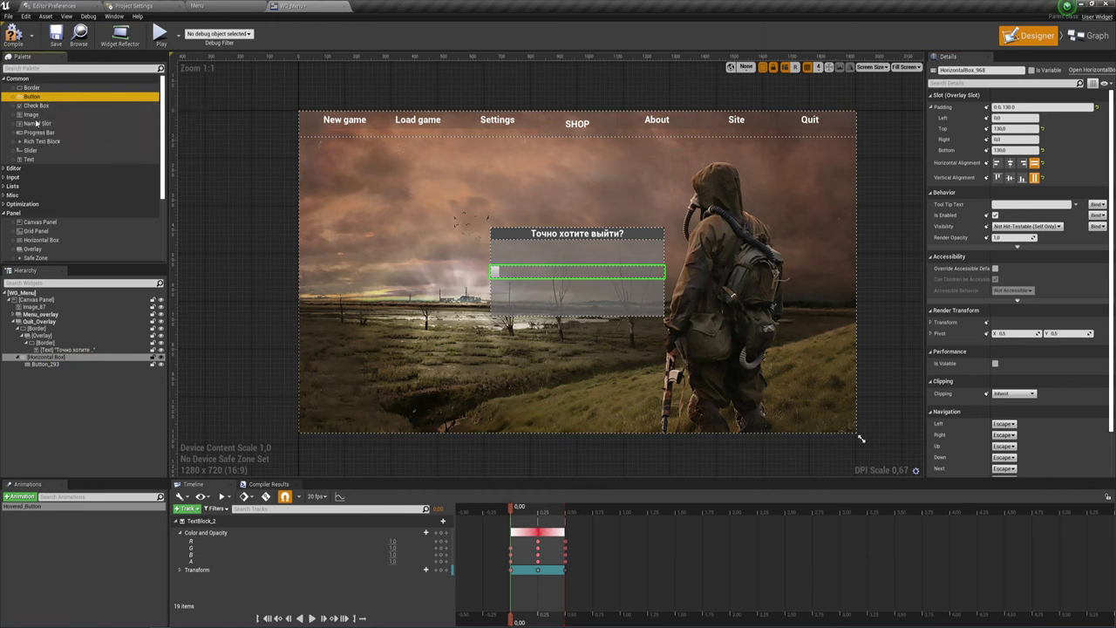
pyautogui.moveTo(29, 159)
pyautogui.mouseDown()
pyautogui.moveTo(104, 301)
pyautogui.moveTo(51, 365)
pyautogui.mouseUp()
# Select Button_293 and collapse its Normal and Hovered style sections.
pyautogui.click(48, 363)
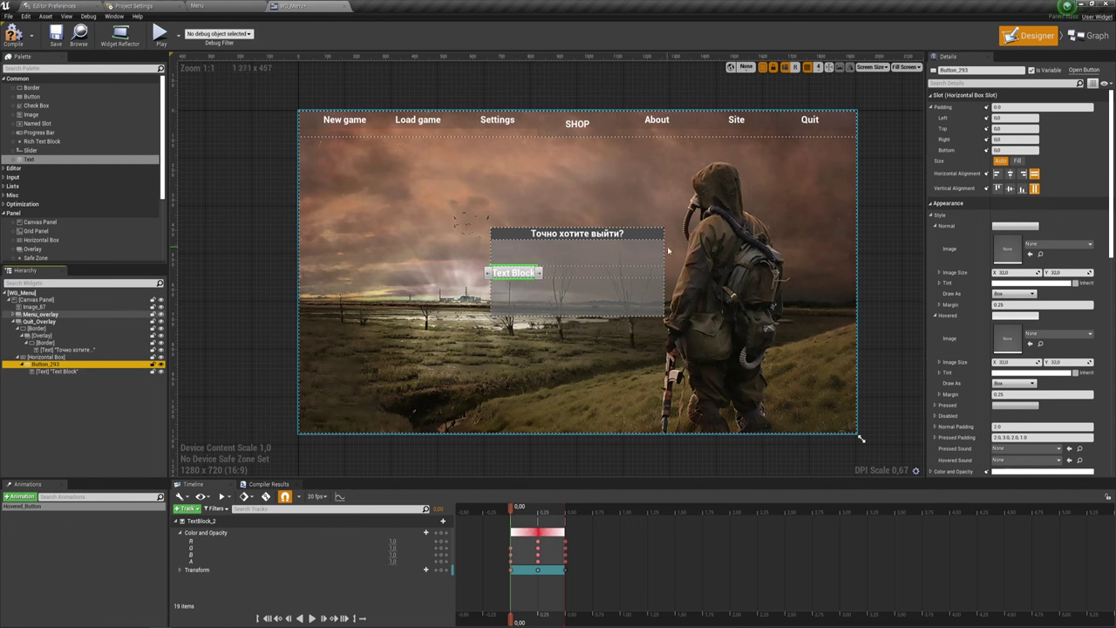
pyautogui.click(68, 371)
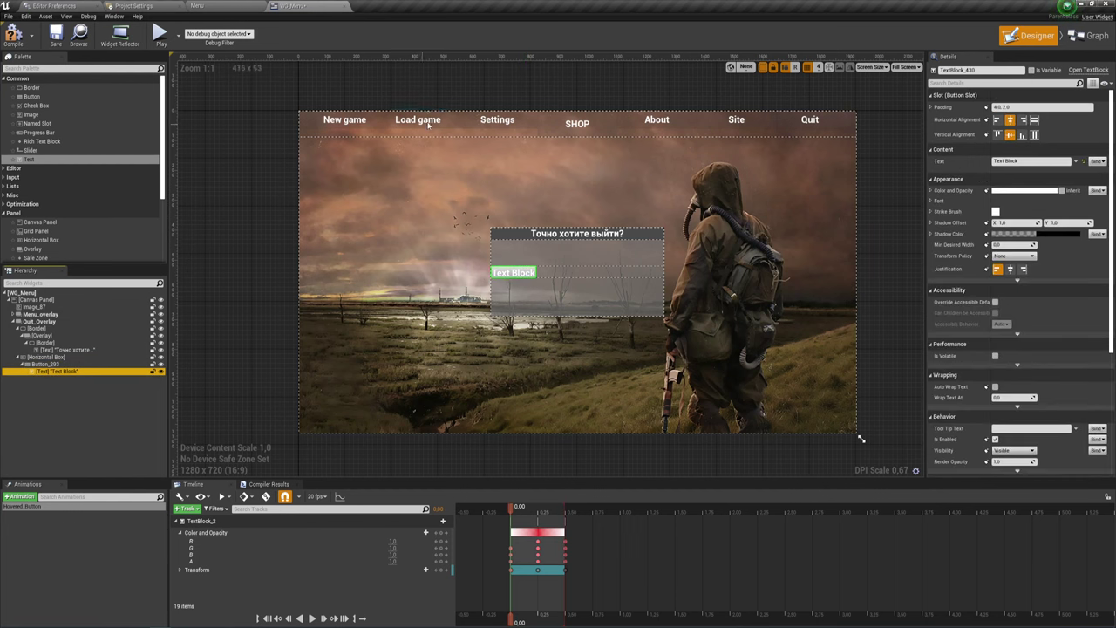
pyautogui.click(48, 364)
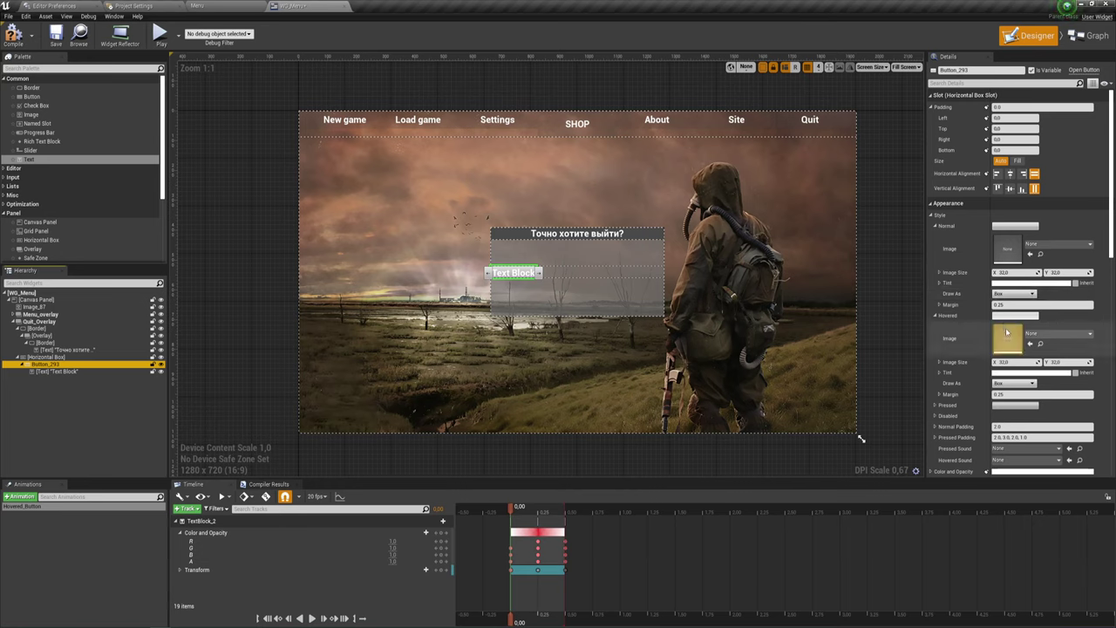
pyautogui.click(935, 226)
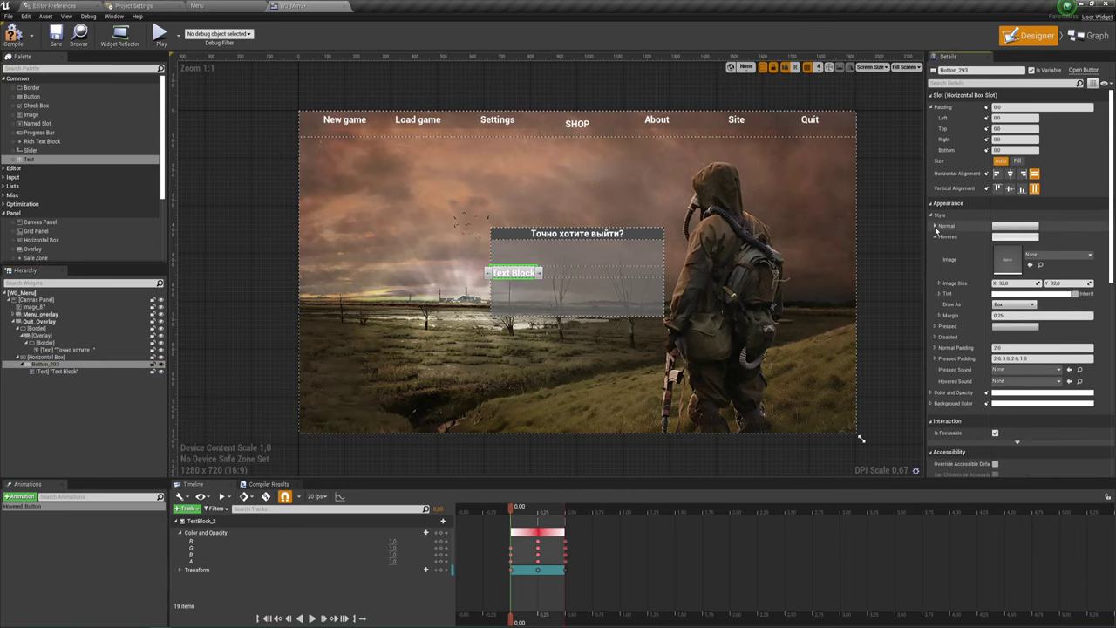
pyautogui.click(934, 227)
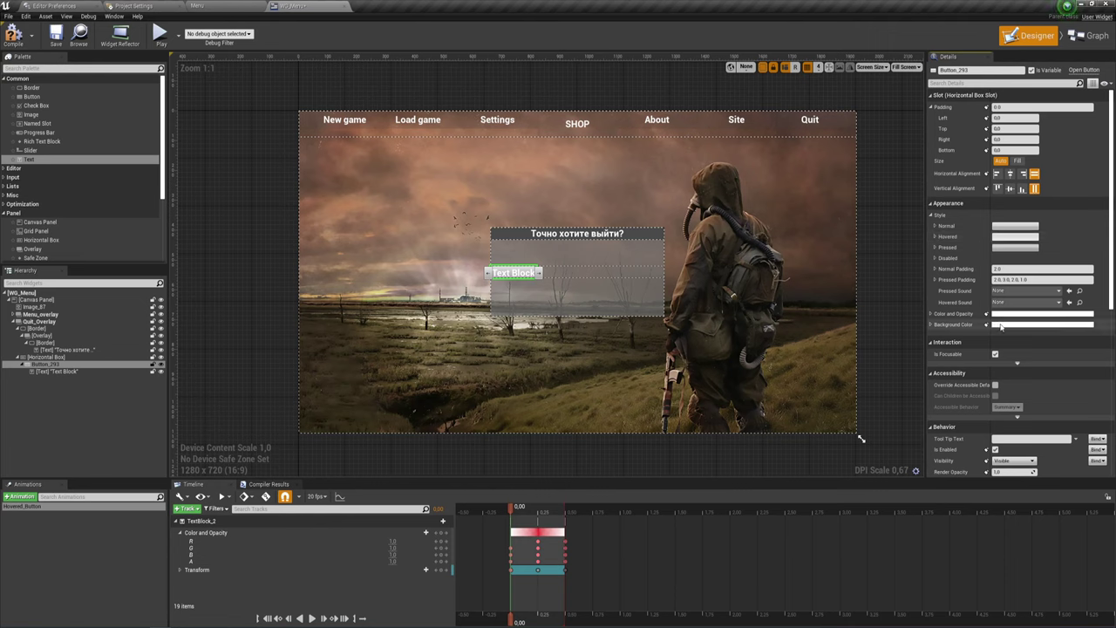
# Set Button_293's background to translucent grey (RGB 0.421875, alpha 0.666).
pyautogui.click(1000, 325)
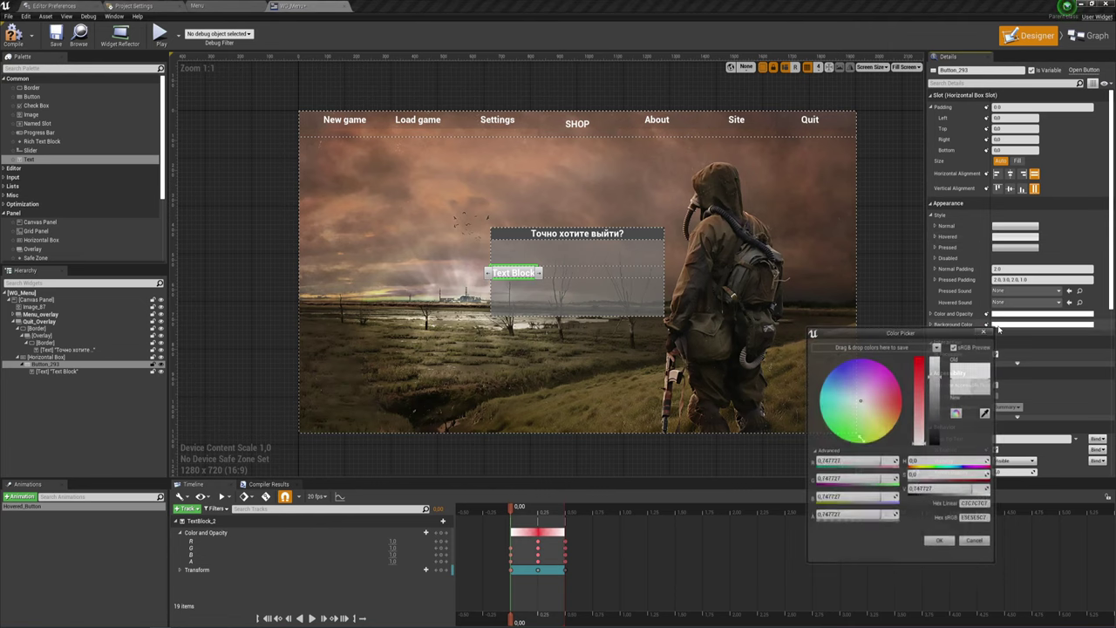
pyautogui.moveTo(934, 394); pyautogui.dragTo(938, 409)
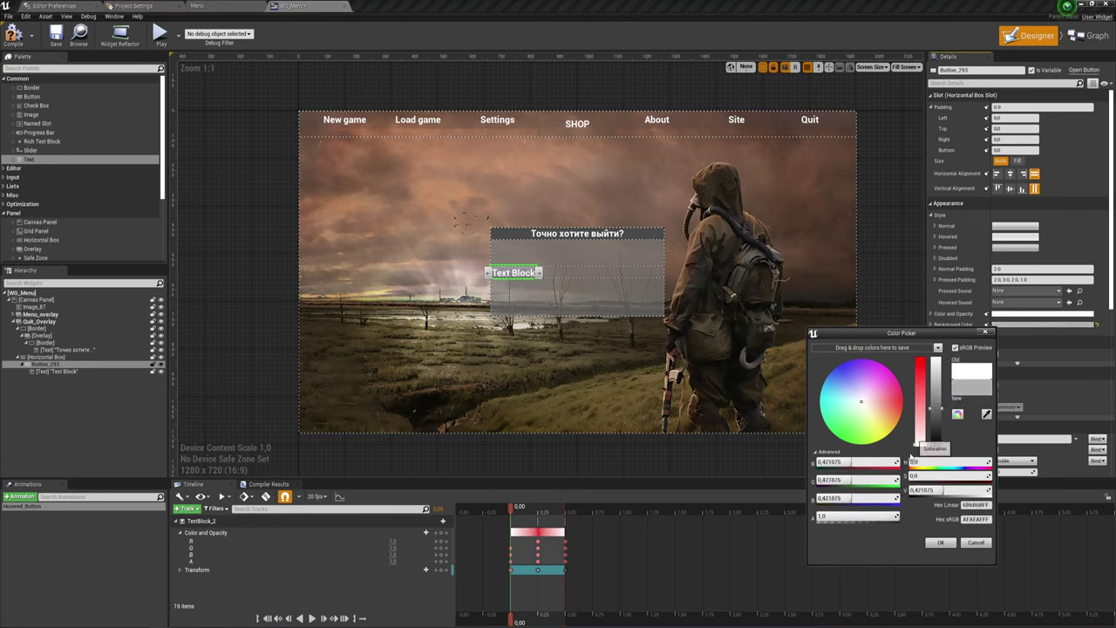
pyautogui.moveTo(889, 516); pyautogui.dragTo(843, 516)
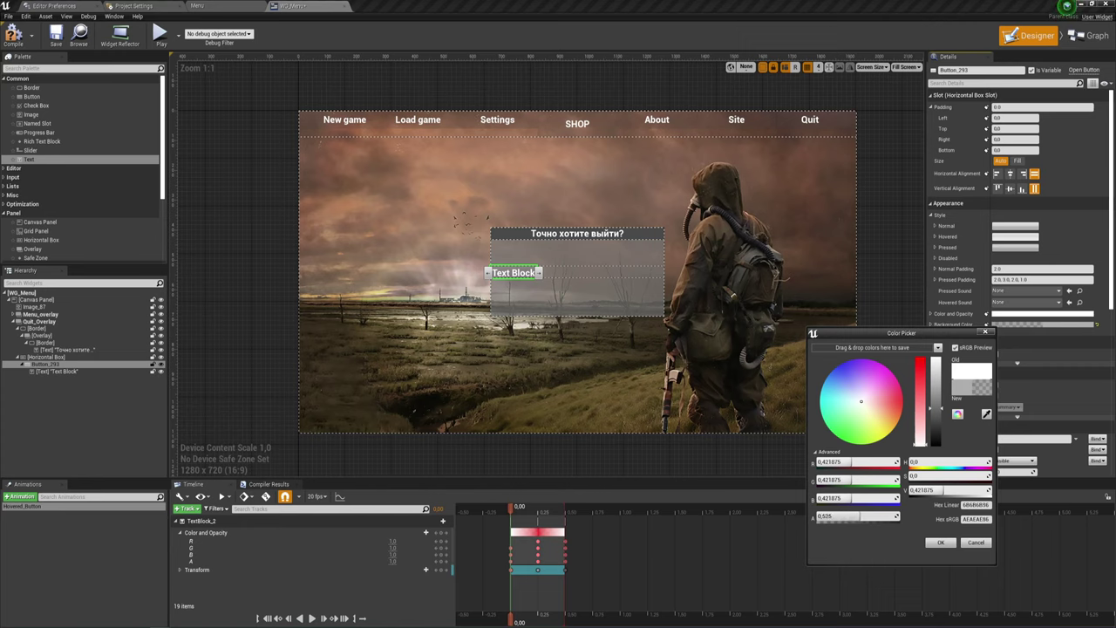
pyautogui.moveTo(858, 516); pyautogui.dragTo(895, 556)
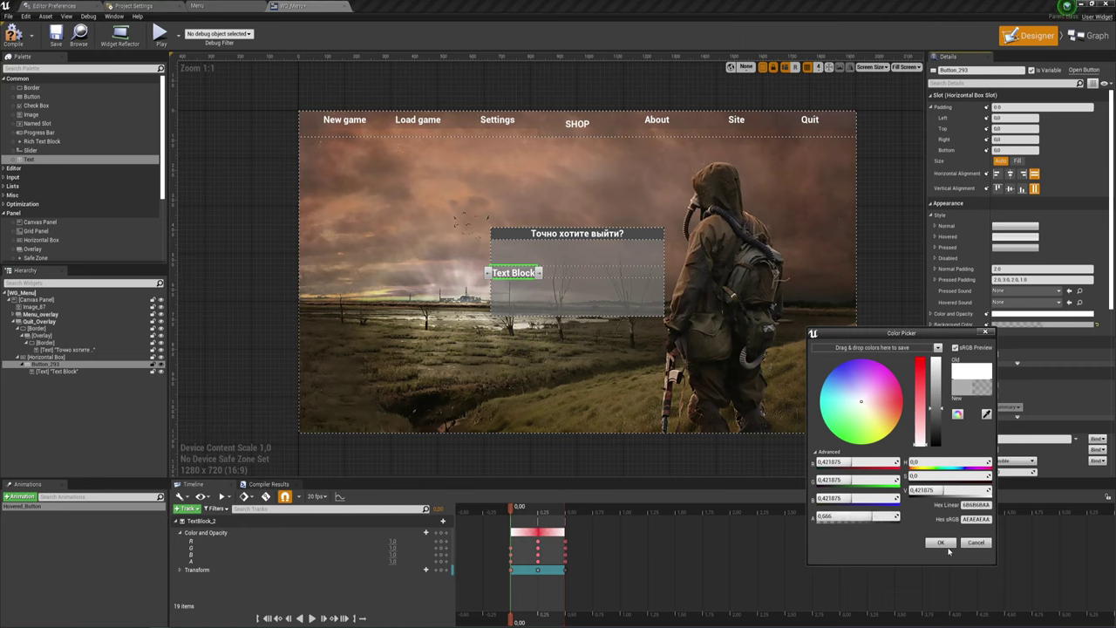
pyautogui.click(948, 546)
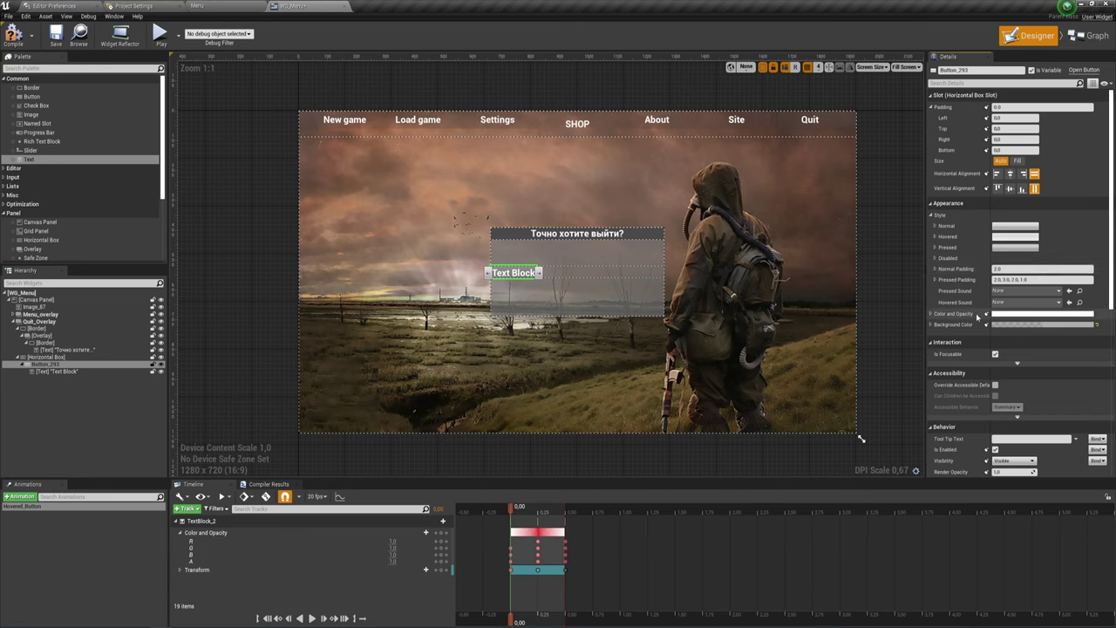
# Give the button's Text Block padding of 30 left and right, 10 top and bottom.
pyautogui.click(62, 372)
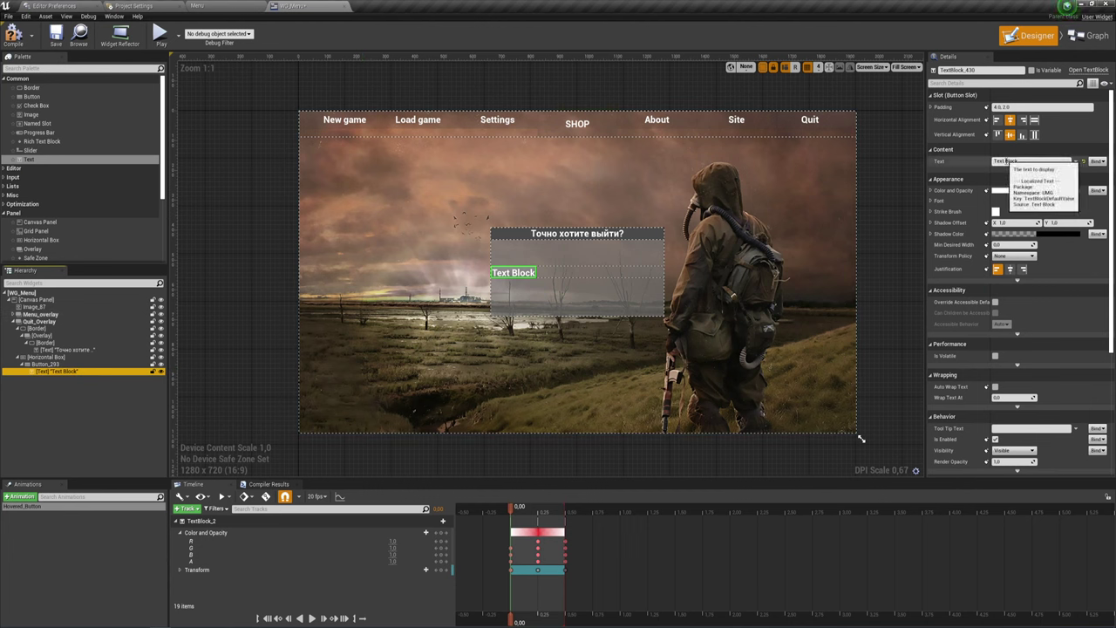
pyautogui.click(931, 107)
pyautogui.write('30')
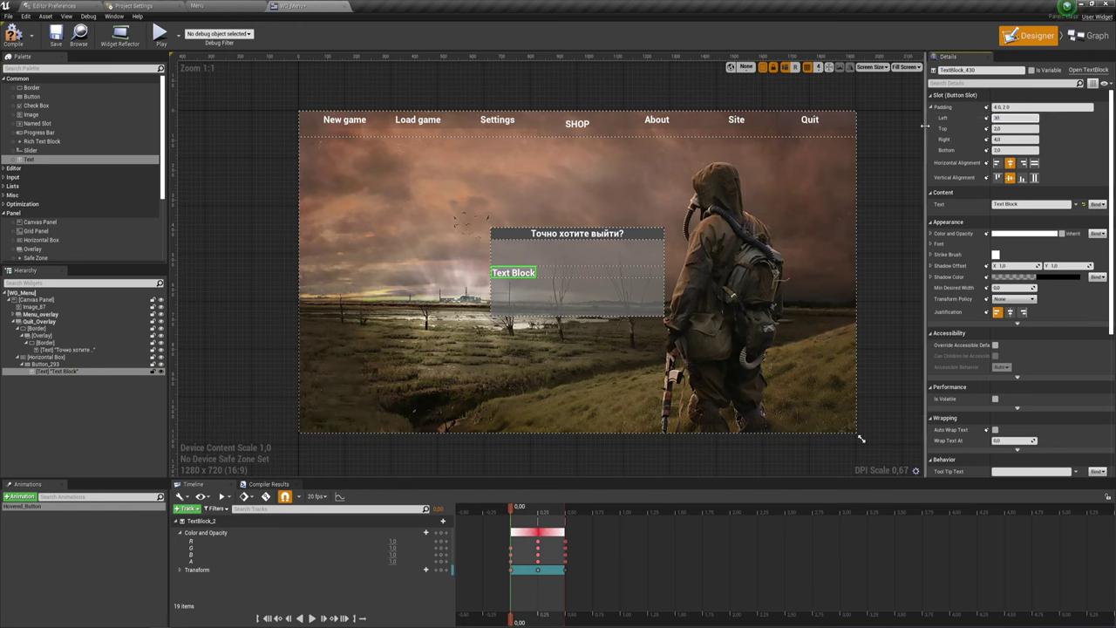
pyautogui.press('Return')
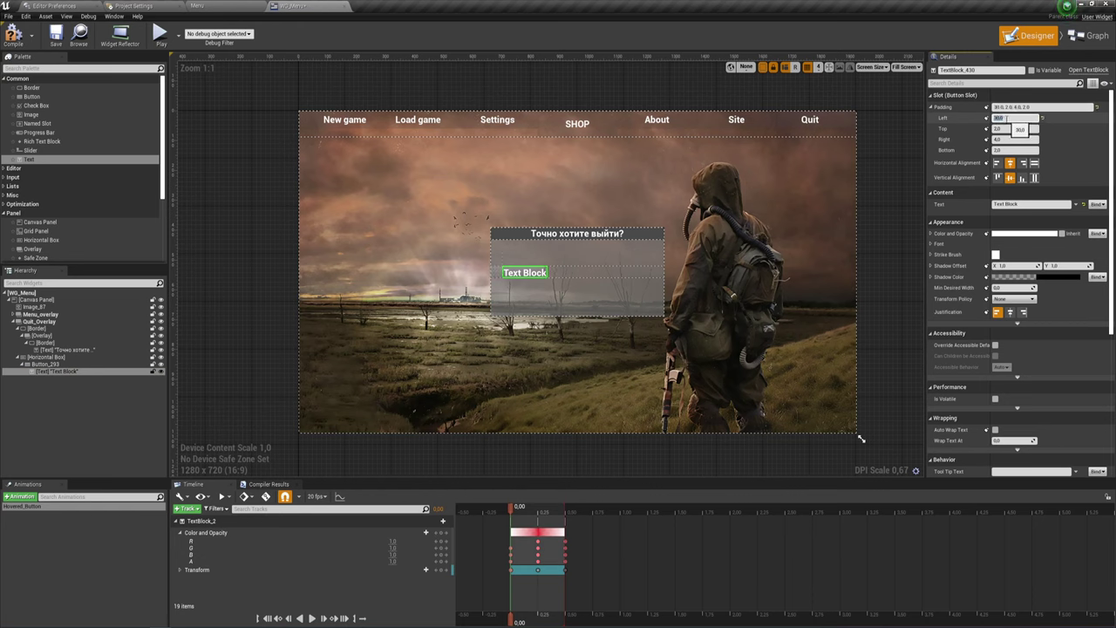
pyautogui.click(1007, 138)
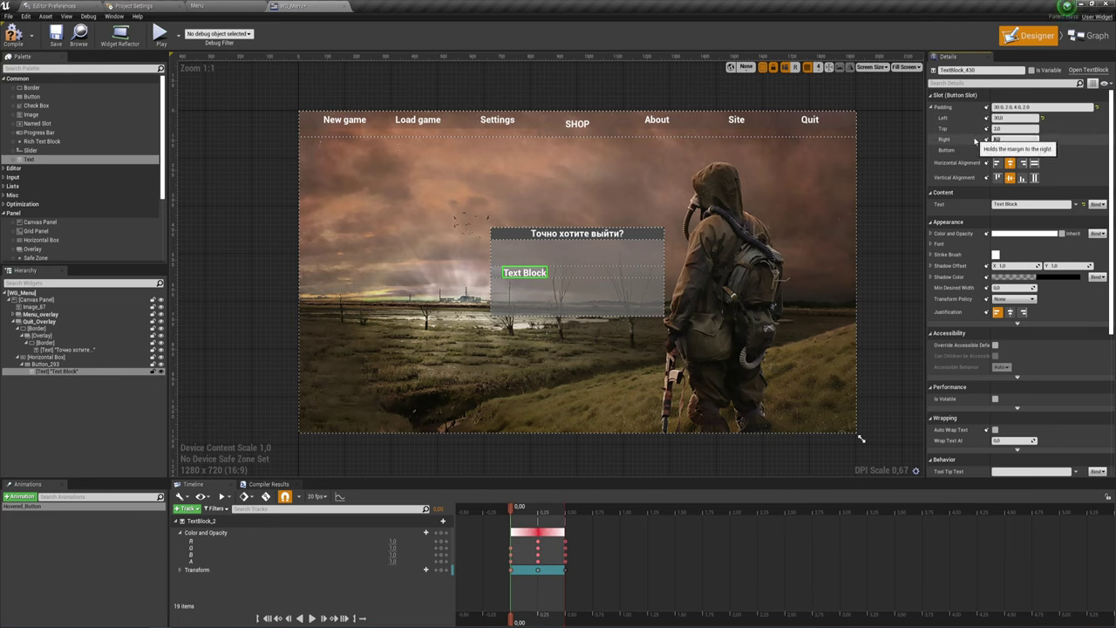
pyautogui.write('300')
pyautogui.press('Return')
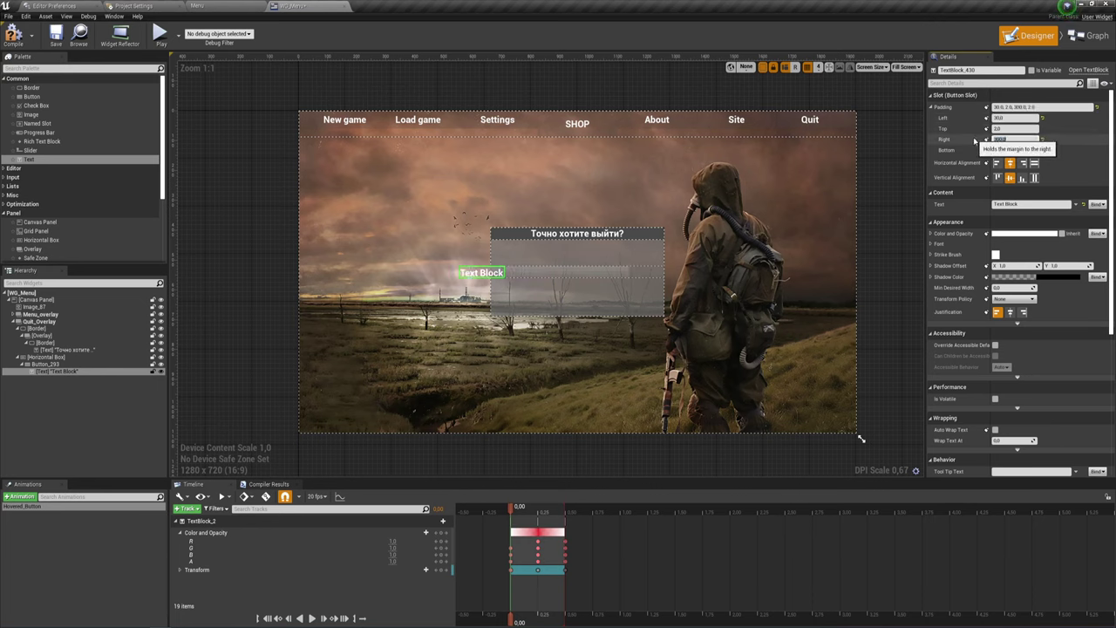
pyautogui.press('Return')
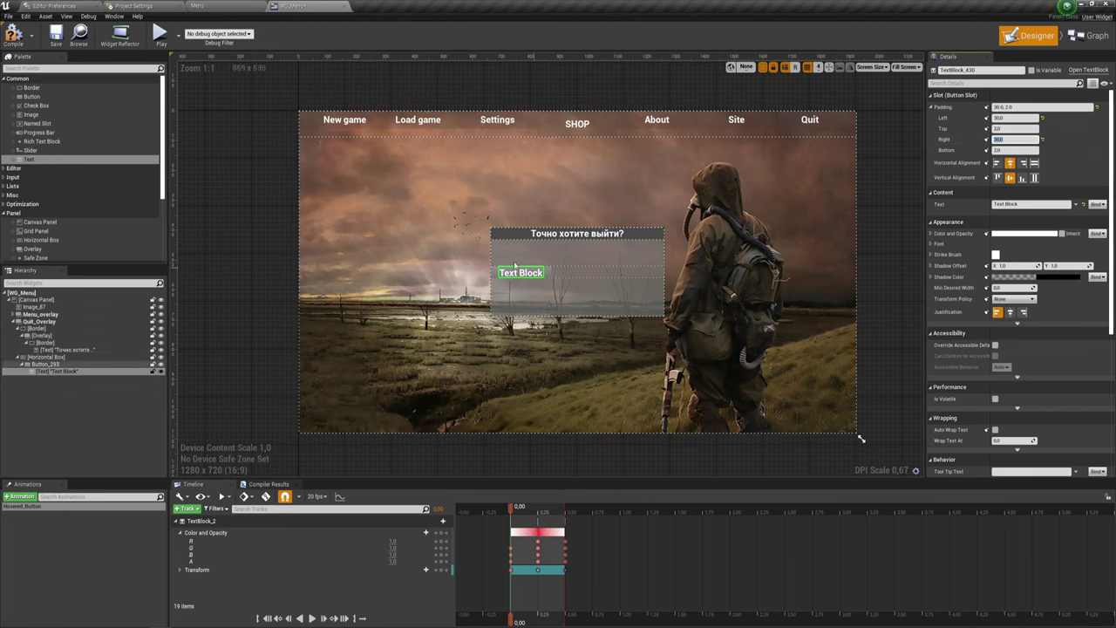
pyautogui.click(1012, 128)
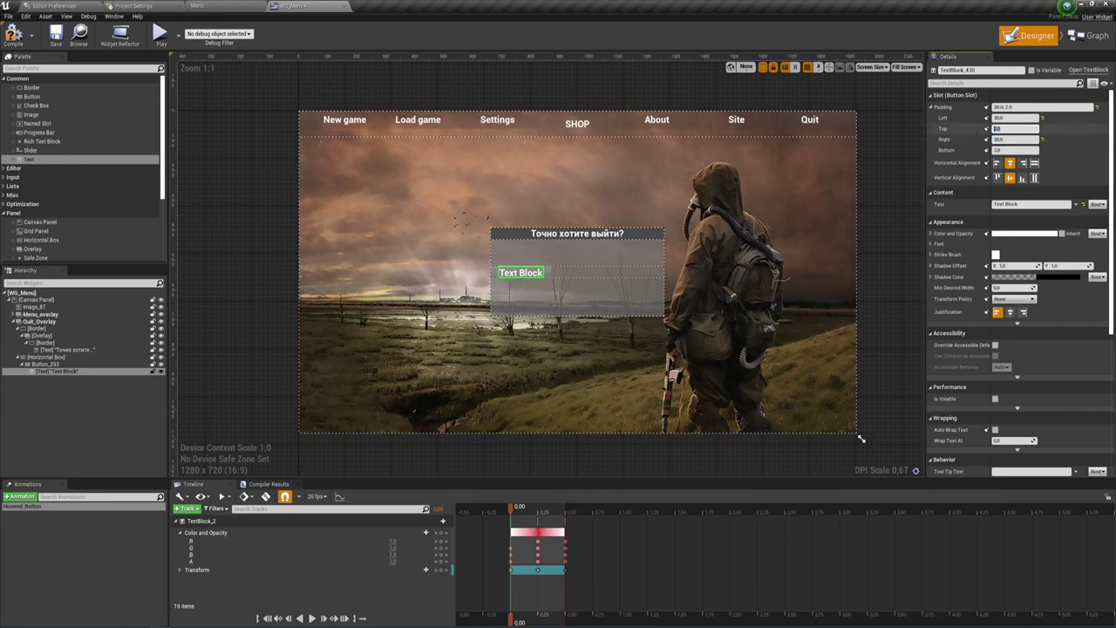
pyautogui.write('10')
pyautogui.click(1002, 150)
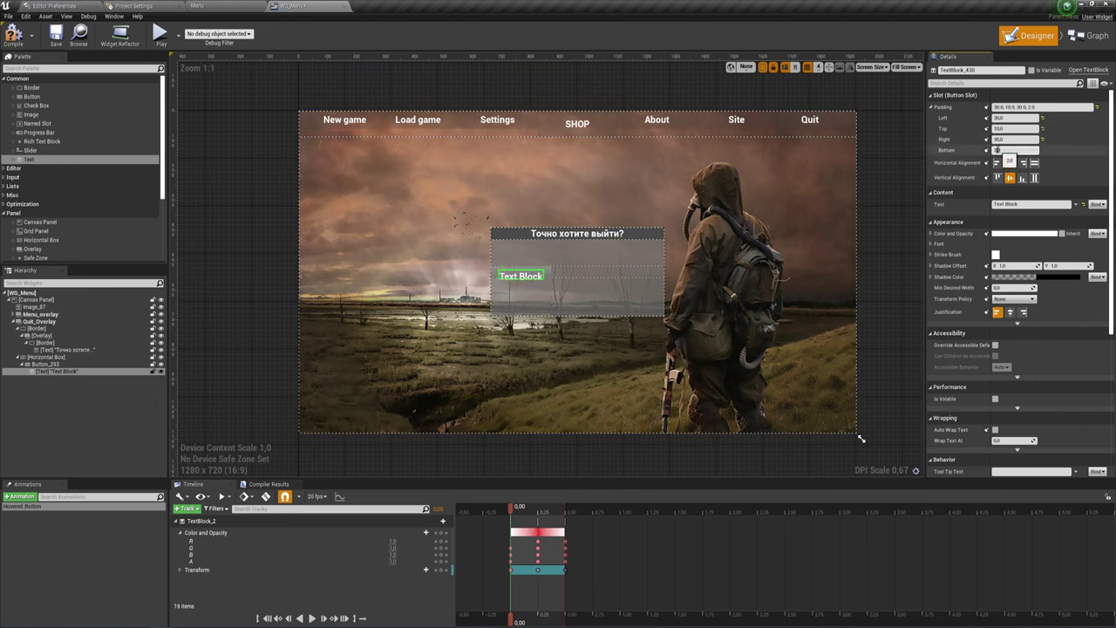
pyautogui.press('Return')
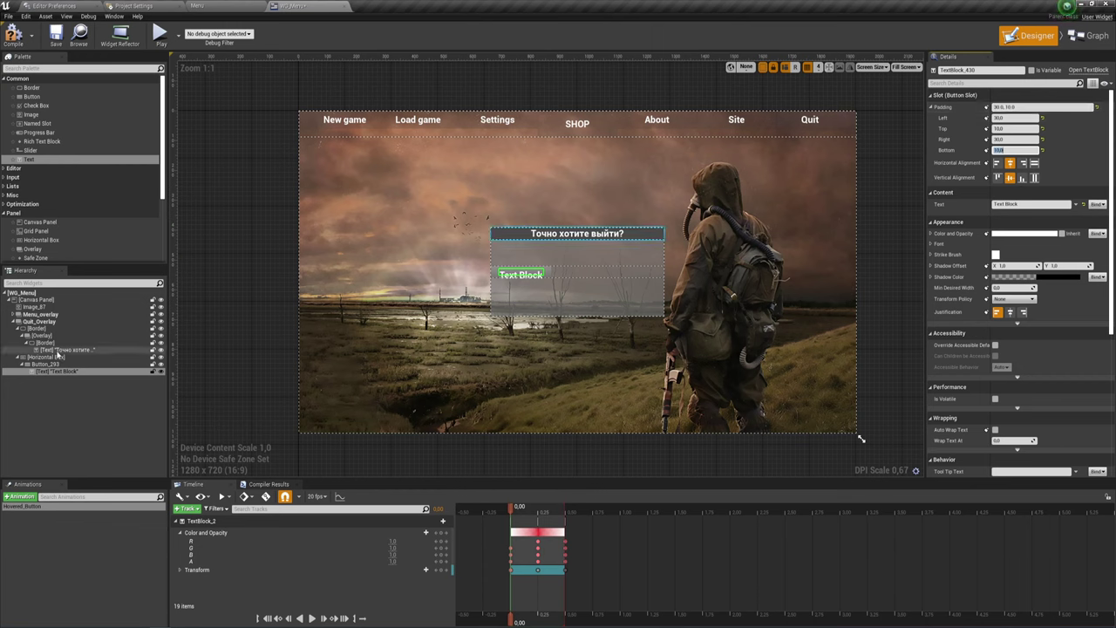
pyautogui.click(45, 356)
# Set the Horizontal Box's Overlay Slot padding to 130 top and 110 bottom.
pyautogui.click(1014, 128)
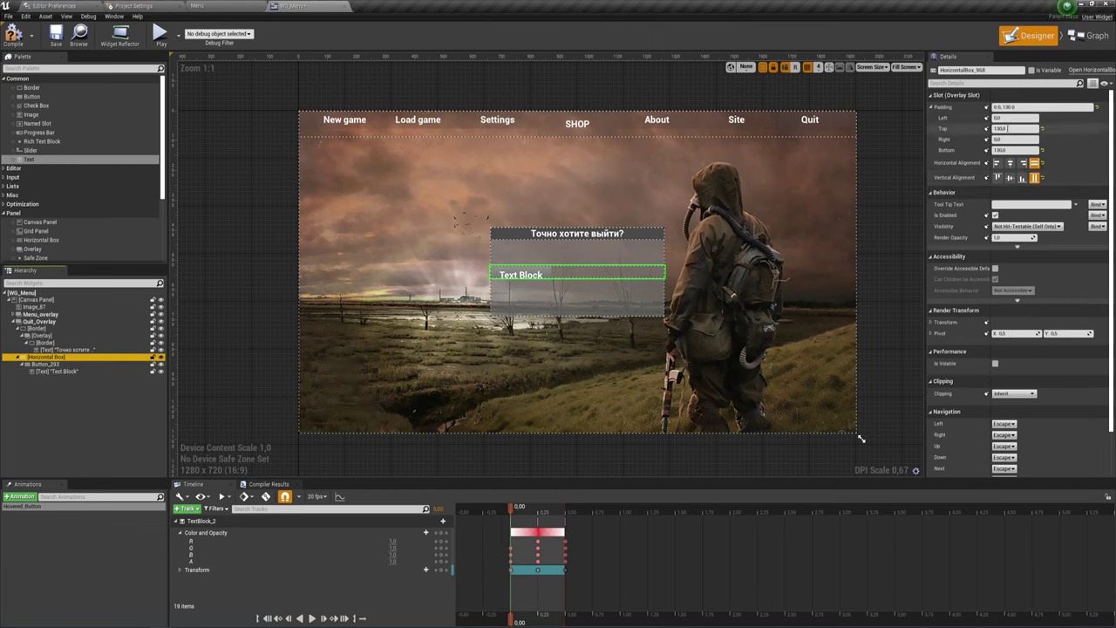
pyautogui.click(1014, 128)
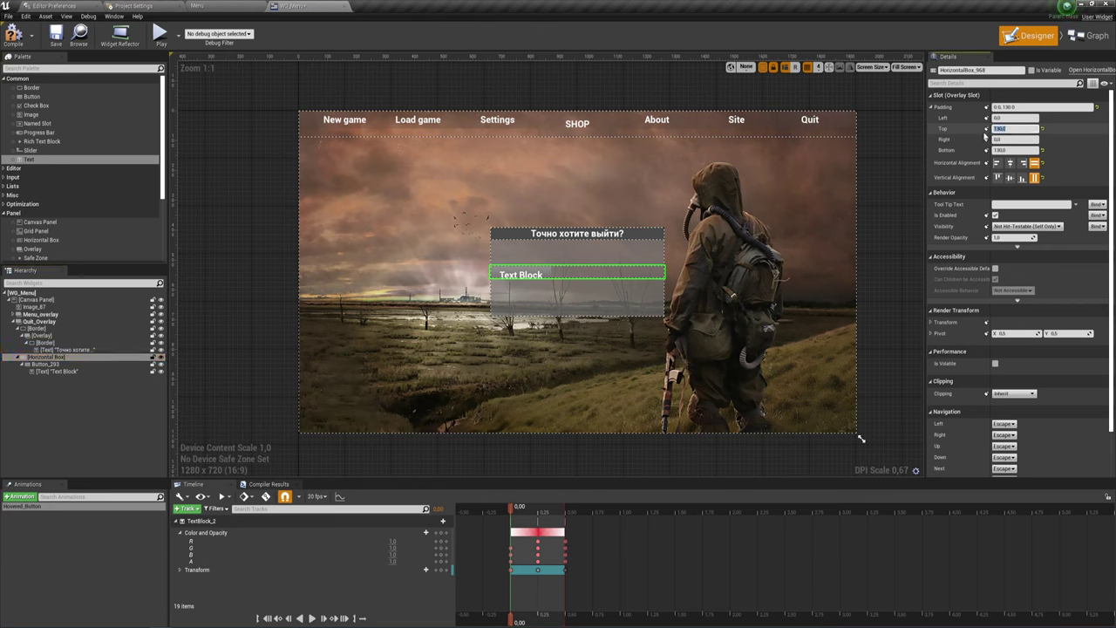
pyautogui.write('130')
pyautogui.press('Return')
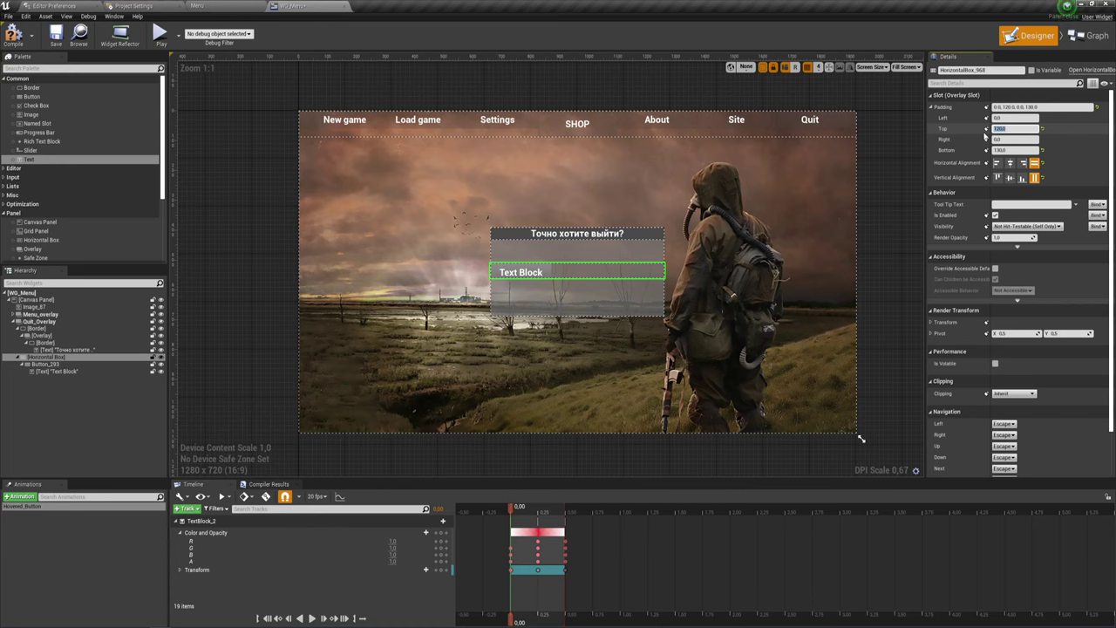
pyautogui.click(1011, 150)
pyautogui.press('BackSpace')
pyautogui.press('BackSpace')
pyautogui.press('BackSpace')
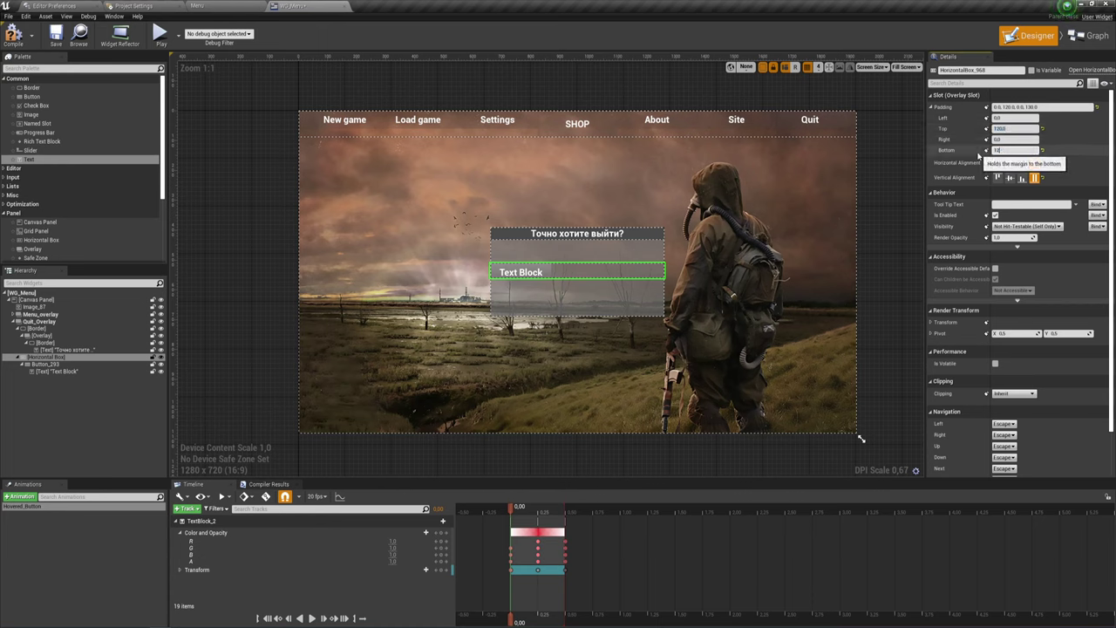
pyautogui.write('0')
pyautogui.press('Return')
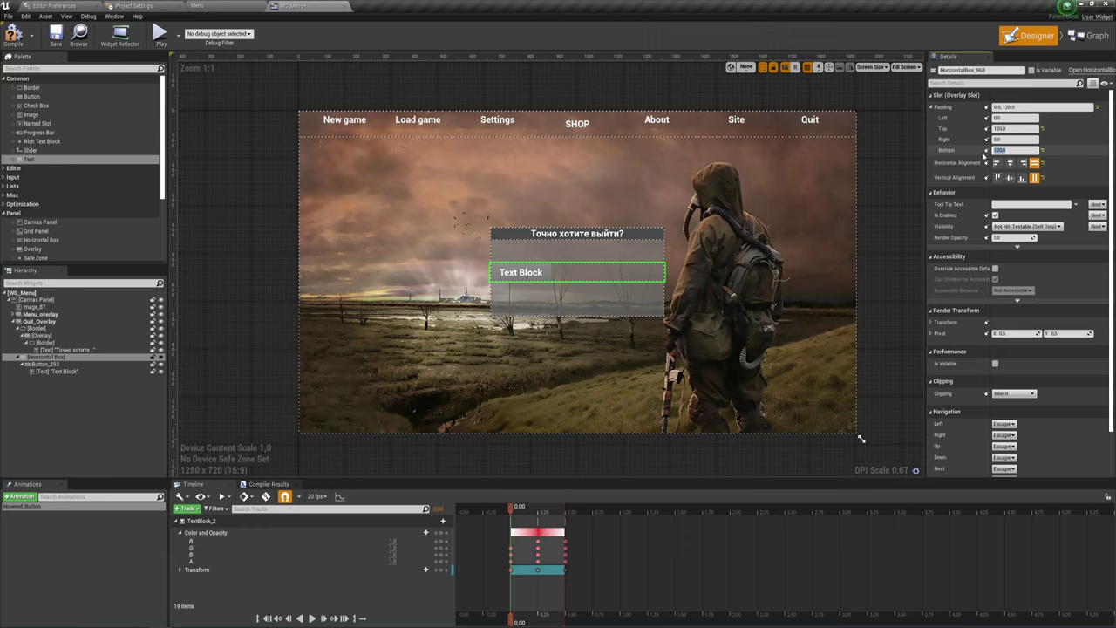
pyautogui.click(1015, 128)
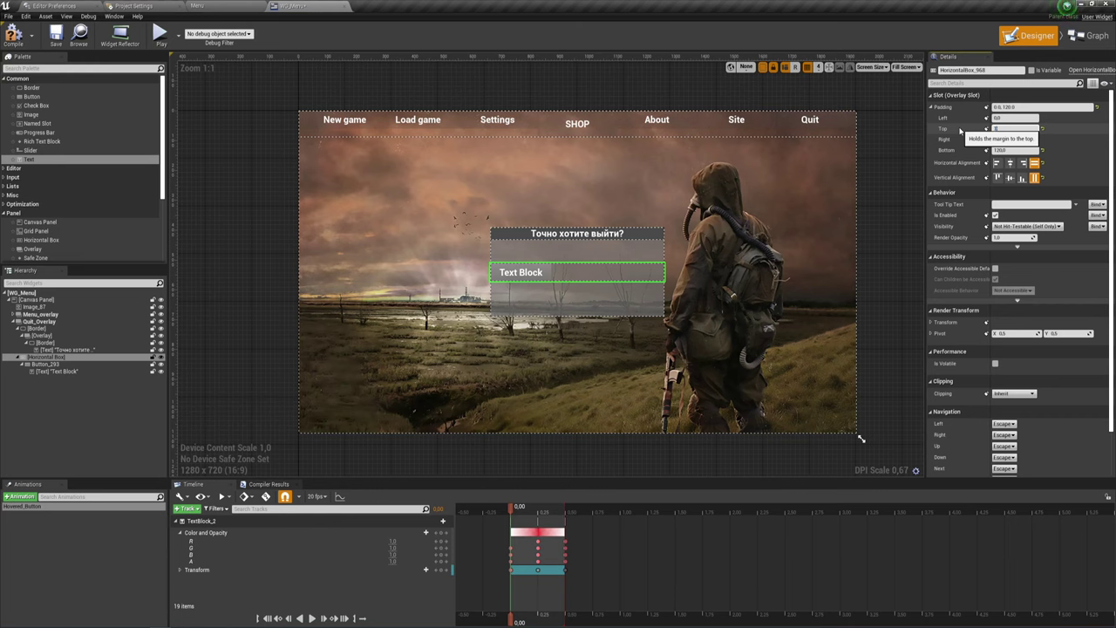
pyautogui.write('30')
pyautogui.press('Return')
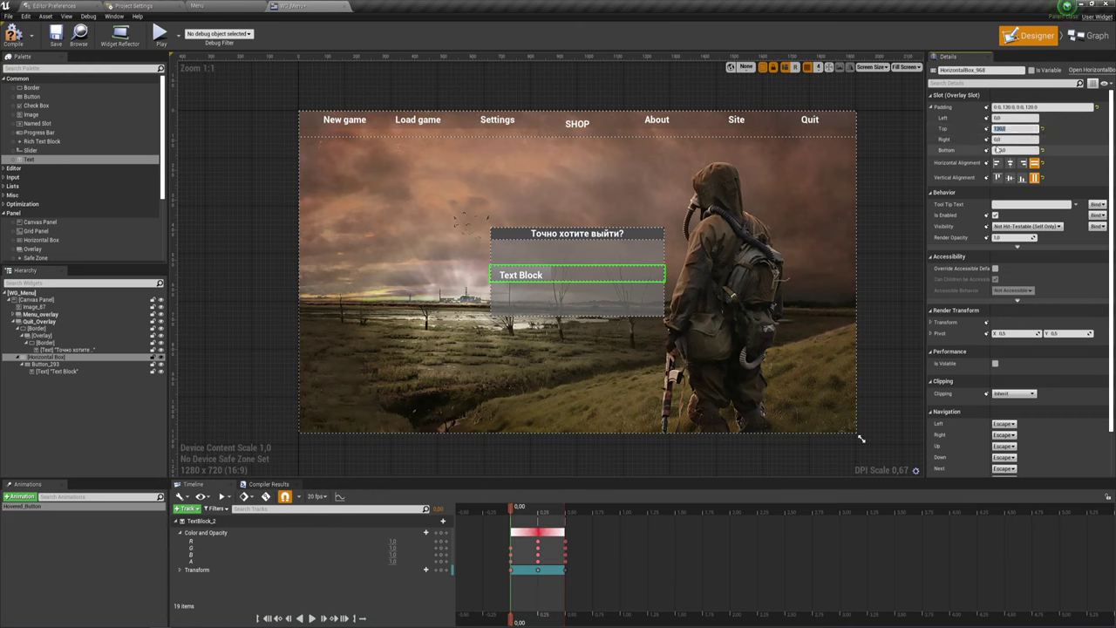
pyautogui.write('10')
pyautogui.press('Return')
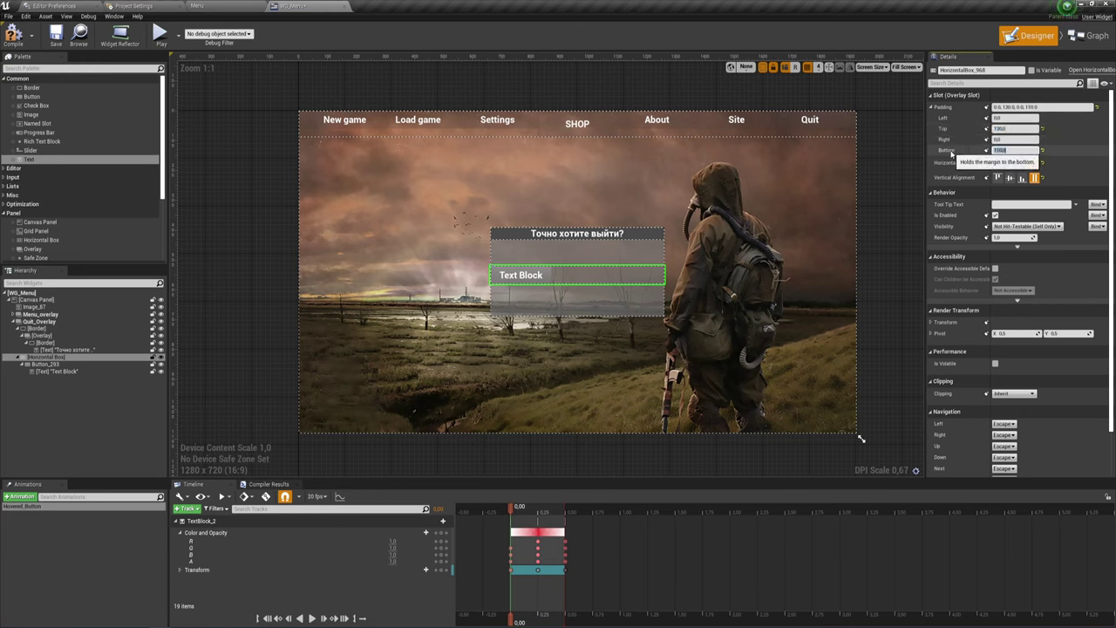
# Give the button's text label 60 left and right padding.
pyautogui.click(540, 276)
pyautogui.click(1015, 118)
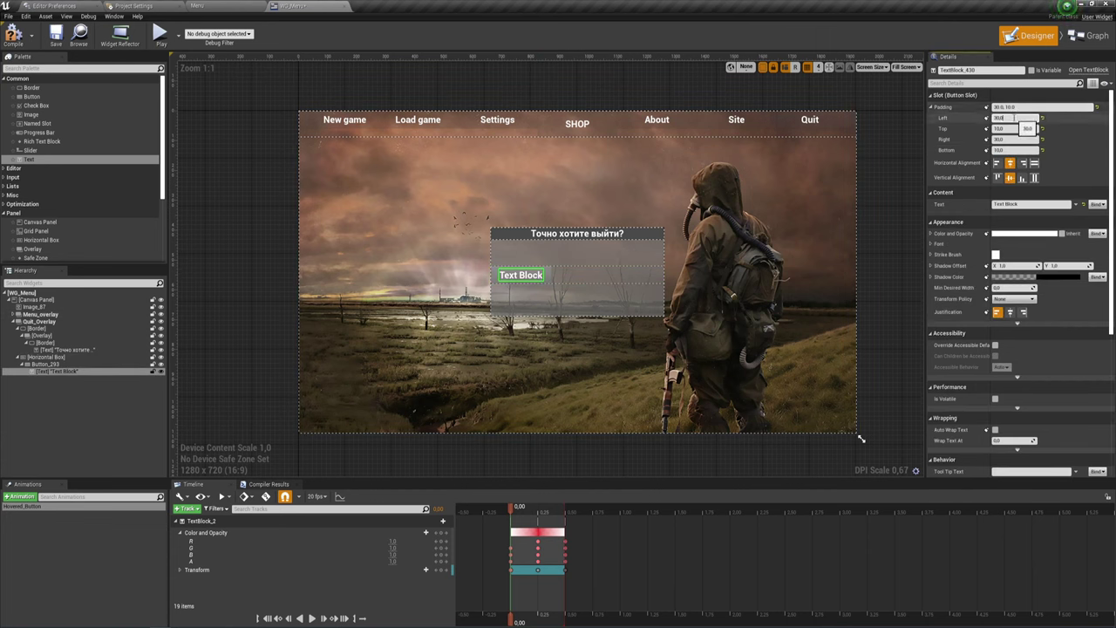
pyautogui.write('60')
pyautogui.press('Return')
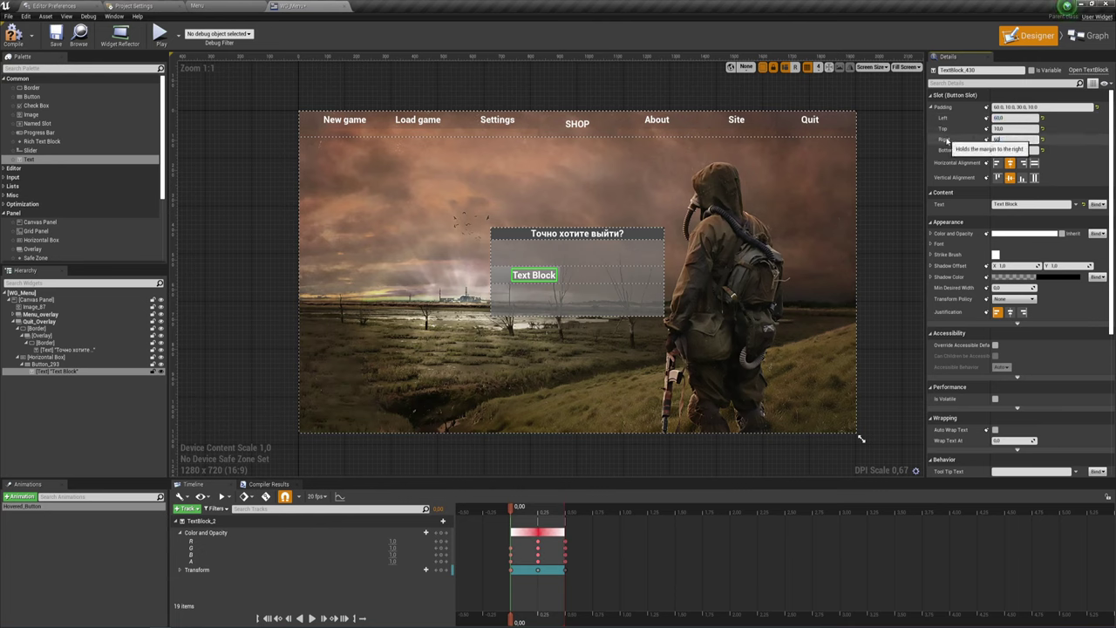
pyautogui.press('Return')
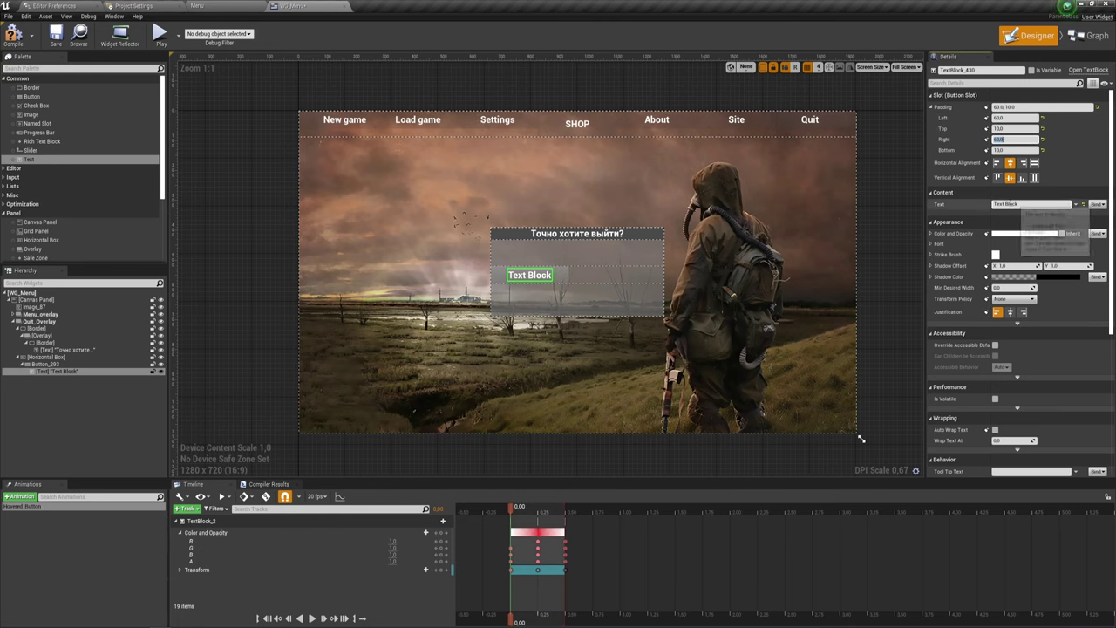
# Change the label's Content Text to ДА.
pyautogui.click(1006, 204)
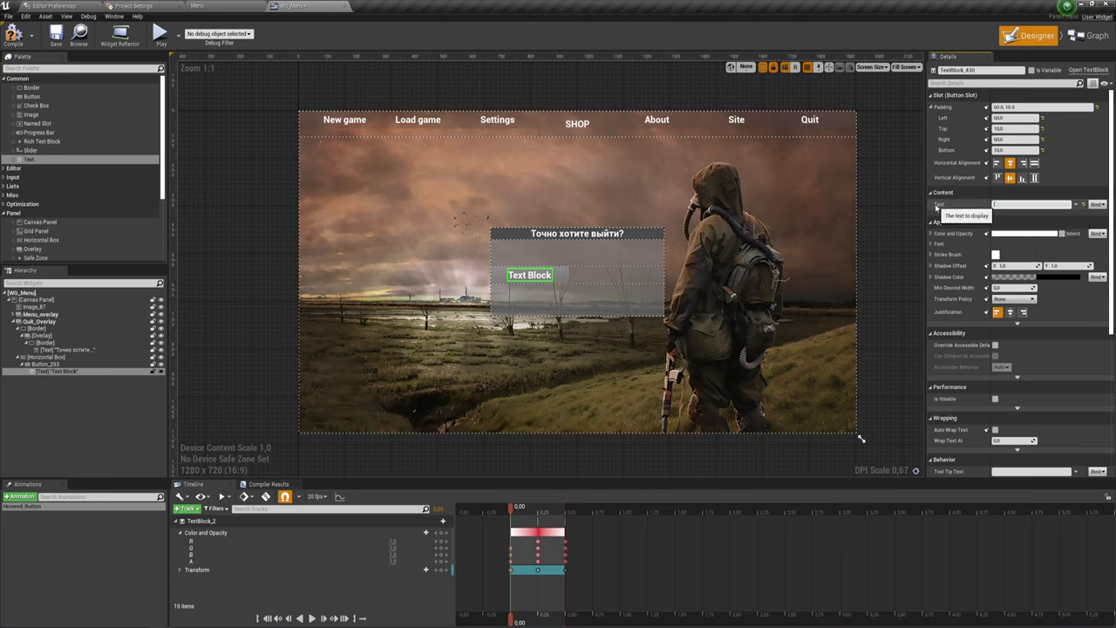
pyautogui.write('ДА')
pyautogui.press('Return')
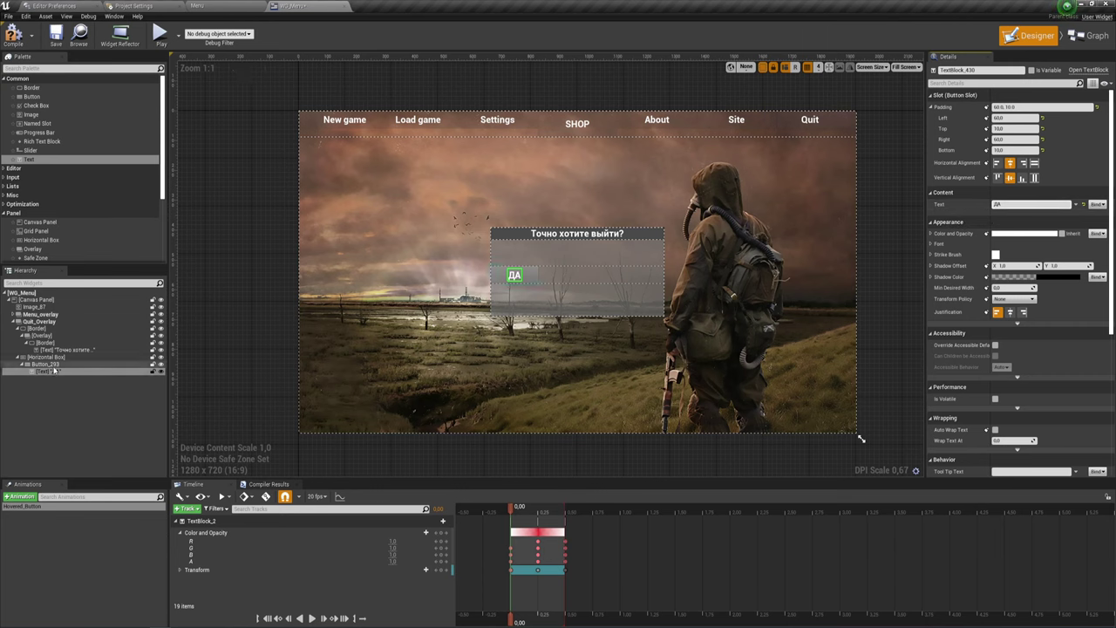
pyautogui.click(52, 365)
# Duplicate the ДА button and edit the copy's Text field to read Нет.
pyautogui.rightClick(52, 365)
pyautogui.click(80, 412)
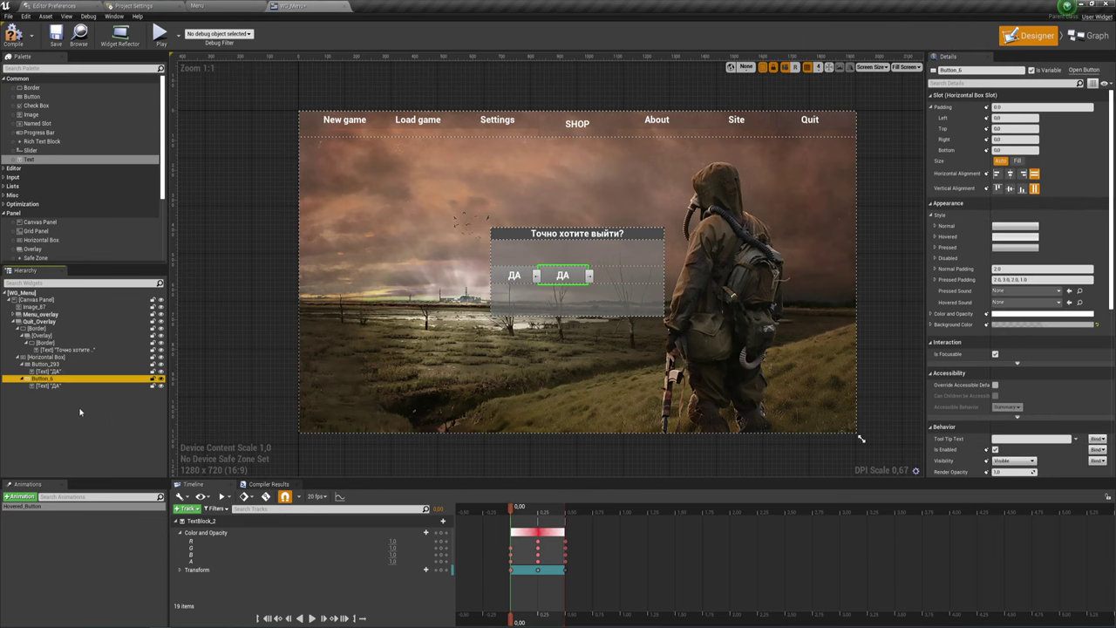
pyautogui.click(50, 387)
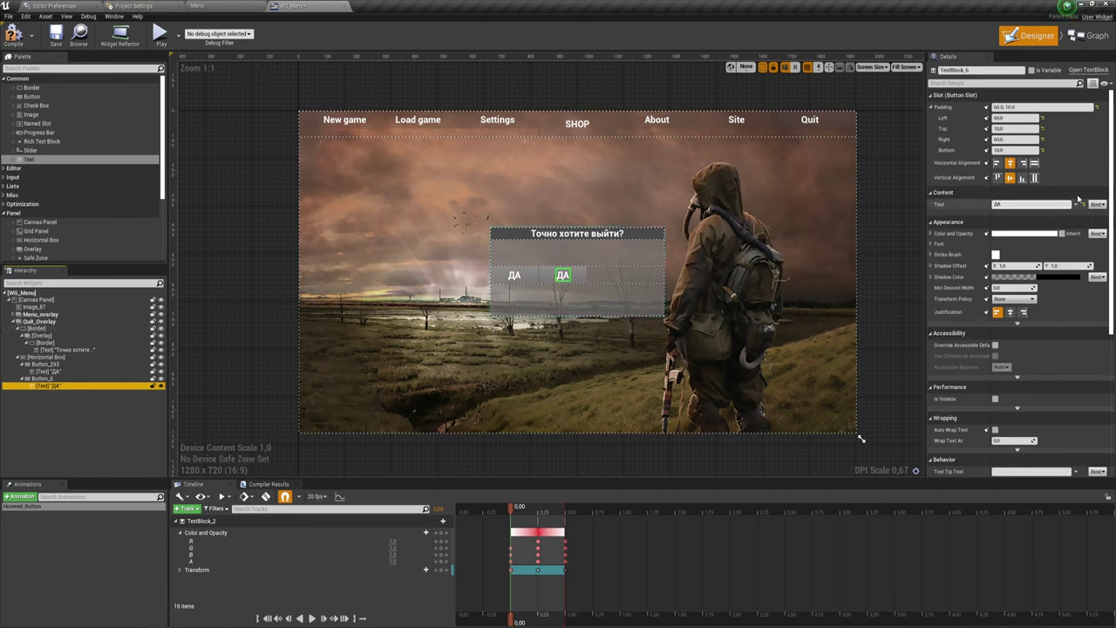
pyautogui.click(1005, 205)
pyautogui.write('Нет')
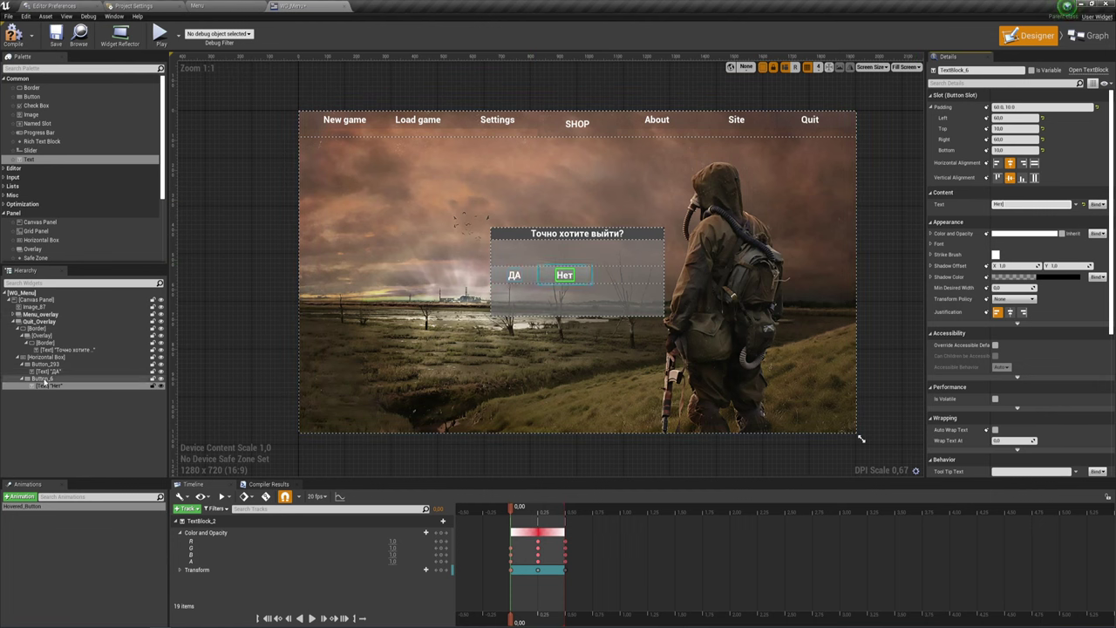
# Set both the ДА and Нет buttons to fill the available width.
pyautogui.click(47, 365)
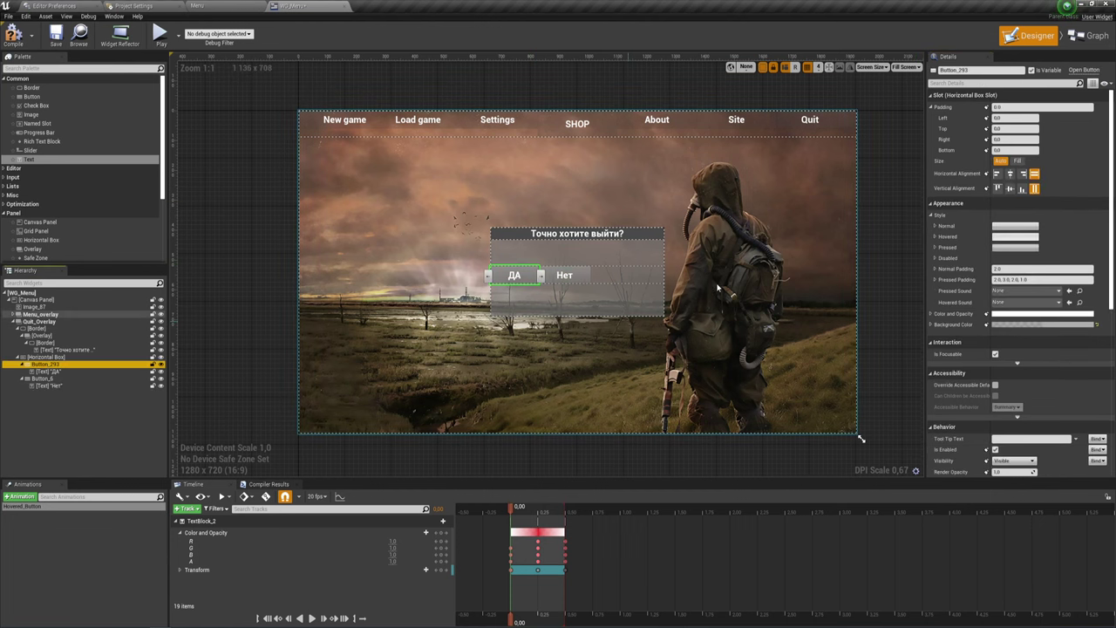
pyautogui.click(1017, 161)
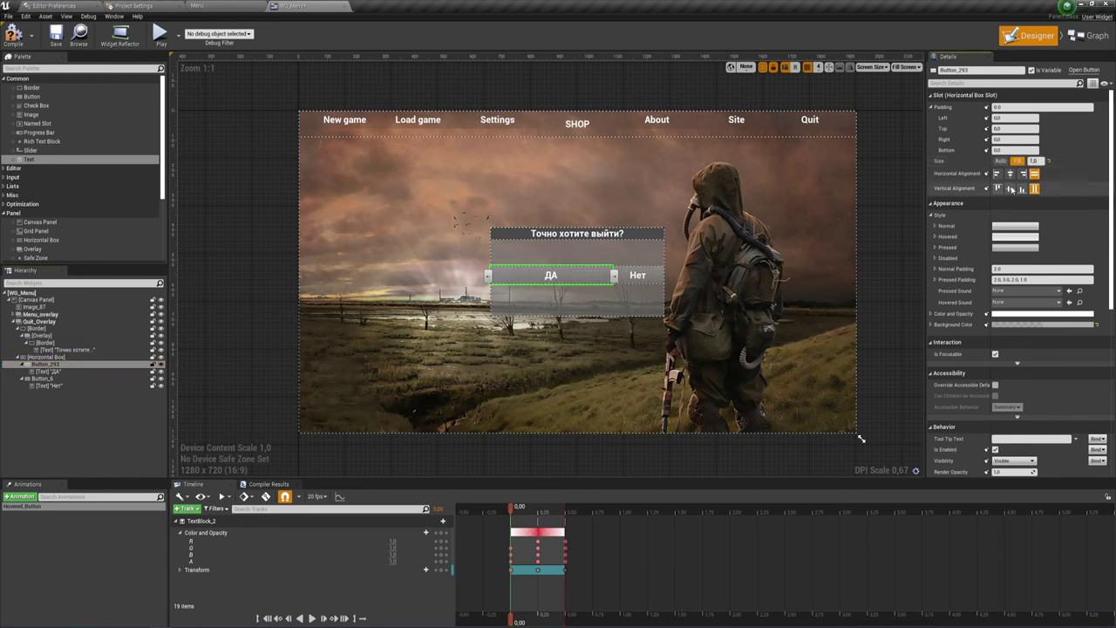
pyautogui.click(53, 380)
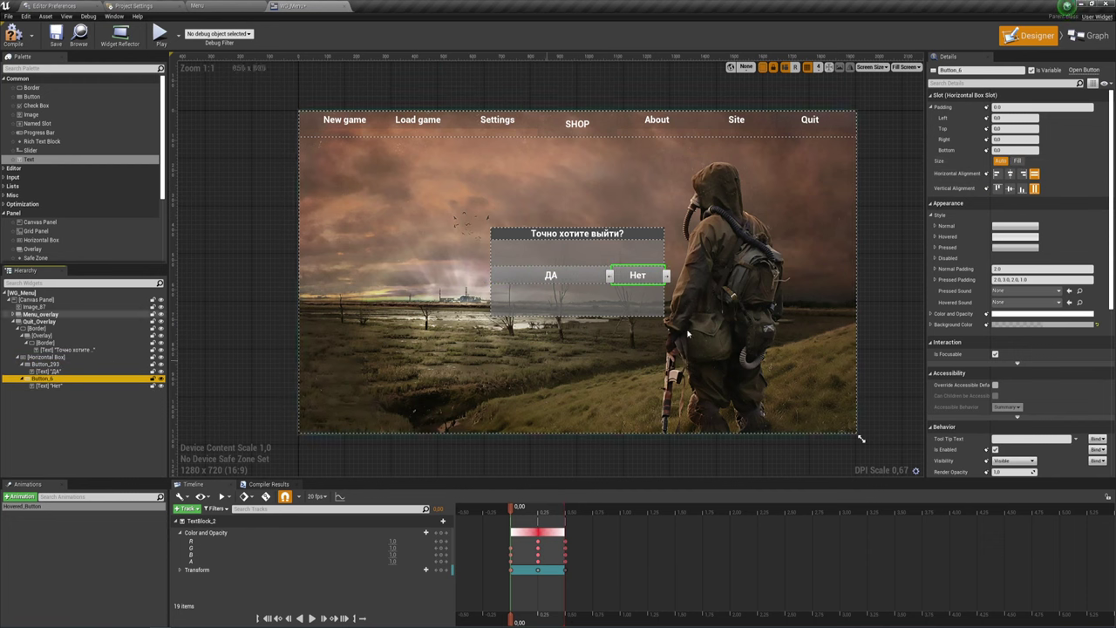
pyautogui.click(1017, 160)
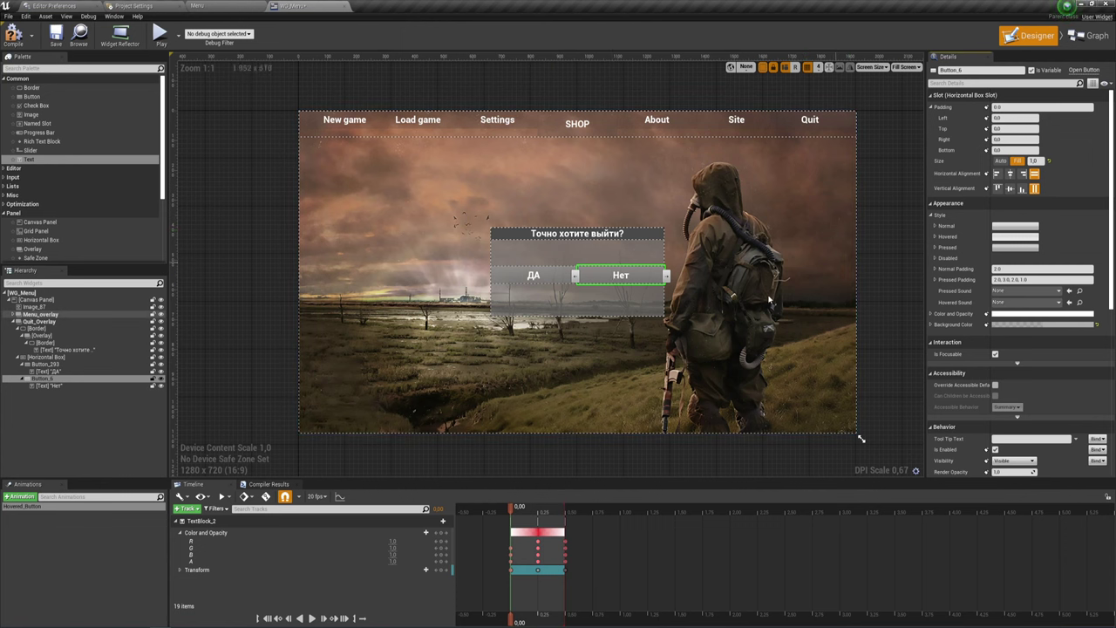
# Pad the ДА button 90 on the left and 45 on the right.
pyautogui.click(508, 276)
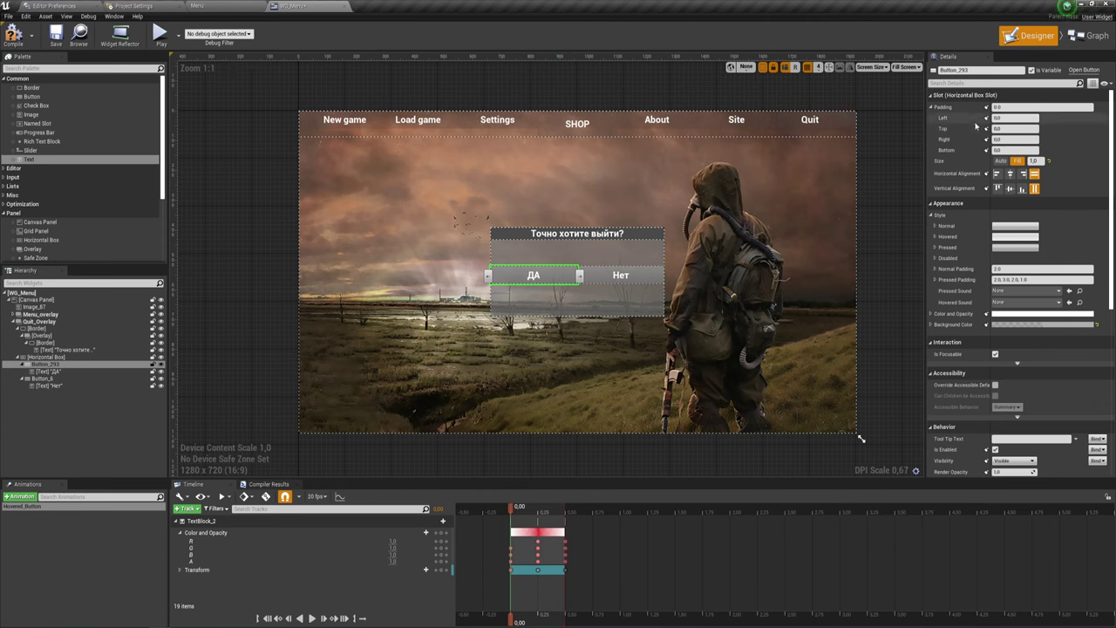
pyautogui.click(1022, 117)
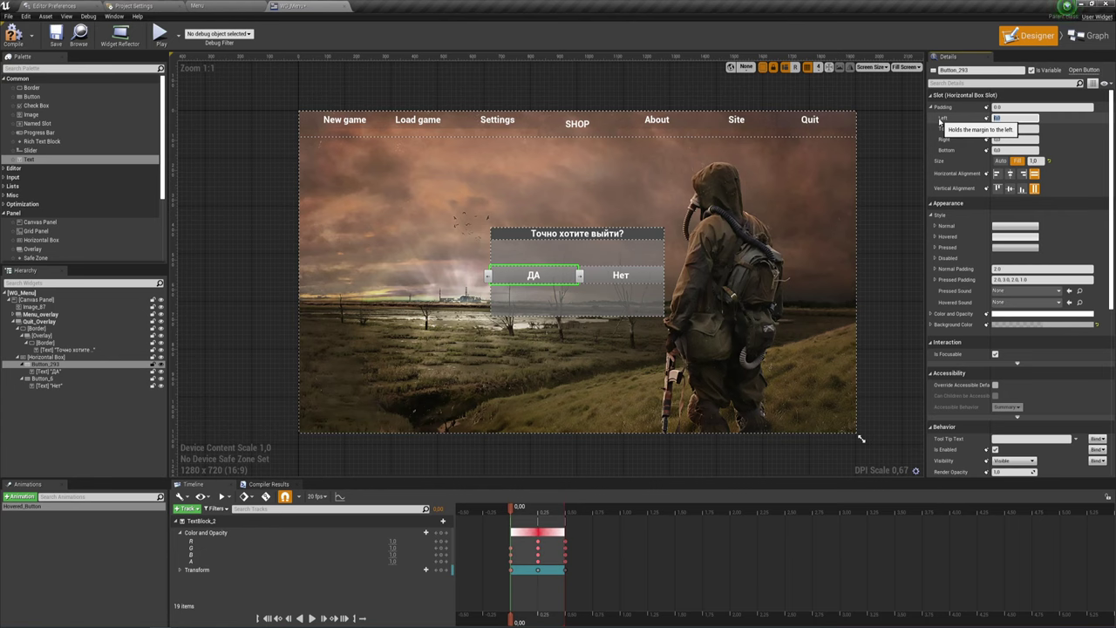
pyautogui.write('90')
pyautogui.press('Return')
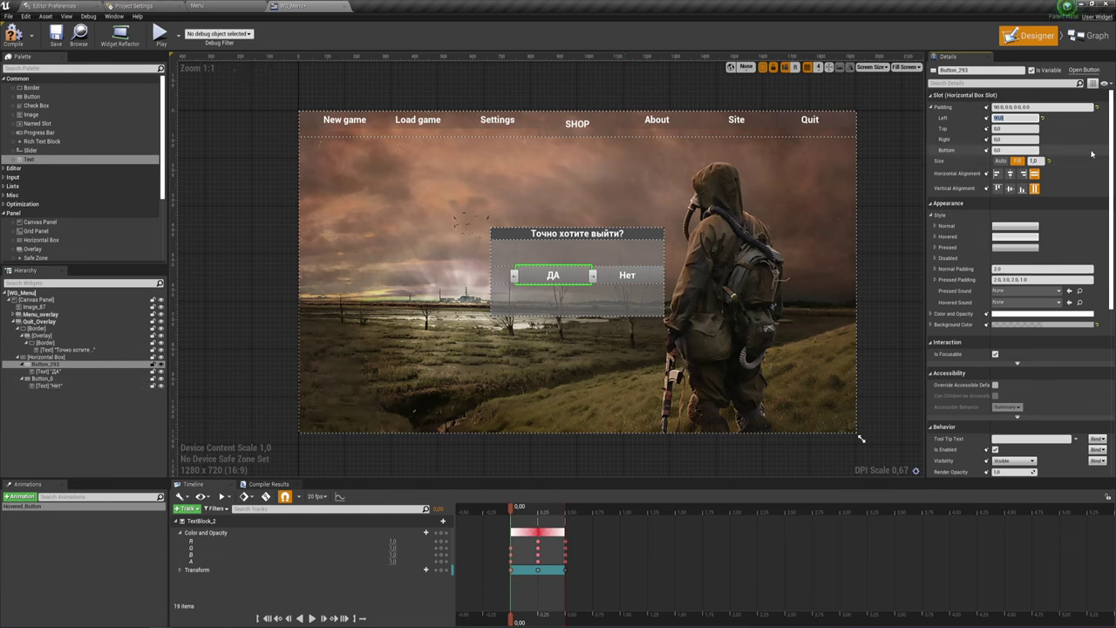
pyautogui.click(1022, 140)
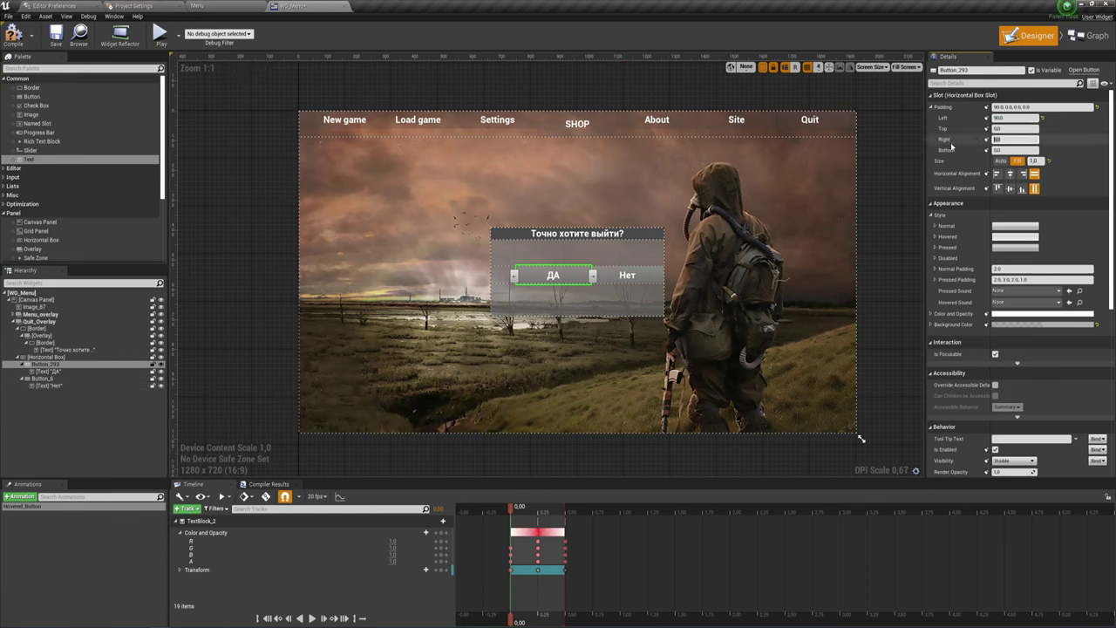
pyautogui.write('45')
pyautogui.press('Return')
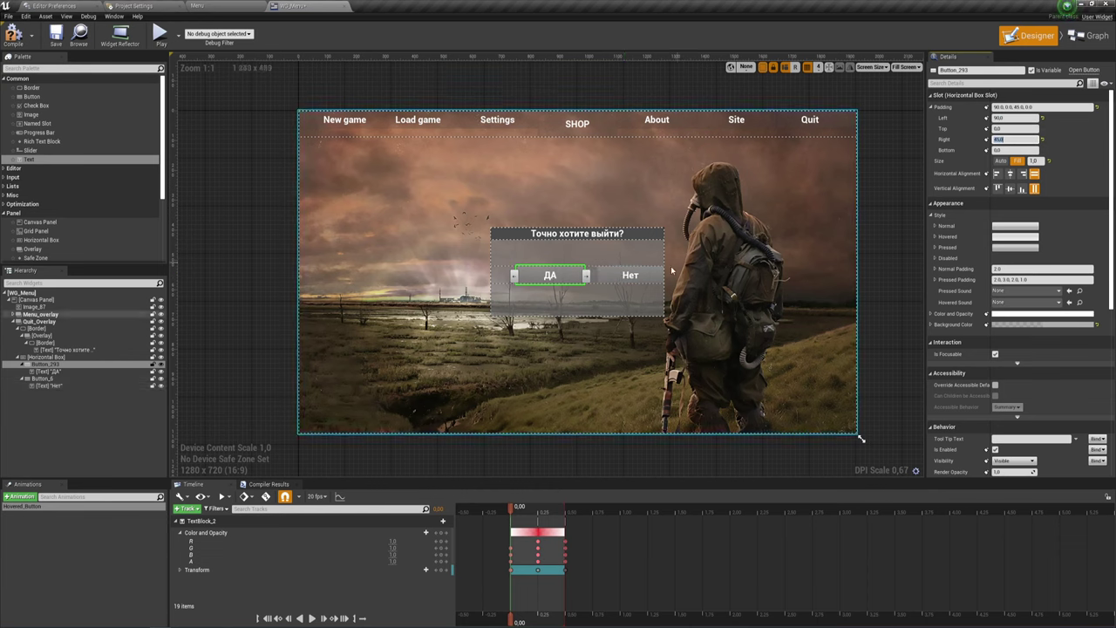
# Pad the Нет button 45 on the left and 90 on the right.
pyautogui.click(629, 274)
pyautogui.click(1011, 117)
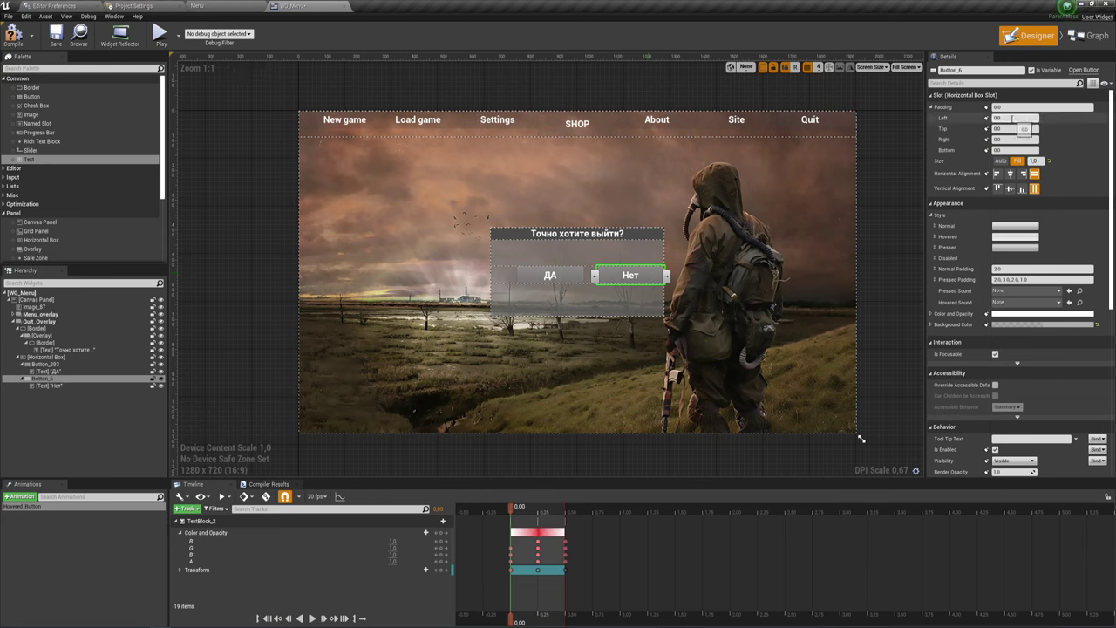
pyautogui.press('Tab')
pyautogui.press('Tab')
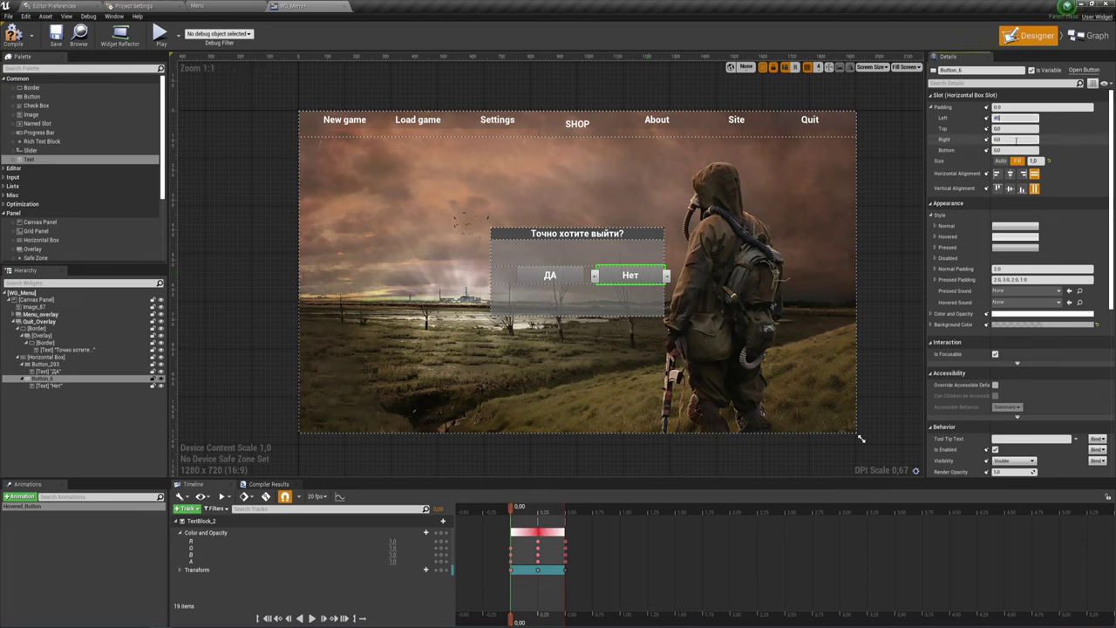
pyautogui.write('90')
pyautogui.press('Return')
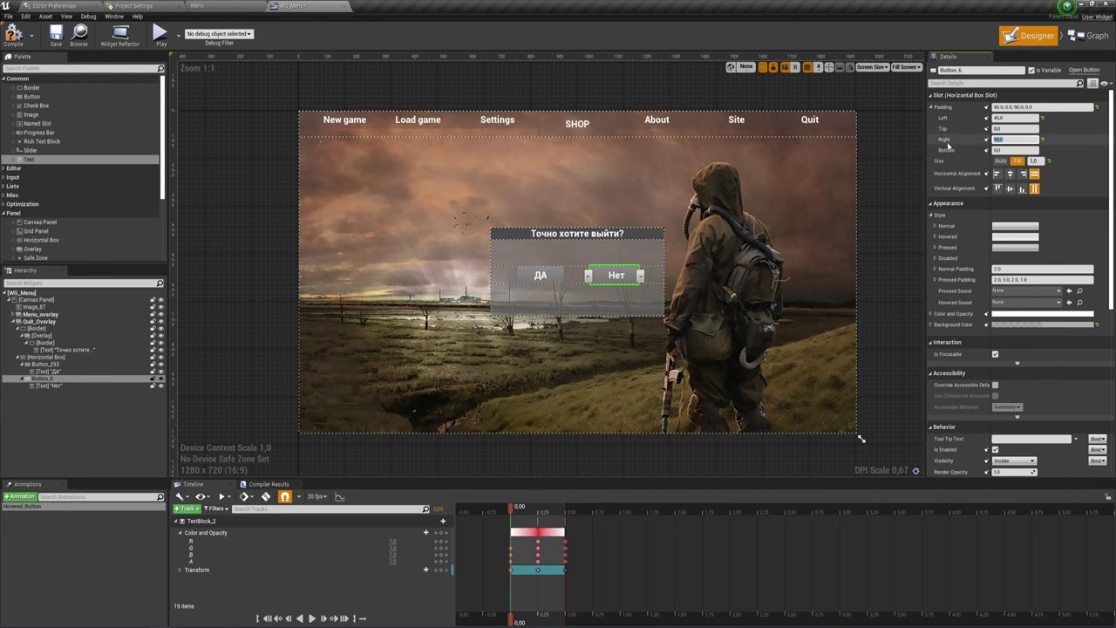
pyautogui.click(726, 260)
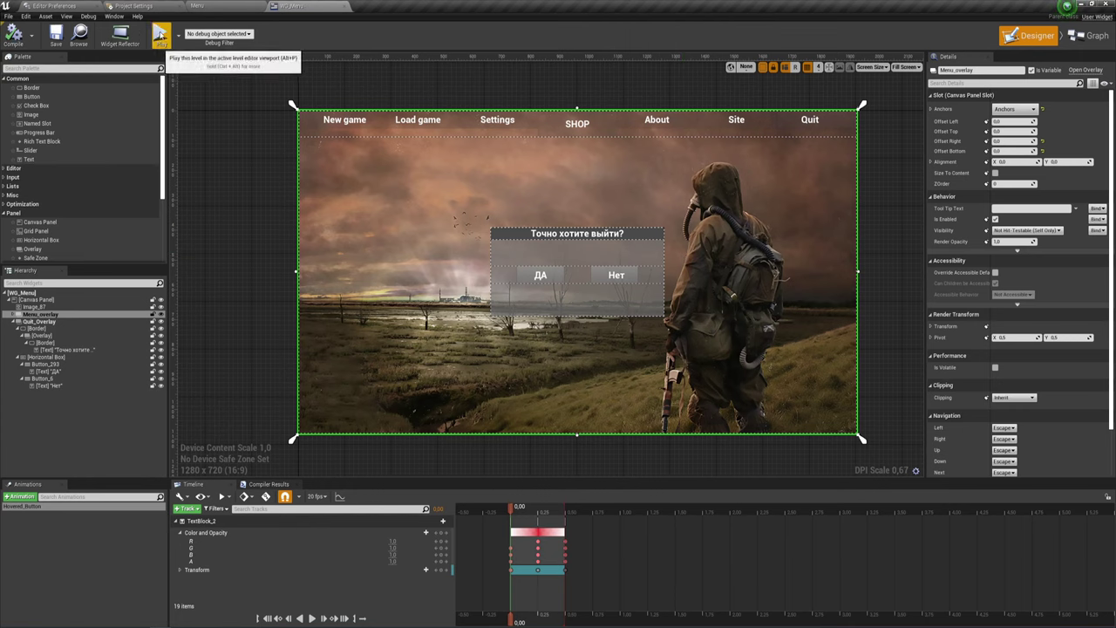
pyautogui.click(161, 36)
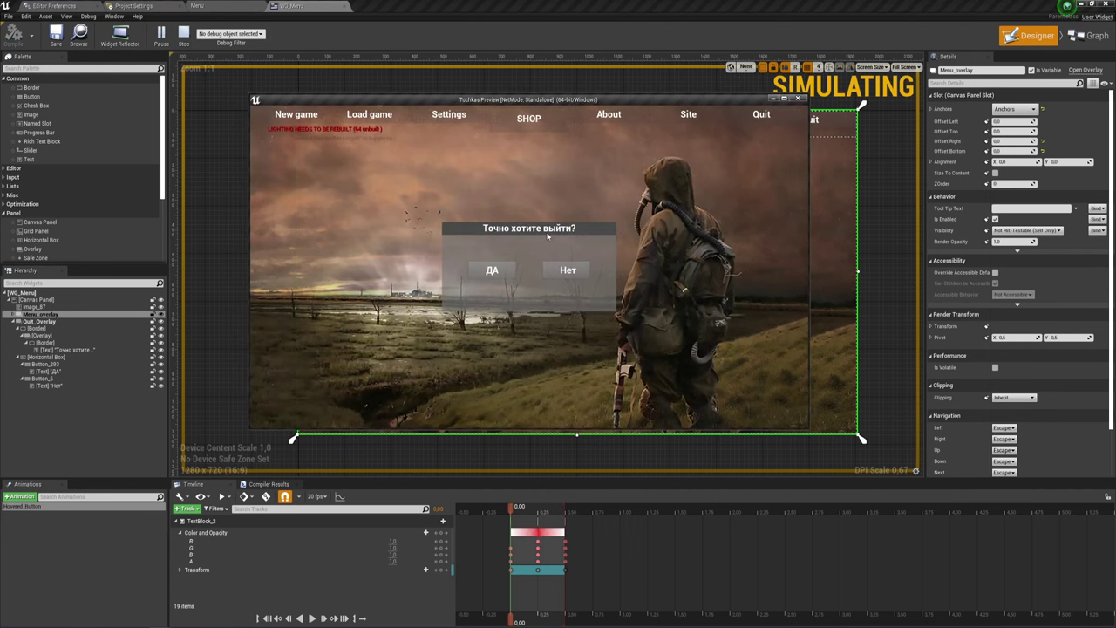
pyautogui.click(492, 270)
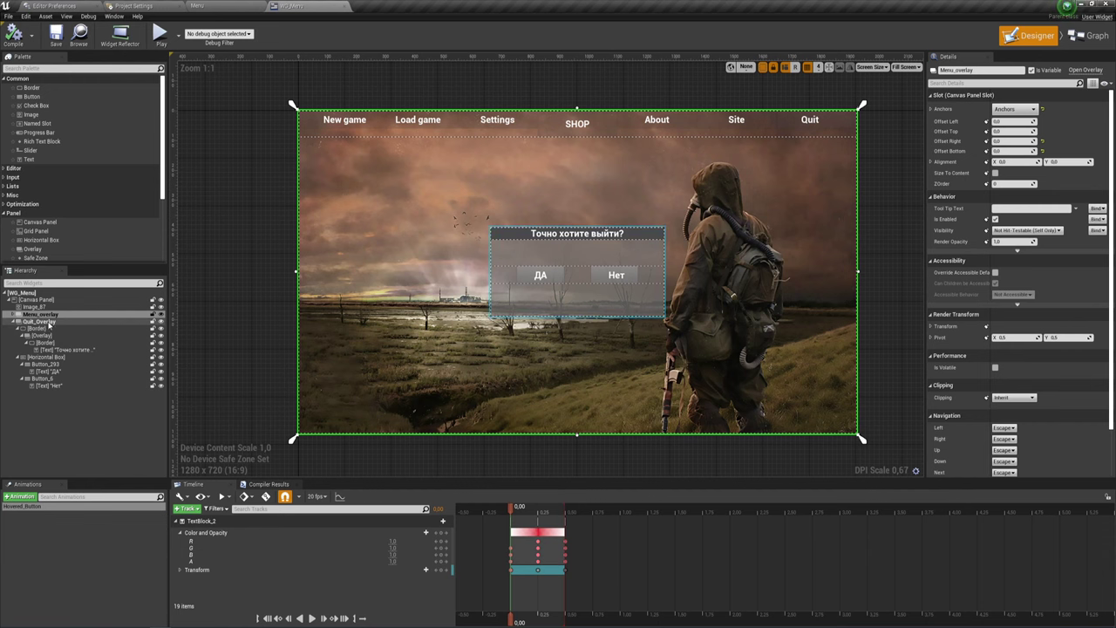
pyautogui.click(48, 322)
pyautogui.click(14, 321)
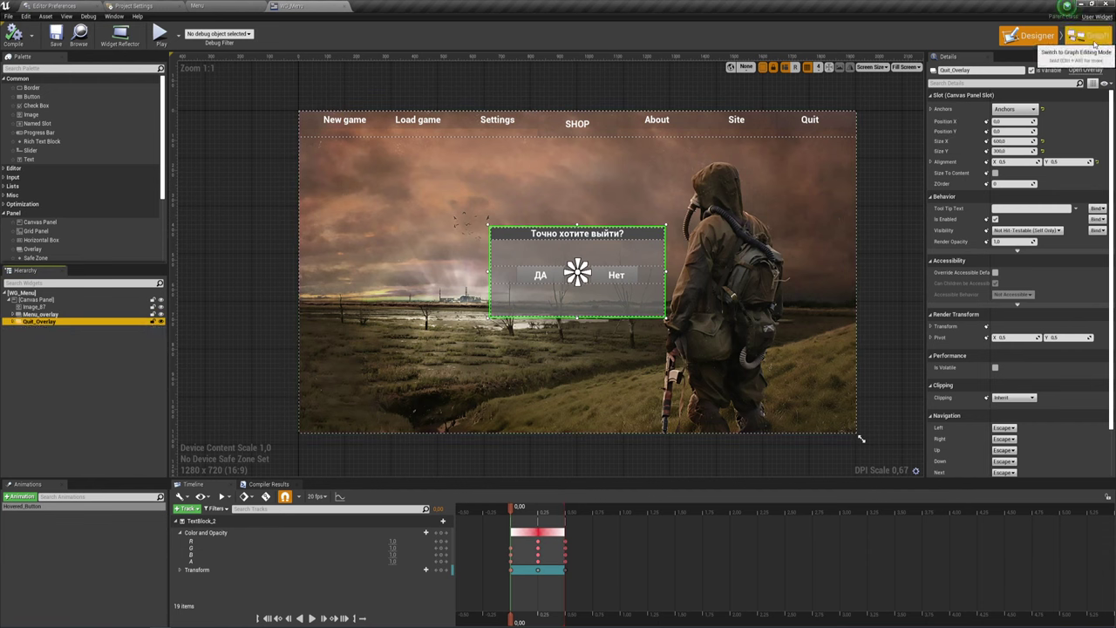
# In the Event Graph, reposition Event Construct and add a Quit_Overlay getter node.
pyautogui.click(1089, 41)
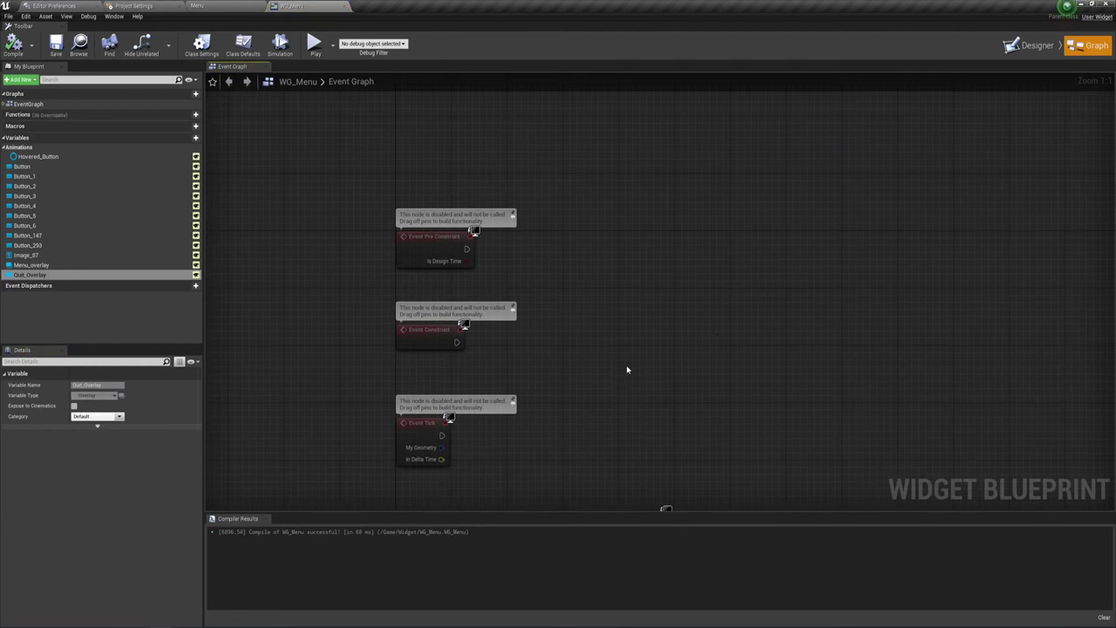
pyautogui.click(448, 251)
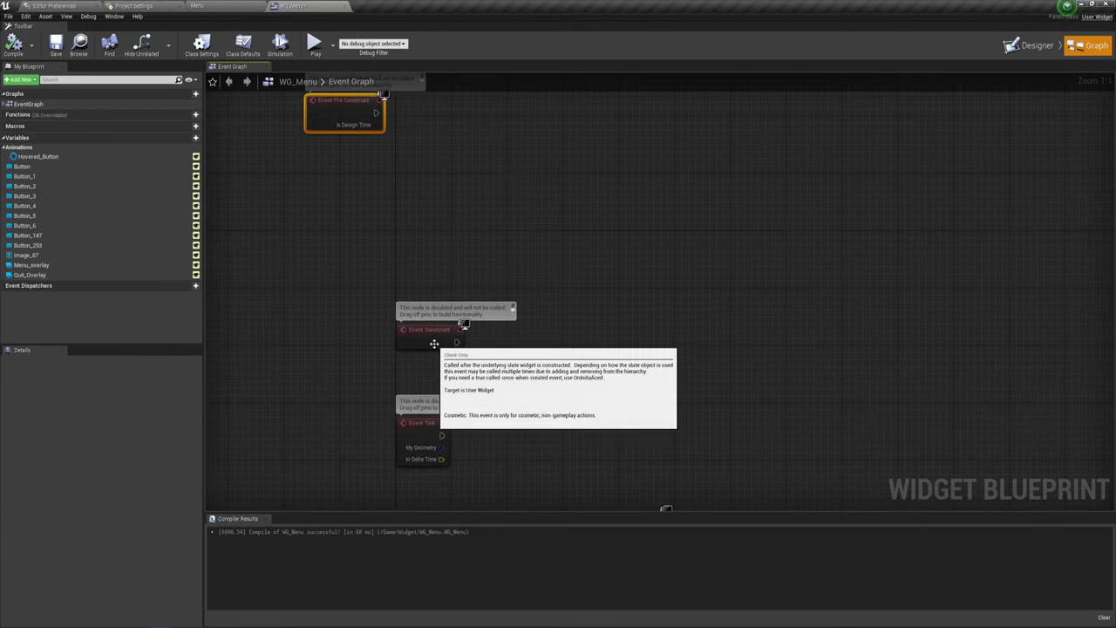
pyautogui.moveTo(430, 336); pyautogui.dragTo(522, 235)
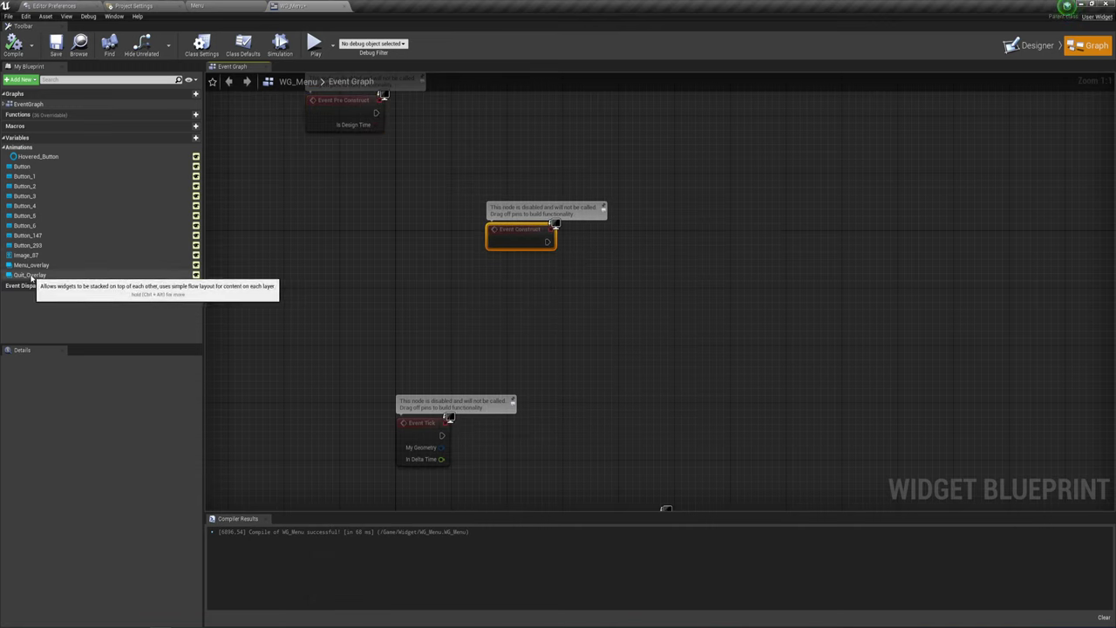
pyautogui.moveTo(31, 275)
pyautogui.mouseDown()
pyautogui.moveTo(573, 280)
pyautogui.moveTo(543, 280)
pyautogui.moveTo(621, 226)
pyautogui.mouseUp()
pyautogui.click(558, 282)
# Add a Set Visibility node for Quit_Overlay with In Visibility set to Hidden.
pyautogui.write('wi')
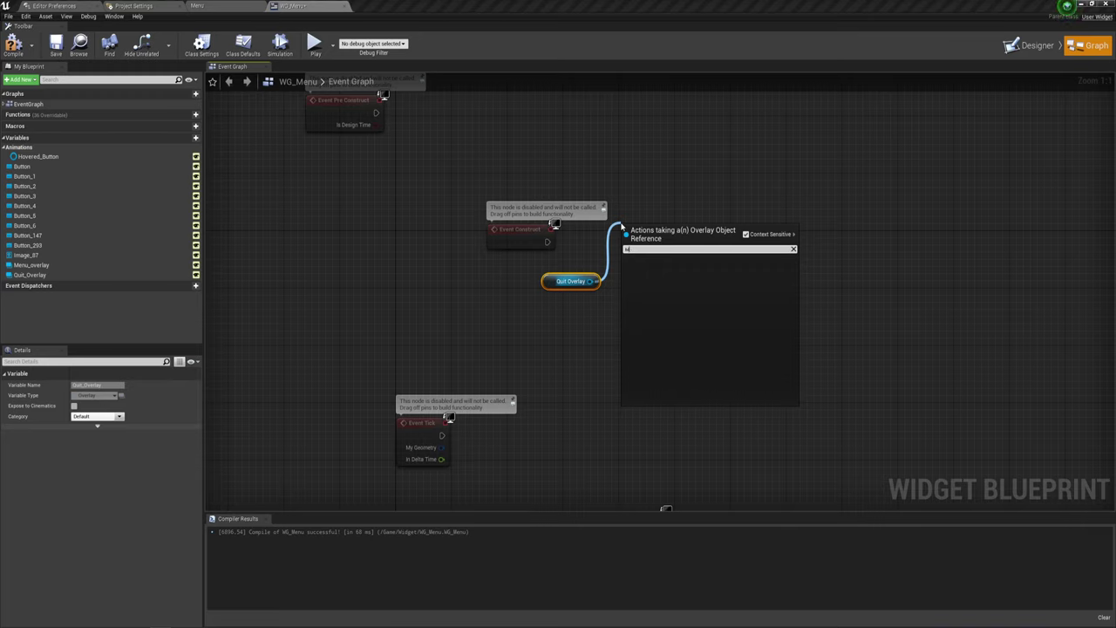
pyautogui.write('d')
pyautogui.press('BackSpace')
pyautogui.press('BackSpace')
pyautogui.press('BackSpace')
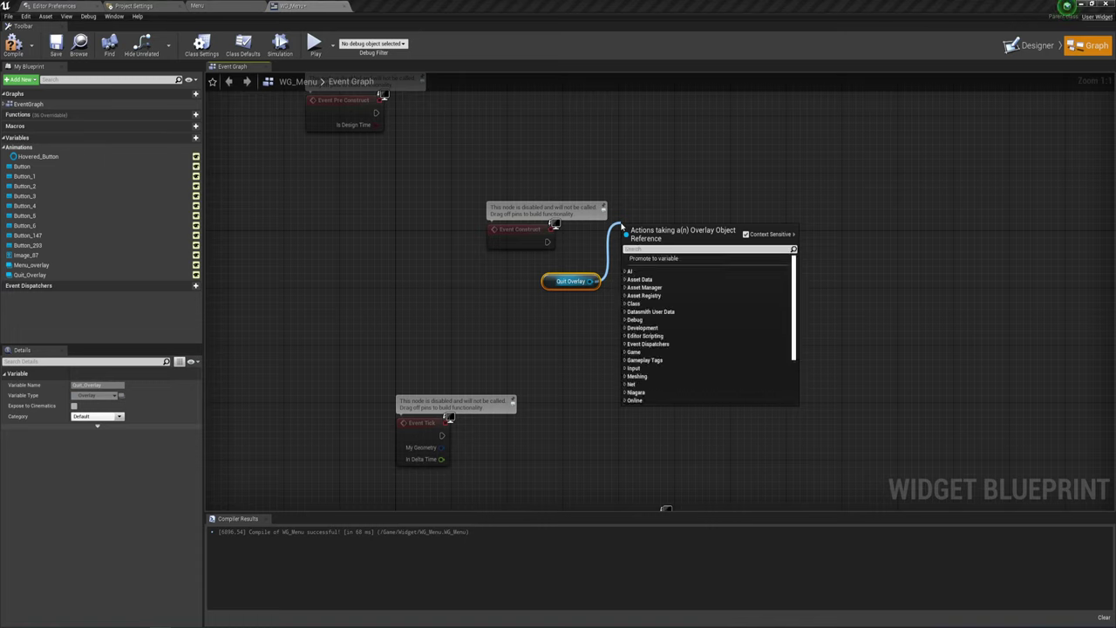
pyautogui.write('sey')
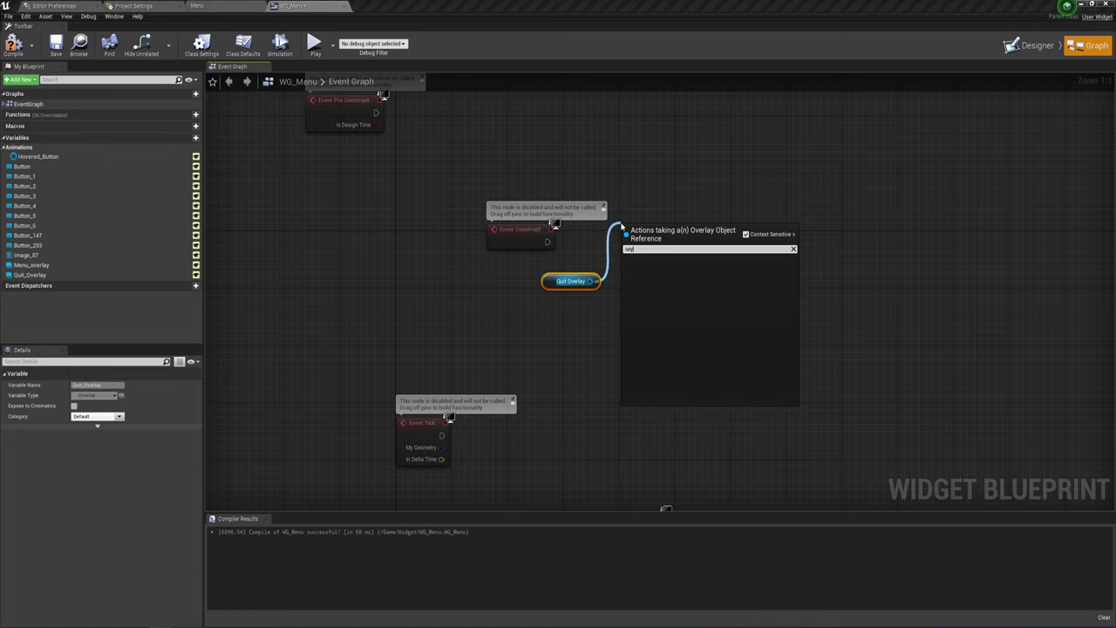
pyautogui.press('BackSpace')
pyautogui.write('t ')
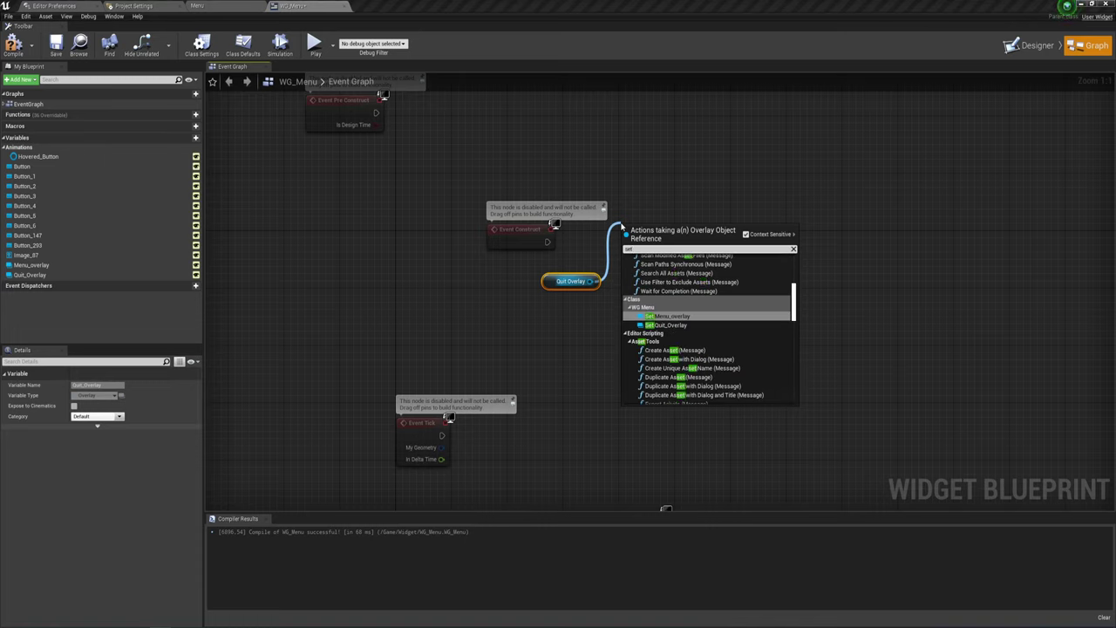
pyautogui.write('v')
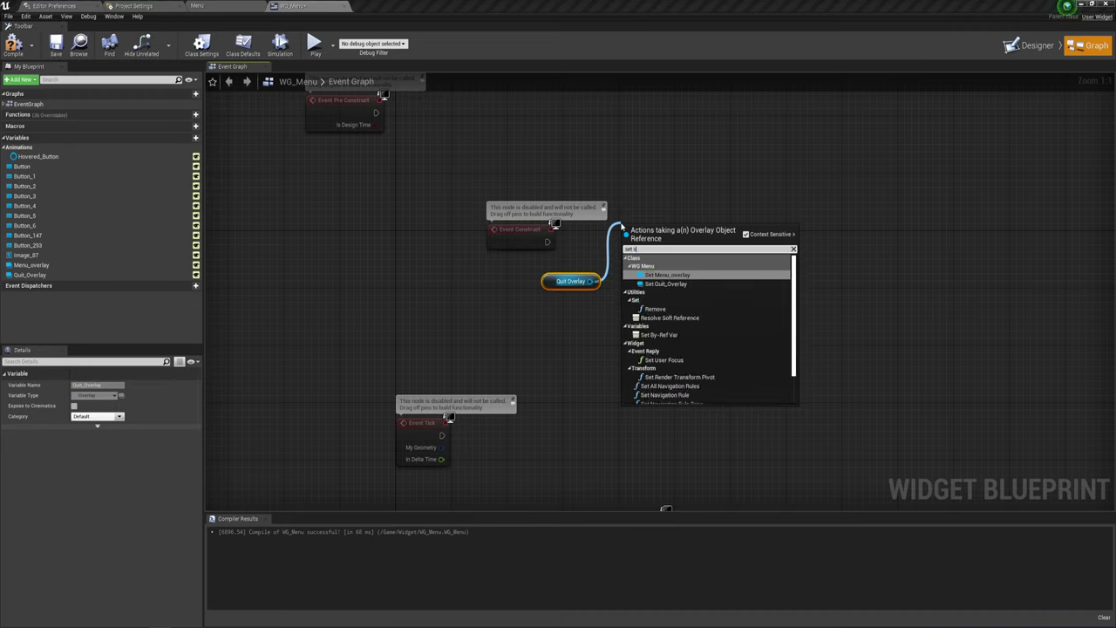
pyautogui.write('is')
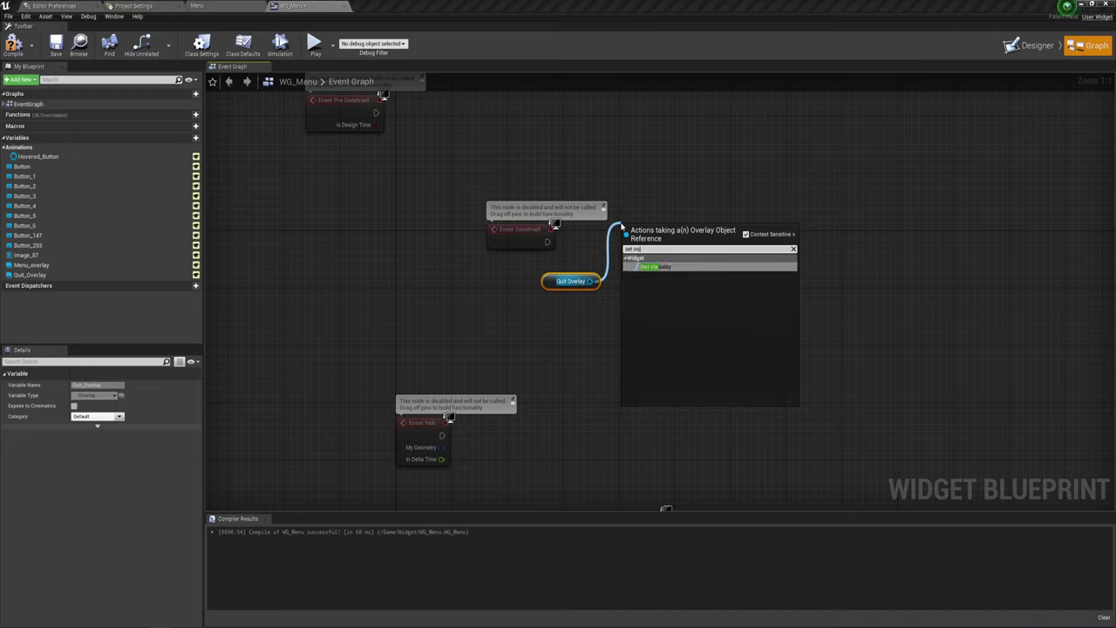
pyautogui.press('Return')
pyautogui.click(671, 281)
pyautogui.click(650, 305)
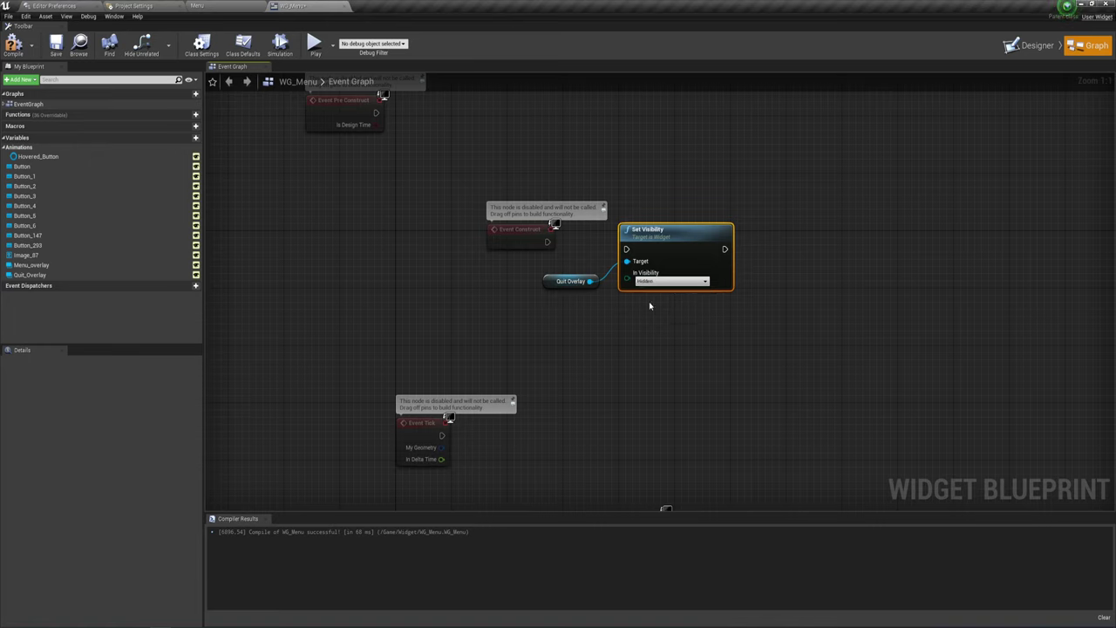
# Wire Event Construct into Set Visibility and tidy the nodes together.
pyautogui.moveTo(626, 250); pyautogui.dragTo(548, 241)
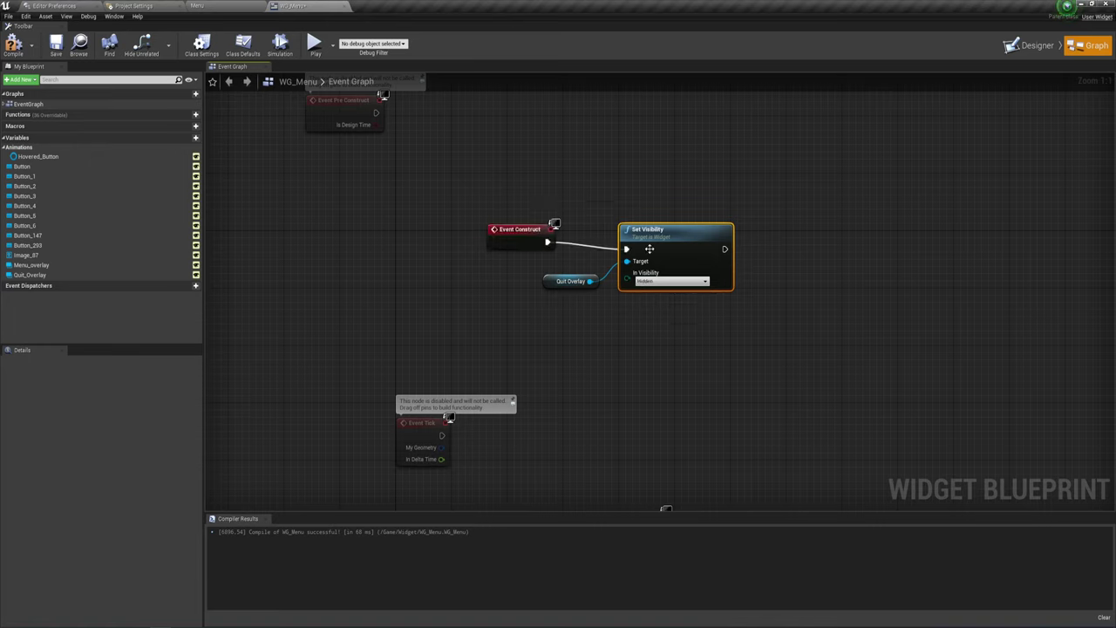
pyautogui.moveTo(650, 249); pyautogui.dragTo(649, 242)
pyautogui.moveTo(575, 318)
pyautogui.mouseDown()
pyautogui.moveTo(683, 211)
pyautogui.moveTo(654, 243)
pyautogui.mouseUp()
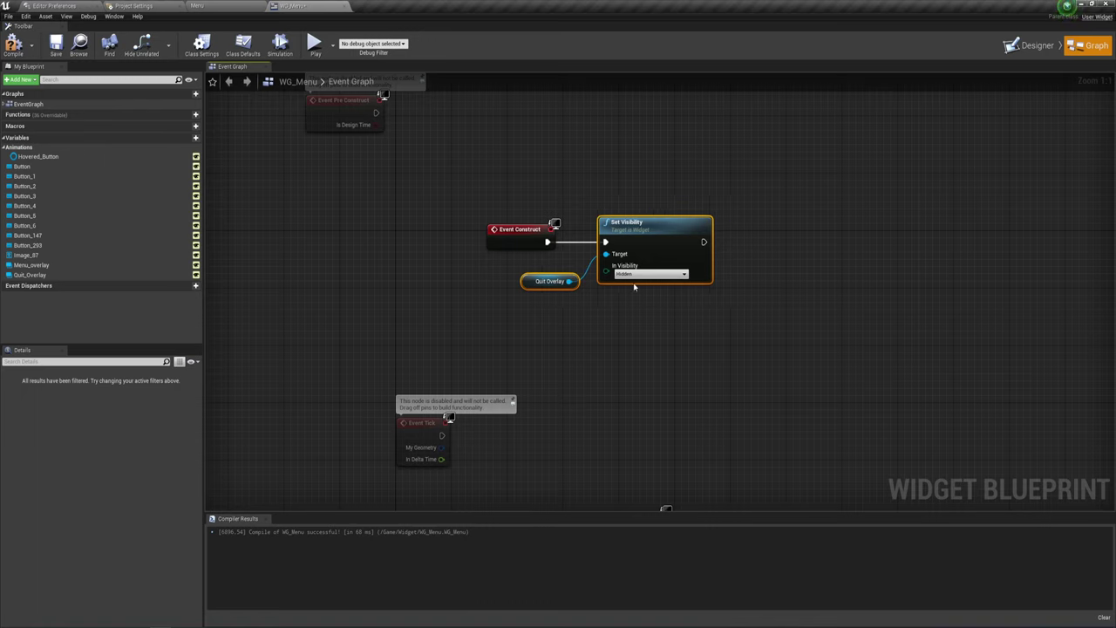
pyautogui.moveTo(594, 201); pyautogui.dragTo(604, 273)
pyautogui.moveTo(571, 198); pyautogui.dragTo(653, 308)
# Compile WG_Menu, play-test to confirm the quit dialog starts hidden, then return to Designer.
pyautogui.click(13, 44)
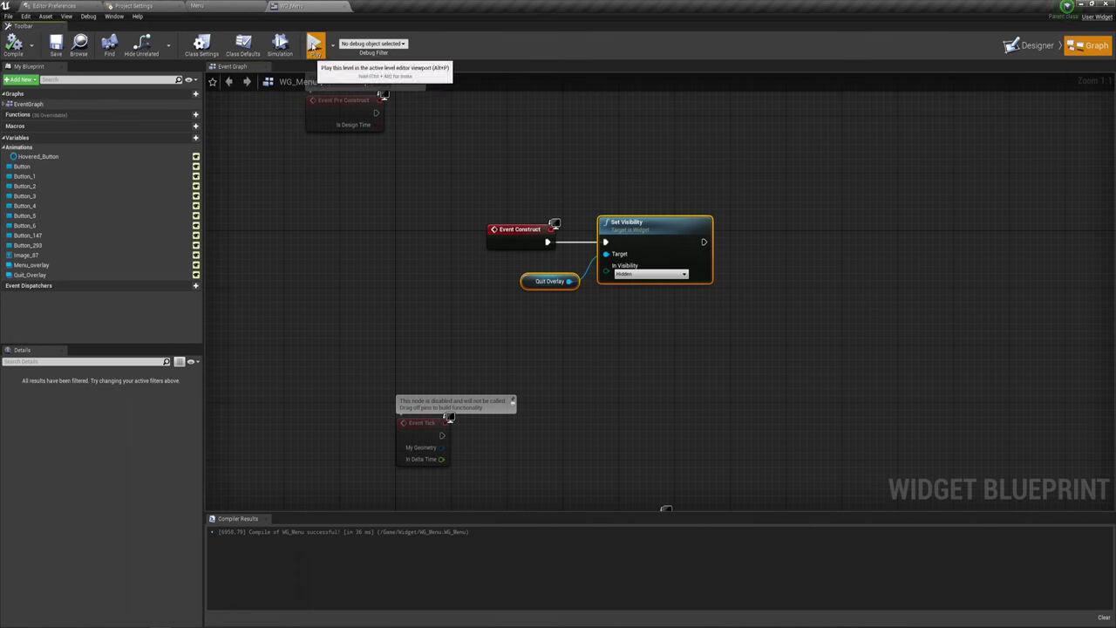
pyautogui.click(314, 44)
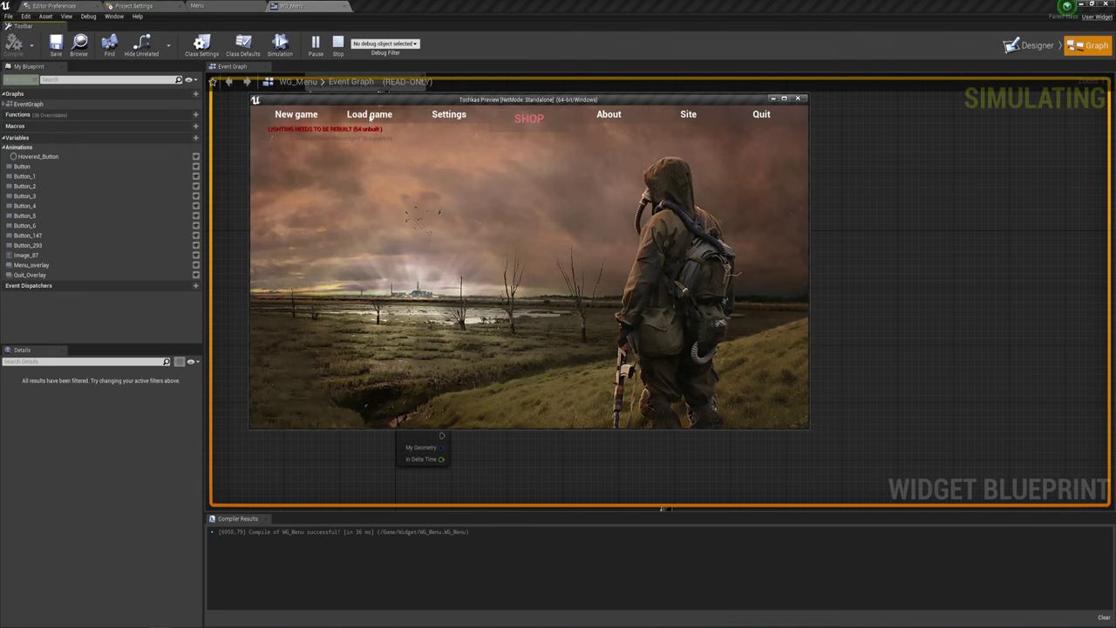
pyautogui.press('Escape')
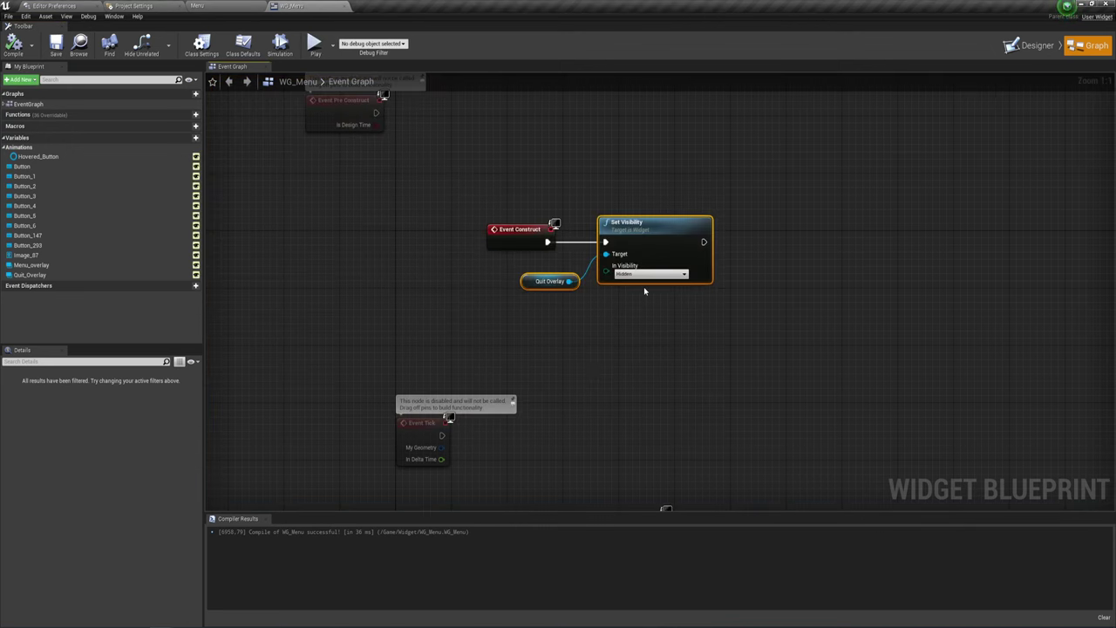
pyautogui.click(1033, 46)
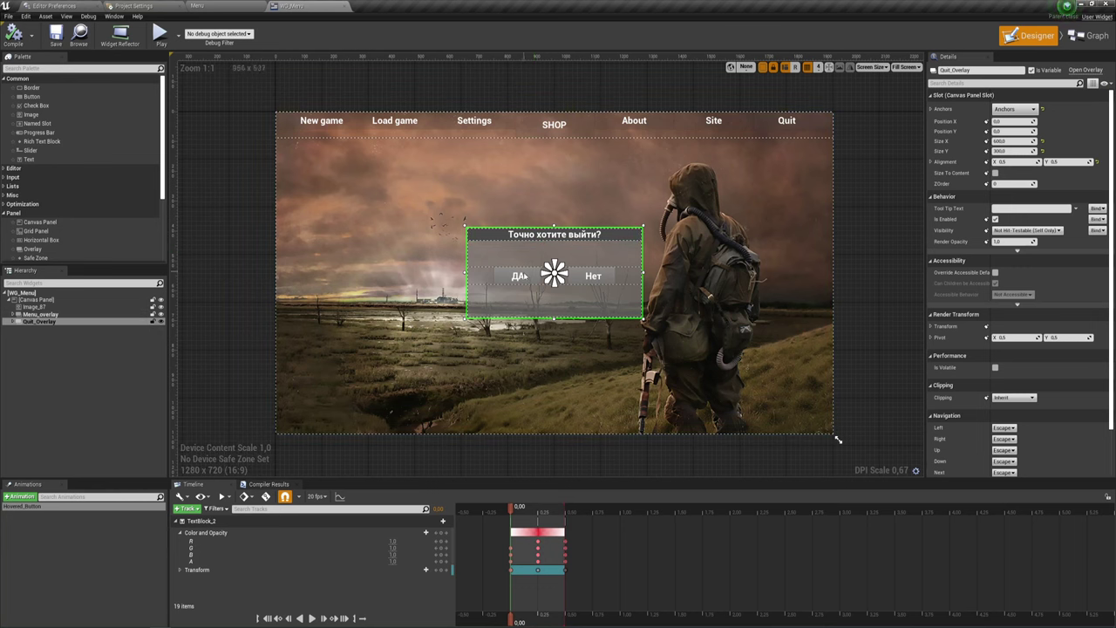
# Add a new Overlay to the menu, rename it Load_Overlay and tick Is Variable.
pyautogui.click(160, 322)
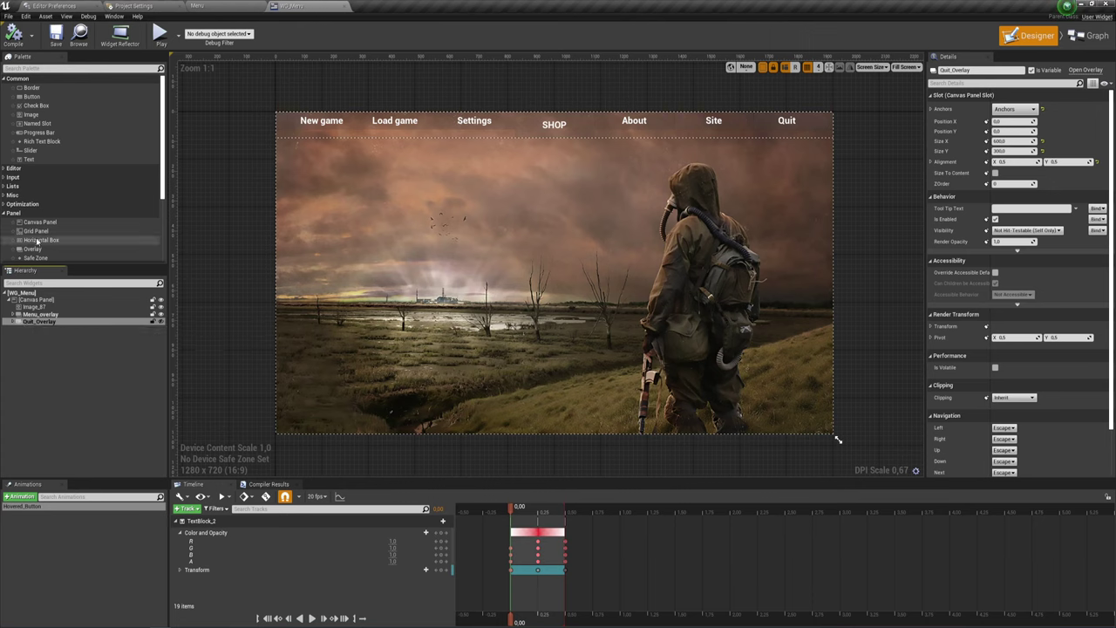
pyautogui.click(35, 249)
pyautogui.moveTo(39, 251); pyautogui.dragTo(37, 322)
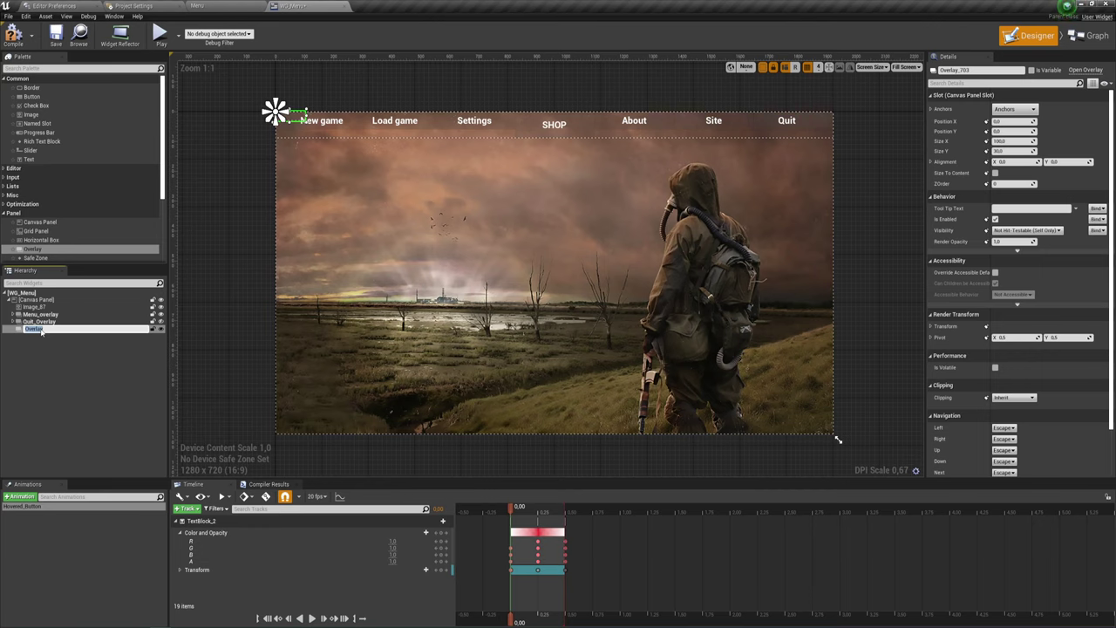
pyautogui.click(41, 332)
pyautogui.write('Lo')
pyautogui.write('ad')
pyautogui.write('_')
pyautogui.press('Return')
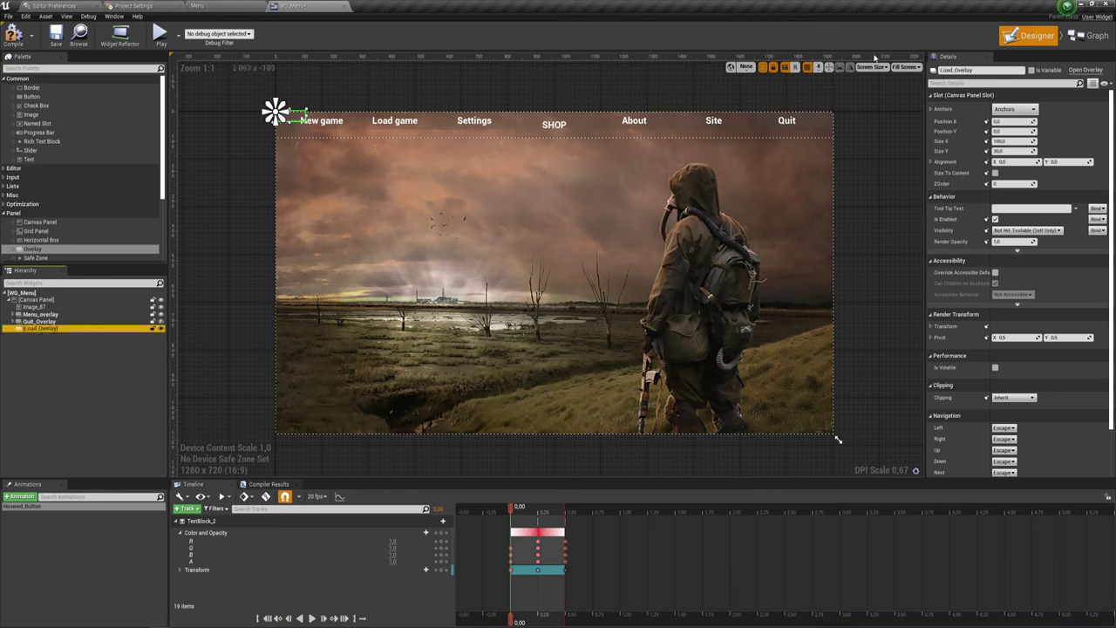
pyautogui.click(1032, 71)
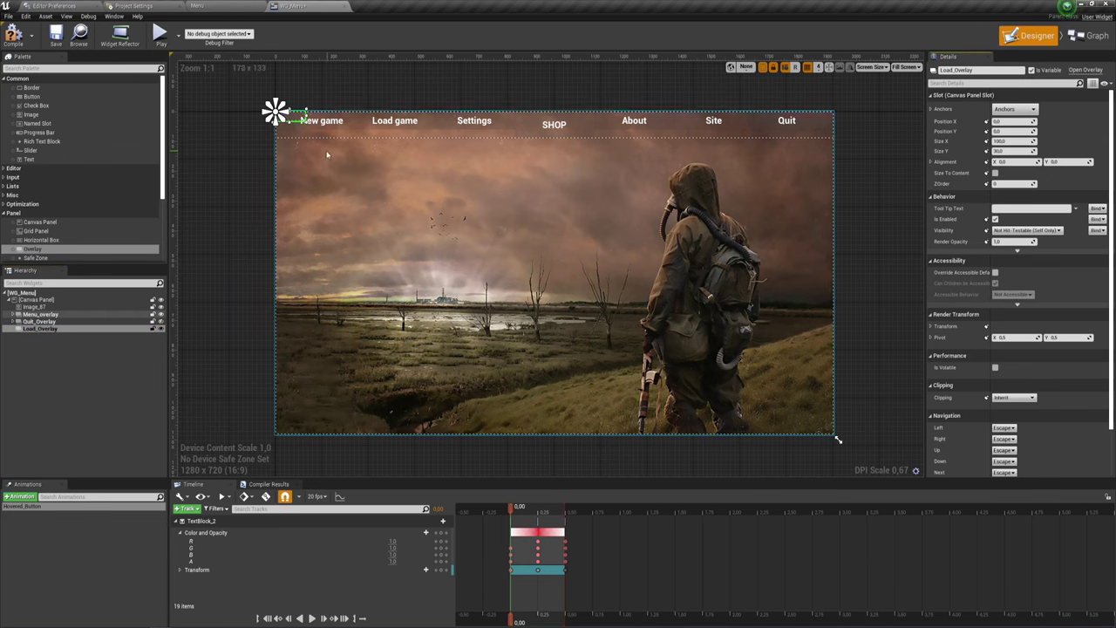
# Check that Load_Overlay appears as a variable in the Graph, then return to Designer.
pyautogui.click(38, 333)
pyautogui.click(39, 330)
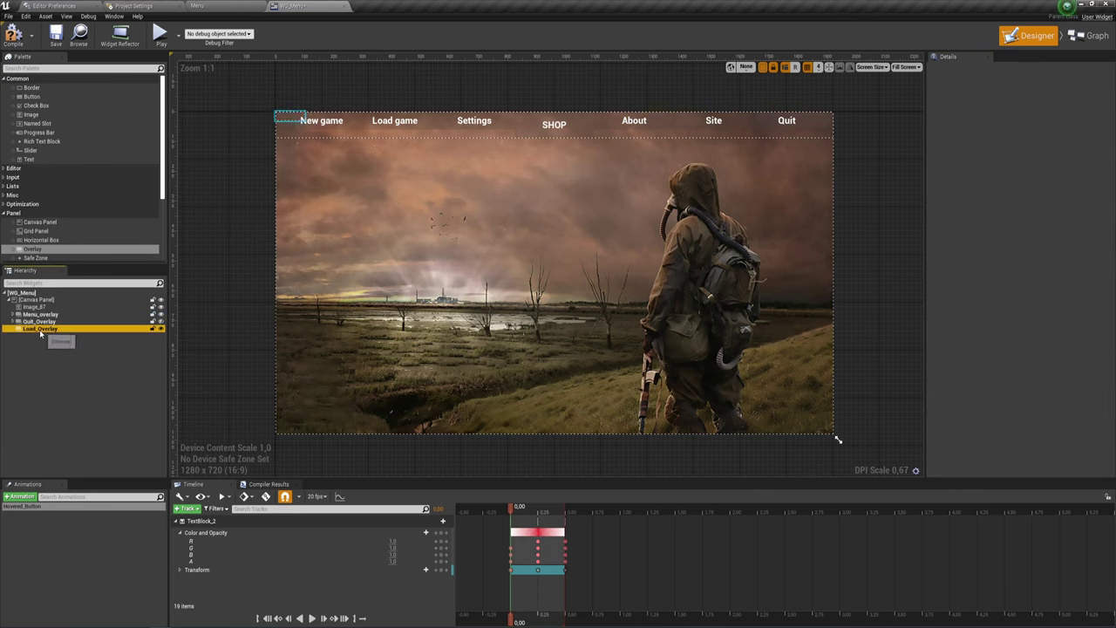
pyautogui.click(1077, 37)
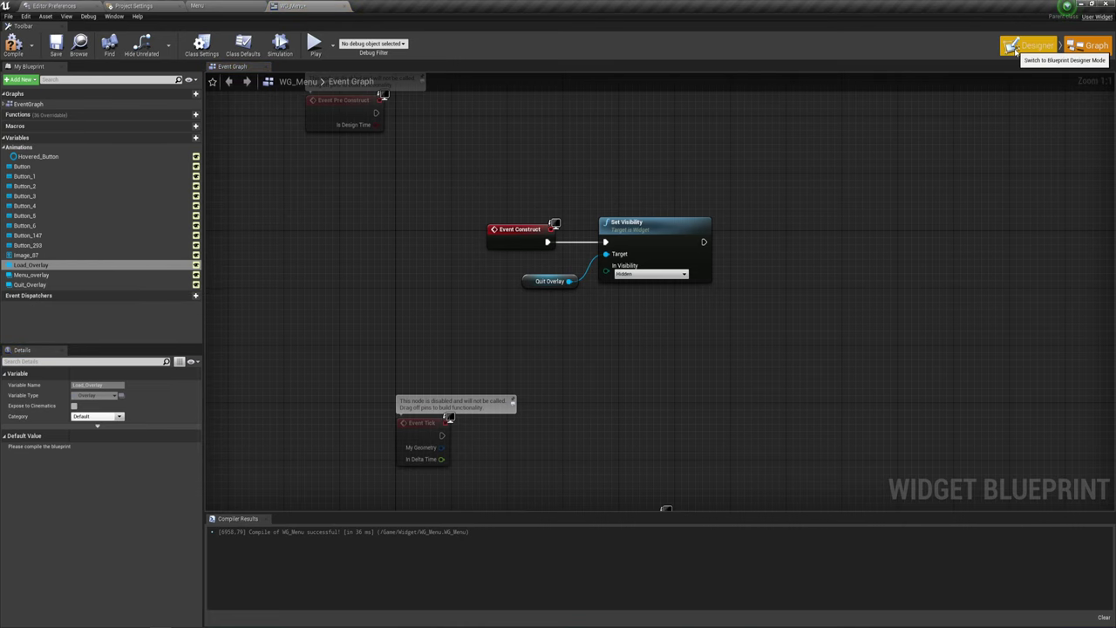
pyautogui.click(1031, 45)
pyautogui.click(1076, 42)
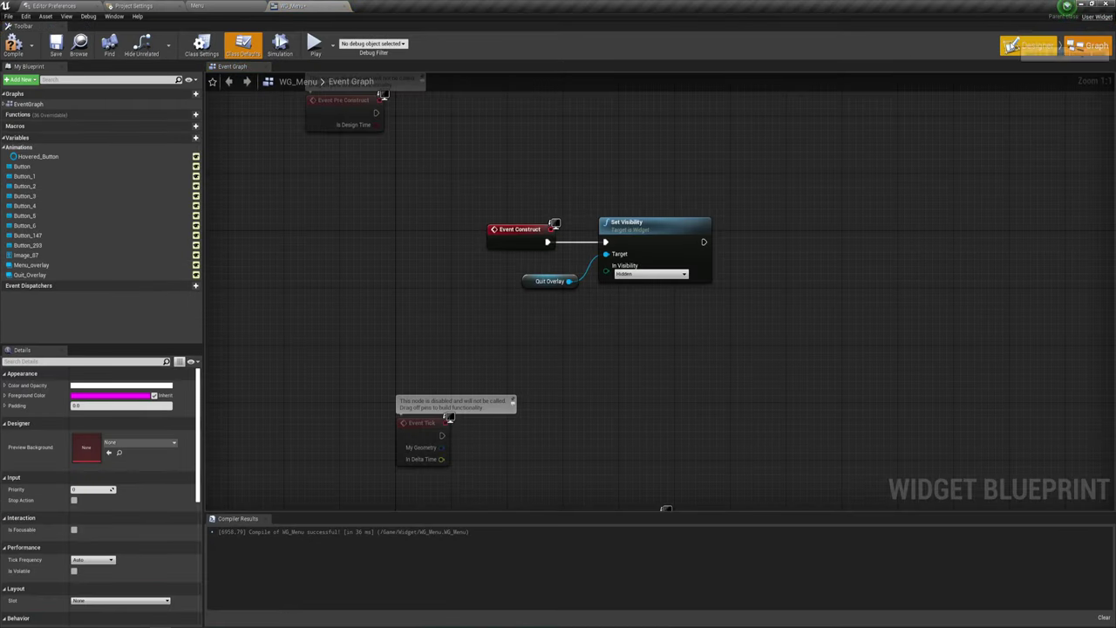
pyautogui.click(1033, 46)
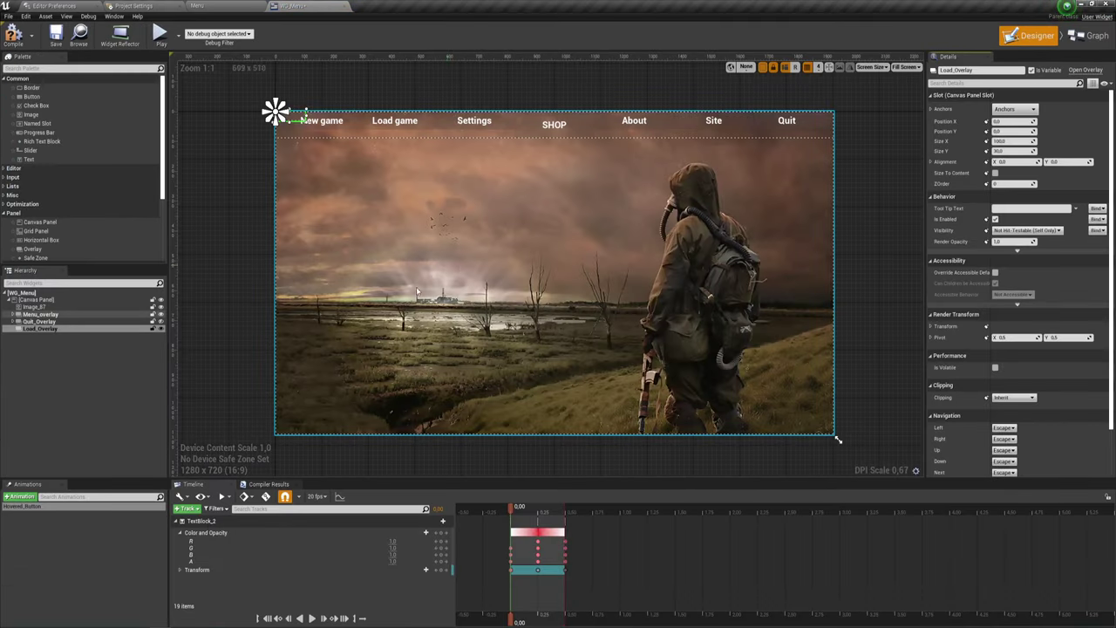
# Anchor Load_Overlay to the screen centre with 0.5 alignment.
pyautogui.click(44, 329)
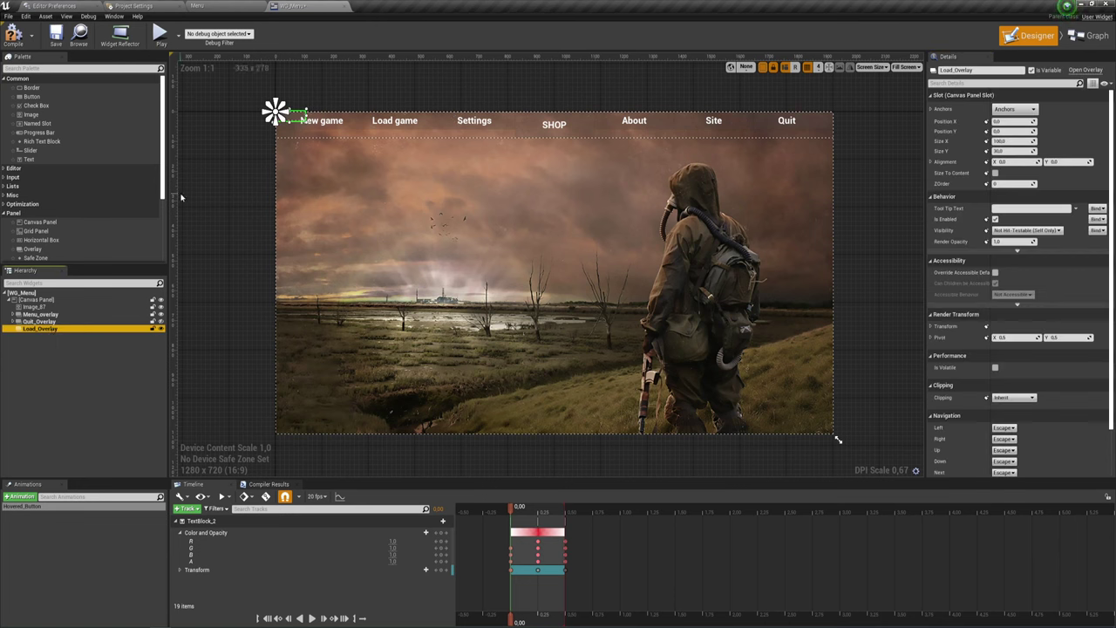
pyautogui.click(1014, 109)
pyautogui.click(1036, 157)
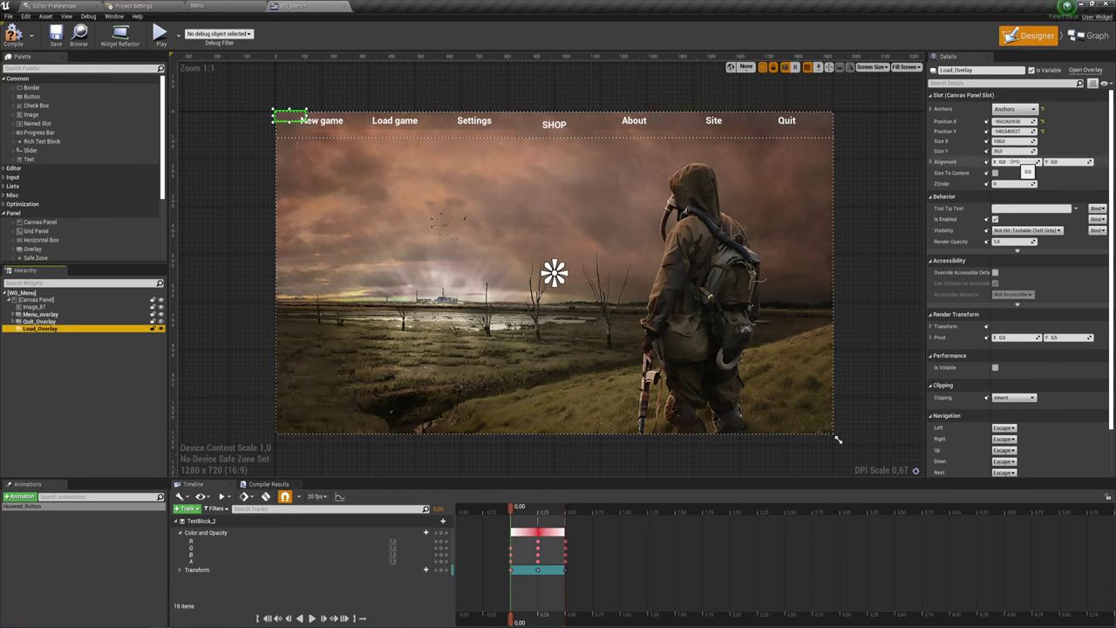
pyautogui.click(1011, 162)
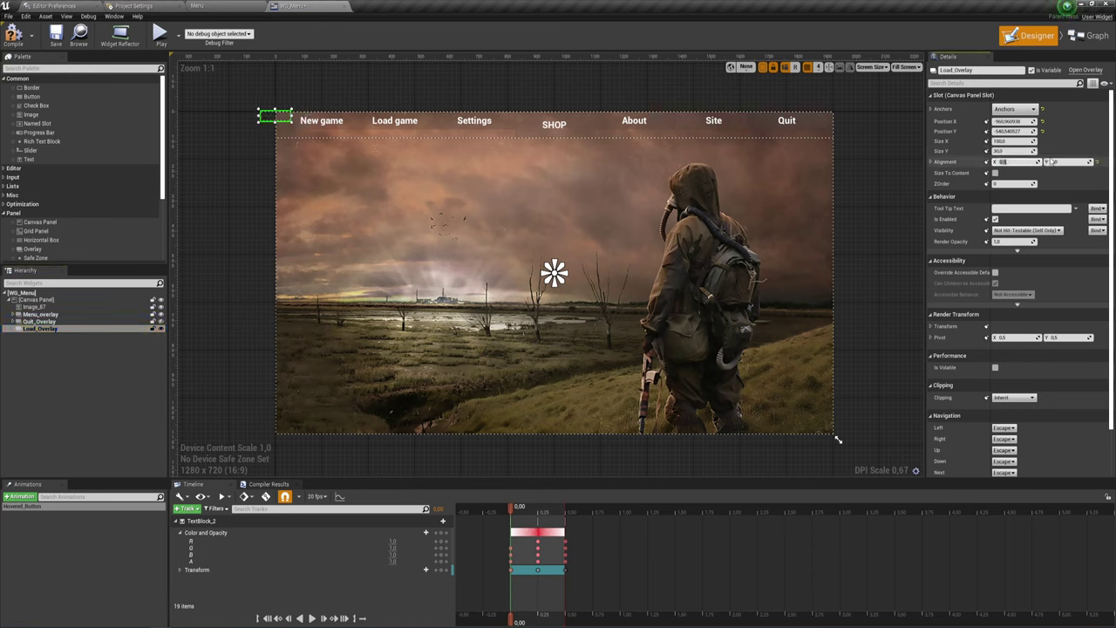
pyautogui.click(1055, 162)
pyautogui.write('0.5')
pyautogui.press('Return')
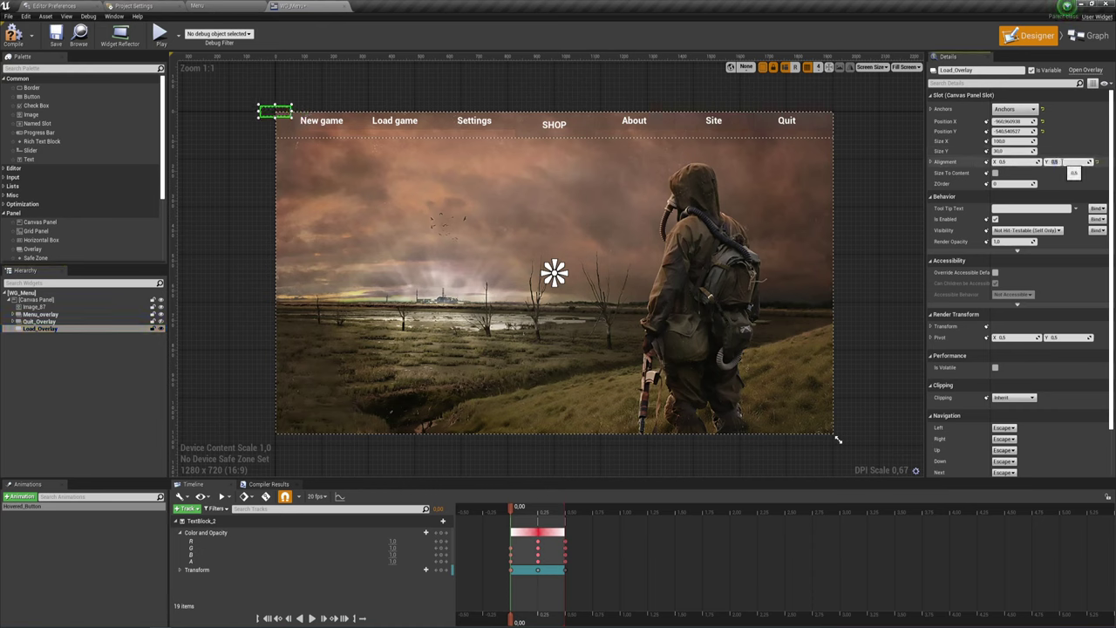
# Set Load_Overlay's position to 0,0 and enlarge it to about 1641 by 842.
pyautogui.click(1011, 121)
pyautogui.write('0')
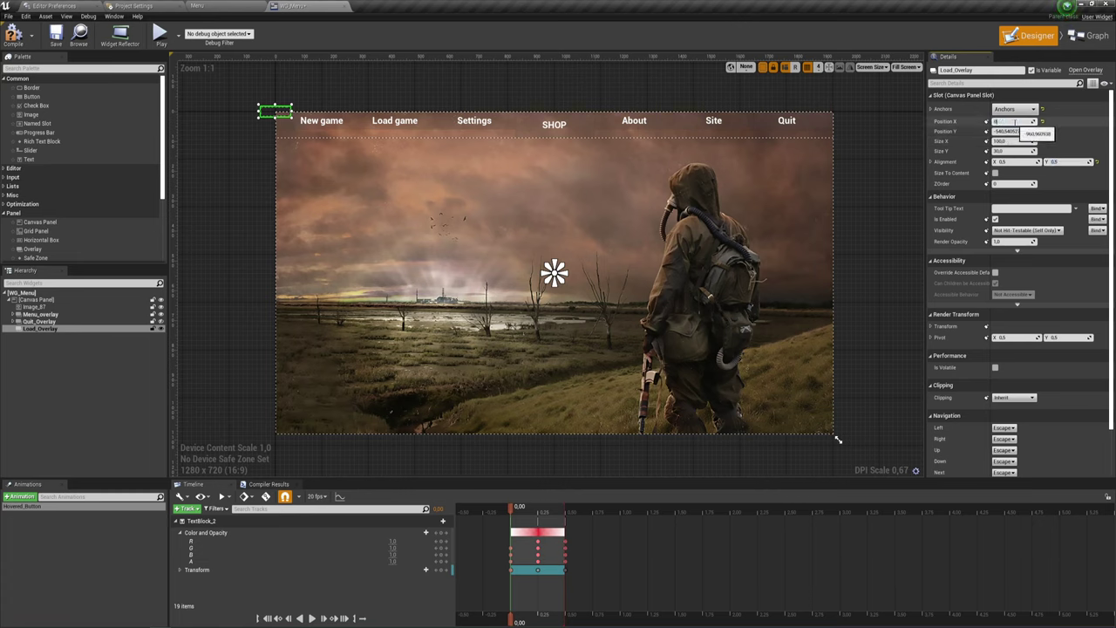
pyautogui.press('Tab')
pyautogui.write('0')
pyautogui.press('Tab')
pyautogui.write('800')
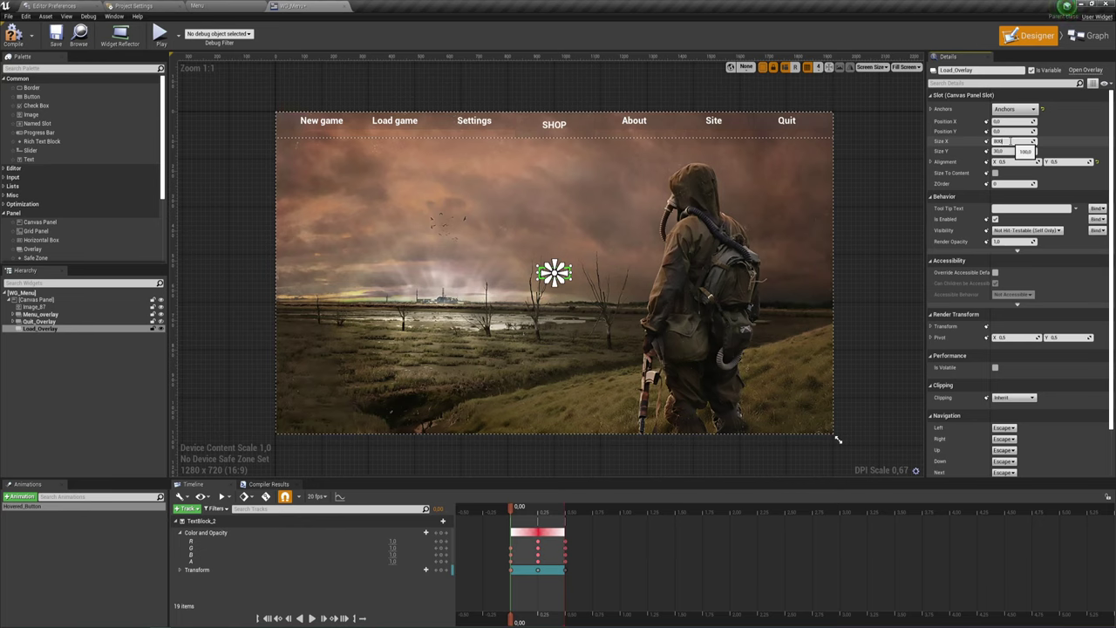
pyautogui.click(1015, 150)
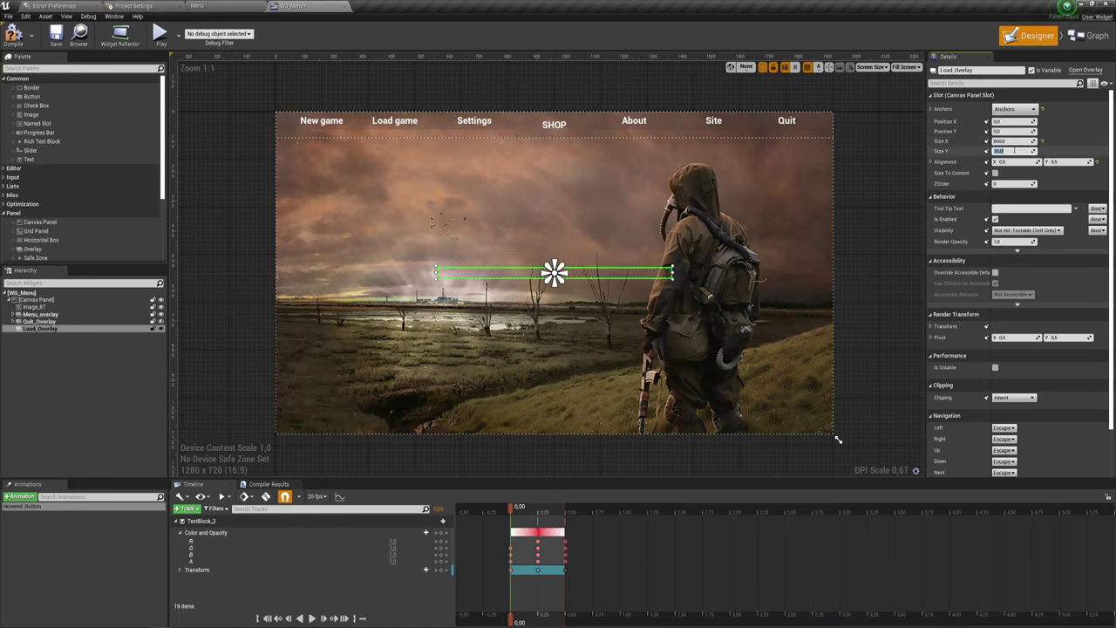
pyautogui.write('640')
pyautogui.press('Return')
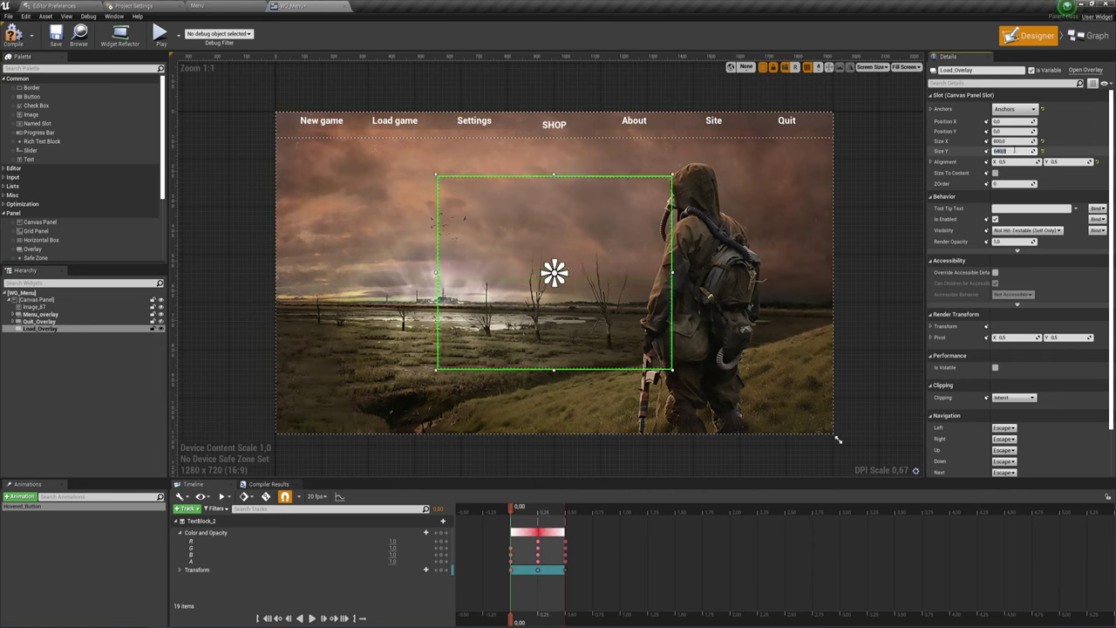
pyautogui.moveTo(1015, 149); pyautogui.dragTo(1046, 150)
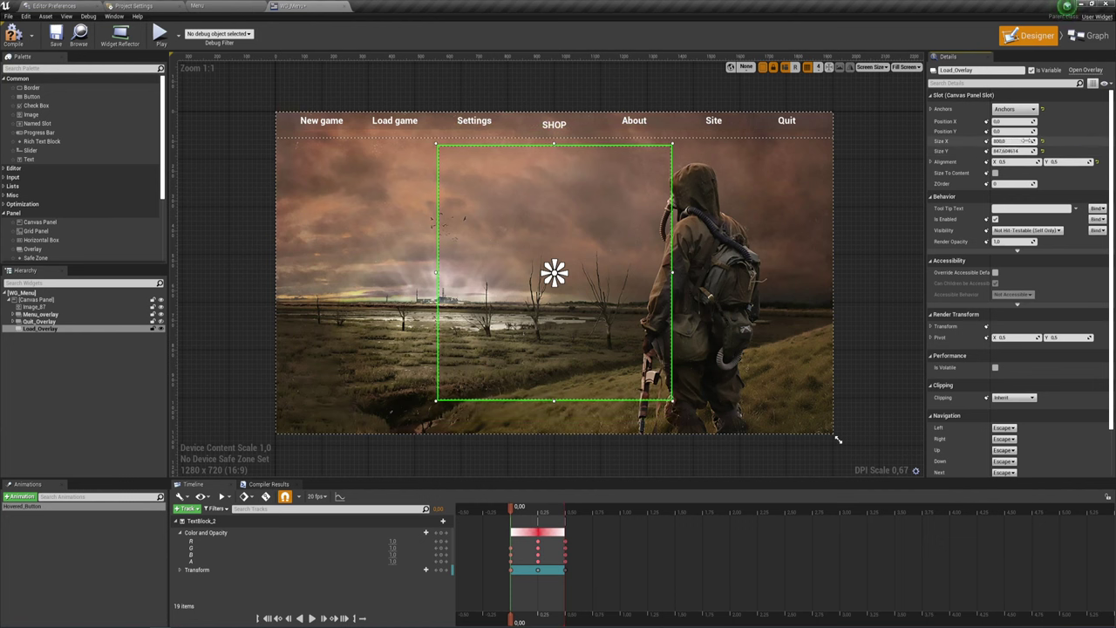
pyautogui.moveTo(1015, 141)
pyautogui.mouseDown()
pyautogui.moveTo(1072, 140)
pyautogui.moveTo(1011, 141)
pyautogui.mouseUp()
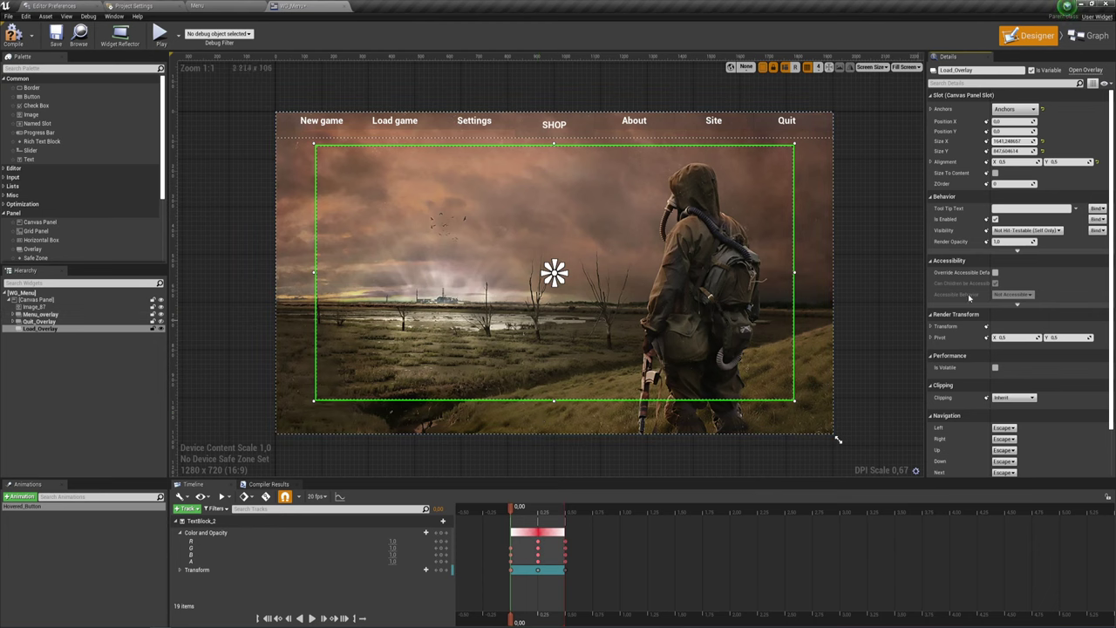
# Raise the panel slightly by setting vertical alignment to 0.45.
pyautogui.moveTo(975, 164)
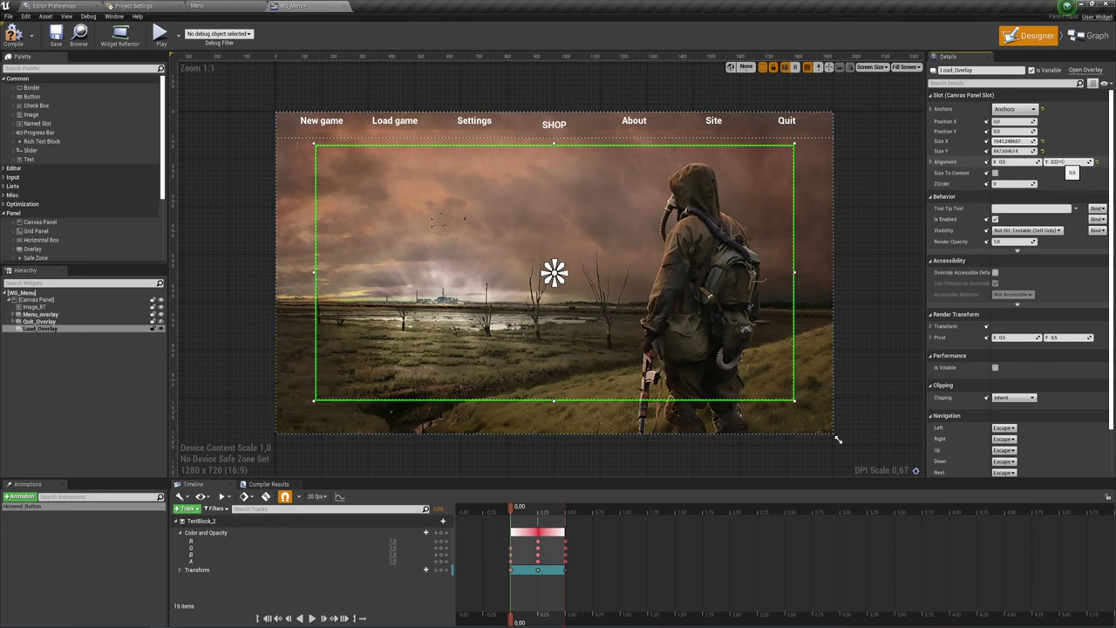
pyautogui.moveTo(1065, 163)
pyautogui.mouseDown()
pyautogui.moveTo(1086, 162)
pyautogui.moveTo(1068, 162)
pyautogui.mouseUp()
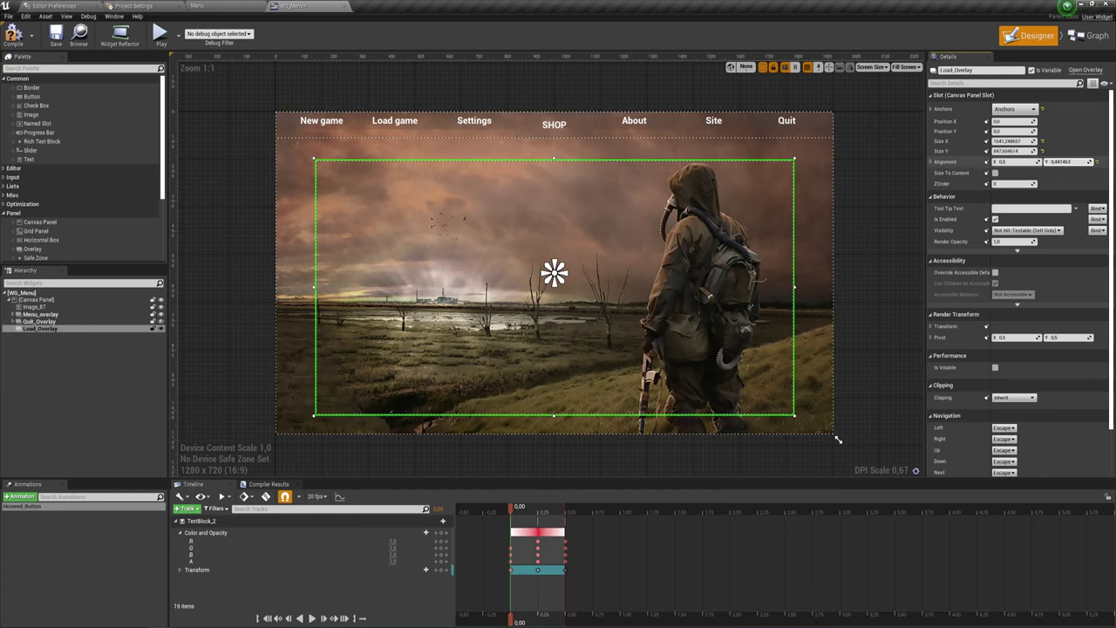
pyautogui.click(1064, 163)
pyautogui.write('0.')
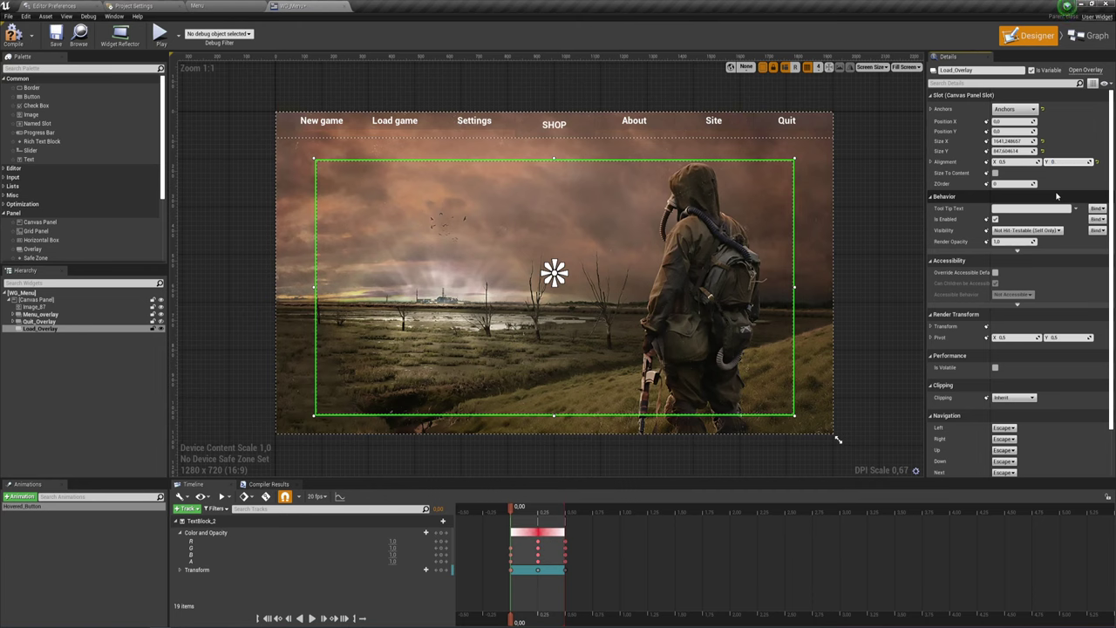
pyautogui.write('45')
pyautogui.press('Return')
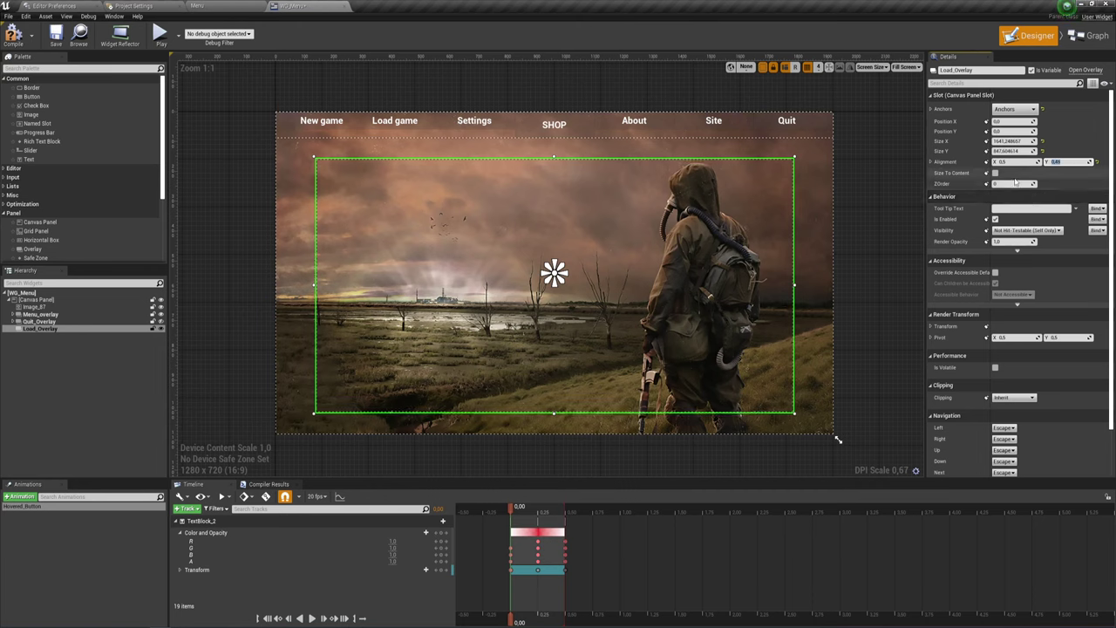
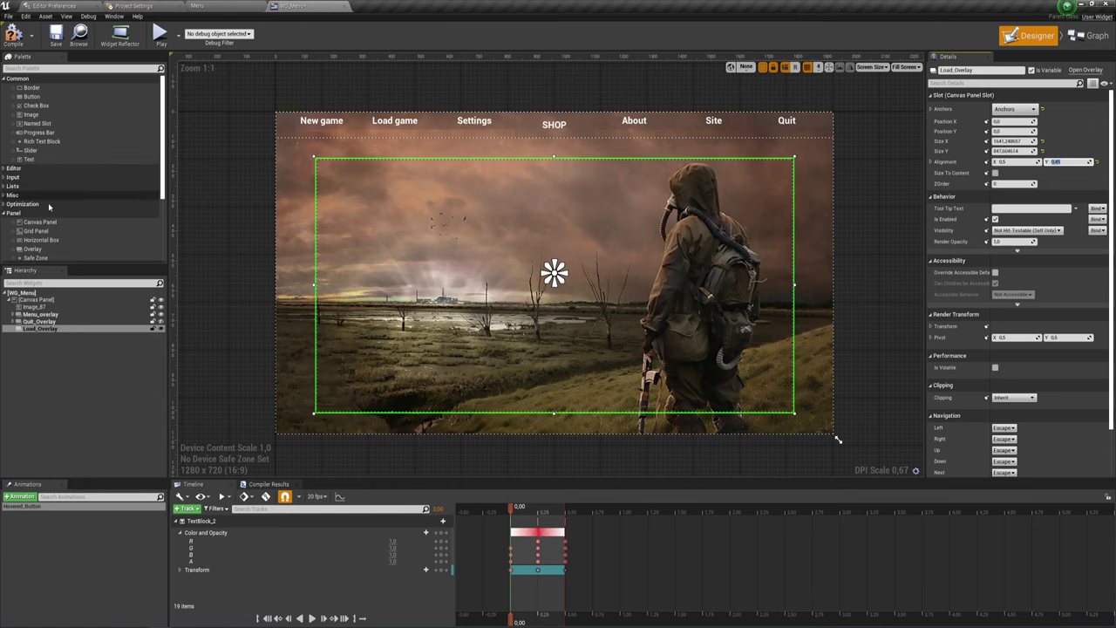
# Add a Canvas Panel under Load_Overlay, a Border inside it, and two Canvas Panels in the Border.
pyautogui.scroll(-2, 39, 241)
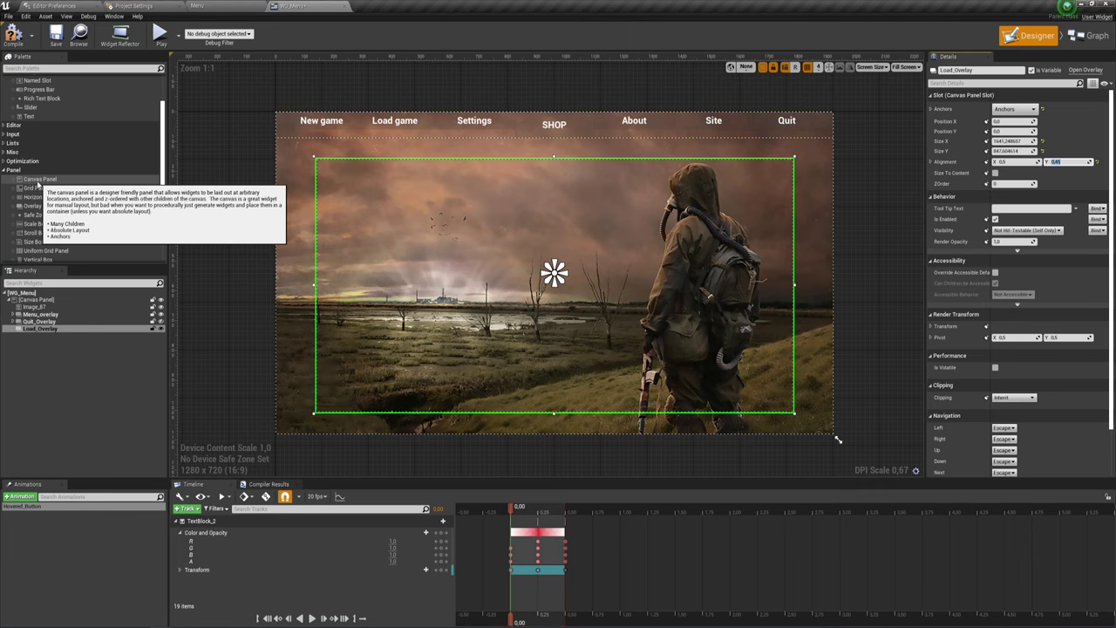
pyautogui.moveTo(39, 183); pyautogui.dragTo(44, 336)
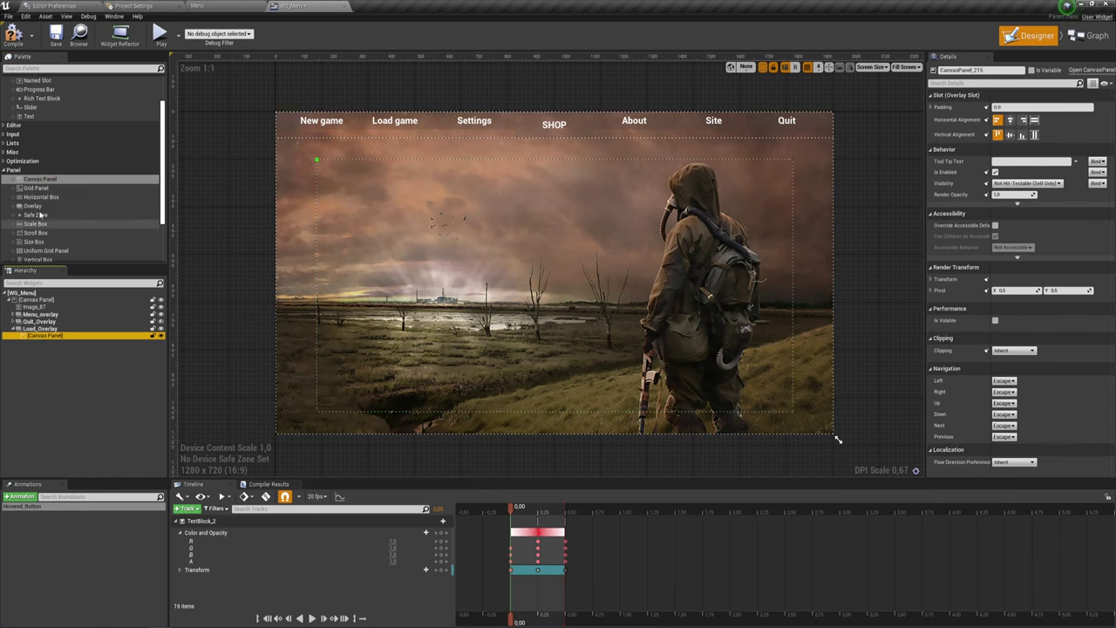
pyautogui.scroll(2, 39, 131)
pyautogui.click(38, 89)
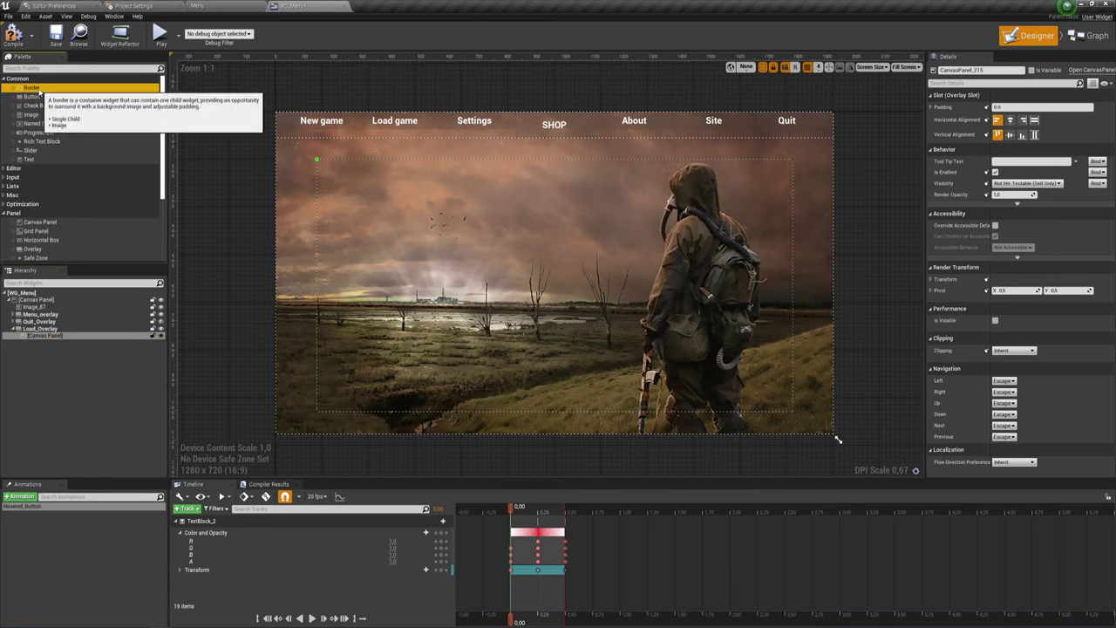
pyautogui.moveTo(39, 89); pyautogui.dragTo(49, 336)
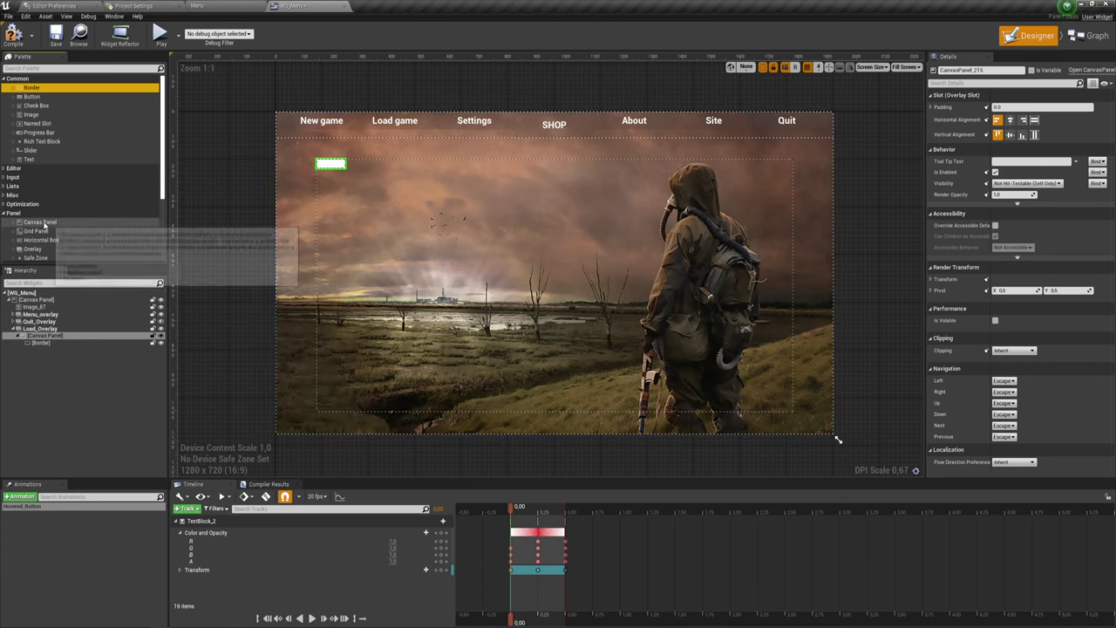
pyautogui.moveTo(40, 221); pyautogui.dragTo(47, 345)
pyautogui.moveTo(41, 223); pyautogui.dragTo(45, 350)
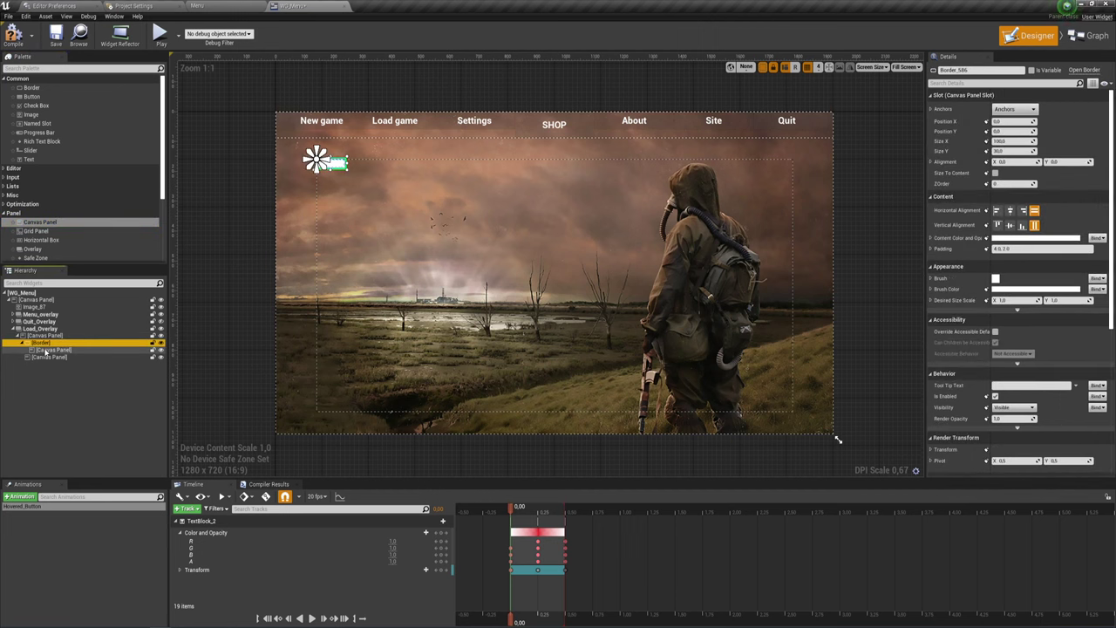
# Delete the duplicate Canvas Panel inside the Border.
pyautogui.click(46, 349)
pyautogui.click(41, 357)
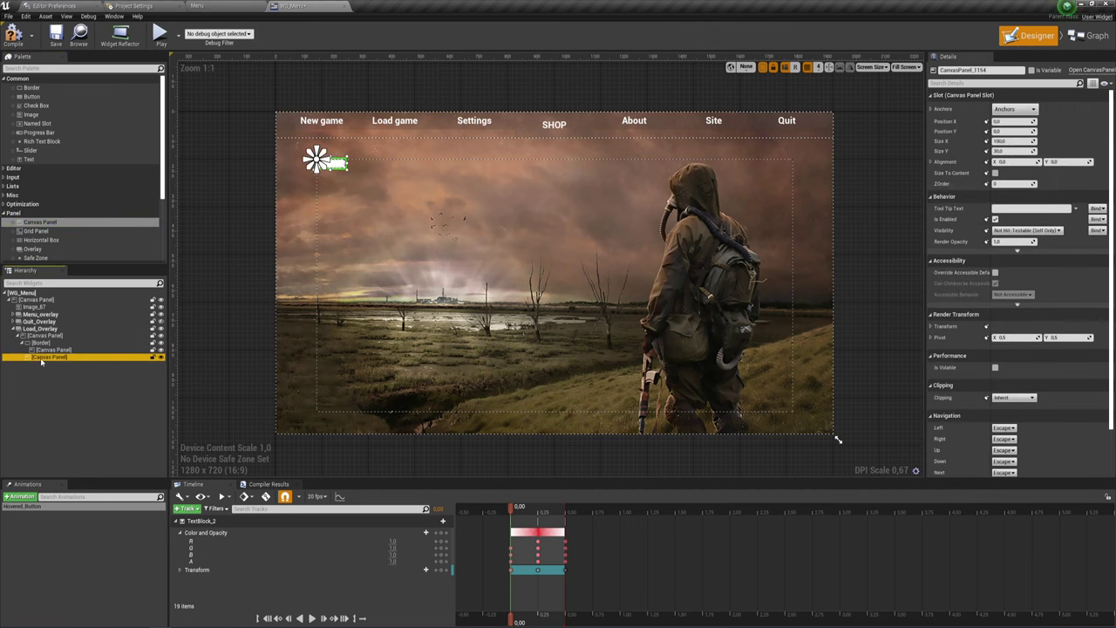
pyautogui.press('Delete')
pyautogui.click(46, 350)
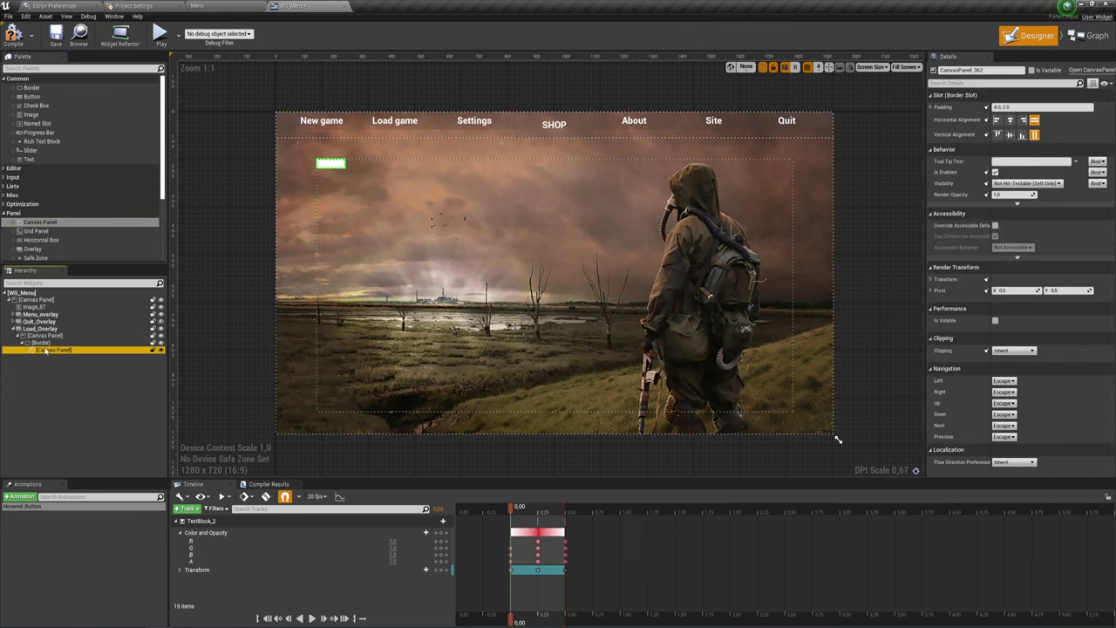
pyautogui.click(46, 344)
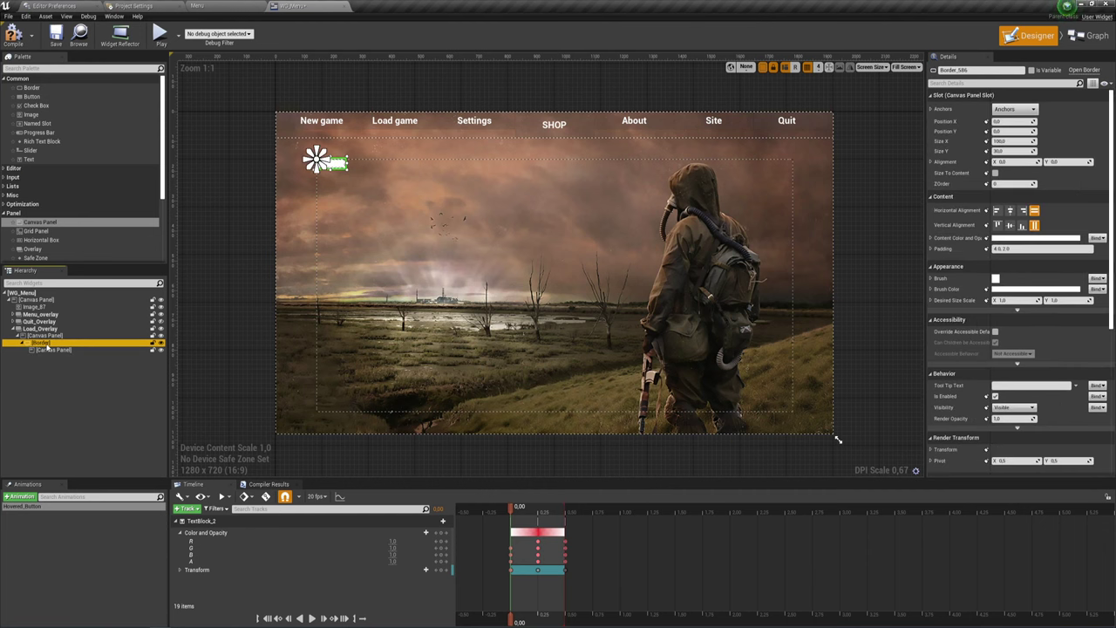
pyautogui.click(1014, 109)
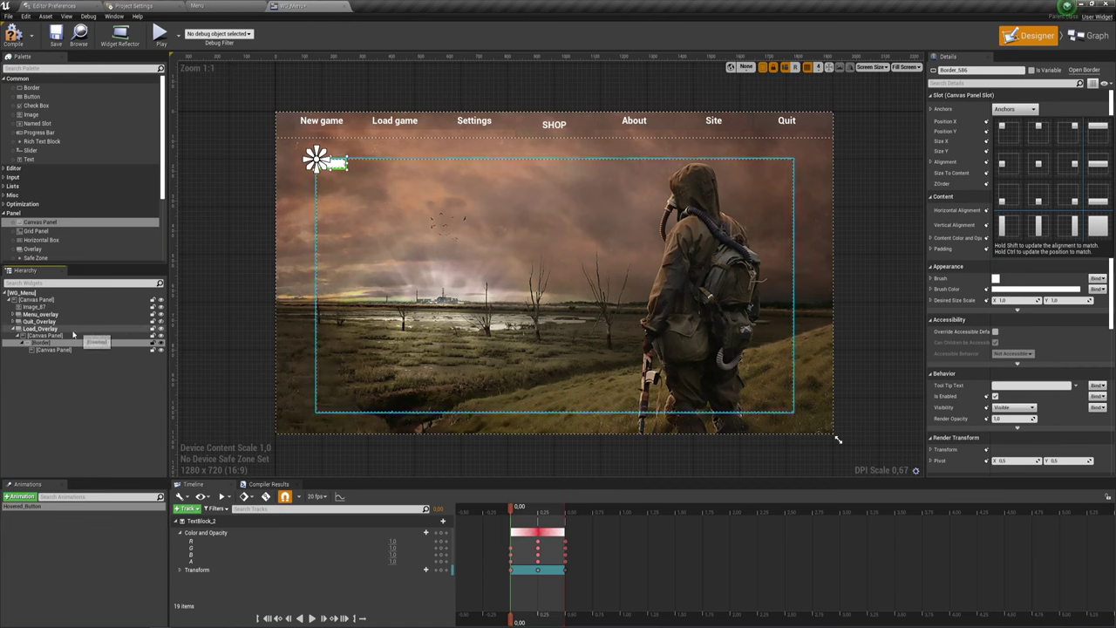
# Set the Load_Overlay Canvas Panel to fill horizontally, then align it to the top.
pyautogui.click(44, 335)
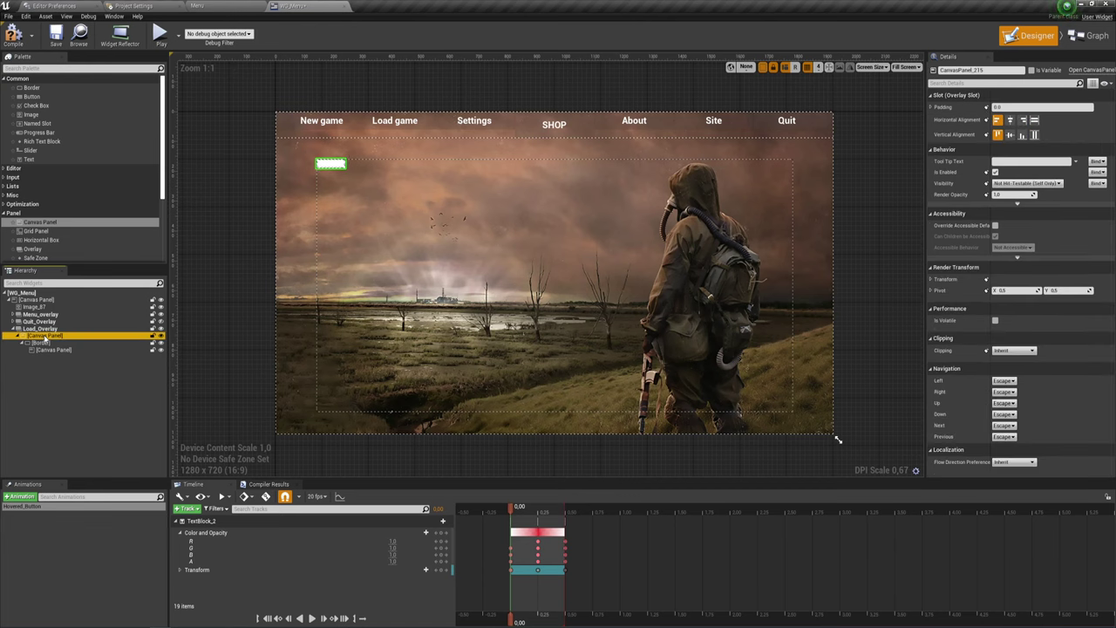
pyautogui.click(1034, 119)
pyautogui.click(1034, 134)
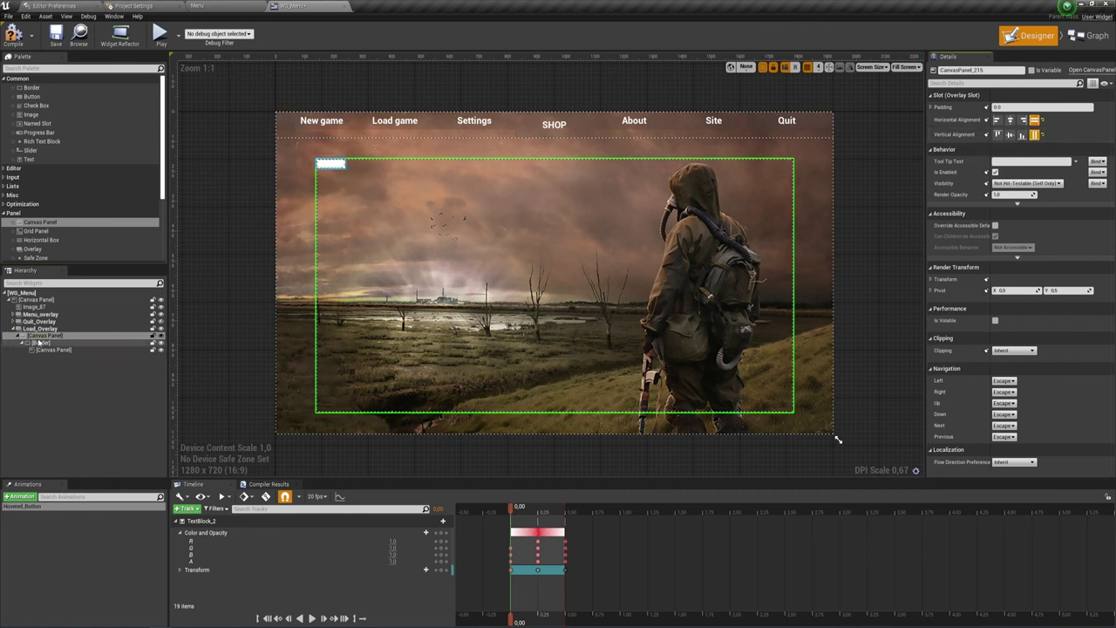
pyautogui.click(998, 135)
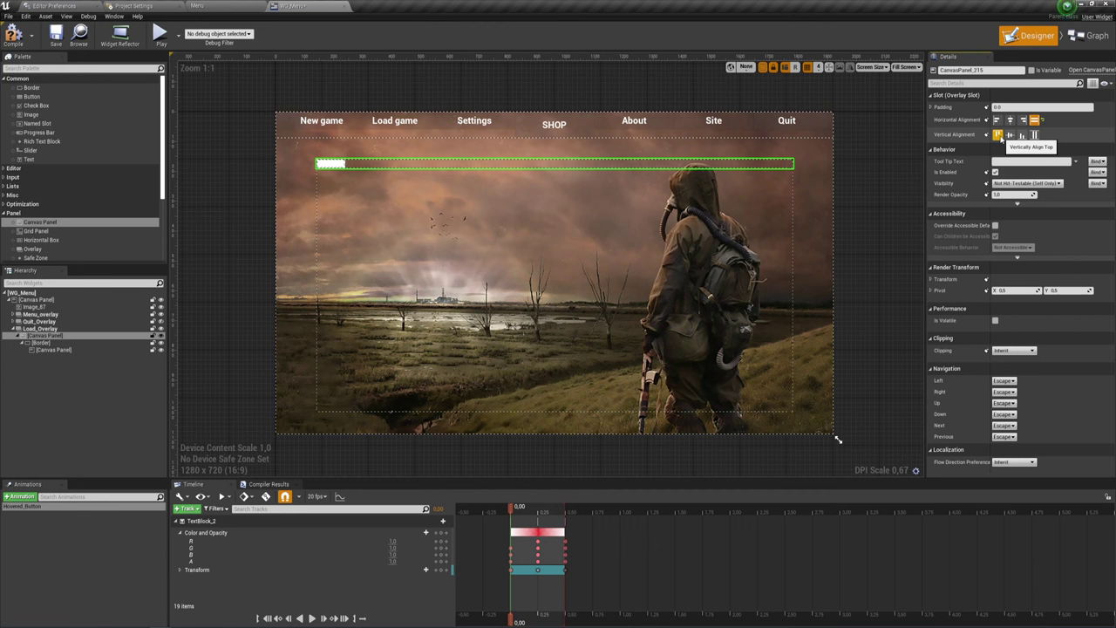
# Anchor the Border with the full-stretch preset so it fills its parent panel.
pyautogui.click(40, 342)
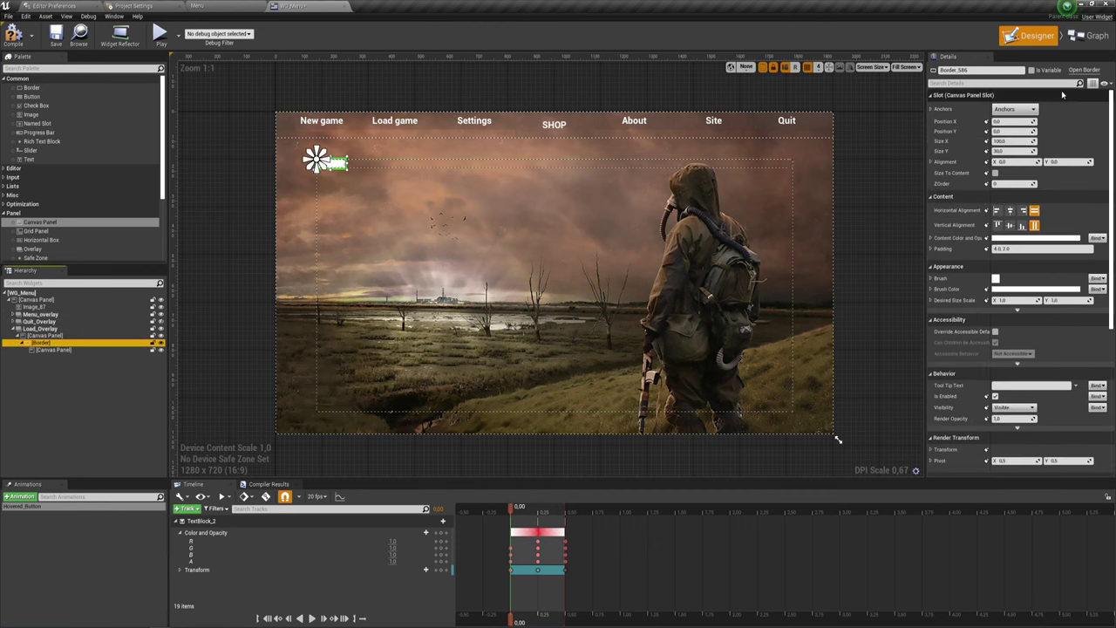
pyautogui.click(1014, 109)
pyautogui.click(1015, 109)
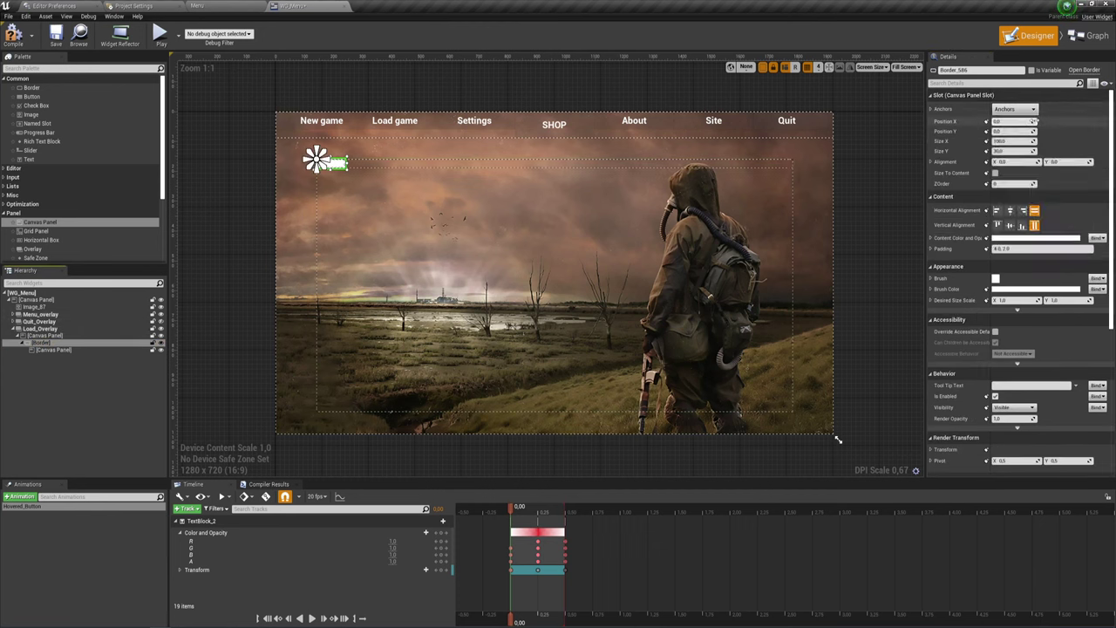
pyautogui.click(1014, 109)
pyautogui.click(1098, 225)
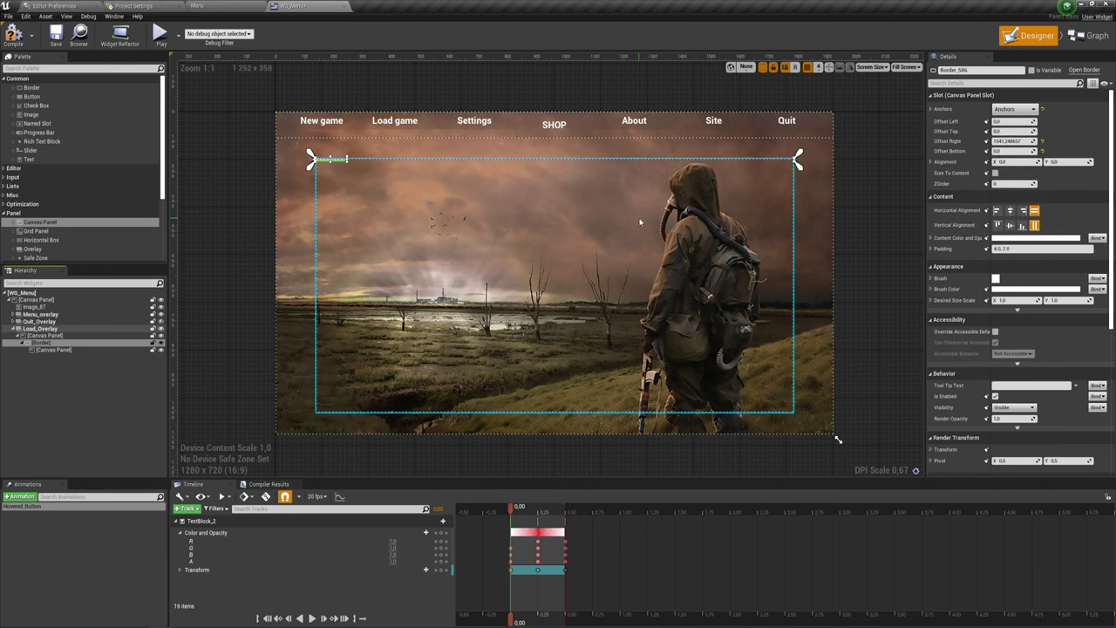
pyautogui.click(60, 351)
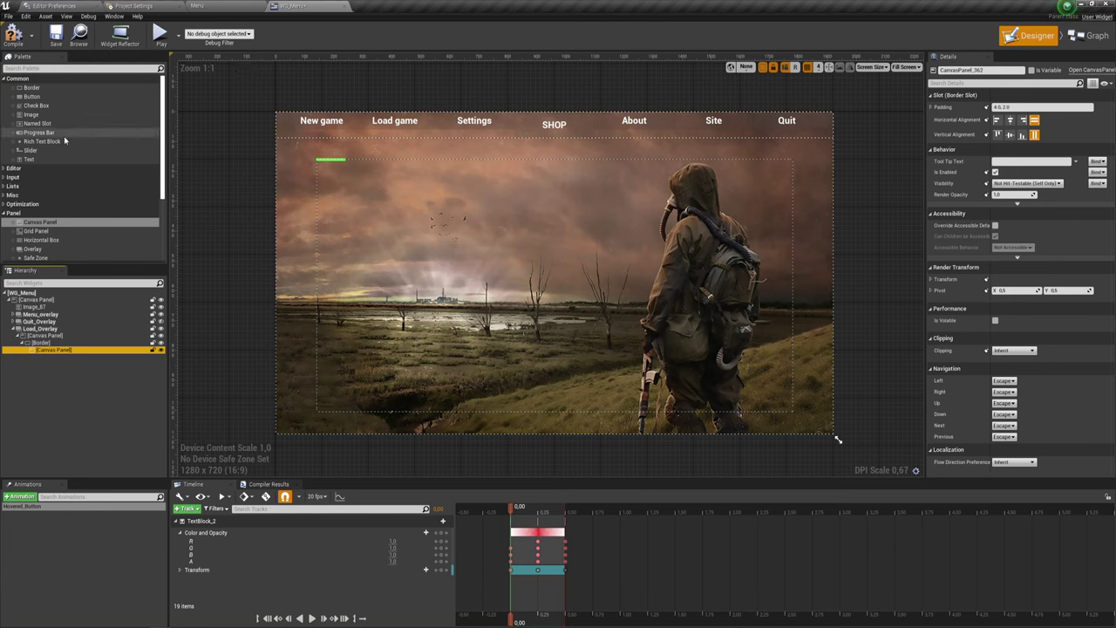
# Add a Text Block inside the inner Canvas Panel.
pyautogui.moveTo(53, 159)
pyautogui.mouseDown()
pyautogui.moveTo(74, 376)
pyautogui.moveTo(61, 352)
pyautogui.mouseUp()
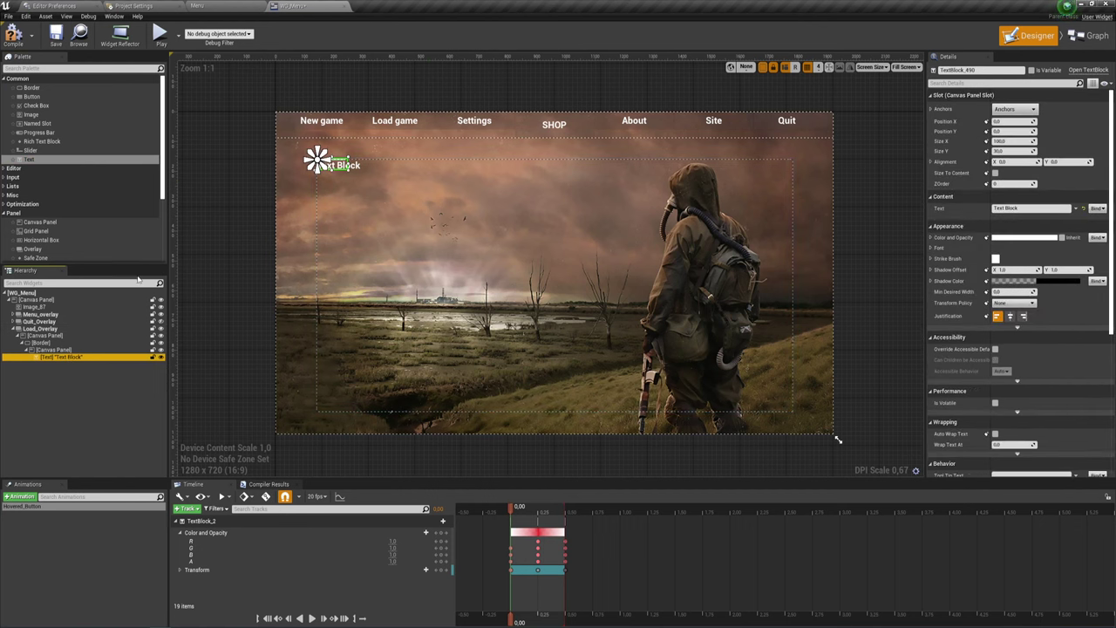
pyautogui.click(59, 344)
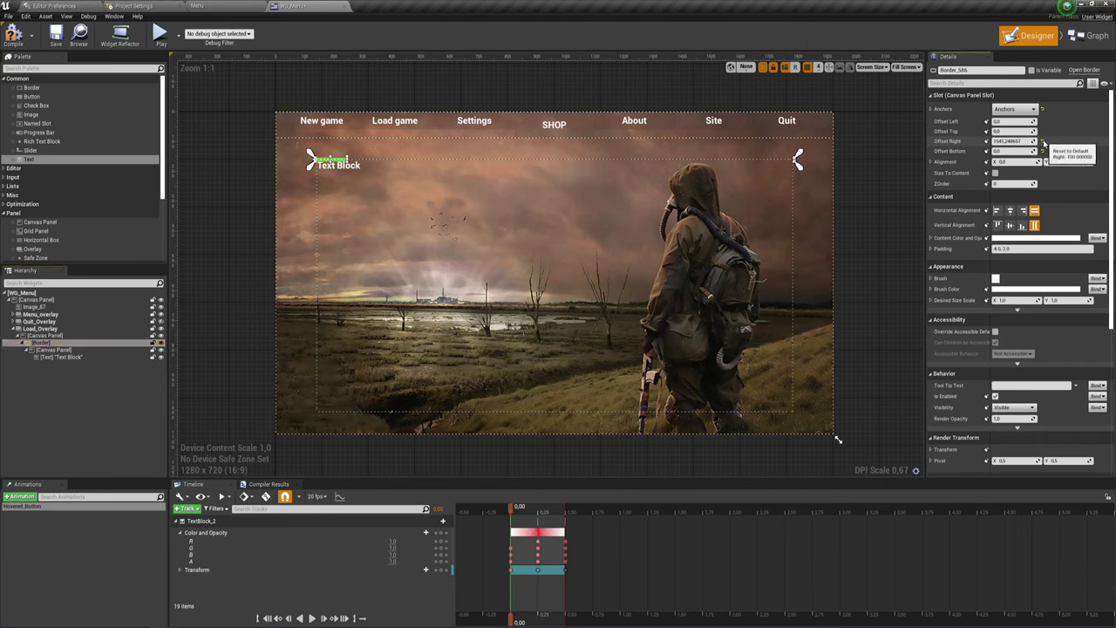
pyautogui.moveTo(1036, 141)
pyautogui.mouseDown()
pyautogui.moveTo(1002, 141)
pyautogui.moveTo(1046, 150)
pyautogui.mouseUp()
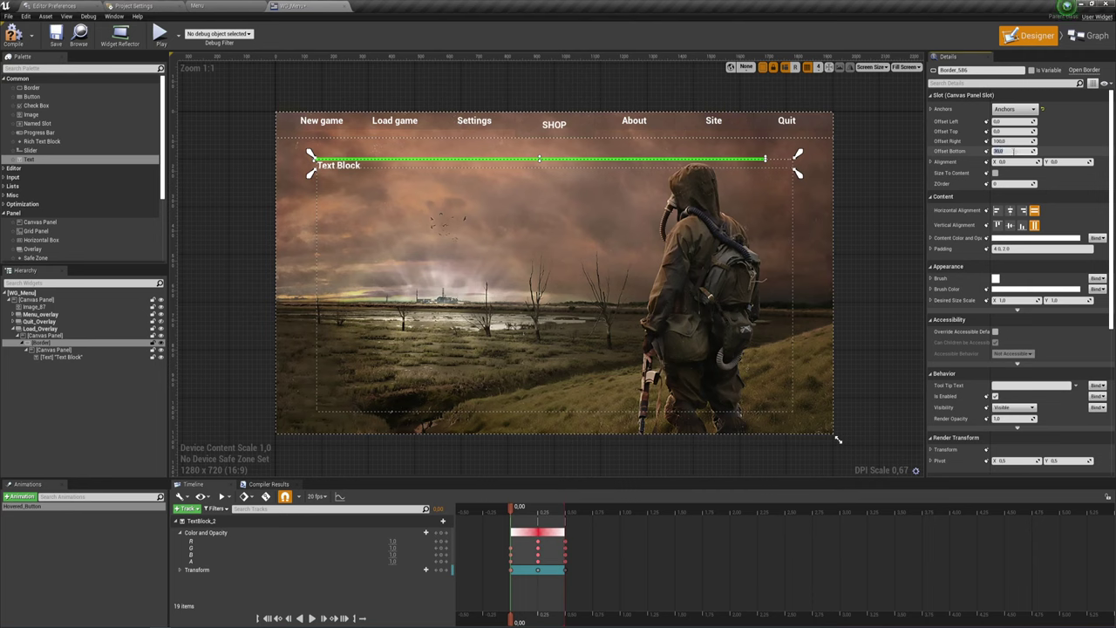
# Anchor the Border stretched across the top, adjust its right offset, and set height 60.
pyautogui.click(1011, 109)
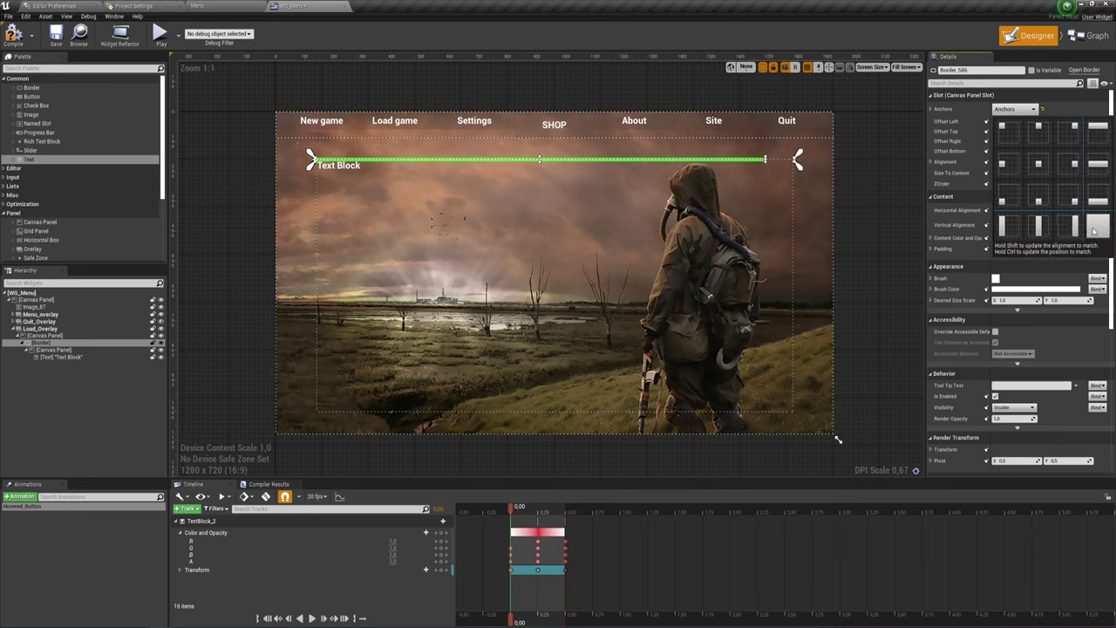
pyautogui.click(1096, 126)
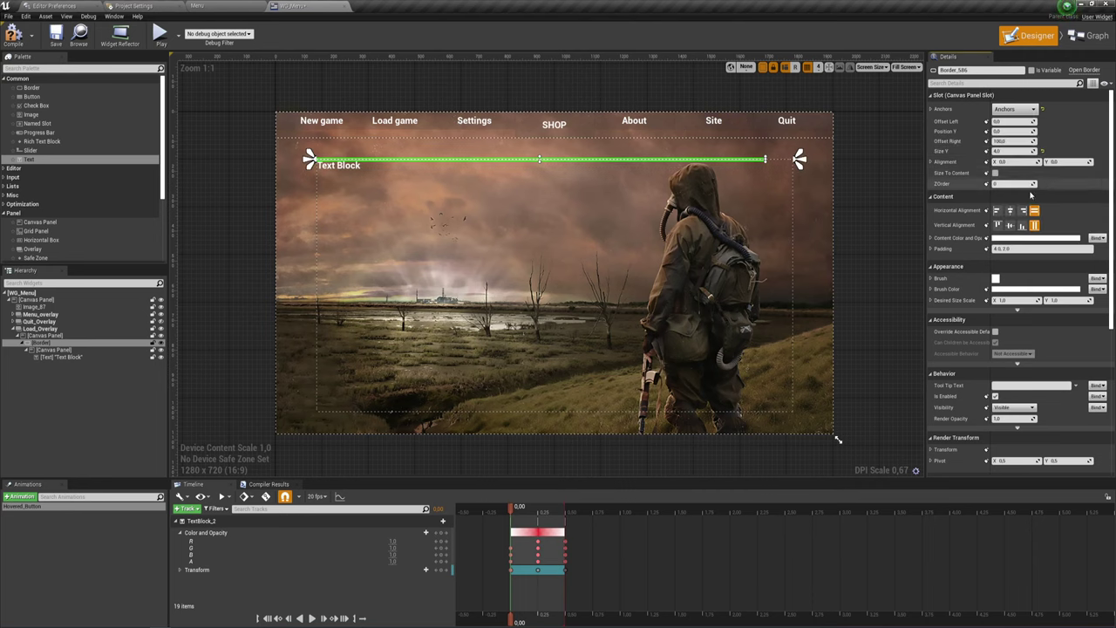
pyautogui.click(1004, 141)
pyautogui.write('1060')
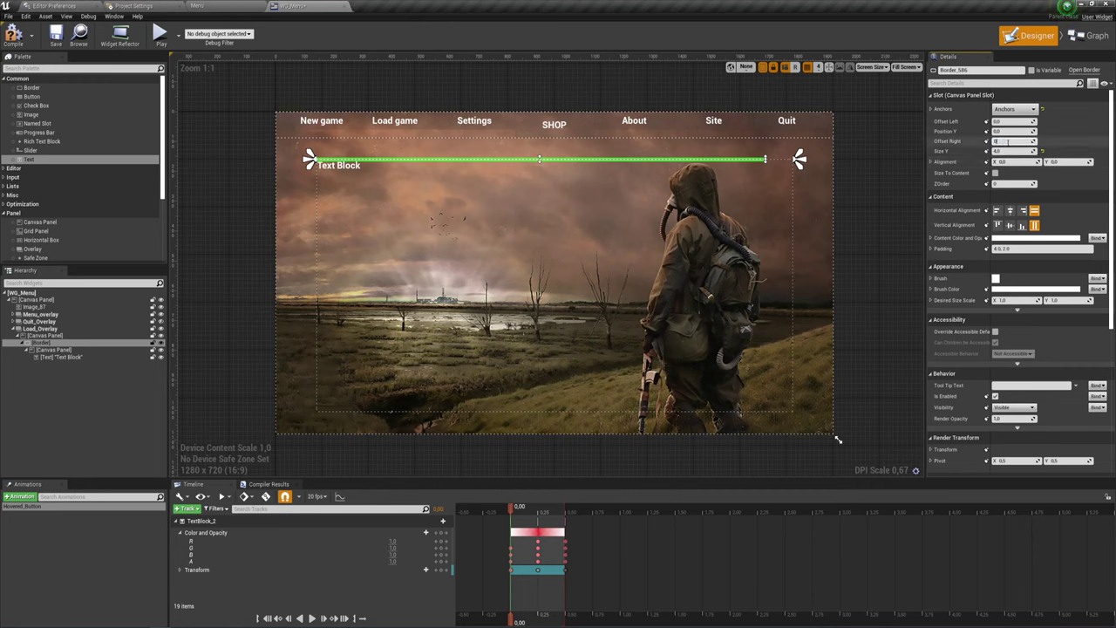
pyautogui.press('Tab')
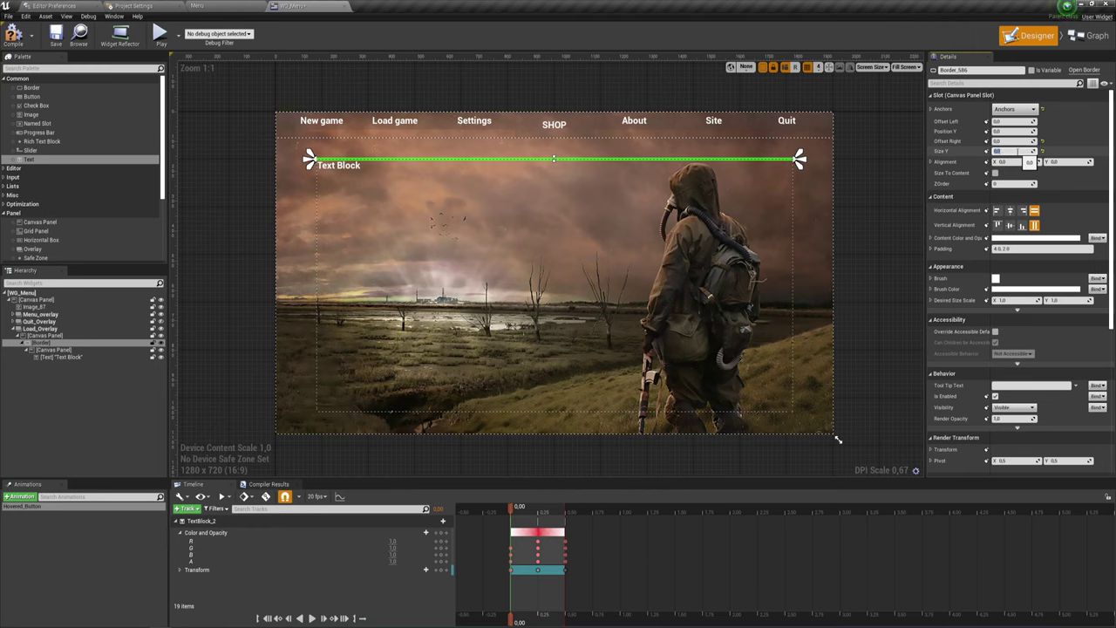
pyautogui.write('90')
pyautogui.press('Return')
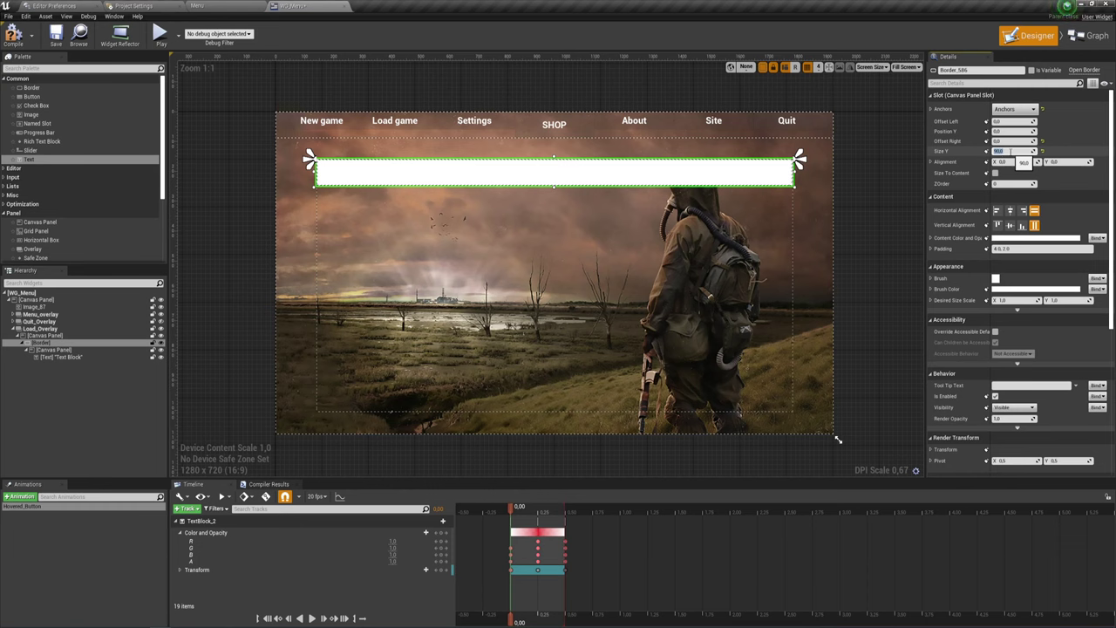
pyautogui.write('60')
pyautogui.press('Return')
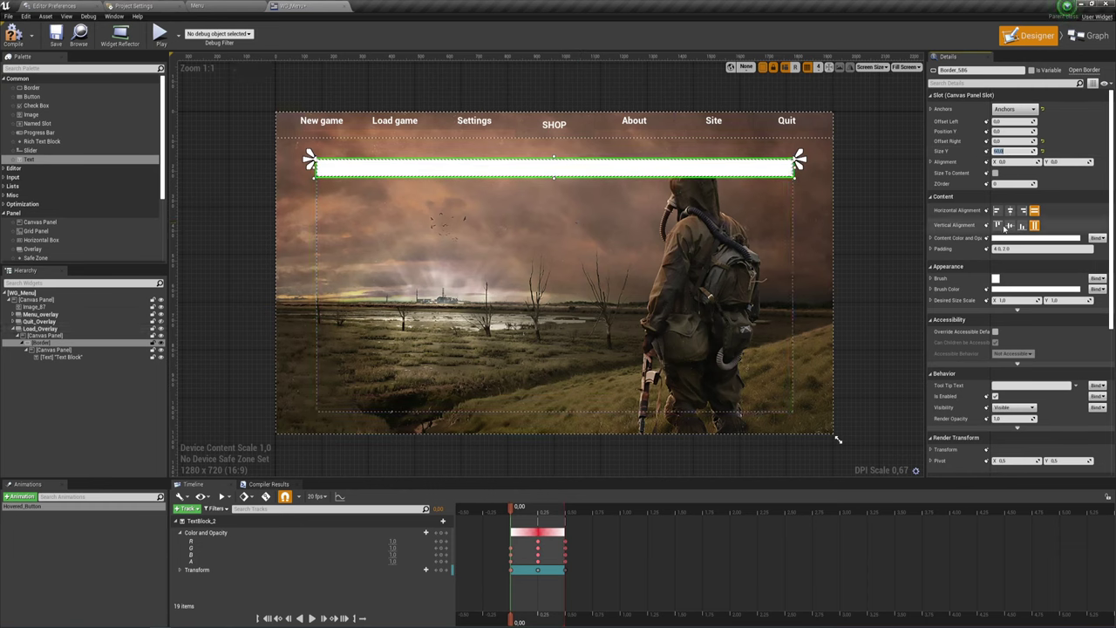
pyautogui.click(1029, 288)
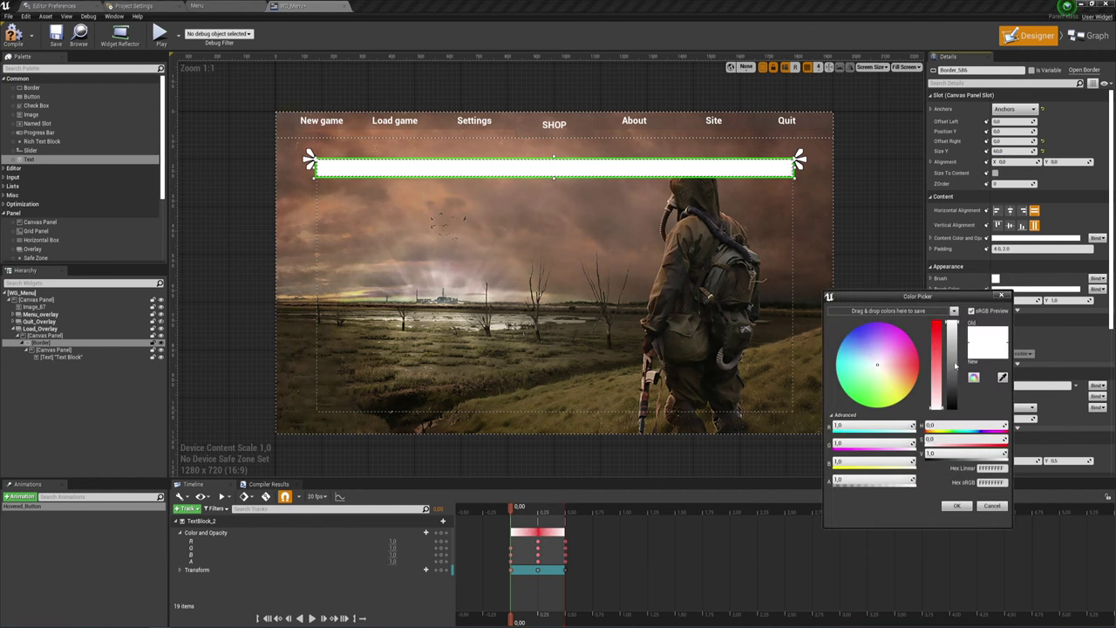
# Darken the Border brush to dark grey at about 0.7 alpha and confirm.
pyautogui.moveTo(956, 366); pyautogui.dragTo(950, 398)
pyautogui.moveTo(907, 479); pyautogui.dragTo(889, 479)
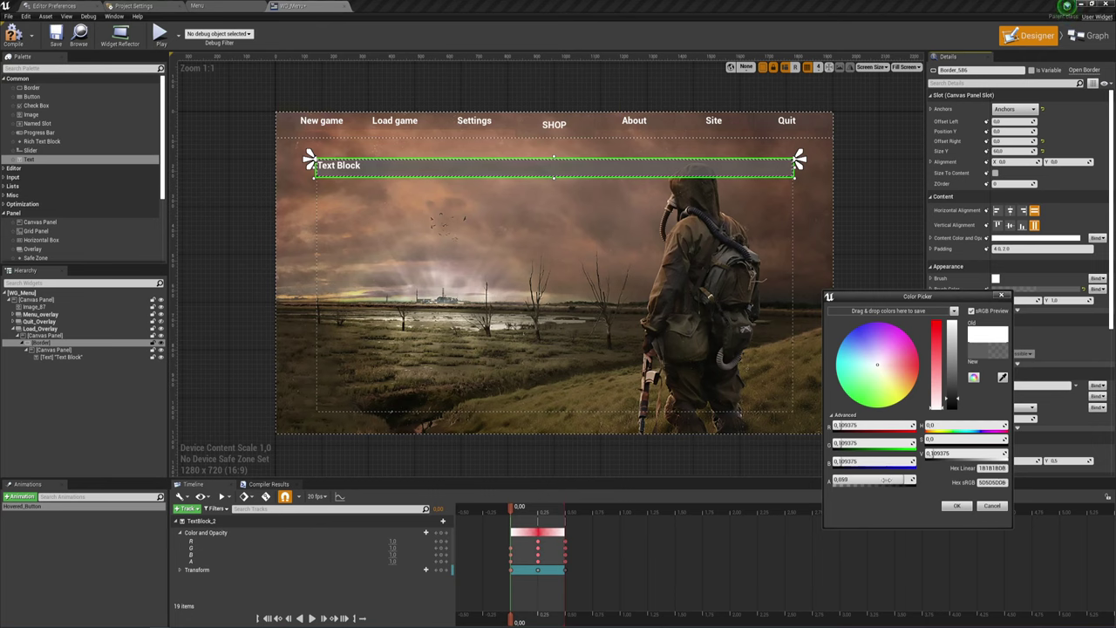
pyautogui.click(957, 506)
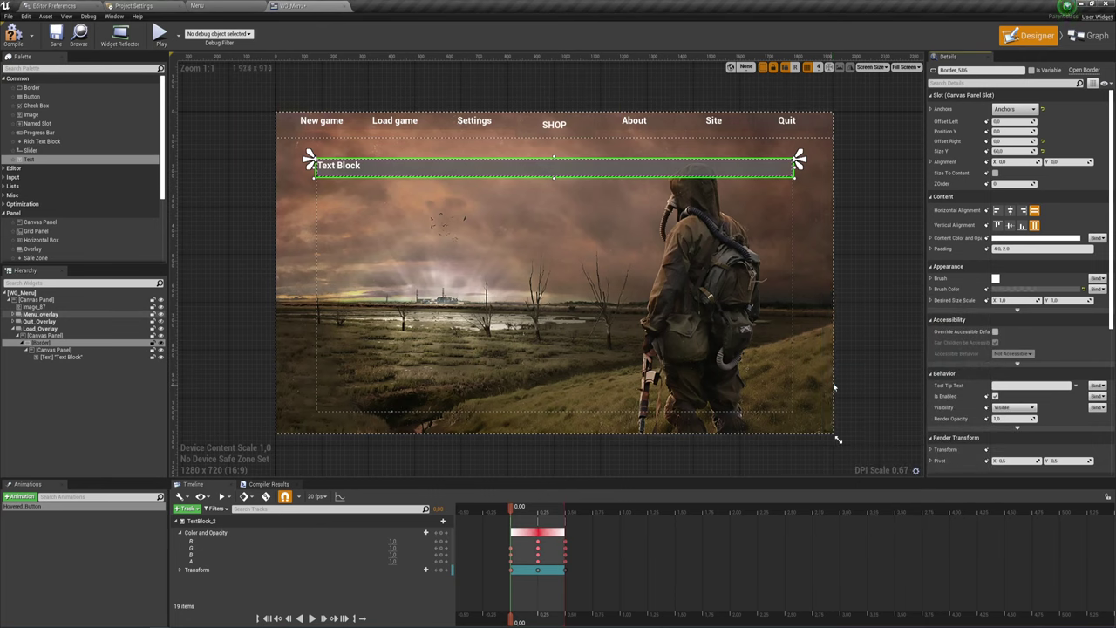
pyautogui.click(319, 171)
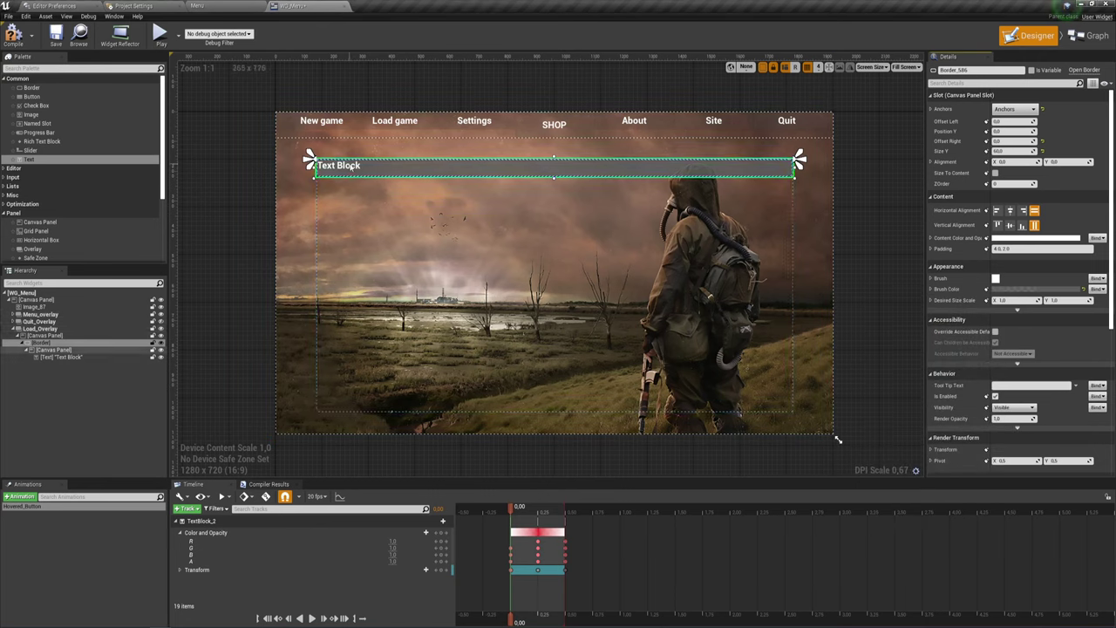
# Anchor the Text Block with the top-stretch preset.
pyautogui.click(69, 356)
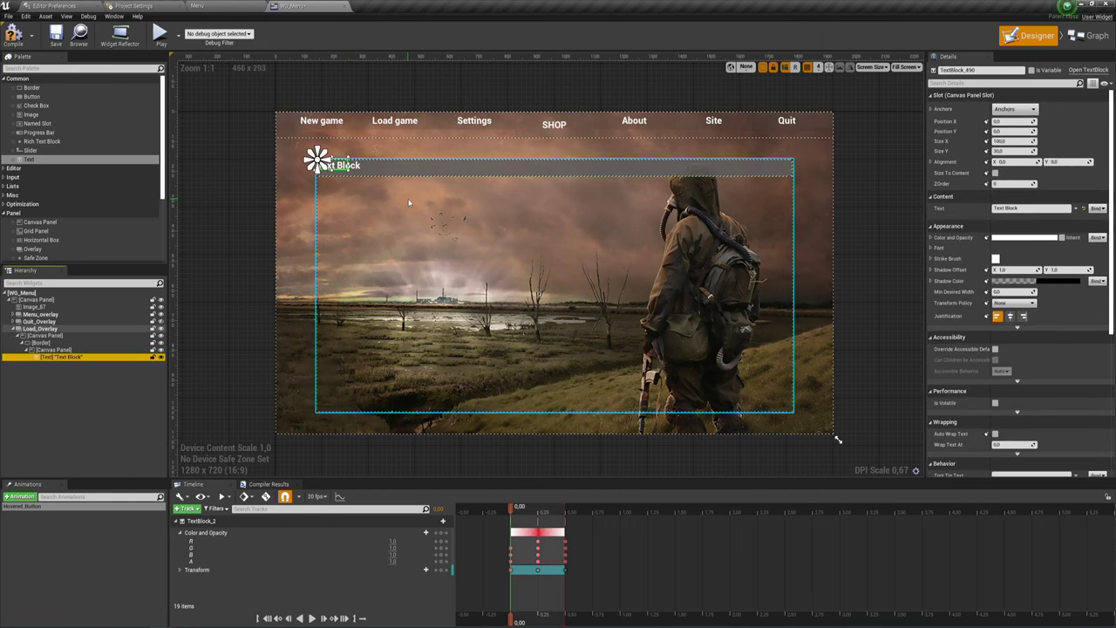
pyautogui.click(1014, 109)
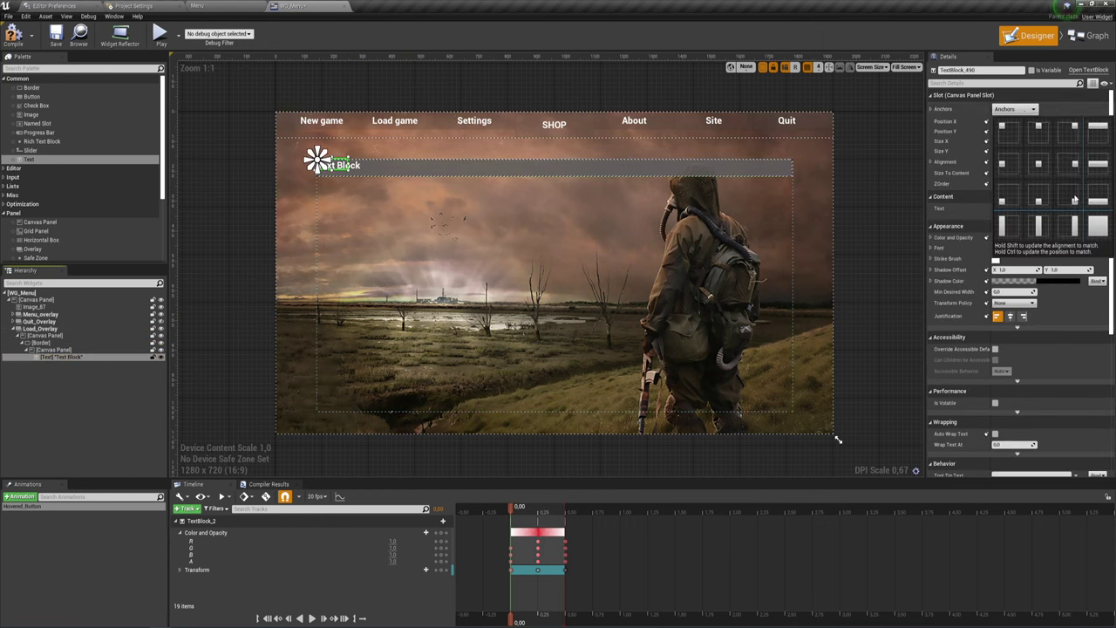
pyautogui.click(1097, 127)
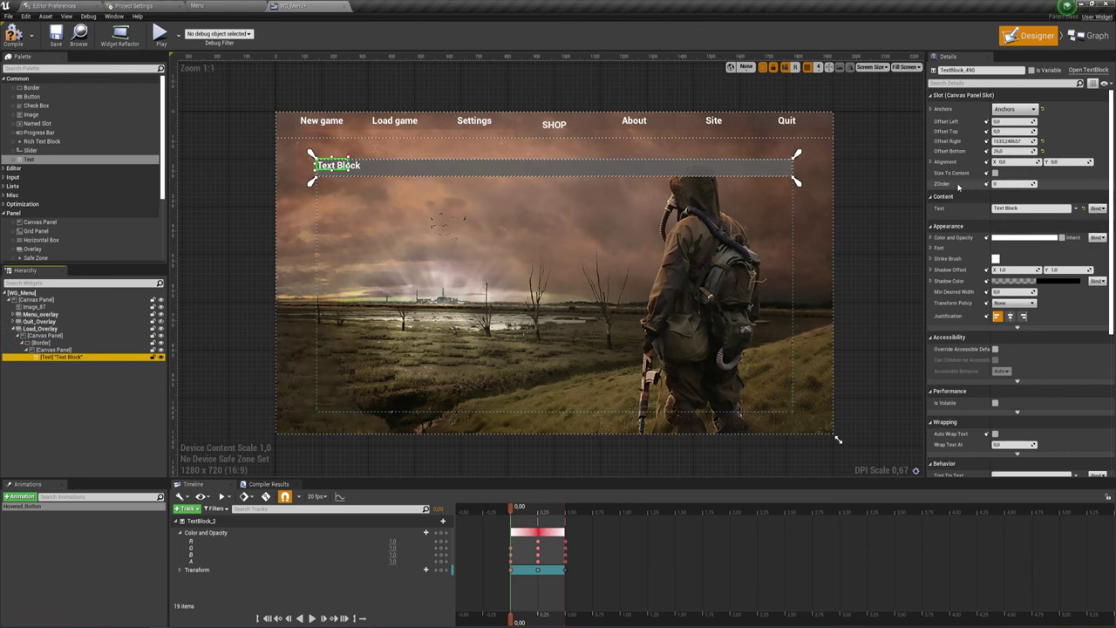
pyautogui.click(54, 349)
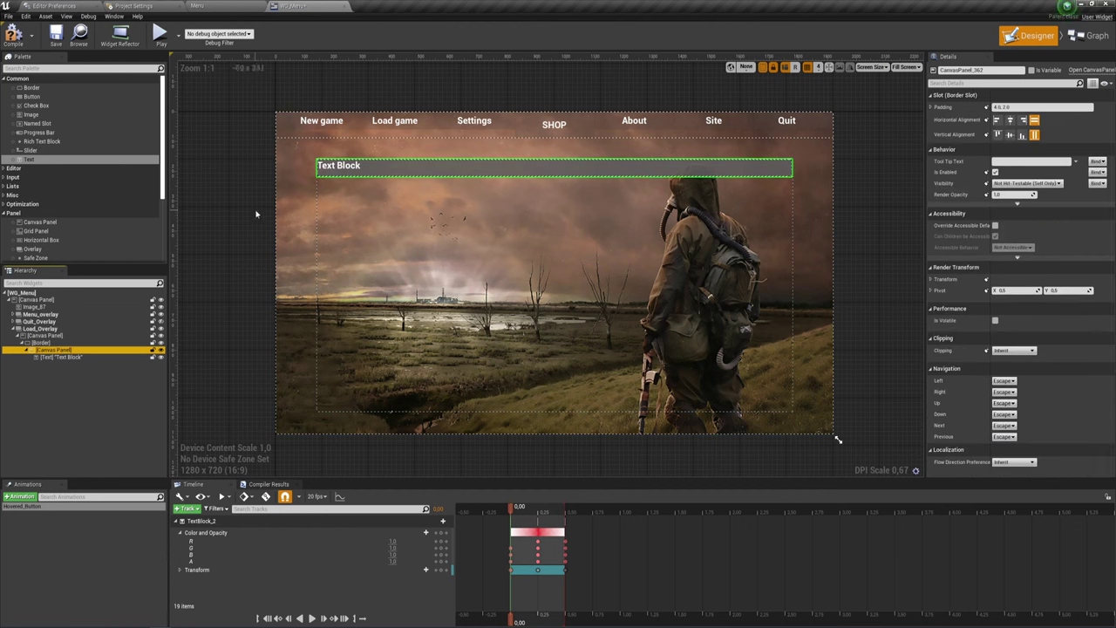
pyautogui.click(61, 356)
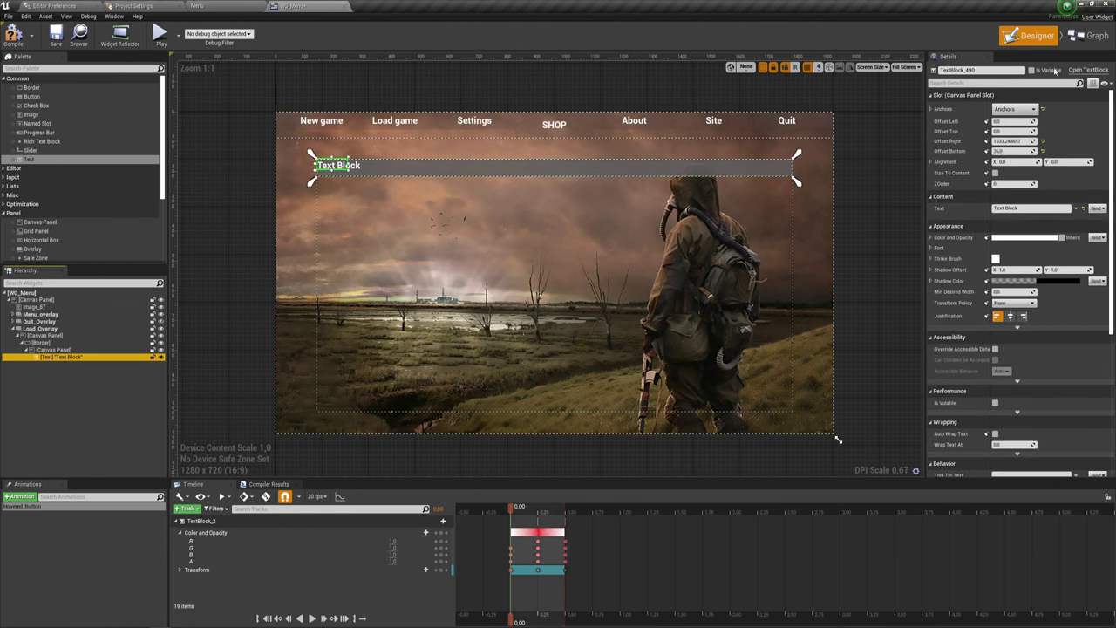
pyautogui.click(1014, 109)
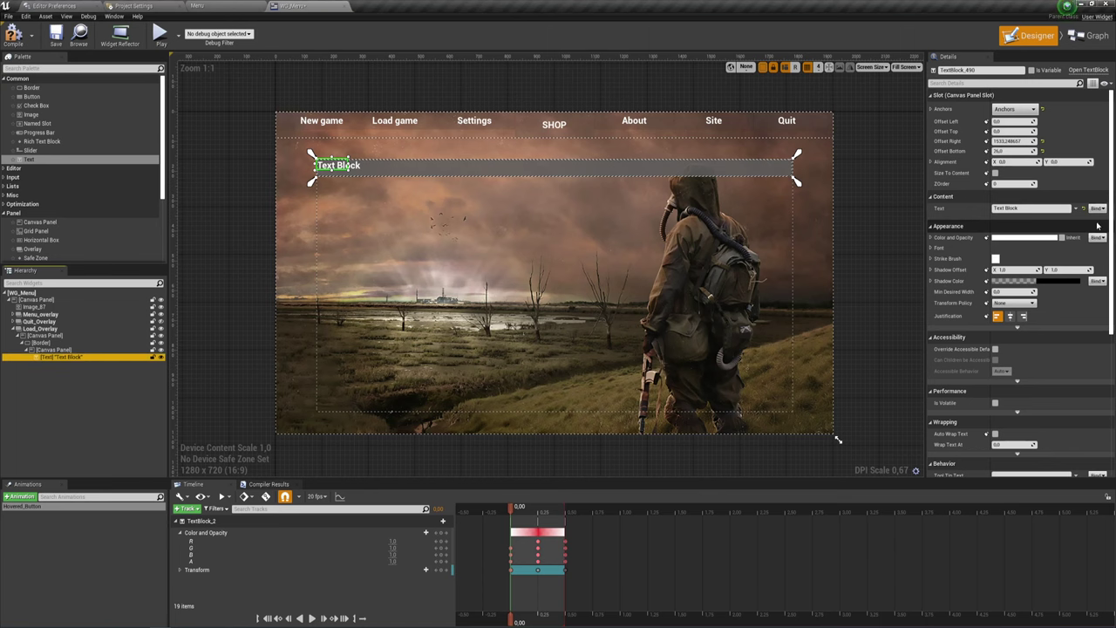
pyautogui.click(924, 217)
# Set the Text Block's Offset Right to 1000 and Offset Bottom to 50.
pyautogui.click(1012, 140)
pyautogui.write('1000')
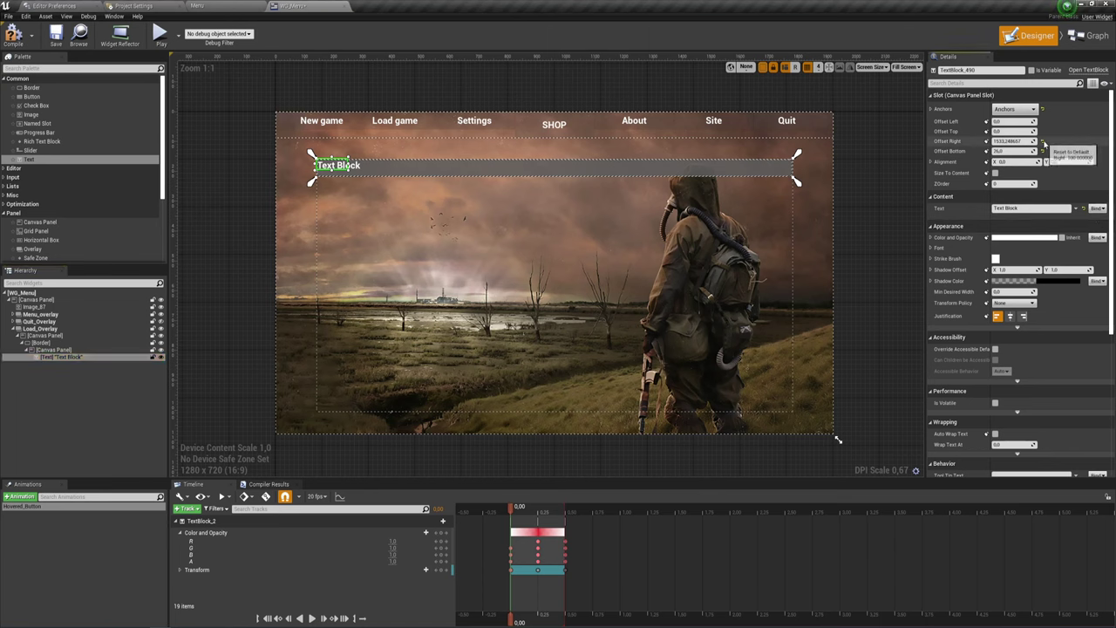
pyautogui.press('Return')
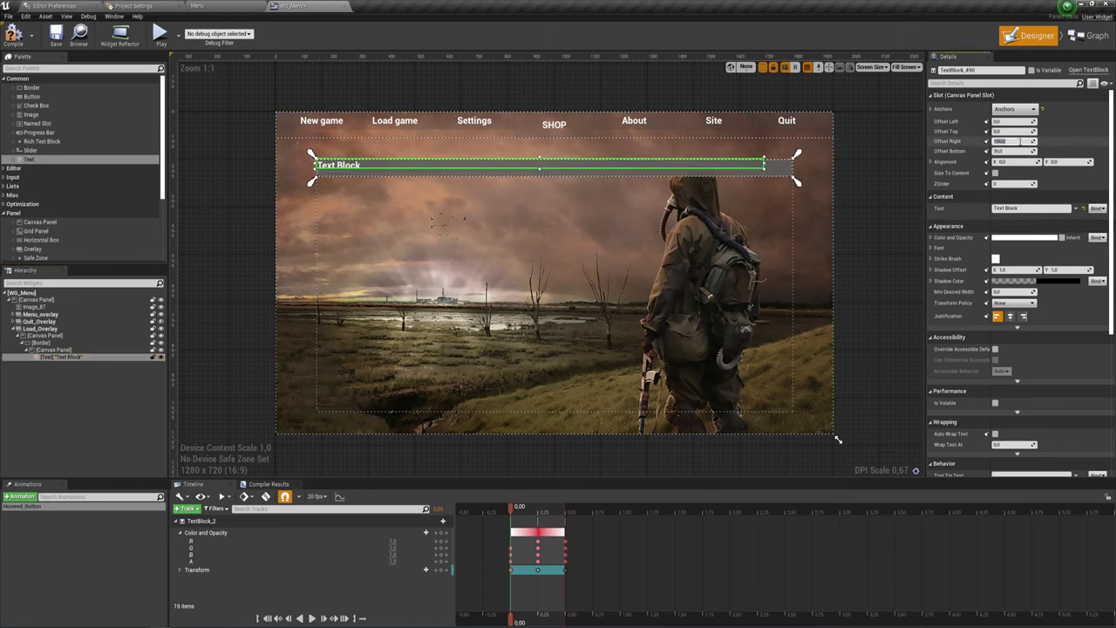
pyautogui.click(1011, 151)
pyautogui.write('50,')
pyautogui.press('Return')
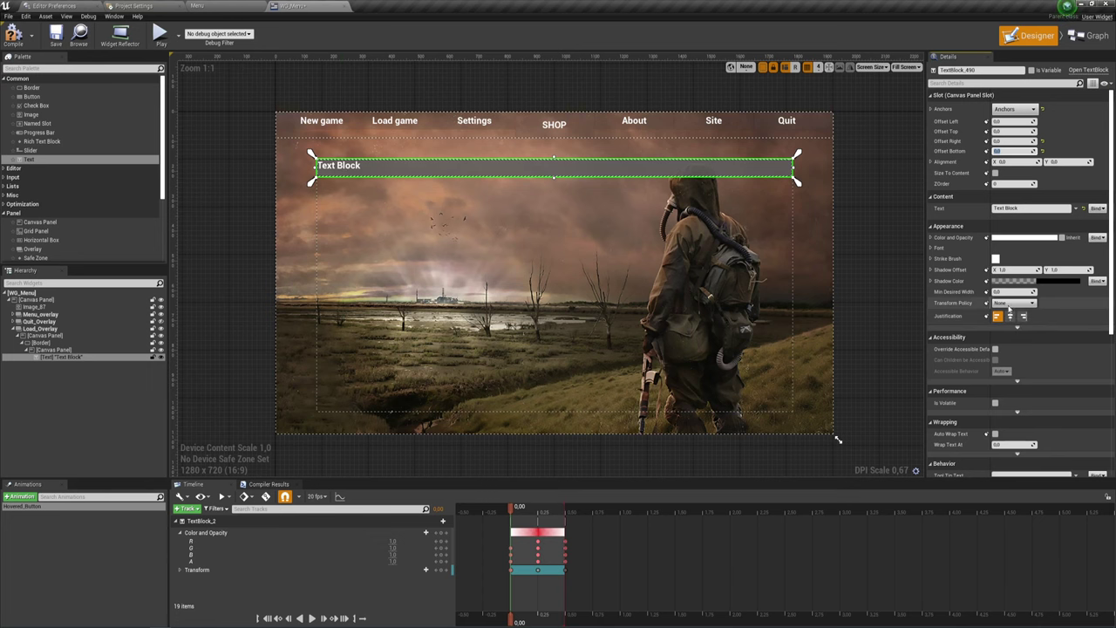
# Try the parent canvas panel's horizontal and vertical alignment options.
pyautogui.scroll(-1, 1027, 334)
pyautogui.scroll(1, 1026, 334)
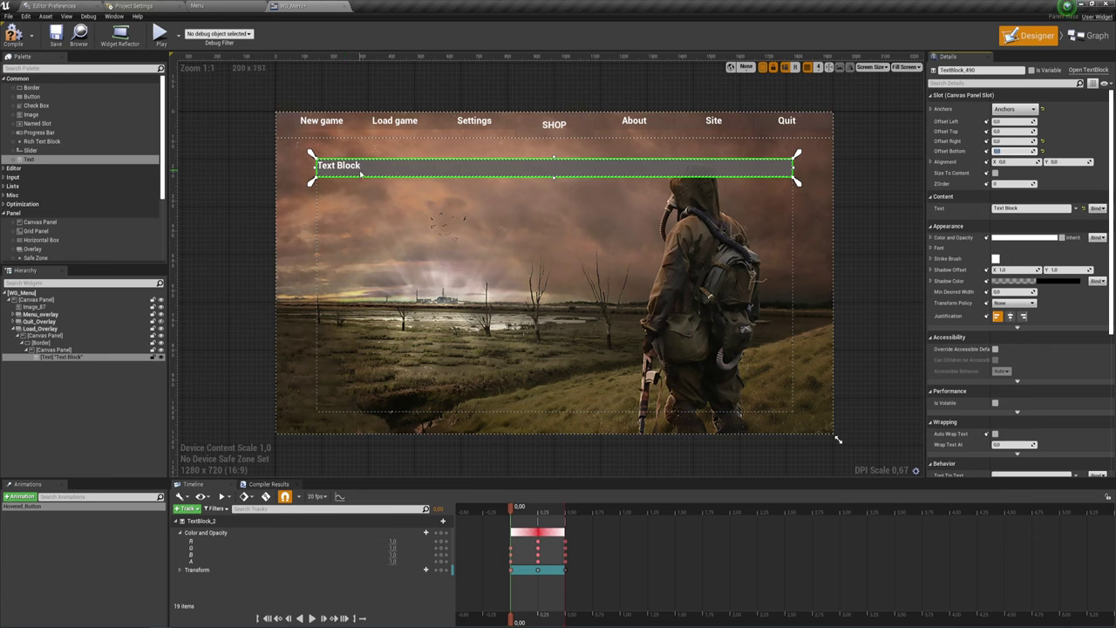
pyautogui.click(54, 349)
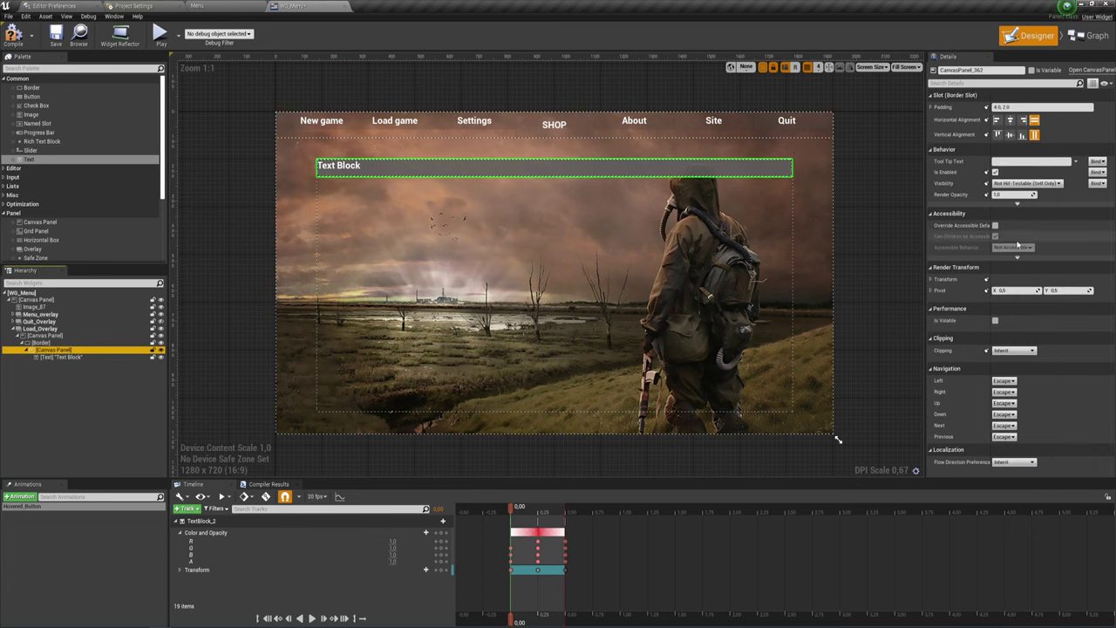
pyautogui.click(1011, 135)
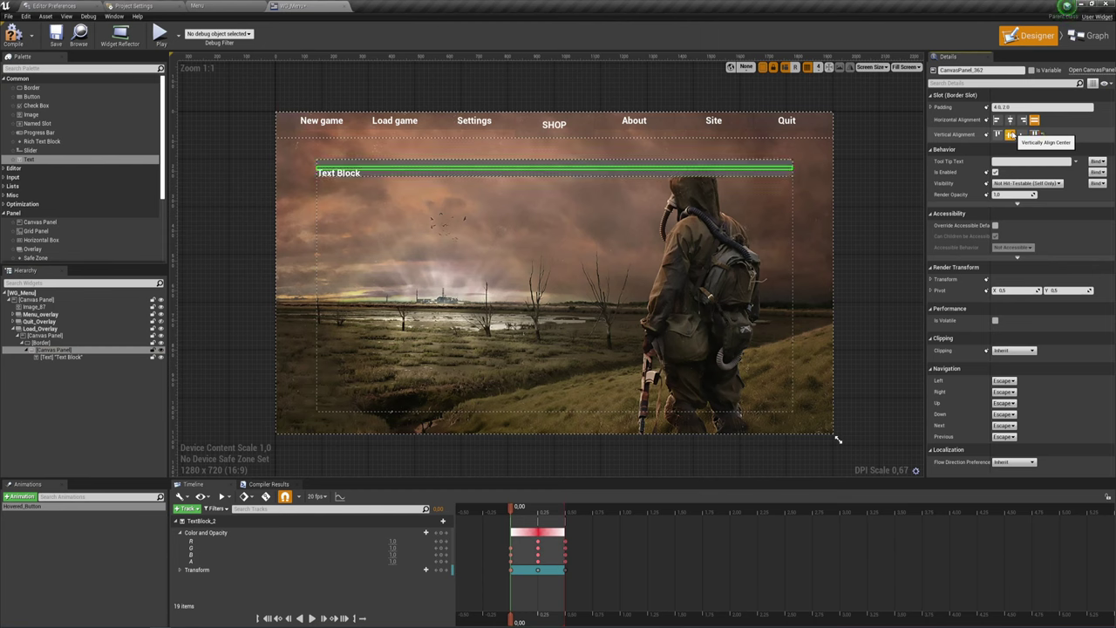
pyautogui.click(1009, 120)
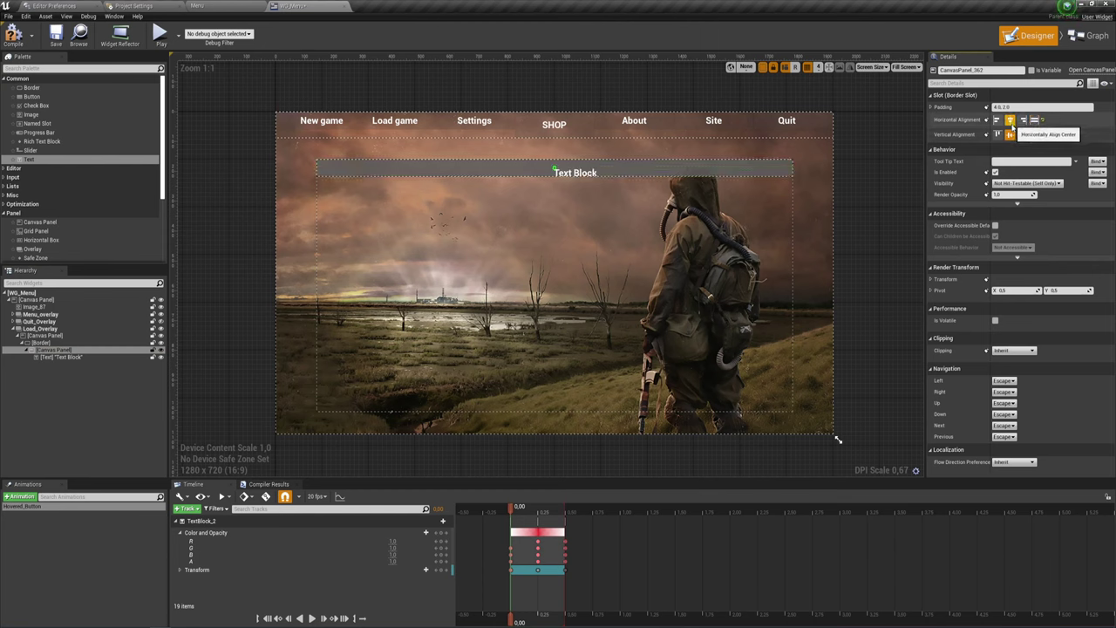
pyautogui.click(1034, 135)
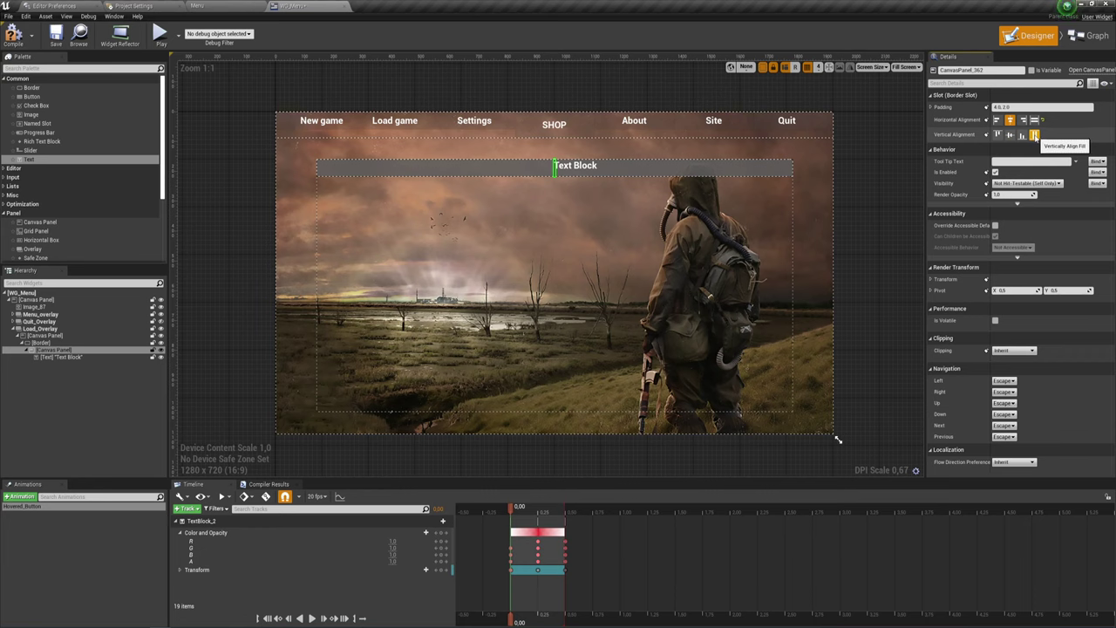
pyautogui.click(1034, 120)
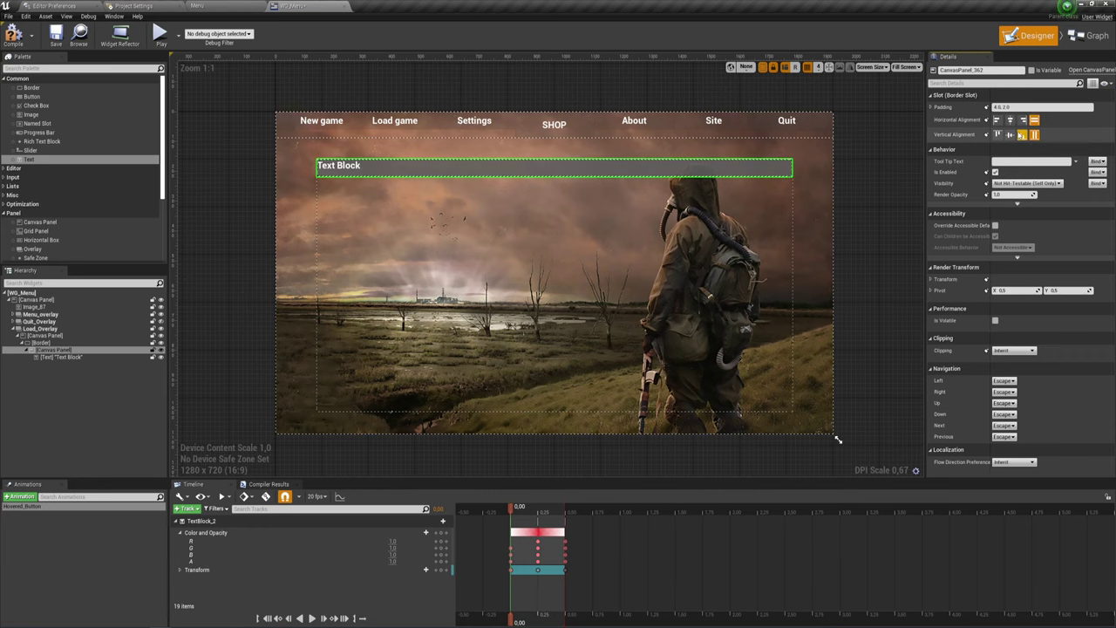
pyautogui.click(1010, 135)
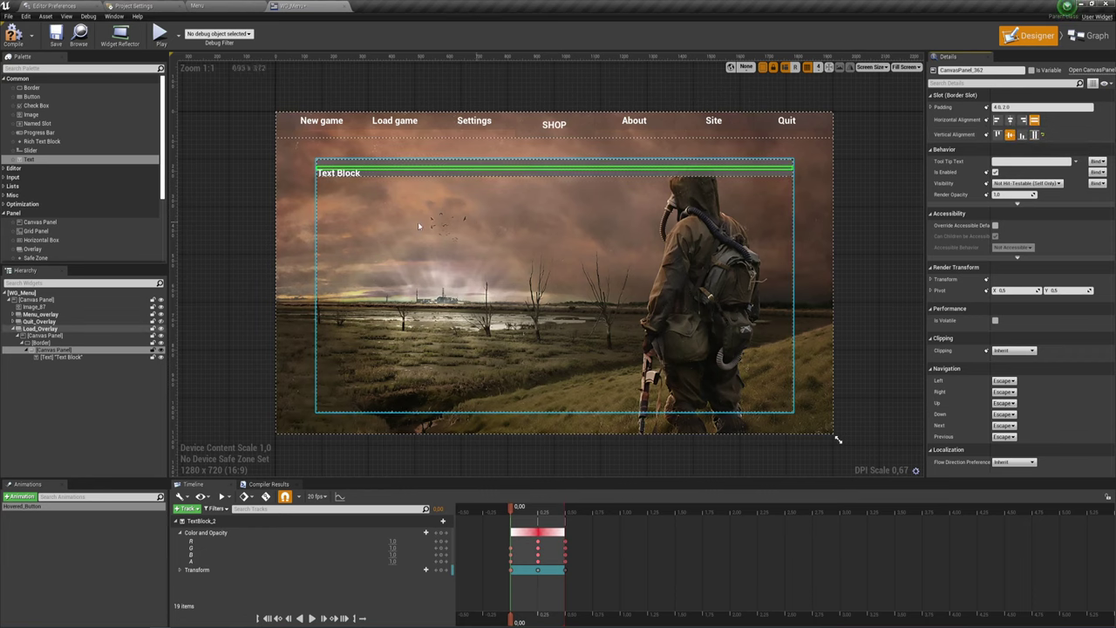
# Reapply the top-stretch anchor preset to the Text Block.
pyautogui.click(72, 358)
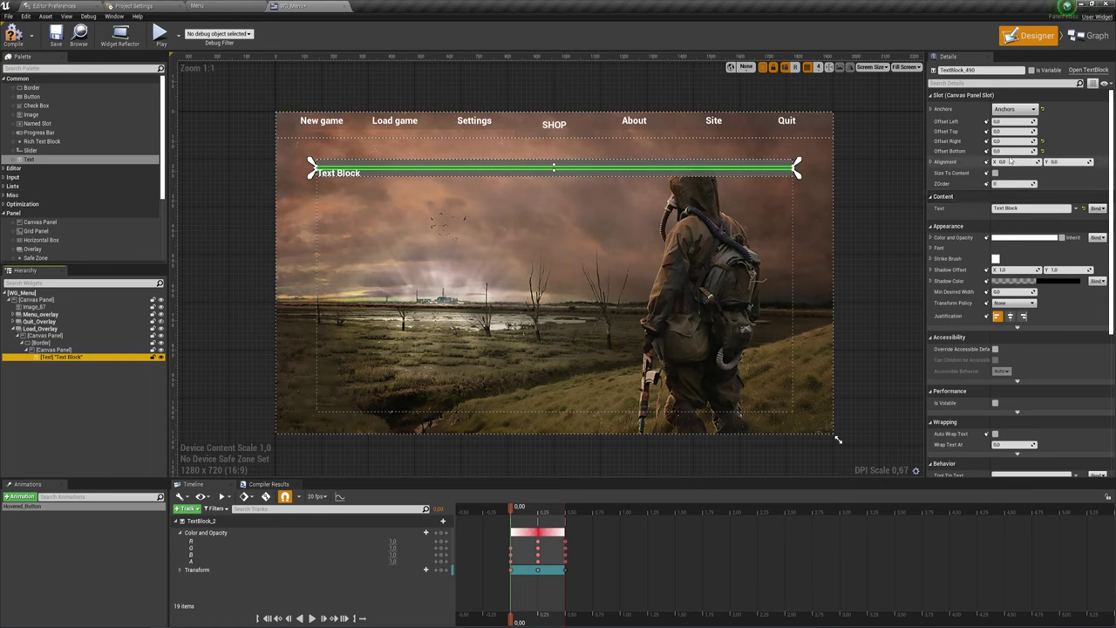
pyautogui.click(1024, 110)
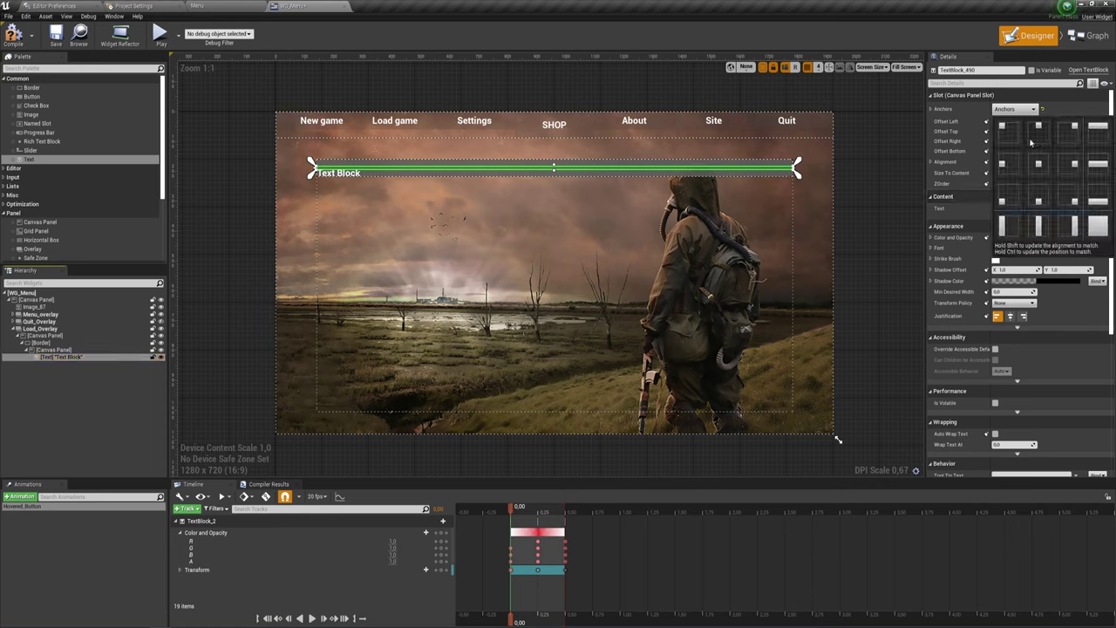
pyautogui.click(1038, 135)
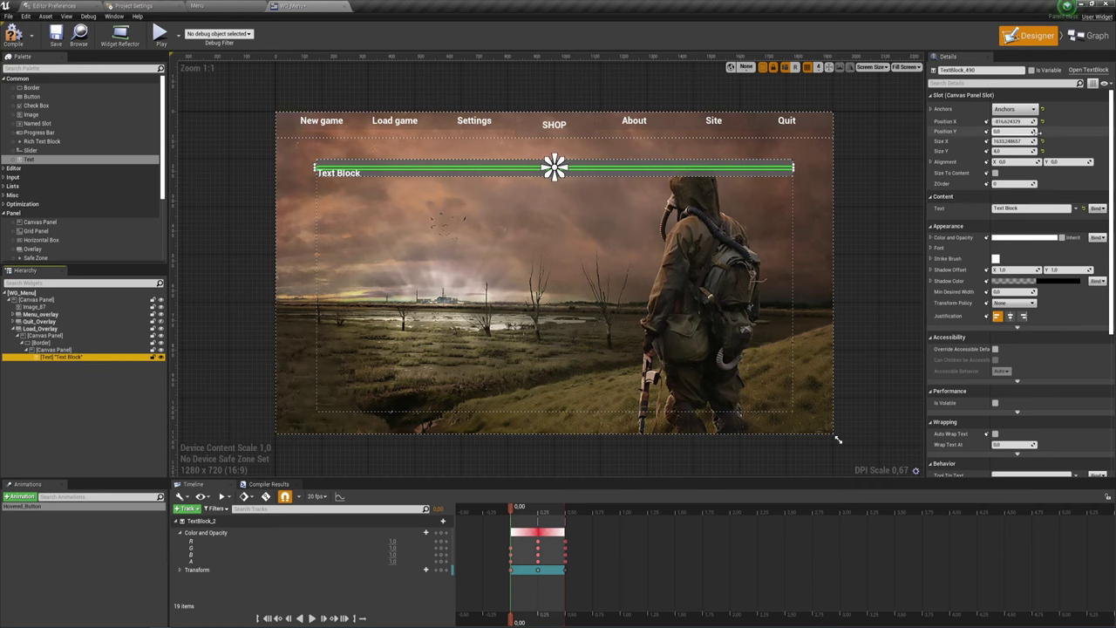
pyautogui.click(1013, 109)
pyautogui.click(1085, 131)
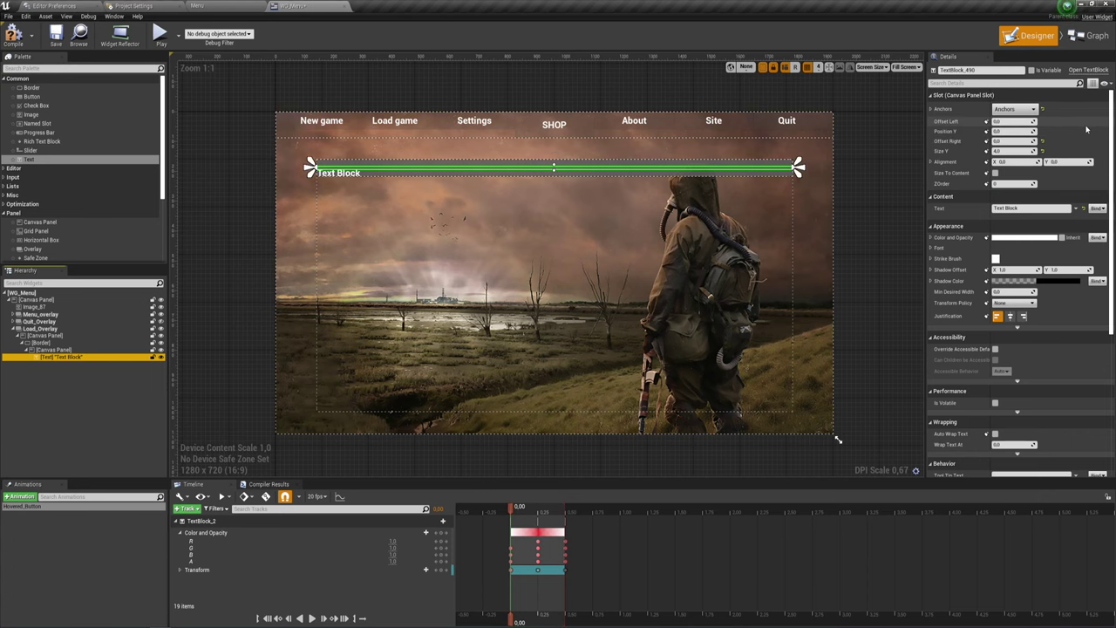
pyautogui.click(1016, 151)
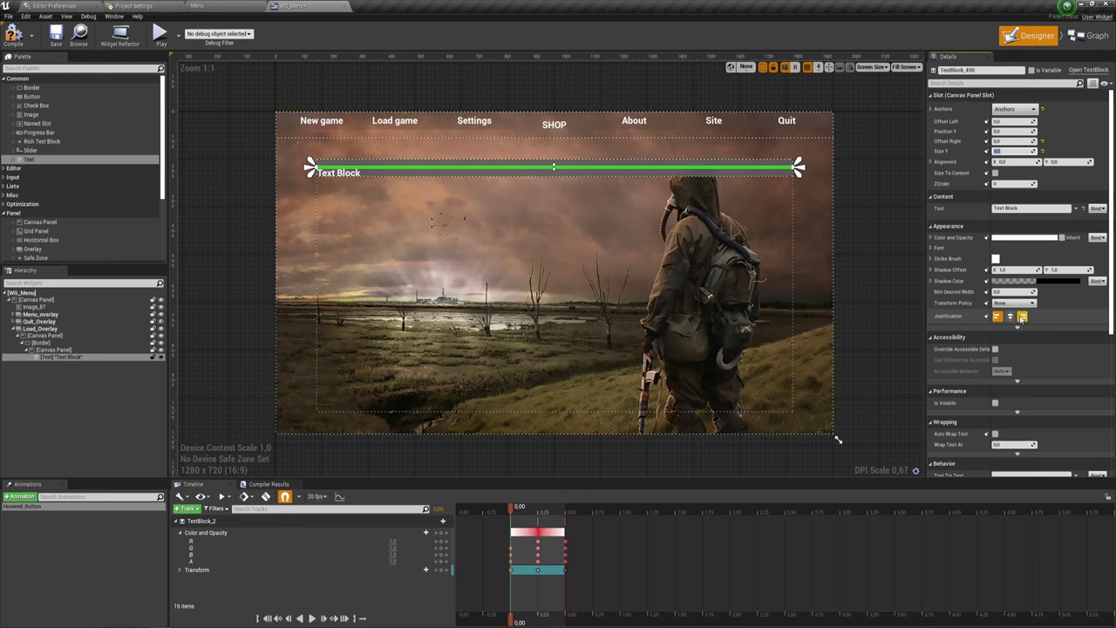
# Move the Text Block directly into Load_Overlay and set its horizontal alignment to Fill.
pyautogui.click(54, 349)
pyautogui.click(52, 357)
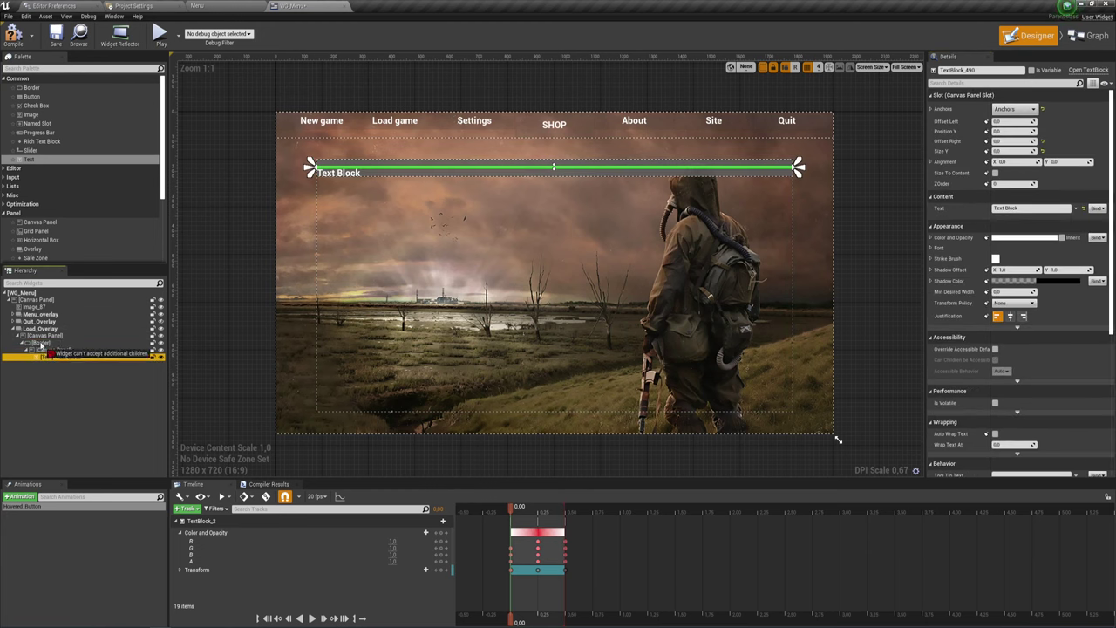
pyautogui.moveTo(55, 355)
pyautogui.mouseDown()
pyautogui.moveTo(63, 360)
pyautogui.moveTo(50, 340)
pyautogui.mouseUp()
pyautogui.click(50, 337)
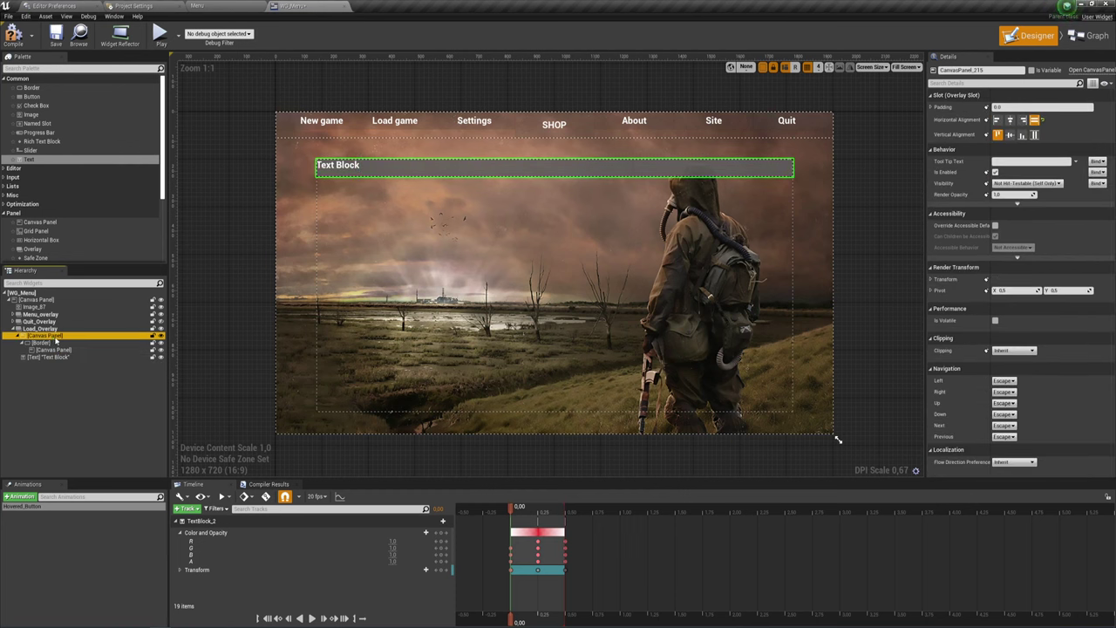
pyautogui.moveTo(43, 357)
pyautogui.mouseDown()
pyautogui.moveTo(49, 342)
pyautogui.moveTo(40, 364)
pyautogui.moveTo(62, 367)
pyautogui.mouseUp()
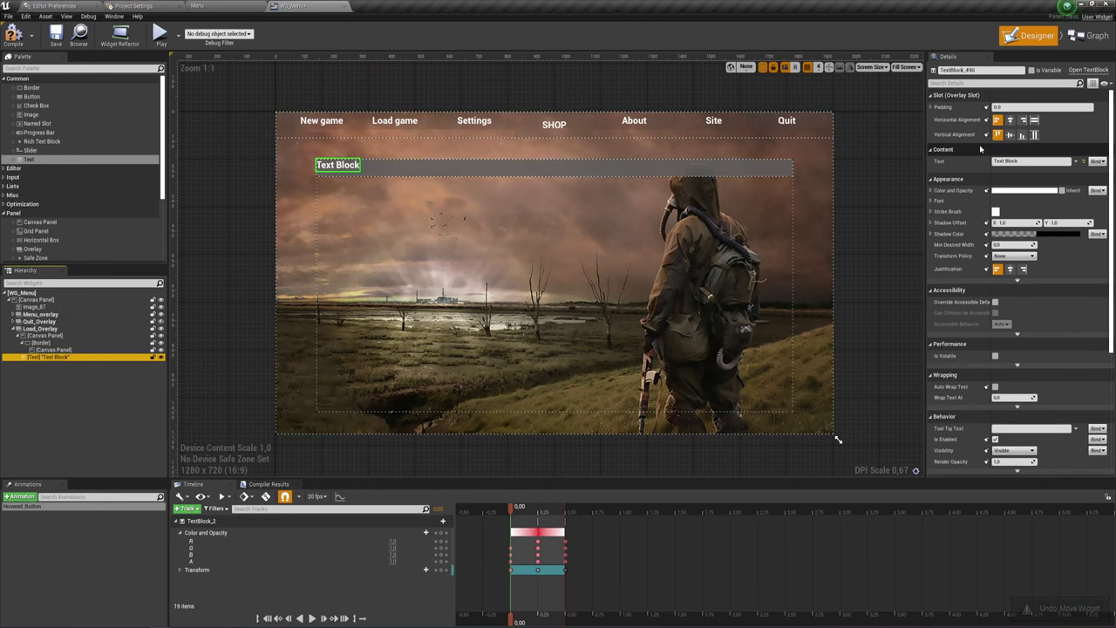
pyautogui.click(1035, 123)
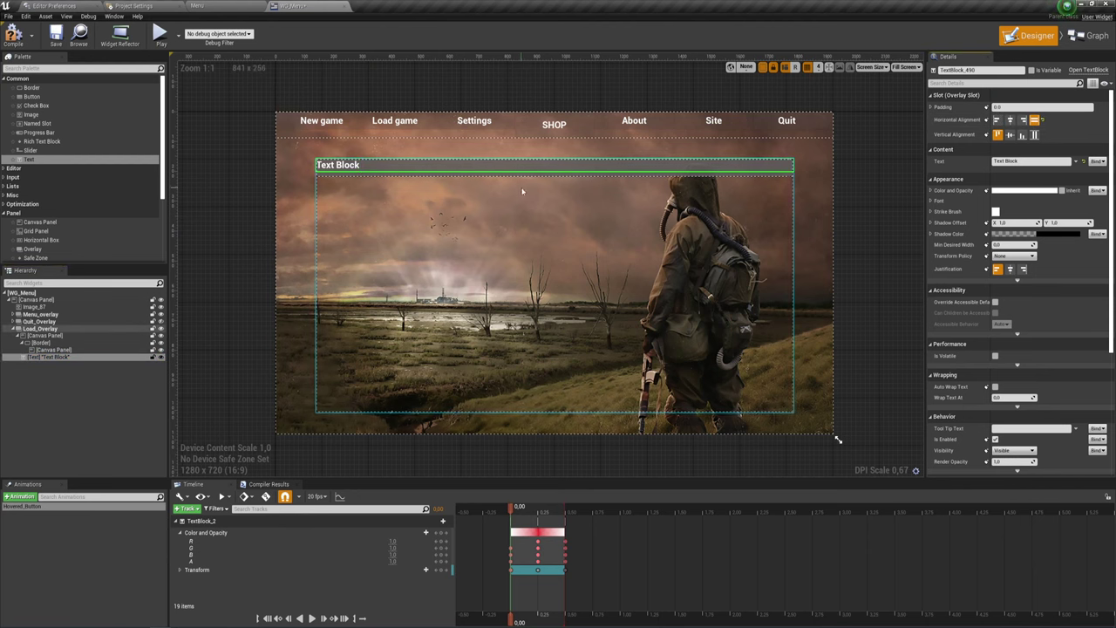
# Set the Text Block's top padding to 12.
pyautogui.click(931, 107)
pyautogui.click(1008, 119)
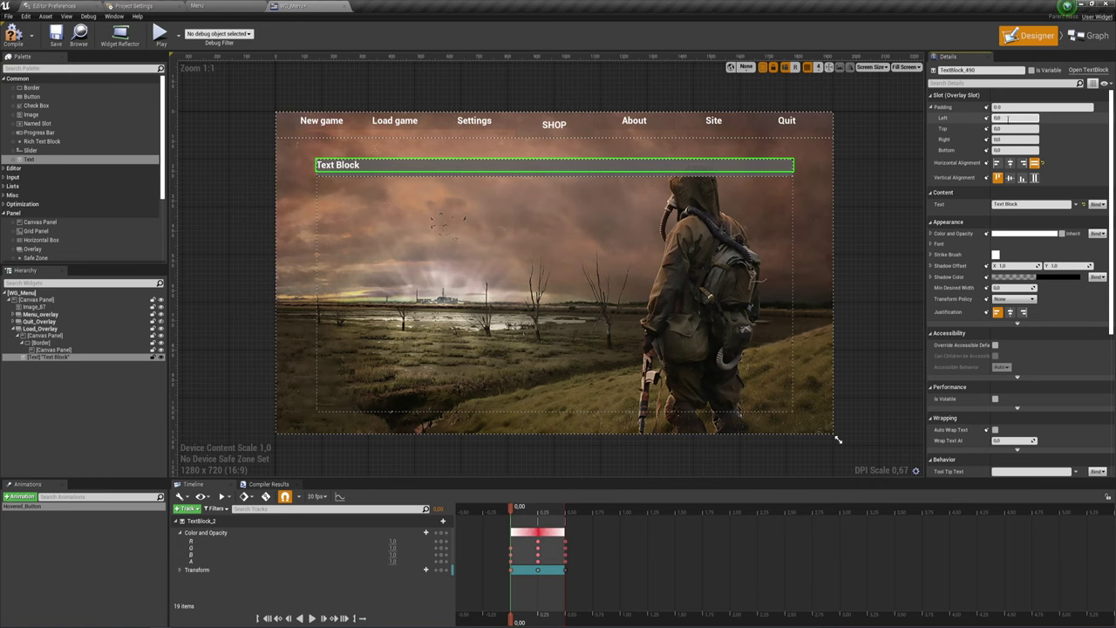
pyautogui.press('Tab')
pyautogui.write('5')
pyautogui.press('Return')
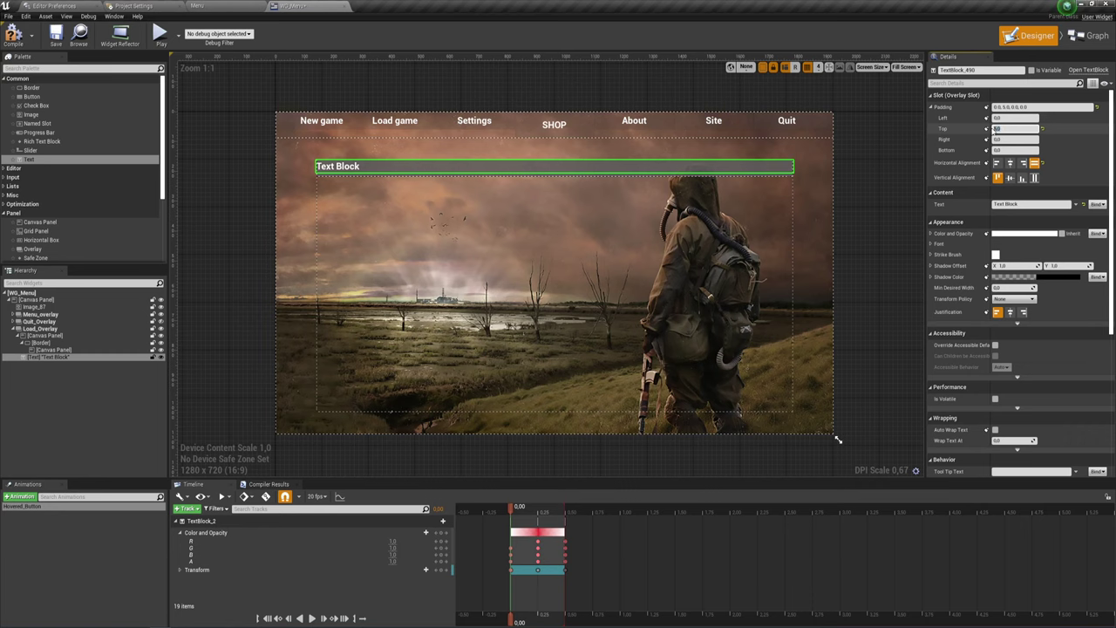
pyautogui.moveTo(996, 128); pyautogui.dragTo(1016, 129)
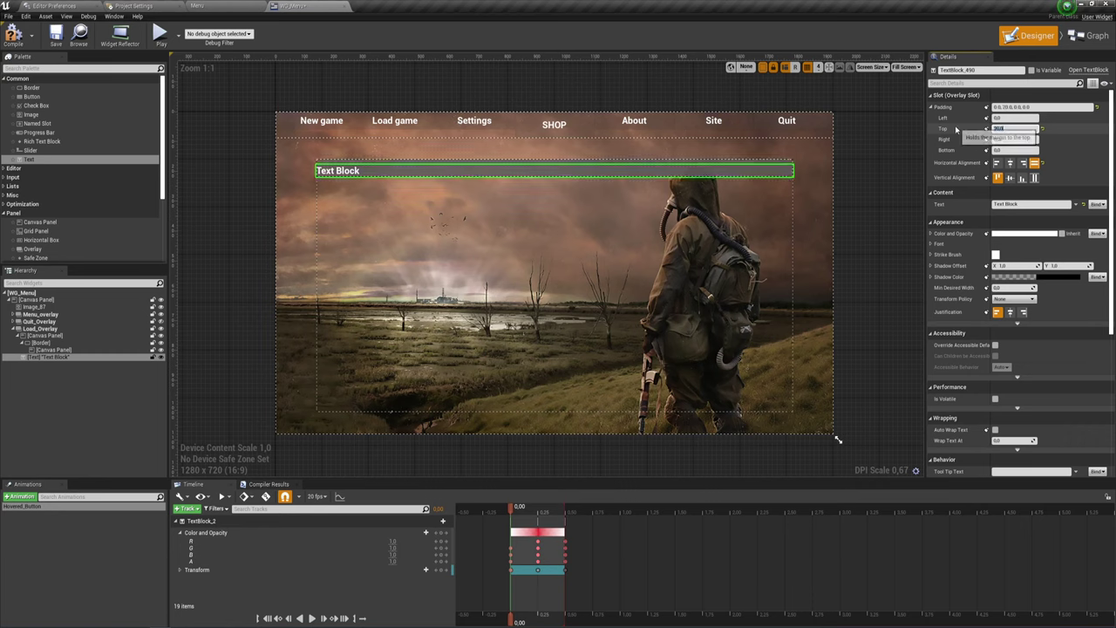
pyautogui.click(1011, 128)
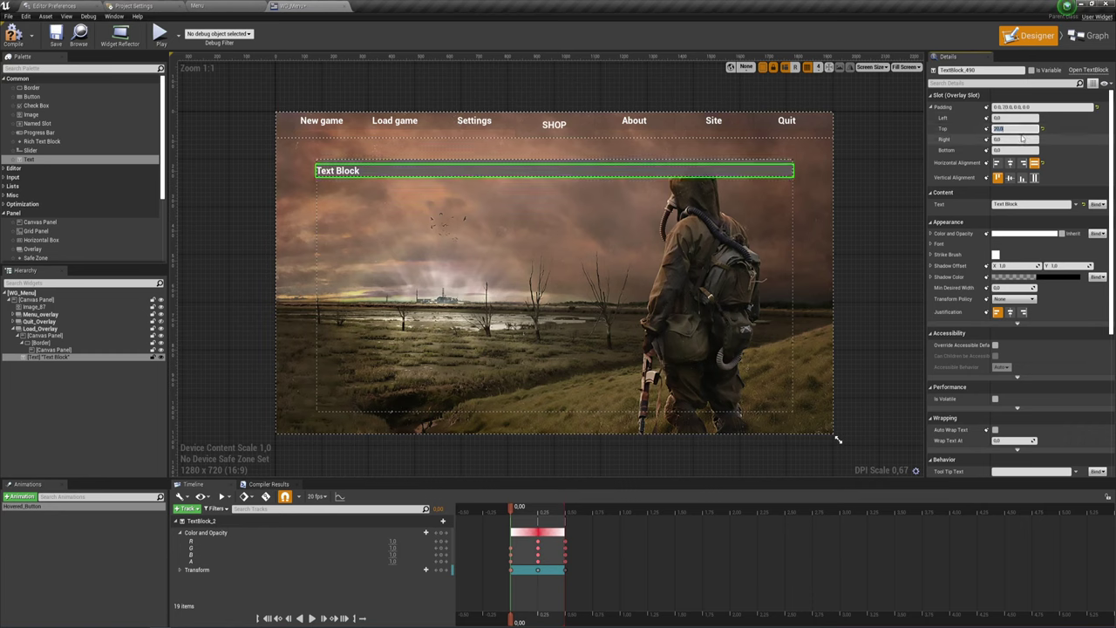
pyautogui.write('15')
pyautogui.press('Return')
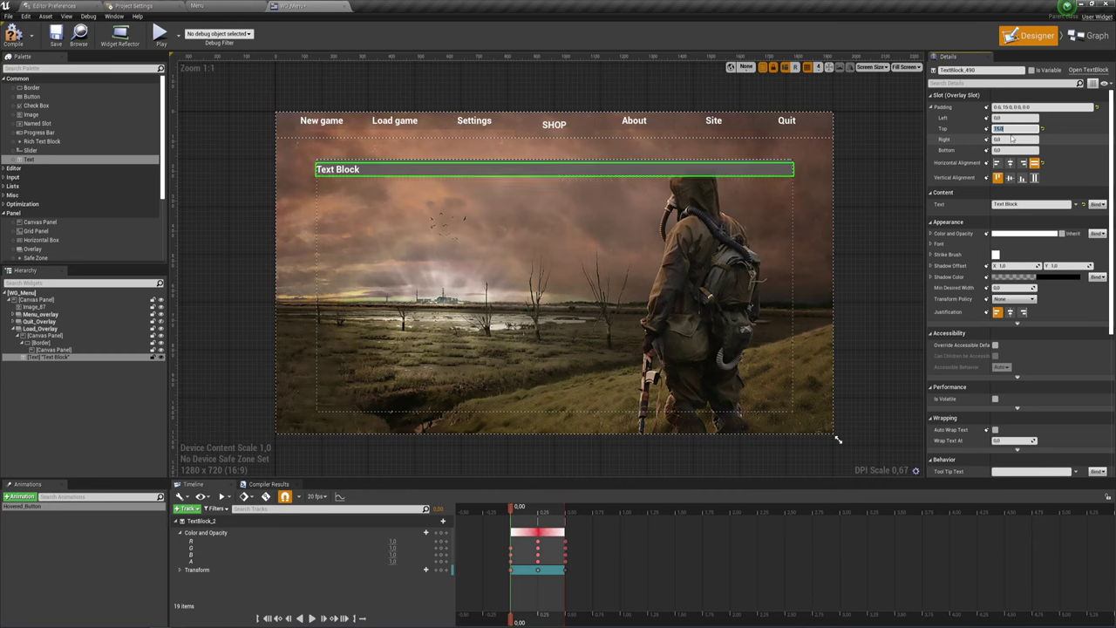
pyautogui.write('13')
pyautogui.press('Return')
pyautogui.write('12')
pyautogui.press('Return')
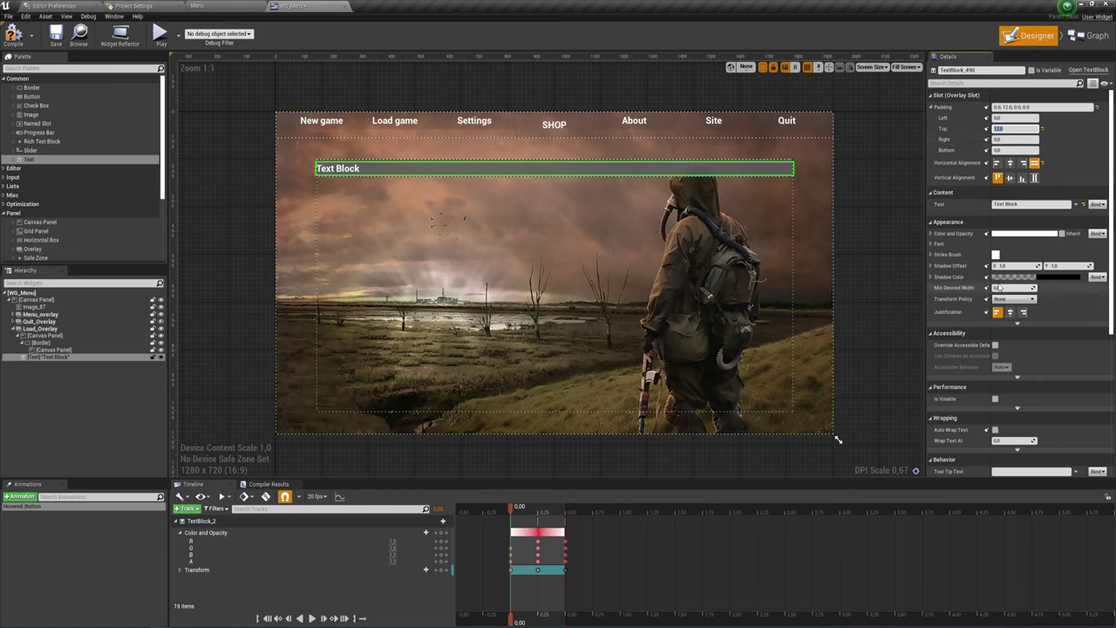
# Set the title font size to 24 and its left padding to 60.
pyautogui.click(932, 244)
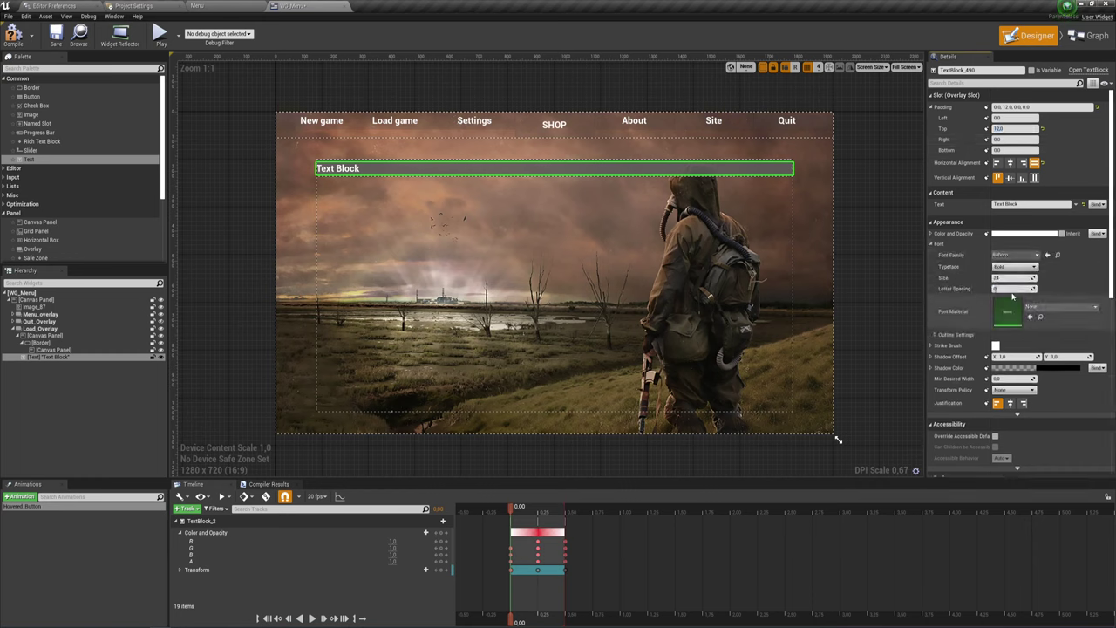
pyautogui.moveTo(1007, 277)
pyautogui.mouseDown()
pyautogui.moveTo(1020, 277)
pyautogui.moveTo(989, 277)
pyautogui.mouseUp()
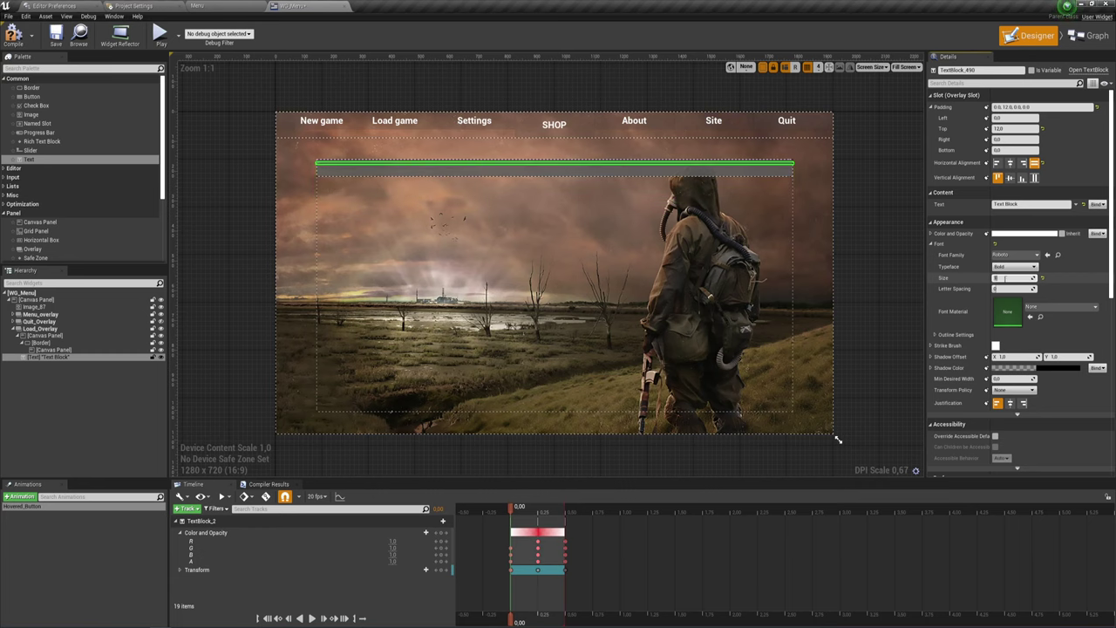
pyautogui.moveTo(1006, 277); pyautogui.dragTo(1015, 277)
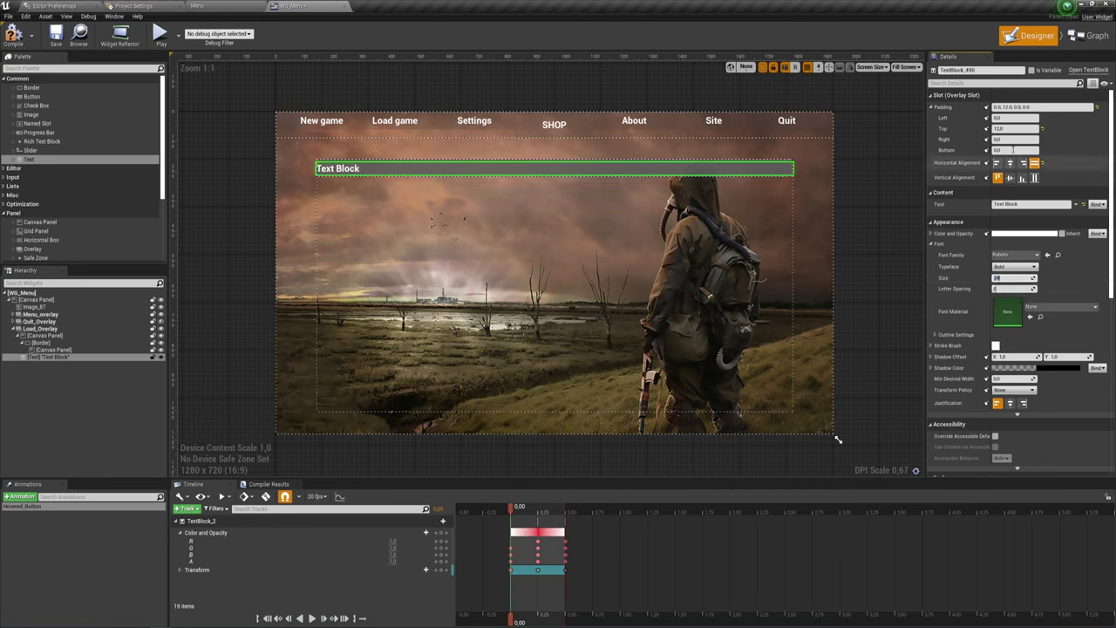
pyautogui.click(1011, 117)
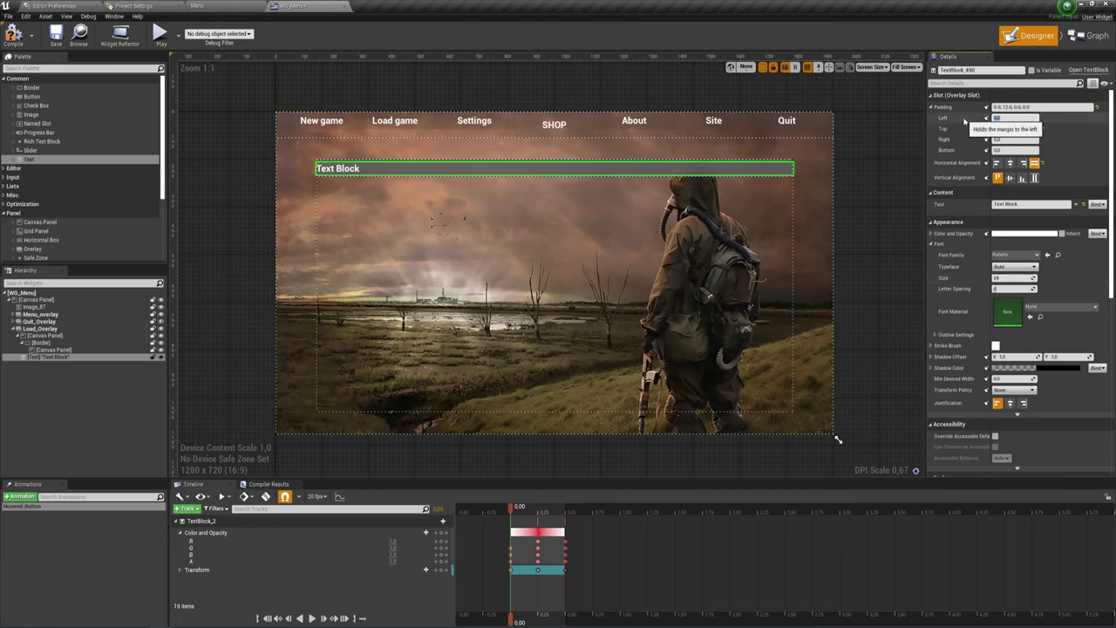
pyautogui.write('60')
pyautogui.press('Return')
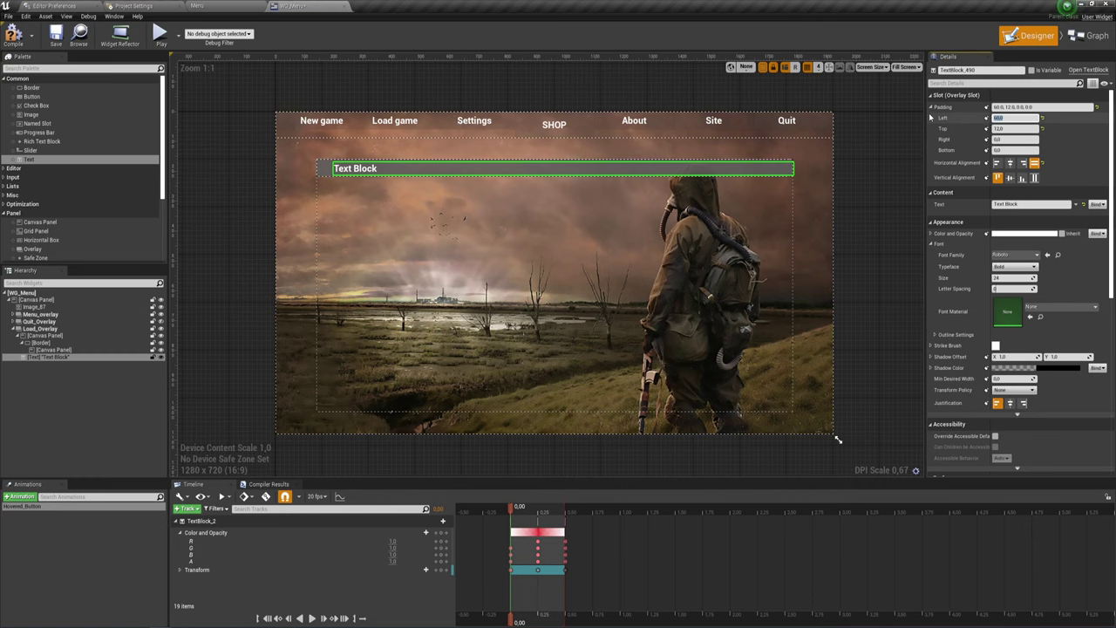
pyautogui.click(1020, 204)
pyautogui.write('Load game')
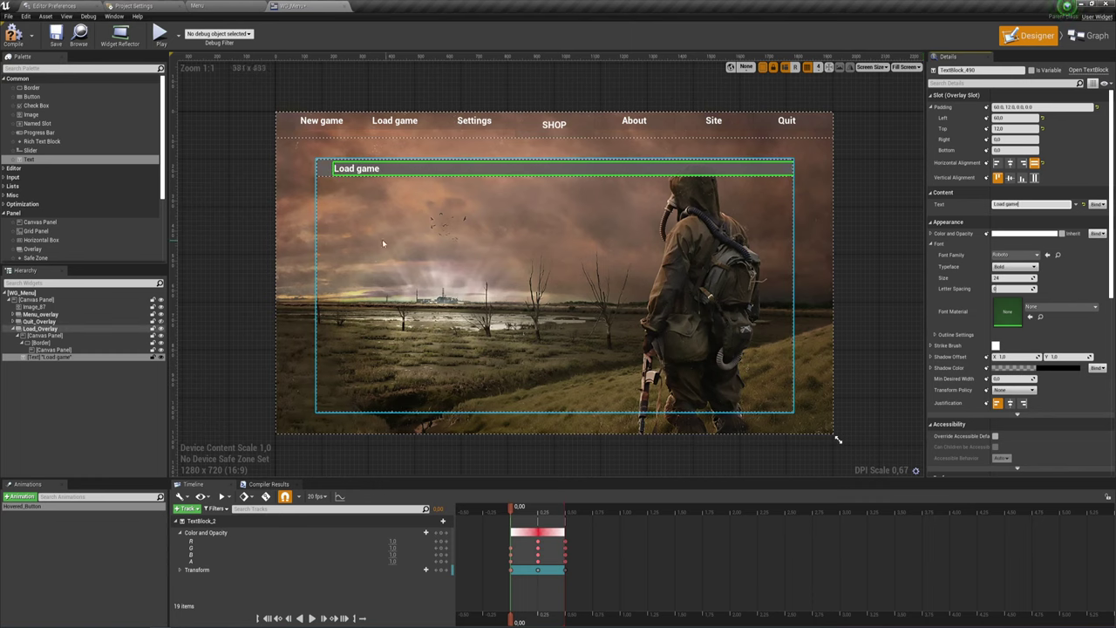
# Make the inner canvas panel fill the Border's height and anchor it full-stretch.
pyautogui.click(50, 350)
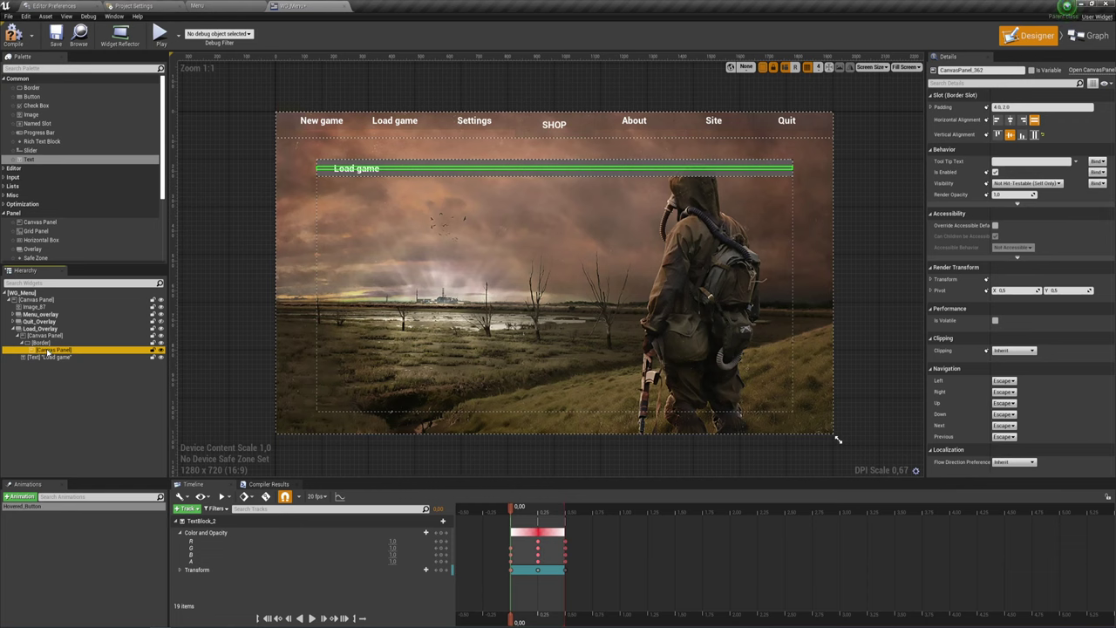
pyautogui.click(1034, 135)
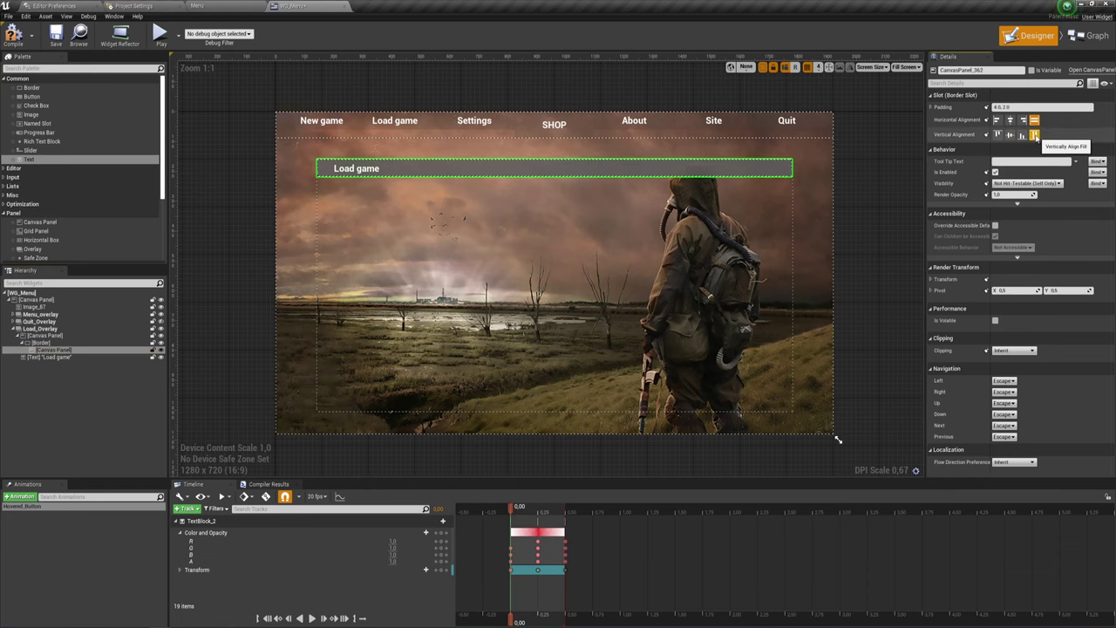
pyautogui.click(50, 349)
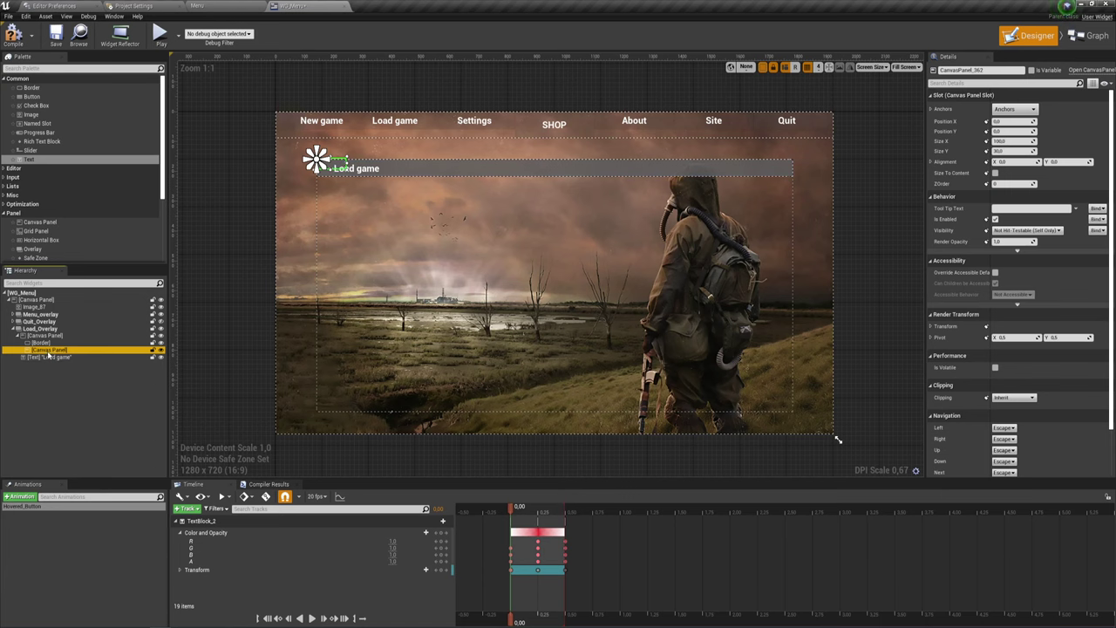
pyautogui.click(42, 342)
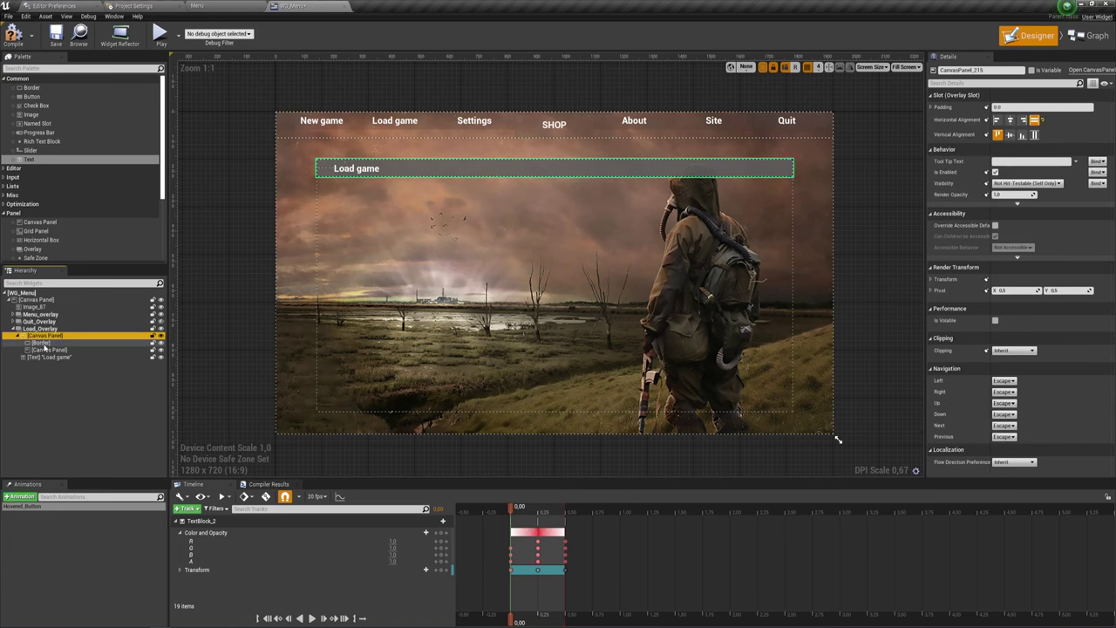
pyautogui.click(46, 350)
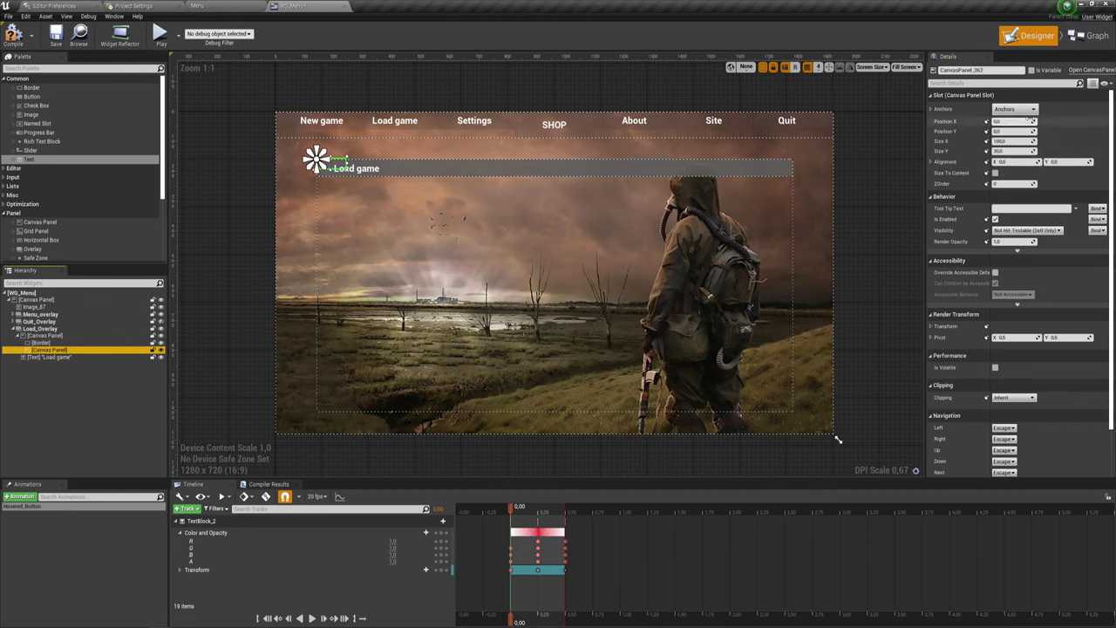
pyautogui.click(1033, 110)
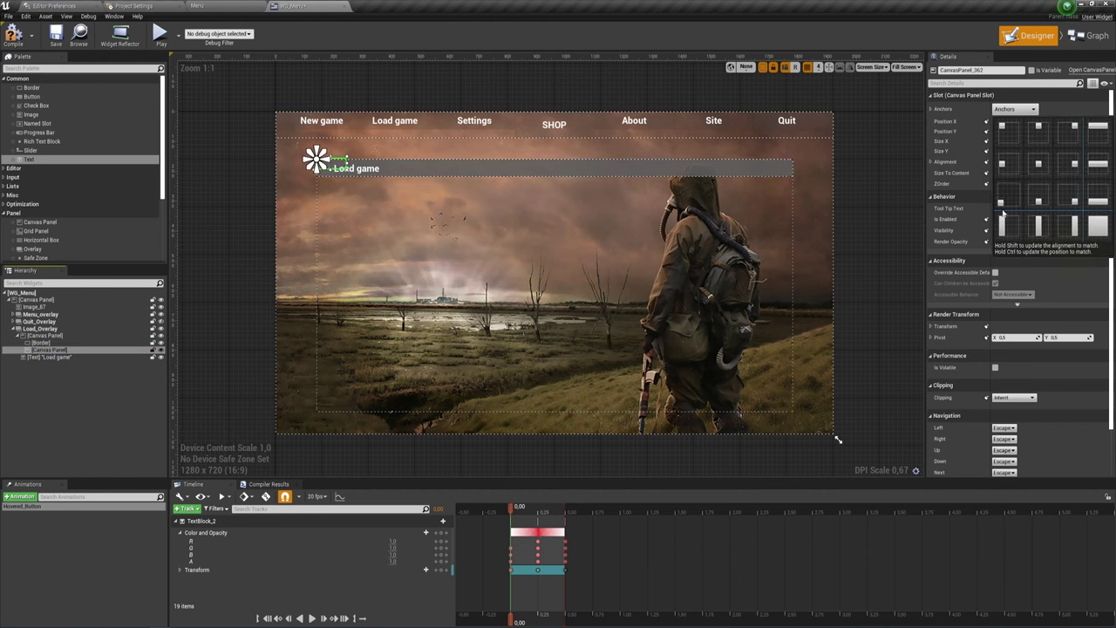
pyautogui.click(1090, 227)
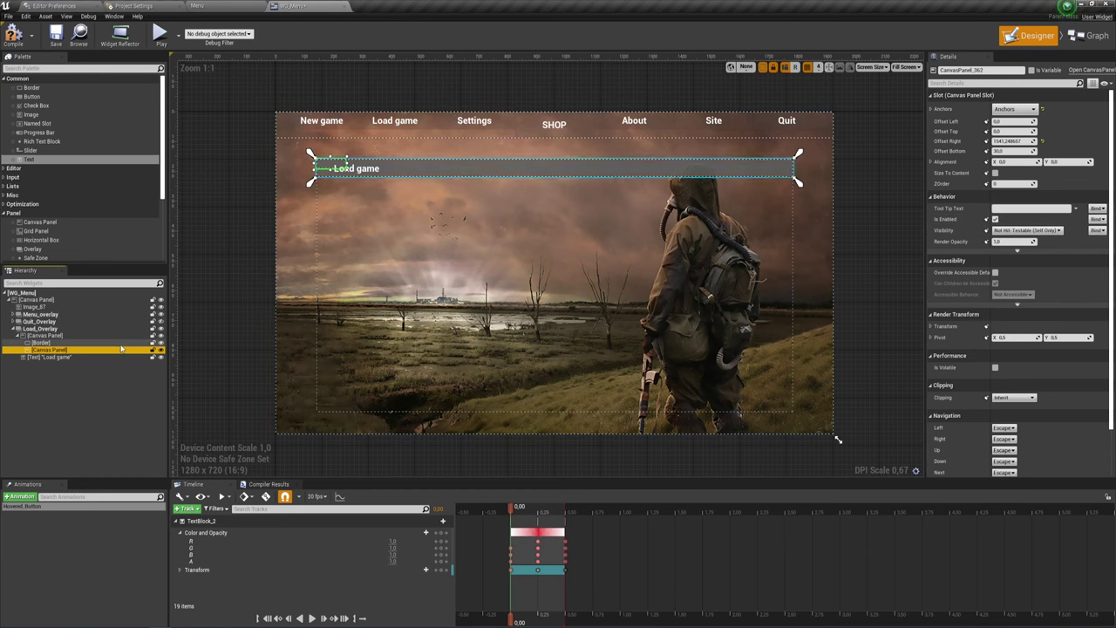
# Move the content panel directly under Load_Overlay and set it to fill both directions.
pyautogui.click(48, 335)
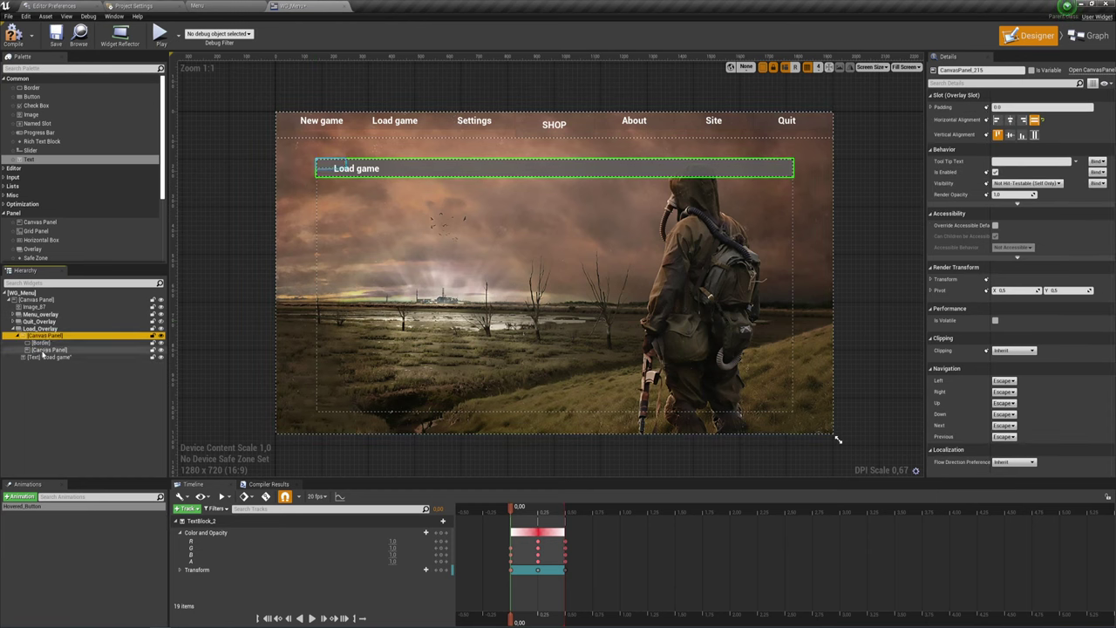
pyautogui.moveTo(48, 350); pyautogui.dragTo(44, 330)
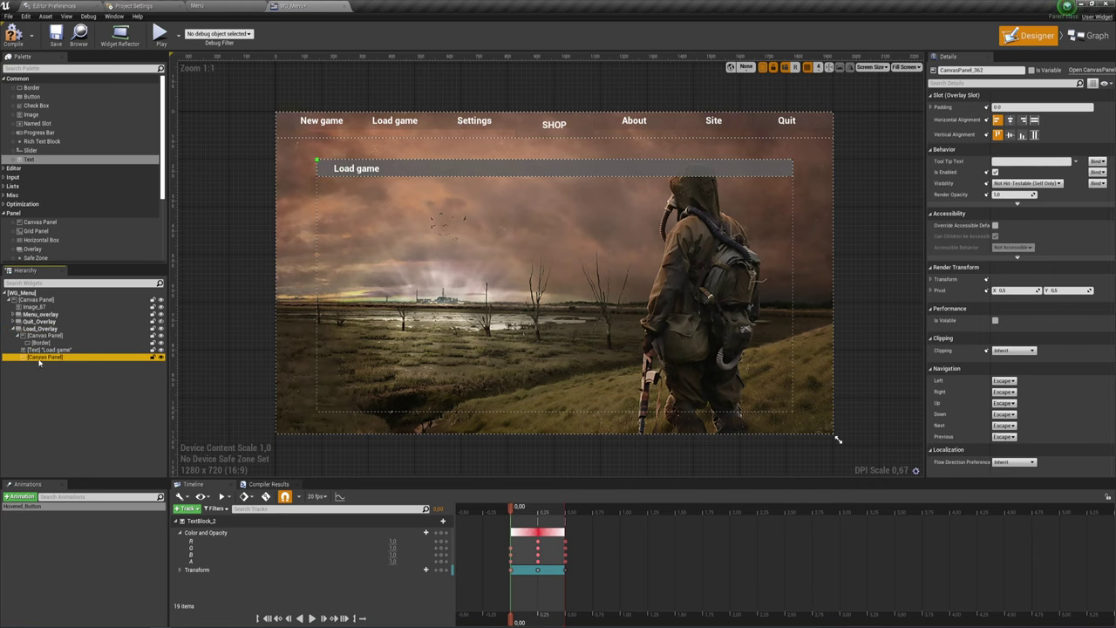
pyautogui.click(1034, 119)
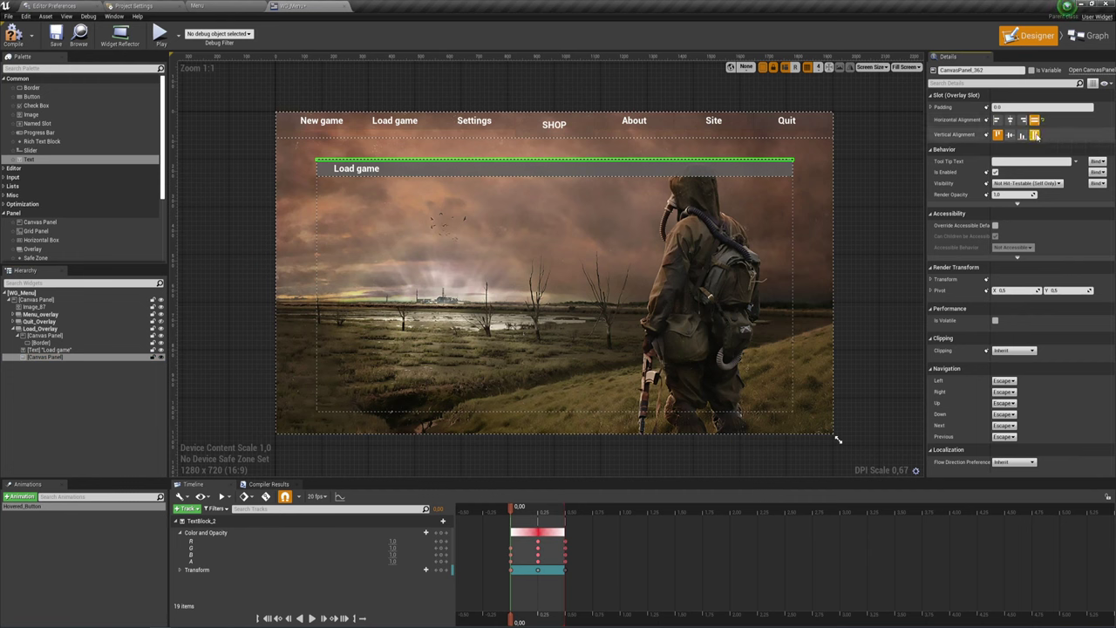
pyautogui.click(1034, 134)
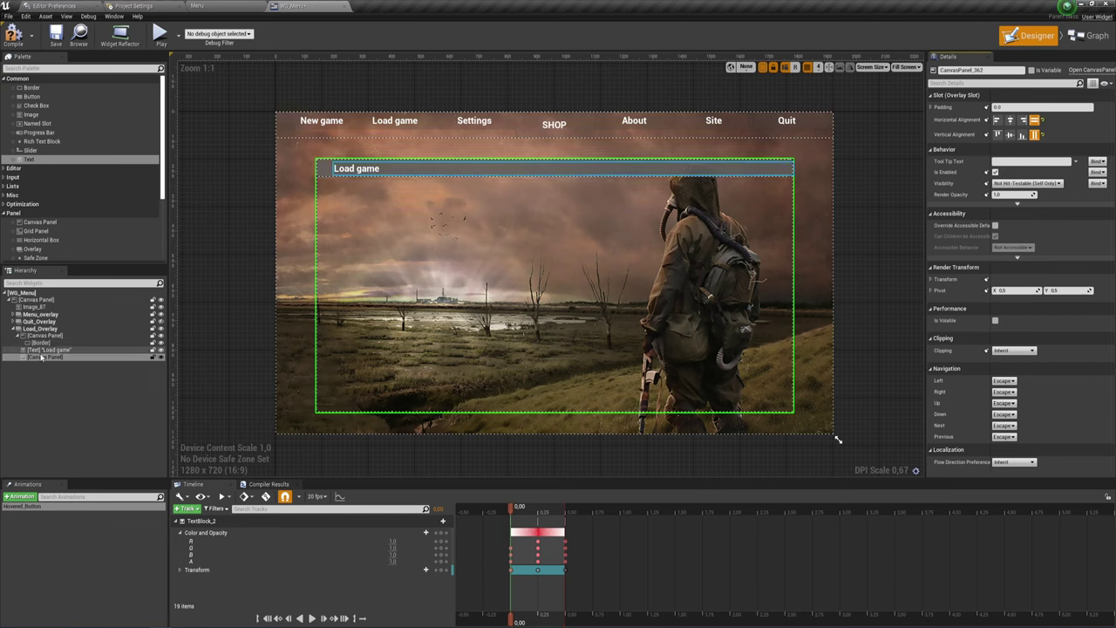
pyautogui.click(41, 356)
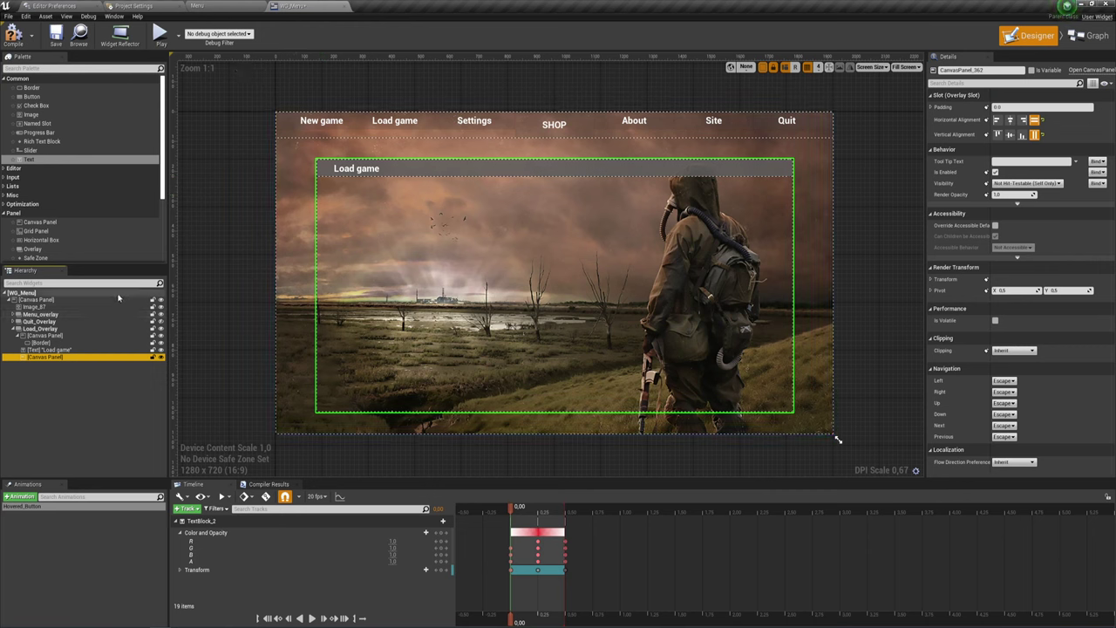
pyautogui.click(41, 343)
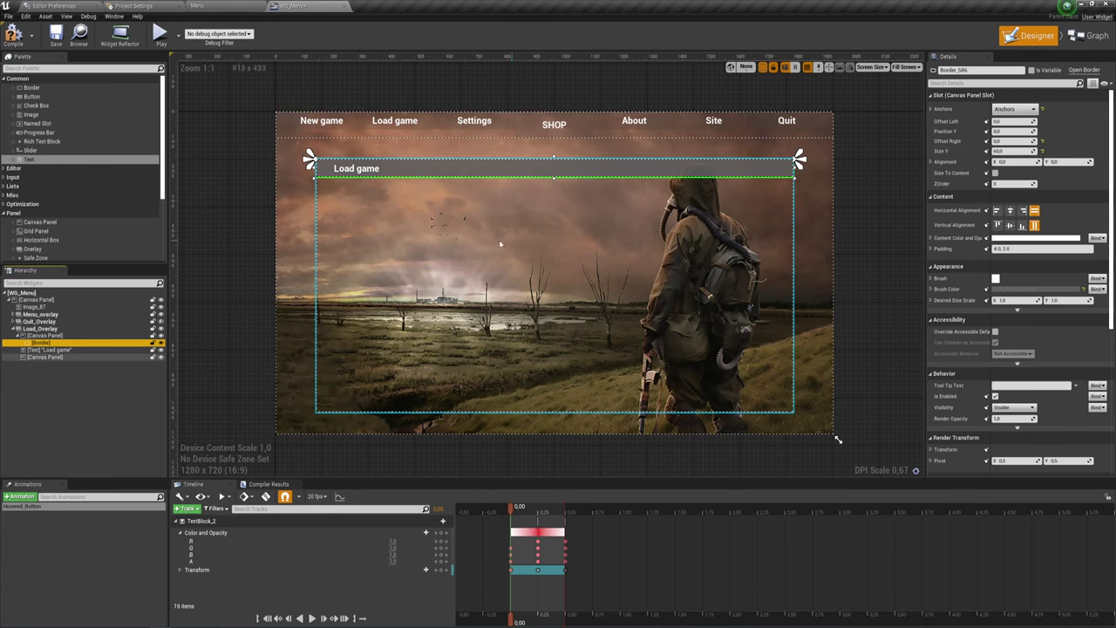
# Set the content Canvas Panel's top padding to 70.
pyautogui.click(157, 357)
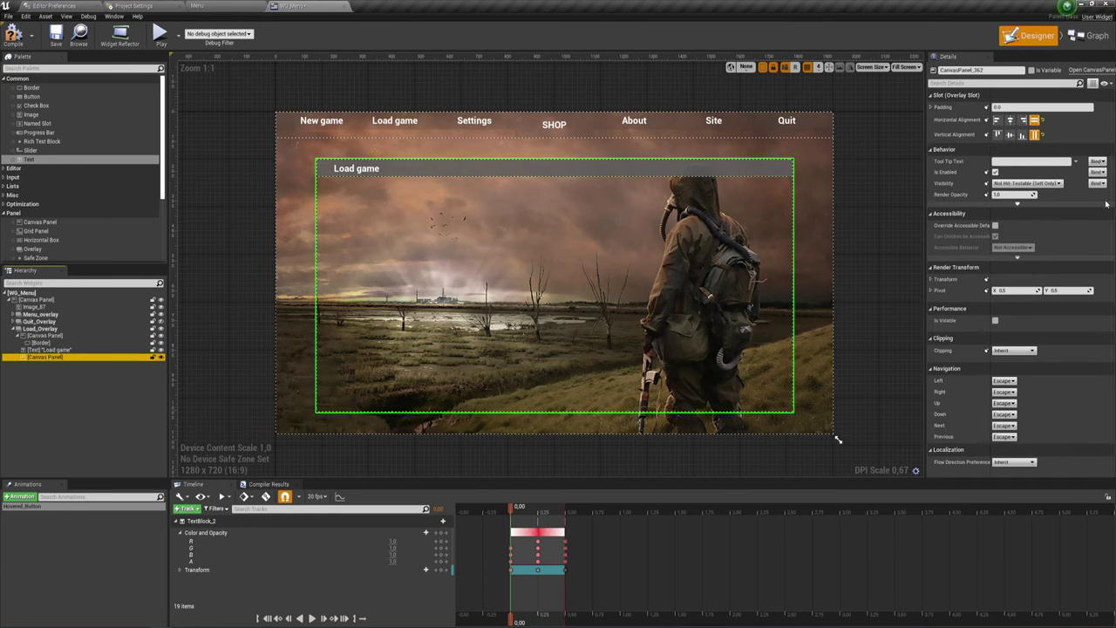
pyautogui.click(932, 108)
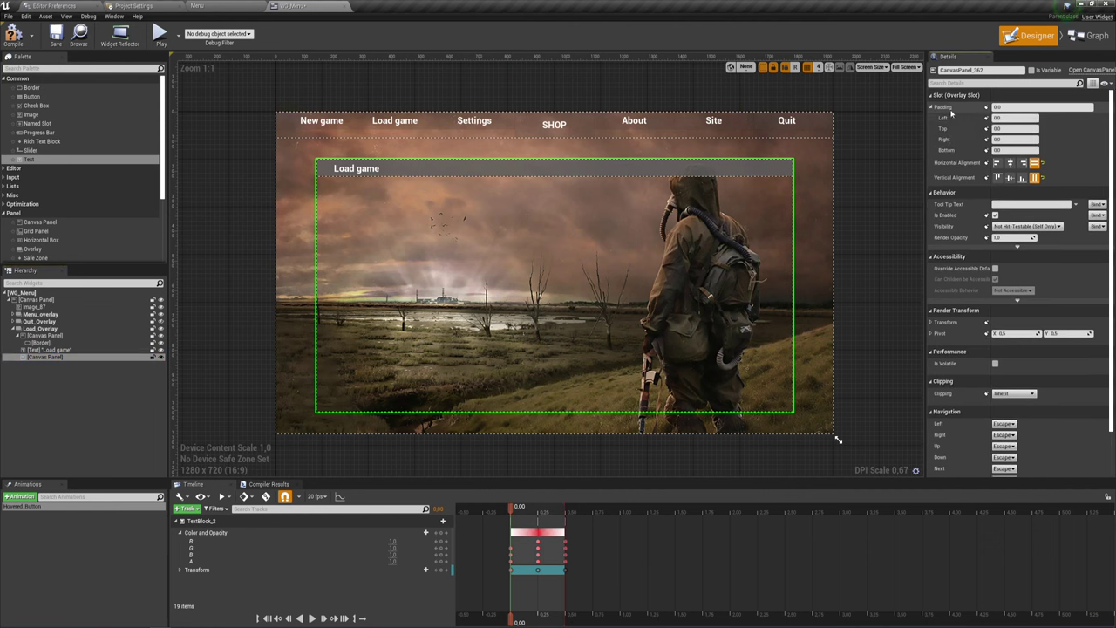
pyautogui.click(1009, 128)
pyautogui.write('60')
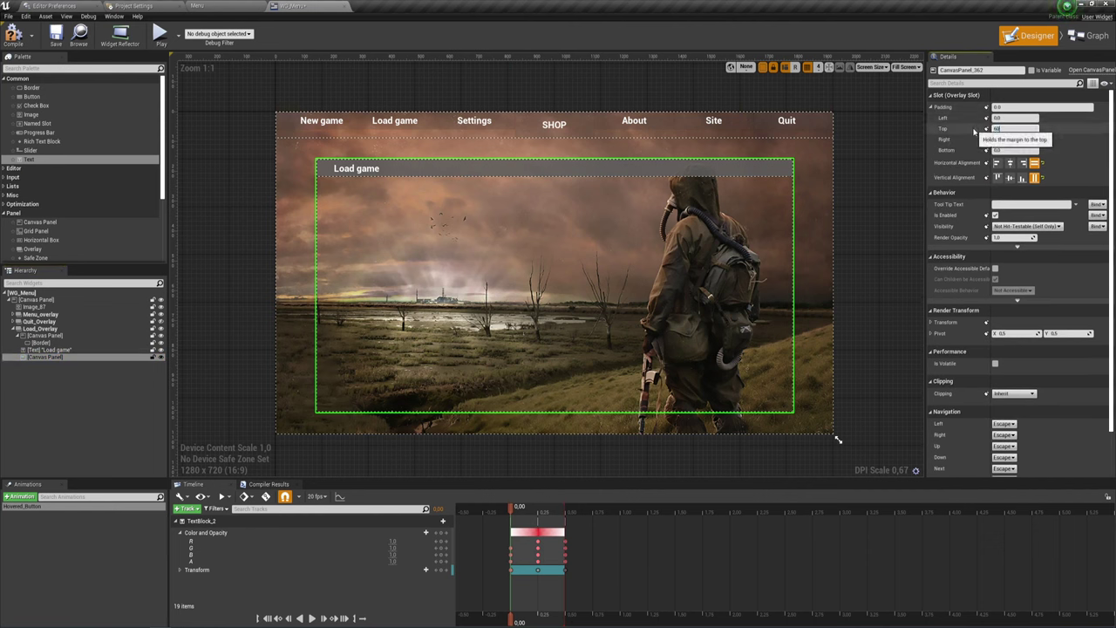
pyautogui.press('Return')
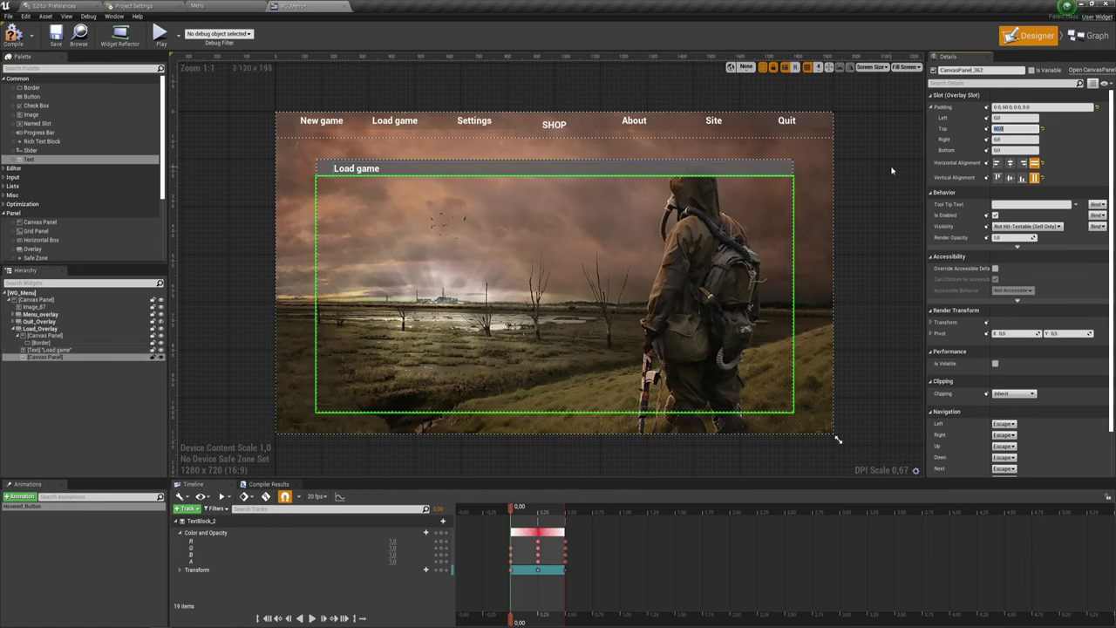
pyautogui.press('Return')
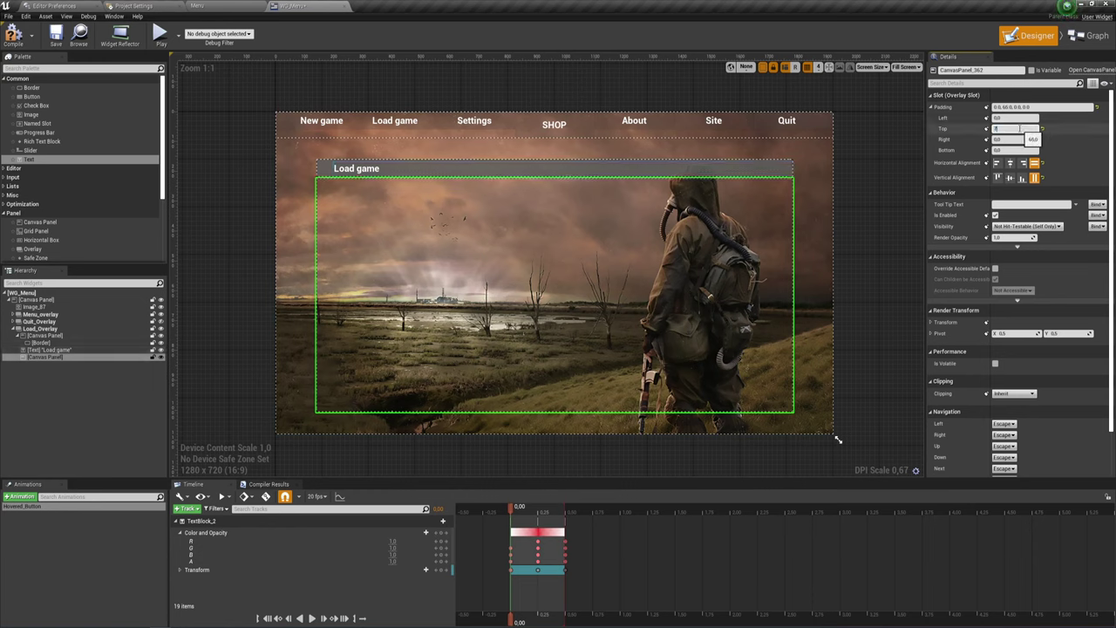
pyautogui.write('70')
pyautogui.press('Return')
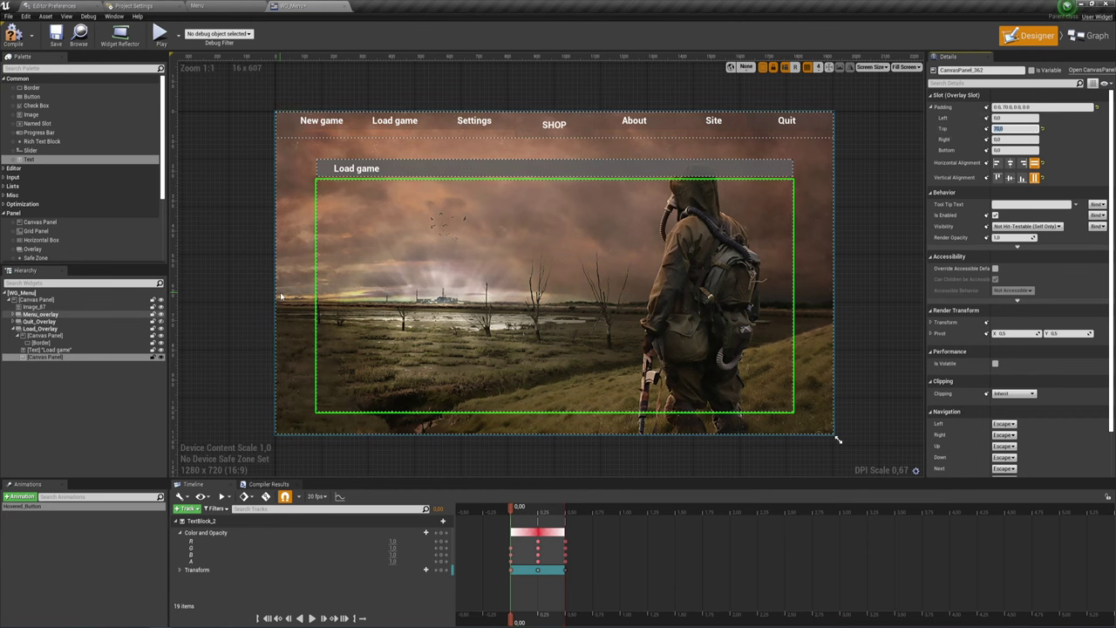
pyautogui.click(46, 368)
pyautogui.click(45, 358)
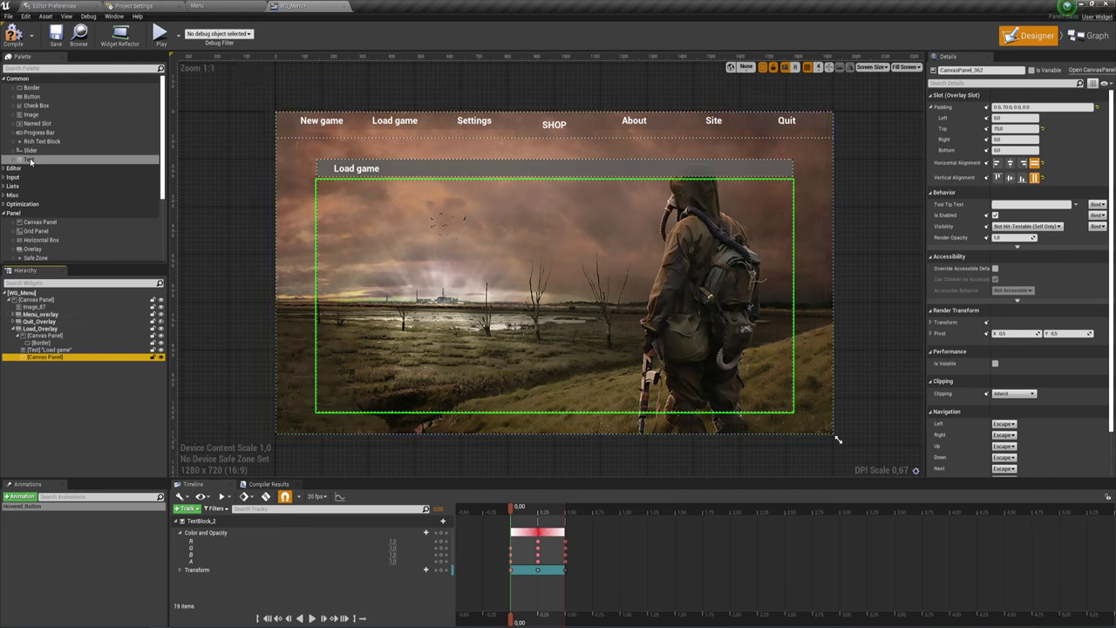
pyautogui.moveTo(29, 159); pyautogui.dragTo(418, 249)
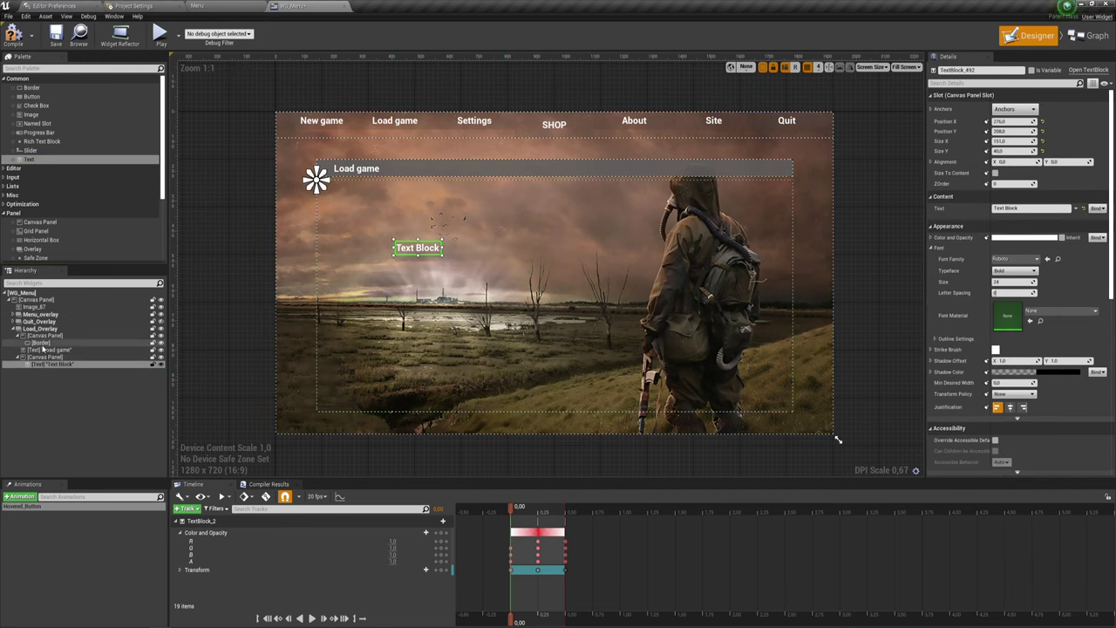
pyautogui.click(54, 365)
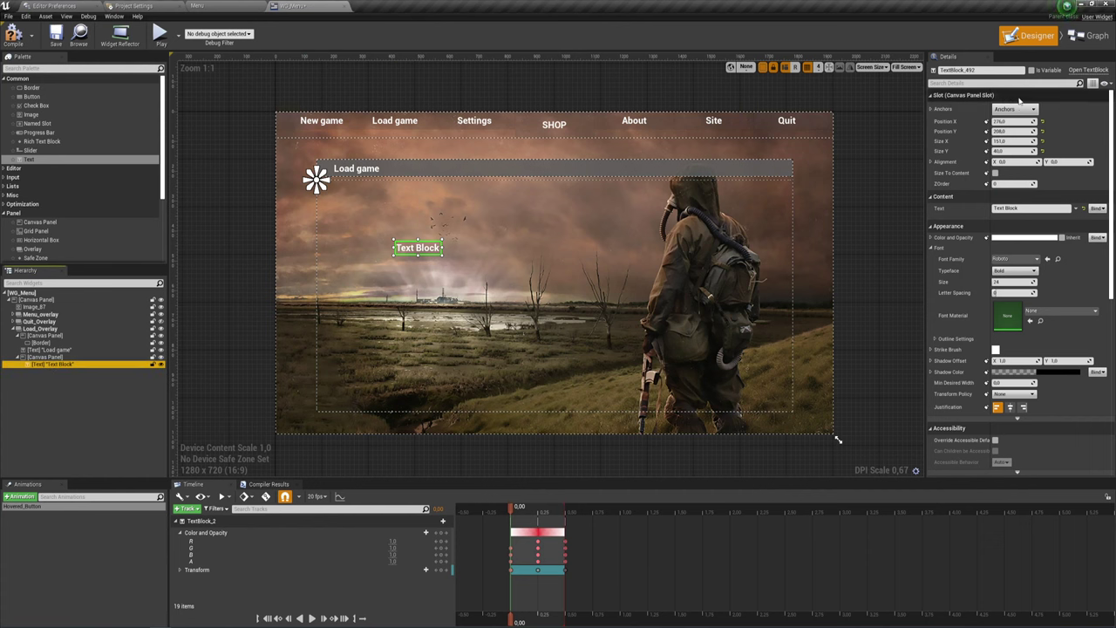
pyautogui.click(1015, 109)
pyautogui.click(1105, 227)
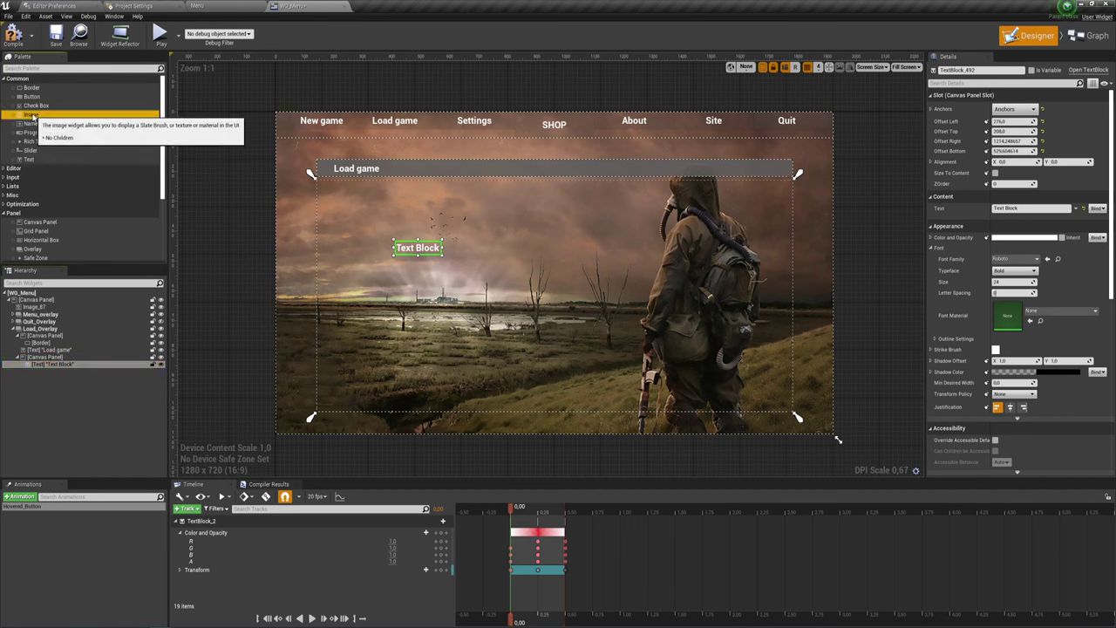
pyautogui.moveTo(32, 114)
pyautogui.mouseDown()
pyautogui.moveTo(302, 208)
pyautogui.moveTo(356, 208)
pyautogui.moveTo(469, 312)
pyautogui.mouseUp()
pyautogui.moveTo(394, 241); pyautogui.dragTo(381, 244)
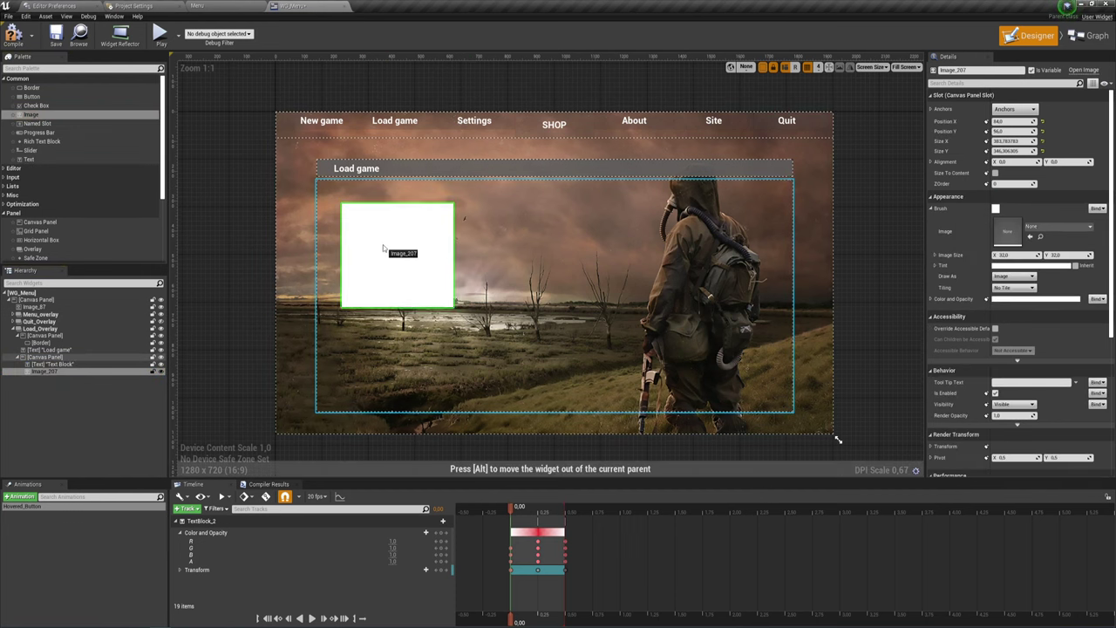
pyautogui.click(1014, 109)
pyautogui.click(1009, 127)
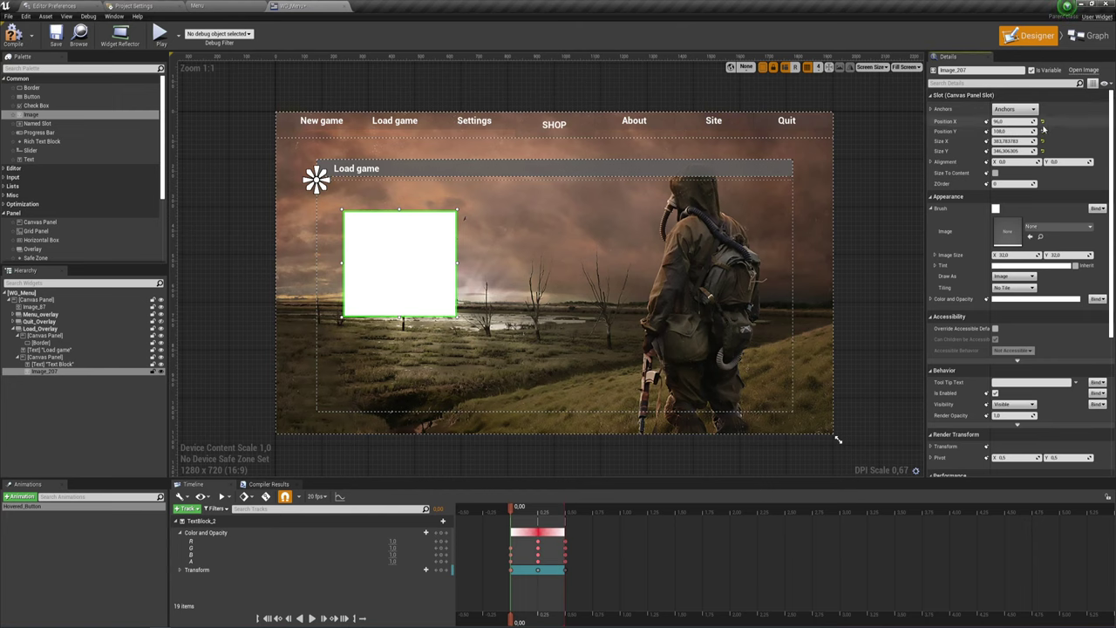
pyautogui.click(1042, 132)
pyautogui.click(1042, 121)
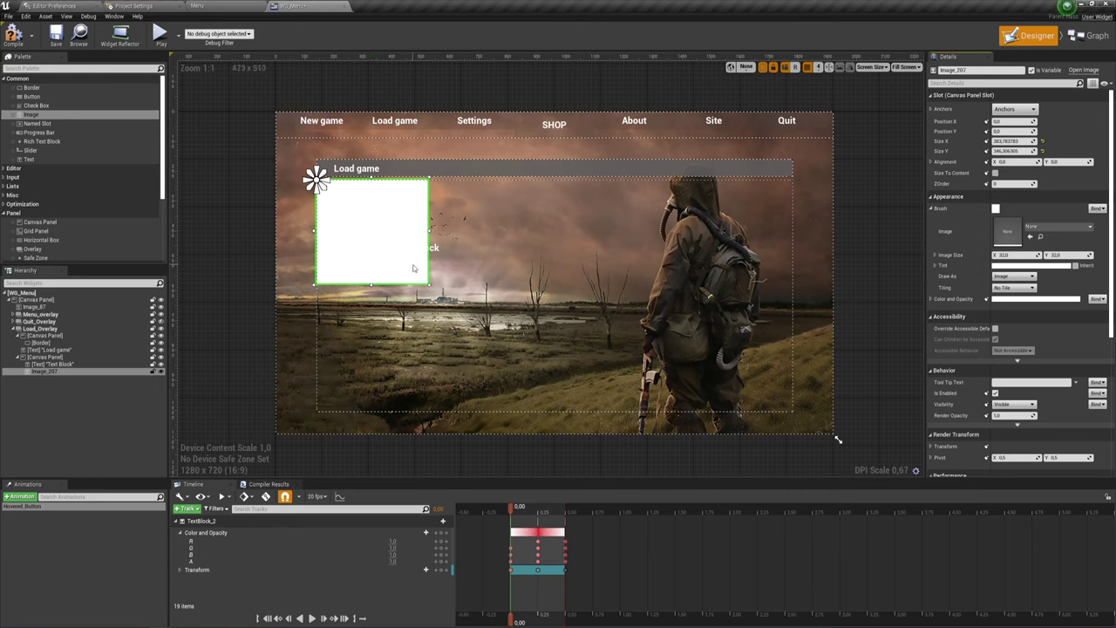
pyautogui.press('Delete')
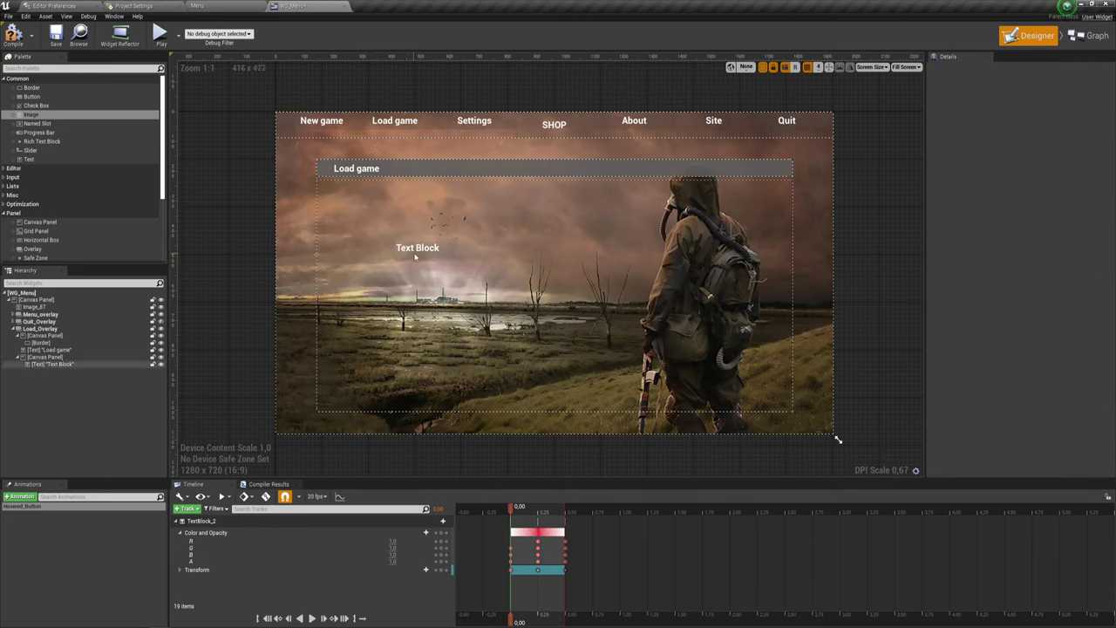
pyautogui.click(415, 256)
pyautogui.press('Delete')
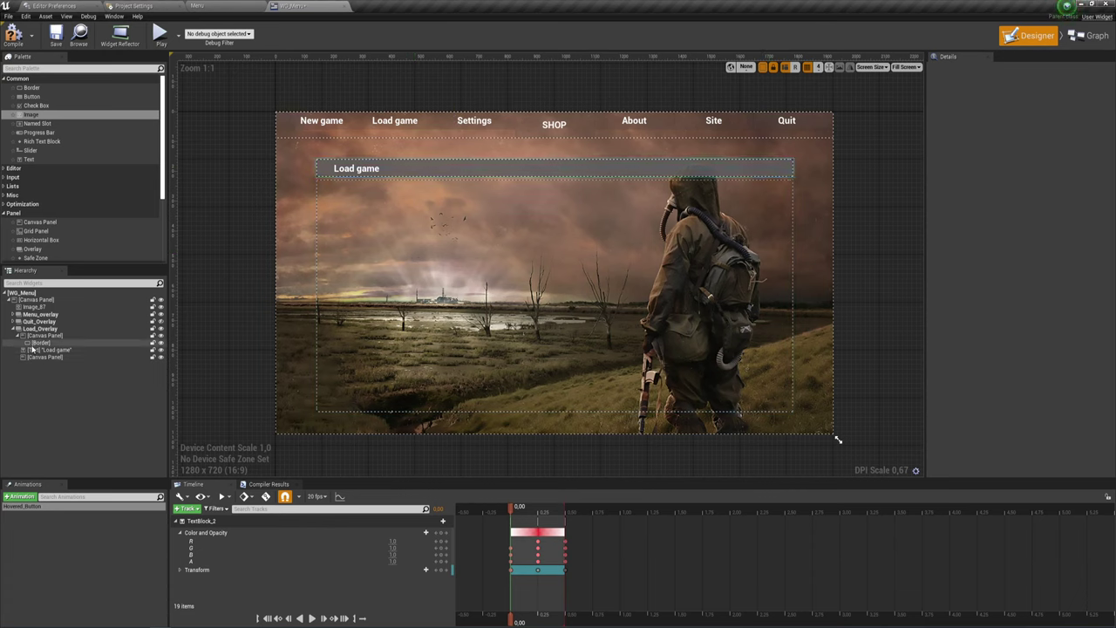
pyautogui.click(13, 328)
pyautogui.click(39, 329)
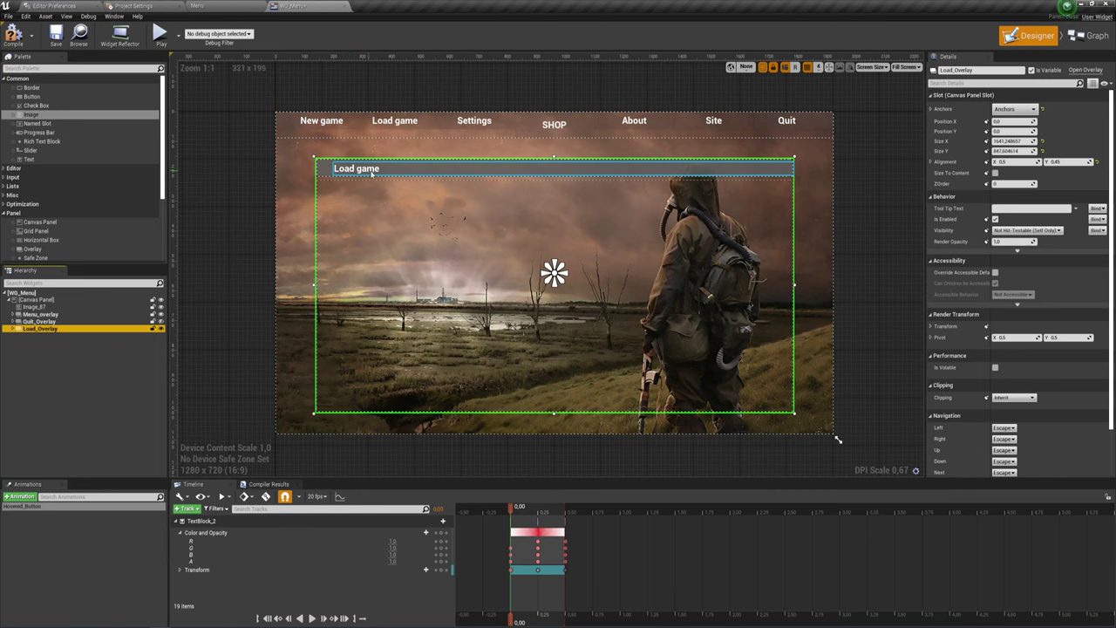
pyautogui.click(36, 356)
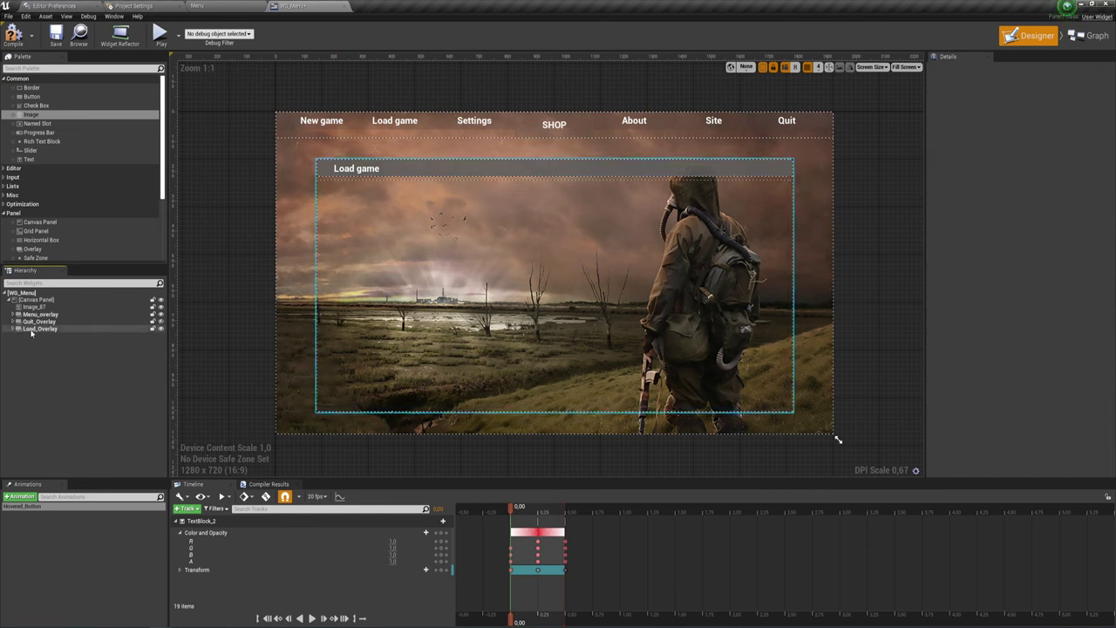
# Duplicate Load_Overlay and rename the copy Settings_Overlay.
pyautogui.click(47, 330)
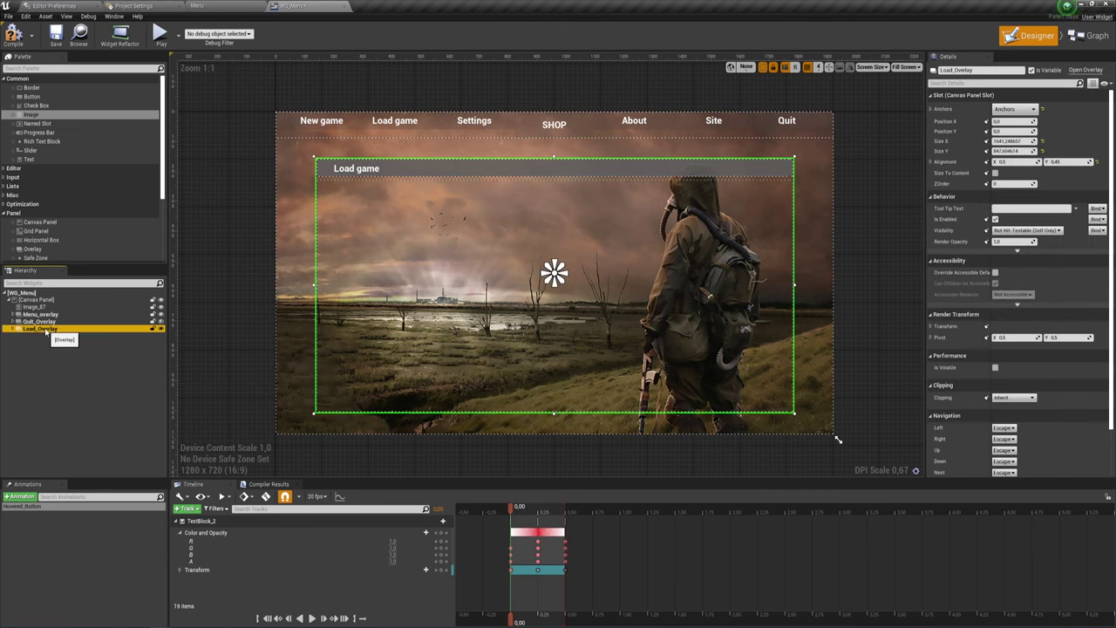
pyautogui.rightClick(46, 332)
pyautogui.click(71, 372)
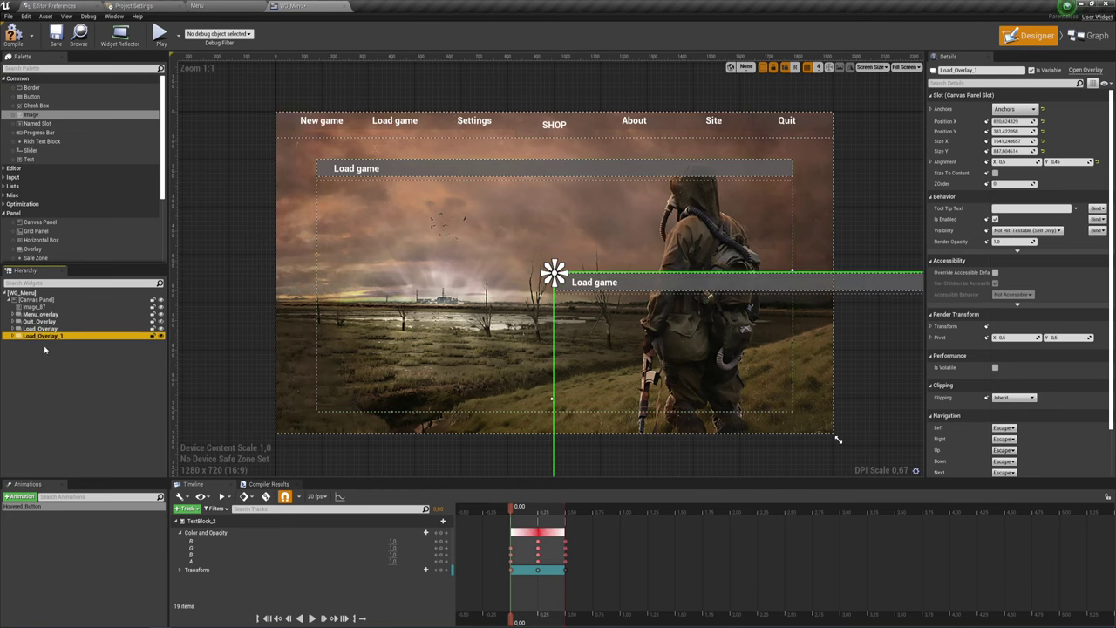
pyautogui.doubleClick(61, 336)
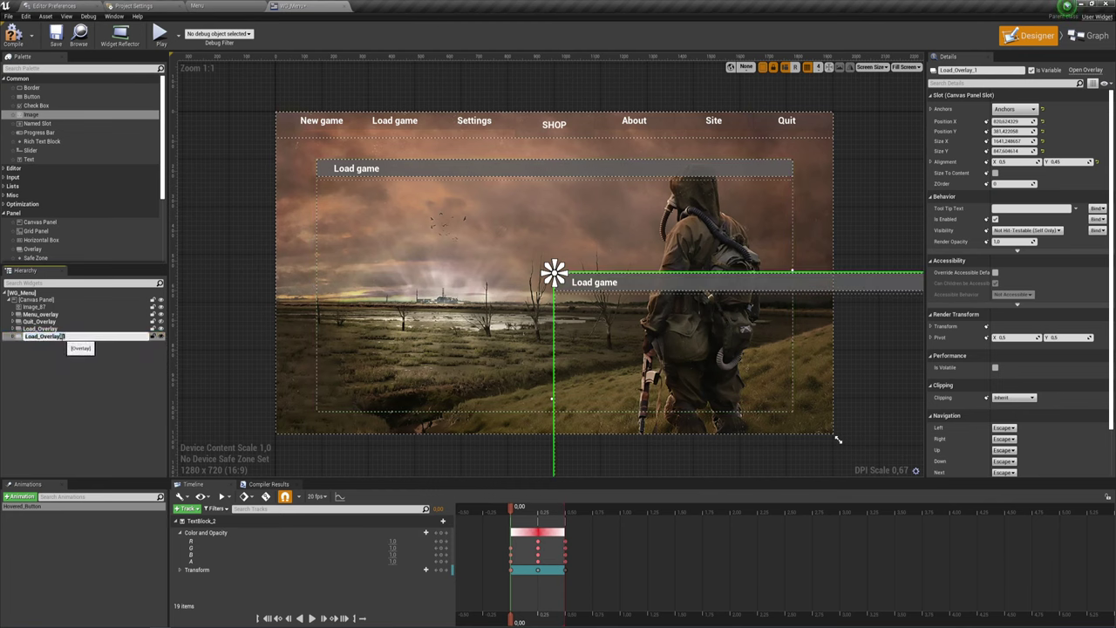
pyautogui.press('BackSpace')
pyautogui.press('BackSpace')
pyautogui.press('Return')
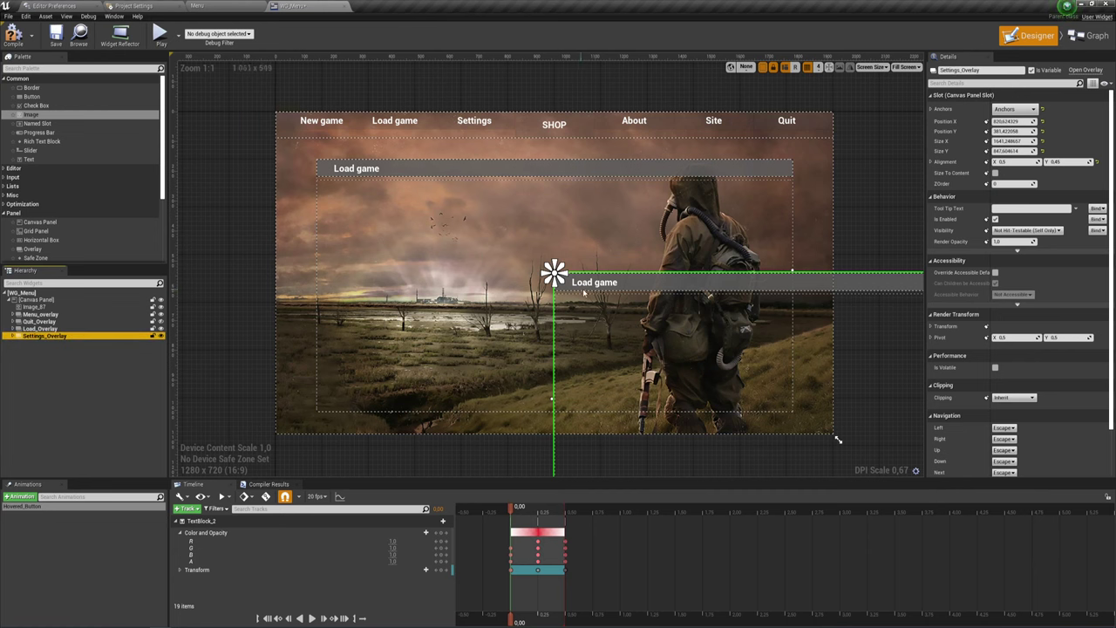
pyautogui.click(48, 329)
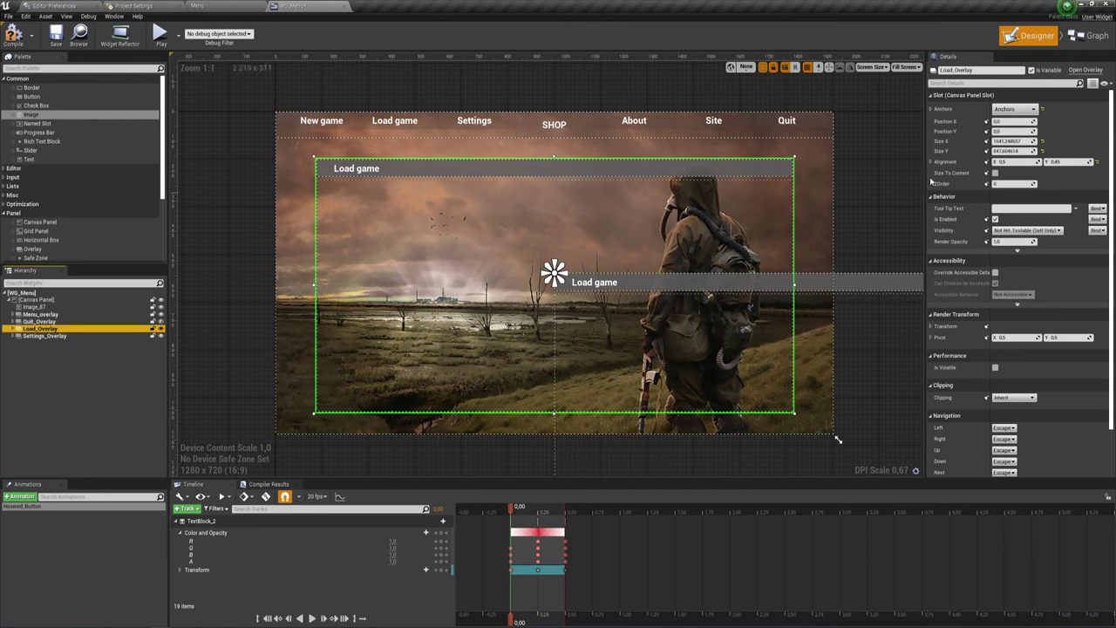
# Try sizing Load_Overlay to 100 × 30, then undo the size change.
pyautogui.click(1020, 108)
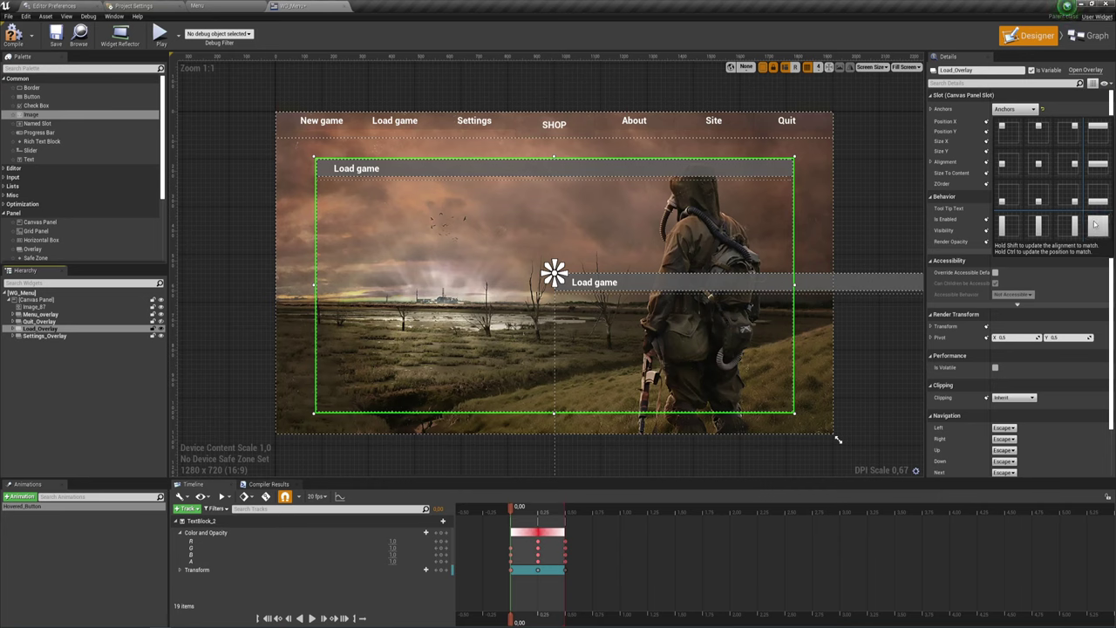
pyautogui.click(1002, 126)
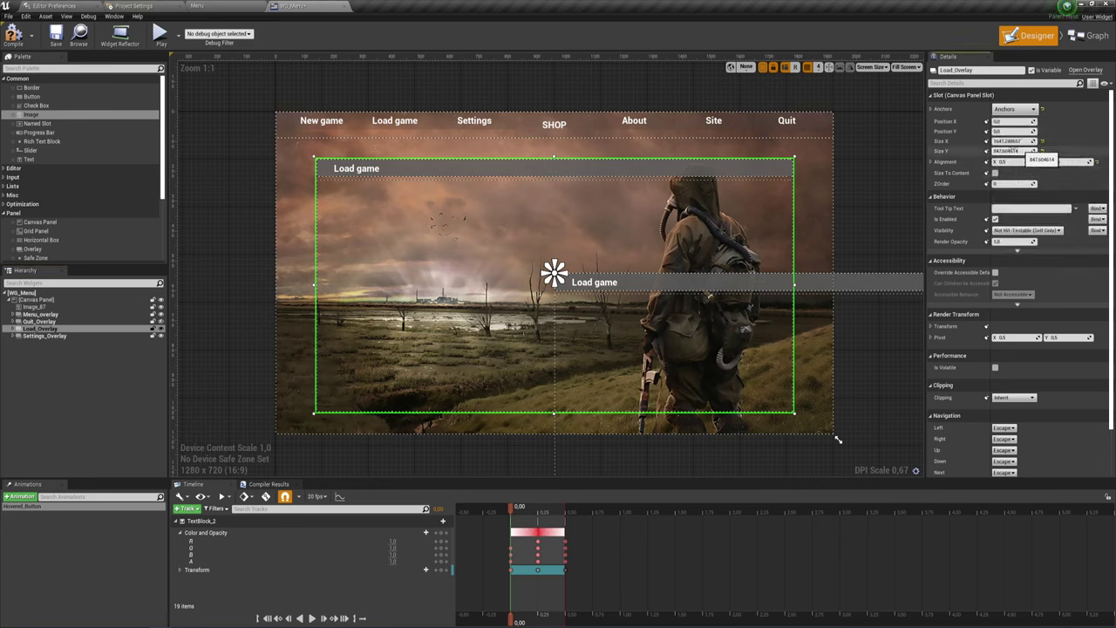
pyautogui.click(1013, 140)
pyautogui.write('100')
pyautogui.press('Return')
pyautogui.write('30')
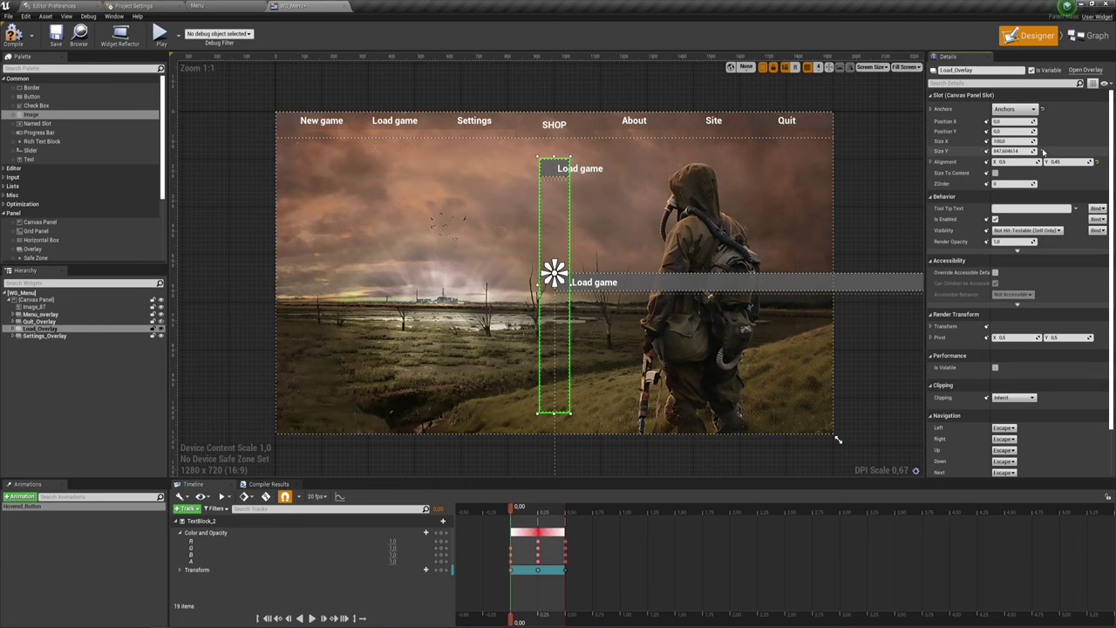
pyautogui.press('Return')
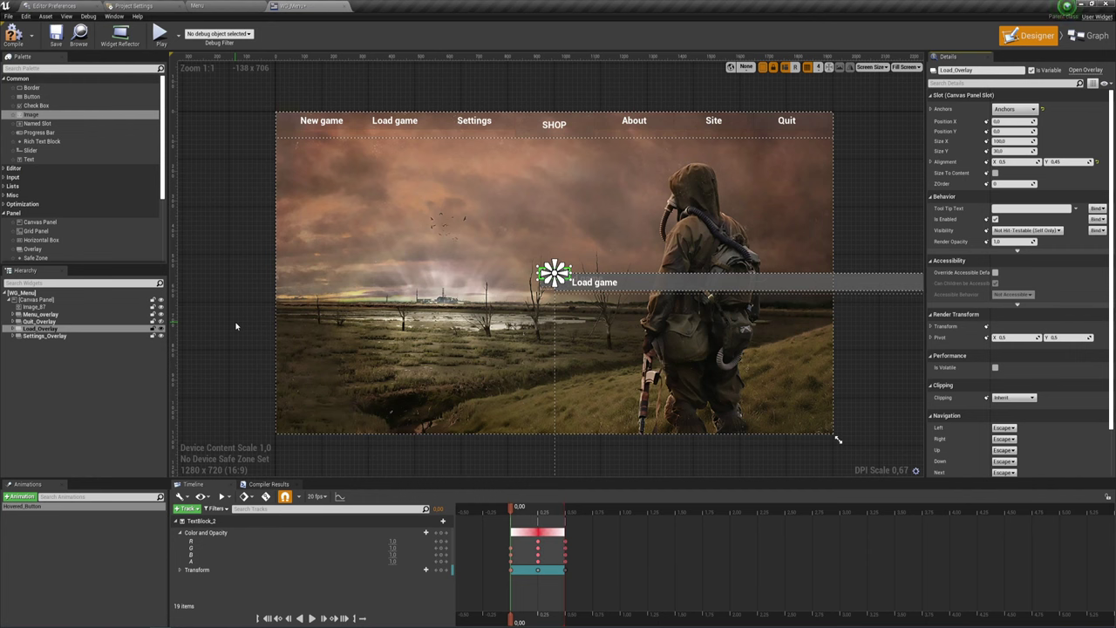
pyautogui.hotkey('ctrl', 'z')
pyautogui.hotkey('ctrl', 'z')
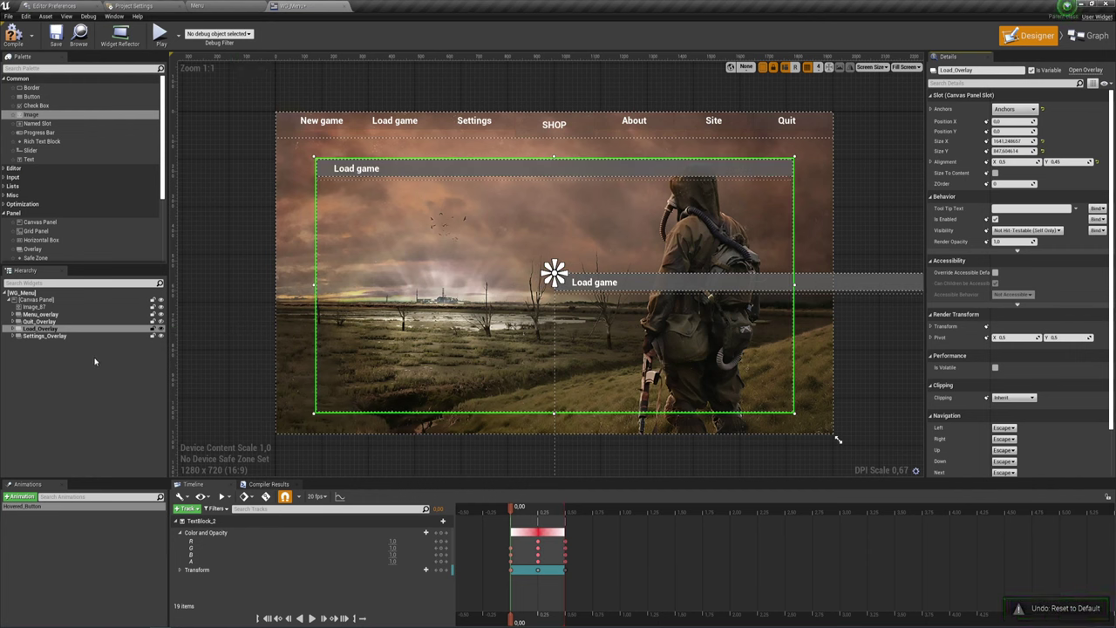
# Reset Settings_Overlay's Position X and Y to 0 so it overlaps the Load game panel.
pyautogui.click(43, 336)
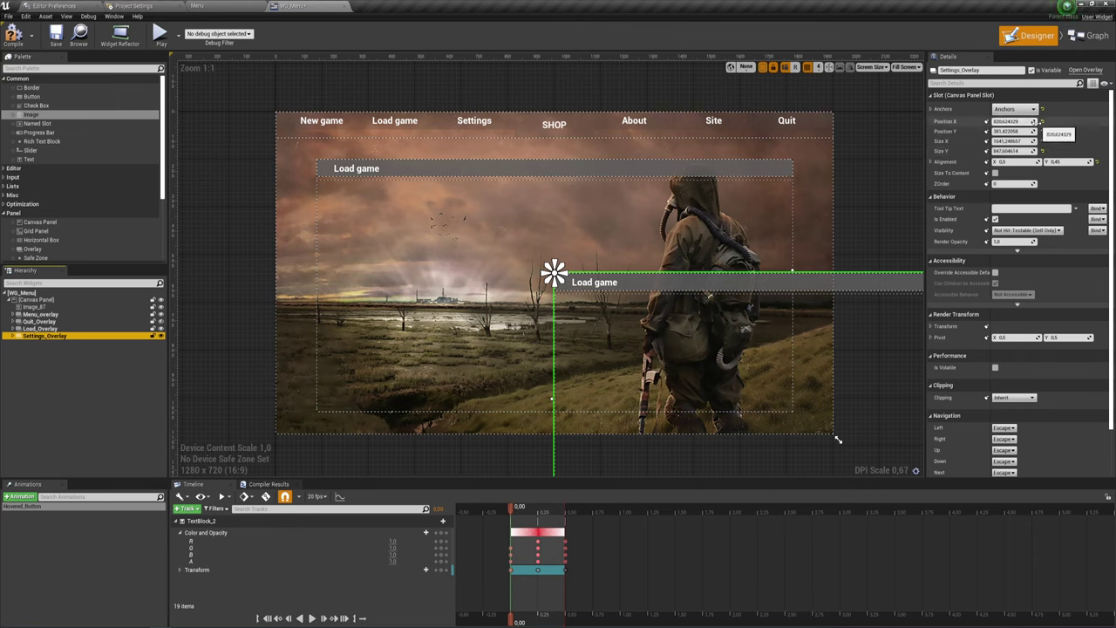
pyautogui.click(1042, 122)
pyautogui.click(1042, 131)
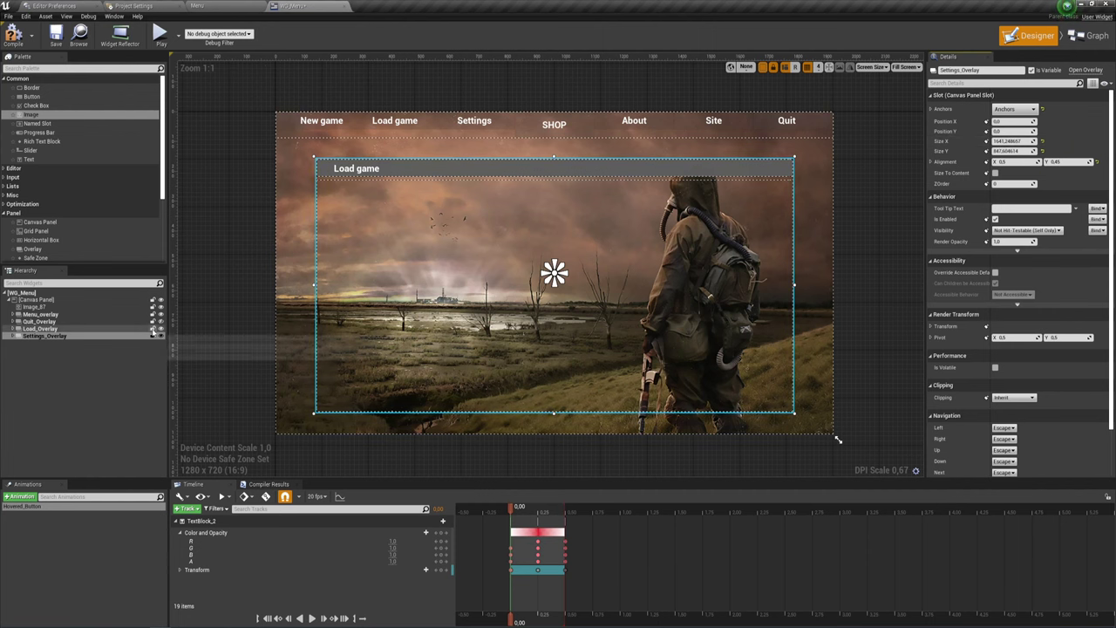
pyautogui.click(40, 328)
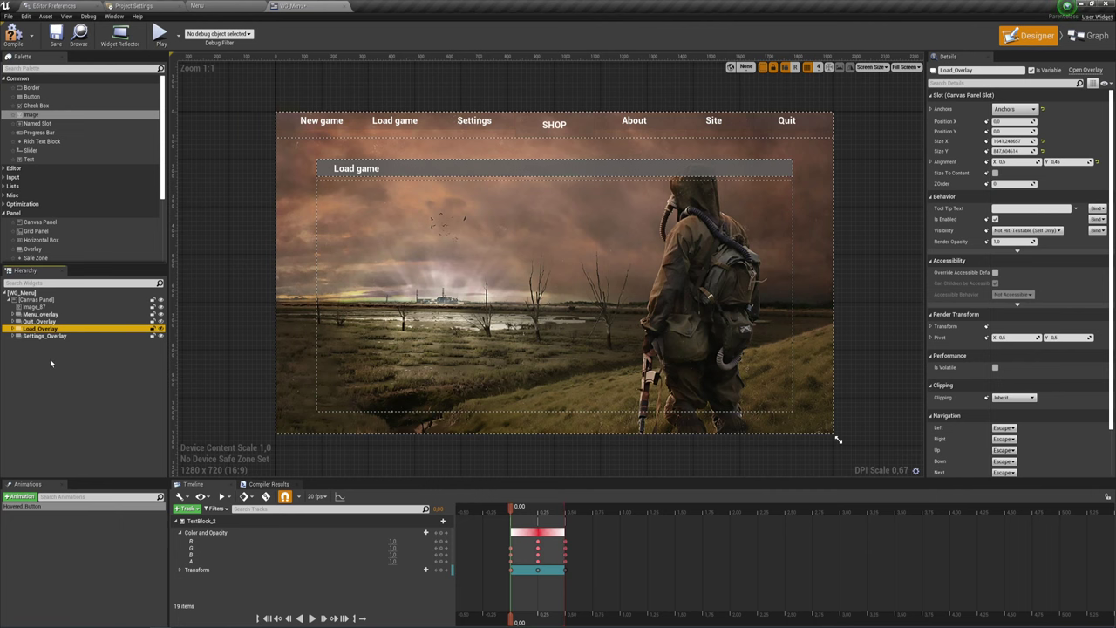
pyautogui.click(68, 337)
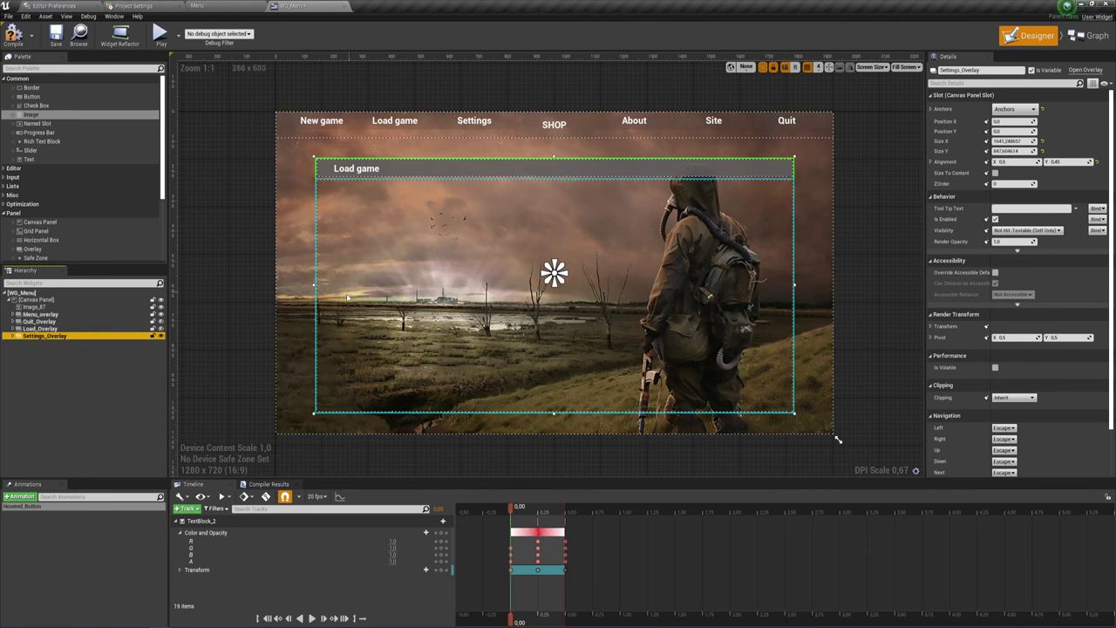
pyautogui.click(14, 336)
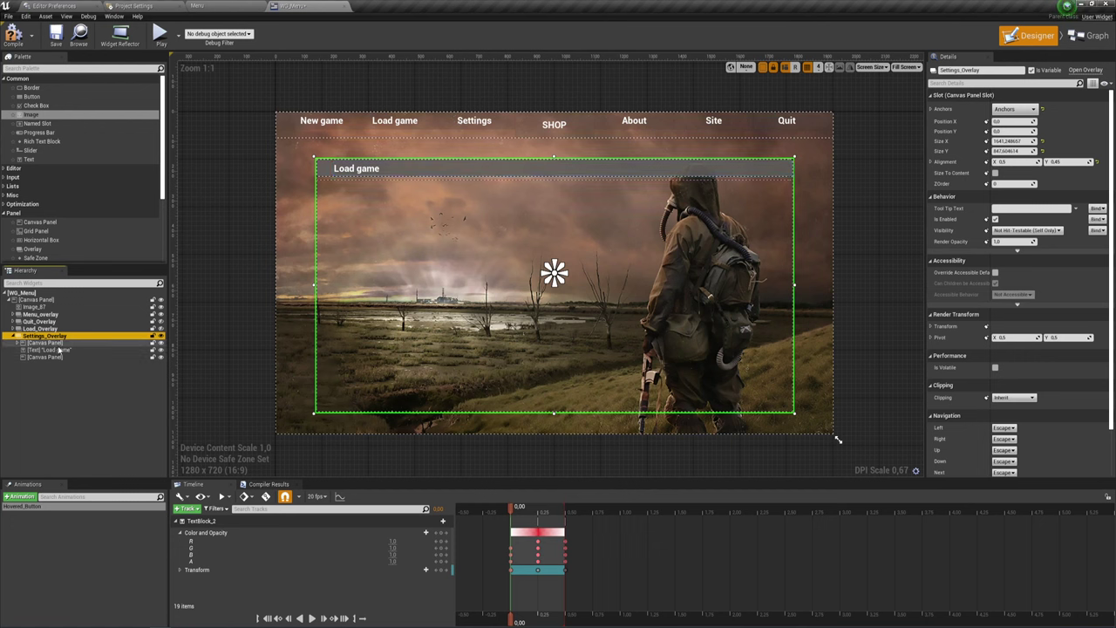
# Change the Settings_Overlay title text from 'Load game' to 'Settings'.
pyautogui.click(48, 349)
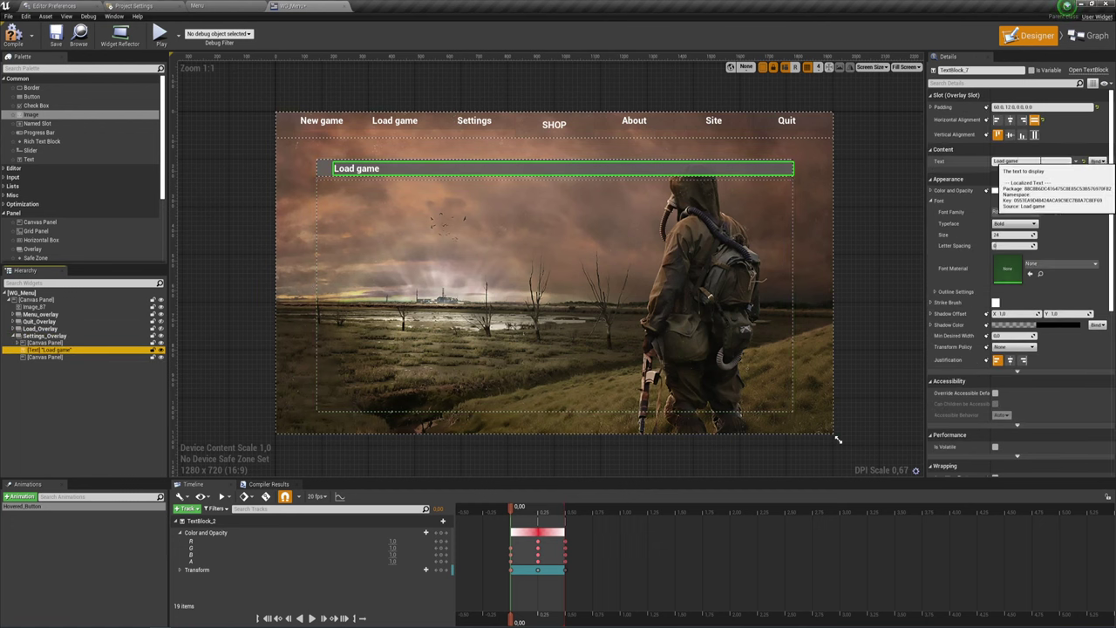
pyautogui.click(1011, 161)
pyautogui.write('Settings')
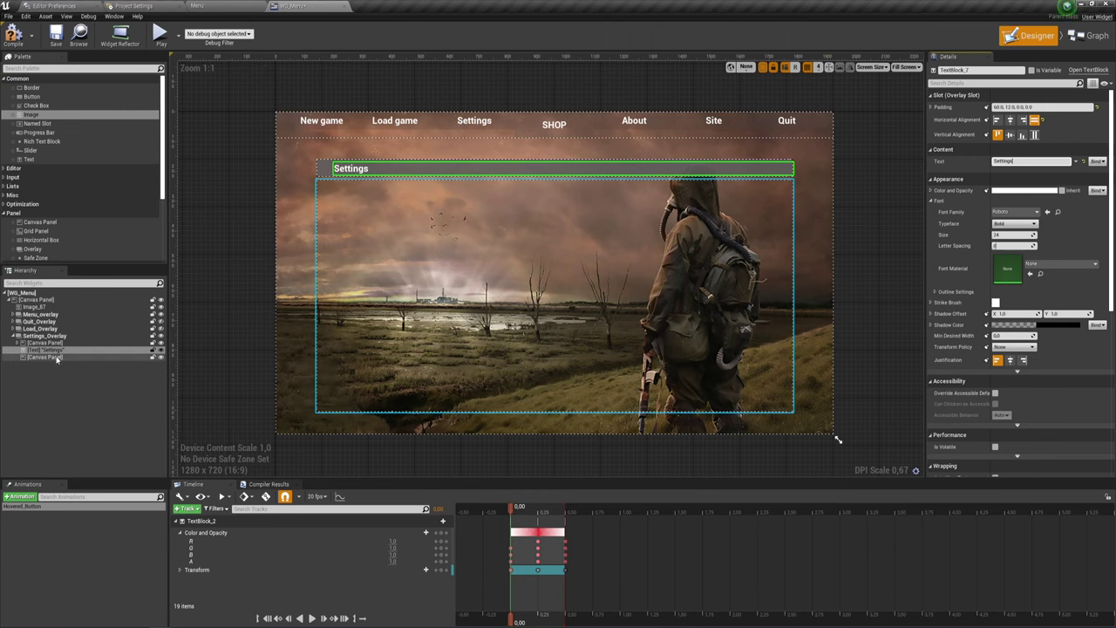
pyautogui.click(12, 337)
# Duplicate Settings_Overlay as Shop_Overlay and hide Settings_Overlay in the preview.
pyautogui.click(50, 336)
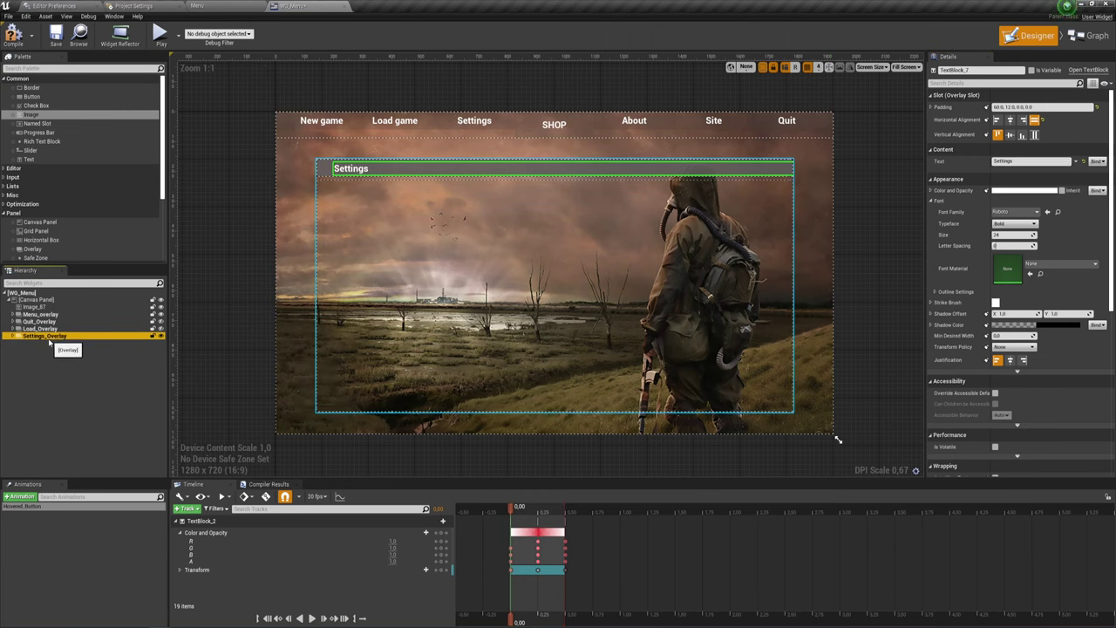
pyautogui.rightClick(53, 338)
pyautogui.click(74, 378)
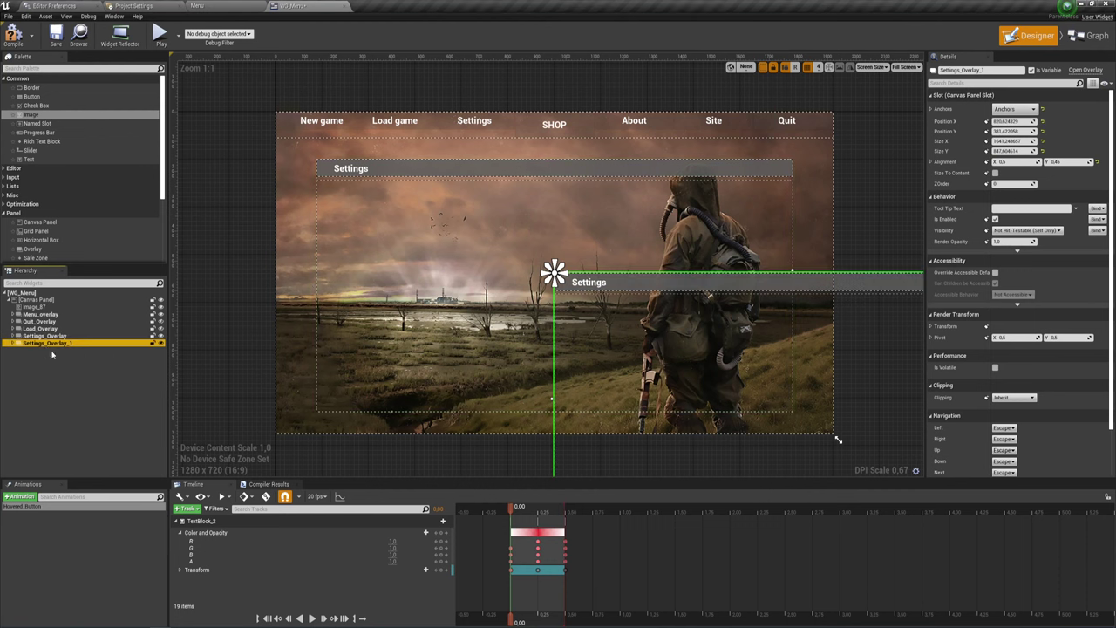
pyautogui.doubleClick(61, 343)
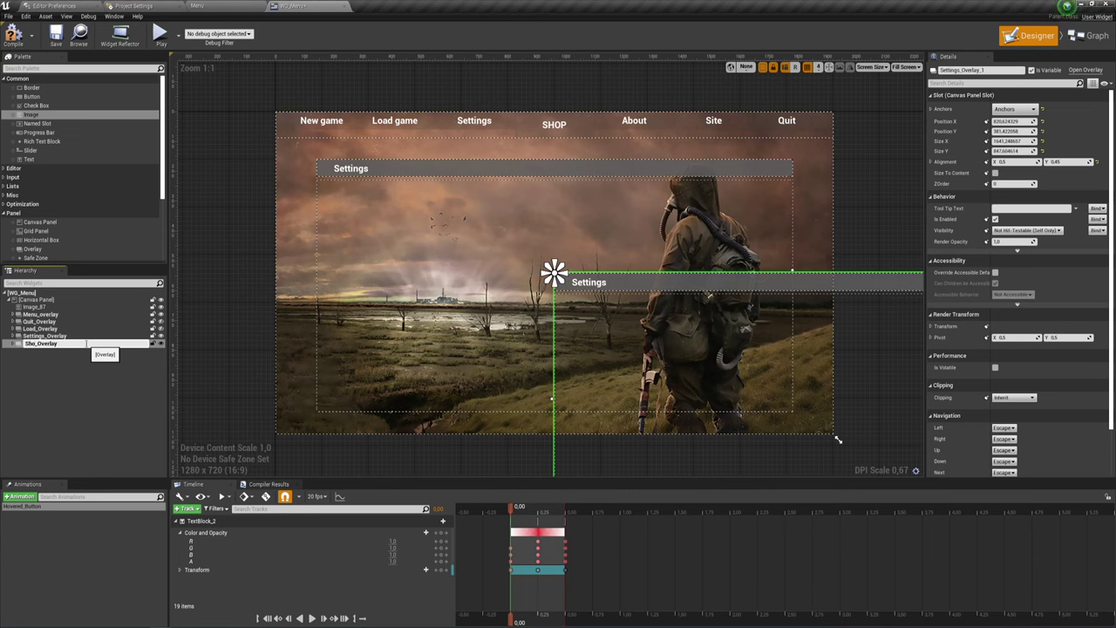
pyautogui.write('p')
pyautogui.press('Return')
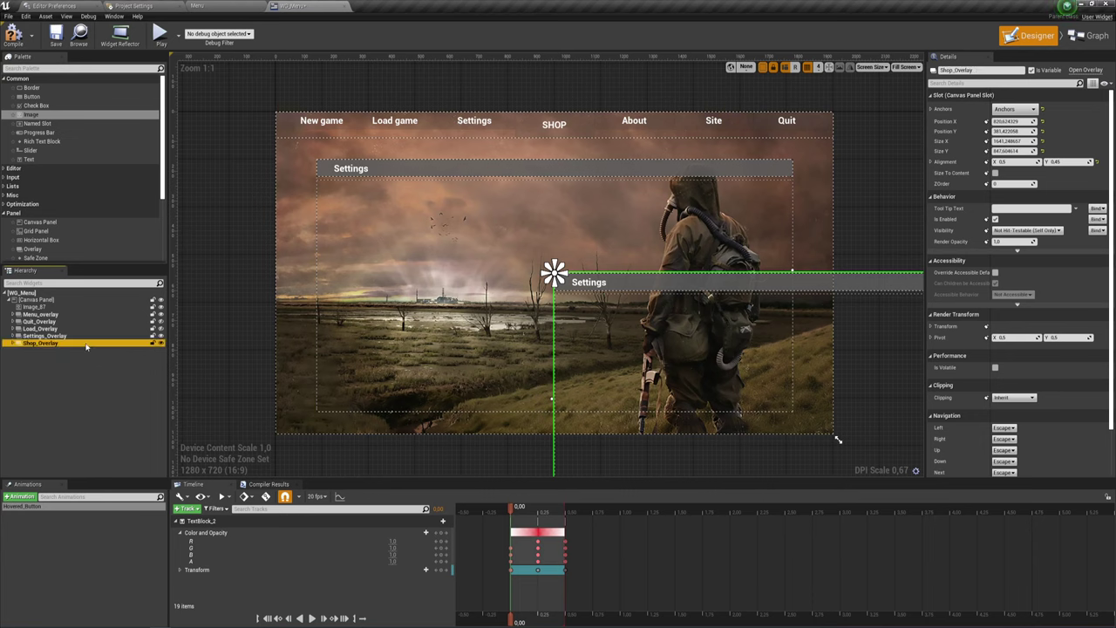
pyautogui.click(160, 342)
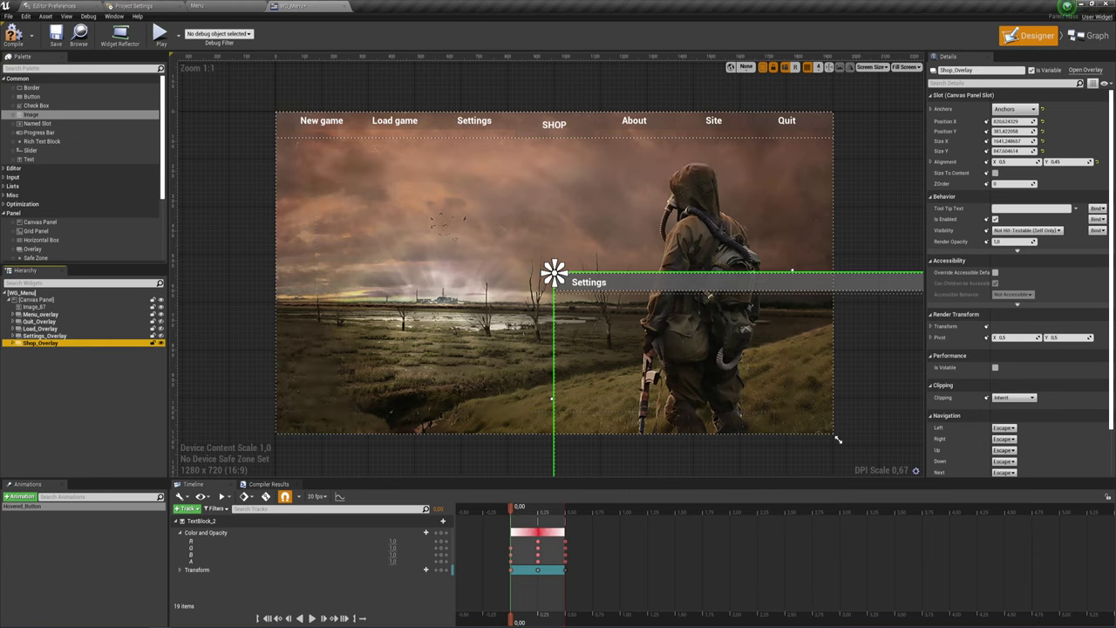
# Set Shop_Overlay's position to X 0, Y 0.
pyautogui.click(1011, 121)
pyautogui.write('0')
pyautogui.press('Tab')
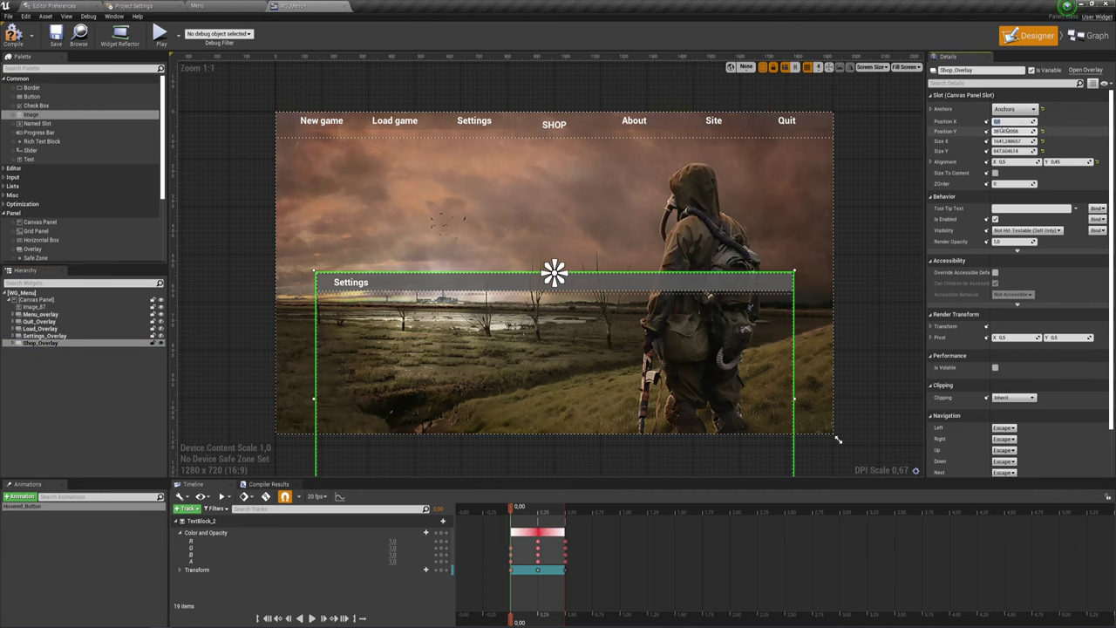
pyautogui.write('0')
pyautogui.press('Return')
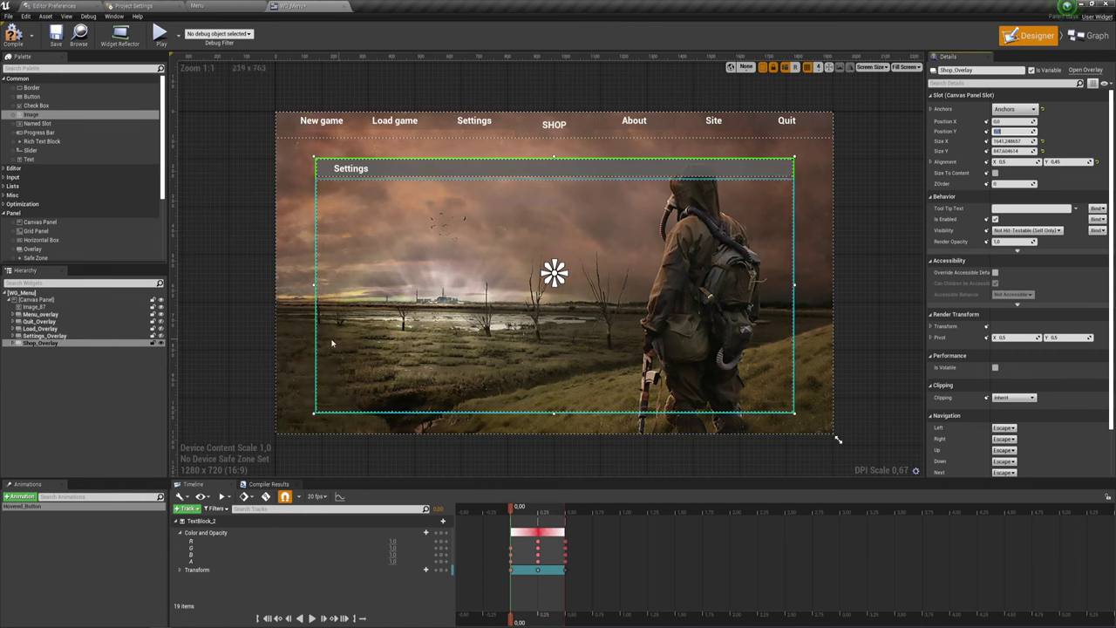
# Add a Border to Shop_Overlay's content panel, stretched to fill with right and bottom offsets 0.
pyautogui.click(11, 344)
pyautogui.click(44, 364)
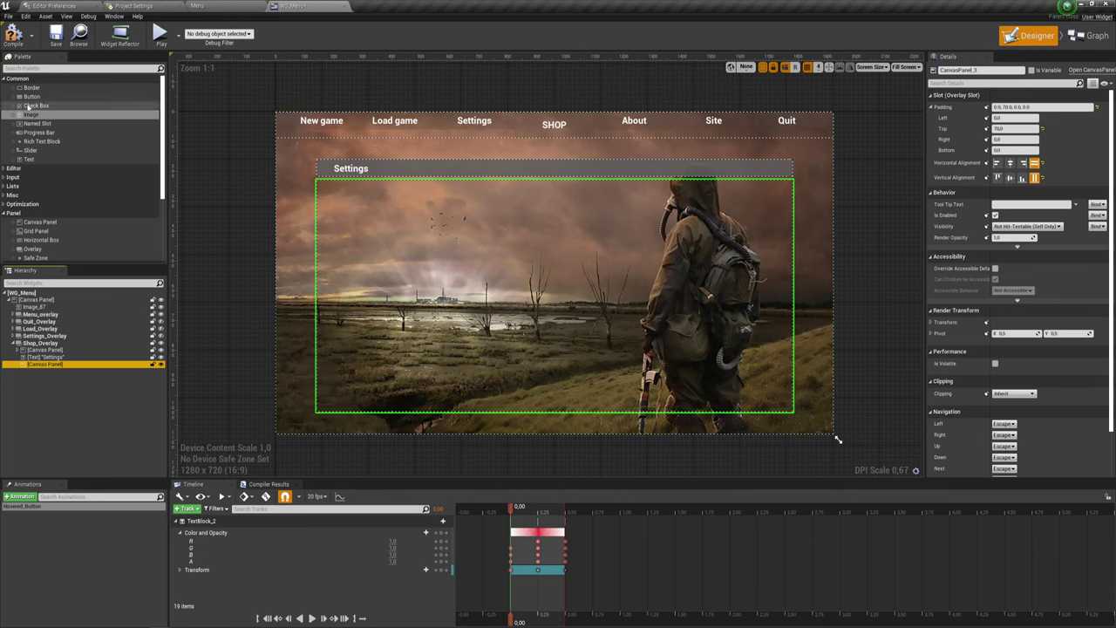
pyautogui.moveTo(32, 88); pyautogui.dragTo(45, 370)
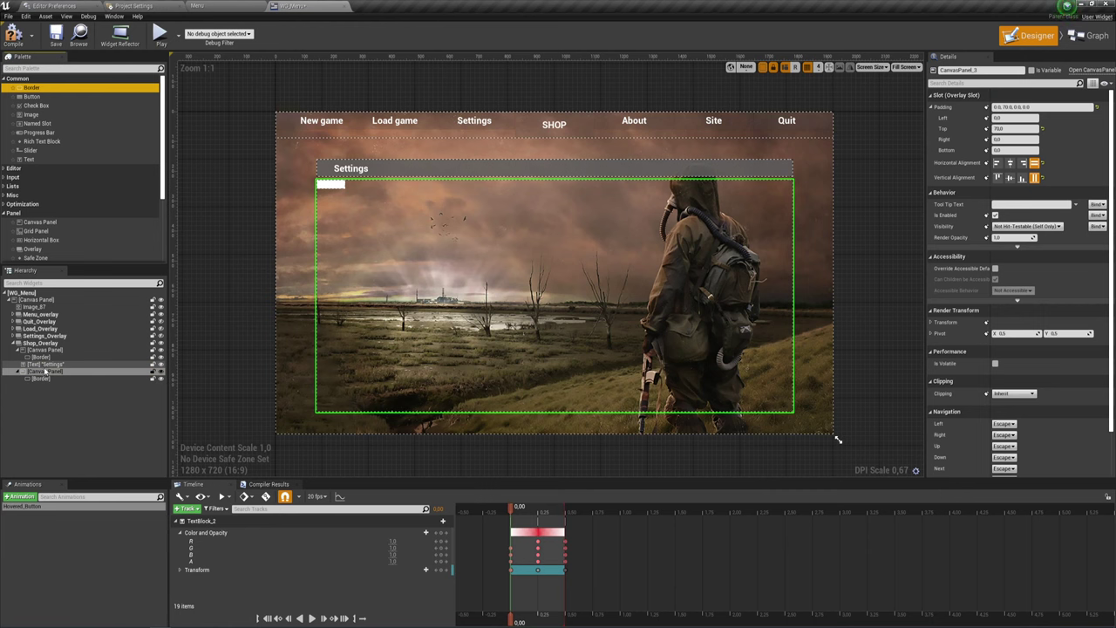
pyautogui.click(40, 377)
pyautogui.click(316, 180)
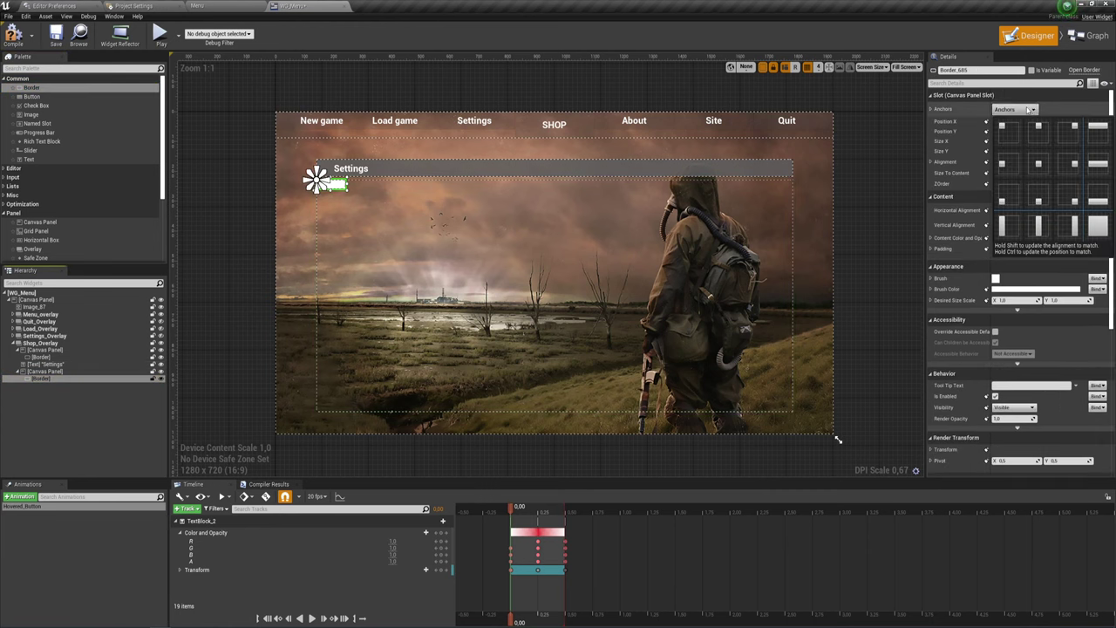
pyautogui.click(1097, 226)
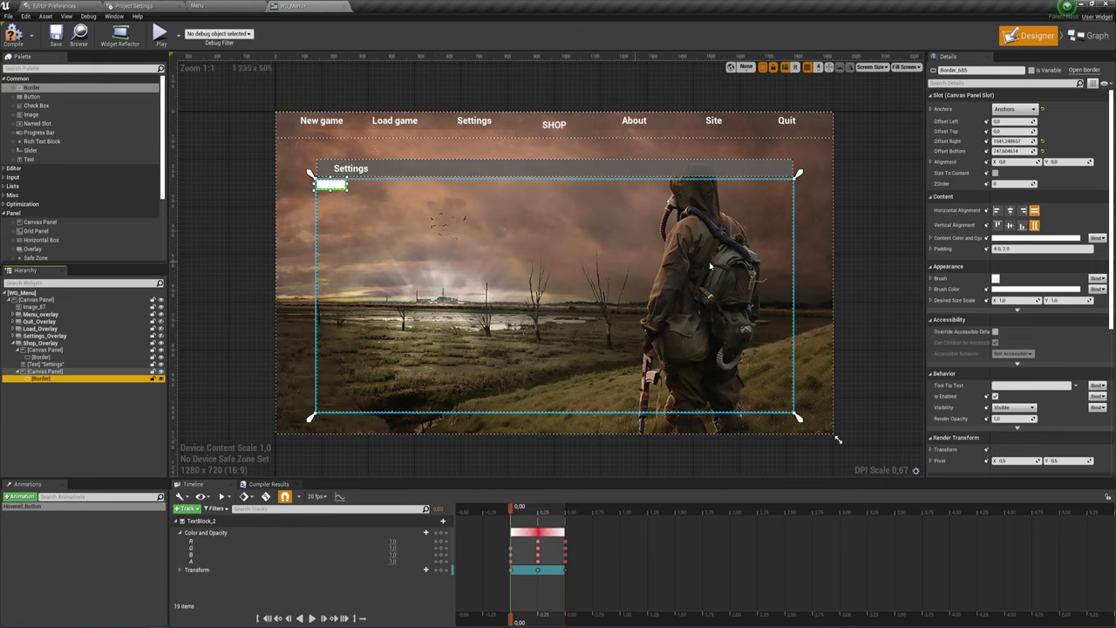
pyautogui.click(1011, 140)
pyautogui.write('0')
pyautogui.press('Return')
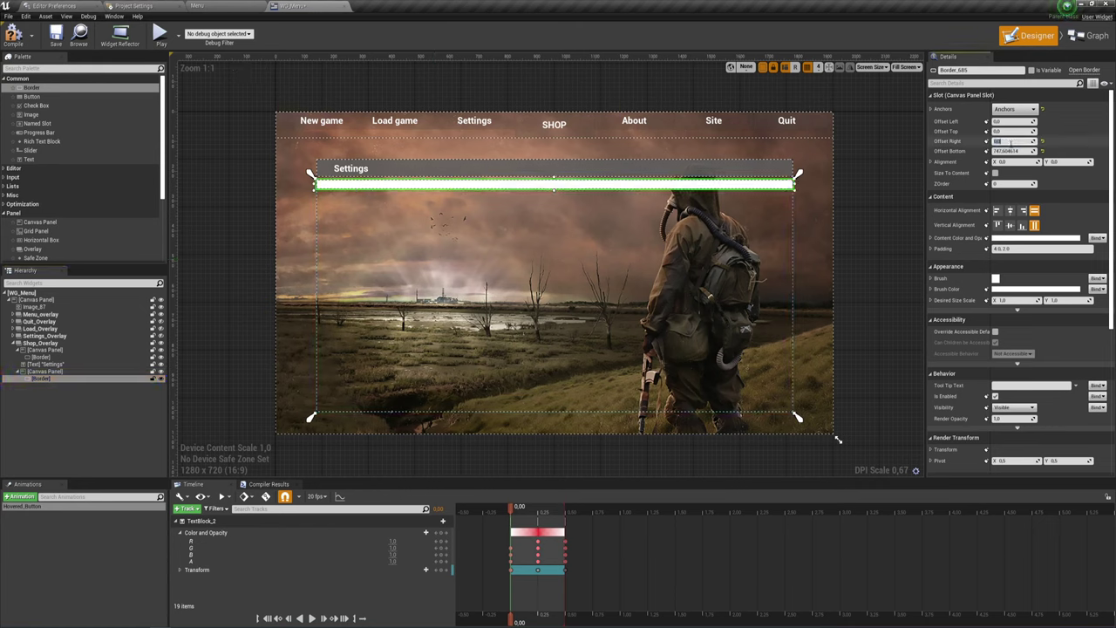
pyautogui.click(1013, 150)
pyautogui.write('0')
pyautogui.press('Return')
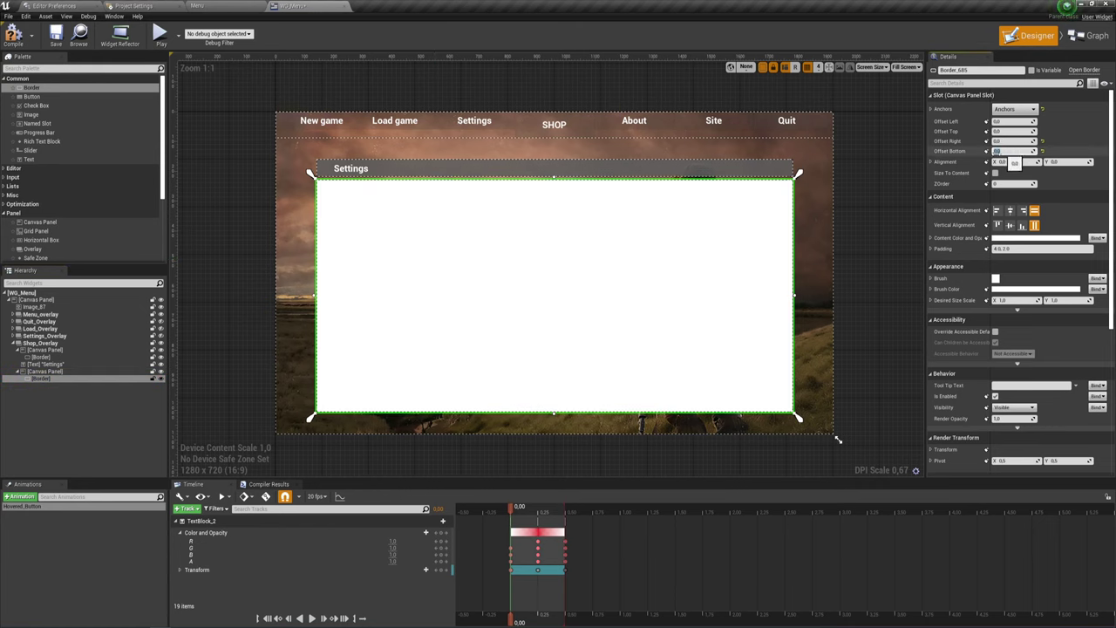
# Tint the Border's brush a darker translucent grey and collapse Shop_Overlay.
pyautogui.click(1017, 288)
pyautogui.click(957, 381)
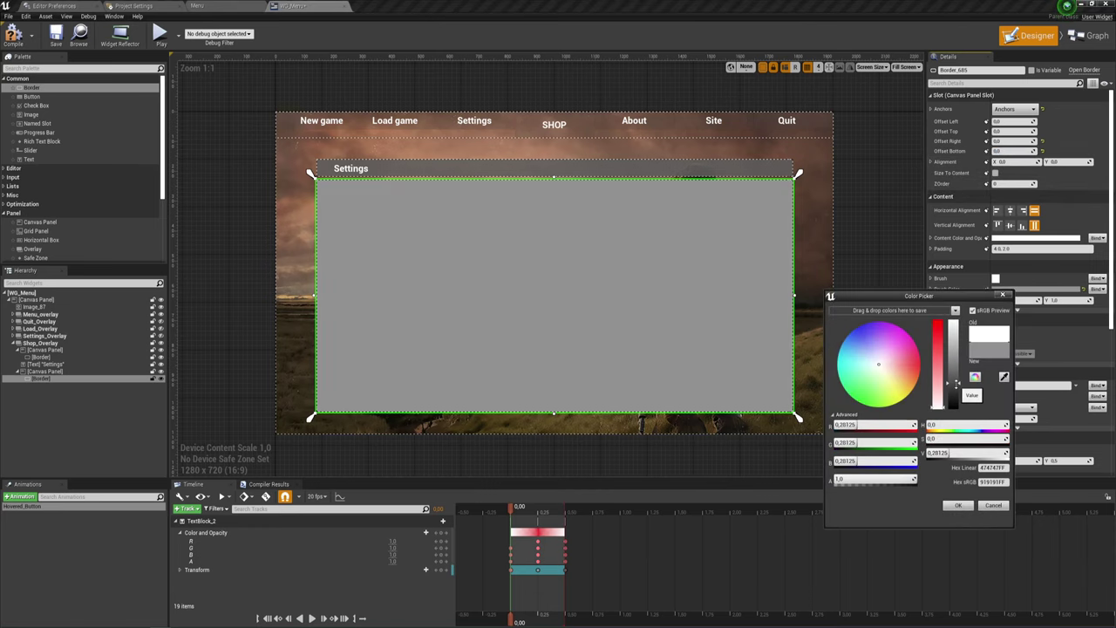
pyautogui.moveTo(957, 382); pyautogui.dragTo(957, 383)
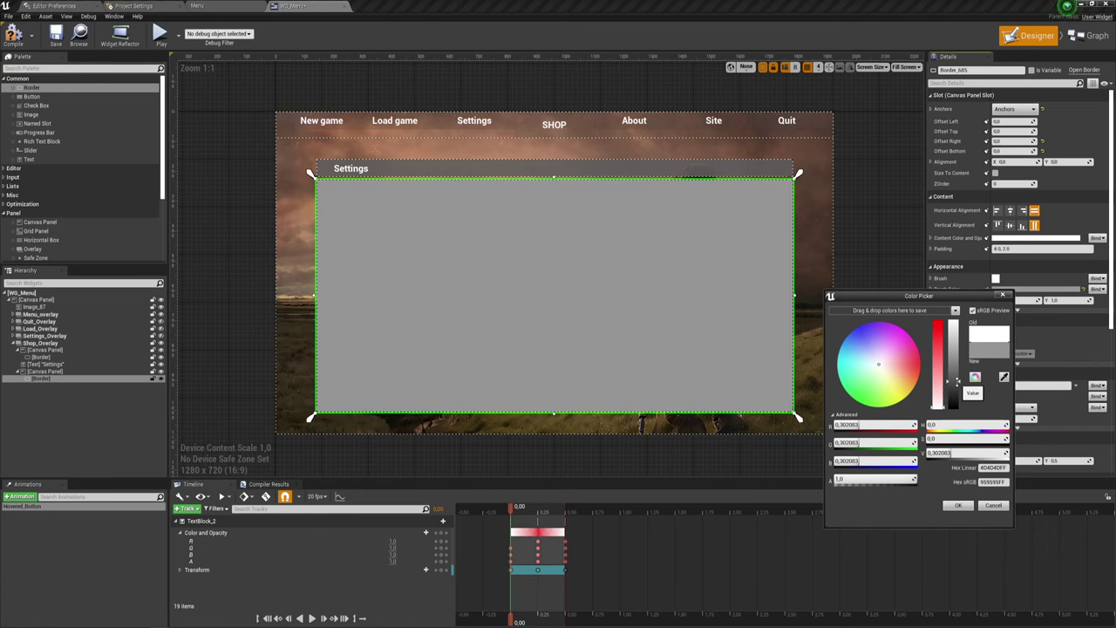
pyautogui.moveTo(913, 477); pyautogui.dragTo(876, 478)
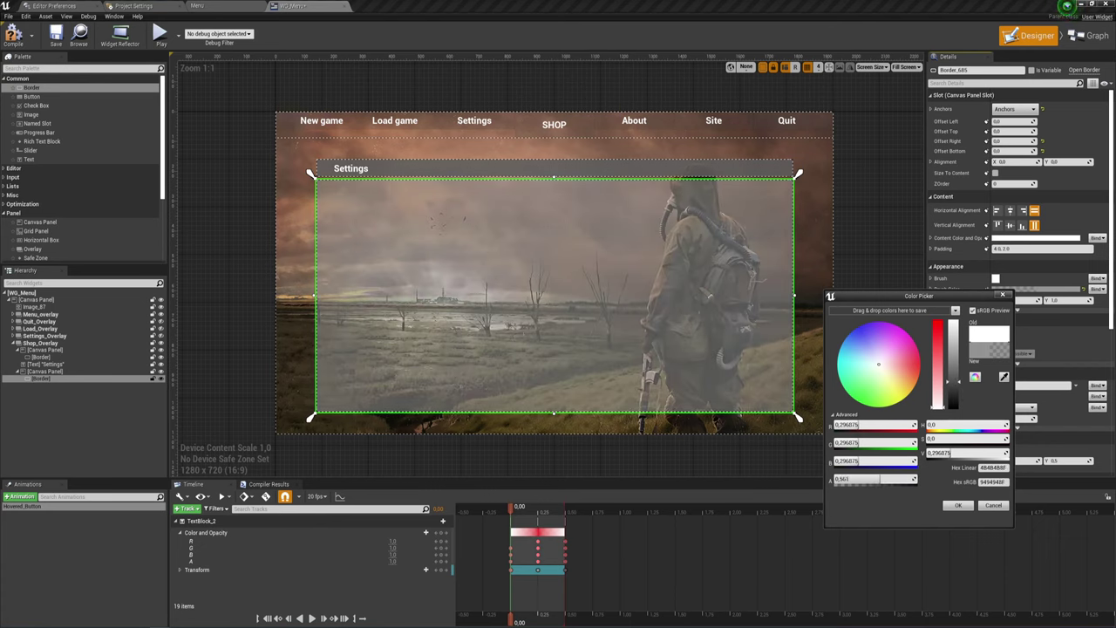
pyautogui.click(959, 506)
pyautogui.click(866, 175)
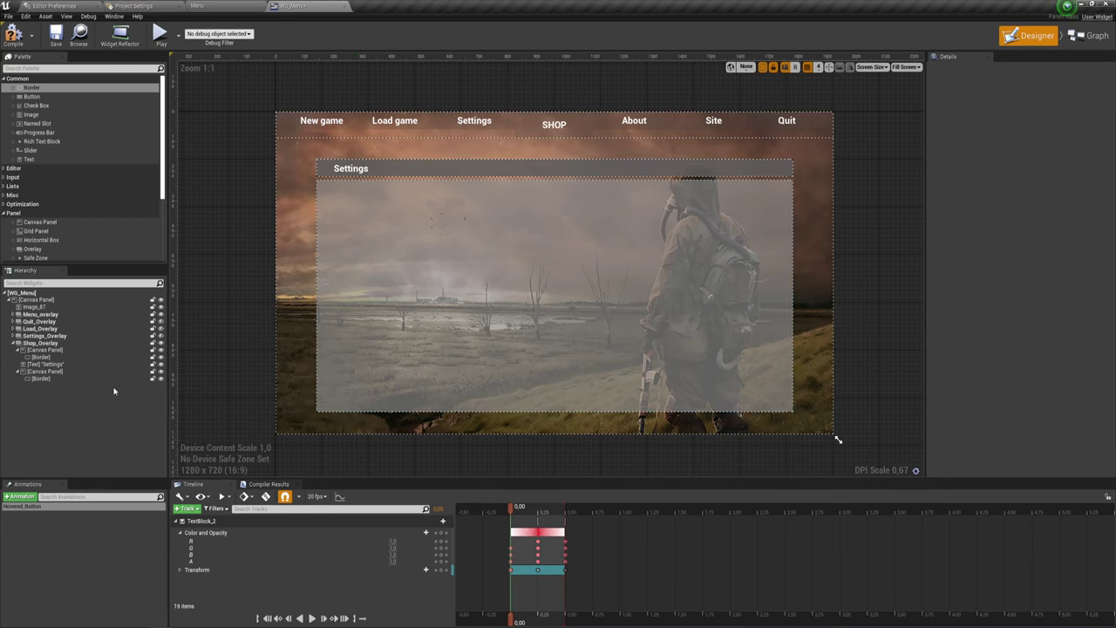
pyautogui.click(40, 380)
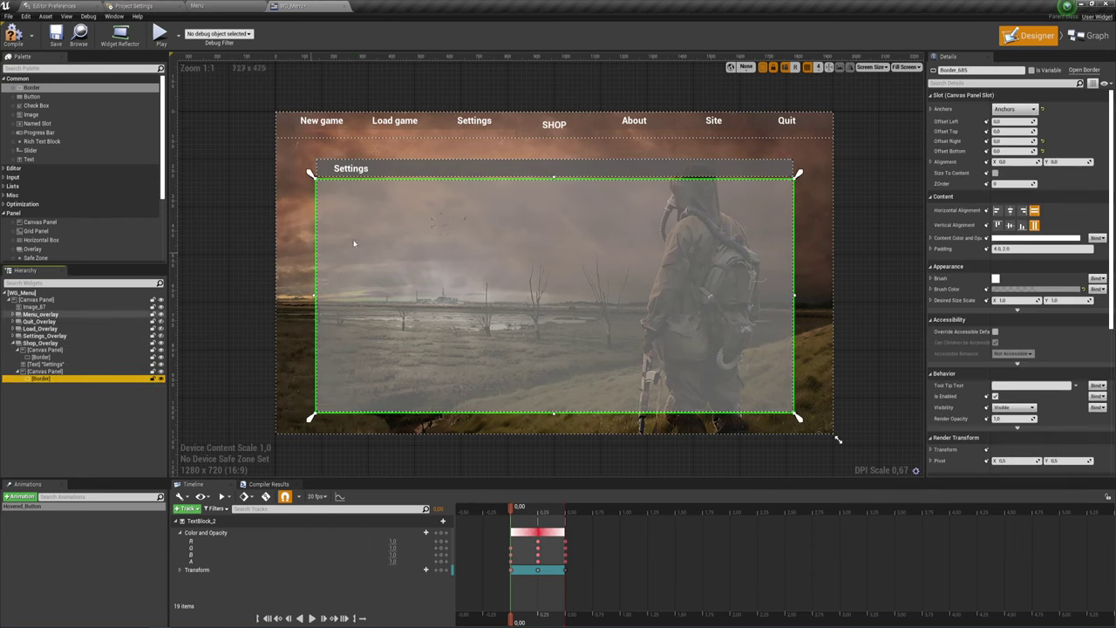
pyautogui.click(845, 193)
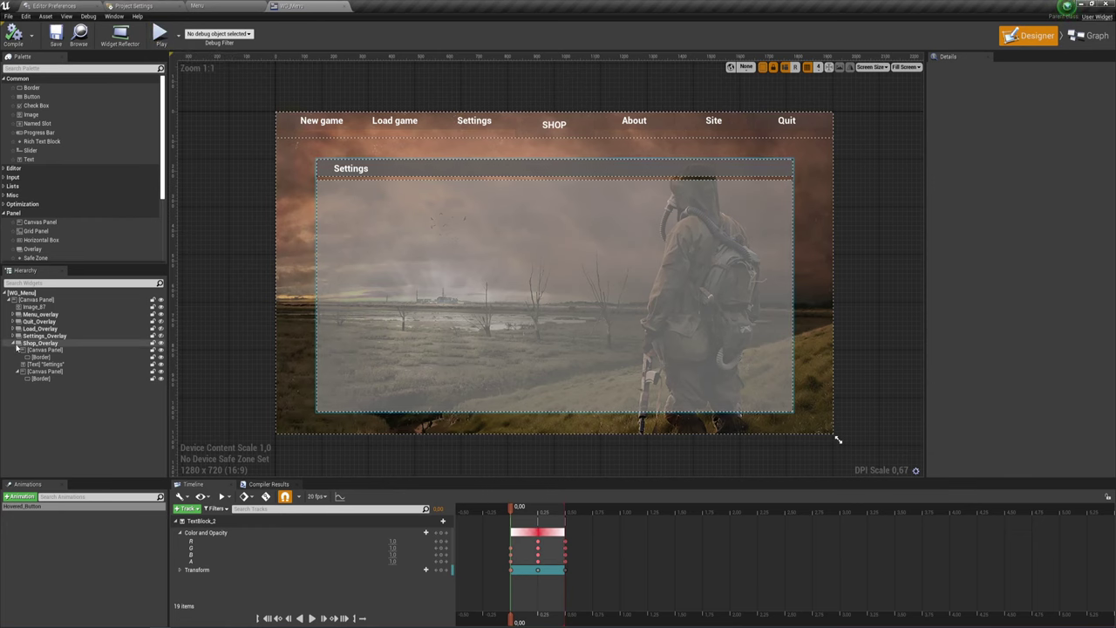
pyautogui.click(13, 342)
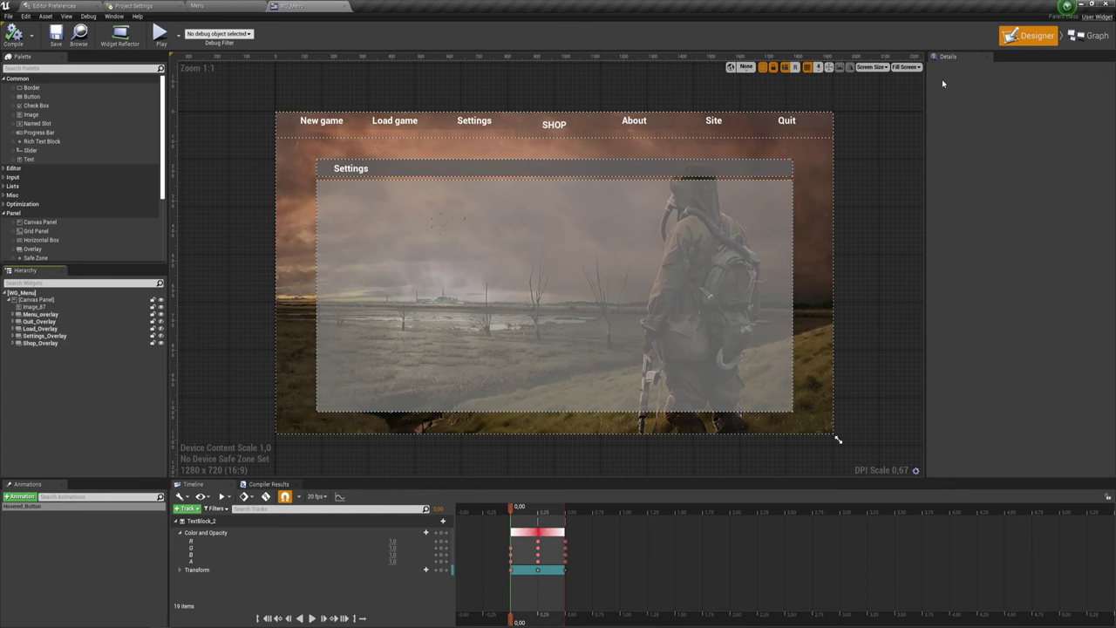
# In the event graph, wire new Settings_Overlay and Shop_Overlay getters into Set Visibility's Target.
pyautogui.click(1092, 36)
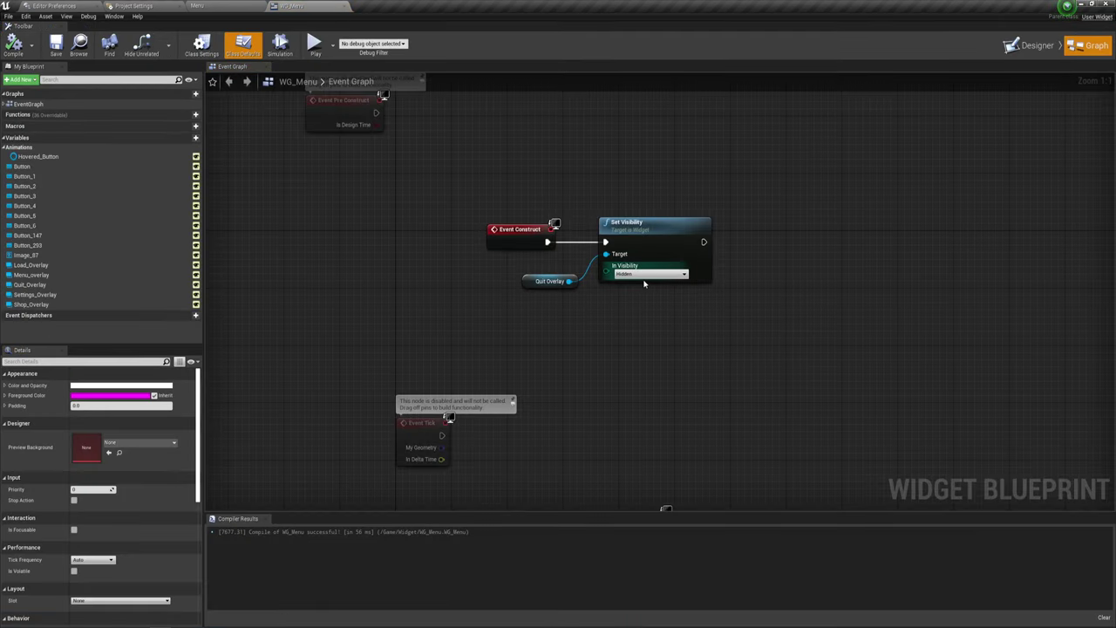
pyautogui.moveTo(644, 283); pyautogui.dragTo(572, 252, button='right')
pyautogui.moveTo(584, 205); pyautogui.dragTo(722, 205)
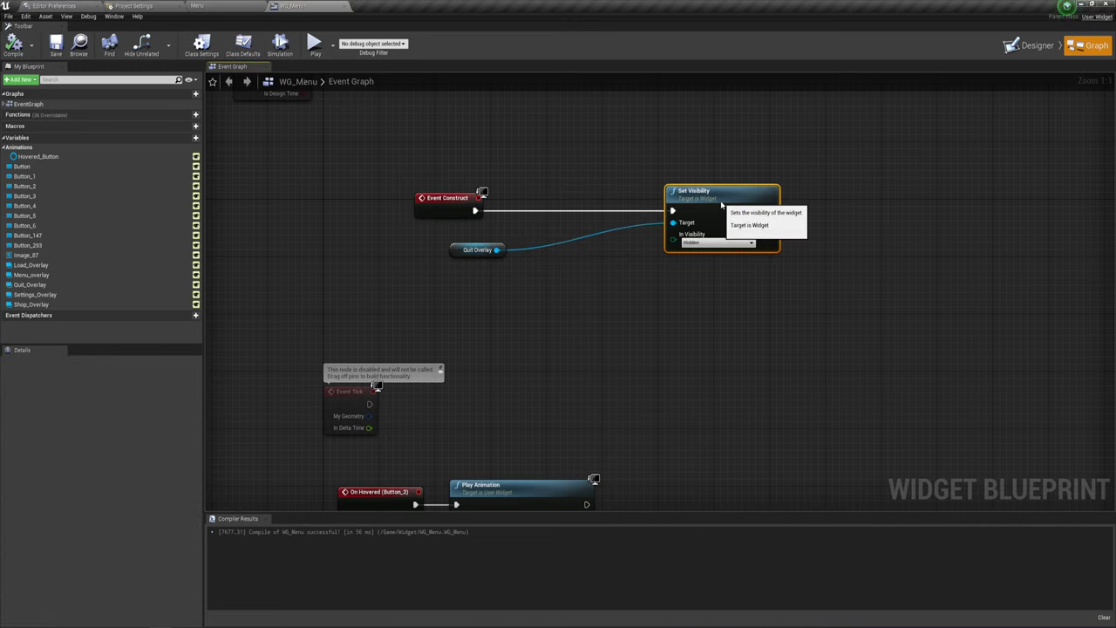
pyautogui.moveTo(455, 249); pyautogui.dragTo(508, 229)
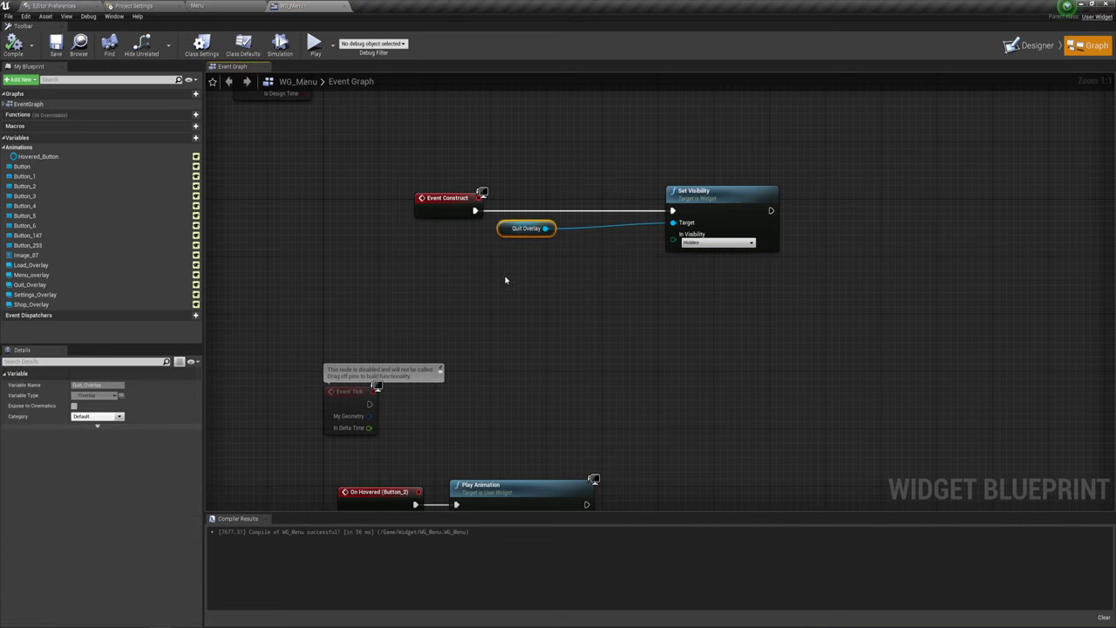
pyautogui.moveTo(505, 279); pyautogui.dragTo(514, 300, button='right')
pyautogui.moveTo(420, 152); pyautogui.dragTo(503, 275)
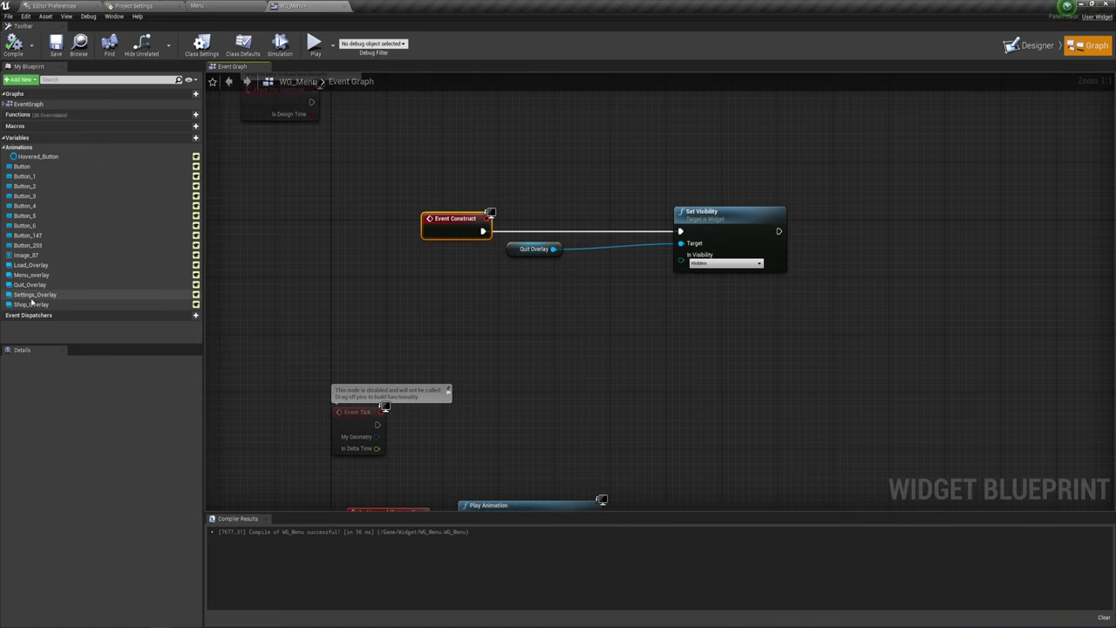
pyautogui.moveTo(42, 294)
pyautogui.mouseDown()
pyautogui.moveTo(534, 337)
pyautogui.moveTo(511, 269)
pyautogui.moveTo(514, 328)
pyautogui.mouseUp()
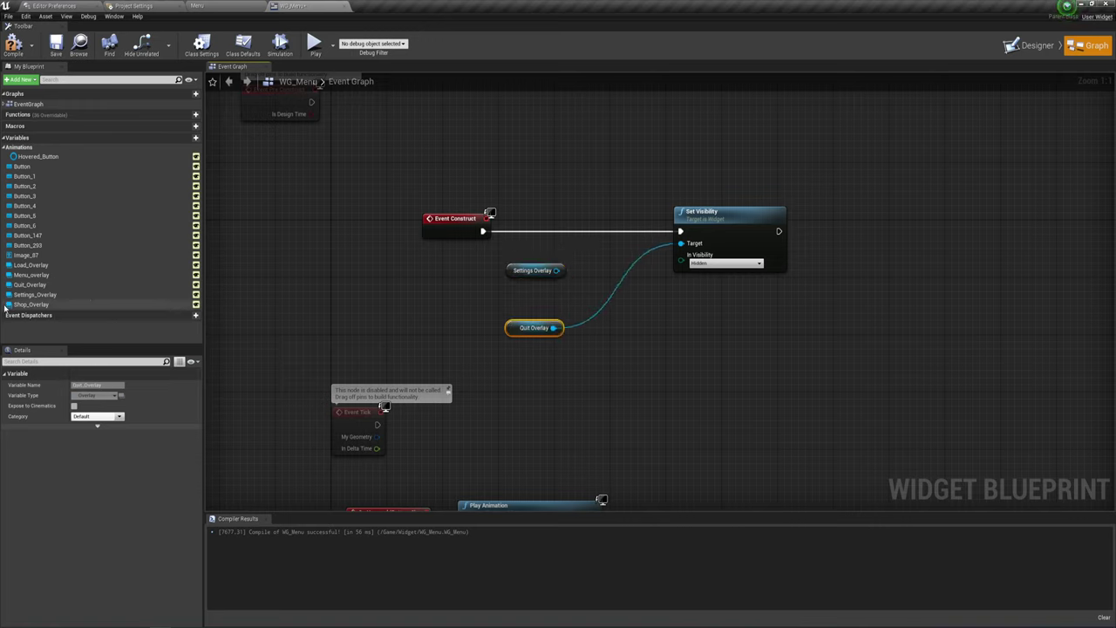
pyautogui.moveTo(148, 304); pyautogui.dragTo(505, 292)
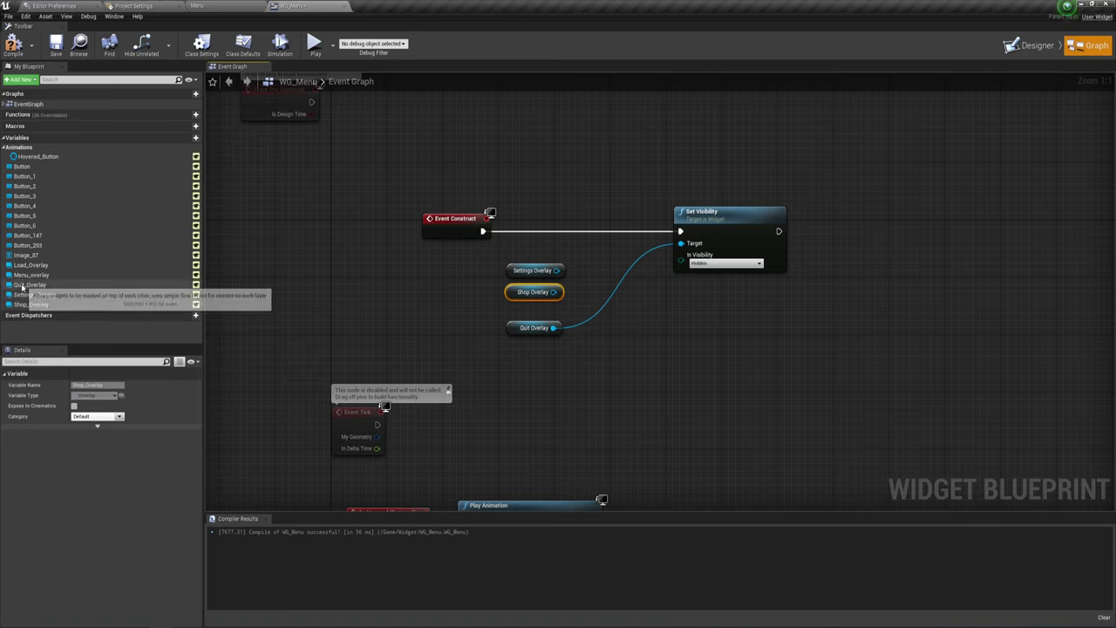
pyautogui.moveTo(513, 329); pyautogui.dragTo(513, 316)
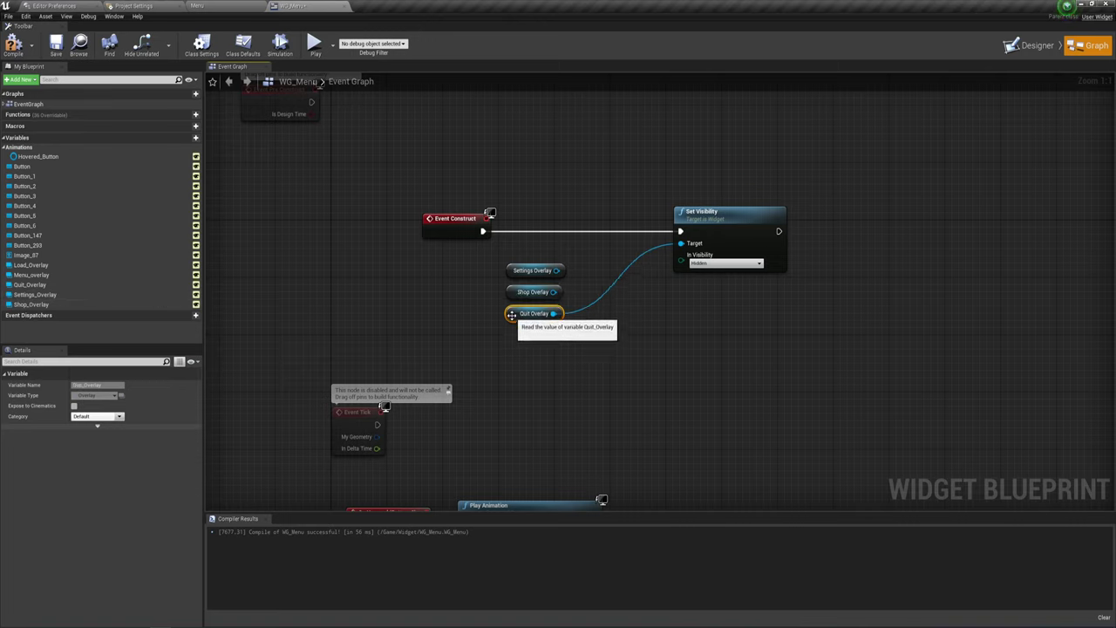
pyautogui.moveTo(557, 271); pyautogui.dragTo(681, 243)
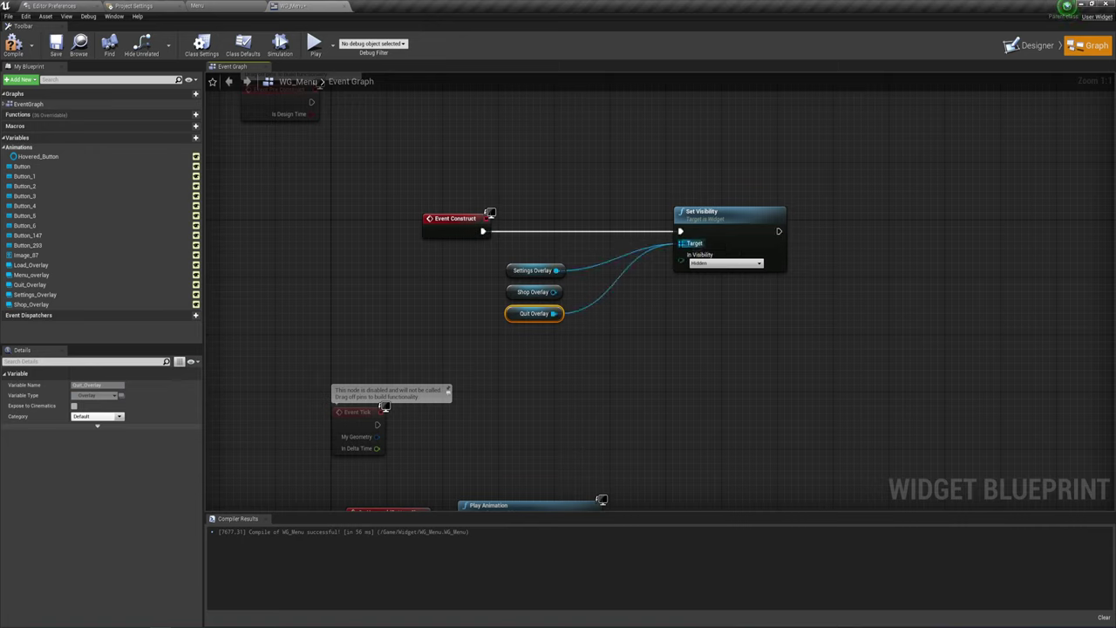
pyautogui.moveTo(553, 292); pyautogui.dragTo(681, 244)
# Arrange the overlay getters beside the Set Visibility node and run a quick preview.
pyautogui.click(504, 348)
pyautogui.moveTo(504, 348); pyautogui.dragTo(522, 264)
pyautogui.moveTo(529, 271); pyautogui.dragTo(528, 254)
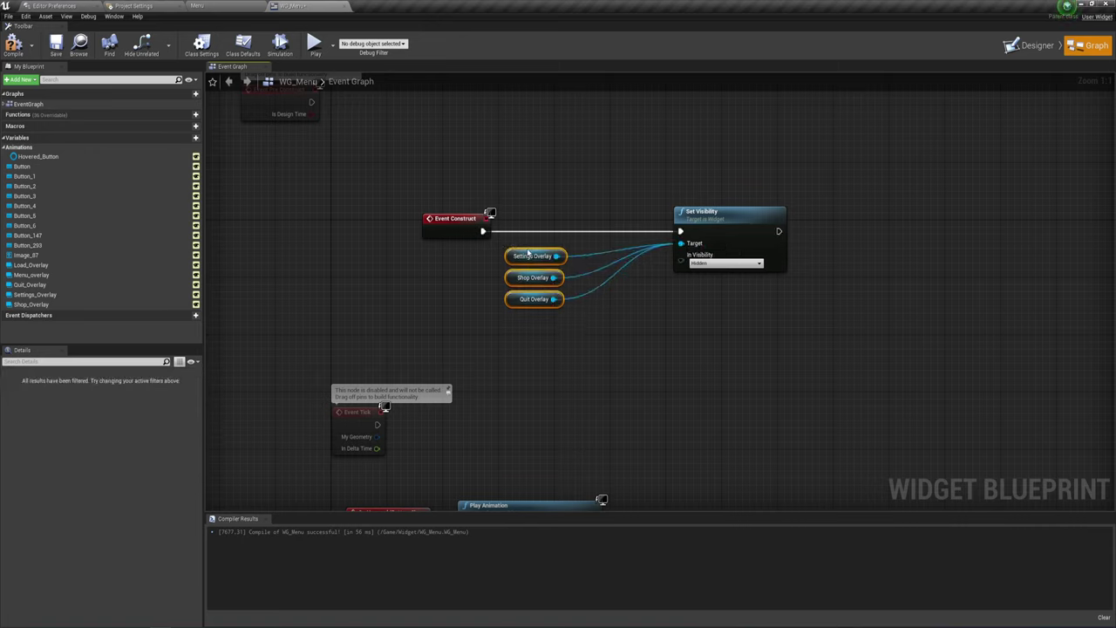
pyautogui.click(668, 348)
pyautogui.moveTo(698, 223); pyautogui.dragTo(661, 222)
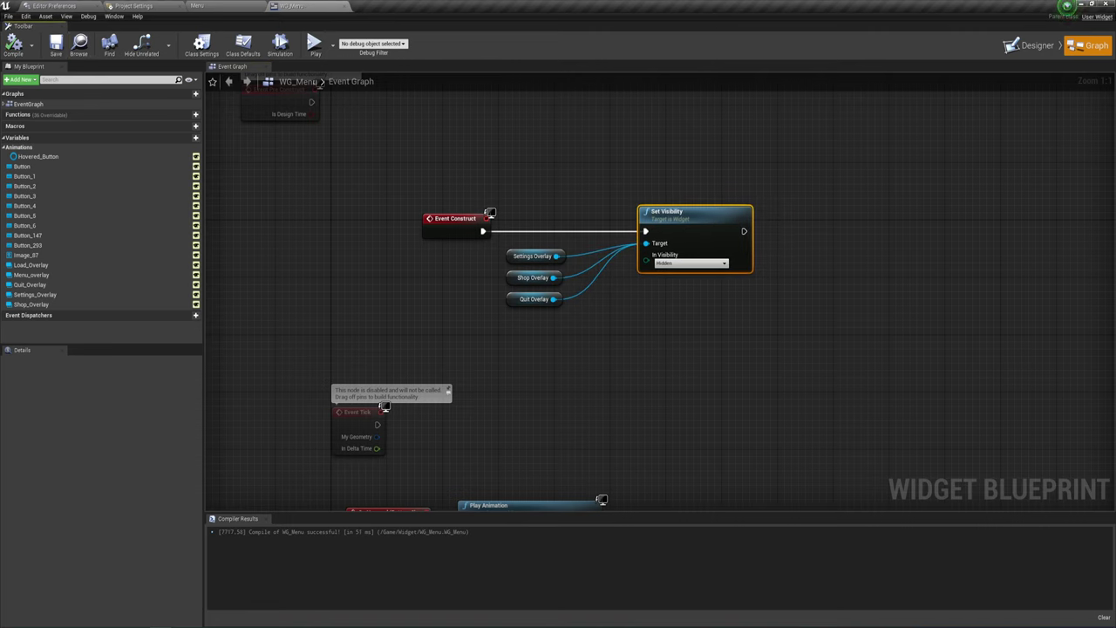
pyautogui.click(314, 43)
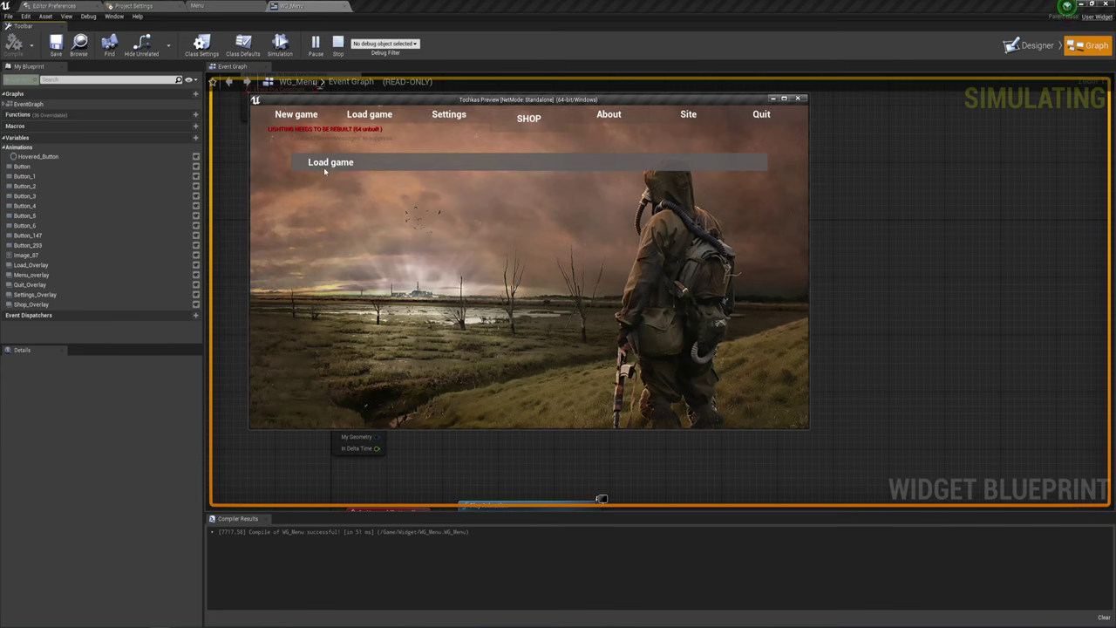
pyautogui.press('Escape')
# Add a Load_Overlay getter to the Set Visibility target, compile, and test the menu.
pyautogui.moveTo(528, 346)
pyautogui.mouseDown()
pyautogui.moveTo(502, 247)
pyautogui.moveTo(527, 299)
pyautogui.mouseUp()
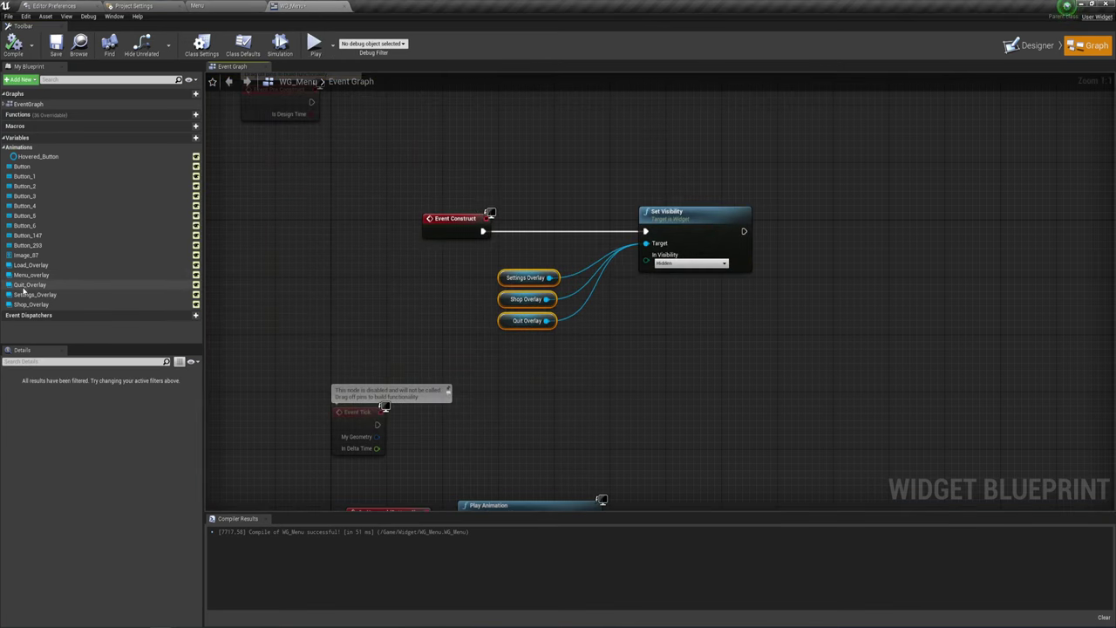
pyautogui.moveTo(28, 264)
pyautogui.mouseDown()
pyautogui.moveTo(481, 267)
pyautogui.moveTo(501, 251)
pyautogui.moveTo(645, 243)
pyautogui.mouseUp()
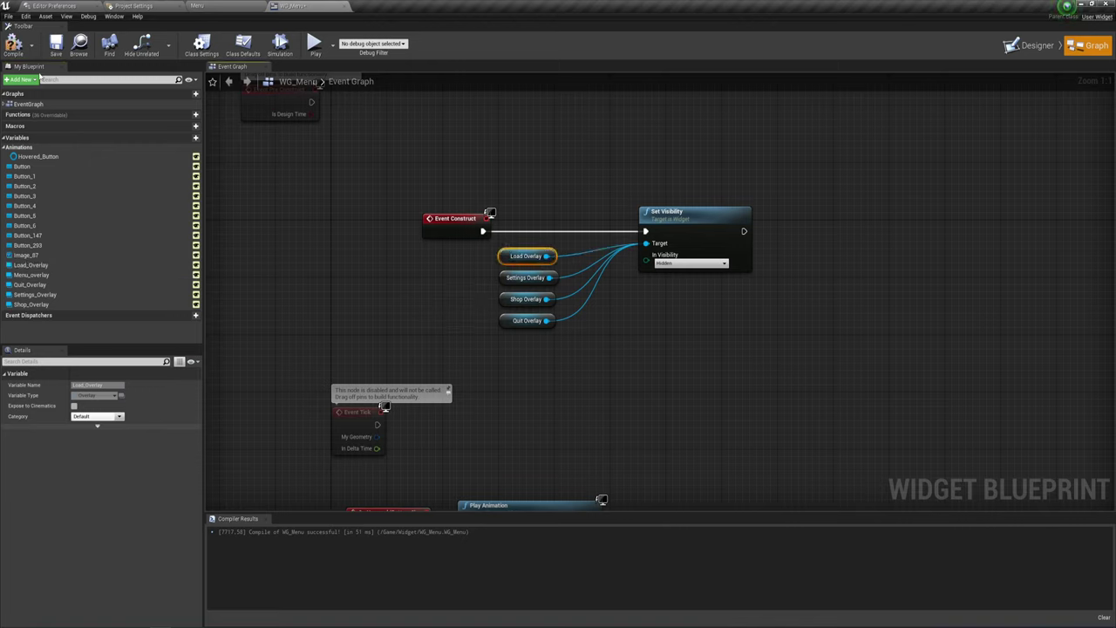
pyautogui.click(13, 44)
pyautogui.click(312, 46)
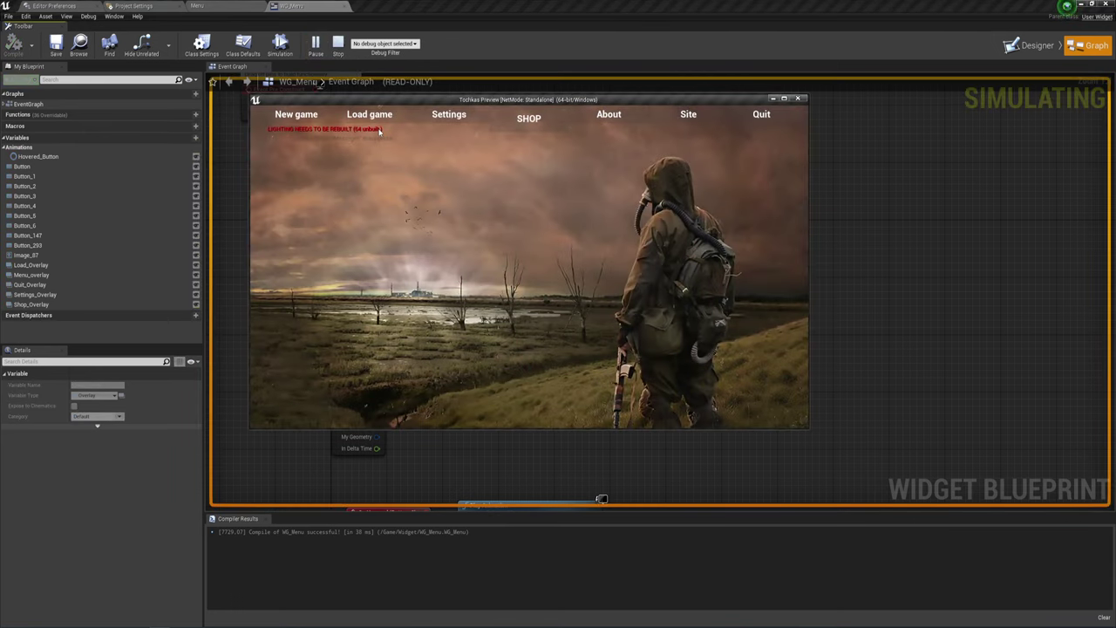
pyautogui.click(800, 99)
pyautogui.click(1050, 40)
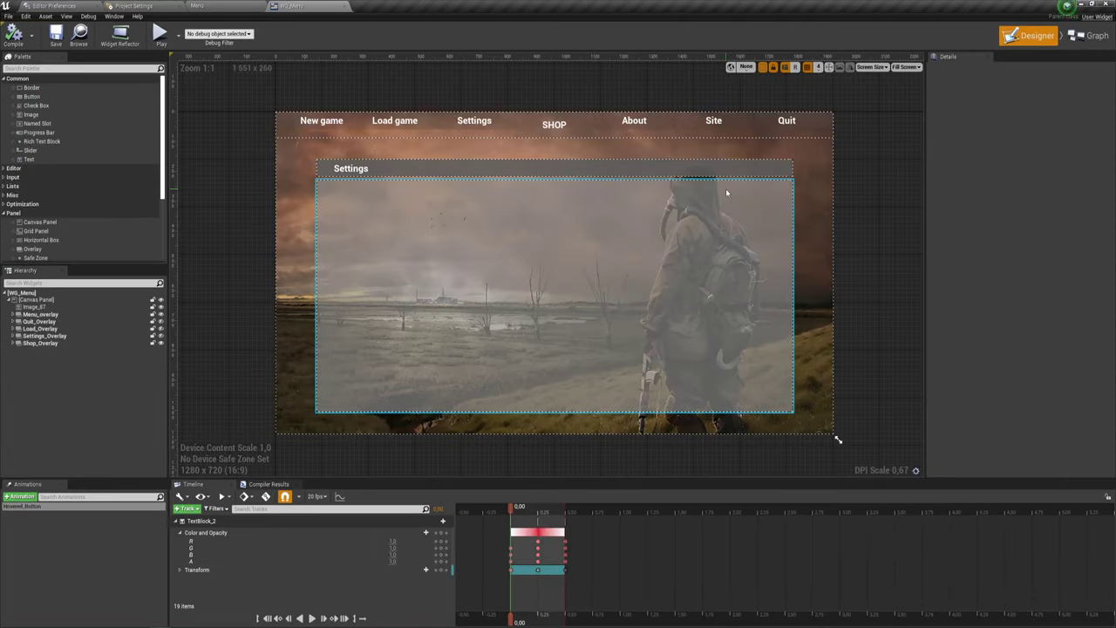
# Hide the Settings panel in the preview and add an On Clicked event for the Load game button.
pyautogui.click(158, 337)
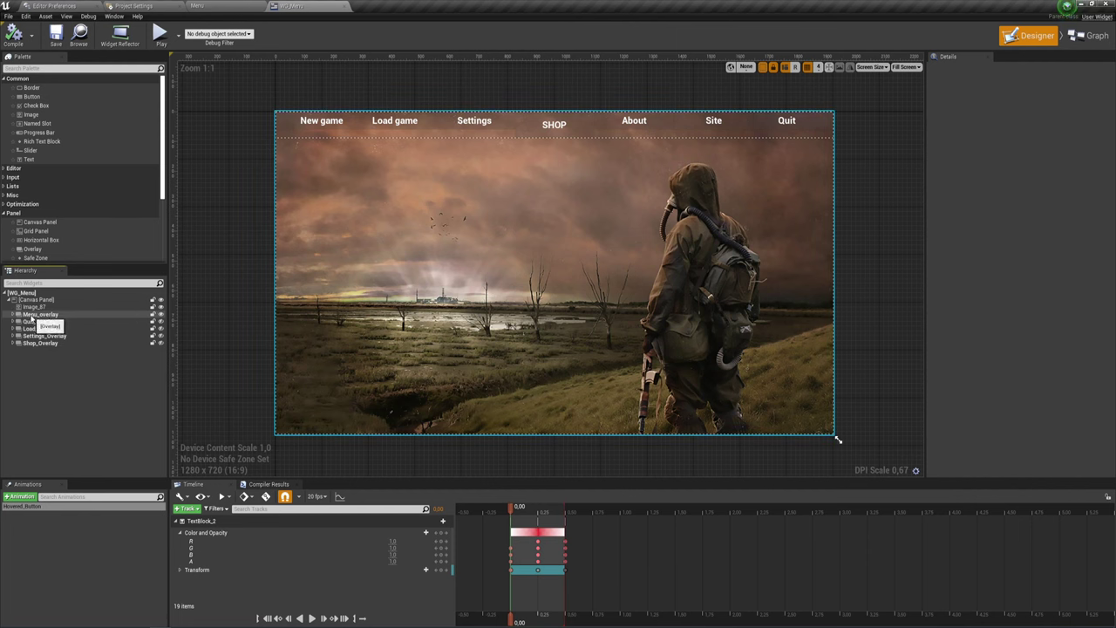
pyautogui.click(348, 126)
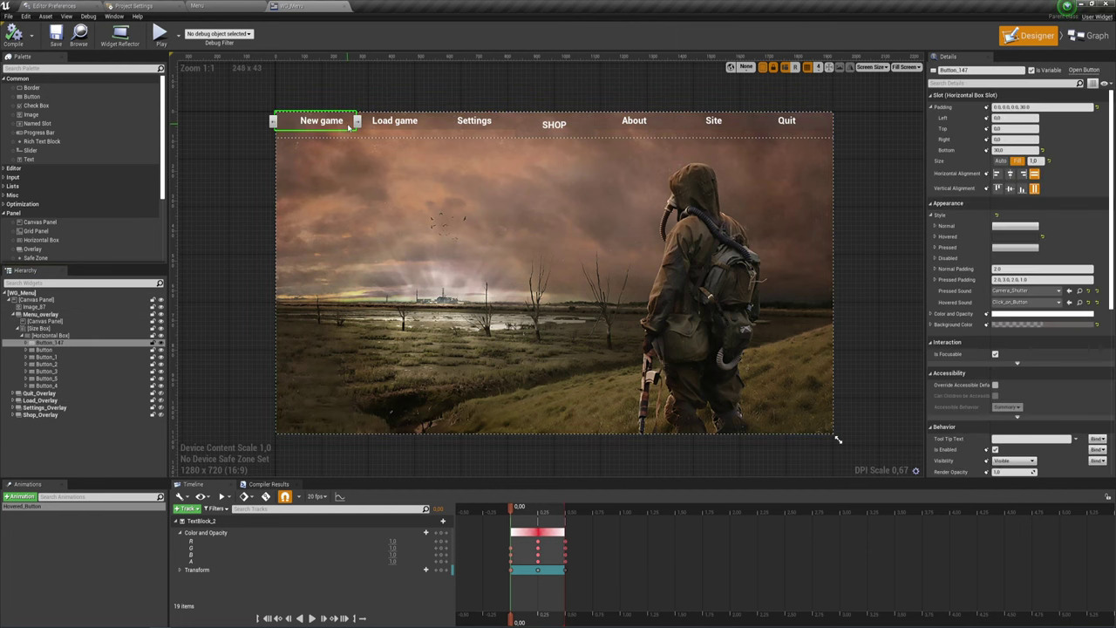
pyautogui.click(429, 123)
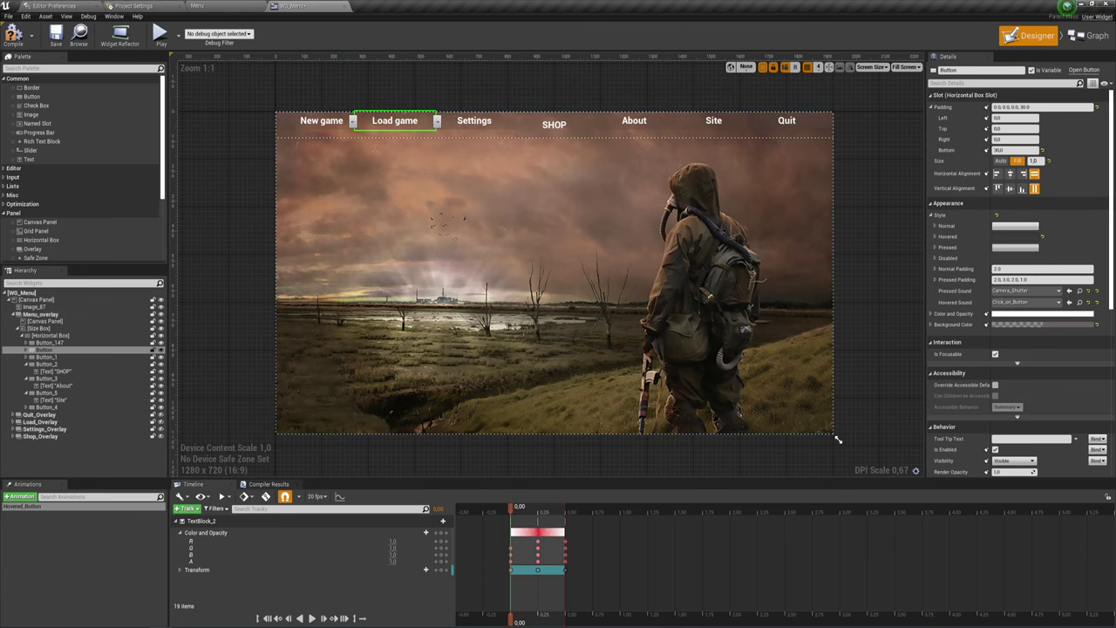
pyautogui.scroll(-2, 979, 261)
pyautogui.scroll(-2, 979, 261)
pyautogui.scroll(-2, 979, 266)
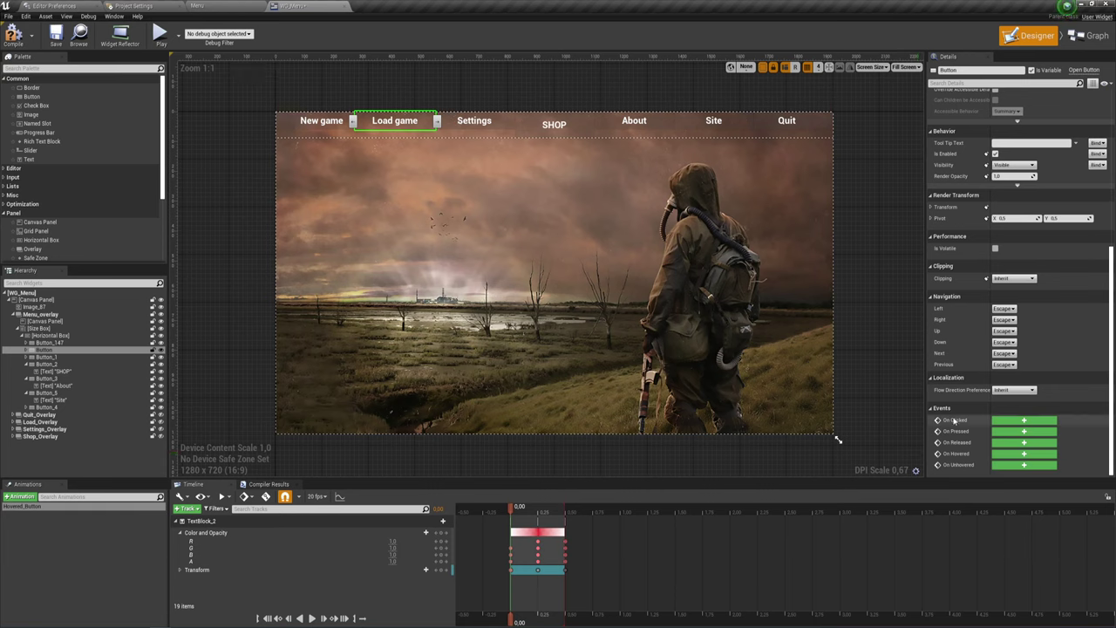
pyautogui.click(1029, 422)
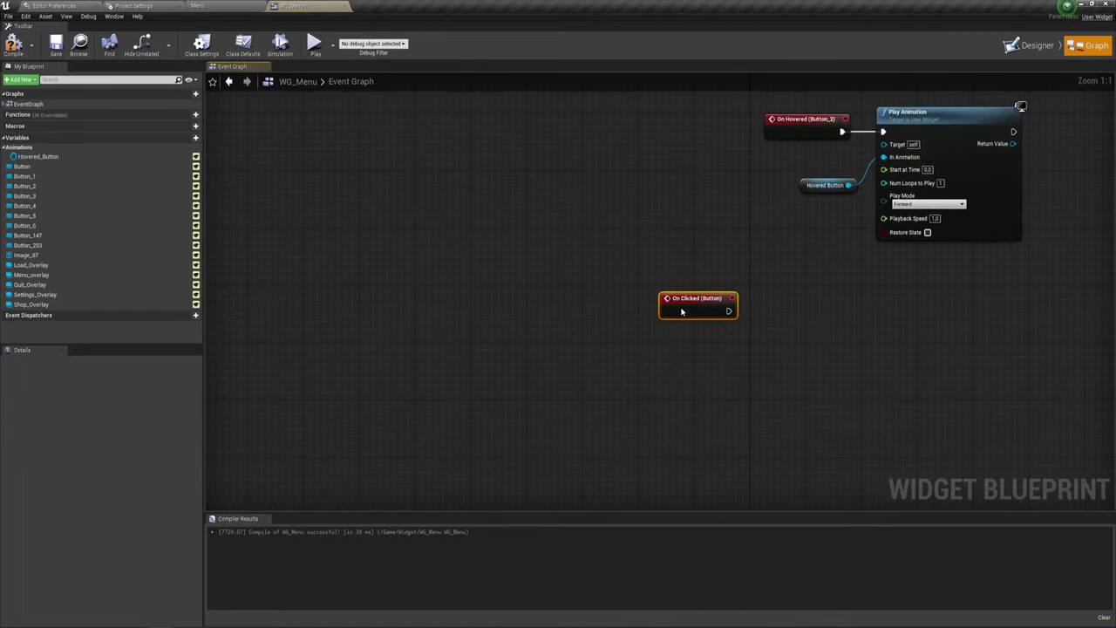
# Copy the Load Overlay and Set Visibility nodes and paste them beside the On Clicked event.
pyautogui.moveTo(404, 240); pyautogui.dragTo(530, 306)
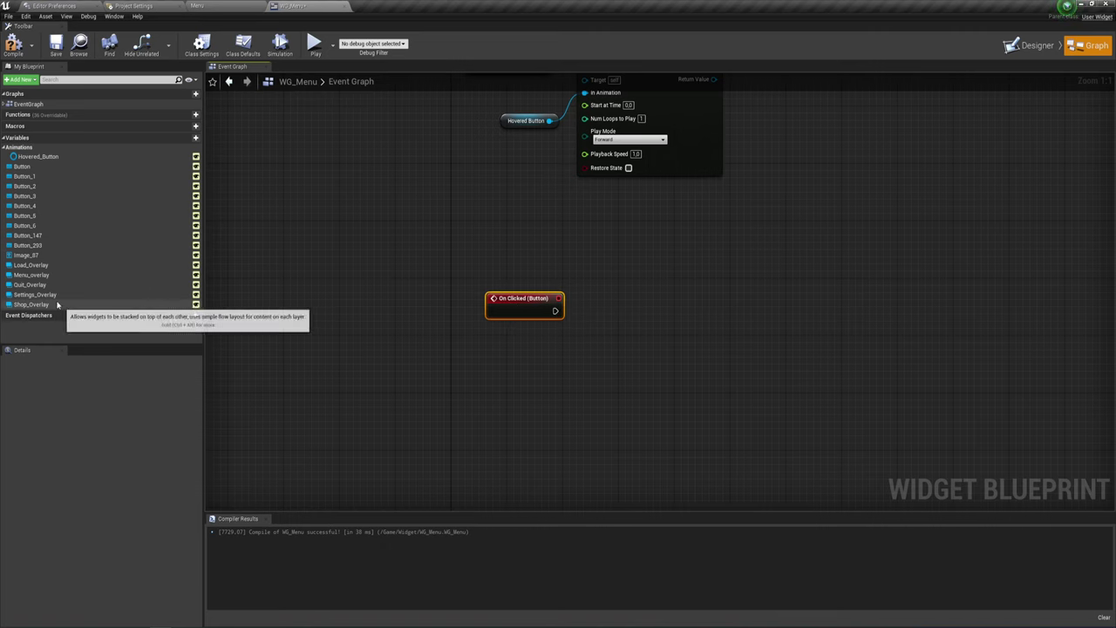
pyautogui.moveTo(636, 225); pyautogui.dragTo(601, 340, button='right')
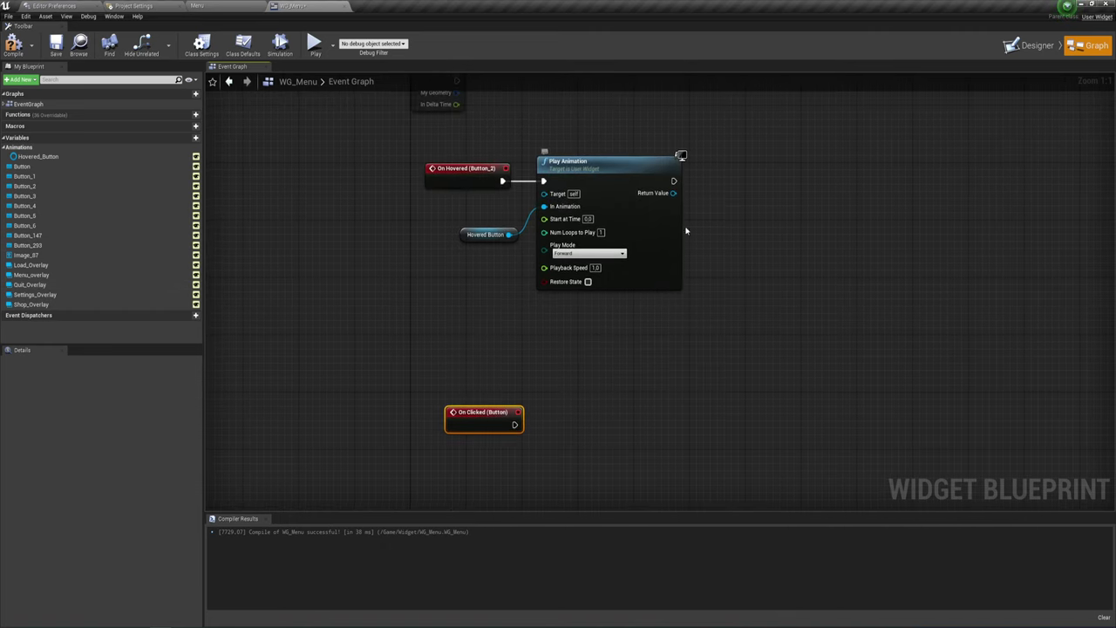
pyautogui.scroll(-2, 714, 232)
pyautogui.moveTo(724, 166); pyautogui.dragTo(679, 316, button='right')
pyautogui.scroll(1, 699, 209)
pyautogui.scroll(1, 700, 210)
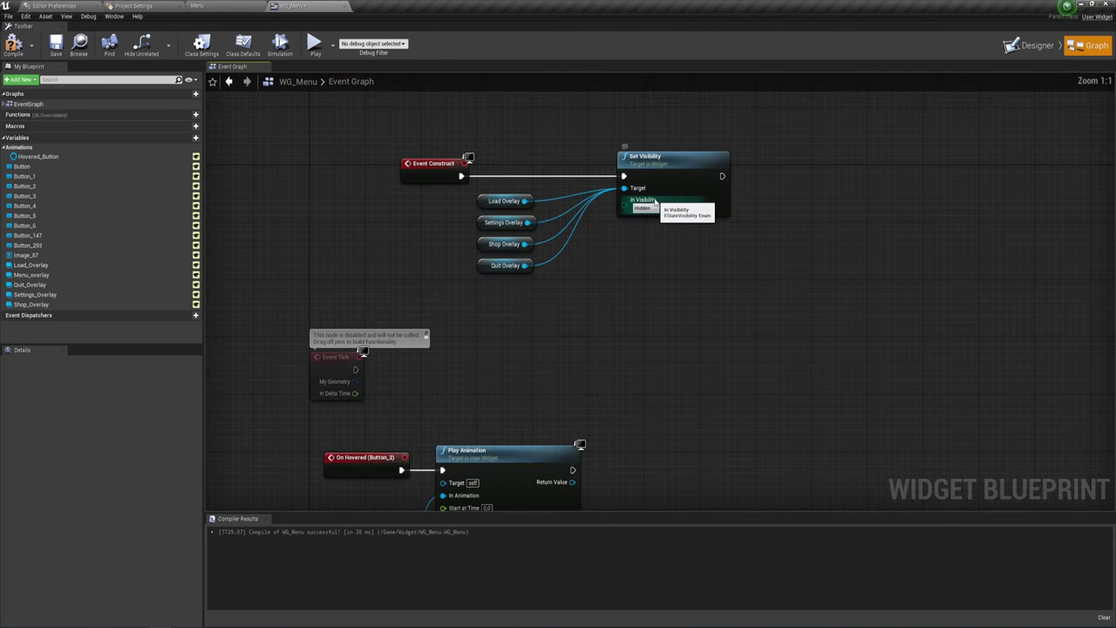
pyautogui.click(649, 164)
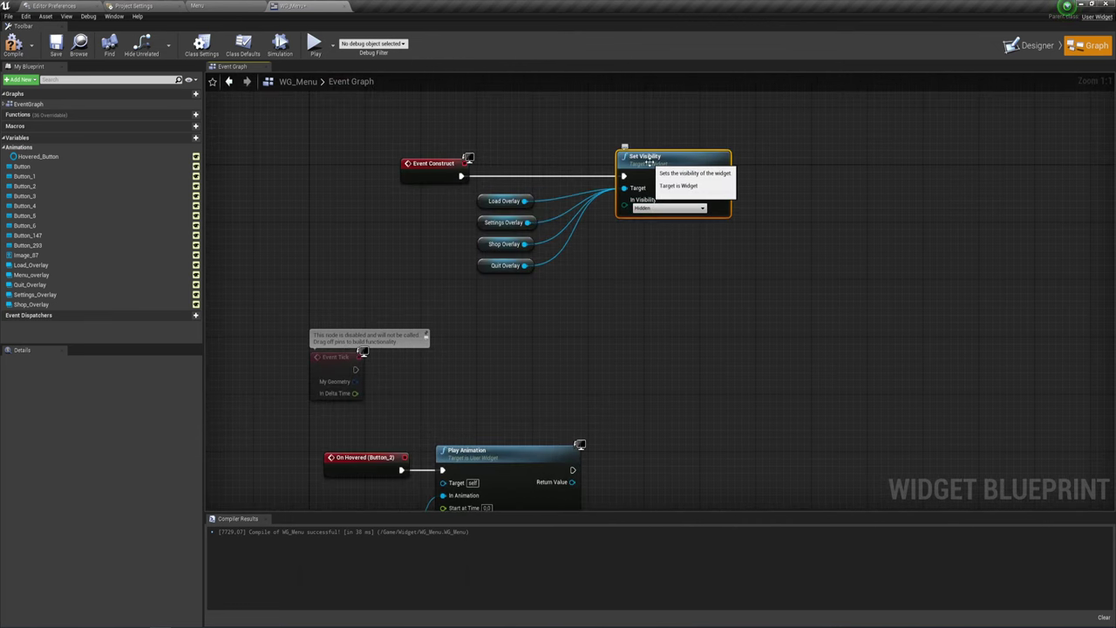
pyautogui.keyDown('shift'); pyautogui.click(498, 200); pyautogui.keyUp('shift')
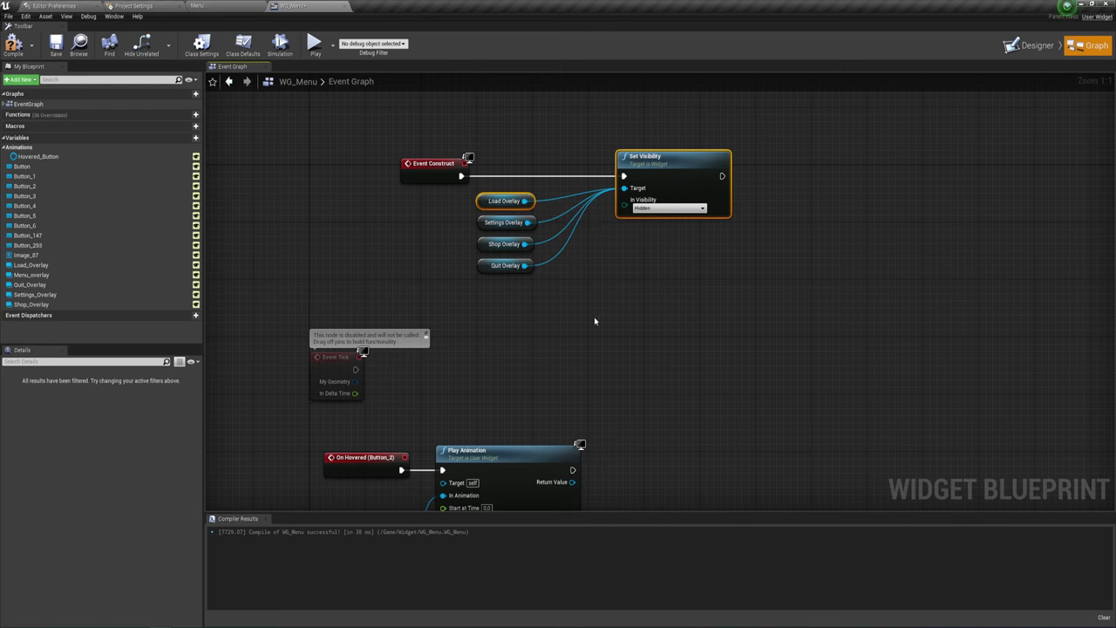
pyautogui.hotkey('ctrl', 'c')
pyautogui.moveTo(594, 317); pyautogui.dragTo(554, 248, button='right')
pyautogui.hotkey('ctrl', 'v')
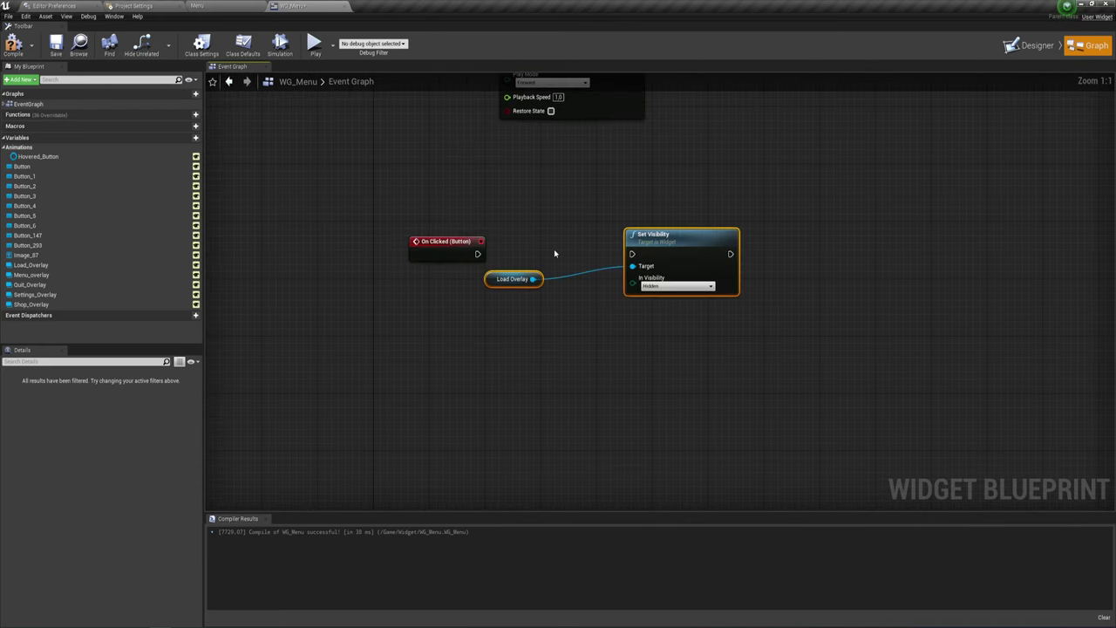
pyautogui.moveTo(667, 254); pyautogui.dragTo(591, 254)
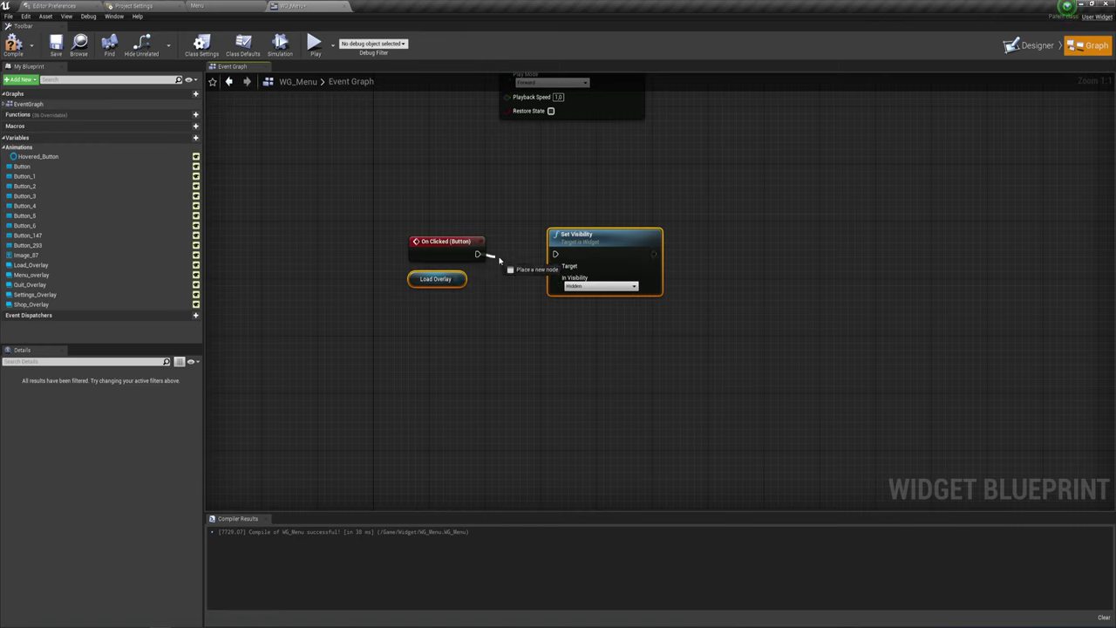
# Wire On Clicked to Set Visibility, with Load Overlay as Target and visibility Visible.
pyautogui.moveTo(500, 259); pyautogui.dragTo(555, 253)
pyautogui.moveTo(455, 278); pyautogui.dragTo(556, 266)
pyautogui.click(600, 286)
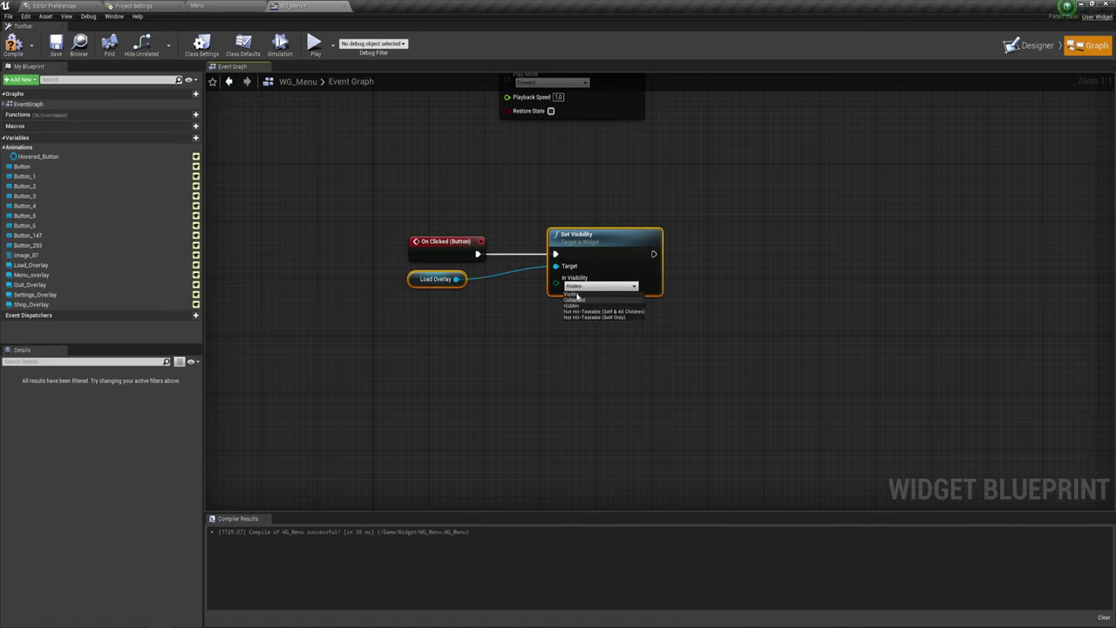
pyautogui.click(577, 295)
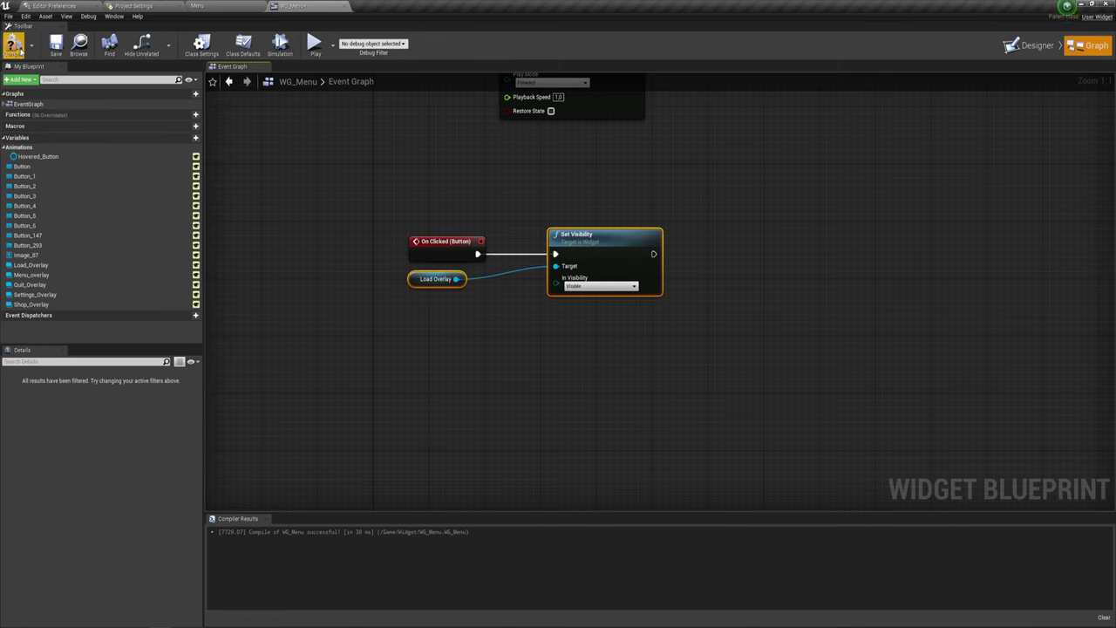
# Test in a preview that clicking Load game reveals its panel.
pyautogui.click(314, 43)
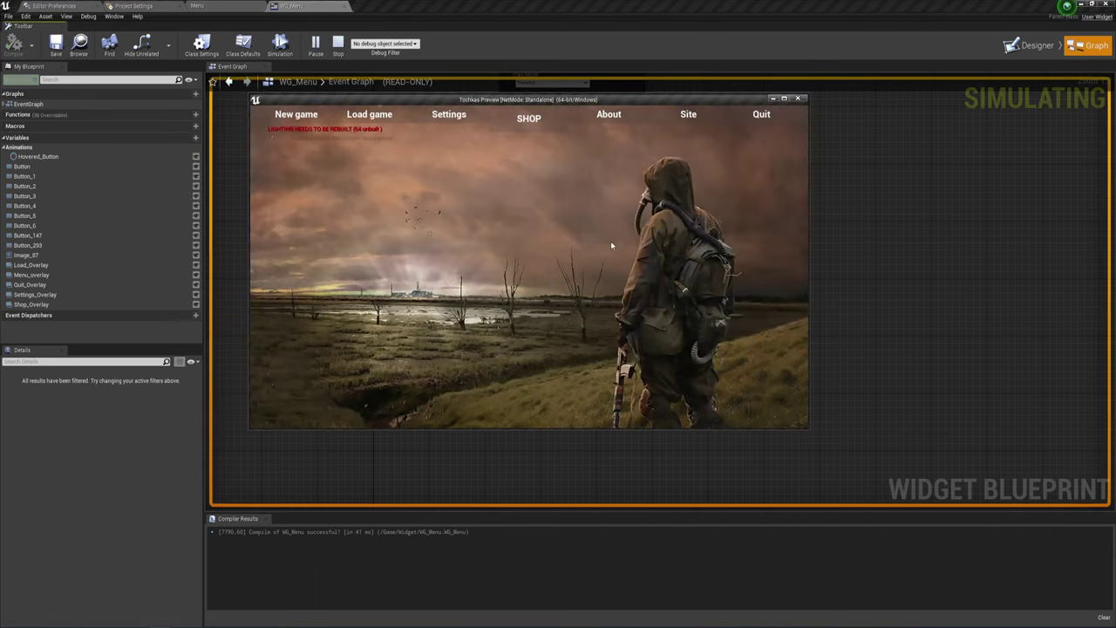
pyautogui.click(407, 113)
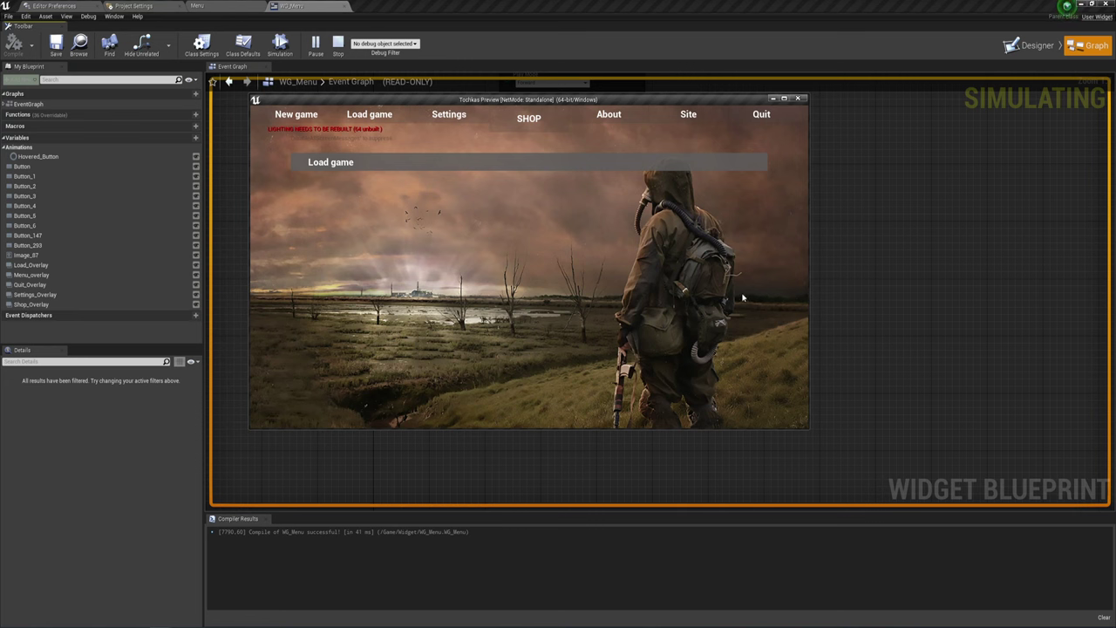
pyautogui.press('Escape')
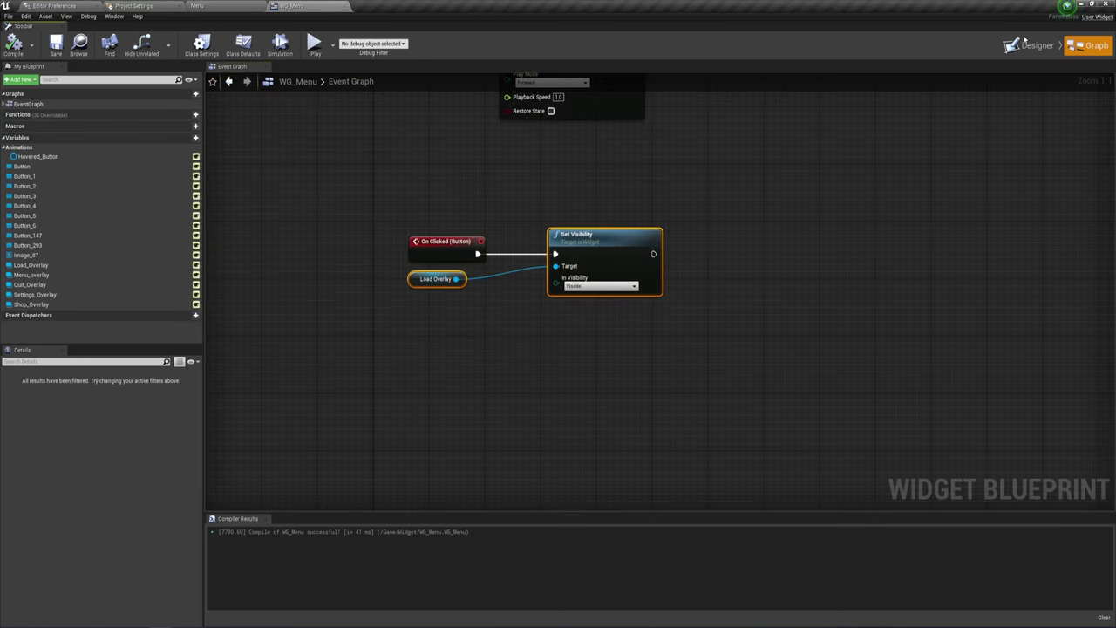
pyautogui.click(1033, 46)
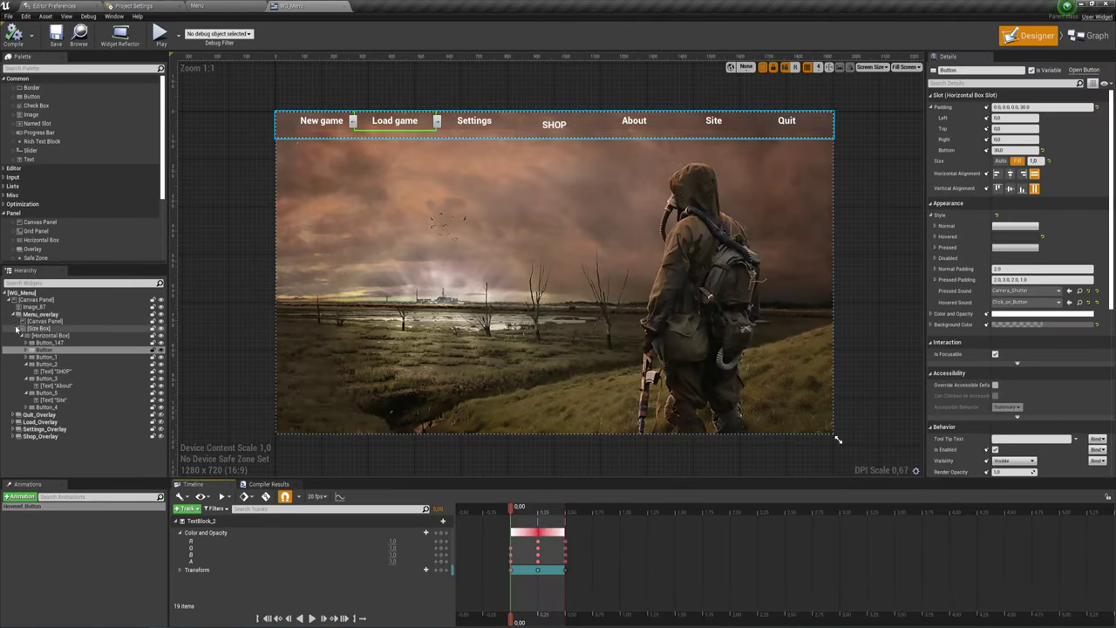
# Add a Border inside Load_Overlay's canvas panel, anchored to fill with zero offsets.
pyautogui.click(39, 314)
pyautogui.click(13, 313)
pyautogui.click(18, 329)
pyautogui.click(26, 329)
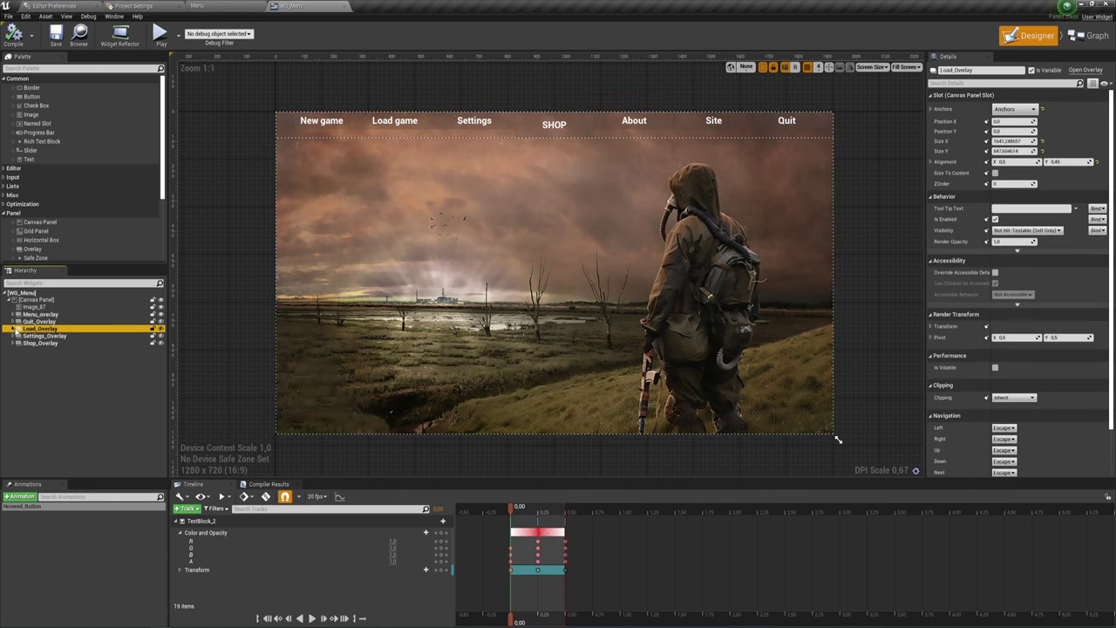
pyautogui.click(16, 329)
pyautogui.click(31, 349)
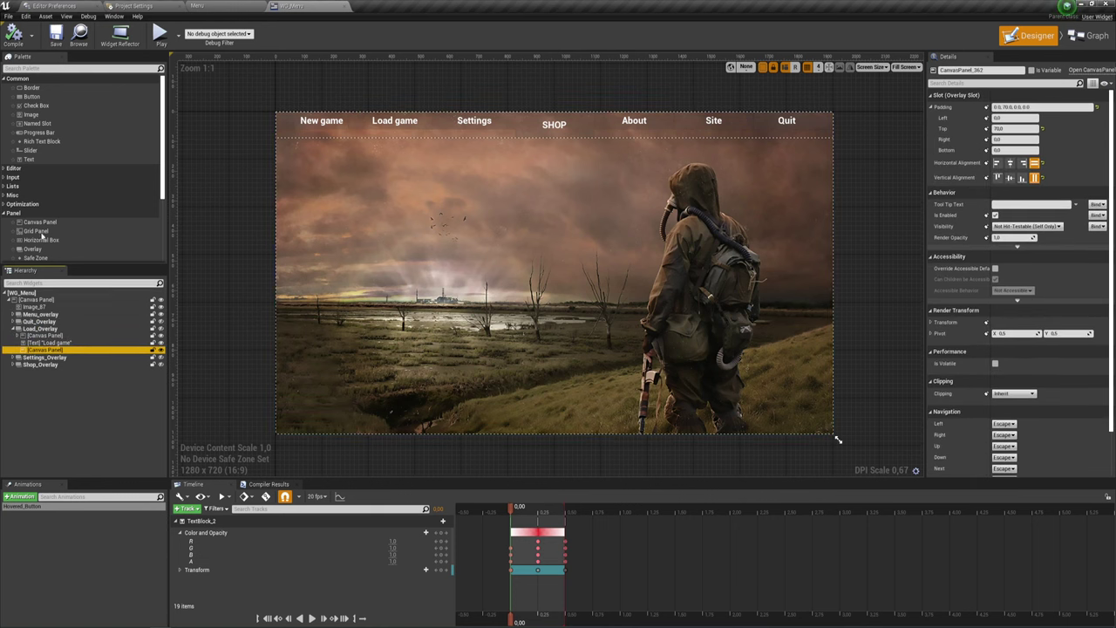
pyautogui.moveTo(31, 87)
pyautogui.mouseDown()
pyautogui.moveTo(68, 345)
pyautogui.moveTo(44, 367)
pyautogui.mouseUp()
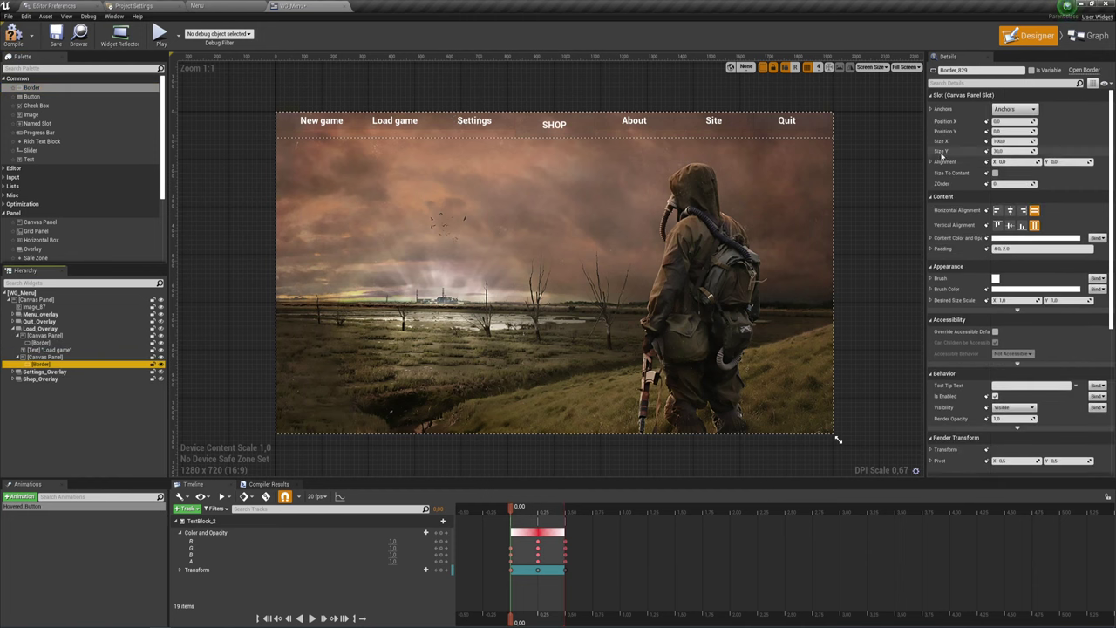
pyautogui.click(1016, 109)
pyautogui.click(1097, 224)
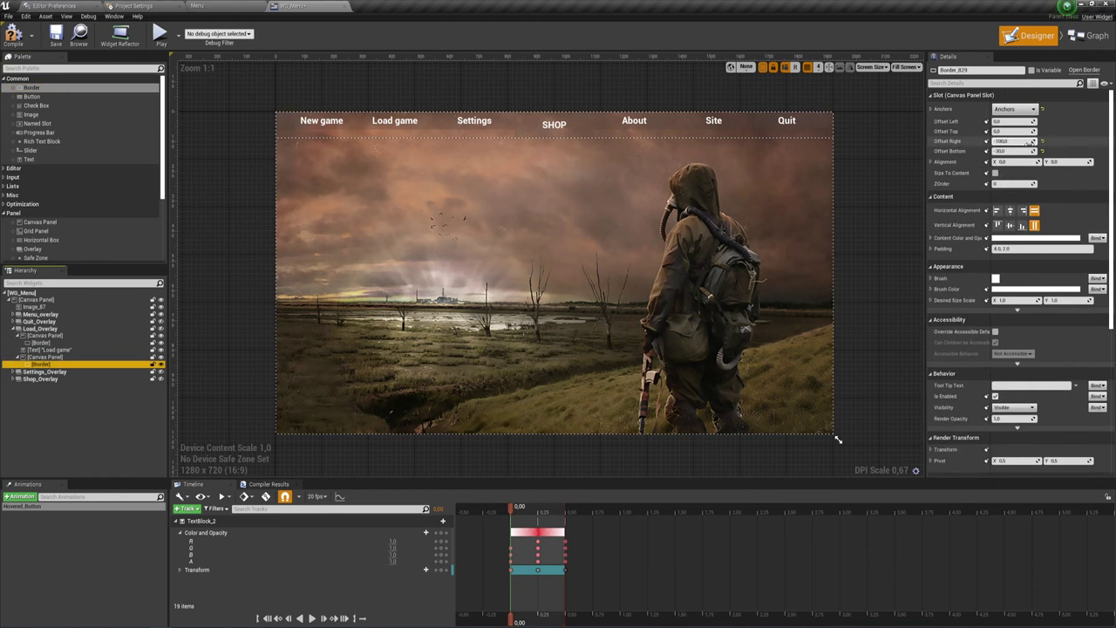
pyautogui.click(1014, 151)
pyautogui.write('0')
pyautogui.click(1011, 141)
pyautogui.write('0')
pyautogui.press('Return')
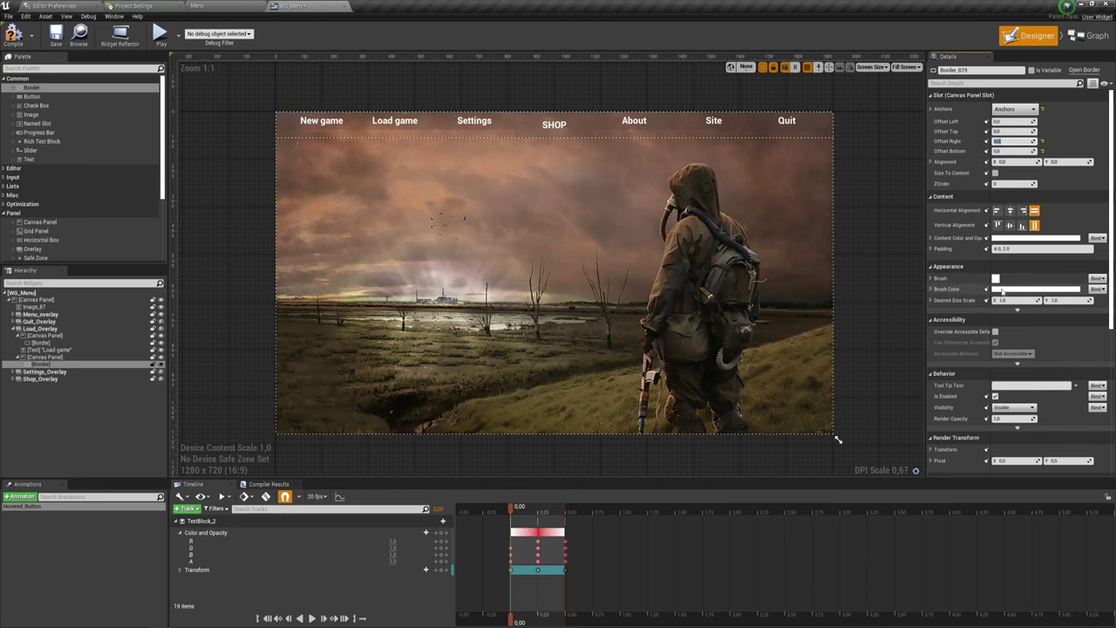
# Tint the Border translucent grey at alpha 0.452 and show Load_Overlay on the canvas.
pyautogui.click(1037, 289)
pyautogui.moveTo(938, 372); pyautogui.dragTo(941, 361)
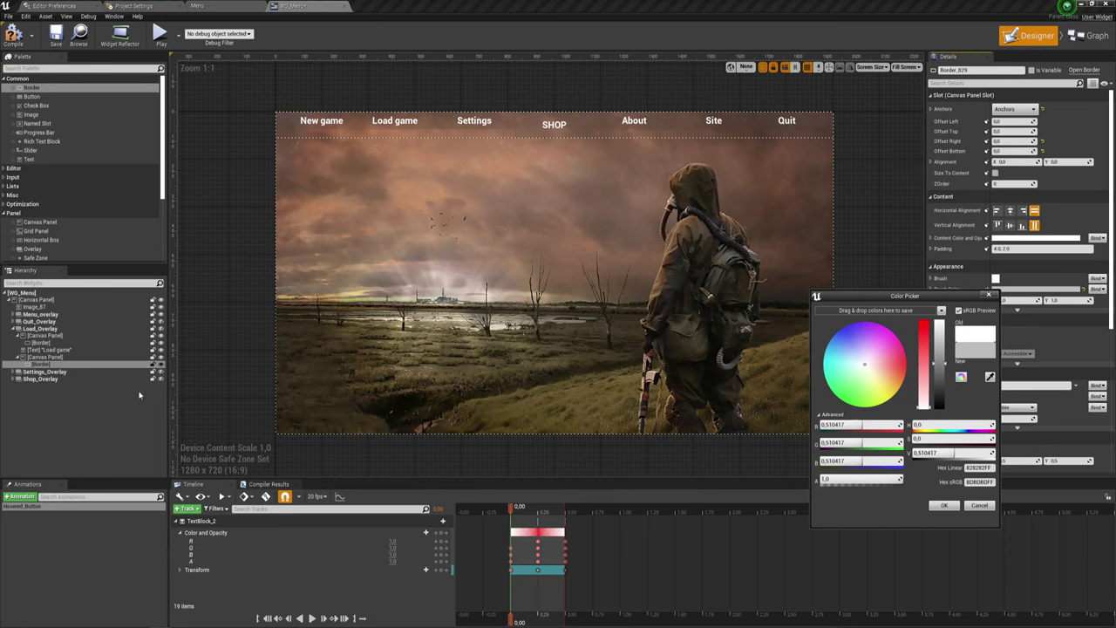
pyautogui.click(160, 328)
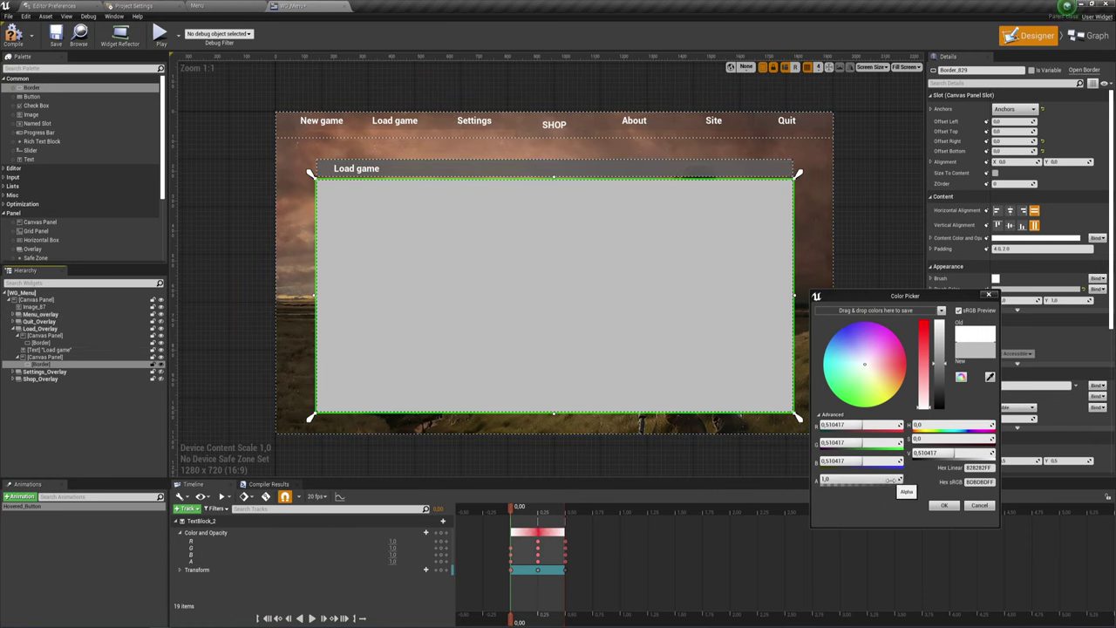
pyautogui.moveTo(864, 479); pyautogui.dragTo(857, 481)
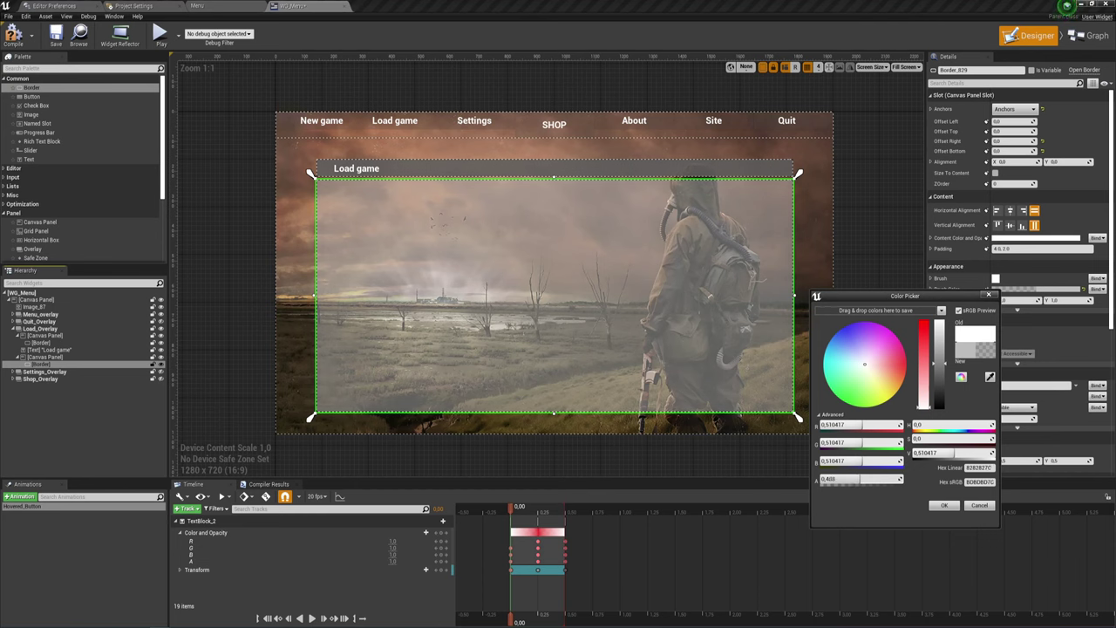
pyautogui.click(943, 506)
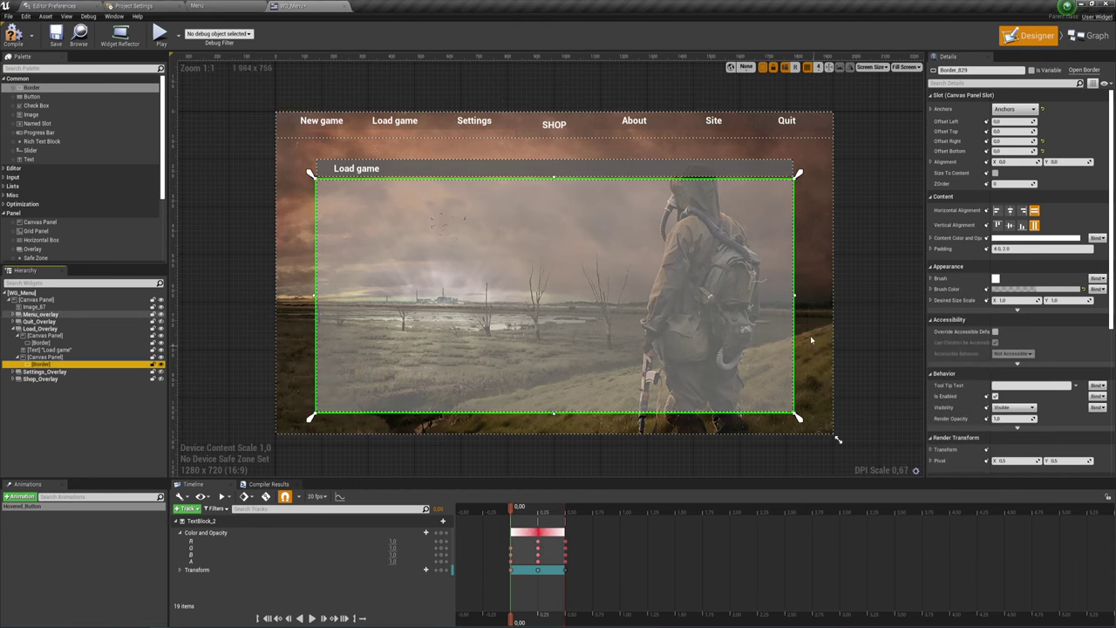
# Add a Border inside Settings_Overlay's canvas panel, anchored to fill the whole panel.
pyautogui.click(13, 372)
pyautogui.click(44, 392)
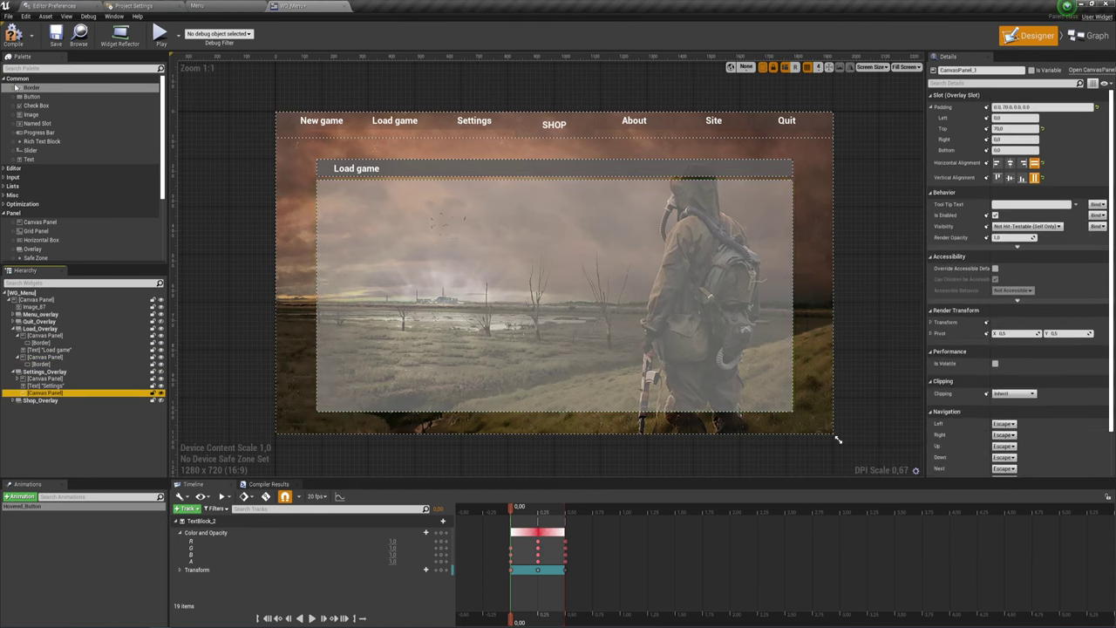
pyautogui.moveTo(35, 88); pyautogui.dragTo(50, 409)
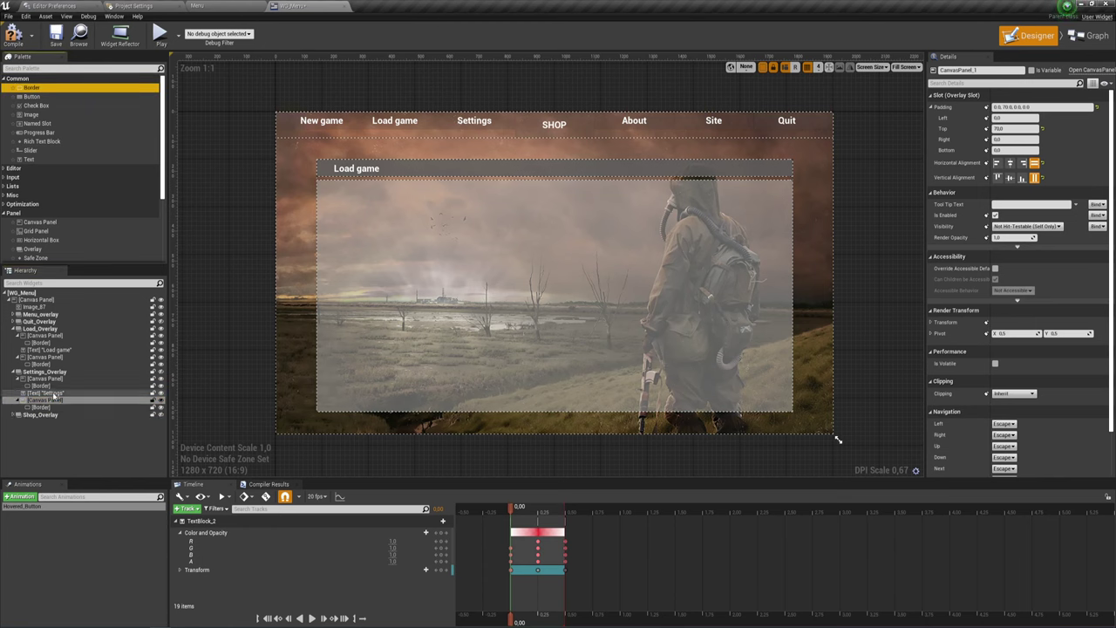
pyautogui.click(95, 409)
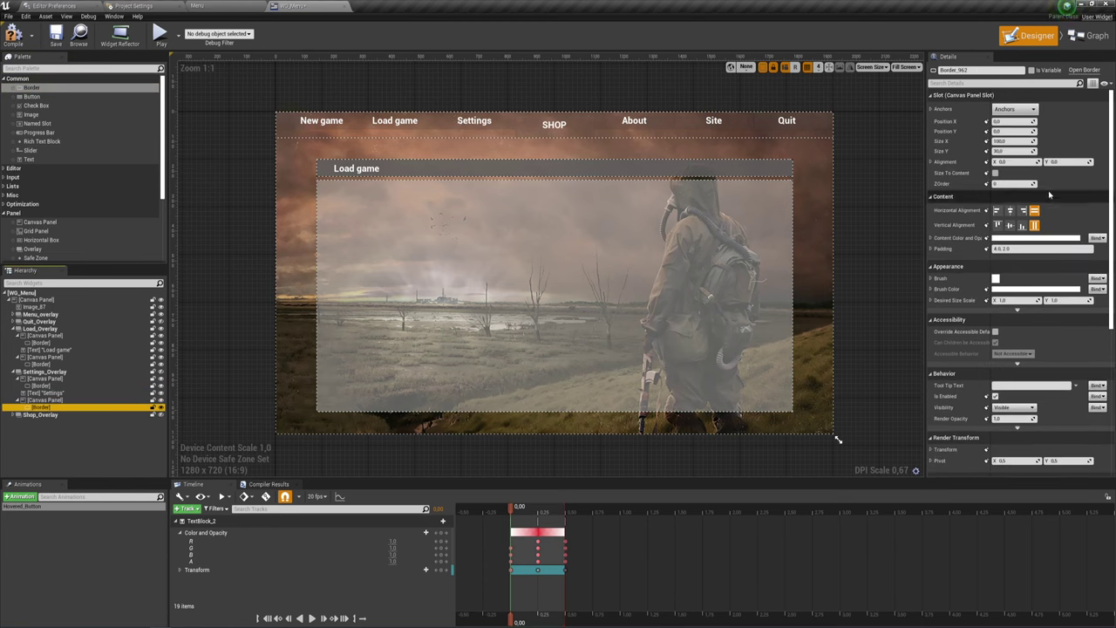
pyautogui.click(1014, 109)
pyautogui.click(1096, 228)
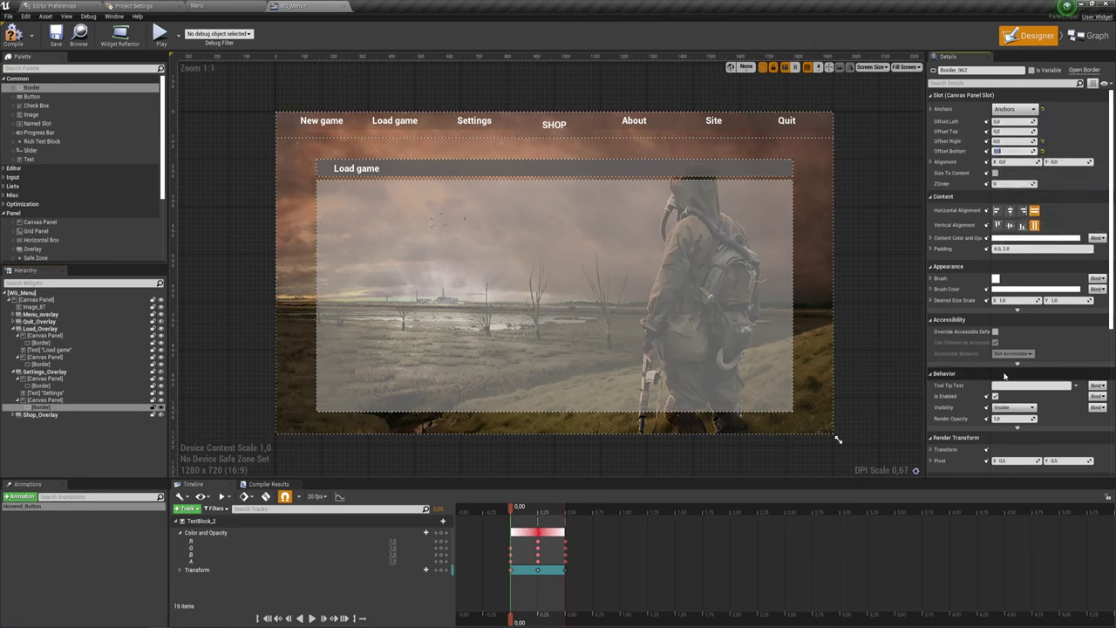
# Tint the Border translucent grey and collapse the Settings and Load overlay branches.
pyautogui.click(1018, 290)
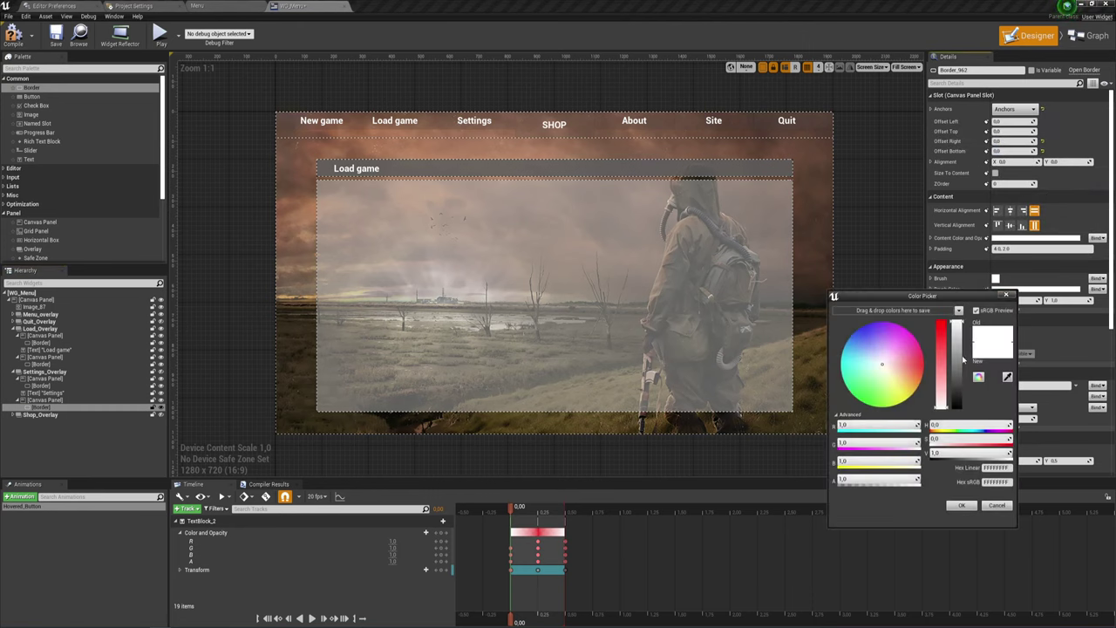
pyautogui.moveTo(957, 325); pyautogui.dragTo(956, 372)
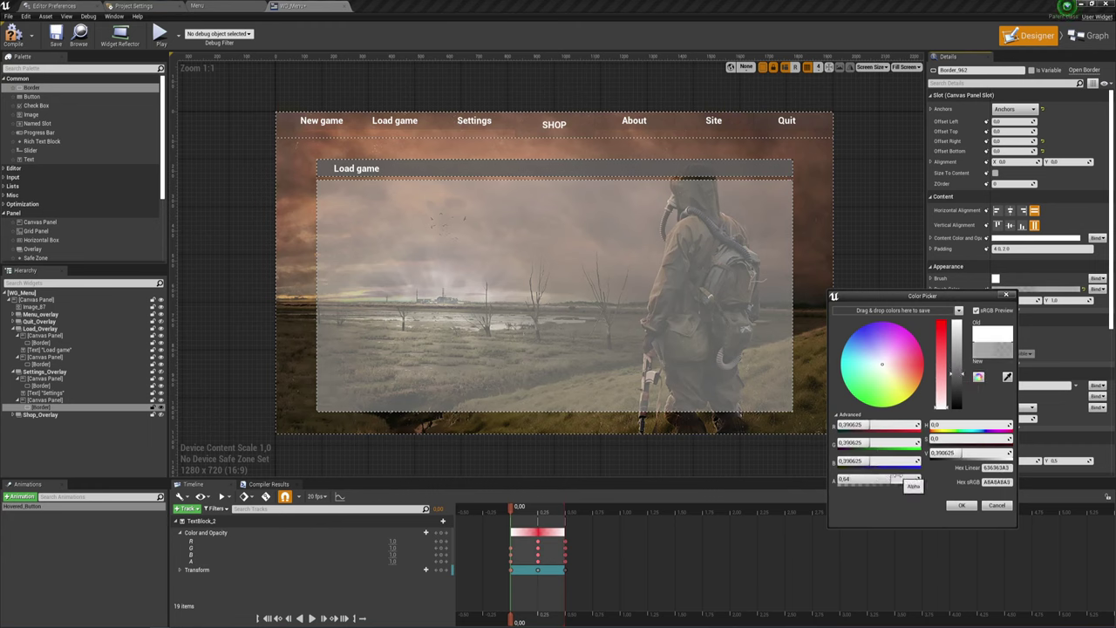
pyautogui.click(959, 506)
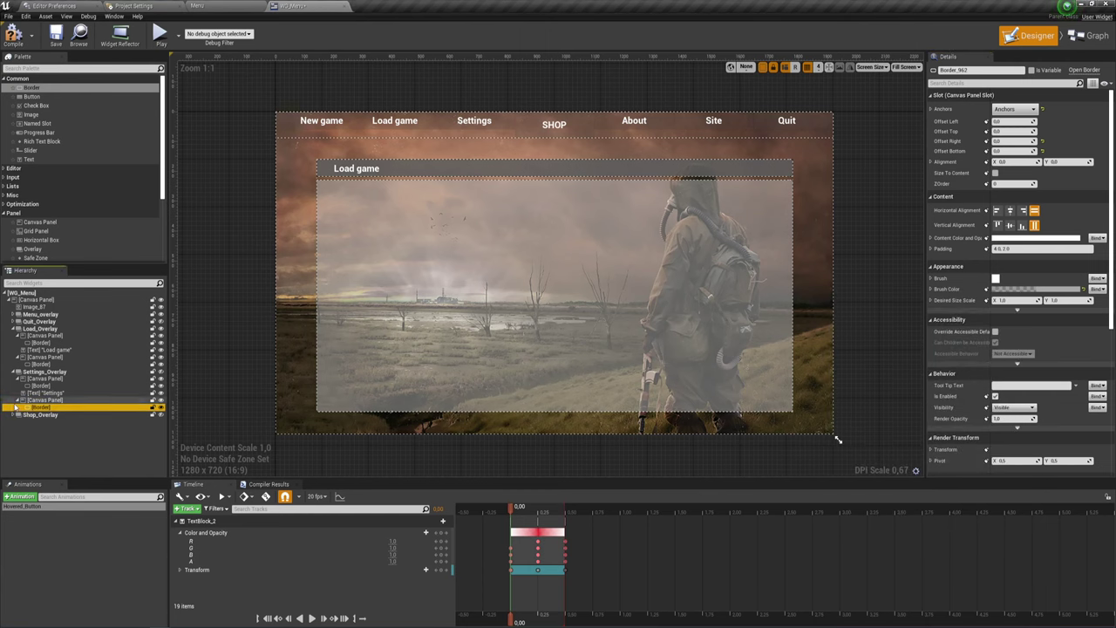
pyautogui.click(14, 372)
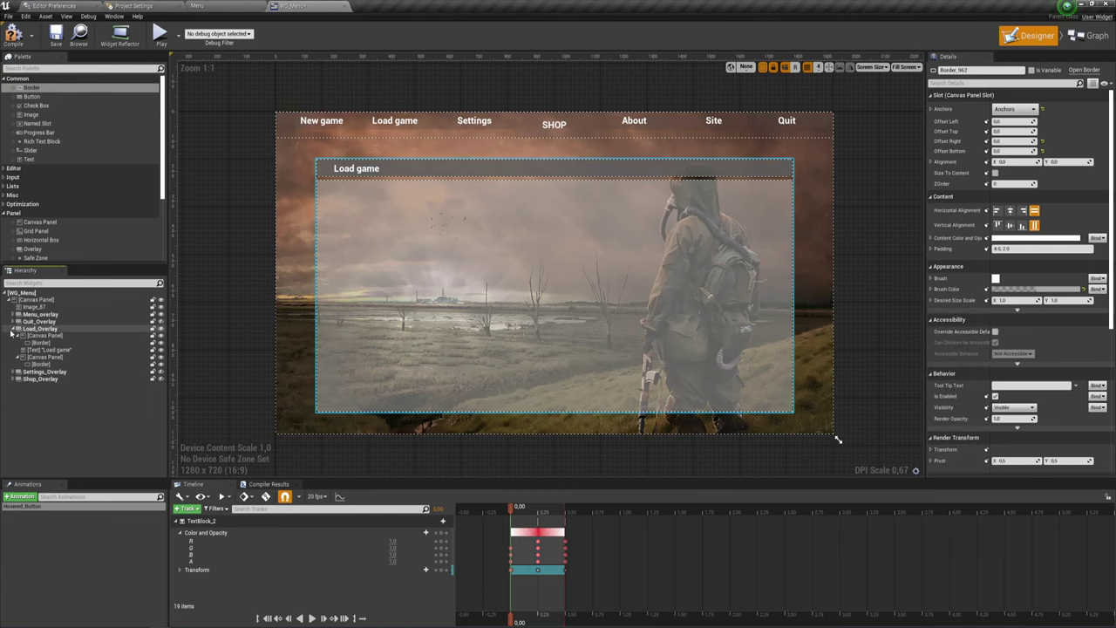
pyautogui.click(14, 328)
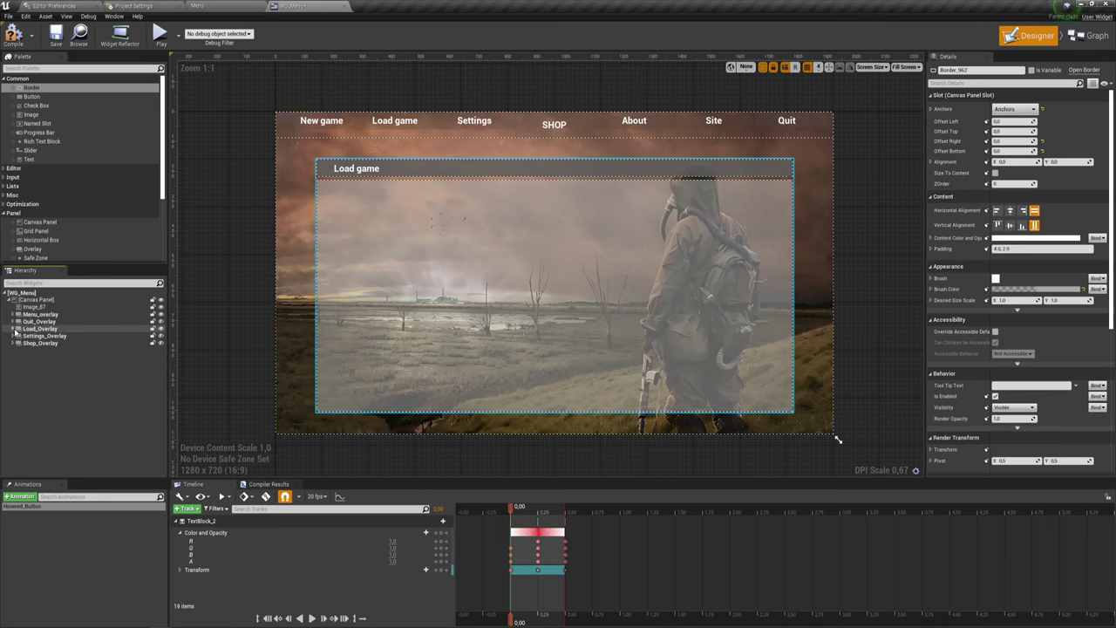
# Add an On Clicked event for the Settings button (Button_1) to the graph.
pyautogui.click(474, 121)
pyautogui.scroll(-5, 1080, 349)
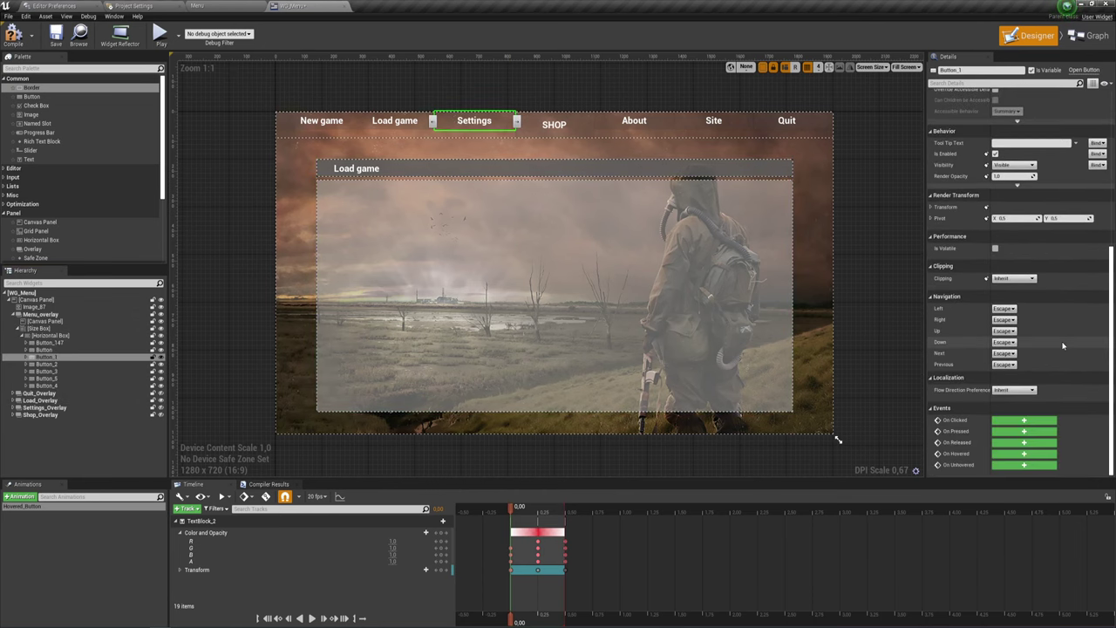
pyautogui.click(1024, 420)
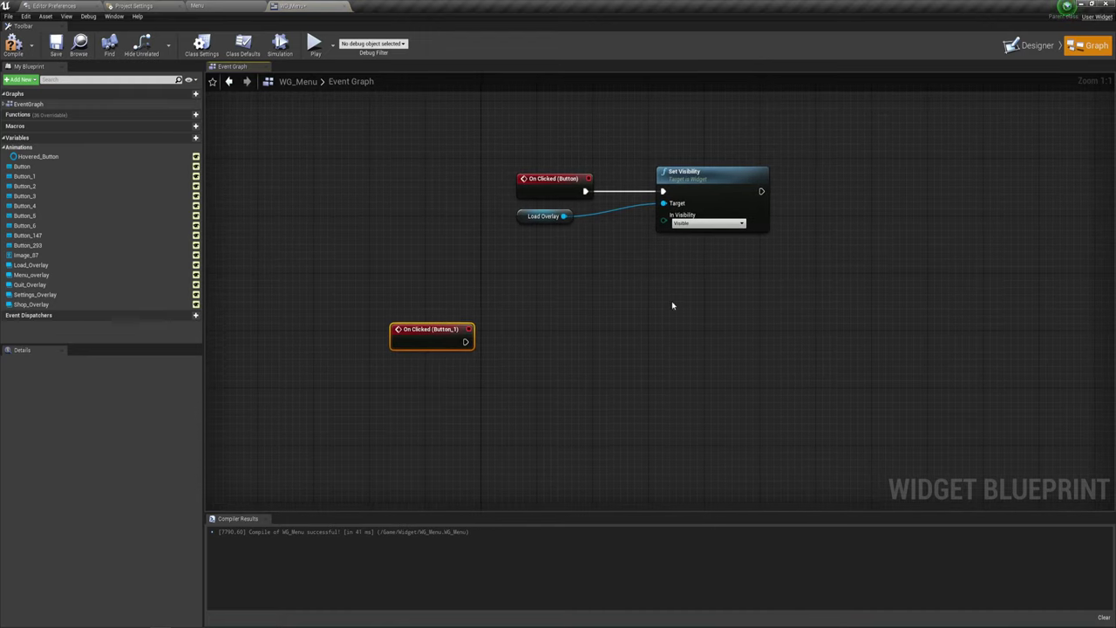
pyautogui.moveTo(415, 332); pyautogui.dragTo(528, 325)
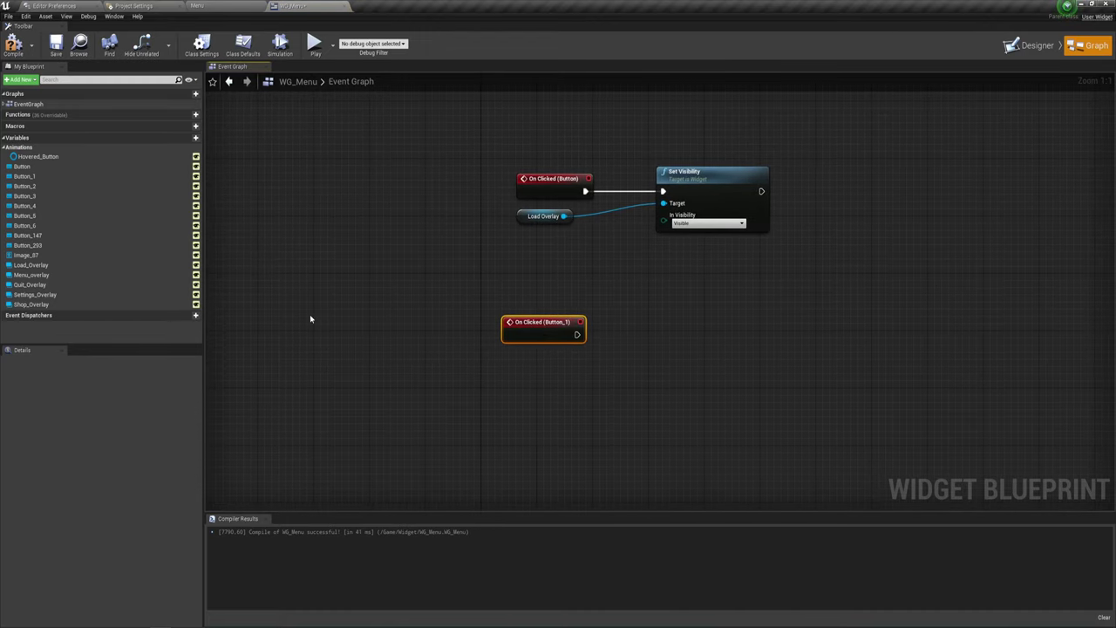
# Wire the event into a copied Set Visibility node targeting Settings_Overlay as Visible.
pyautogui.keyDown('ctrl'); pyautogui.moveTo(33, 295); pyautogui.dragTo(521, 375); pyautogui.keyUp('ctrl')
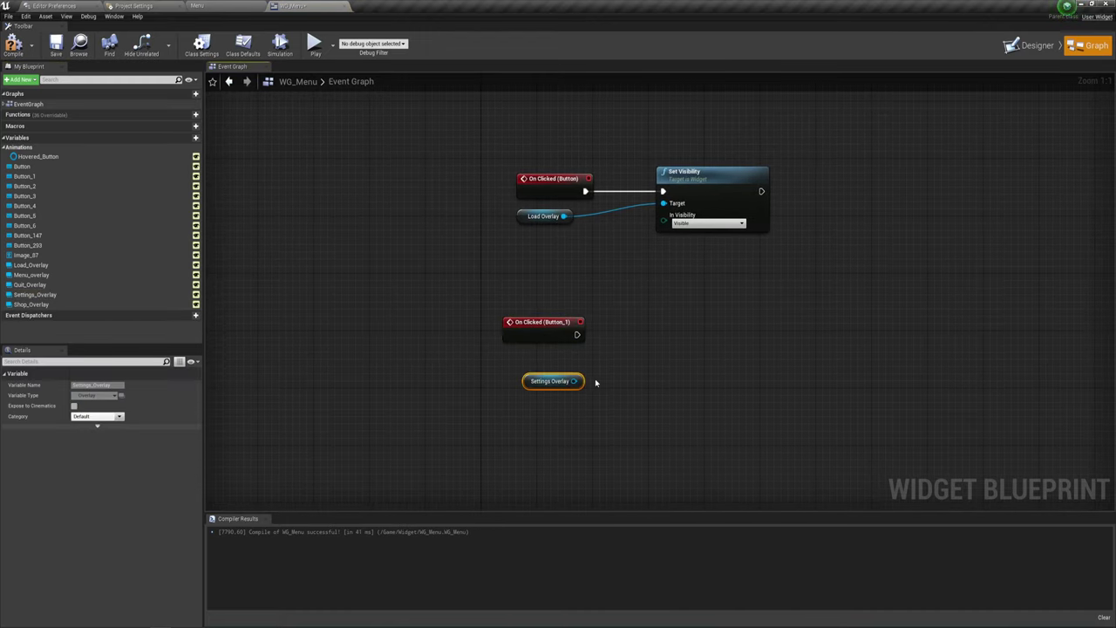
pyautogui.click(715, 179)
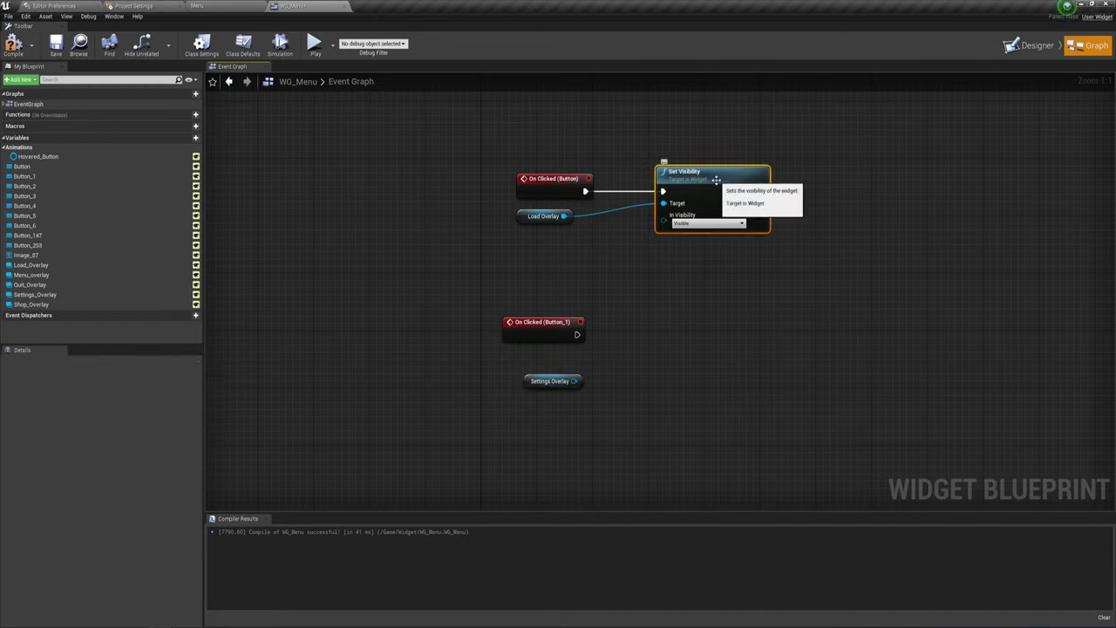
pyautogui.hotkey('ctrl', 'c')
pyautogui.hotkey('ctrl', 'v')
pyautogui.moveTo(641, 341); pyautogui.dragTo(576, 337)
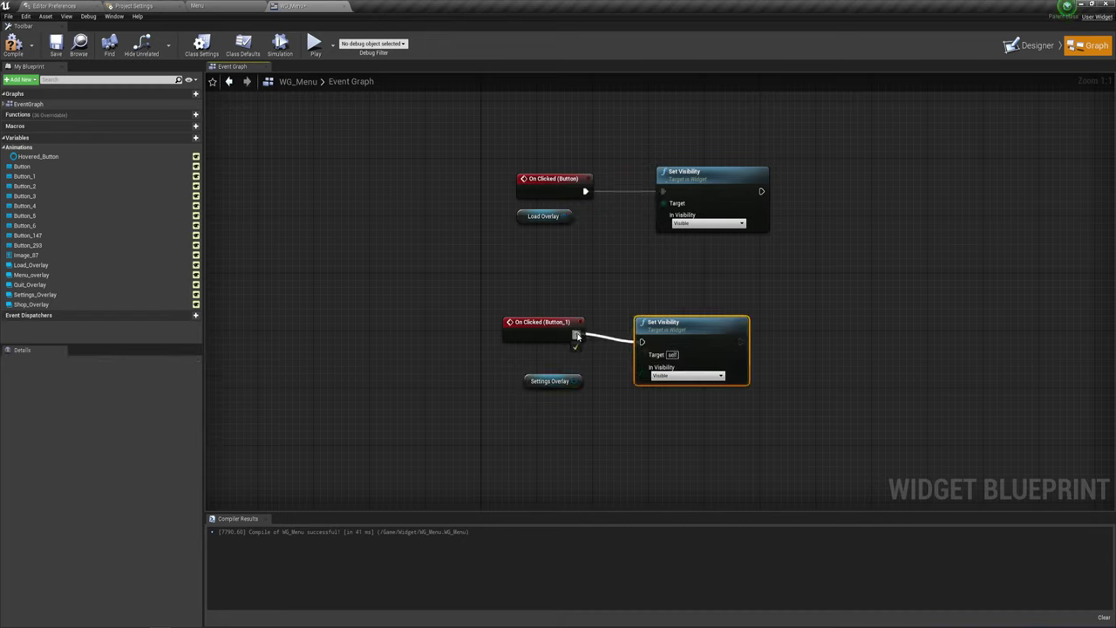
pyautogui.moveTo(574, 381); pyautogui.dragTo(646, 356)
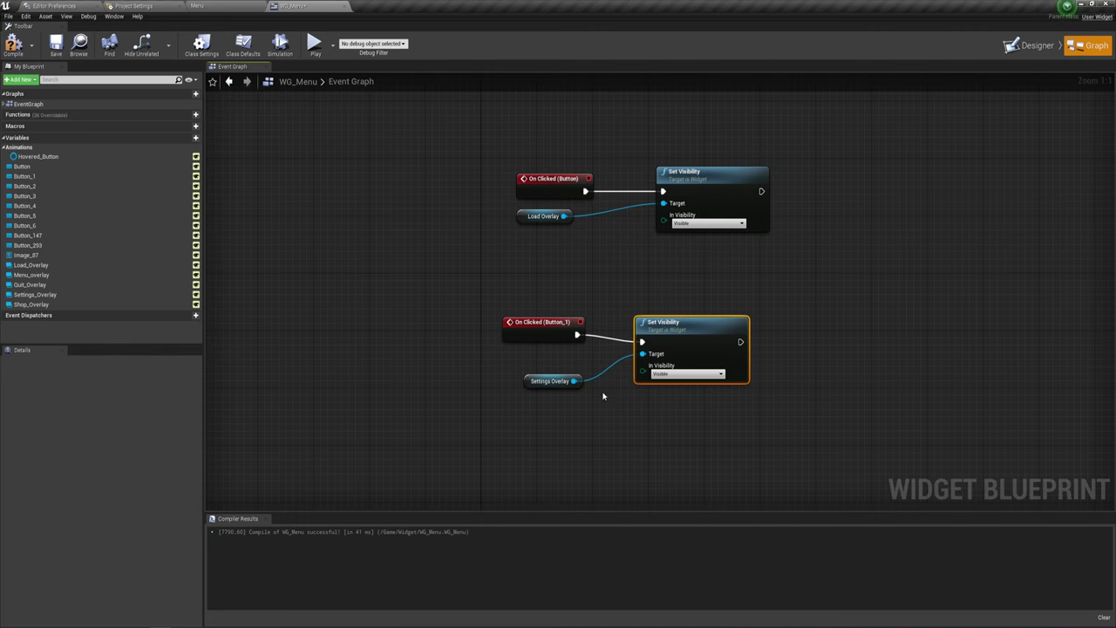
pyautogui.moveTo(602, 396); pyautogui.dragTo(543, 352, button='right')
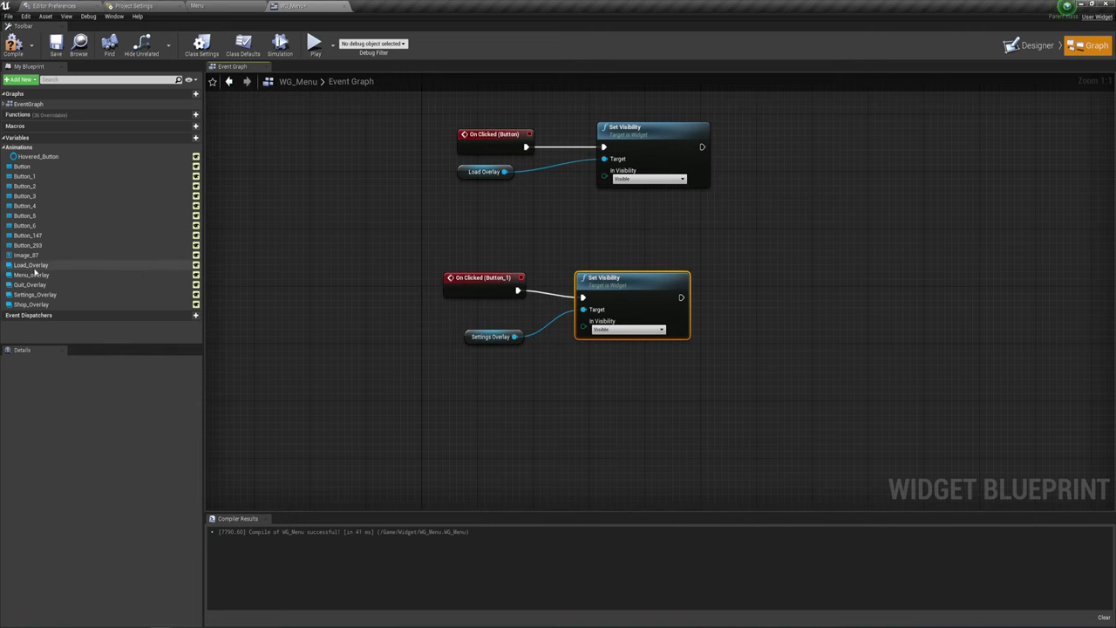
# Add an On Clicked (Button_2) event for SHOP with a pasted Set Visibility node targeting Shop_Overlay.
pyautogui.click(1033, 44)
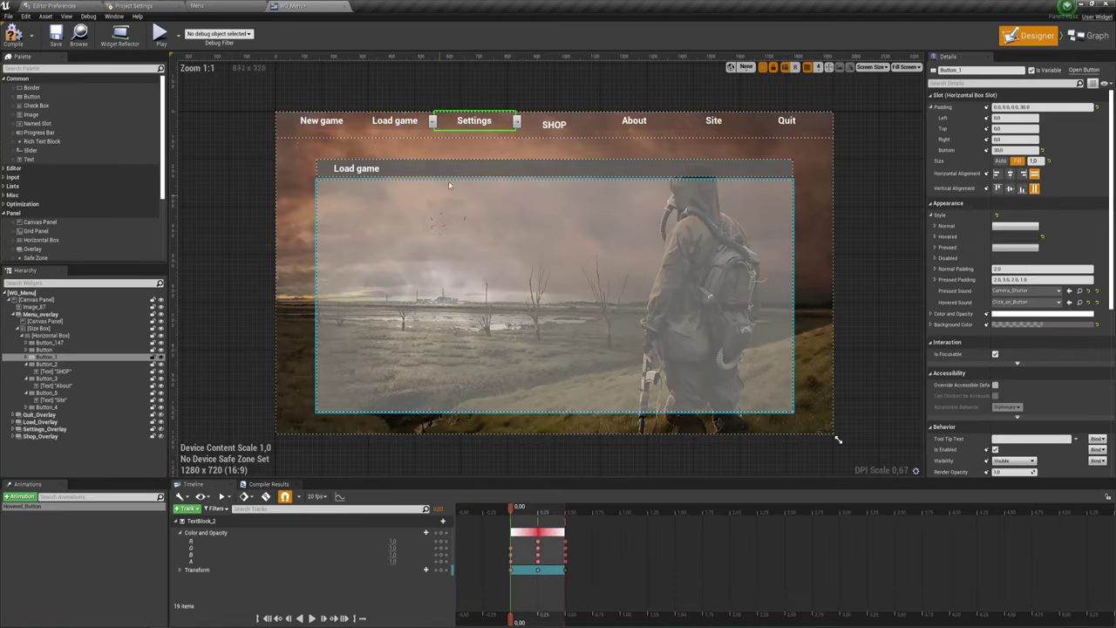
pyautogui.click(586, 121)
pyautogui.scroll(-4, 982, 429)
pyautogui.scroll(-4, 982, 429)
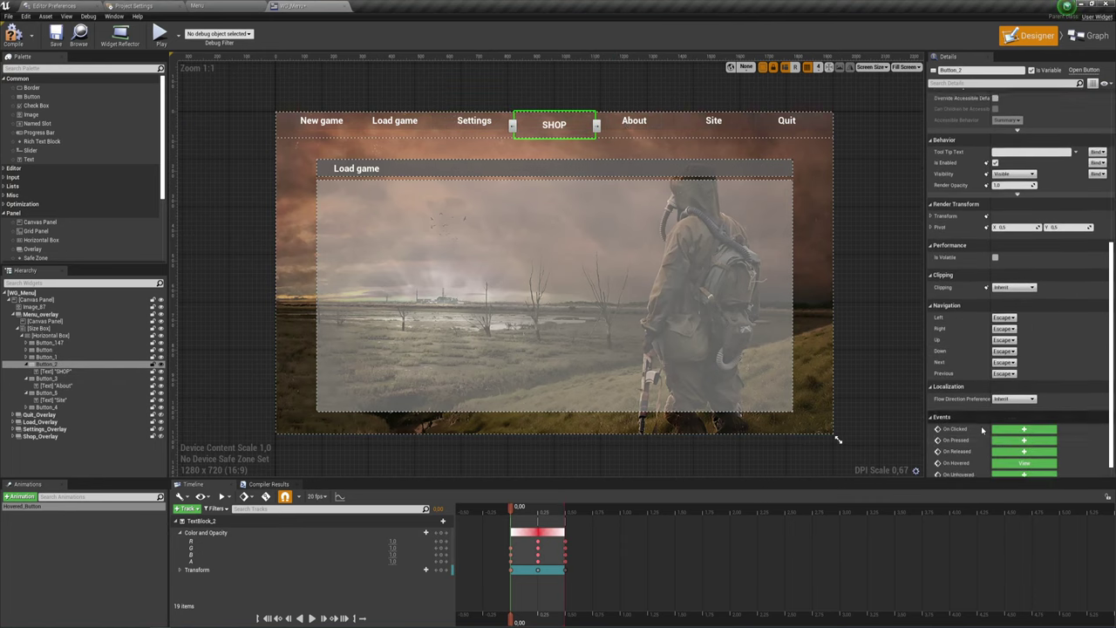
pyautogui.scroll(-1, 981, 429)
pyautogui.click(1005, 422)
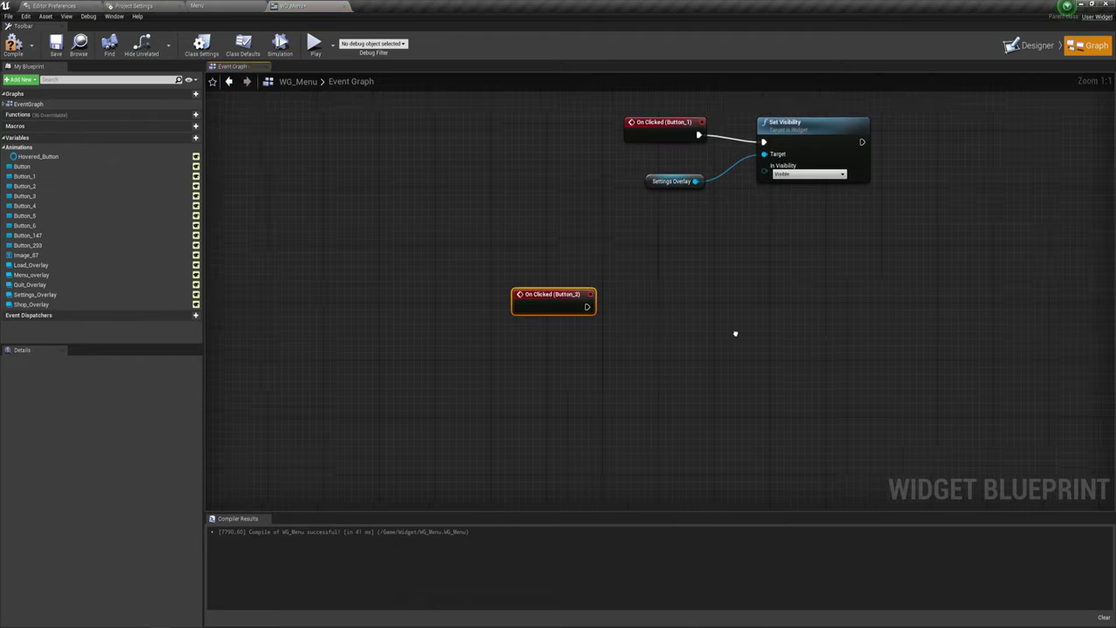
pyautogui.moveTo(424, 334); pyautogui.dragTo(521, 328)
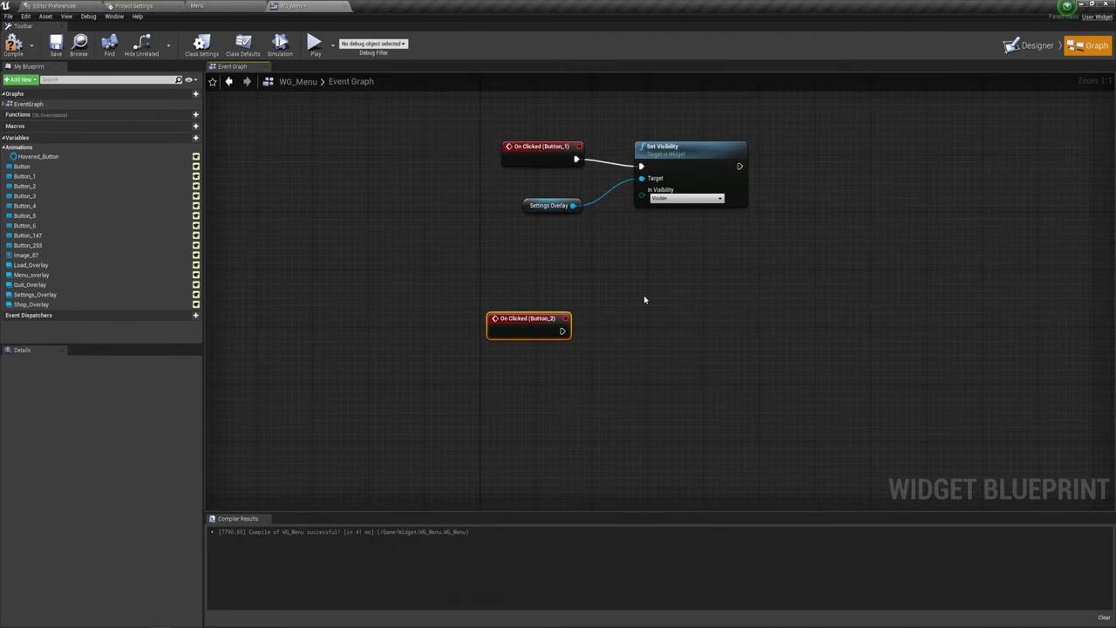
pyautogui.hotkey('ctrl', 'v')
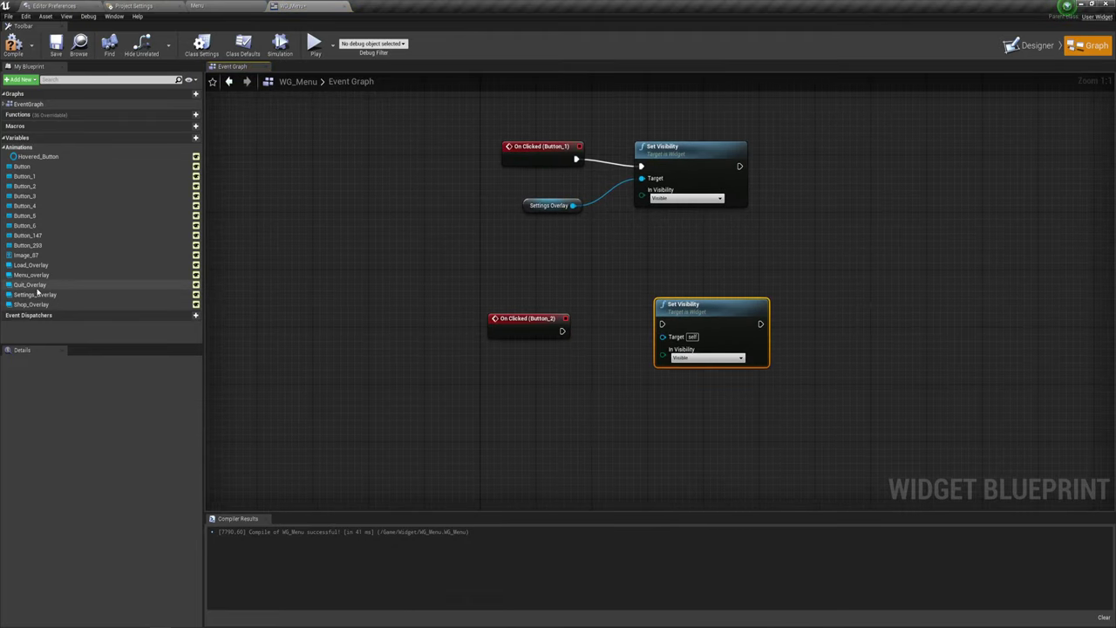
pyautogui.moveTo(30, 304)
pyautogui.mouseDown()
pyautogui.moveTo(495, 381)
pyautogui.moveTo(663, 336)
pyautogui.moveTo(562, 331)
pyautogui.mouseUp()
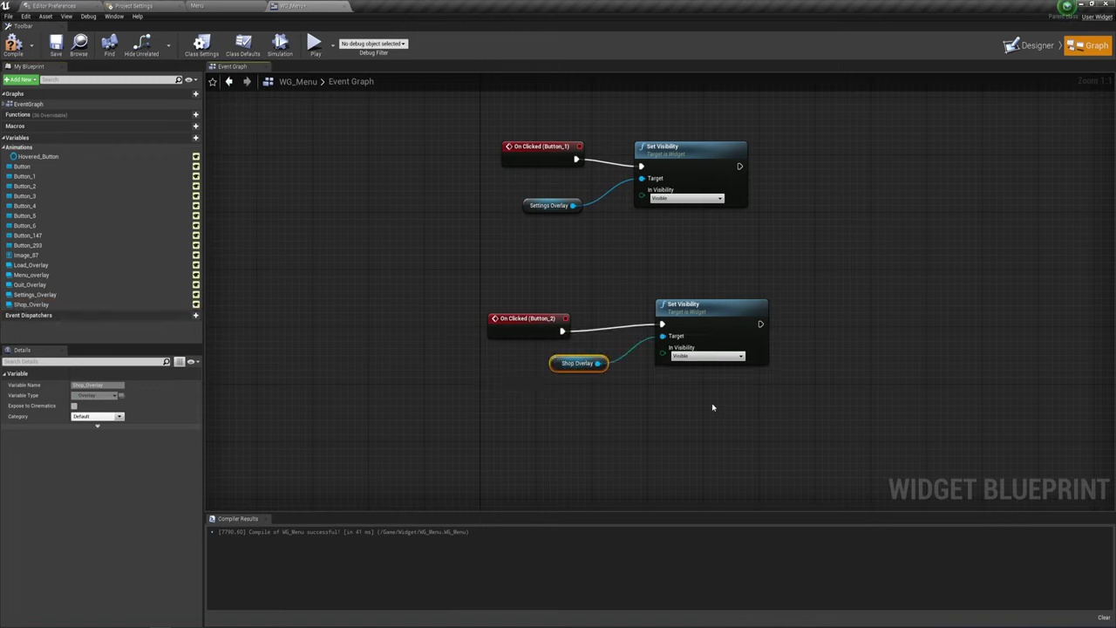
pyautogui.click(1038, 46)
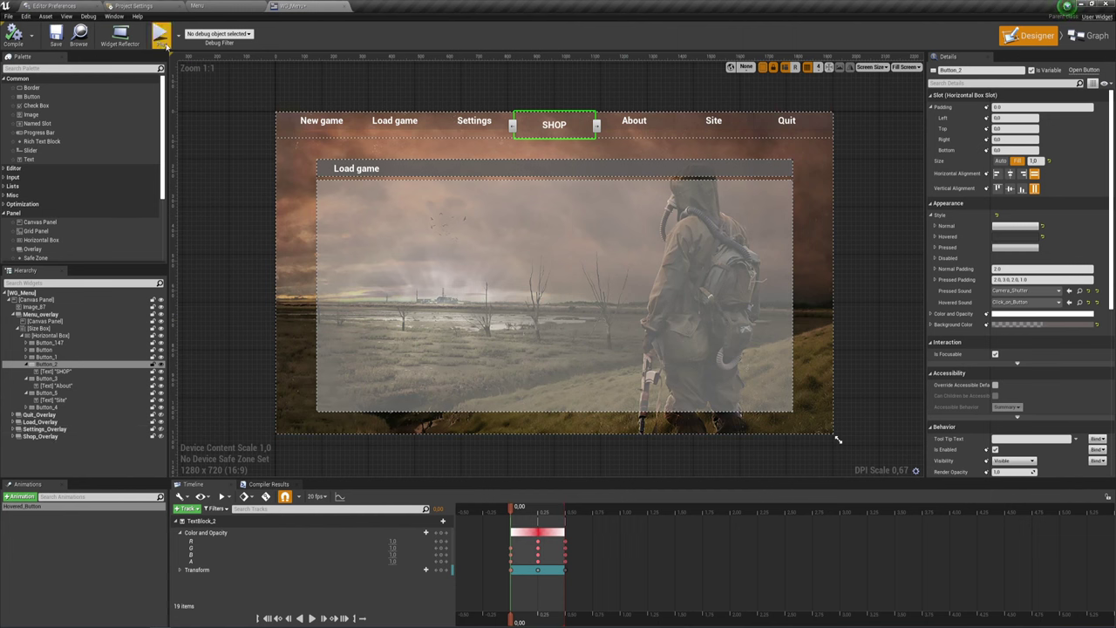
pyautogui.click(162, 38)
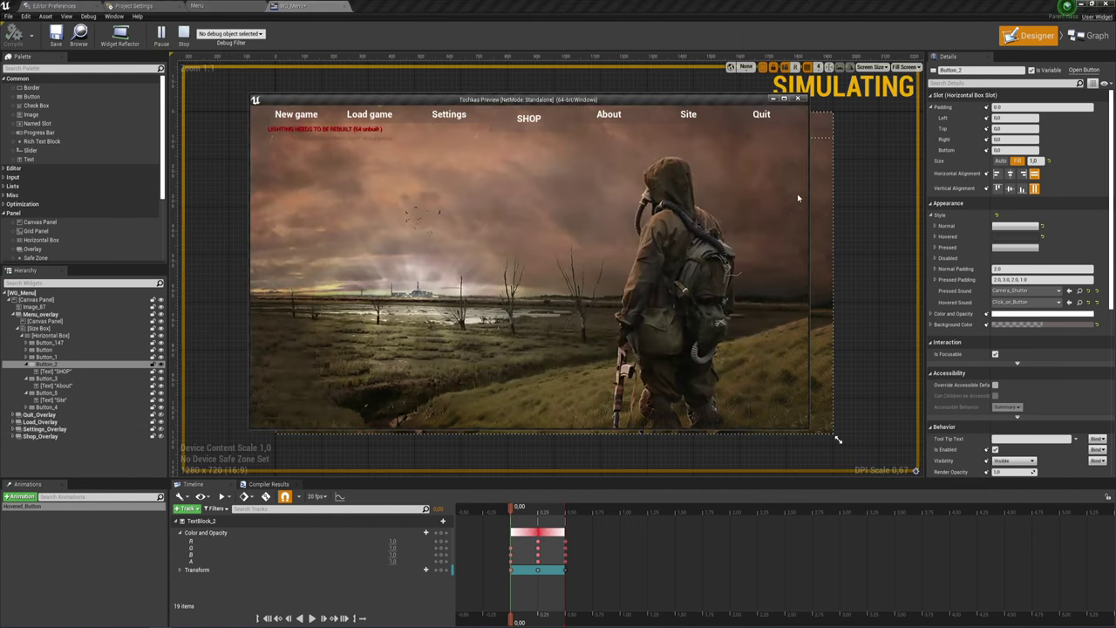
pyautogui.click(405, 115)
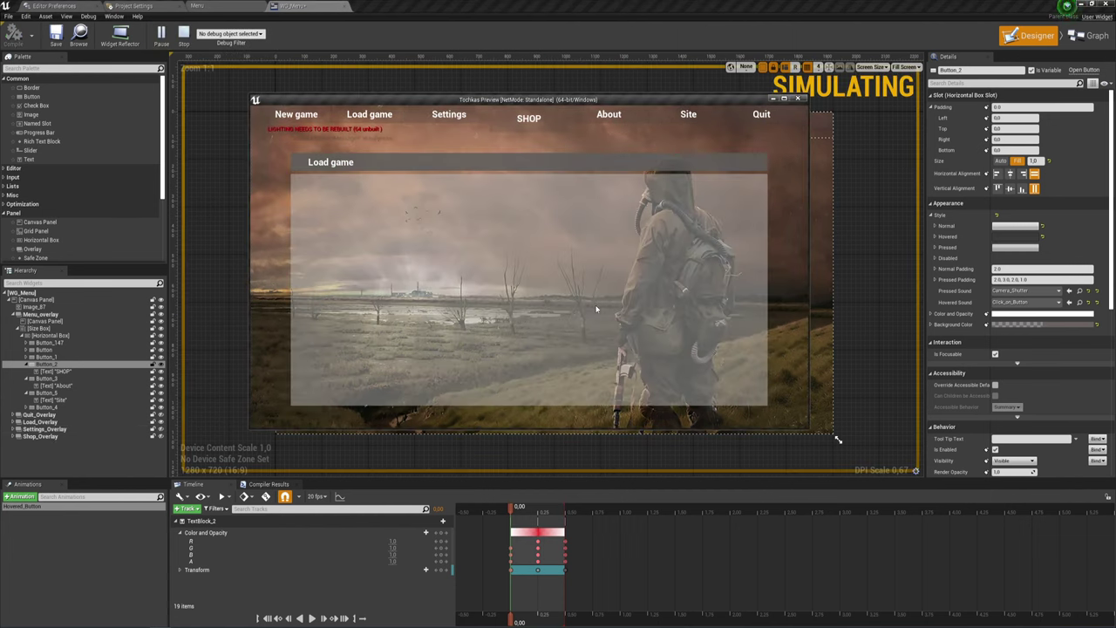
pyautogui.click(475, 115)
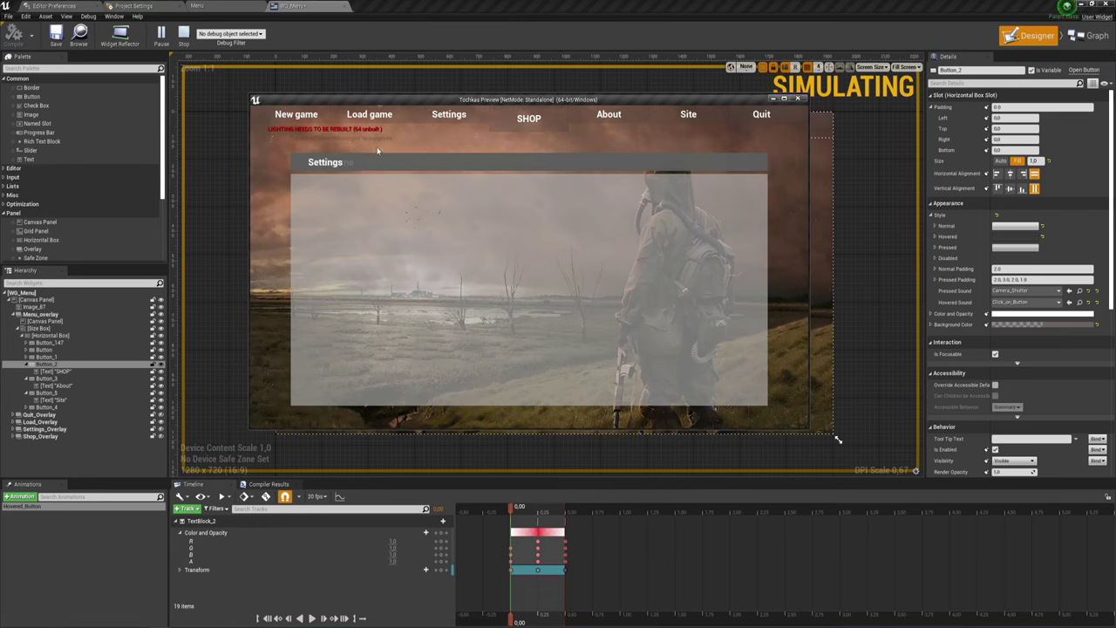
pyautogui.click(751, 114)
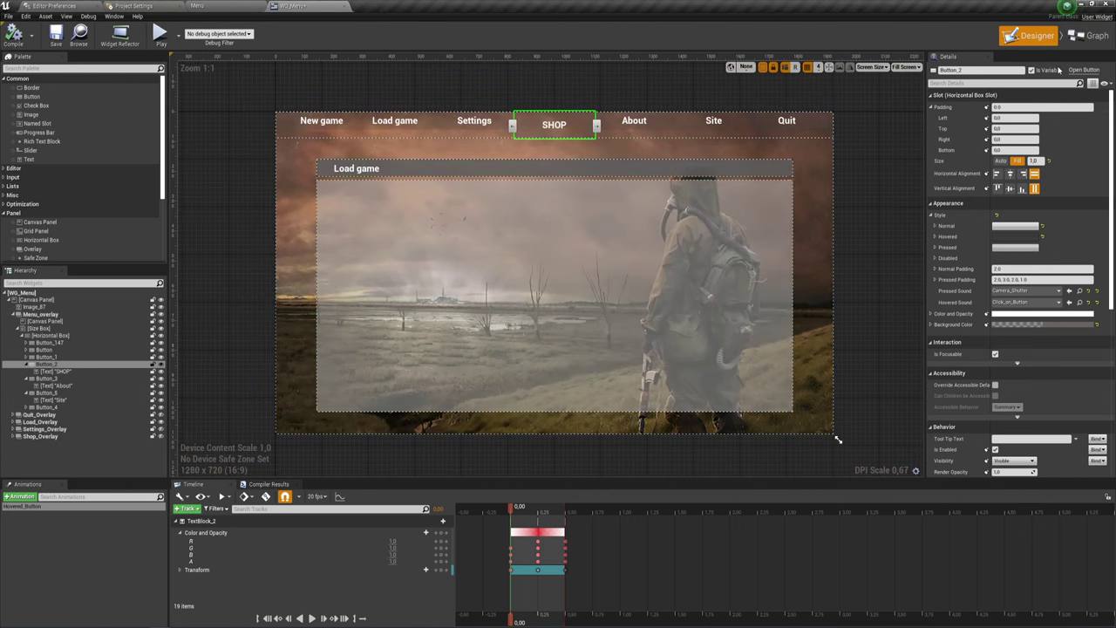
# Chain a copied Set Visibility node after the Settings show node and set it to Hidden.
pyautogui.click(1090, 35)
pyautogui.moveTo(715, 277); pyautogui.dragTo(705, 239, button='right')
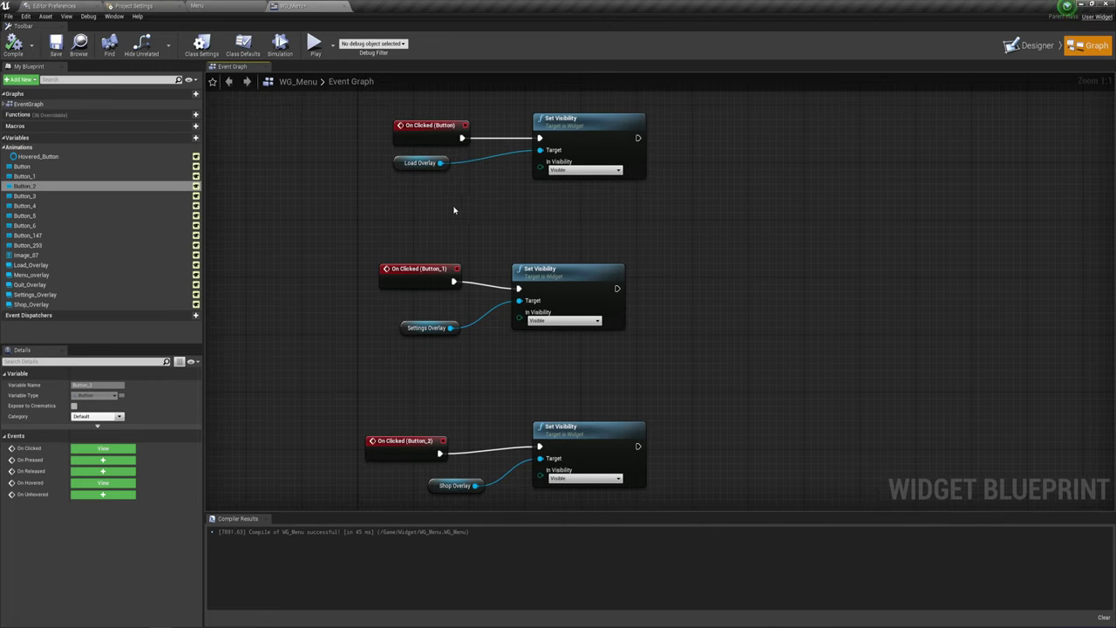
pyautogui.moveTo(552, 198); pyautogui.dragTo(396, 153)
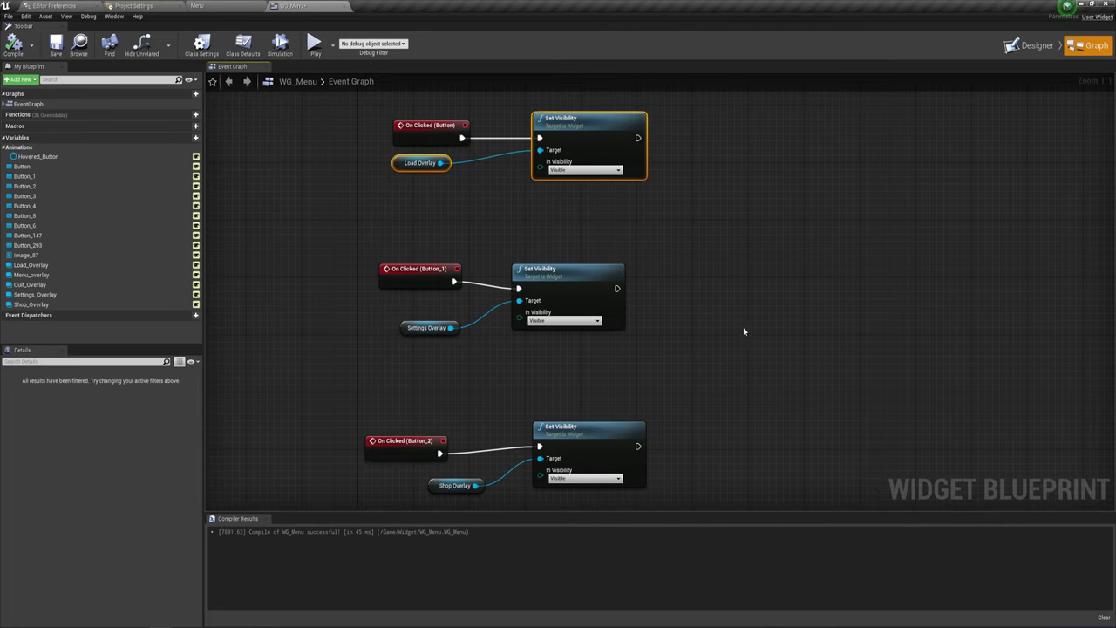
pyautogui.hotkey('ctrl', 'c')
pyautogui.hotkey('ctrl', 'v')
pyautogui.moveTo(863, 316); pyautogui.dragTo(711, 314)
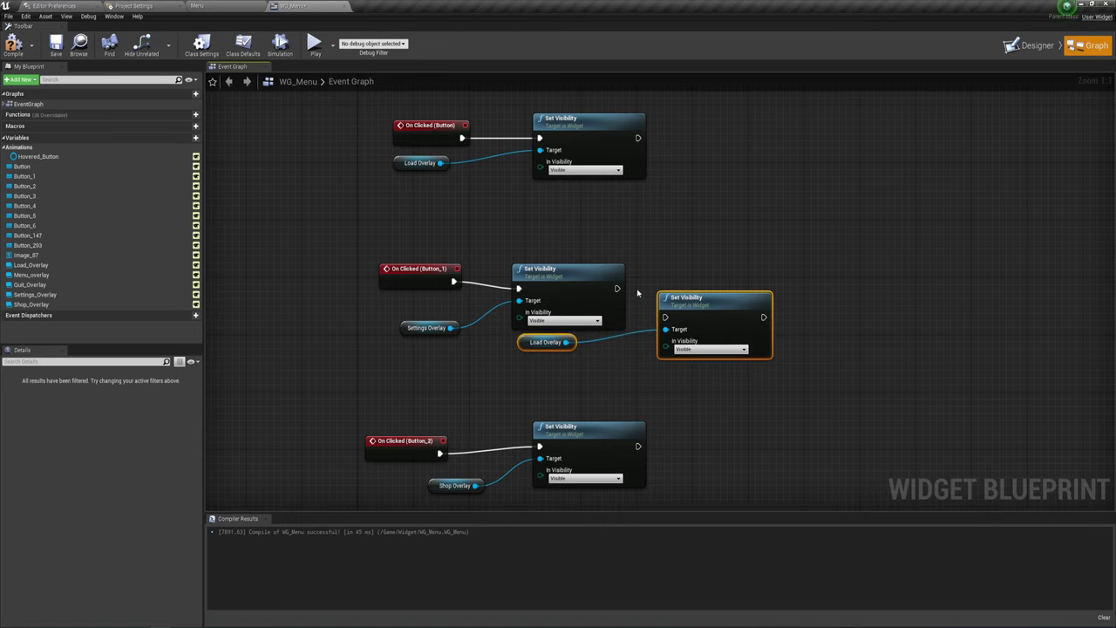
pyautogui.moveTo(617, 288); pyautogui.dragTo(665, 317)
pyautogui.click(706, 349)
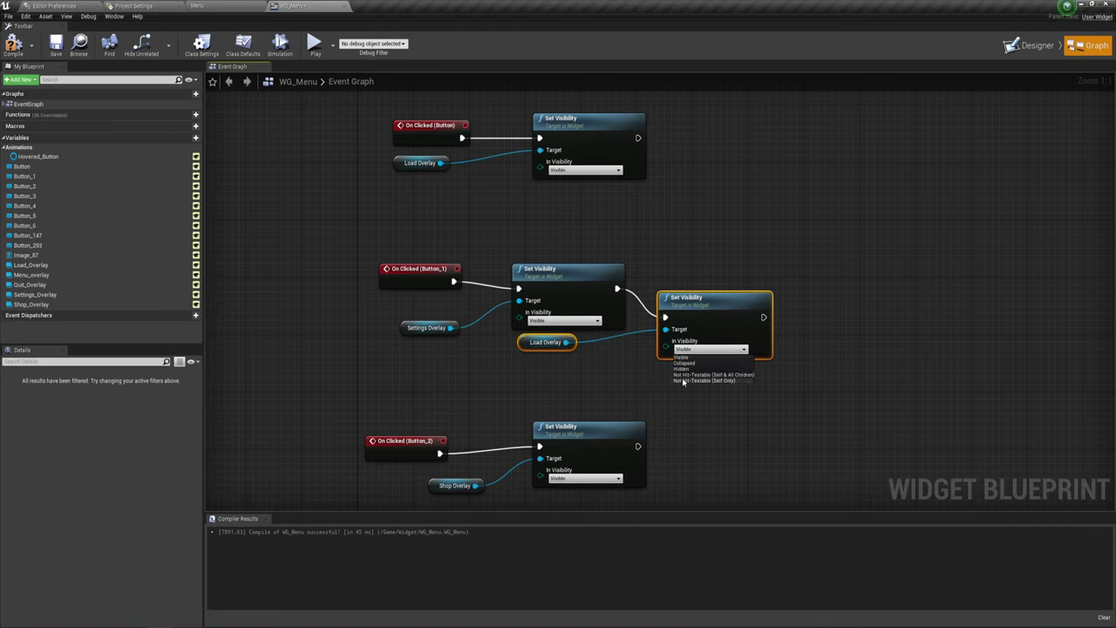
pyautogui.click(739, 381)
# Wire Load, Shop and Quit overlay references into the Hidden node's target and recompile.
pyautogui.moveTo(692, 376); pyautogui.dragTo(694, 294, button='right')
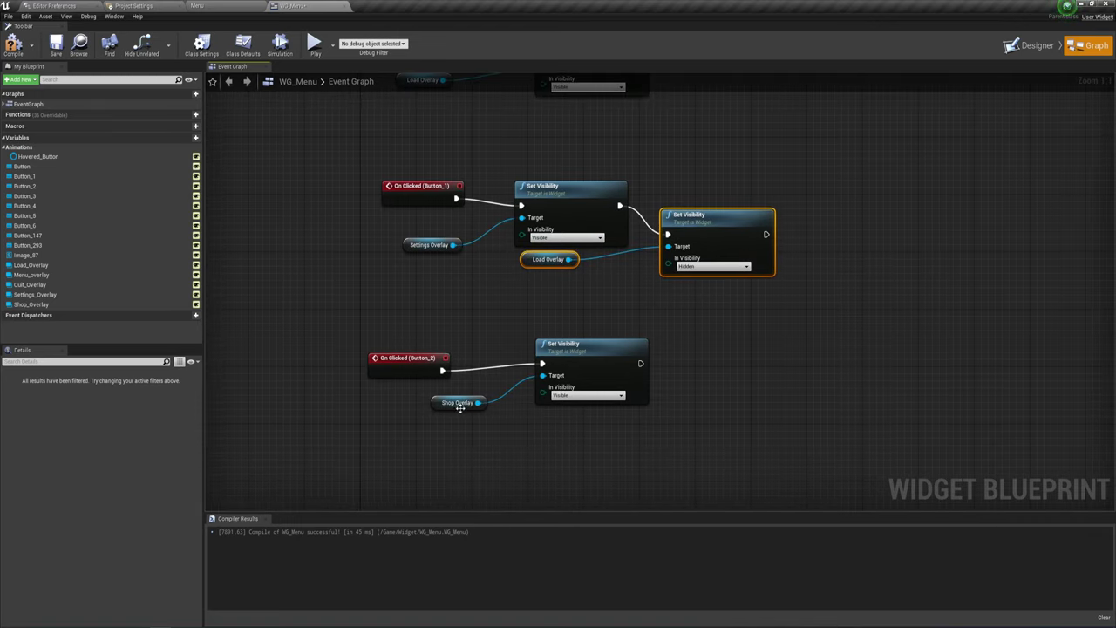
pyautogui.moveTo(34, 294); pyautogui.dragTo(441, 307)
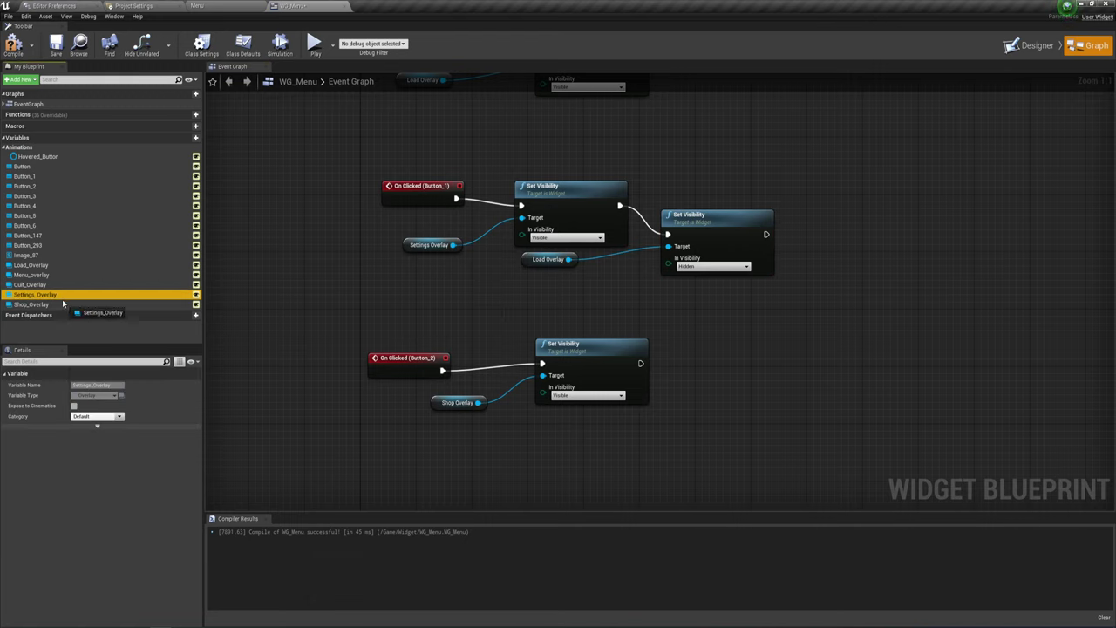
pyautogui.moveTo(508, 279)
pyautogui.mouseDown()
pyautogui.moveTo(122, 301)
pyautogui.moveTo(124, 324)
pyautogui.mouseUp()
pyautogui.keyDown('ctrl'); pyautogui.moveTo(508, 279); pyautogui.dragTo(516, 277); pyautogui.keyUp('ctrl')
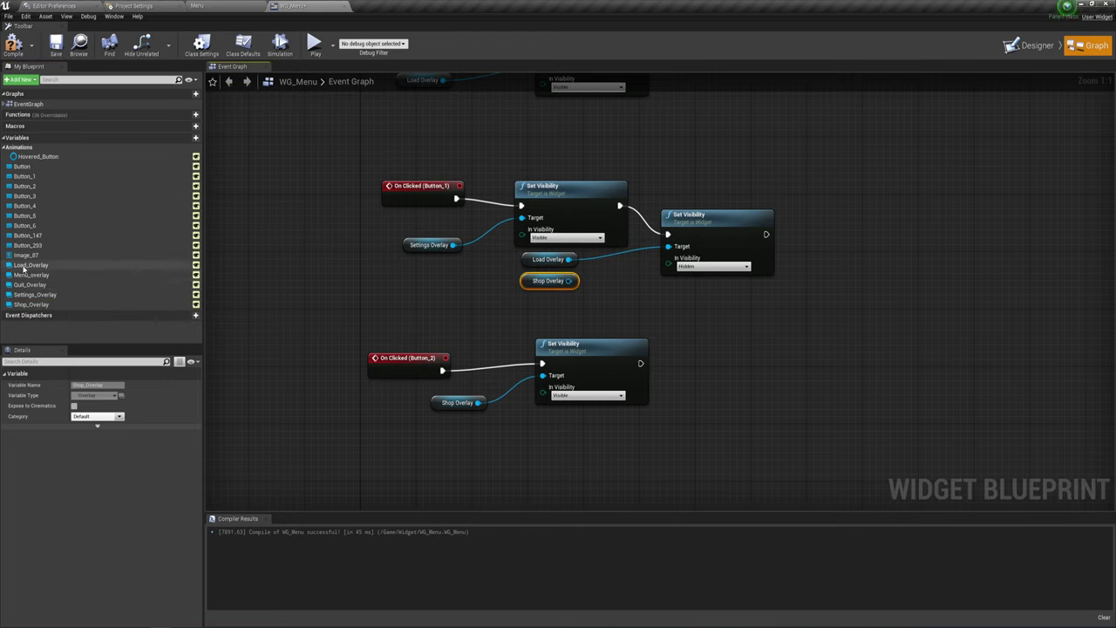
pyautogui.moveTo(28, 264); pyautogui.dragTo(510, 331)
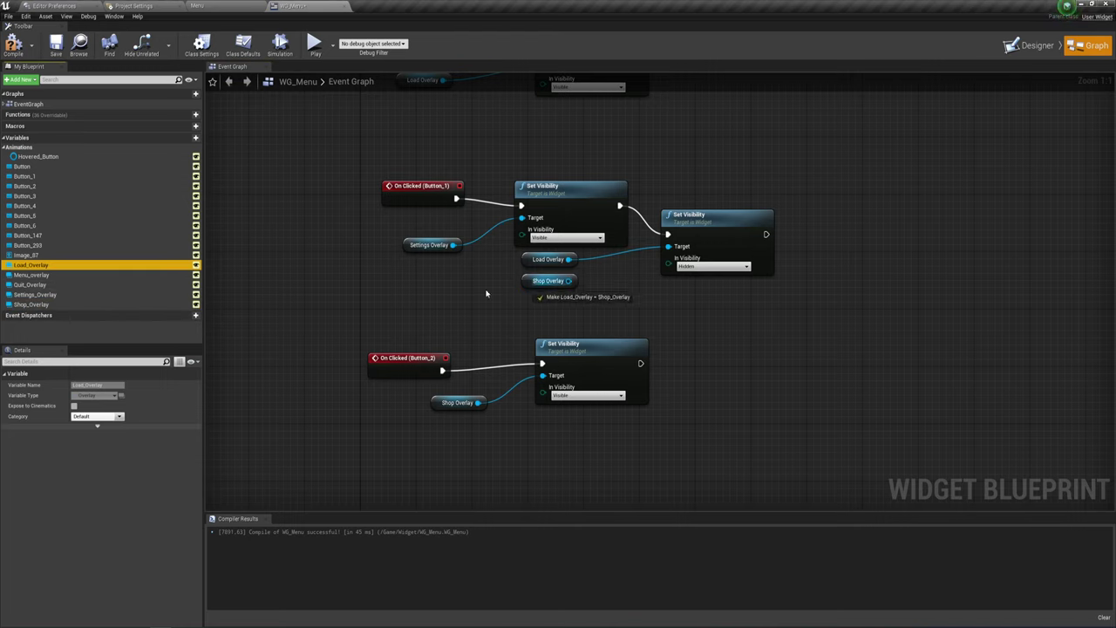
pyautogui.moveTo(519, 297)
pyautogui.mouseDown()
pyautogui.moveTo(21, 286)
pyautogui.moveTo(560, 308)
pyautogui.moveTo(524, 294)
pyautogui.moveTo(667, 247)
pyautogui.moveTo(720, 215)
pyautogui.mouseUp()
pyautogui.moveTo(535, 327)
pyautogui.mouseDown()
pyautogui.moveTo(584, 261)
pyautogui.moveTo(602, 275)
pyautogui.moveTo(643, 275)
pyautogui.mouseUp()
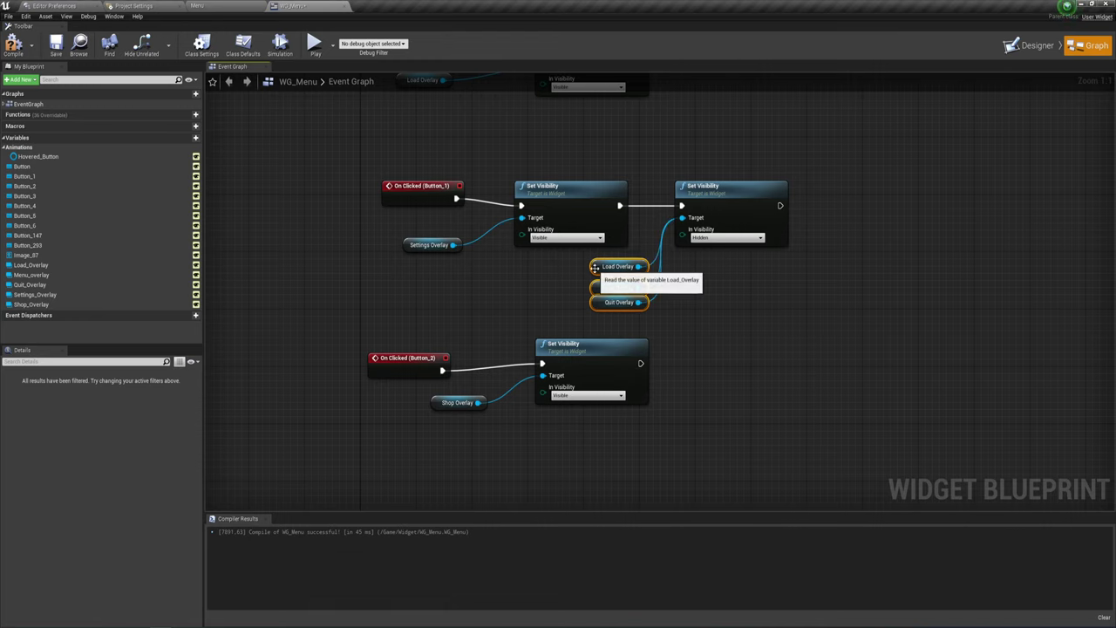
pyautogui.click(715, 293)
pyautogui.press('F7')
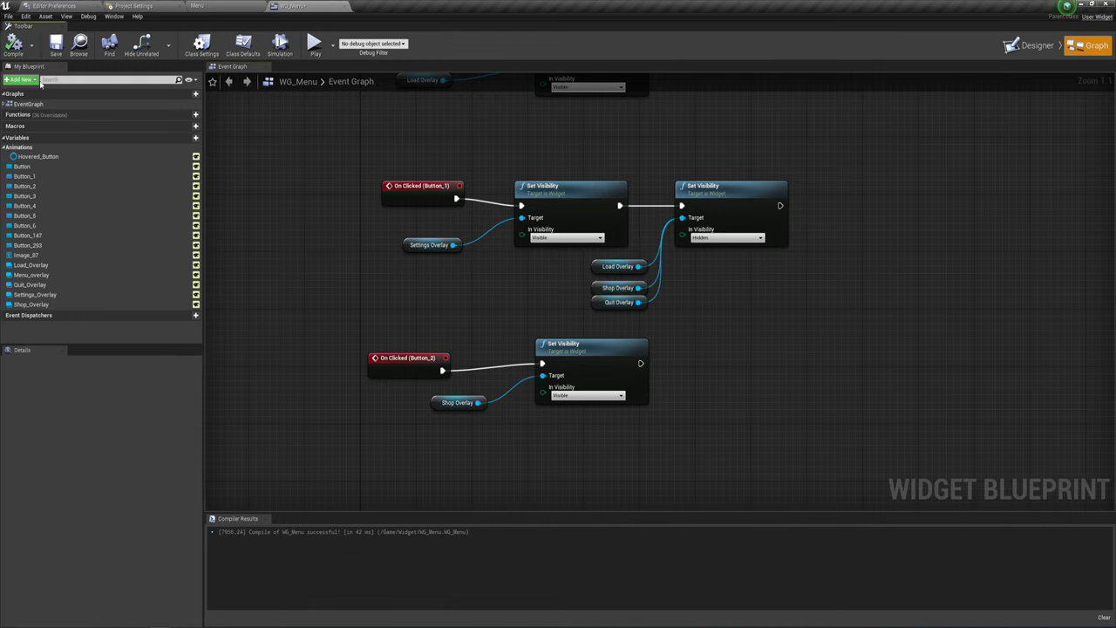
# Duplicate the Hidden node with its overlay references and chain it after the SHOP show node.
pyautogui.moveTo(717, 373); pyautogui.dragTo(638, 282, button='right')
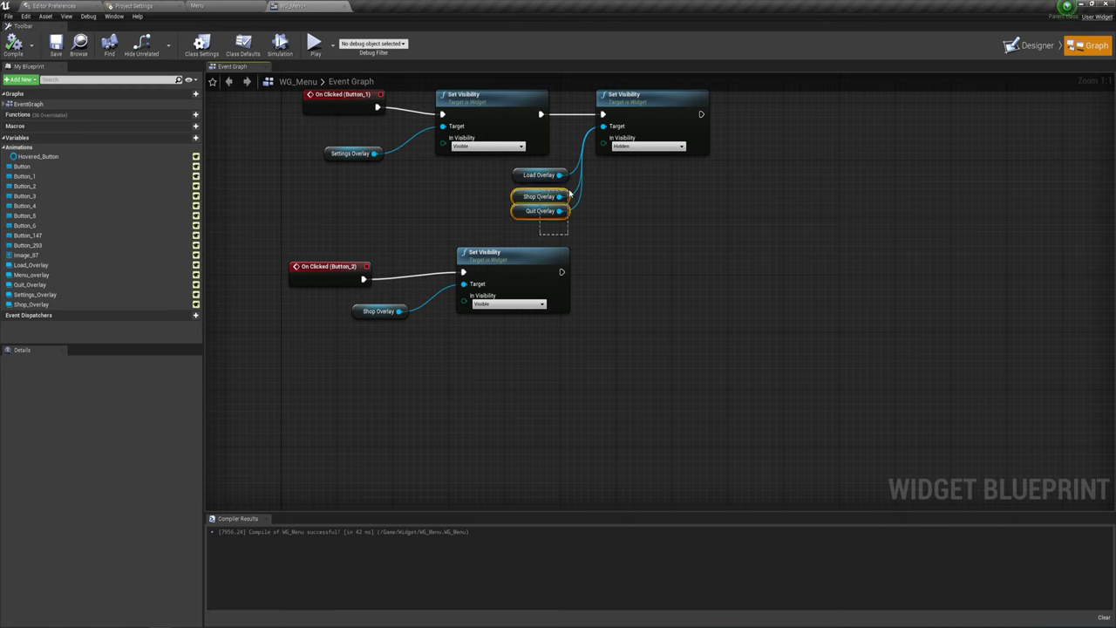
pyautogui.keyDown('shift'); pyautogui.click(658, 131); pyautogui.keyUp('shift')
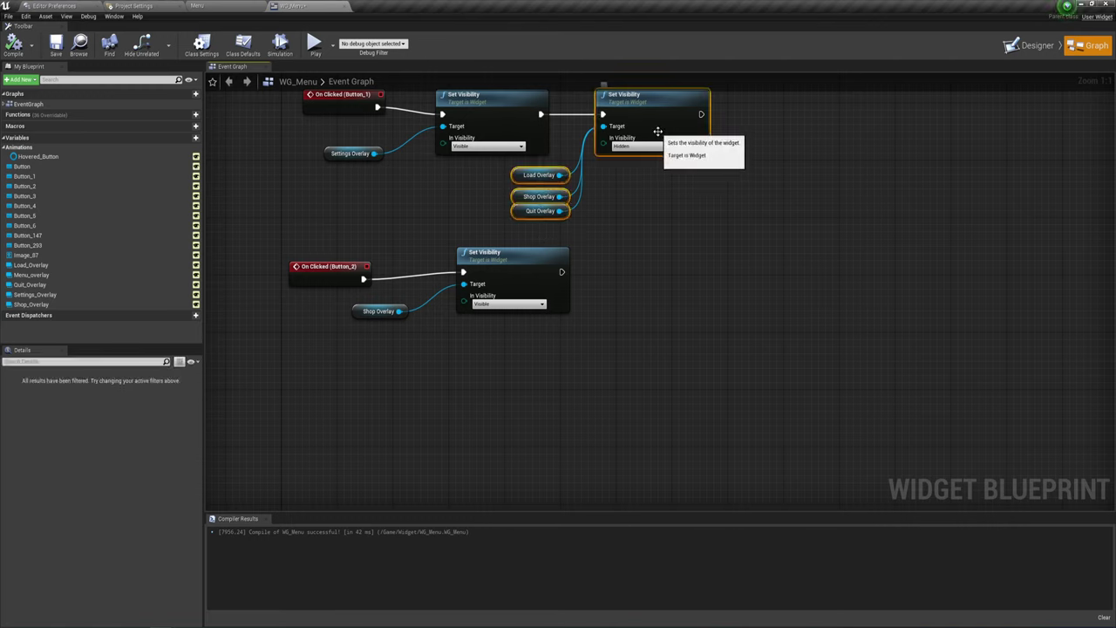
pyautogui.hotkey('ctrl', 'c')
pyautogui.hotkey('ctrl', 'v')
pyautogui.moveTo(724, 228); pyautogui.dragTo(654, 249)
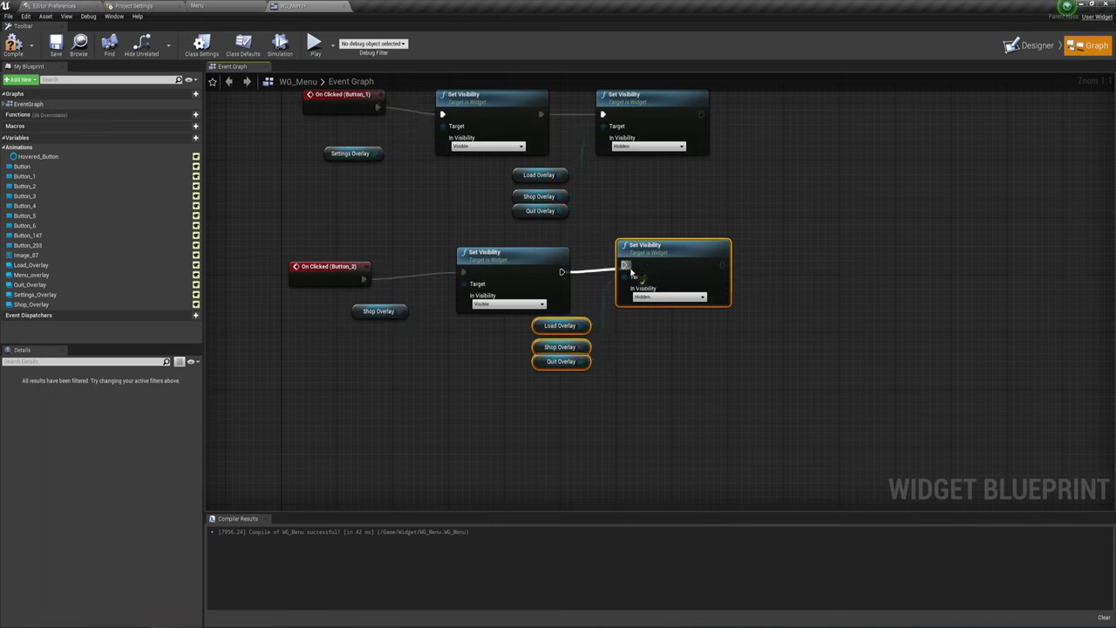
pyautogui.moveTo(585, 283); pyautogui.dragTo(623, 272)
pyautogui.click(497, 373)
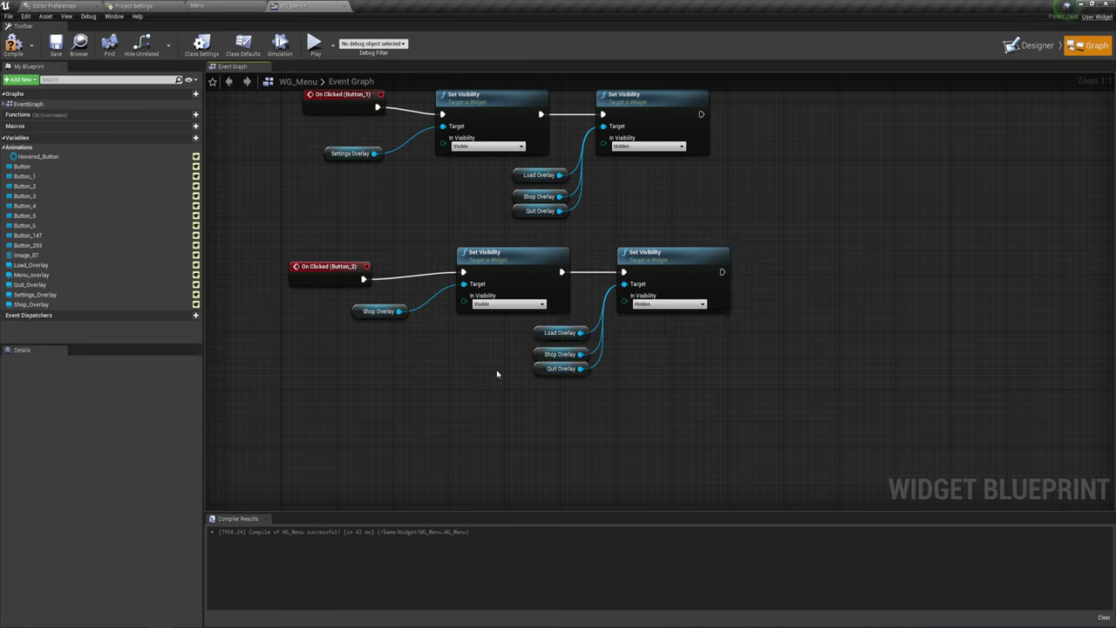
# In the SHOP hide node, replace the Shop Overlay target with Settings Overlay.
pyautogui.click(541, 353)
pyautogui.press('Delete')
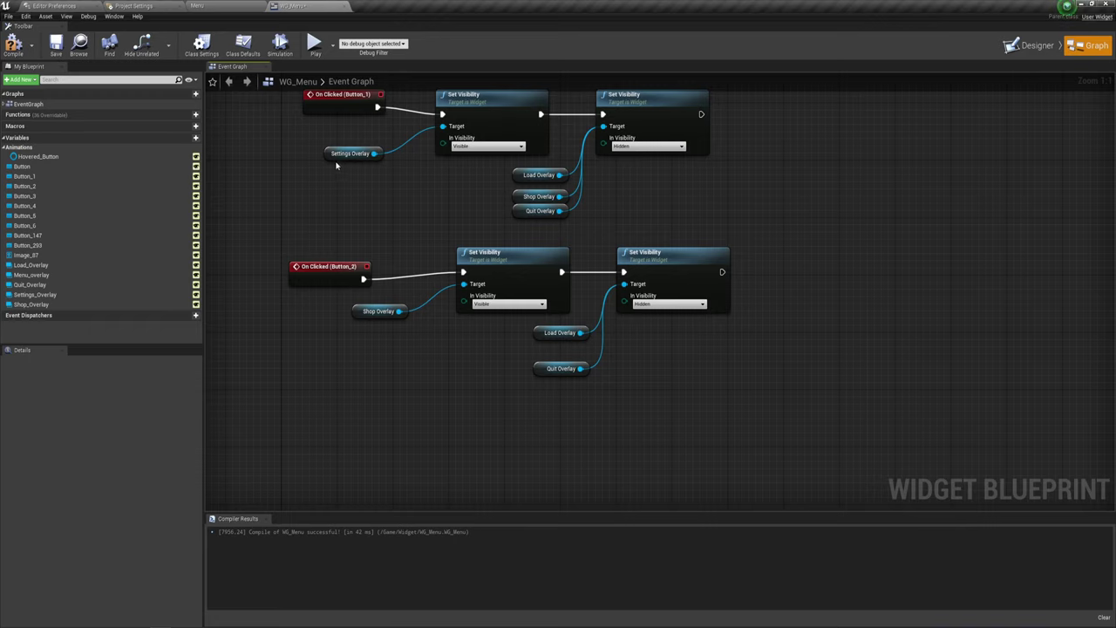
pyautogui.click(335, 158)
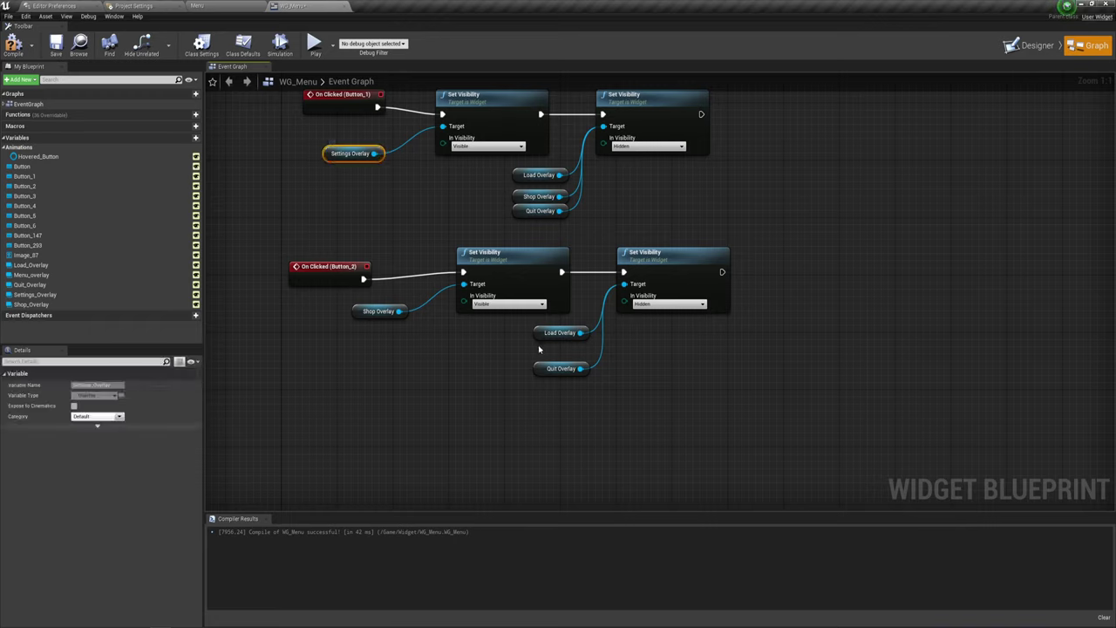
pyautogui.hotkey('ctrl', 'v')
pyautogui.moveTo(593, 354); pyautogui.dragTo(600, 336)
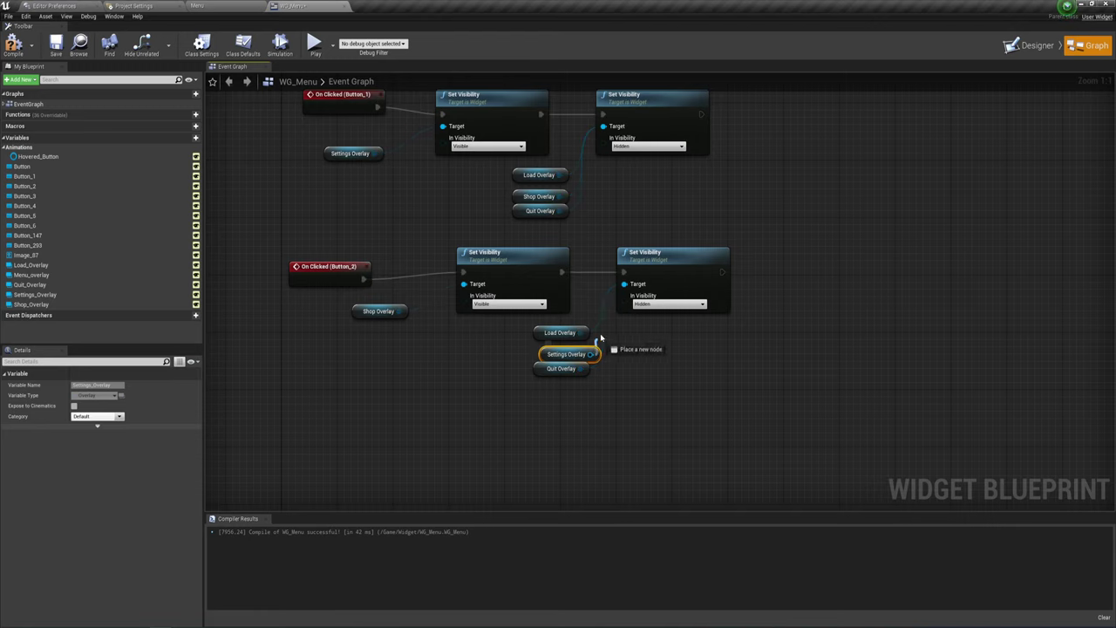
pyautogui.moveTo(626, 286); pyautogui.dragTo(627, 286)
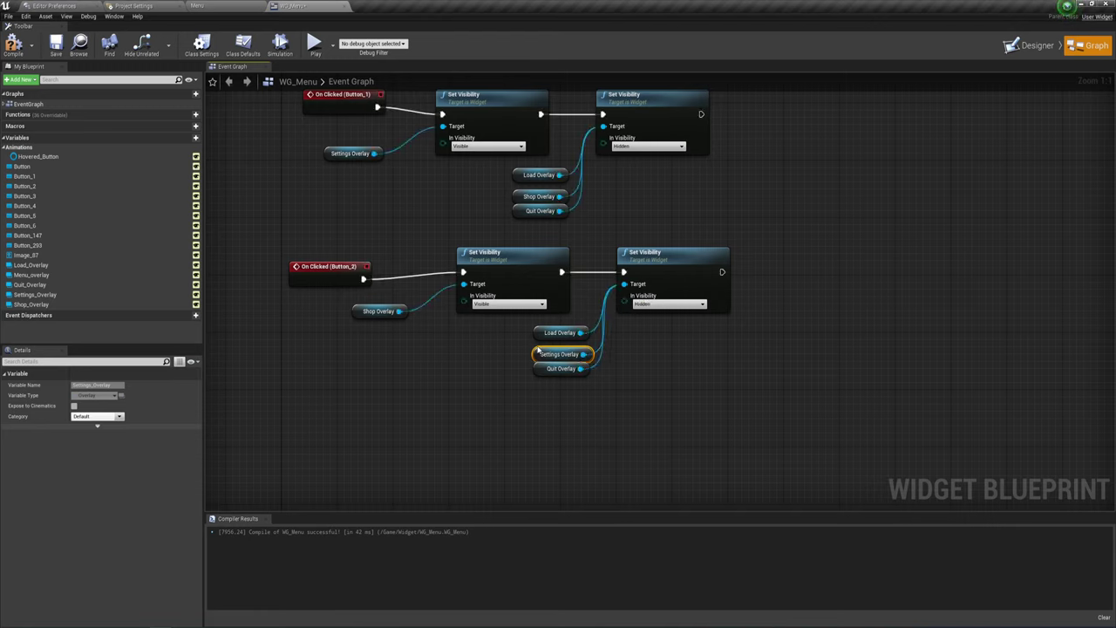
# Copy the SHOP chain's hide node together with its three overlay references.
pyautogui.moveTo(543, 399); pyautogui.dragTo(604, 318)
pyautogui.keyDown('ctrl'); pyautogui.click(661, 270); pyautogui.keyUp('ctrl')
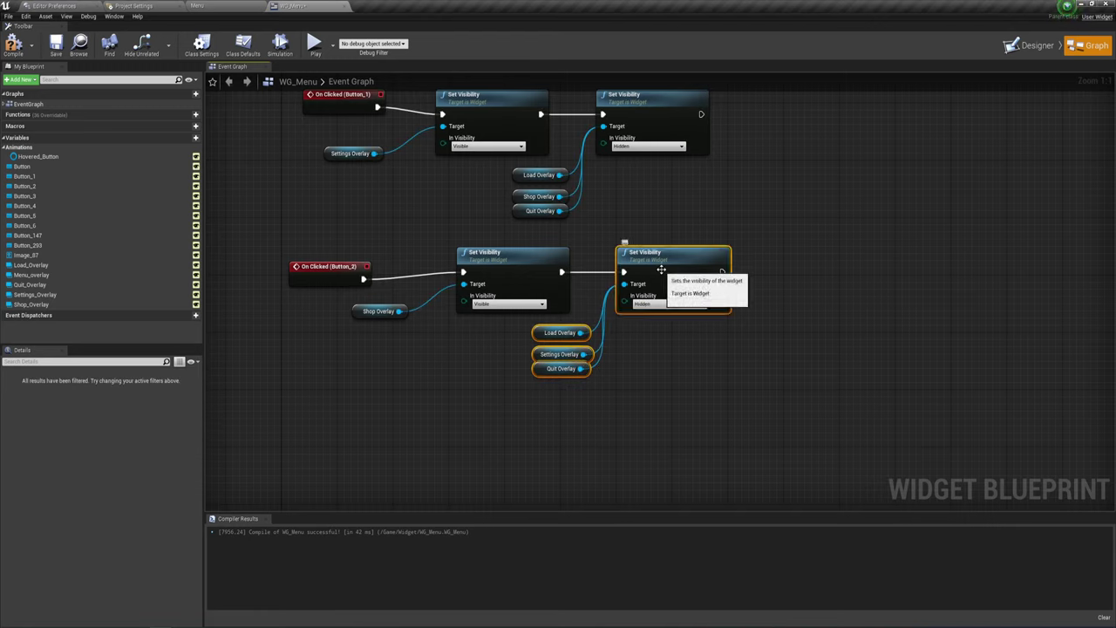
pyautogui.hotkey('ctrl', 'c')
pyautogui.scroll(-4, 685, 236)
# Paste the hide nodes and chain them after the Load game show node.
pyautogui.scroll(4, 610, 241)
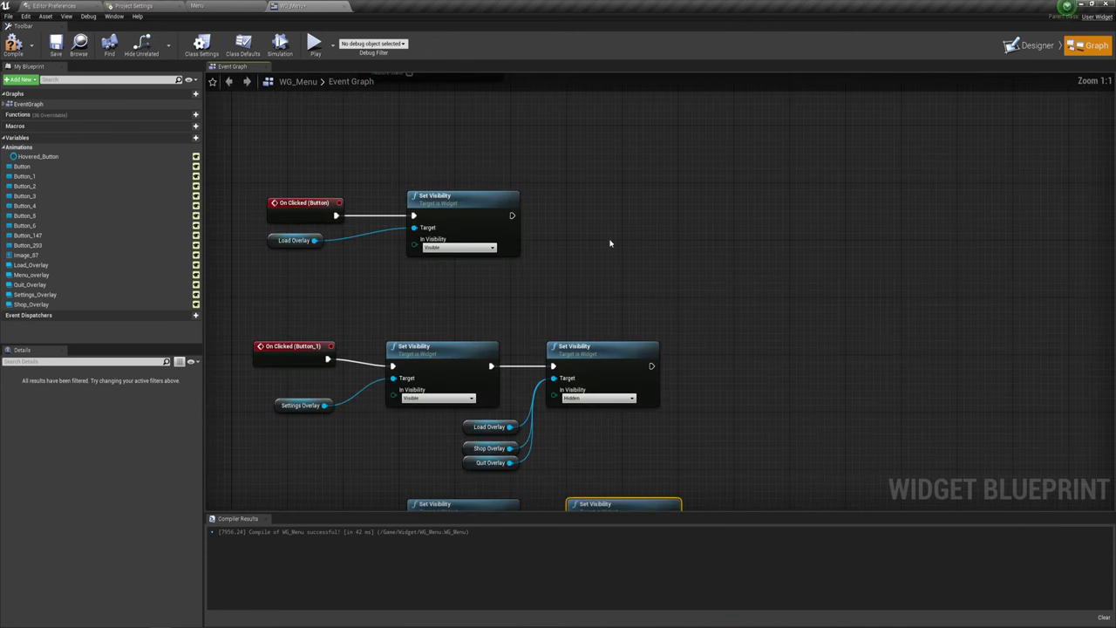
pyautogui.hotkey('ctrl', 'v')
pyautogui.moveTo(702, 194); pyautogui.dragTo(597, 229)
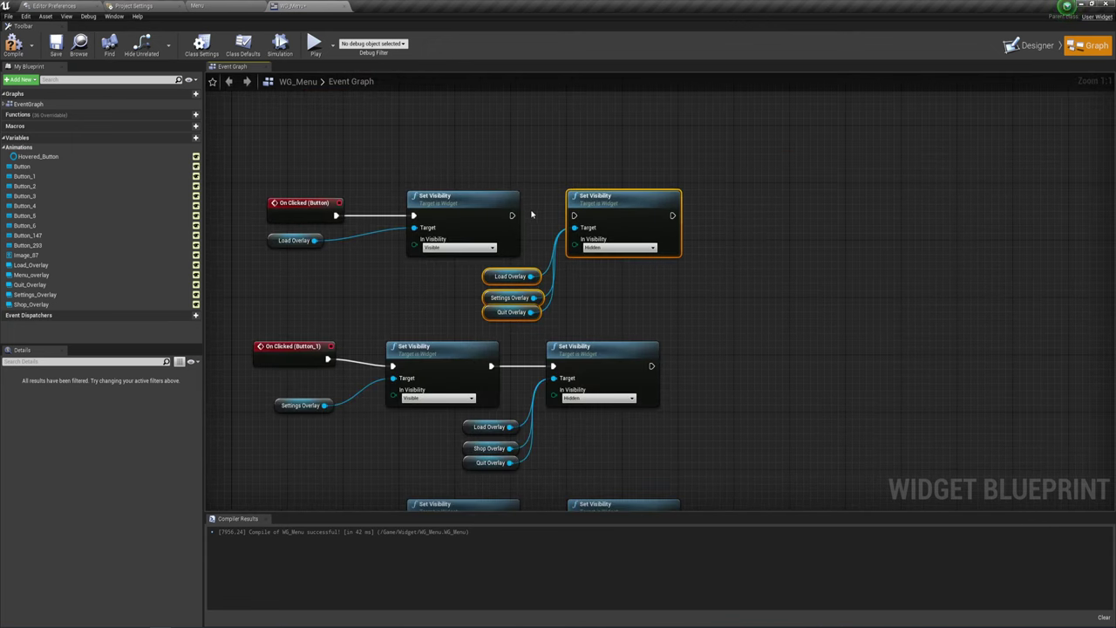
pyautogui.moveTo(512, 216); pyautogui.dragTo(574, 215)
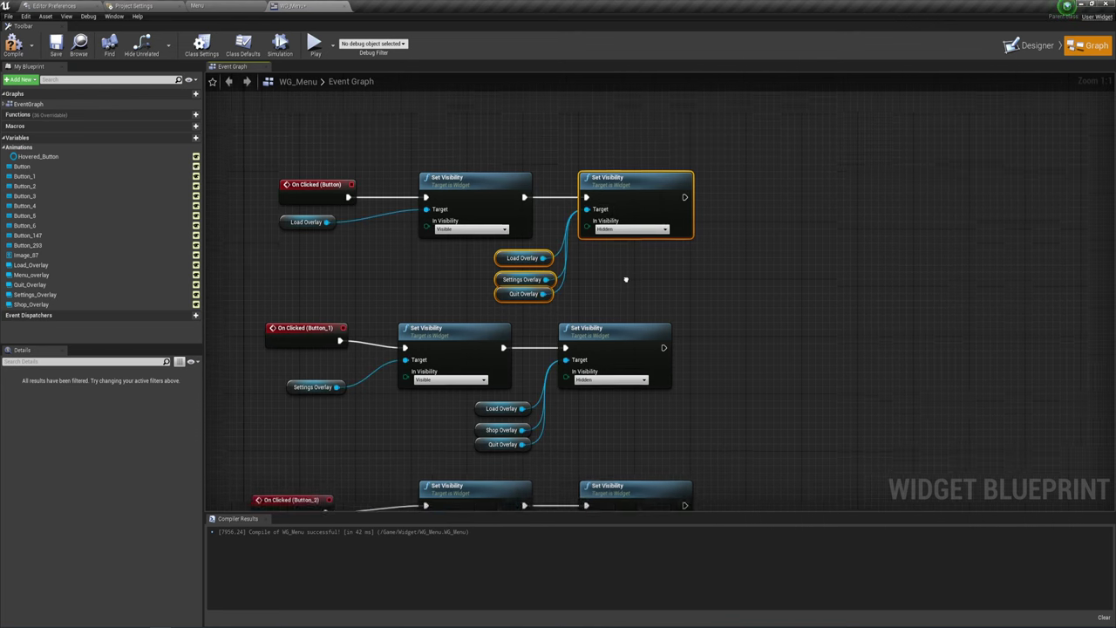
pyautogui.moveTo(613, 301); pyautogui.dragTo(644, 254, button='right')
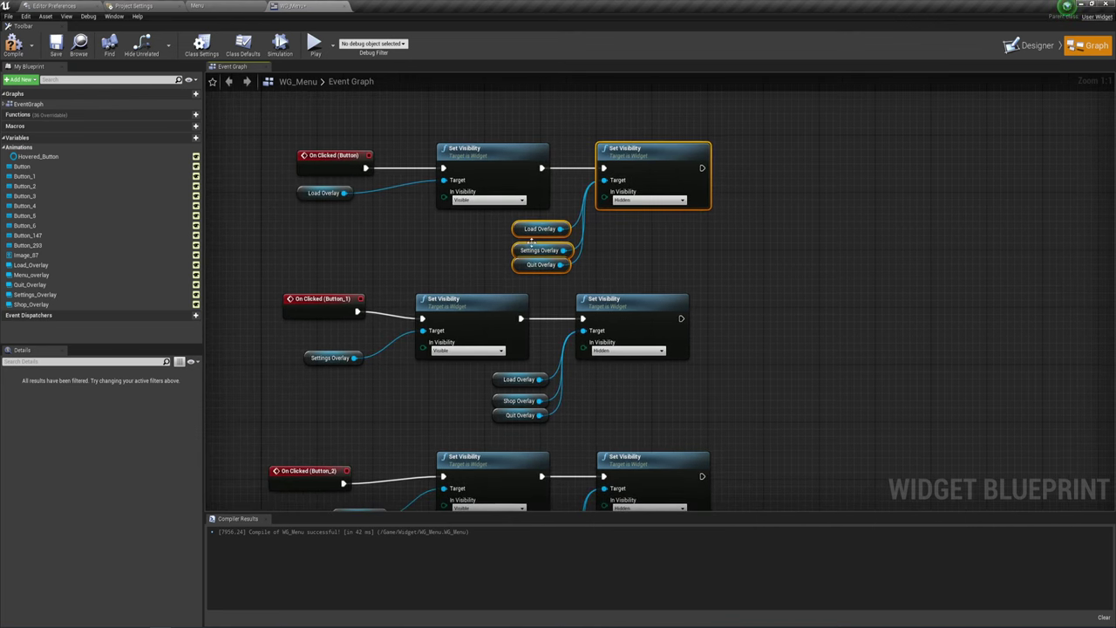
# Swap the Load Overlay target for Shop_Overlay in the hide node and compile.
pyautogui.click(517, 228)
pyautogui.press('Delete')
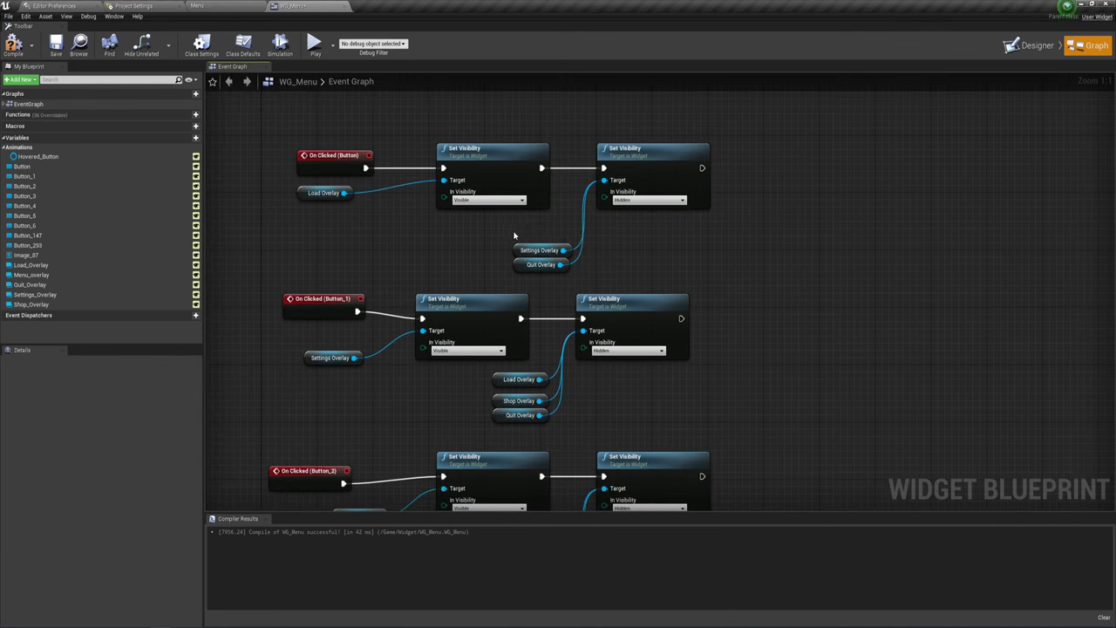
pyautogui.moveTo(31, 286); pyautogui.dragTo(528, 275)
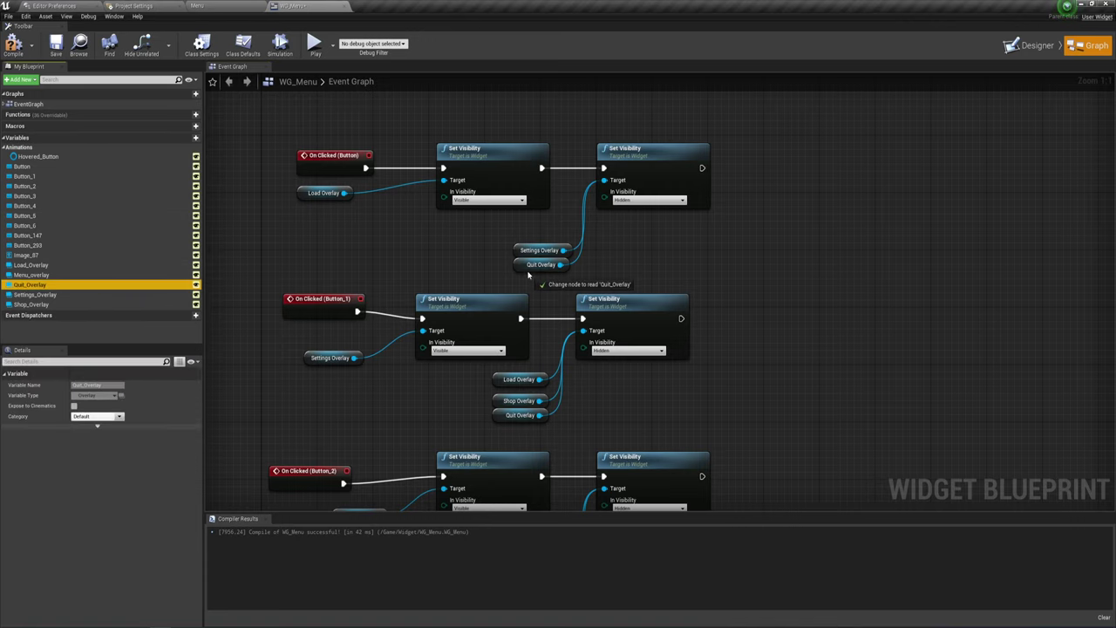
pyautogui.moveTo(209, 298); pyautogui.dragTo(188, 284)
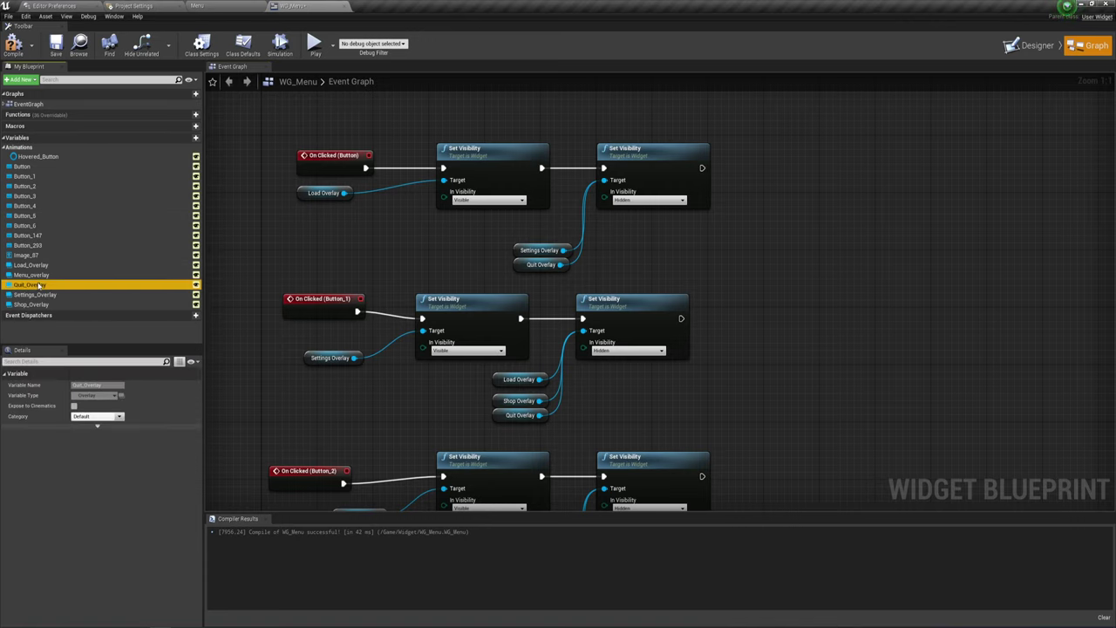
pyautogui.moveTo(367, 425); pyautogui.dragTo(331, 409, button='right')
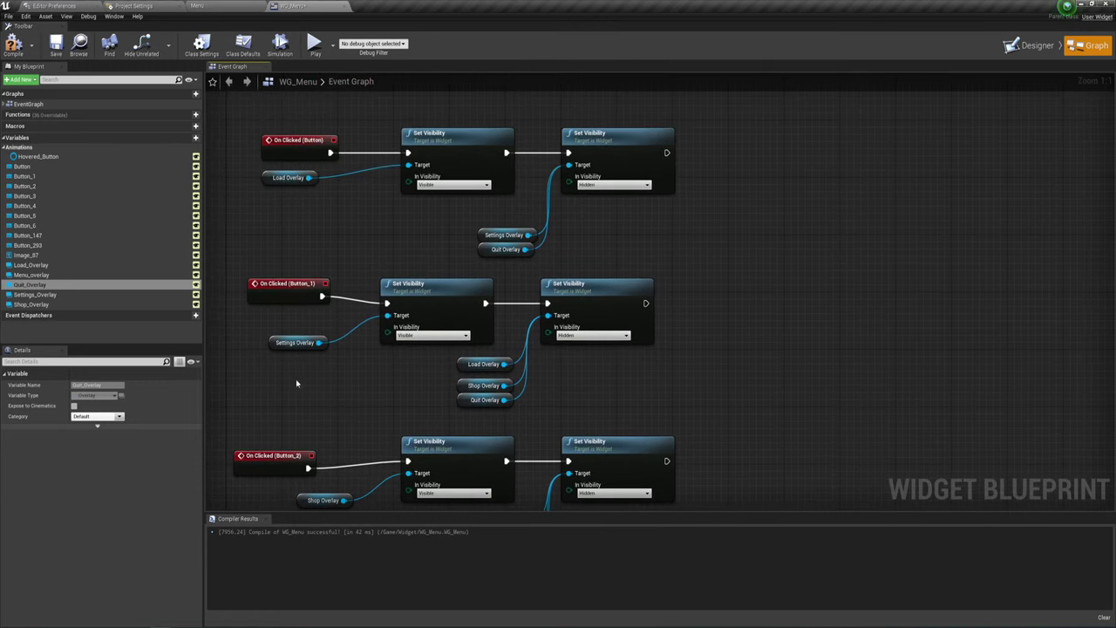
pyautogui.moveTo(31, 304)
pyautogui.mouseDown()
pyautogui.moveTo(196, 290)
pyautogui.moveTo(505, 213)
pyautogui.moveTo(569, 165)
pyautogui.mouseUp()
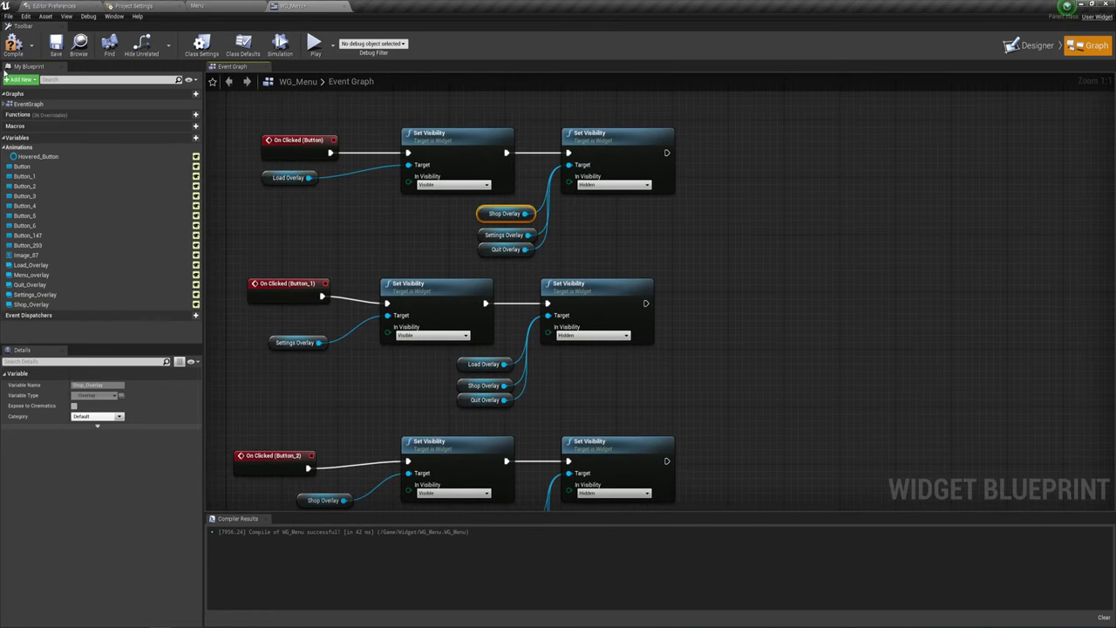
pyautogui.click(142, 44)
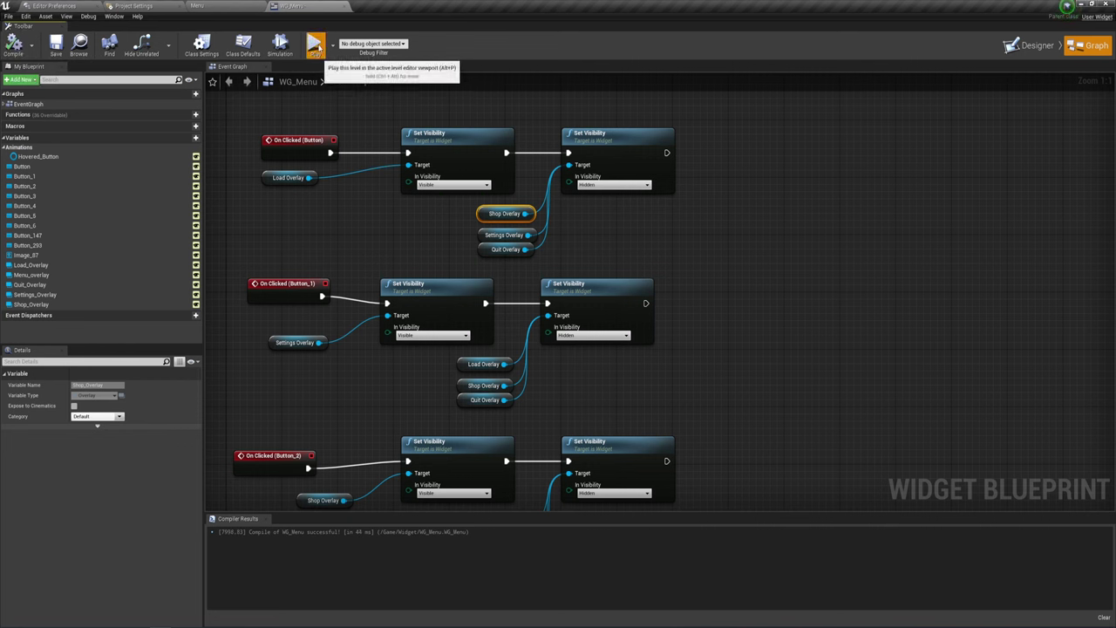
pyautogui.click(315, 44)
pyautogui.click(399, 116)
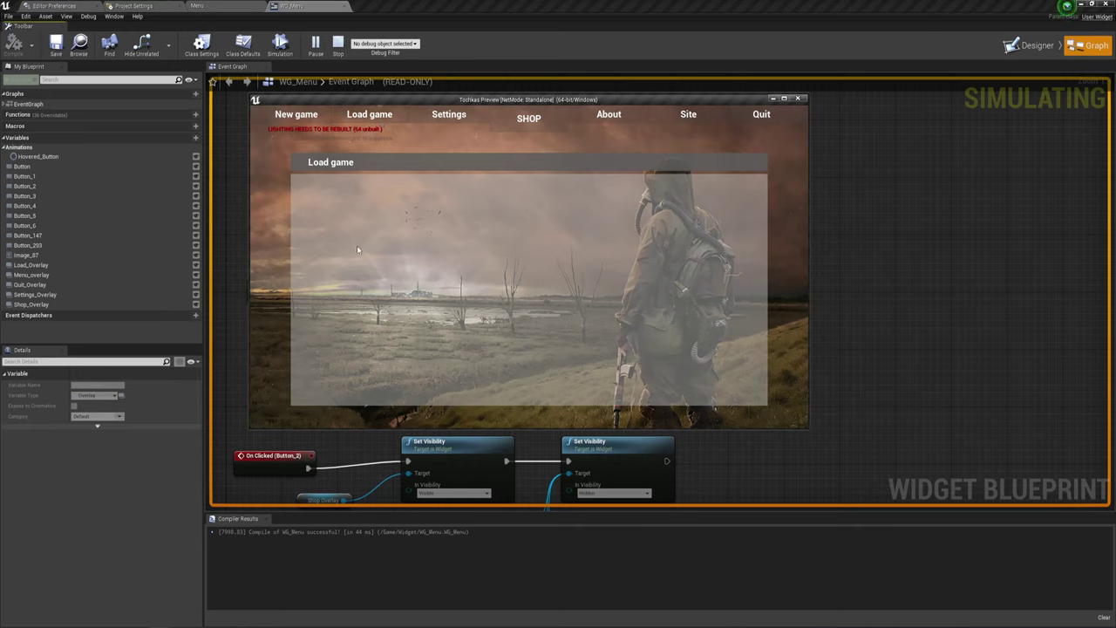
pyautogui.click(476, 117)
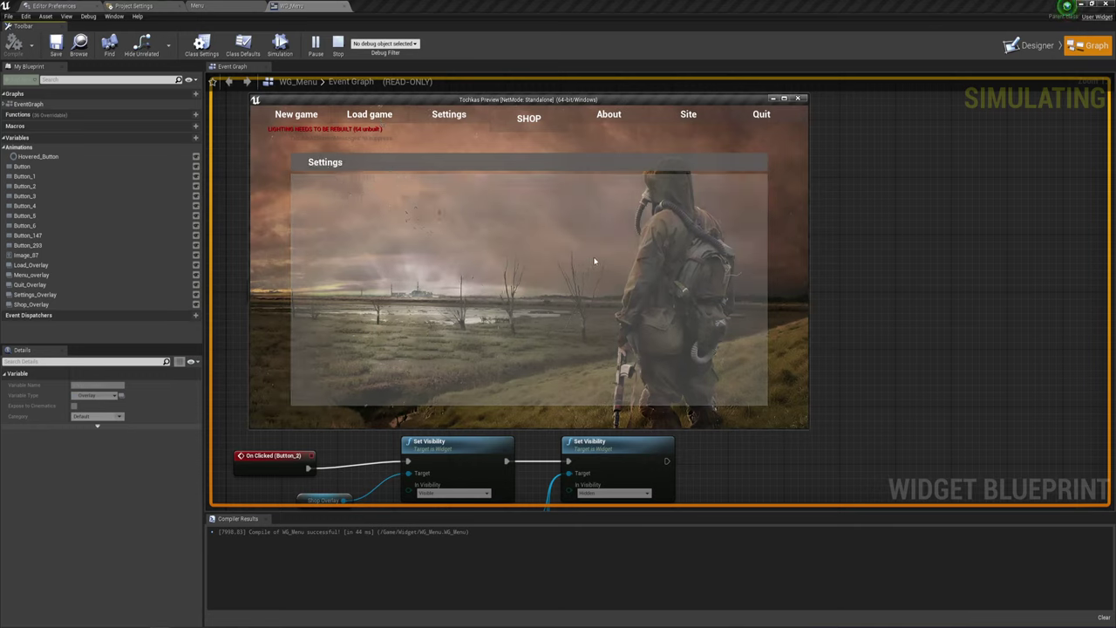
pyautogui.click(556, 119)
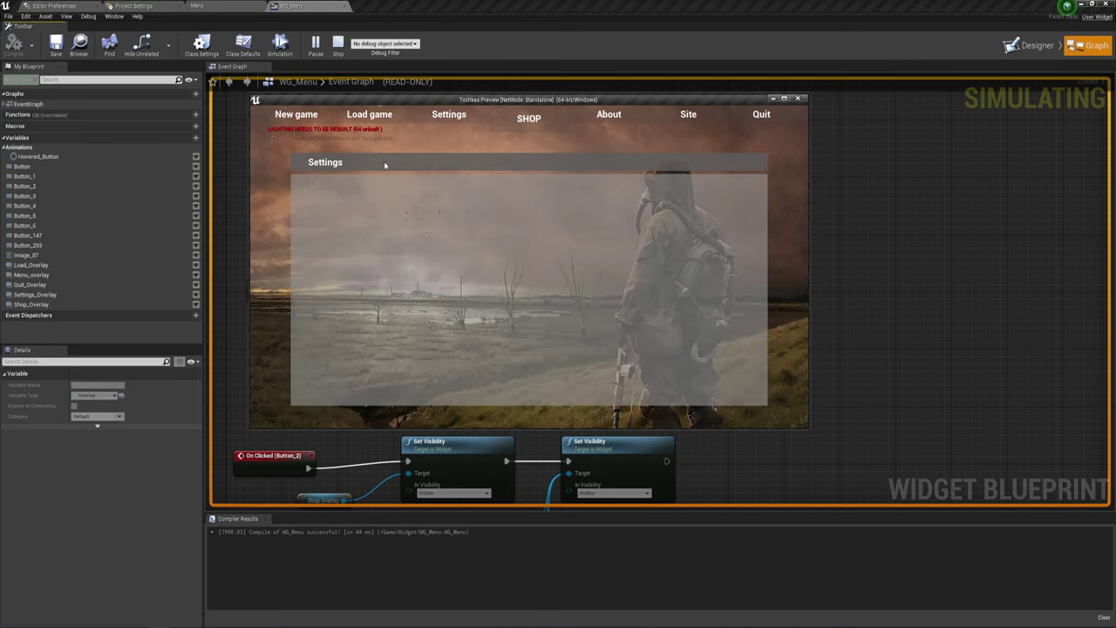
pyautogui.press('Escape')
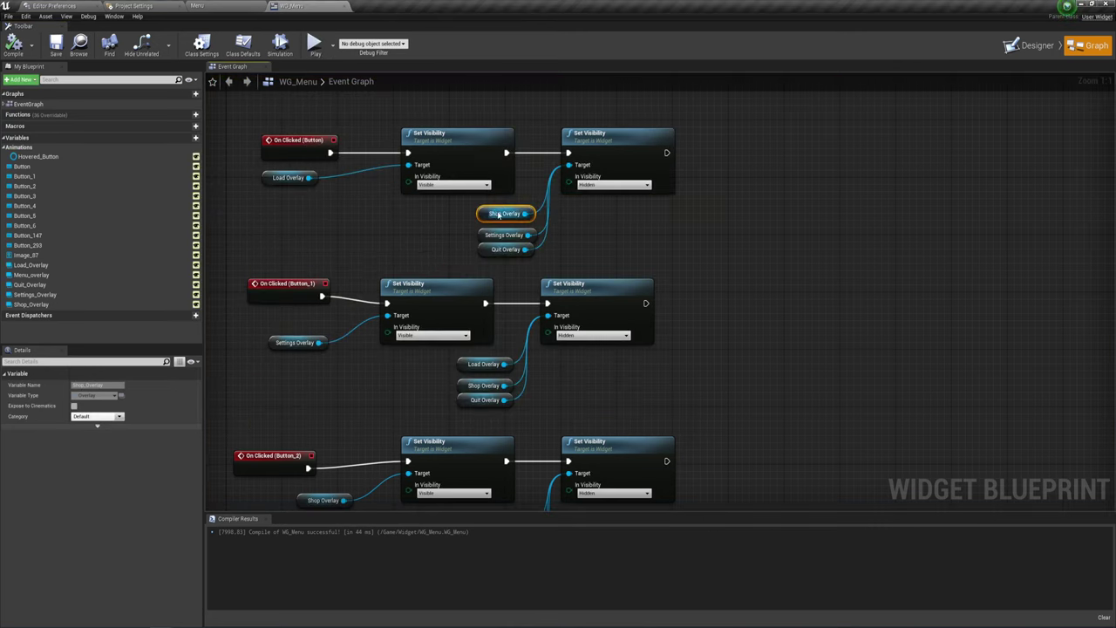
pyautogui.moveTo(390, 387)
pyautogui.mouseDown(button='right')
pyautogui.moveTo(430, 313)
pyautogui.moveTo(412, 299)
pyautogui.moveTo(414, 280)
pyautogui.mouseUp(button='right')
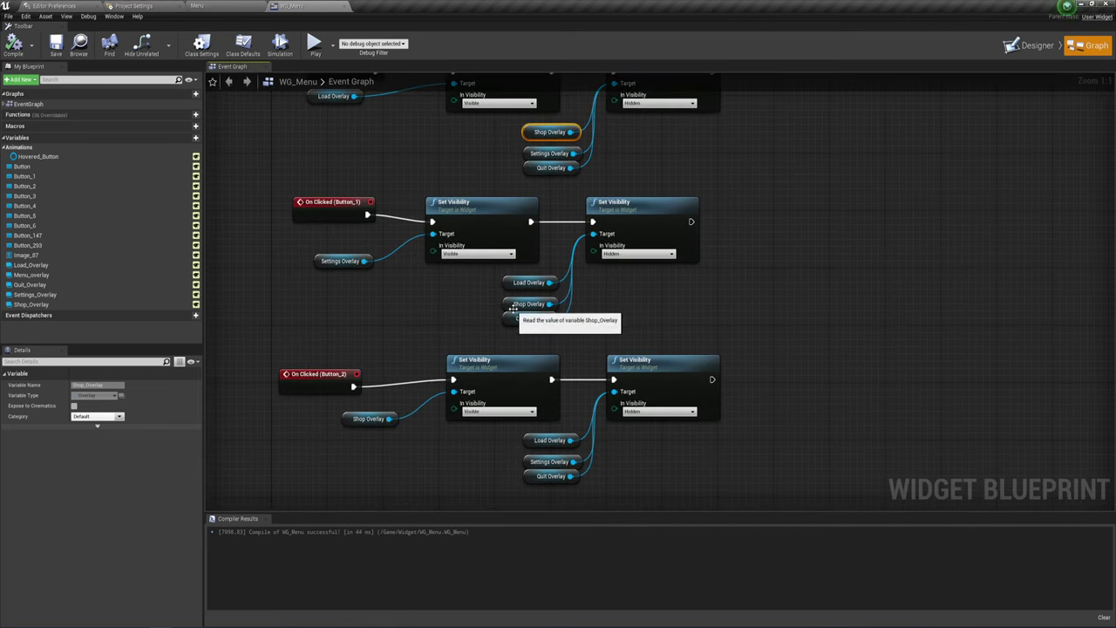
pyautogui.moveTo(412, 366); pyautogui.dragTo(401, 320, button='right')
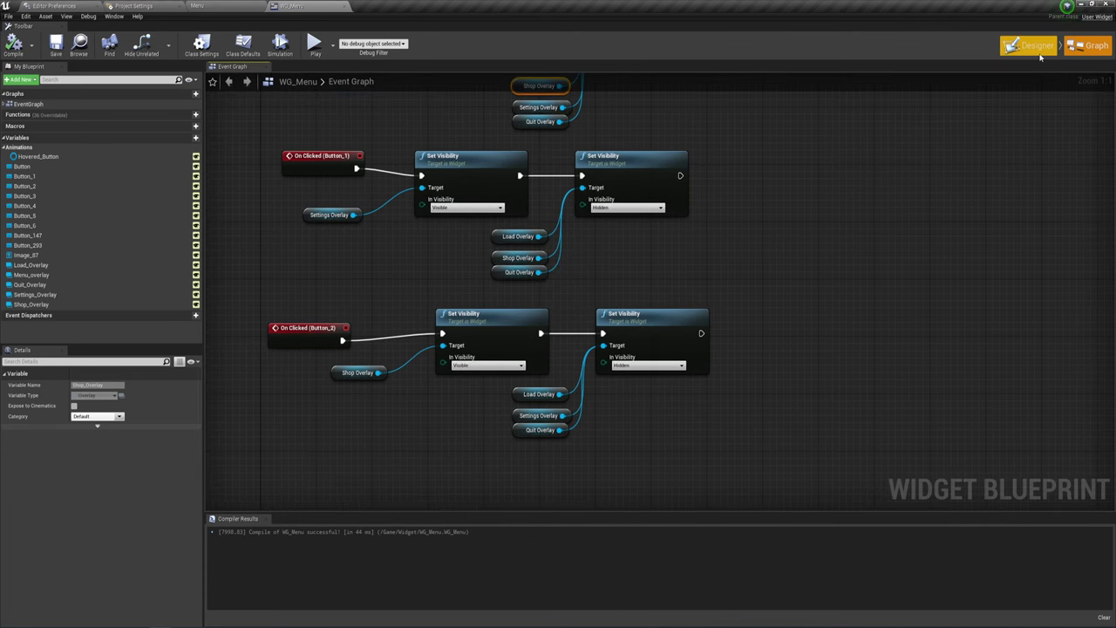
pyautogui.click(1033, 45)
pyautogui.scroll(-3, 965, 331)
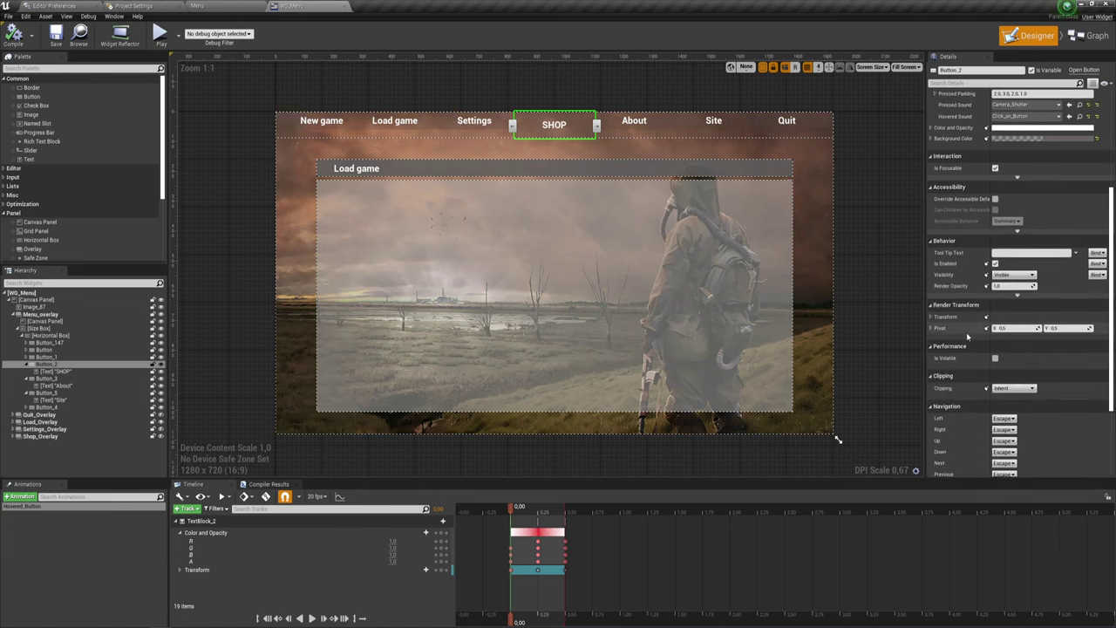
pyautogui.scroll(-2, 966, 332)
pyautogui.click(1025, 420)
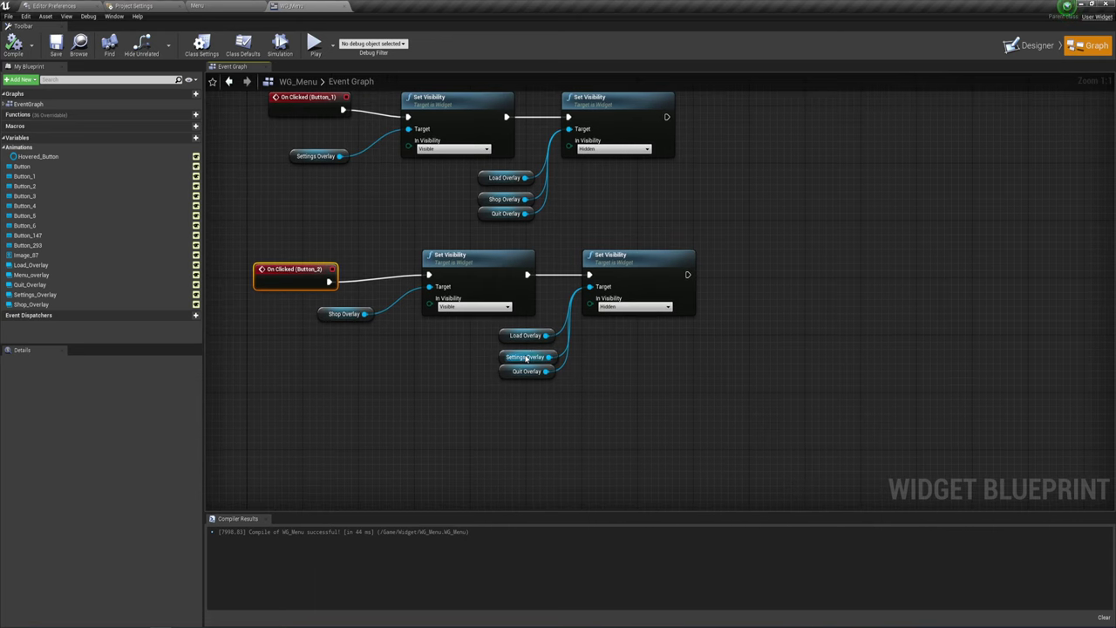
pyautogui.moveTo(340, 98); pyautogui.dragTo(325, 148, button='right')
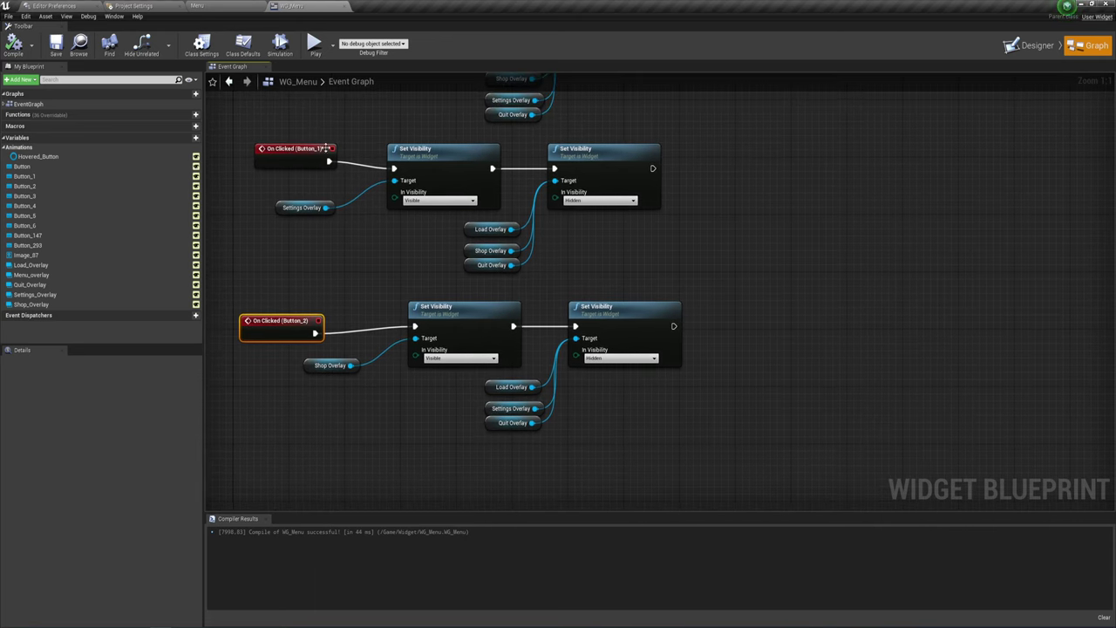
# Hide the Load game and Settings panels and show only the Shop panel in the Designer.
pyautogui.click(1033, 45)
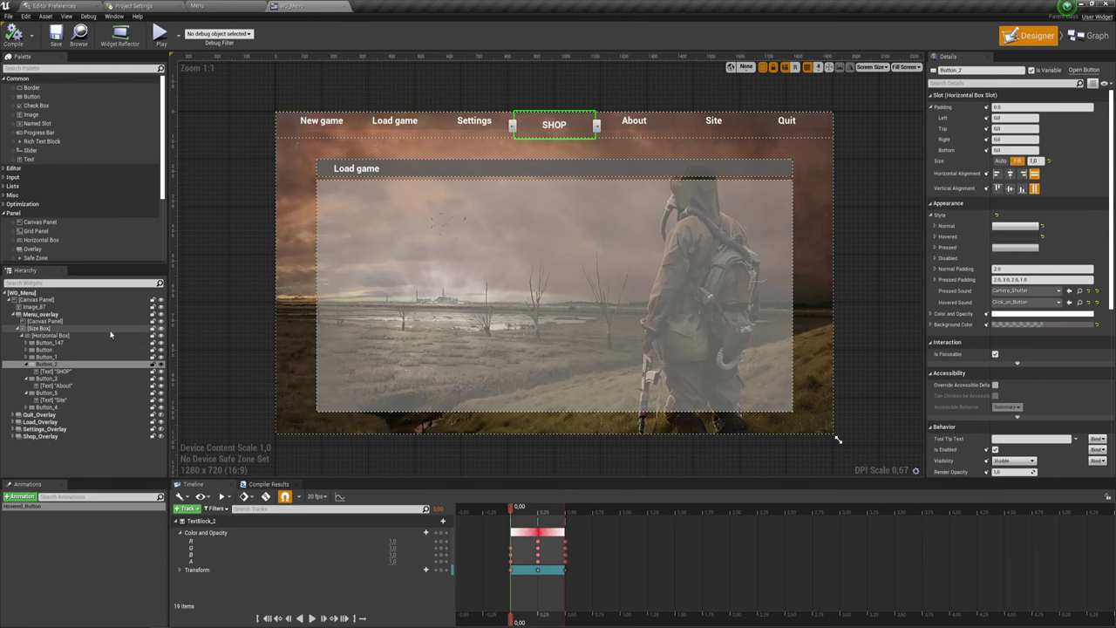
pyautogui.click(13, 314)
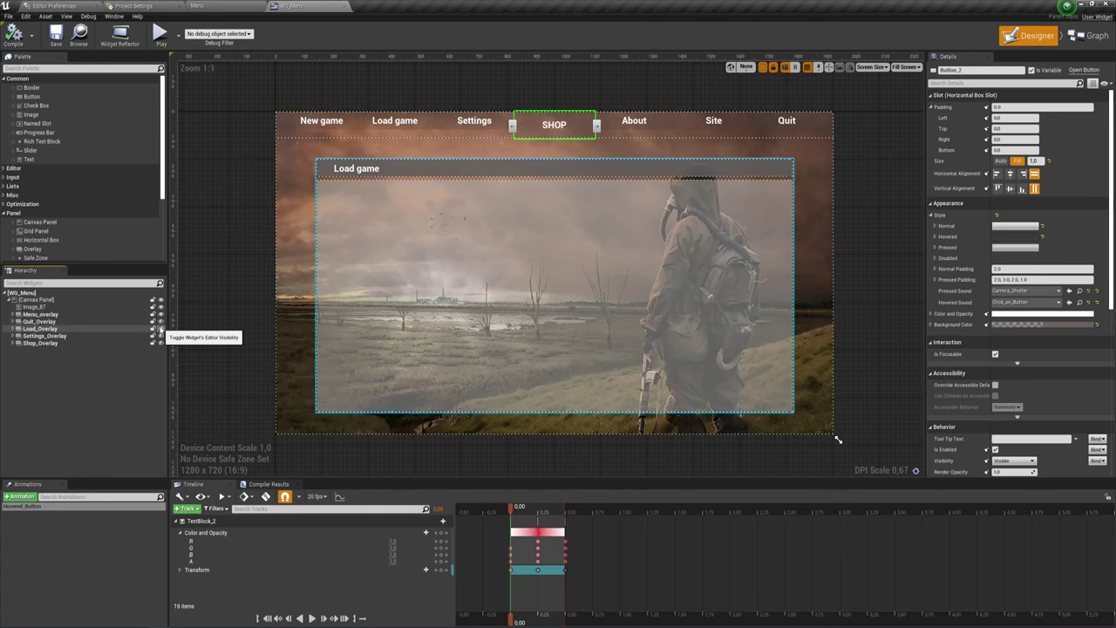
pyautogui.click(160, 329)
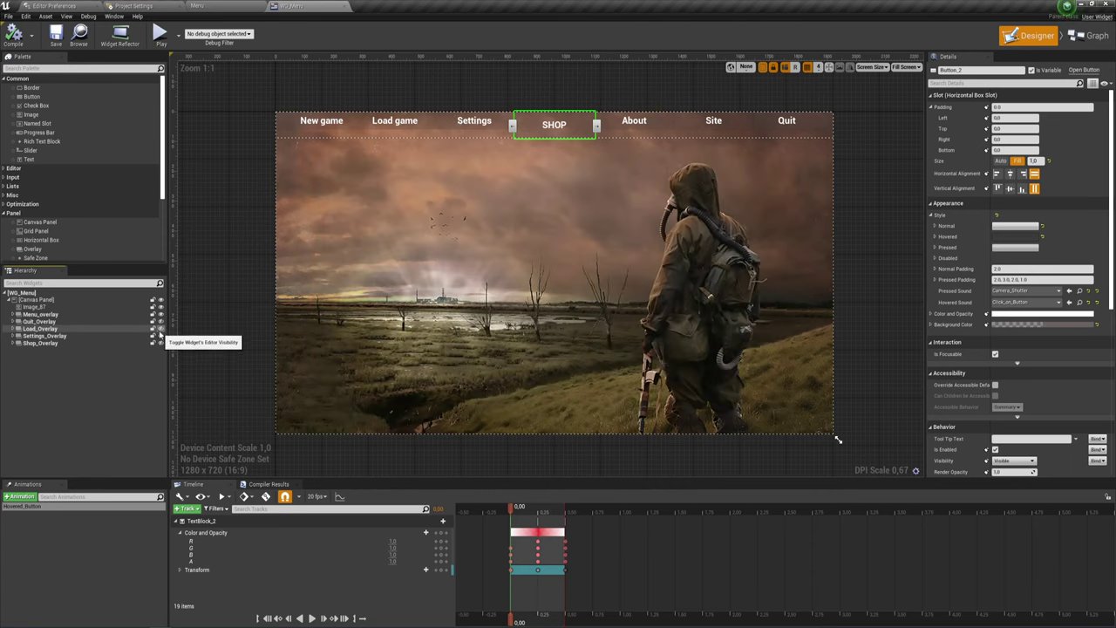
pyautogui.click(160, 336)
pyautogui.click(161, 337)
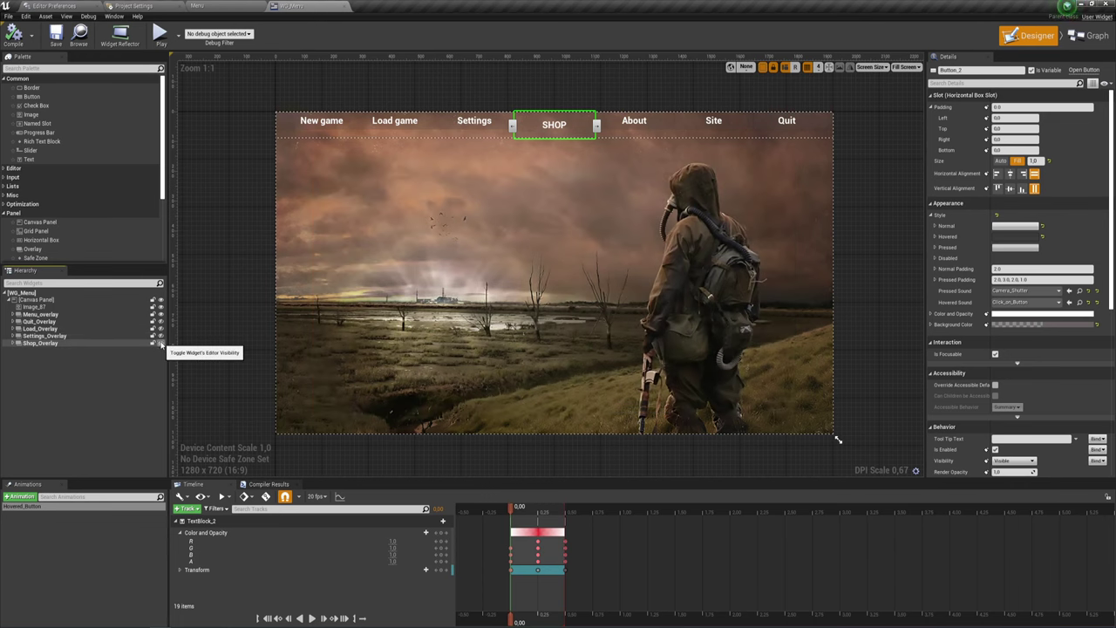
pyautogui.click(161, 343)
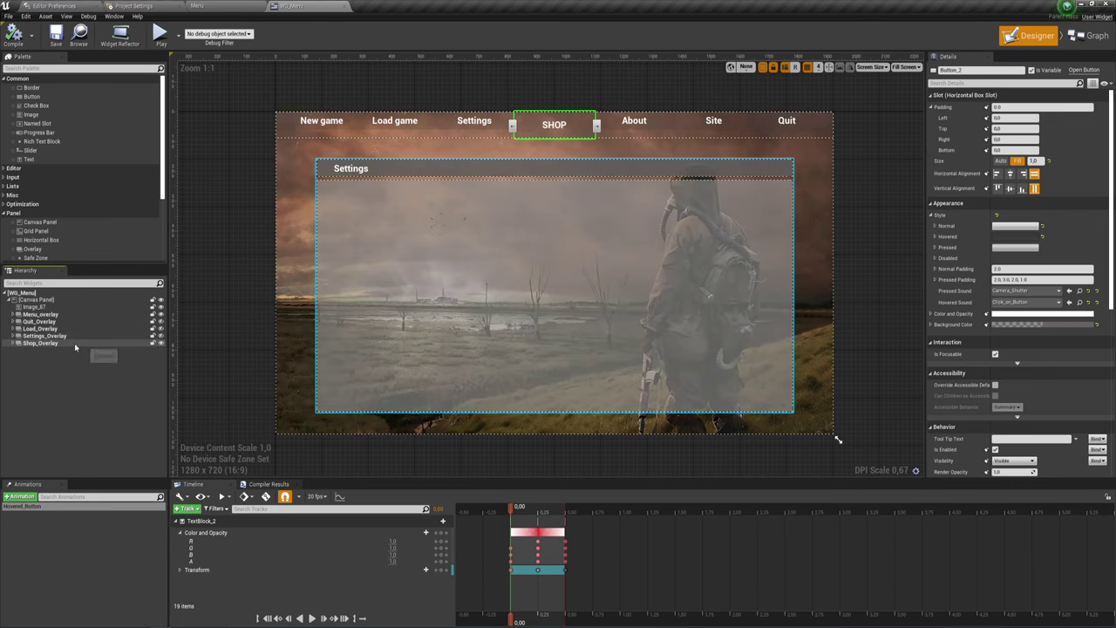
# Set Shop_Overlay's title text to SHOP and save the widget blueprint.
pyautogui.click(13, 343)
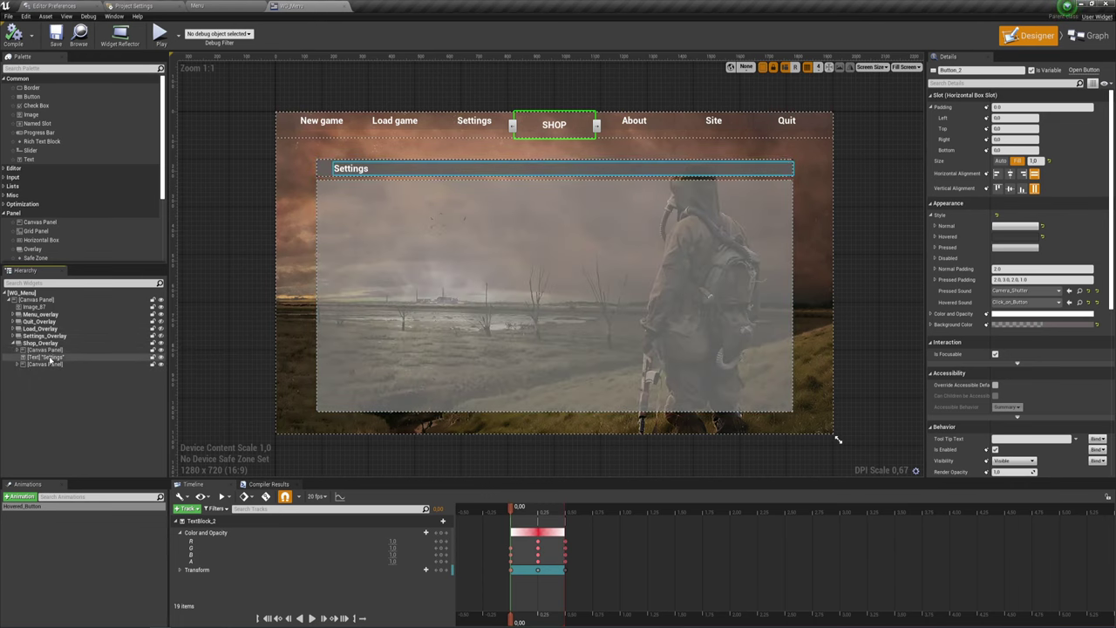
pyautogui.click(51, 358)
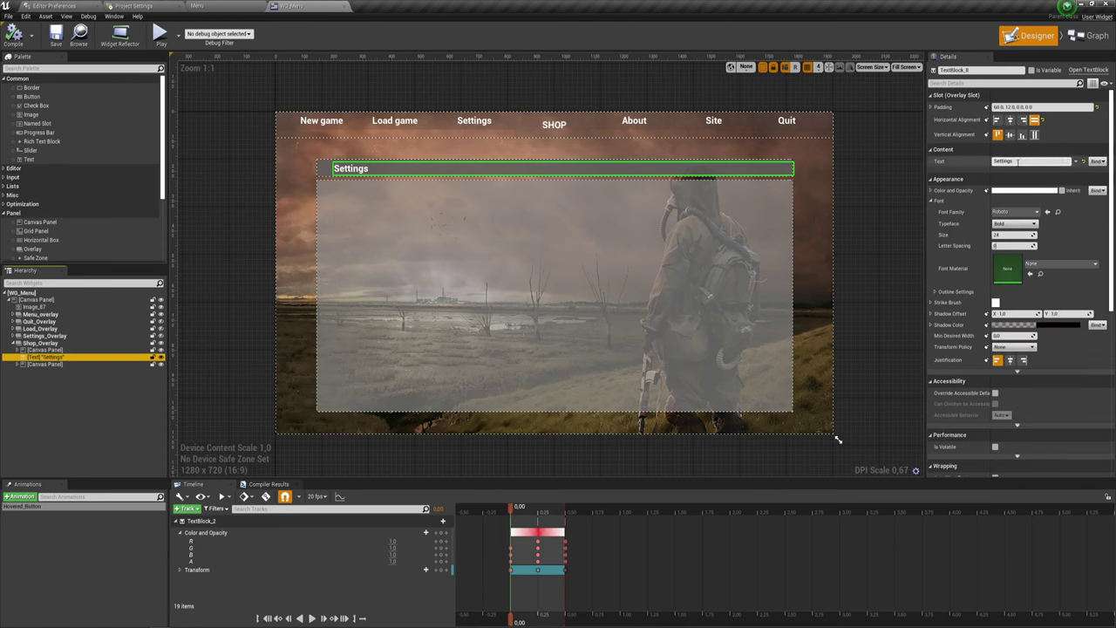
pyautogui.write('SHOP')
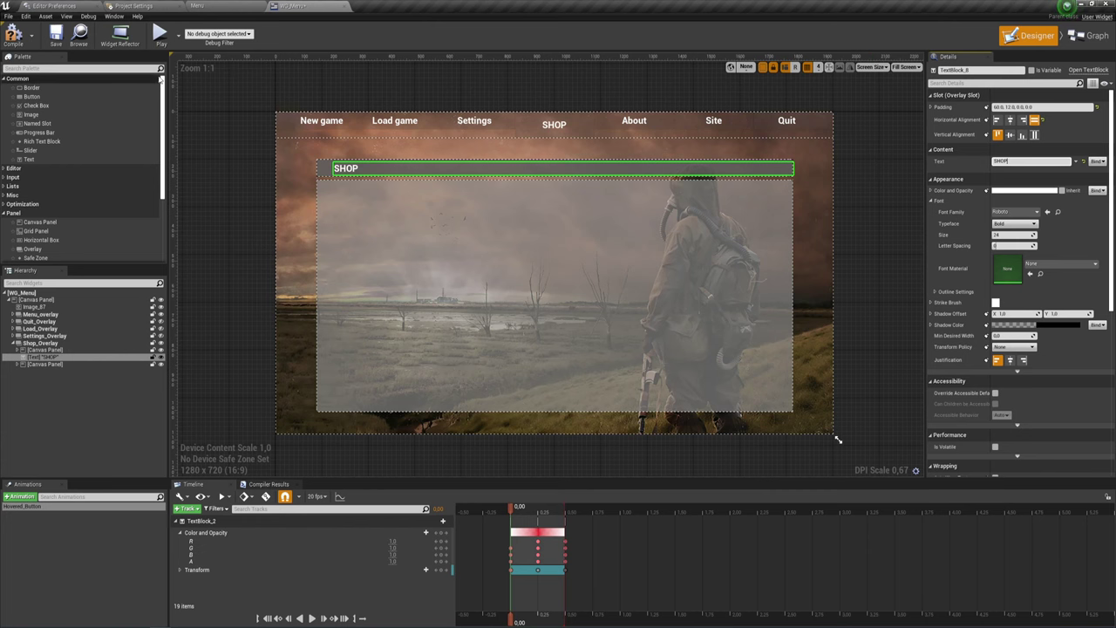
pyautogui.click(57, 37)
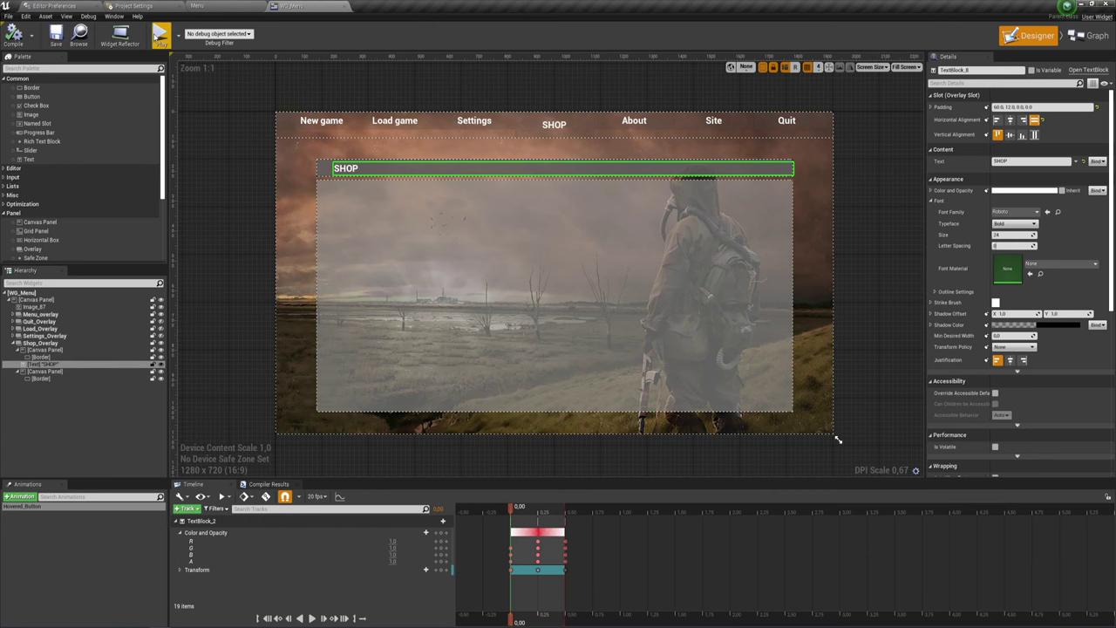
pyautogui.click(159, 34)
pyautogui.click(393, 121)
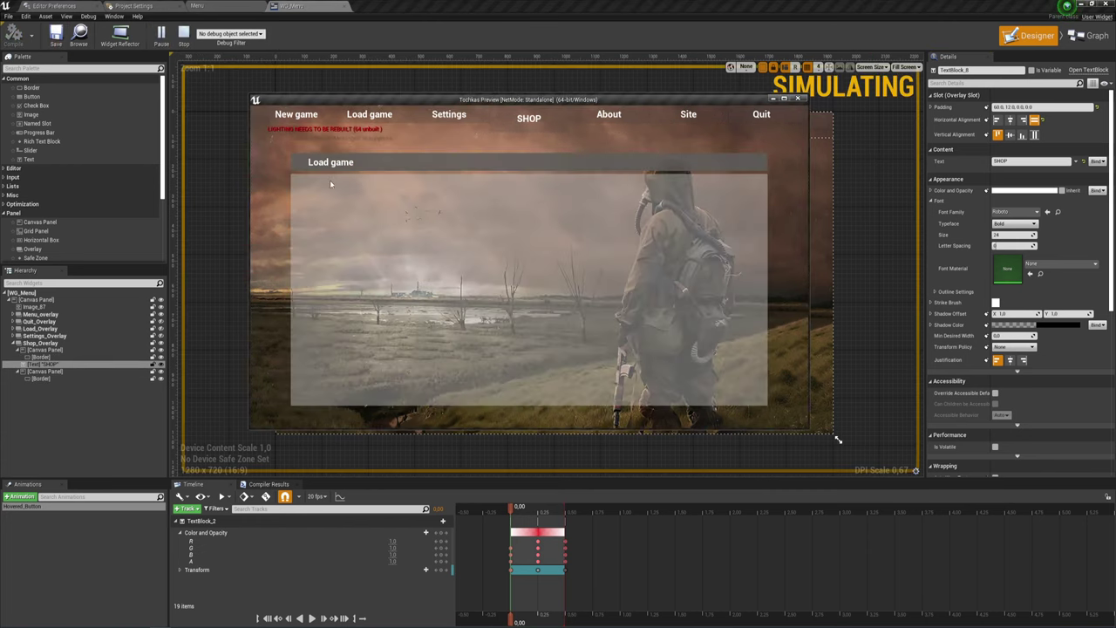
pyautogui.click(478, 122)
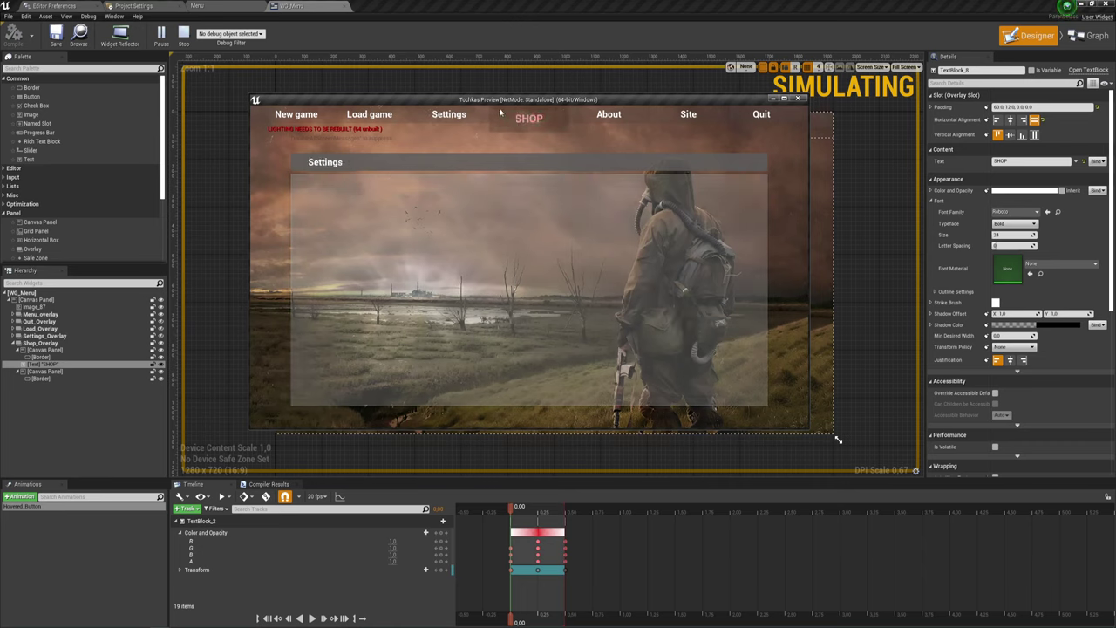
pyautogui.click(502, 115)
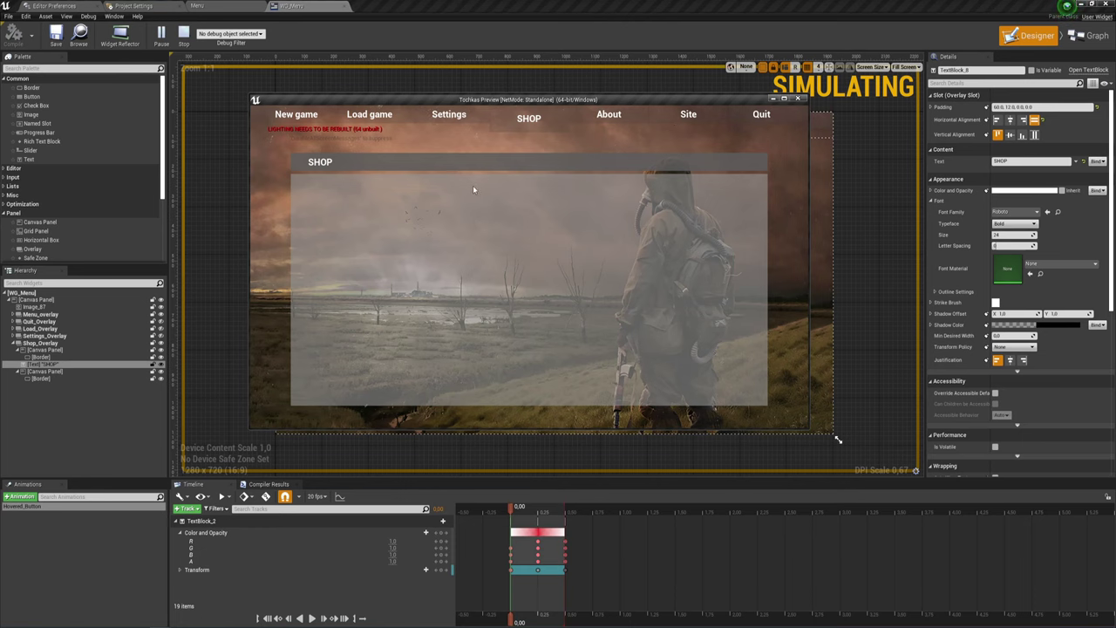
pyautogui.click(803, 98)
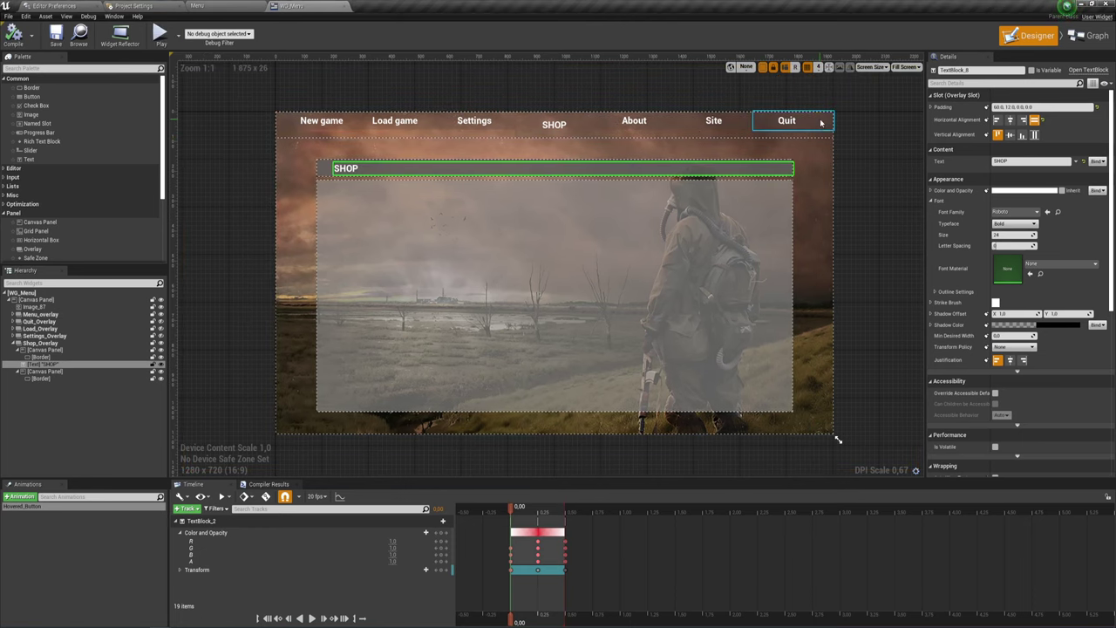
# Add an On Clicked event for the Quit button (Button_4).
pyautogui.click(786, 120)
pyautogui.scroll(-3, 1033, 439)
pyautogui.scroll(-4, 1000, 421)
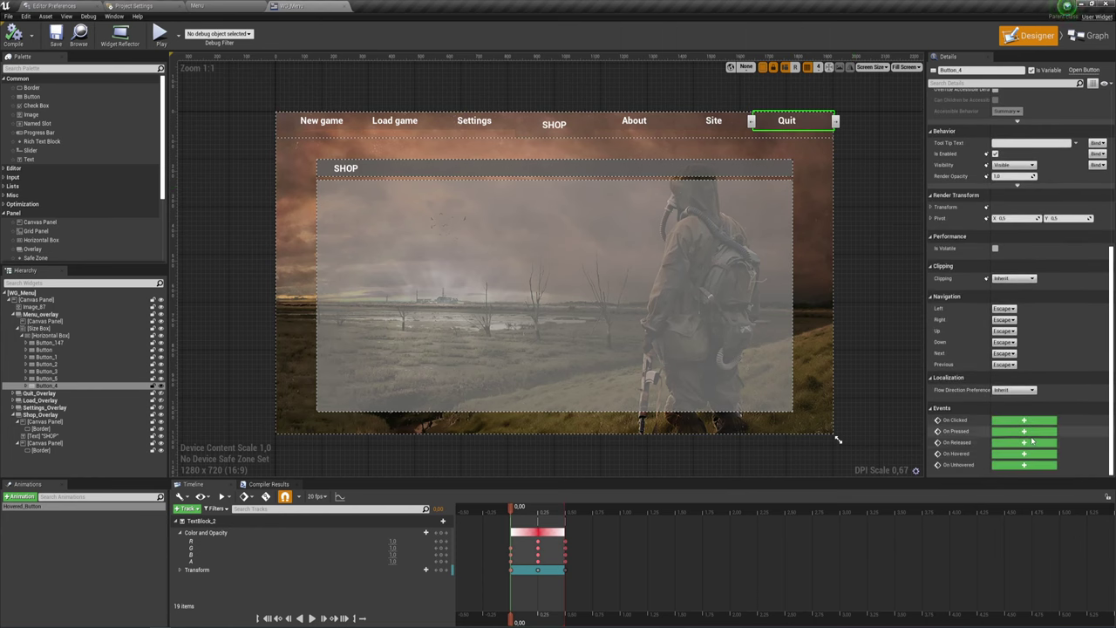
pyautogui.click(1011, 422)
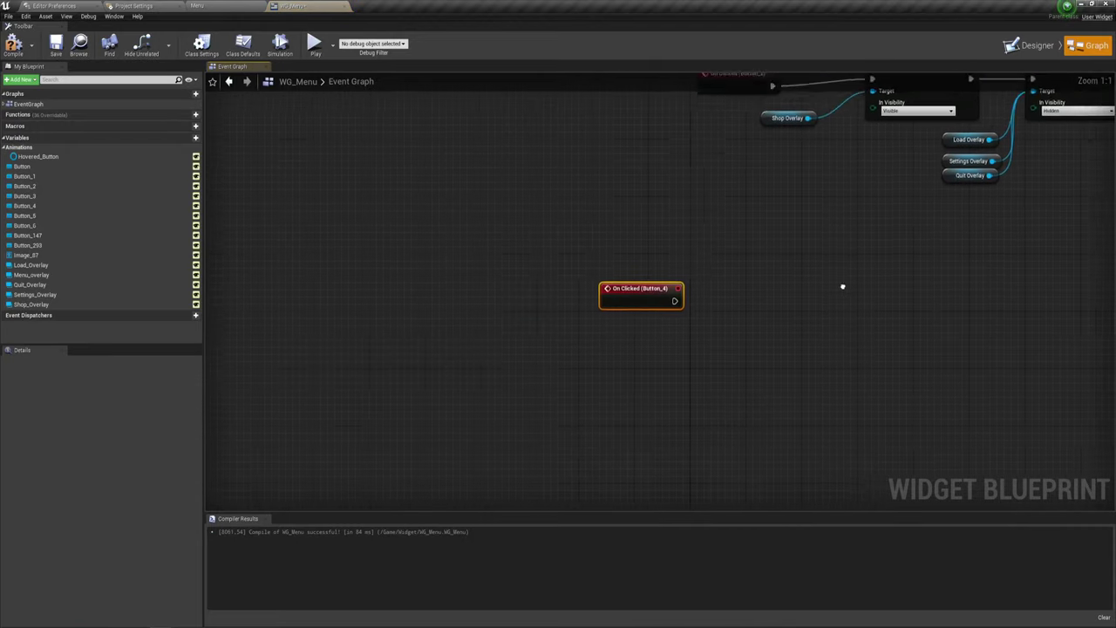
# Paste a copy of the Set Visibility pair and connect Button_4's event to it.
pyautogui.moveTo(710, 270); pyautogui.dragTo(515, 170)
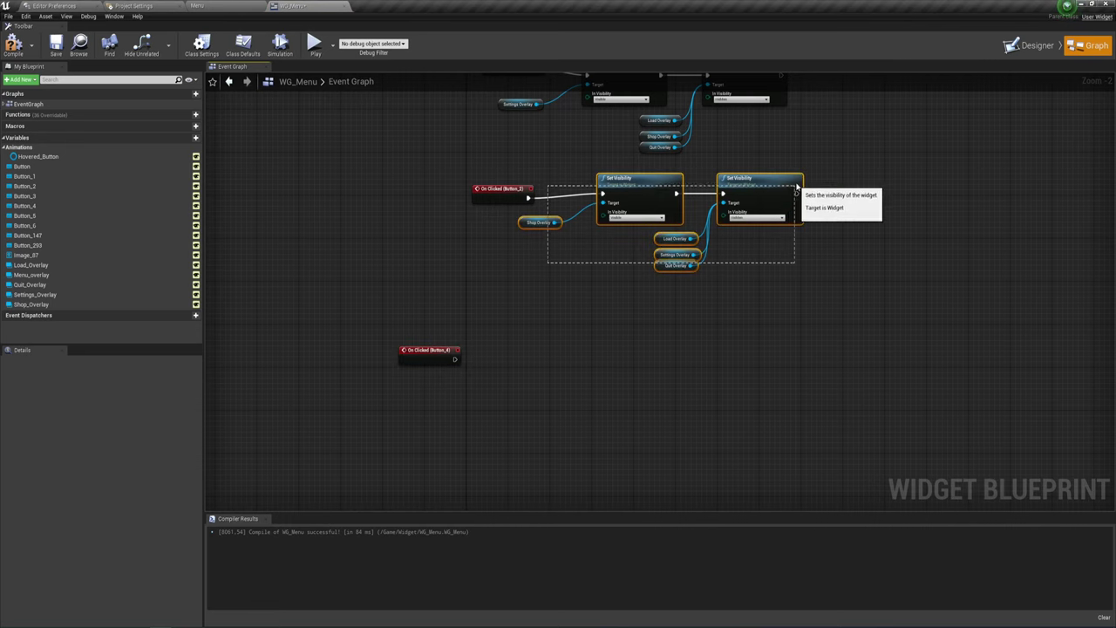
pyautogui.hotkey('ctrl', 'c')
pyautogui.hotkey('ctrl', 'v')
pyautogui.moveTo(562, 367); pyautogui.dragTo(562, 382)
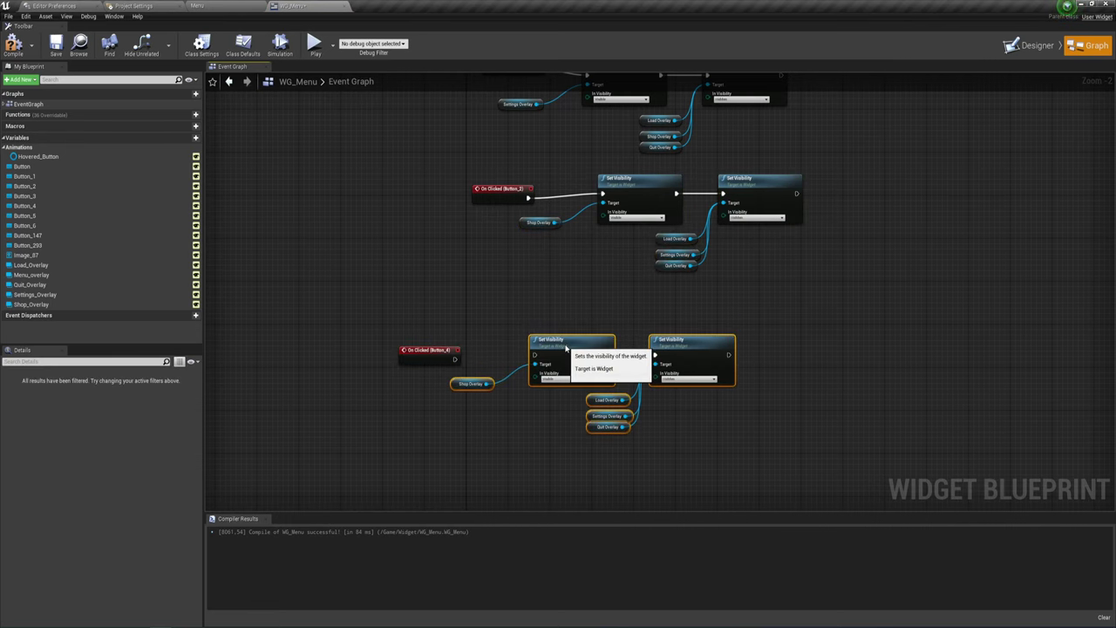
pyautogui.scroll(2, 463, 376)
pyautogui.moveTo(429, 343); pyautogui.dragTo(559, 348)
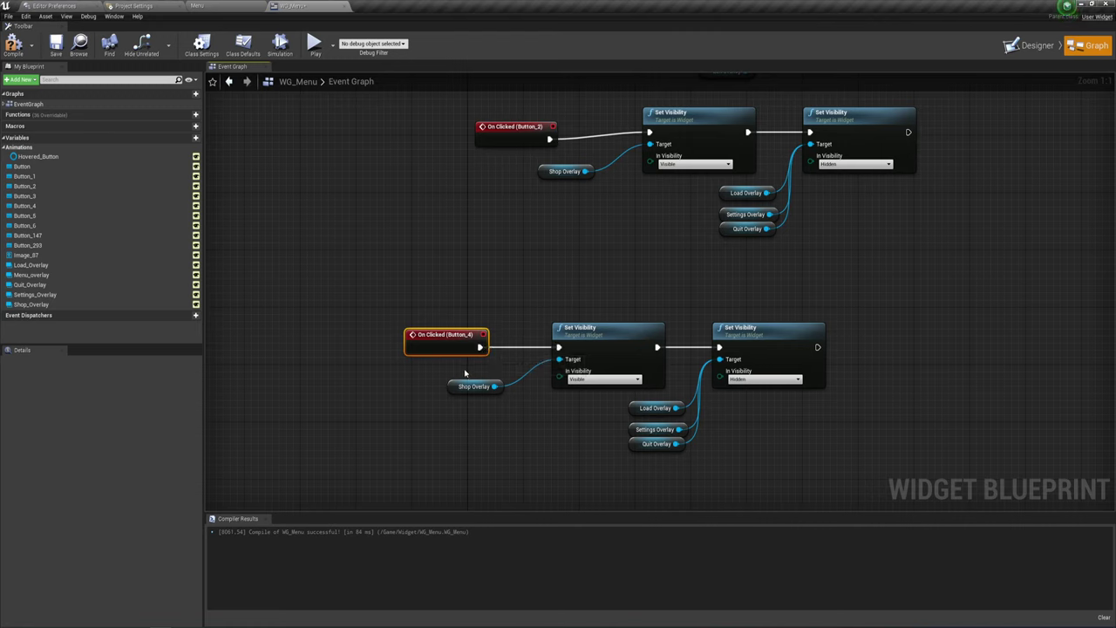
# Make Quit Overlay the Visible target, replacing the Shop Overlay reference.
pyautogui.click(473, 386)
pyautogui.press('Delete')
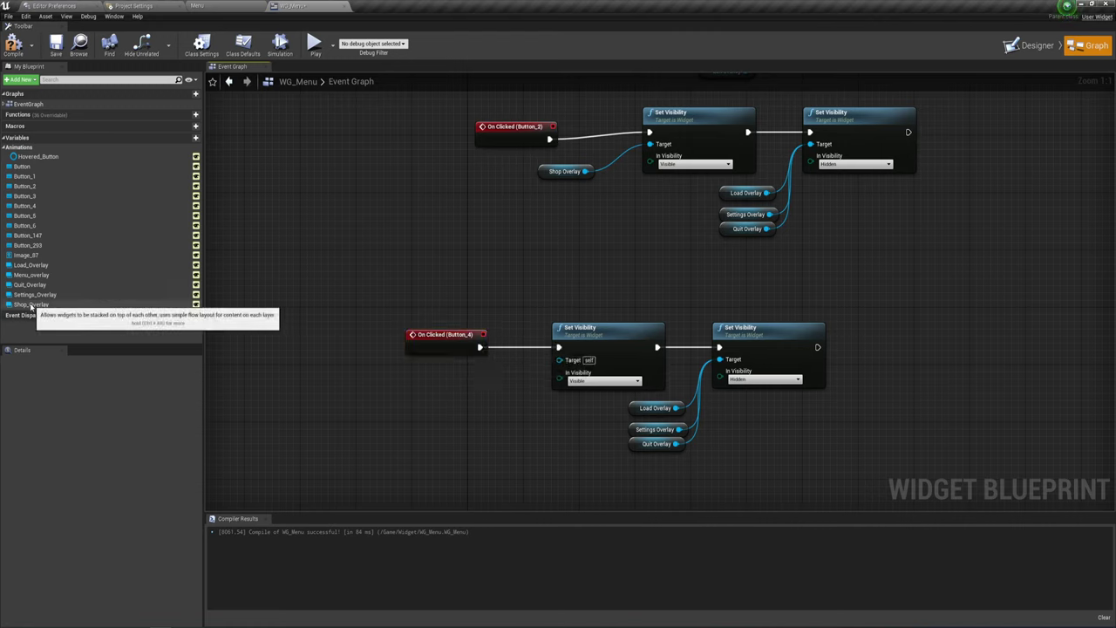
pyautogui.moveTo(635, 446)
pyautogui.mouseDown()
pyautogui.moveTo(438, 395)
pyautogui.moveTo(559, 359)
pyautogui.mouseUp()
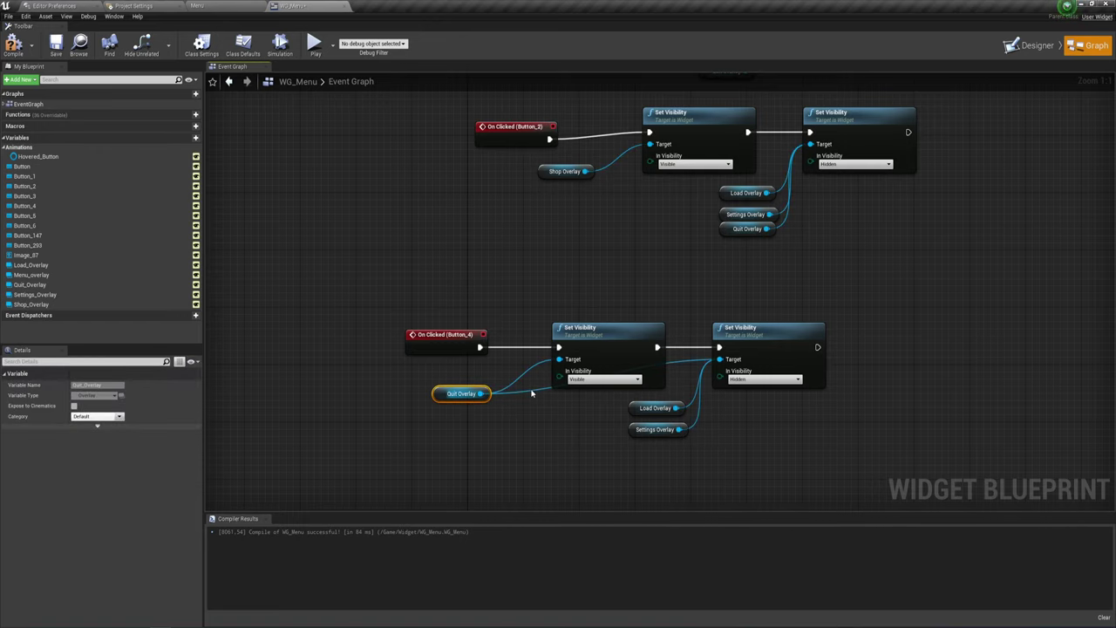
pyautogui.keyDown('alt'); pyautogui.click(480, 393); pyautogui.keyUp('alt')
pyautogui.moveTo(486, 394); pyautogui.dragTo(559, 359)
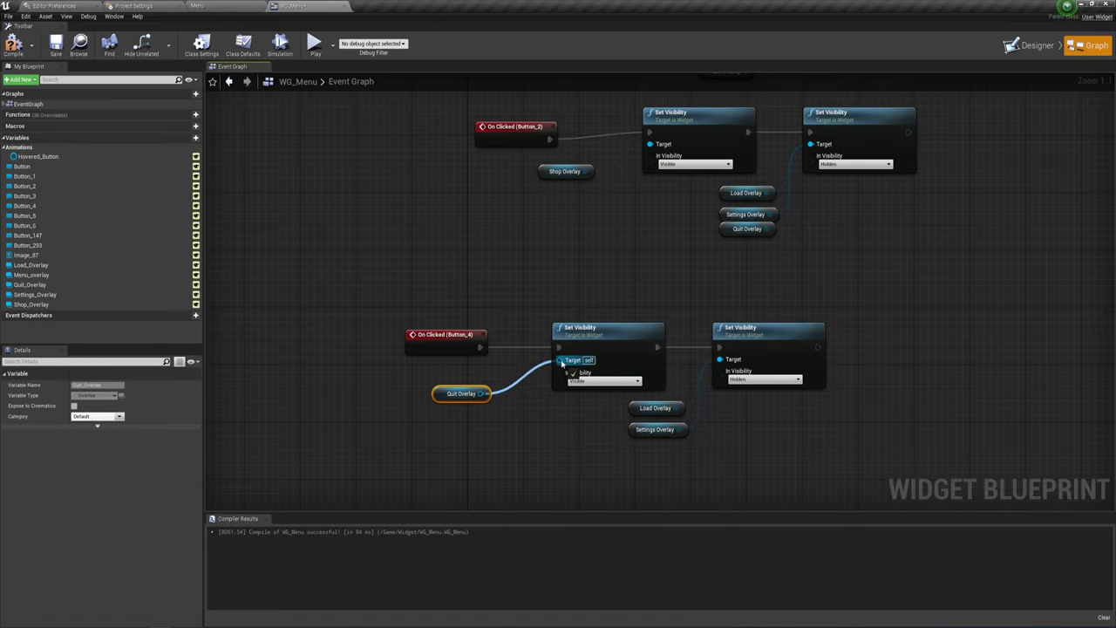
pyautogui.moveTo(620, 467); pyautogui.dragTo(503, 402, button='right')
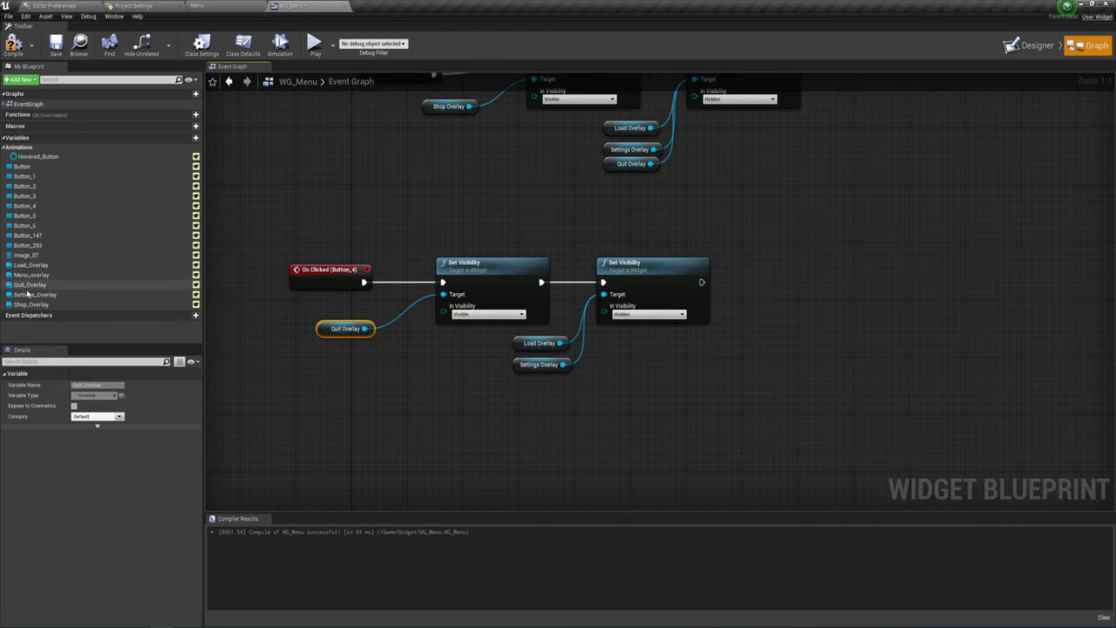
# Add Shop_Overlay to the overlays being hidden and compile WG_Menu.
pyautogui.click(27, 297)
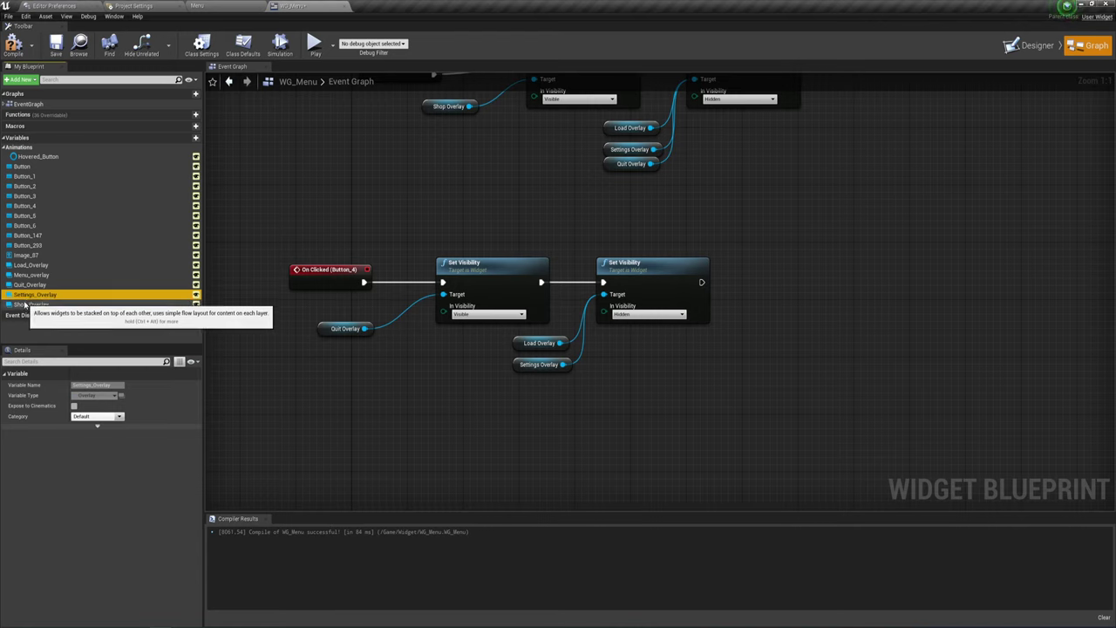
pyautogui.moveTo(26, 305)
pyautogui.mouseDown()
pyautogui.moveTo(463, 408)
pyautogui.moveTo(507, 386)
pyautogui.moveTo(604, 297)
pyautogui.mouseUp()
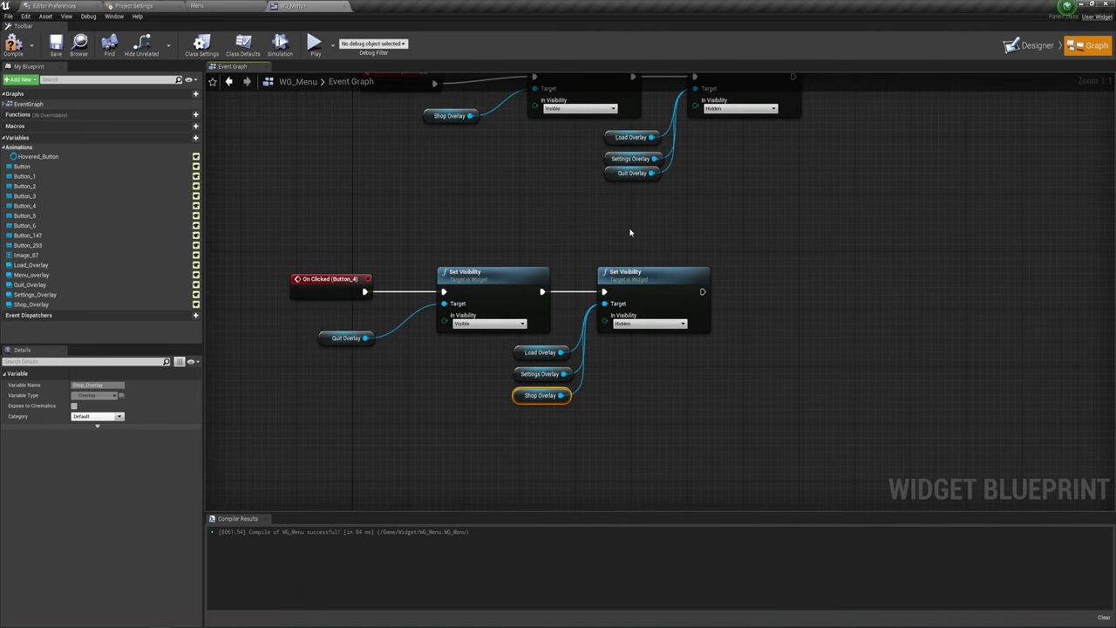
pyautogui.moveTo(630, 232); pyautogui.dragTo(625, 214, button='right')
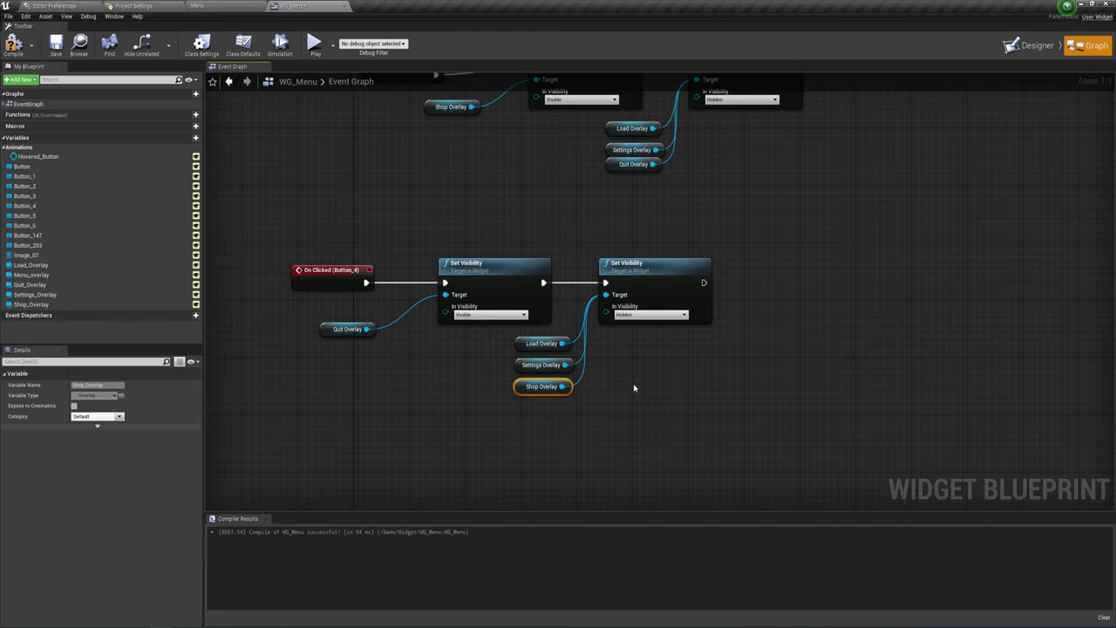
pyautogui.moveTo(634, 388); pyautogui.dragTo(633, 393, button='right')
pyautogui.click(13, 43)
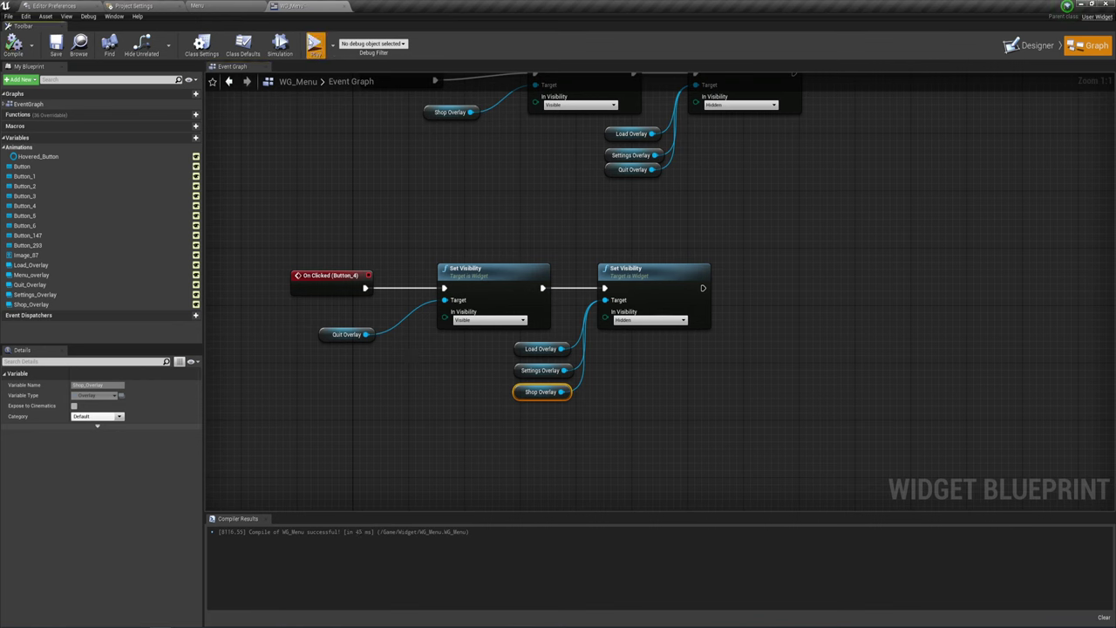
pyautogui.click(315, 45)
pyautogui.click(770, 120)
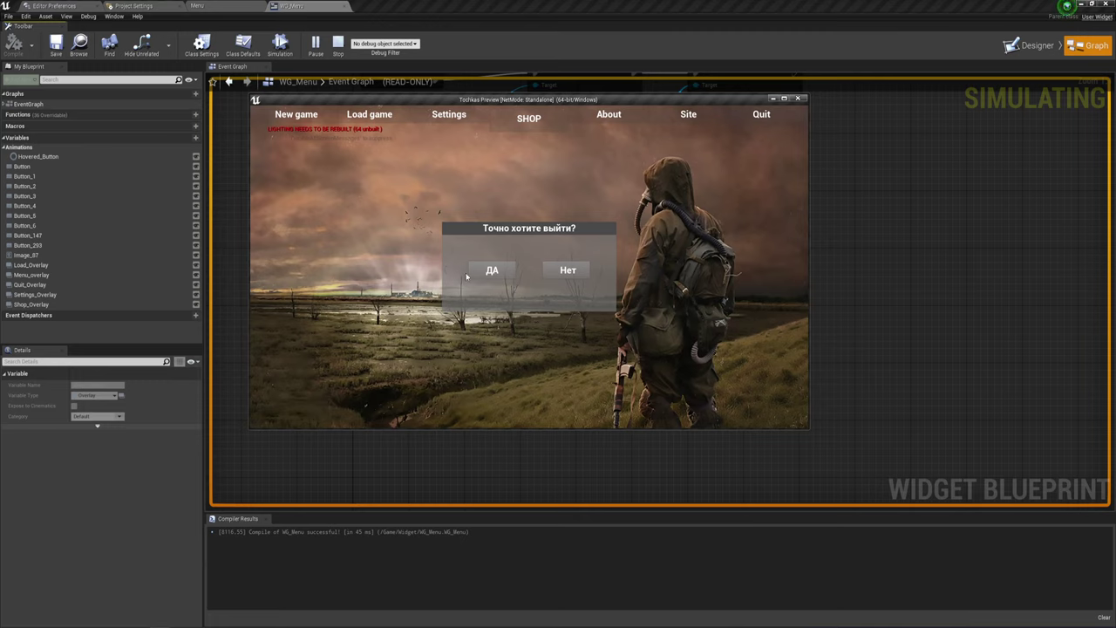
pyautogui.click(528, 118)
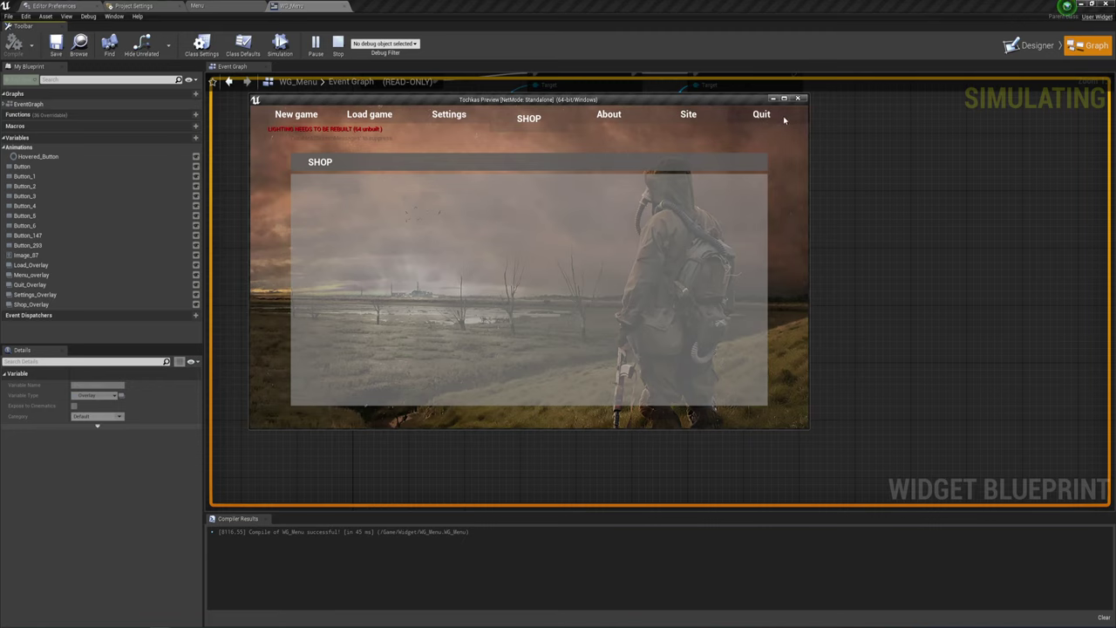
pyautogui.click(769, 116)
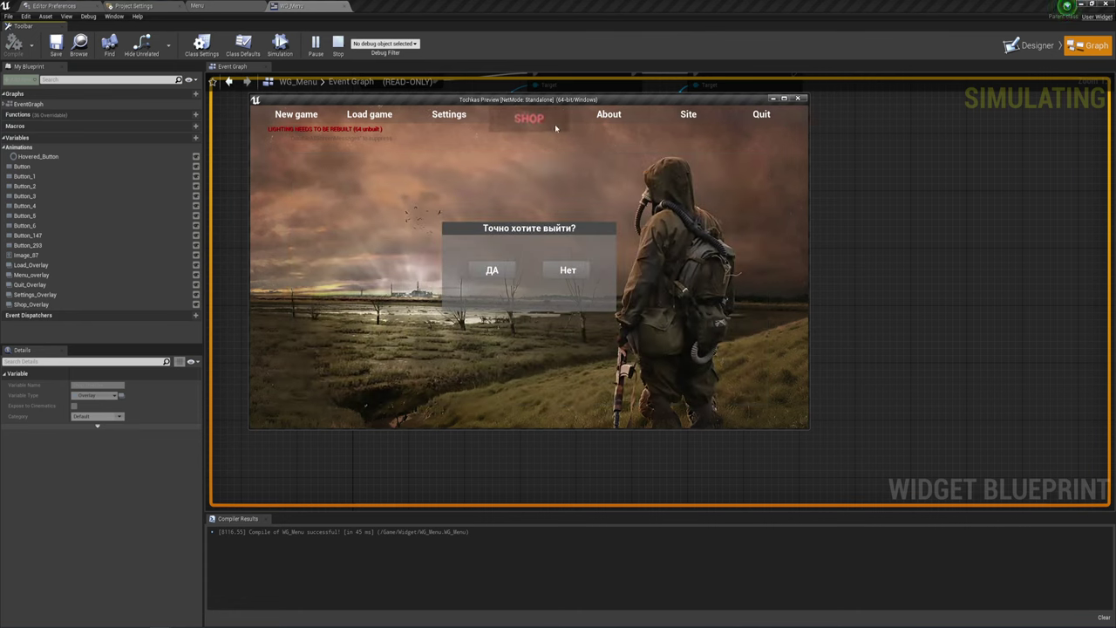
pyautogui.click(801, 100)
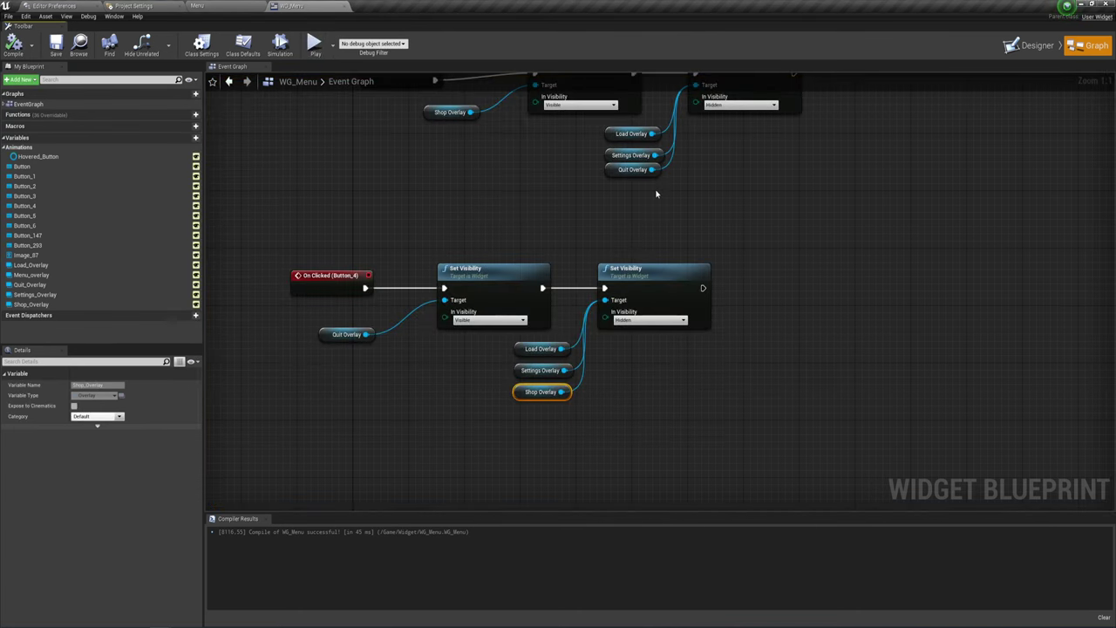
# Check that Button_2's Set Visibility nodes hide Quit Overlay, then return to the WG_Menu Designer.
pyautogui.moveTo(656, 194); pyautogui.dragTo(606, 236, button='right')
pyautogui.moveTo(548, 226); pyautogui.dragTo(620, 212)
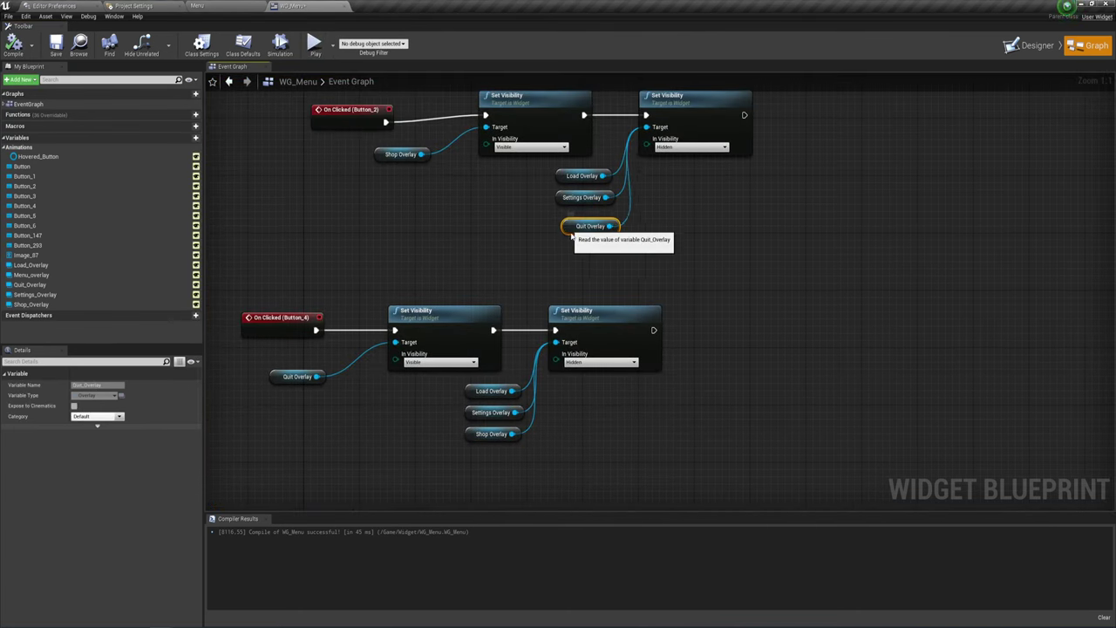
pyautogui.moveTo(564, 212); pyautogui.dragTo(558, 276, button='right')
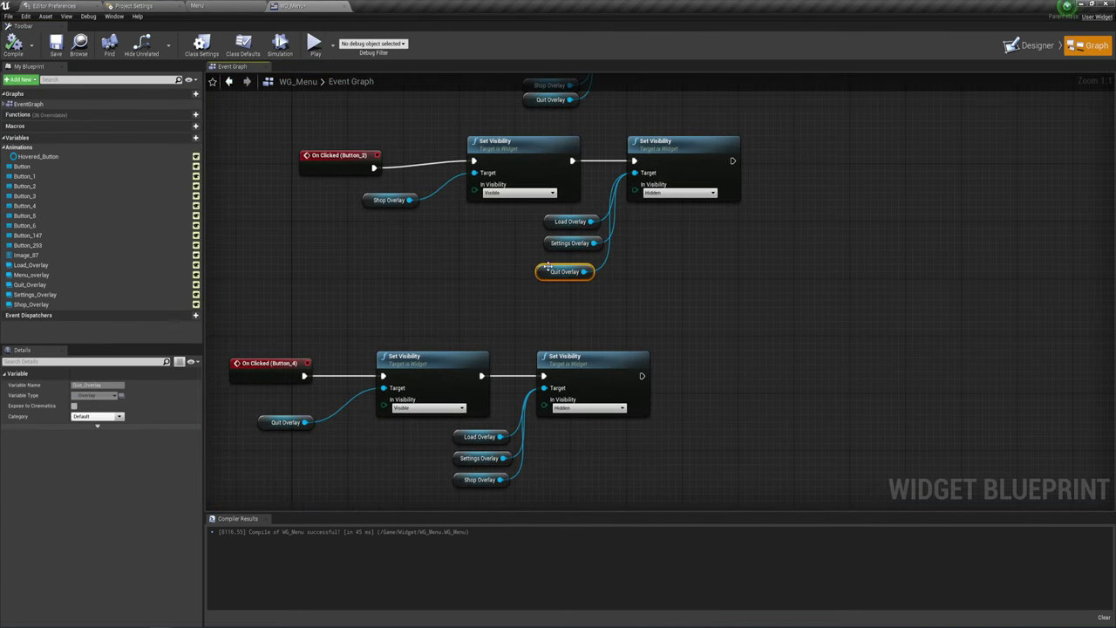
pyautogui.moveTo(622, 316); pyautogui.dragTo(636, 271, button='right')
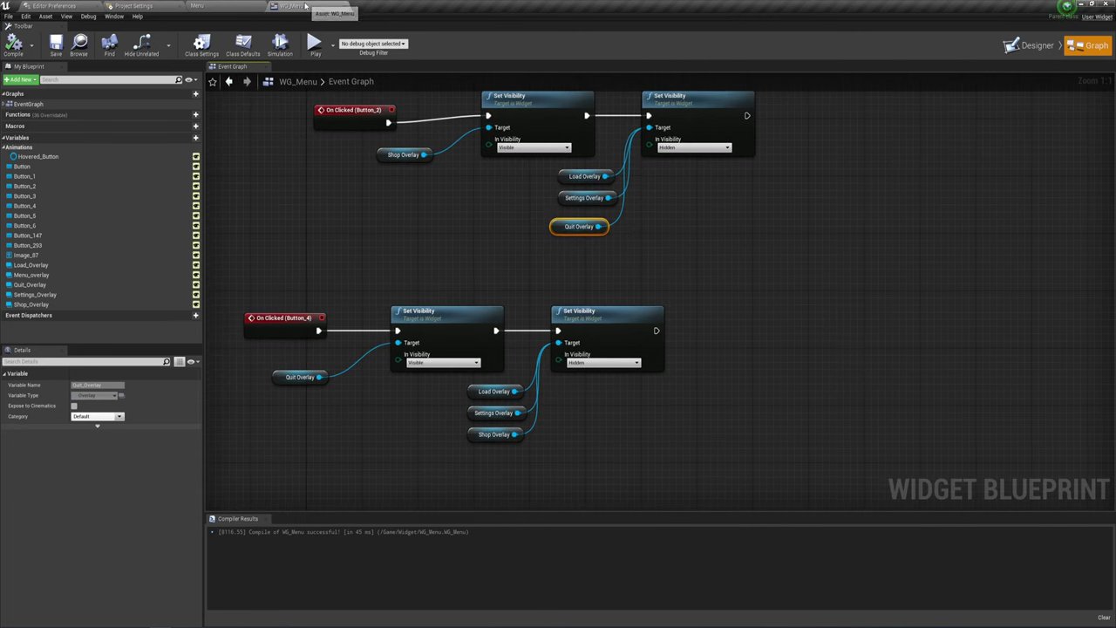
pyautogui.click(1033, 45)
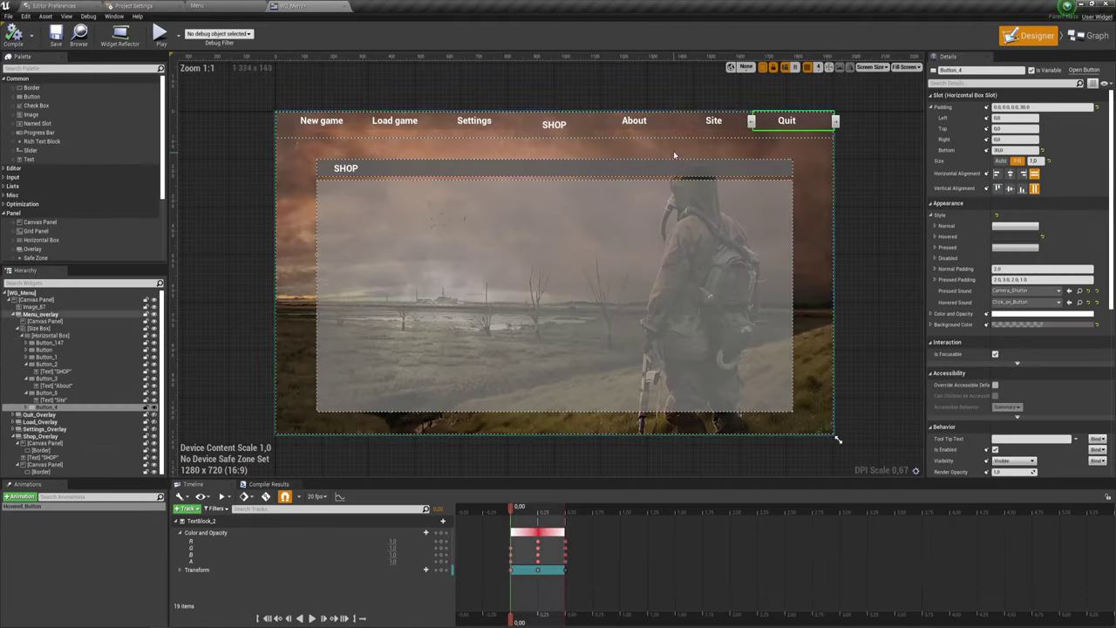
pyautogui.click(161, 35)
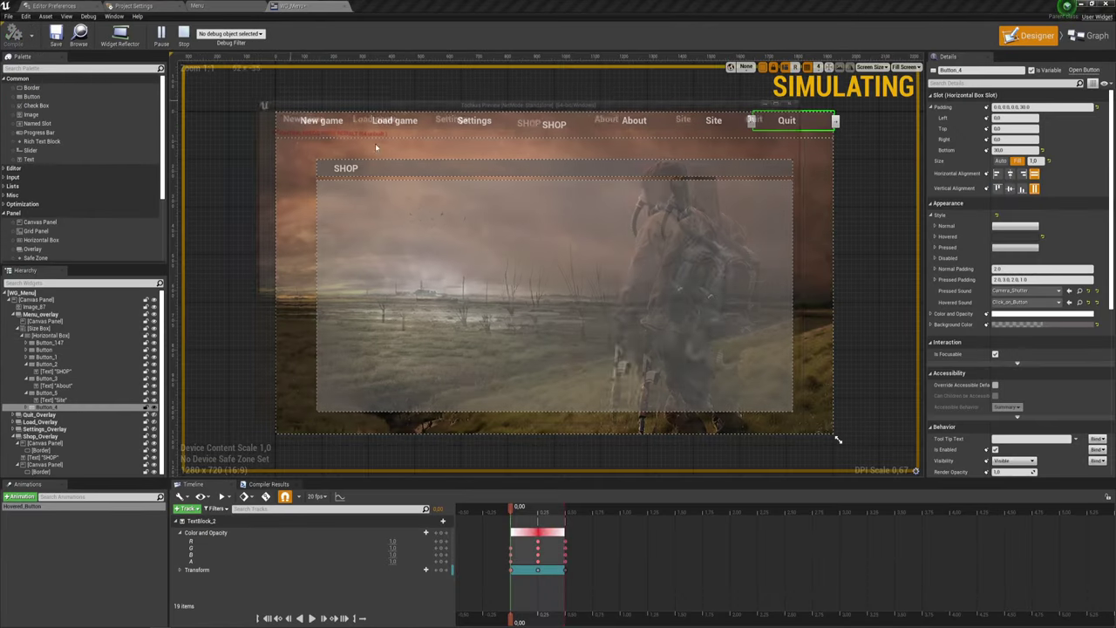
pyautogui.click(762, 114)
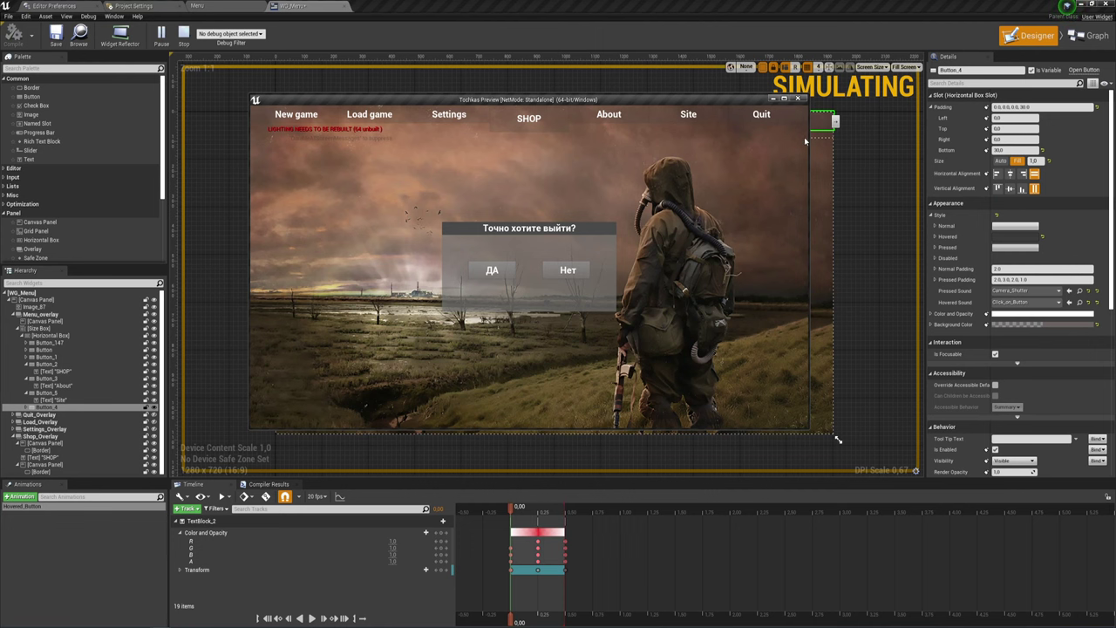
pyautogui.click(796, 99)
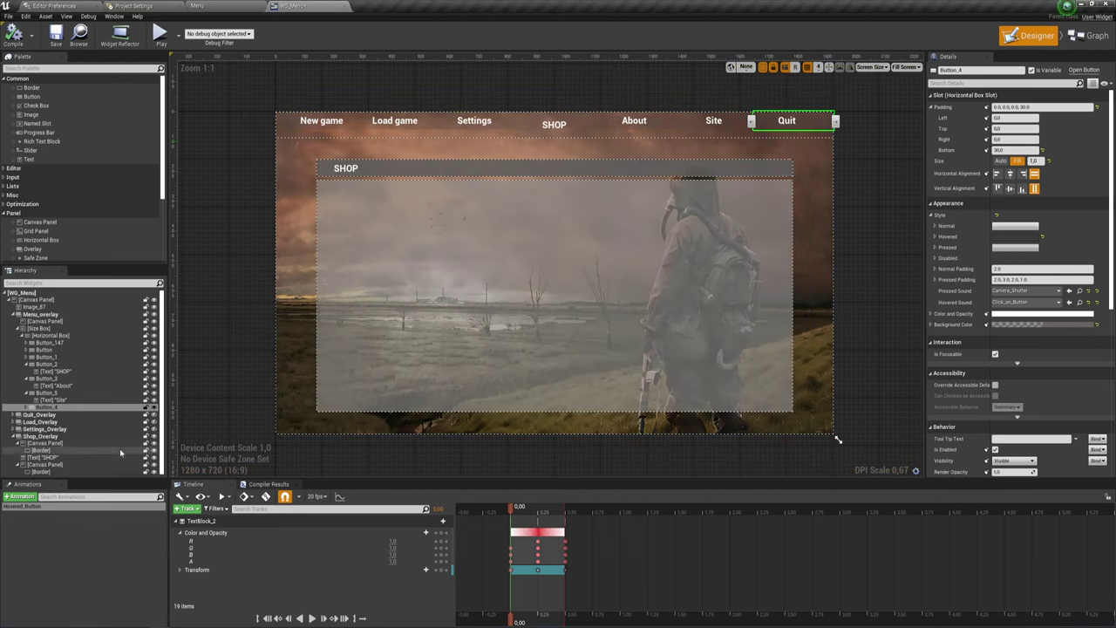
# Collapse Menu_overlay and Shop_Overlay, expand Quit_Overlay's Horizontal Box, and hide Shop_Overlay from the preview.
pyautogui.click(14, 315)
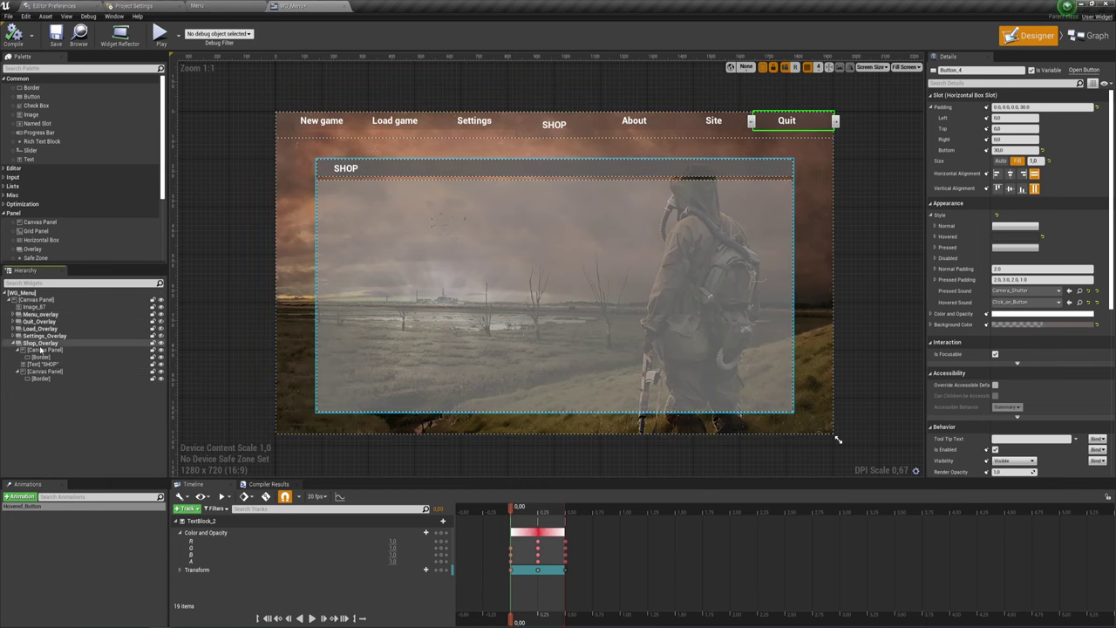
pyautogui.click(14, 343)
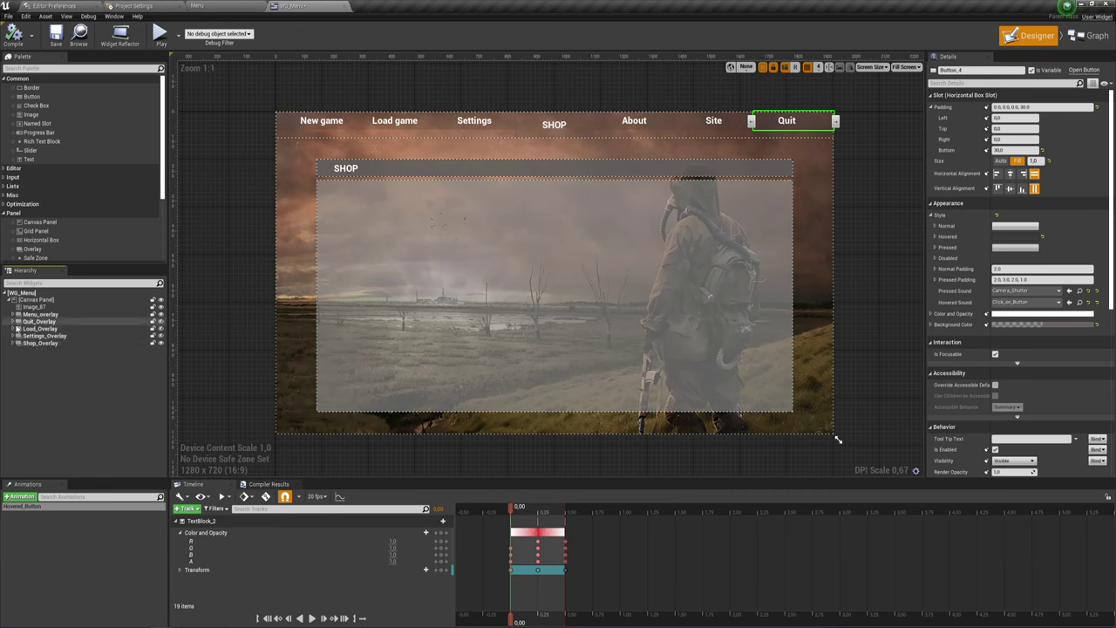
pyautogui.click(14, 321)
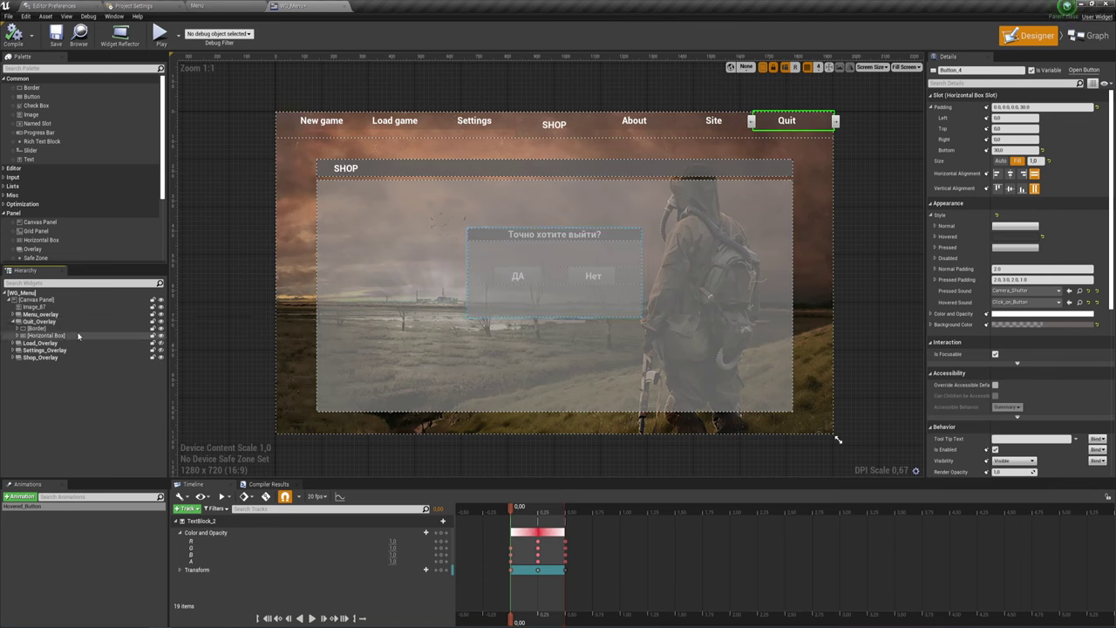
pyautogui.click(19, 336)
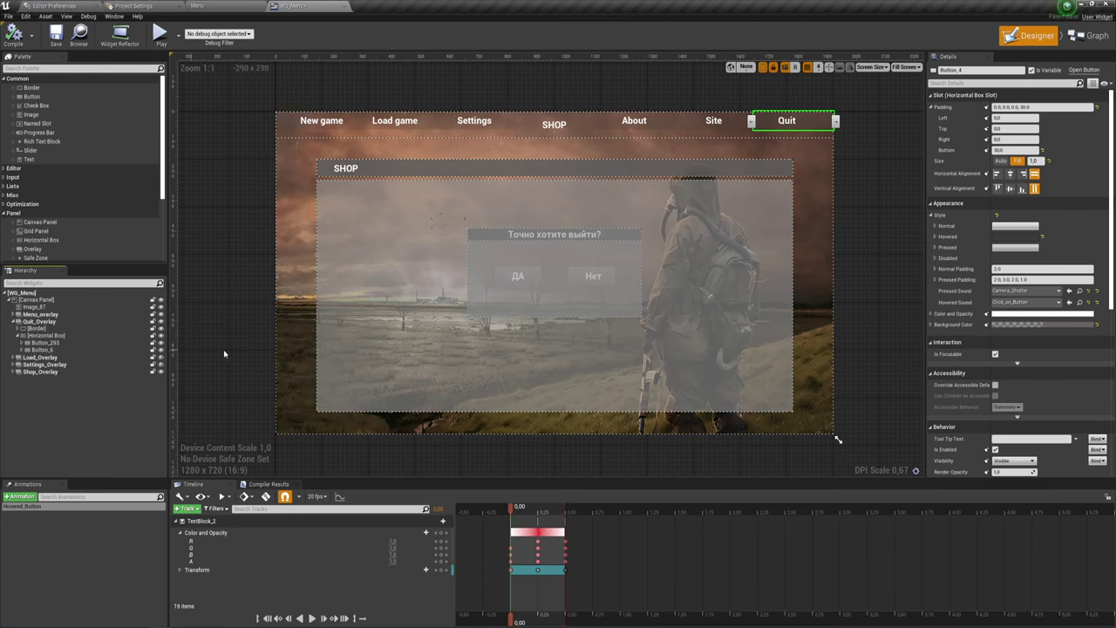
pyautogui.click(161, 372)
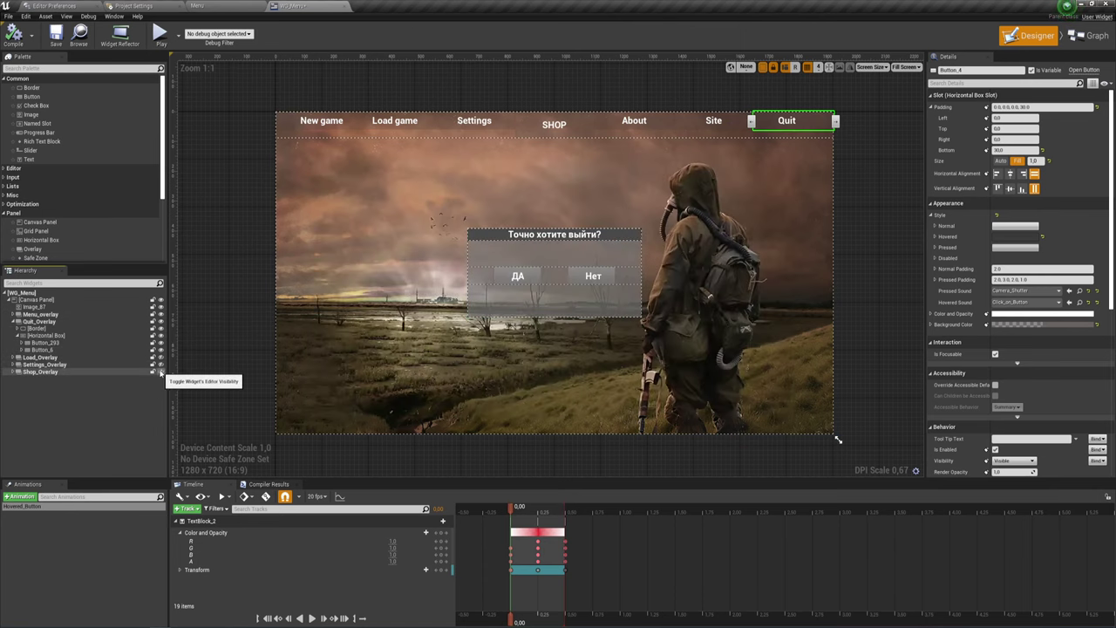
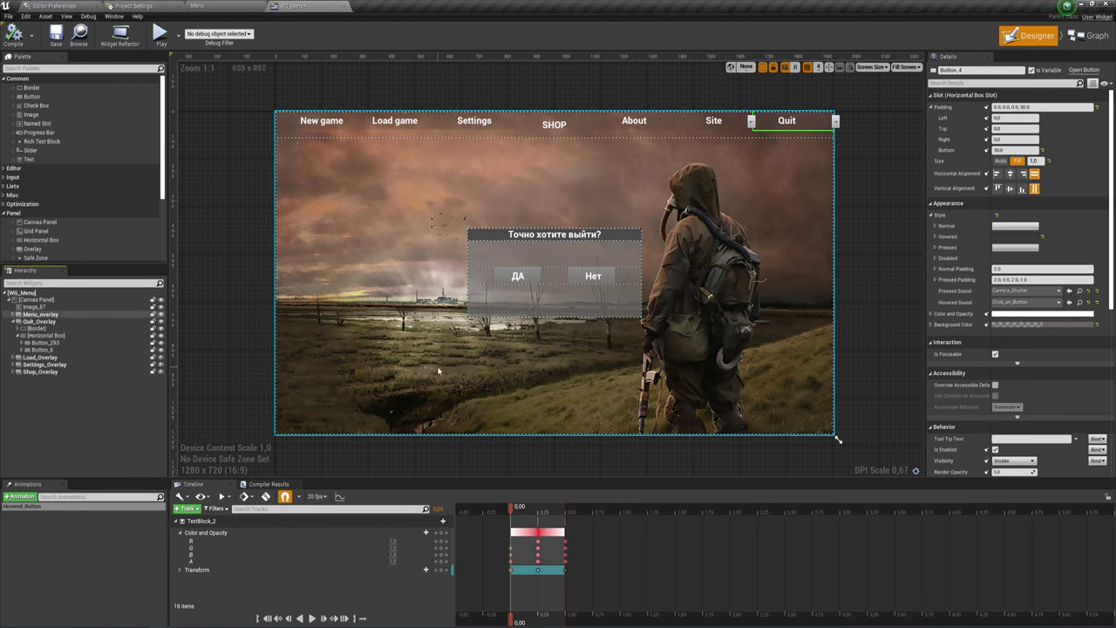
# Give Quit_Overlay the full-stretch anchor preset so it spans the whole menu canvas.
pyautogui.click(45, 323)
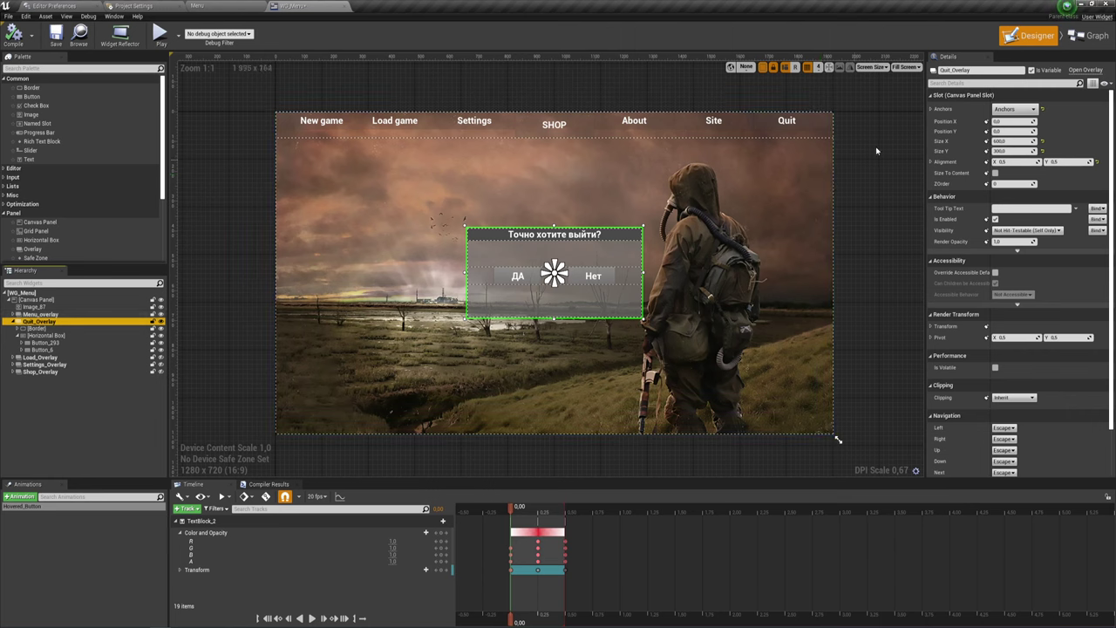
pyautogui.click(1029, 110)
pyautogui.click(1033, 114)
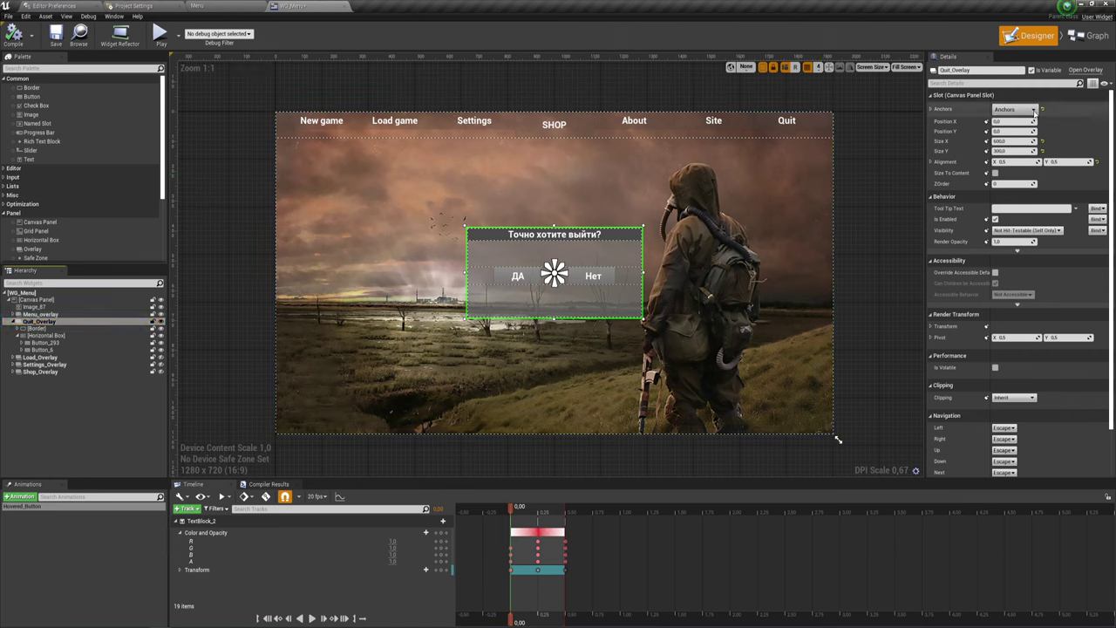
pyautogui.click(1033, 111)
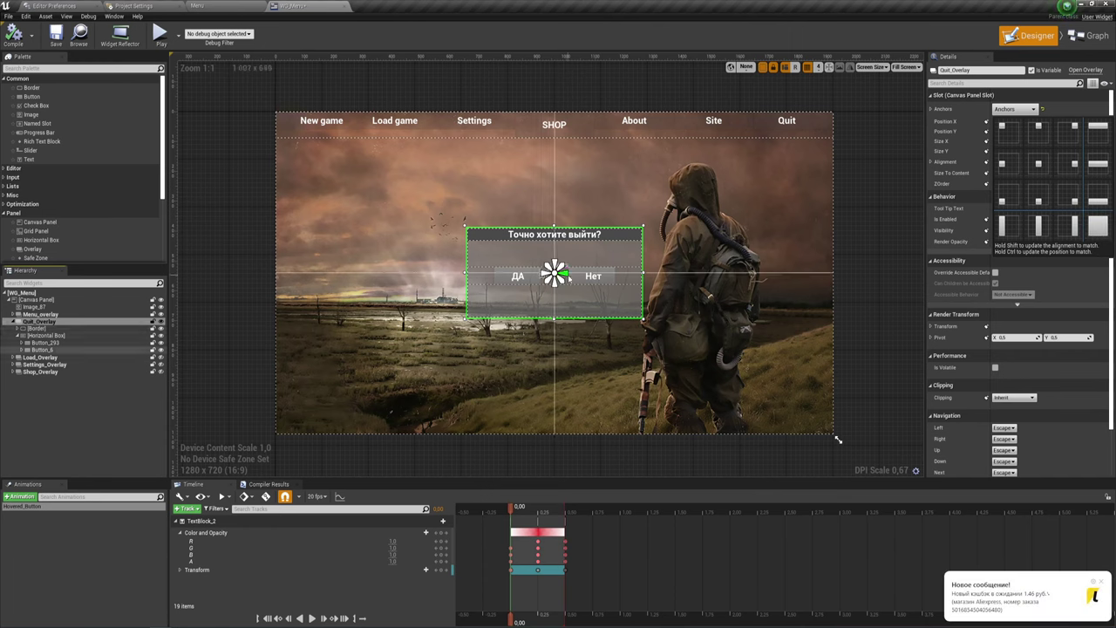
pyautogui.click(1102, 582)
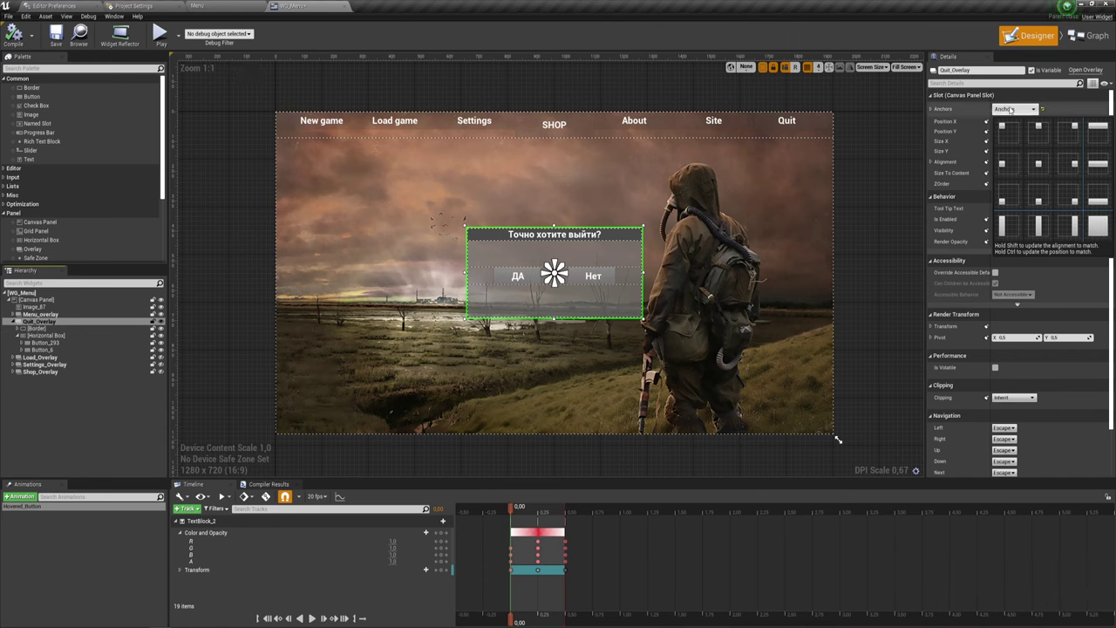
pyautogui.click(1096, 226)
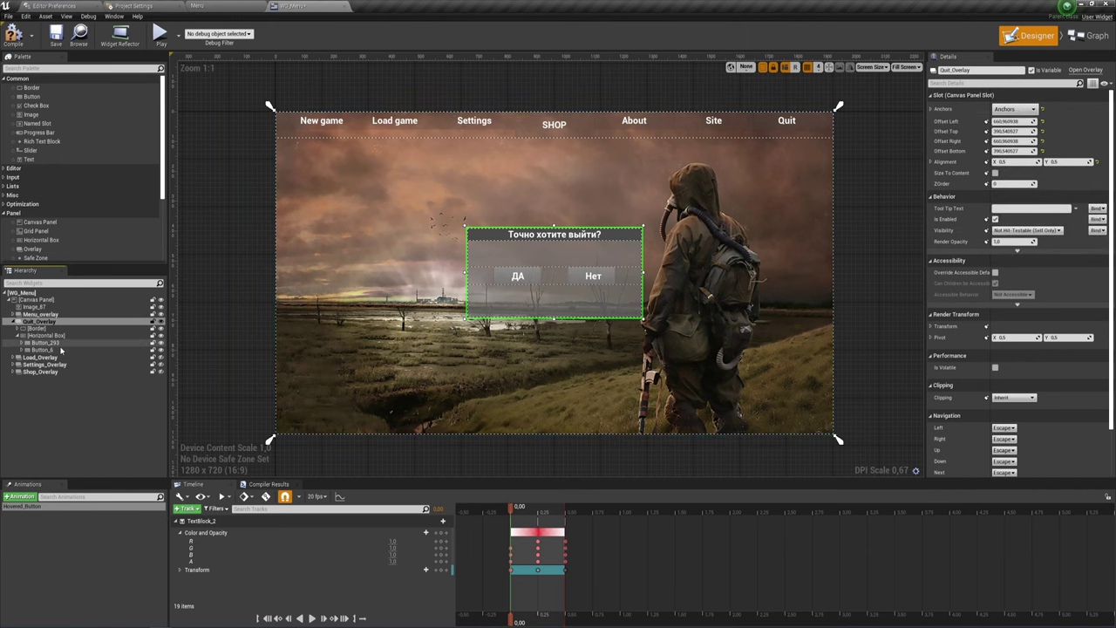
pyautogui.click(40, 329)
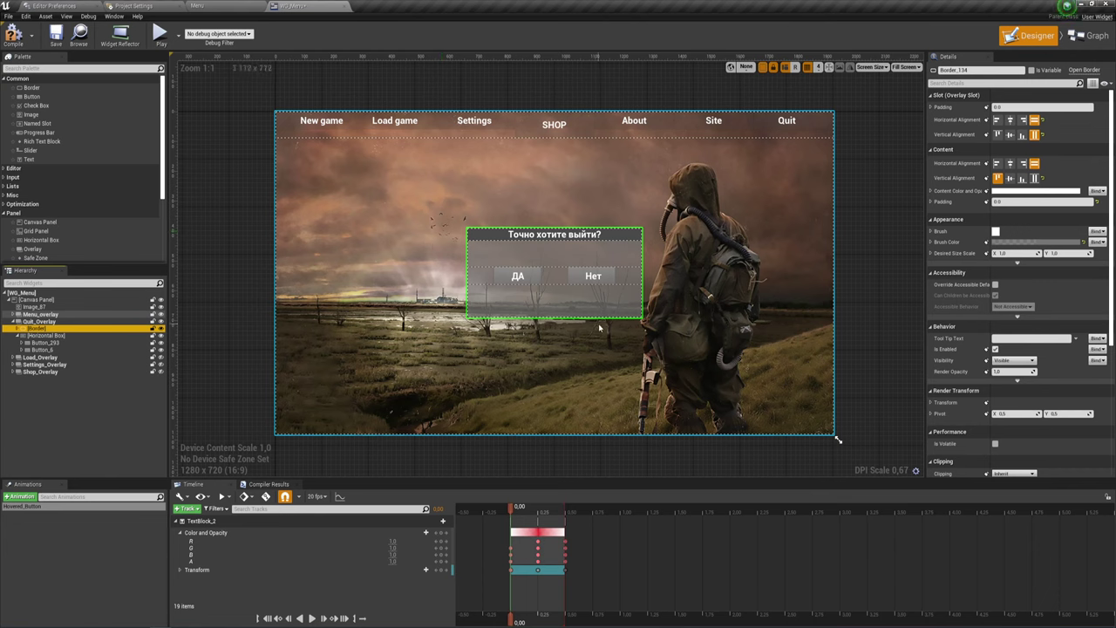
pyautogui.click(837, 439)
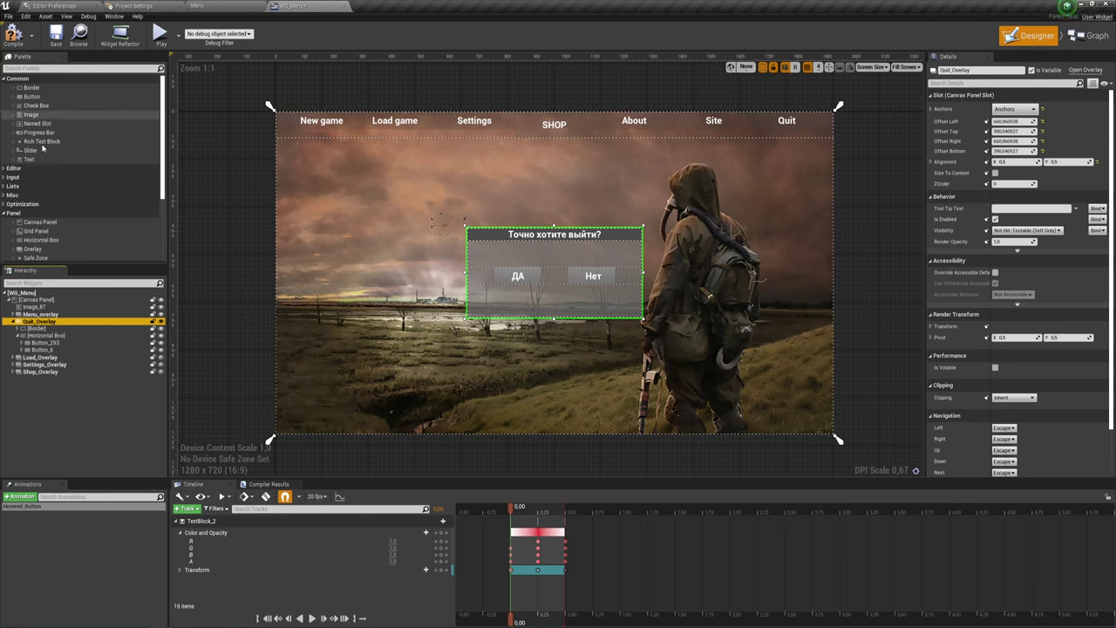
# Add and reorder a Border in Quit_Overlay, then undo that add and the stretch anchor.
pyautogui.moveTo(31, 87); pyautogui.dragTo(48, 321)
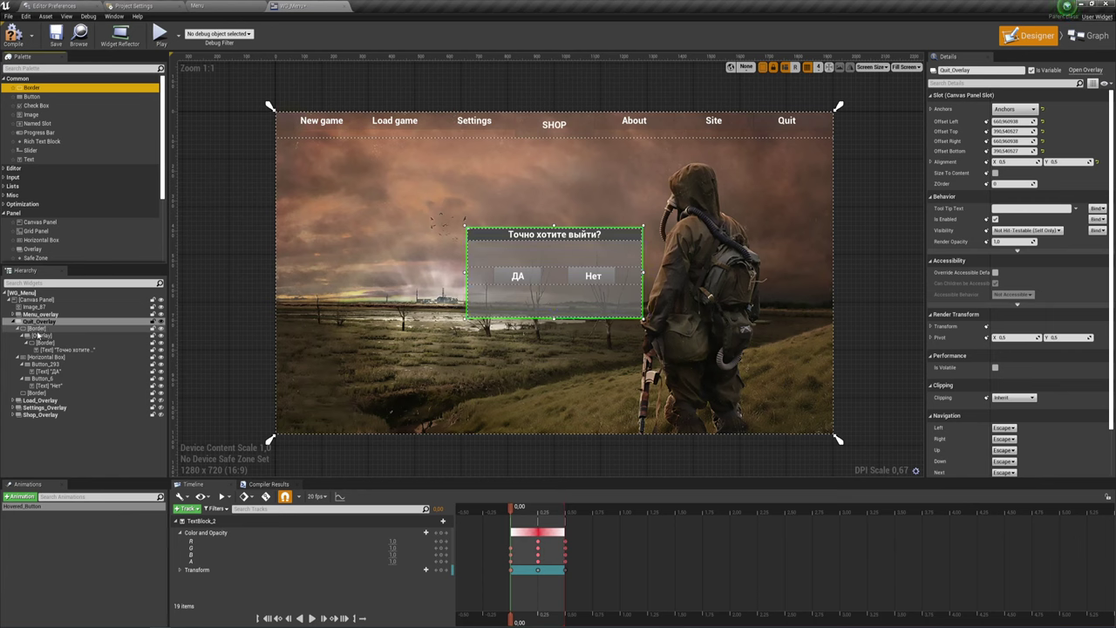
pyautogui.click(39, 329)
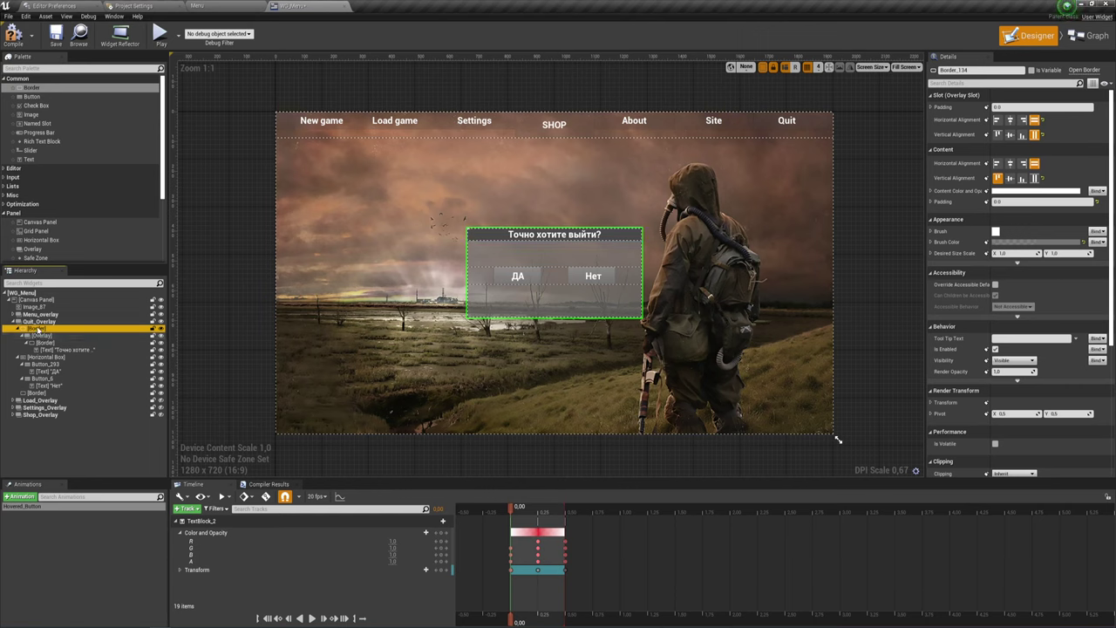
pyautogui.moveTo(39, 328); pyautogui.dragTo(39, 371)
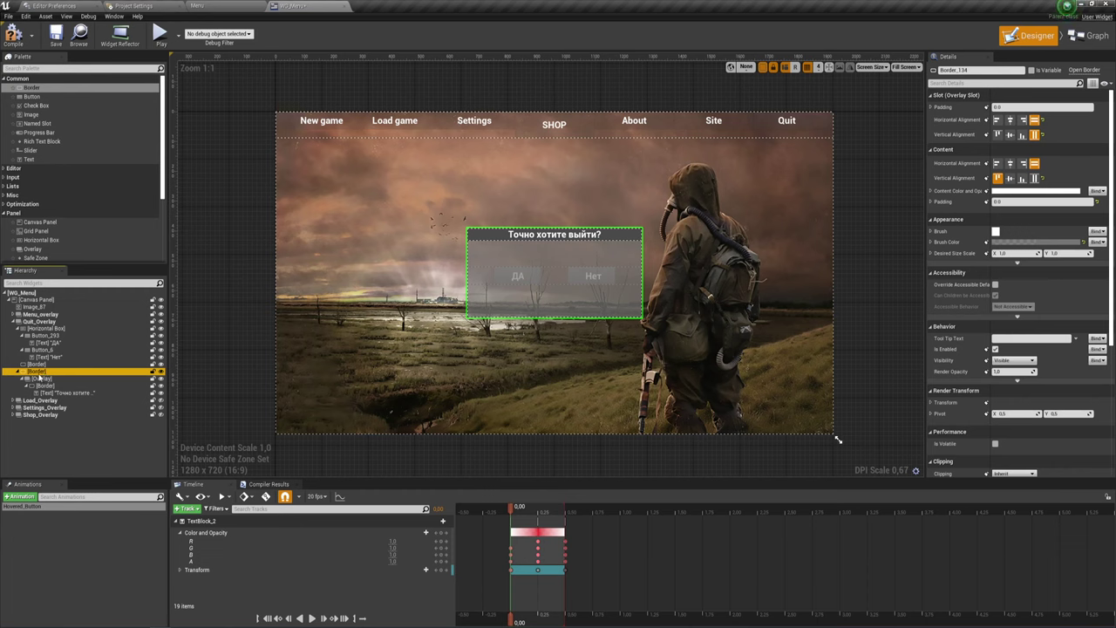
pyautogui.click(39, 365)
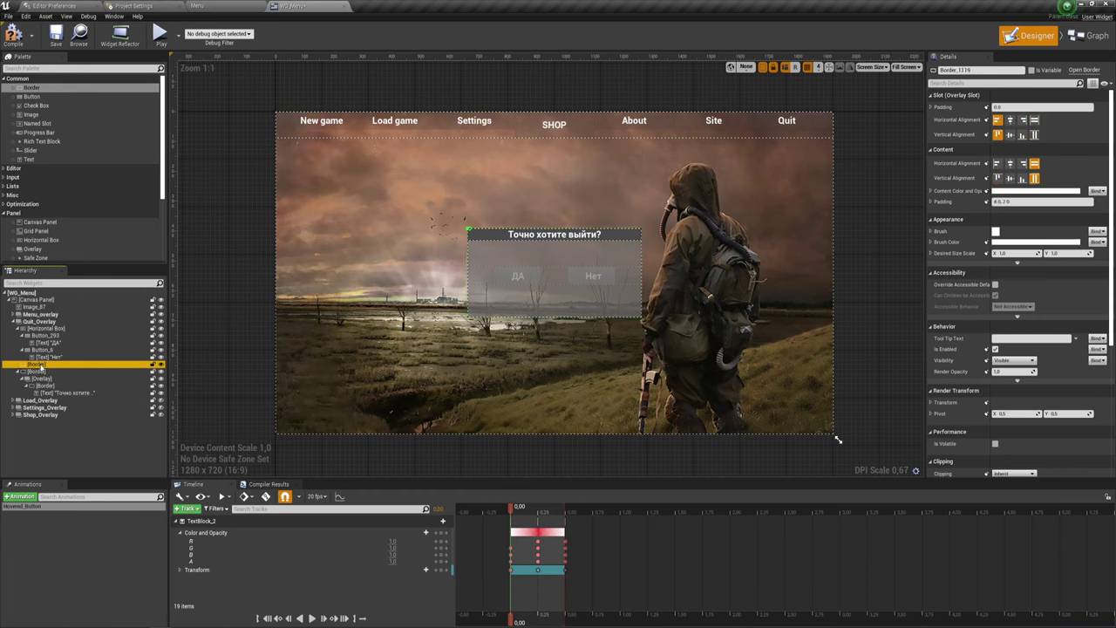
pyautogui.moveTo(41, 373); pyautogui.dragTo(42, 375)
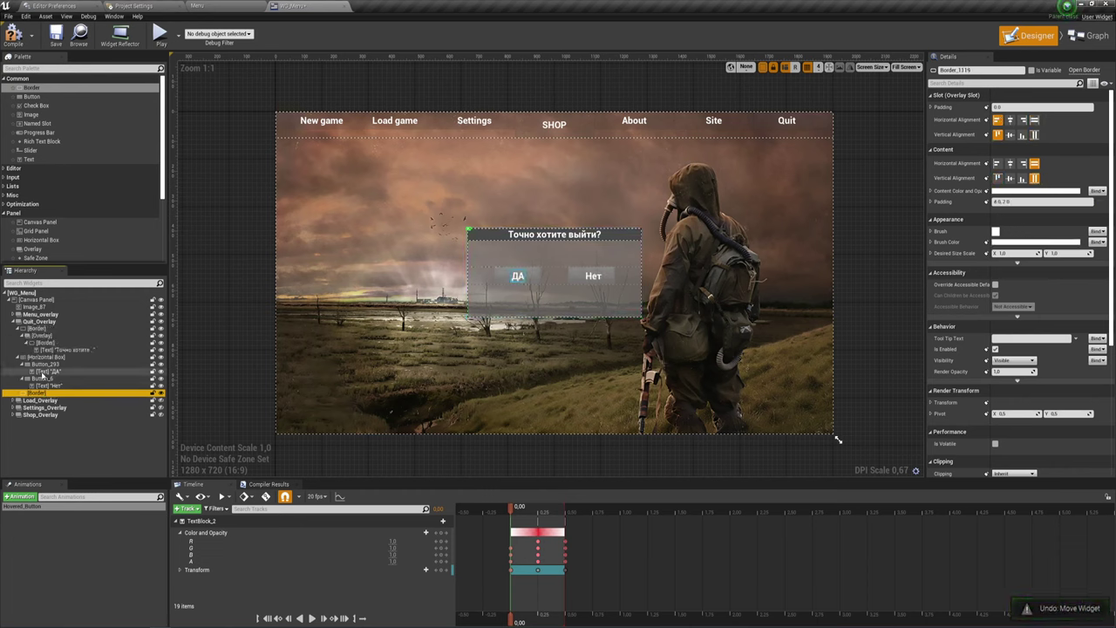
pyautogui.hotkey('ctrl', 'z')
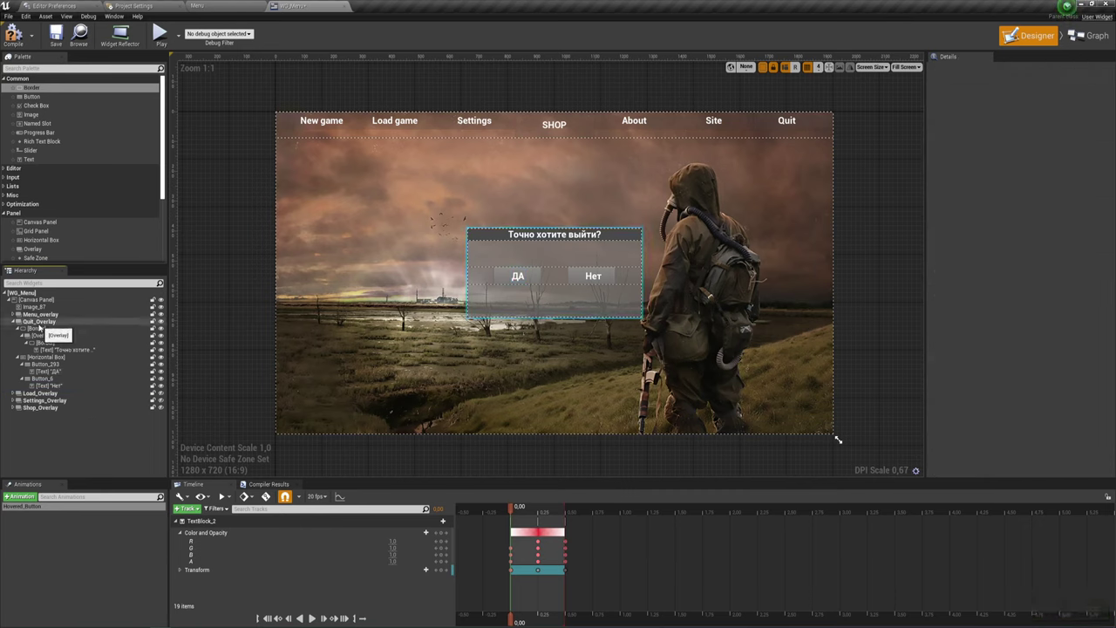
pyautogui.hotkey('ctrl', 'z')
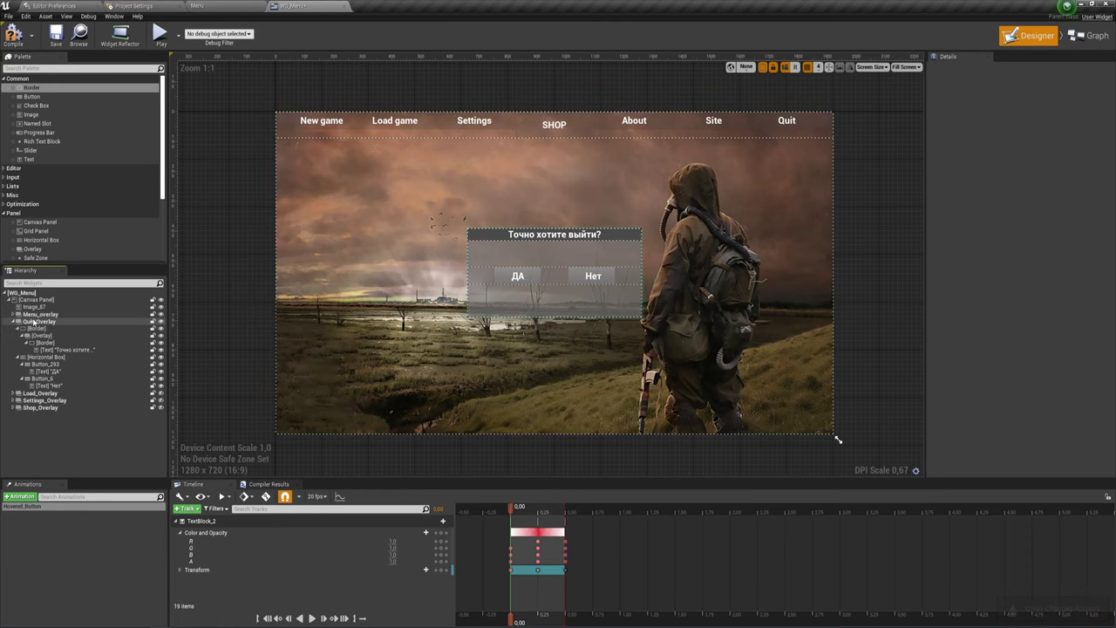
# Drop a new Border into Quit_Overlay so it sits below the Horizontal Box.
pyautogui.click(35, 322)
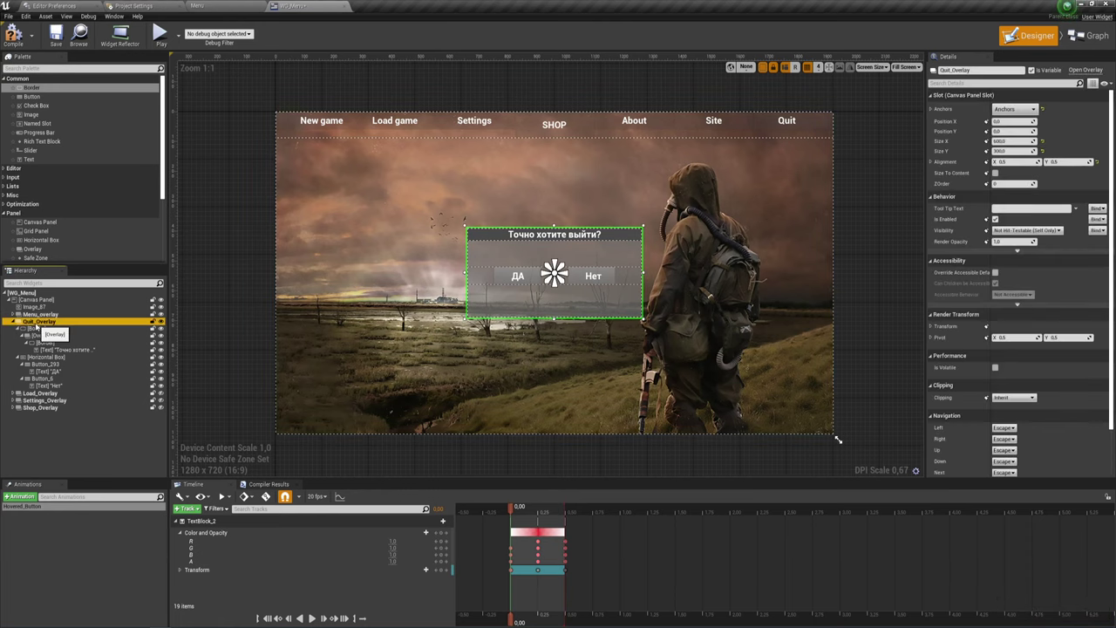
pyautogui.click(17, 328)
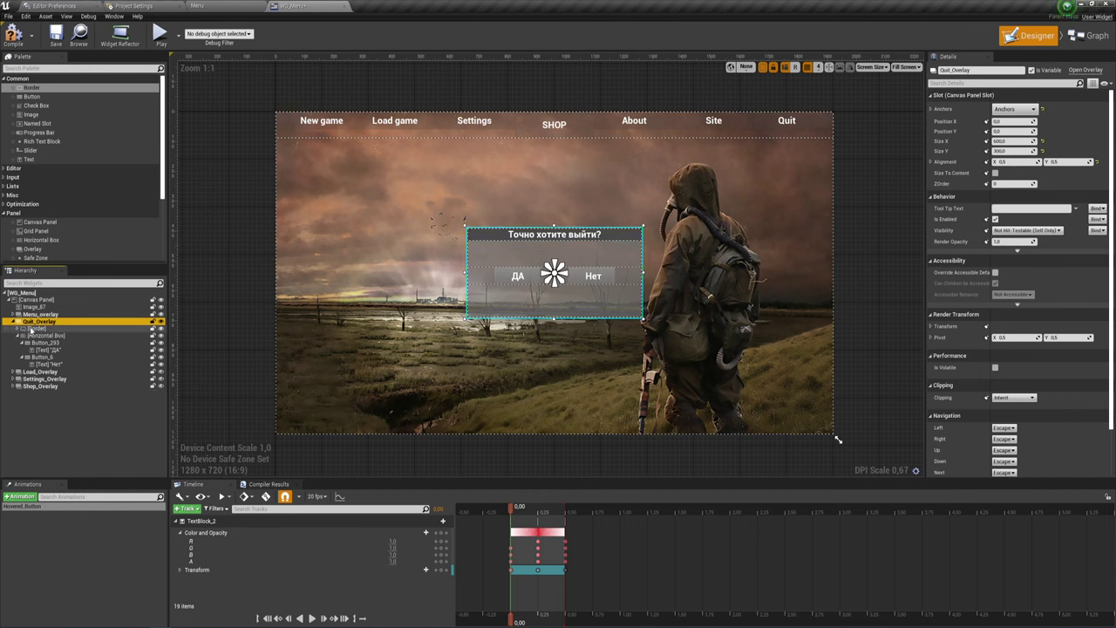
pyautogui.click(32, 329)
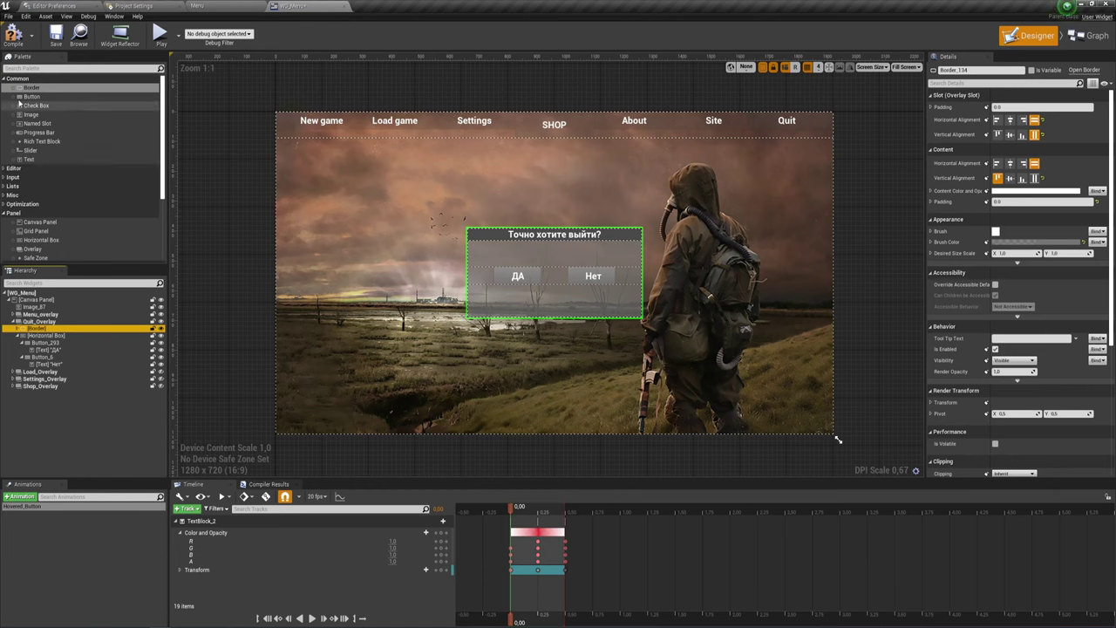
pyautogui.moveTo(31, 87)
pyautogui.mouseDown()
pyautogui.moveTo(44, 334)
pyautogui.moveTo(43, 324)
pyautogui.mouseUp()
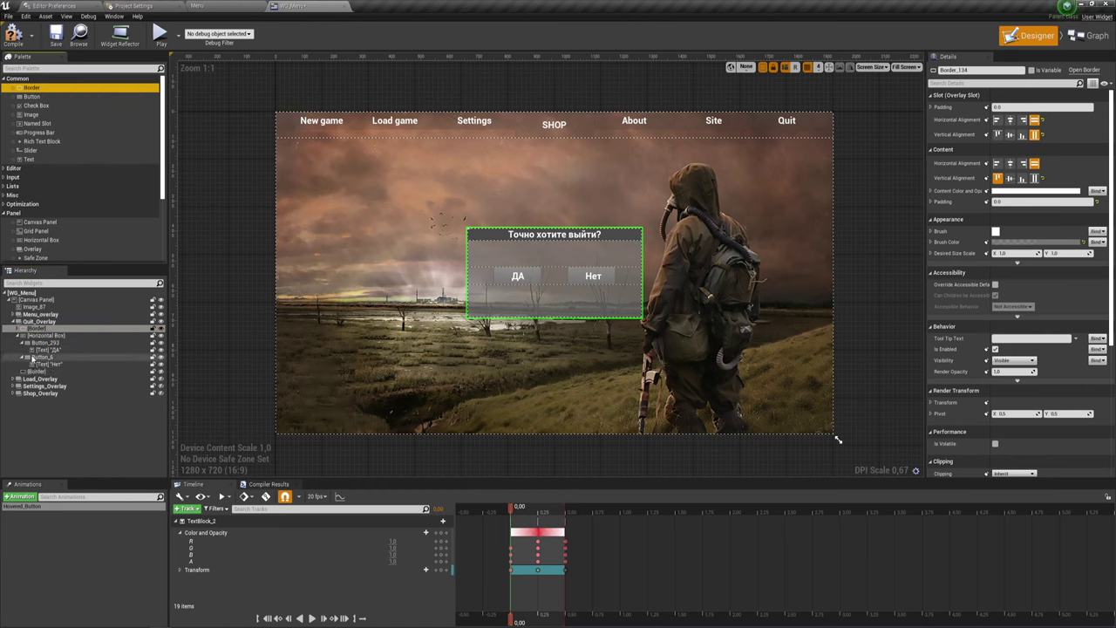
pyautogui.click(18, 329)
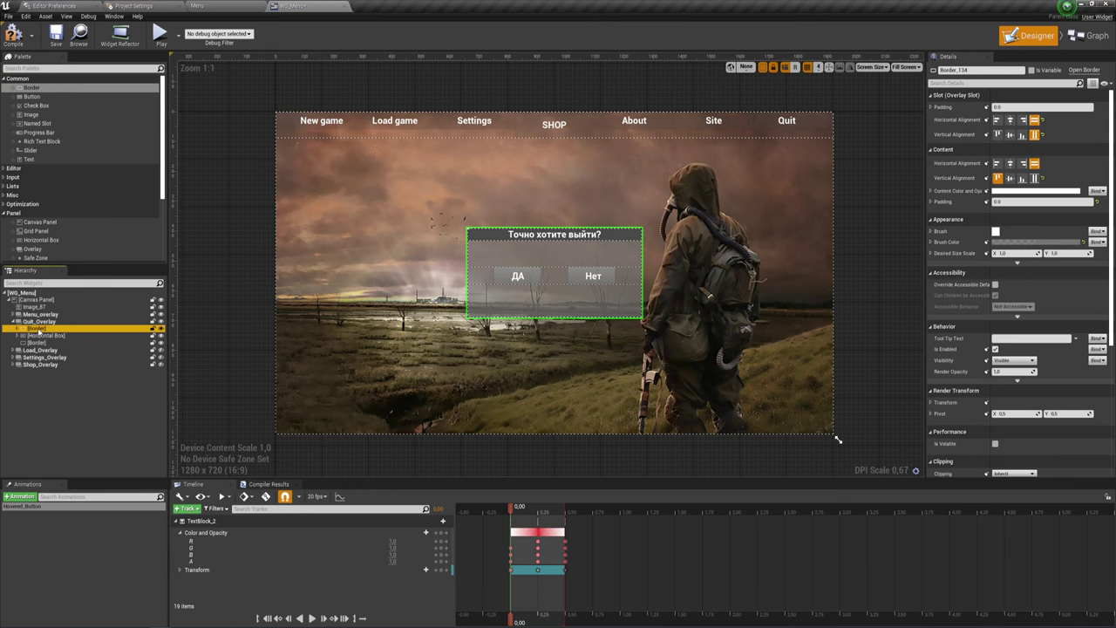
pyautogui.doubleClick(39, 330)
pyautogui.click(38, 343)
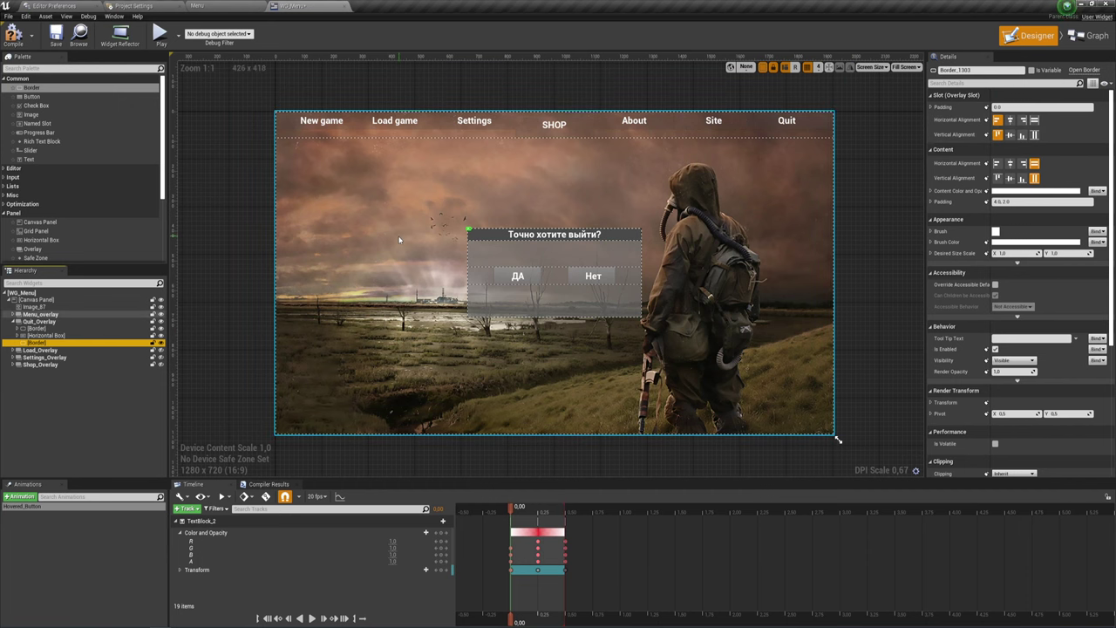
pyautogui.click(36, 321)
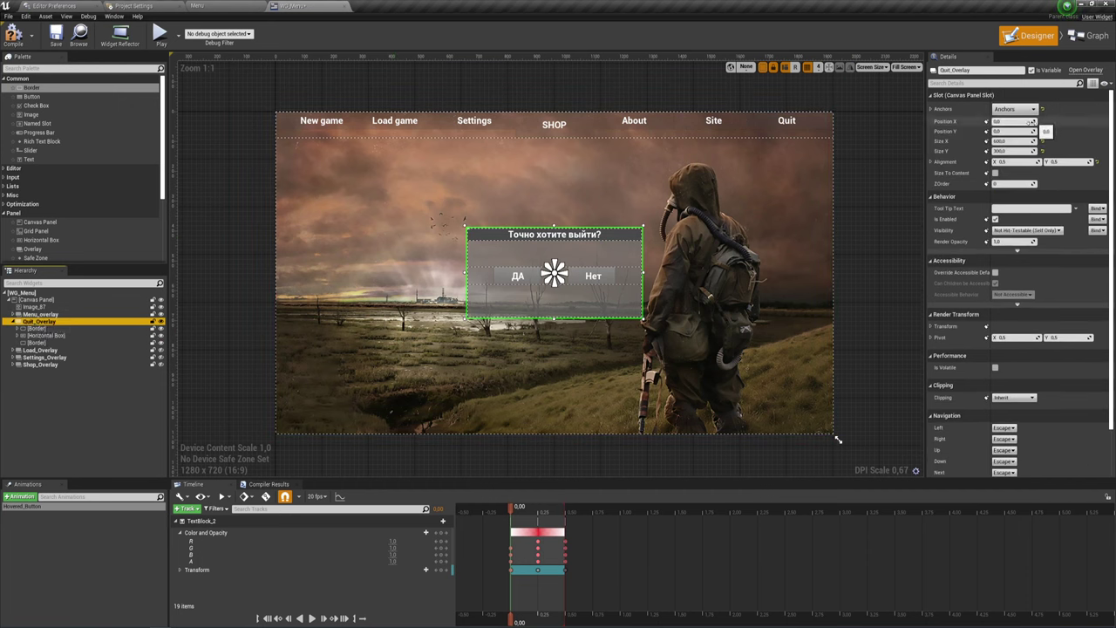
# Set Quit_Overlay's alignment to 1, 1 and its size to 0.
pyautogui.click(1003, 162)
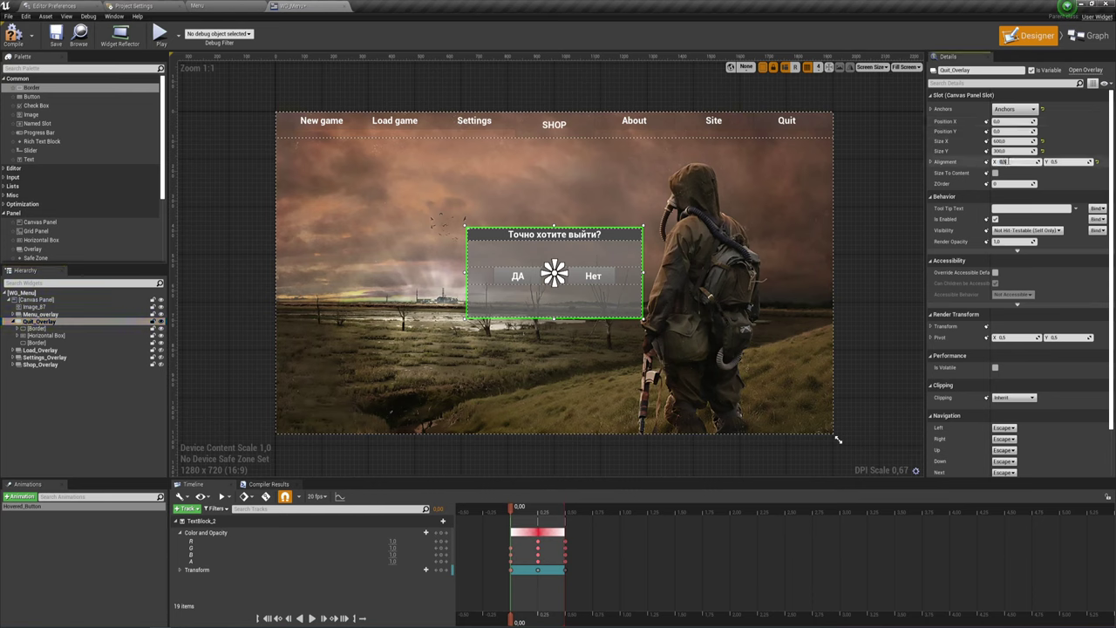
pyautogui.write('1')
pyautogui.press('Return')
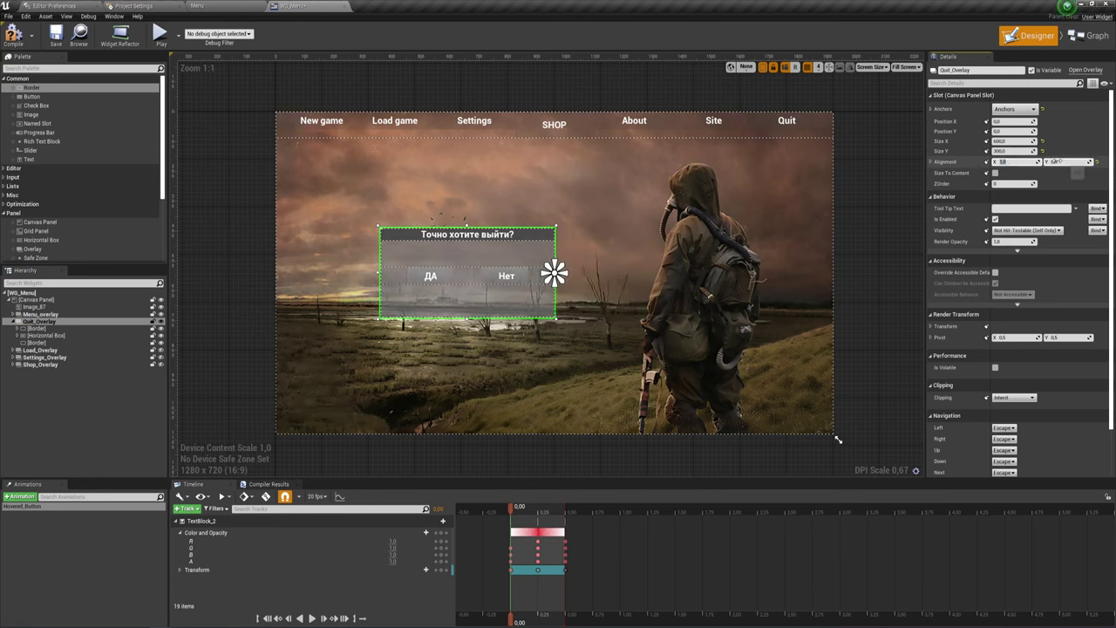
pyautogui.click(1055, 161)
pyautogui.write('1')
pyautogui.press('Return')
pyautogui.click(1014, 141)
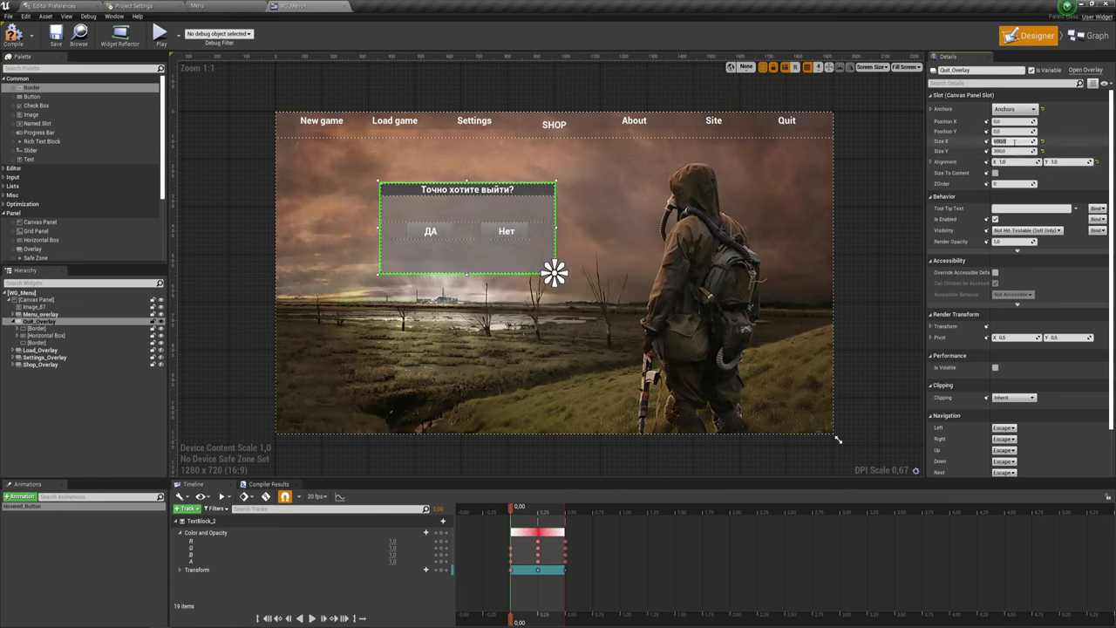
pyautogui.click(1014, 151)
pyautogui.write('0')
pyautogui.press('Return')
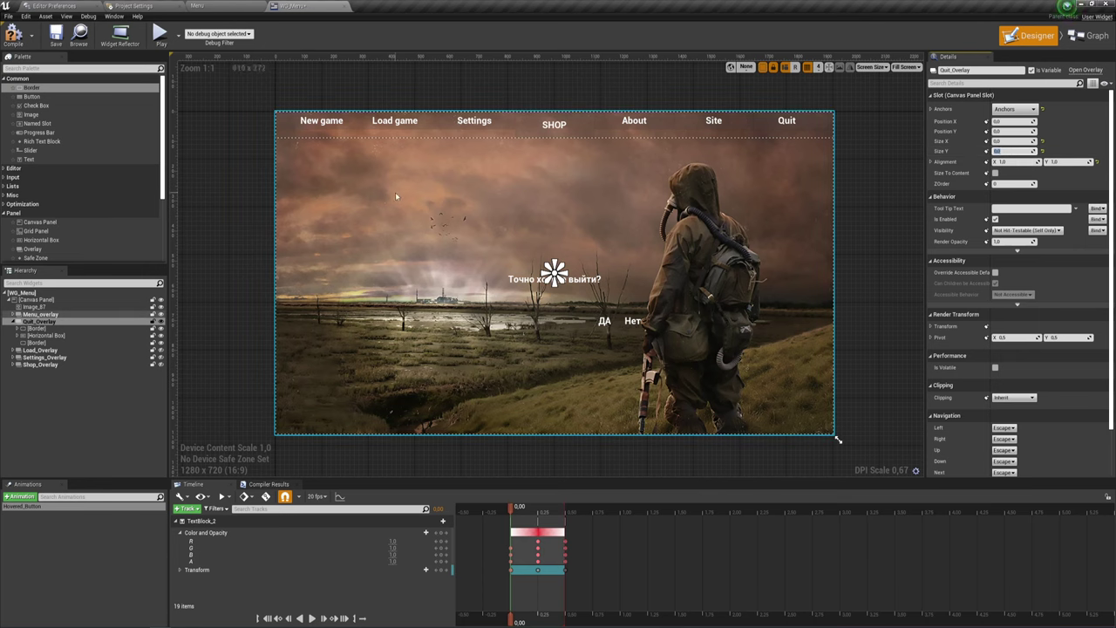
# Make the new lower Border fill both vertically and horizontally.
pyautogui.click(33, 344)
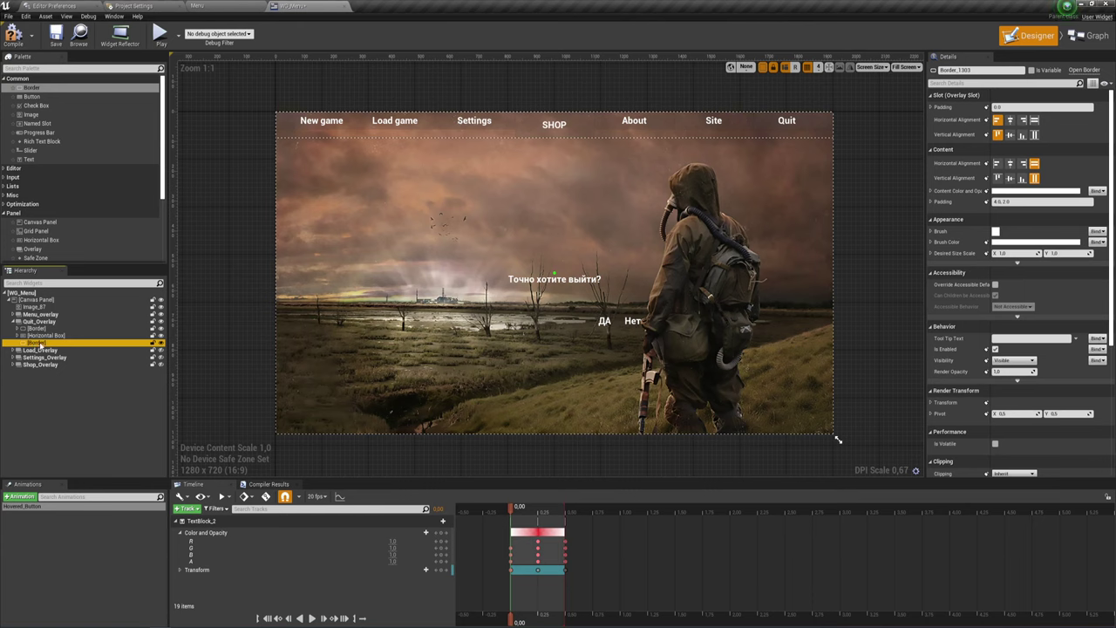
pyautogui.click(1034, 134)
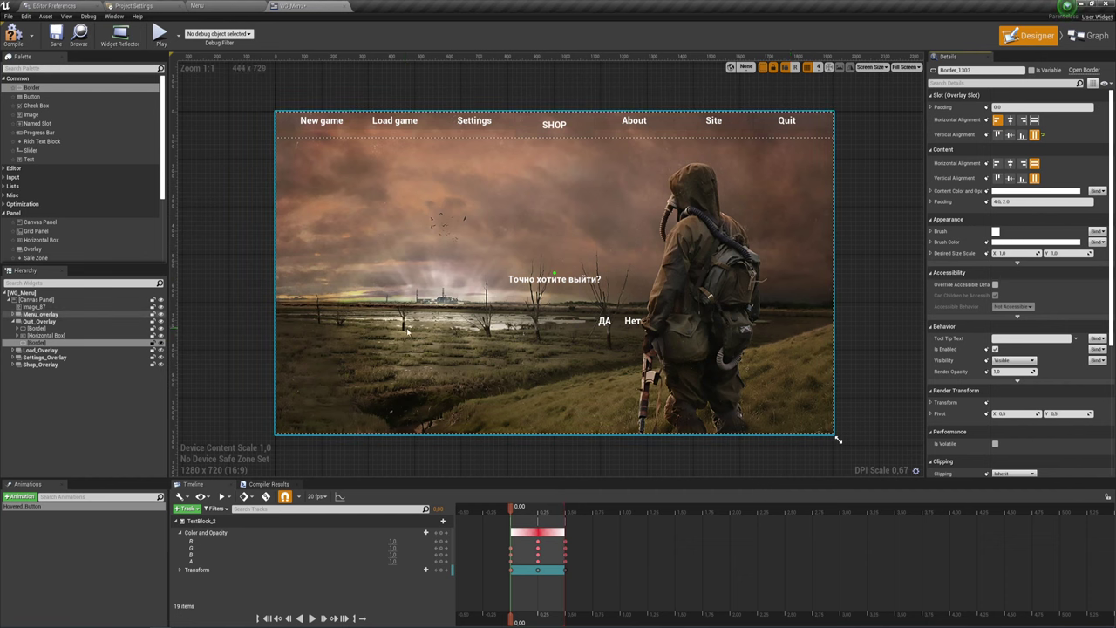
pyautogui.click(1034, 120)
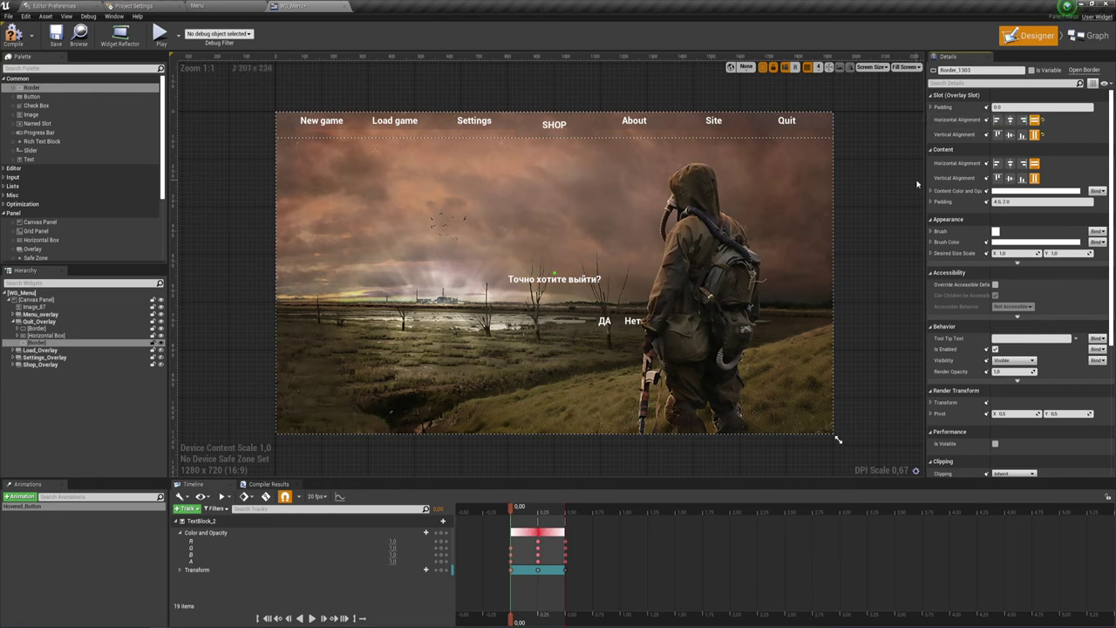
pyautogui.click(35, 343)
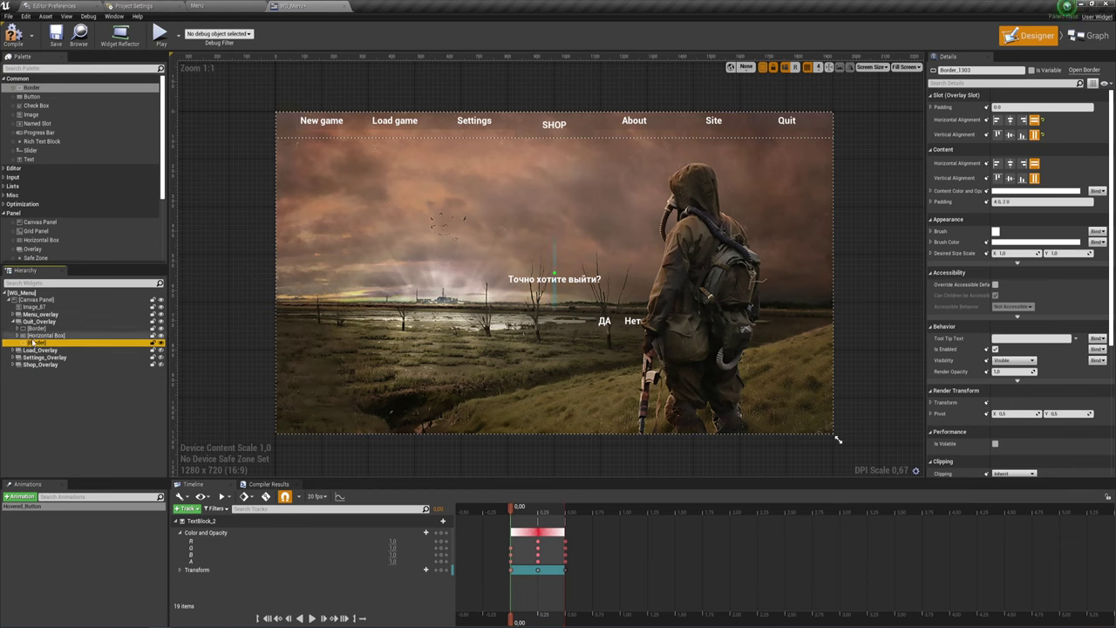
pyautogui.click(34, 343)
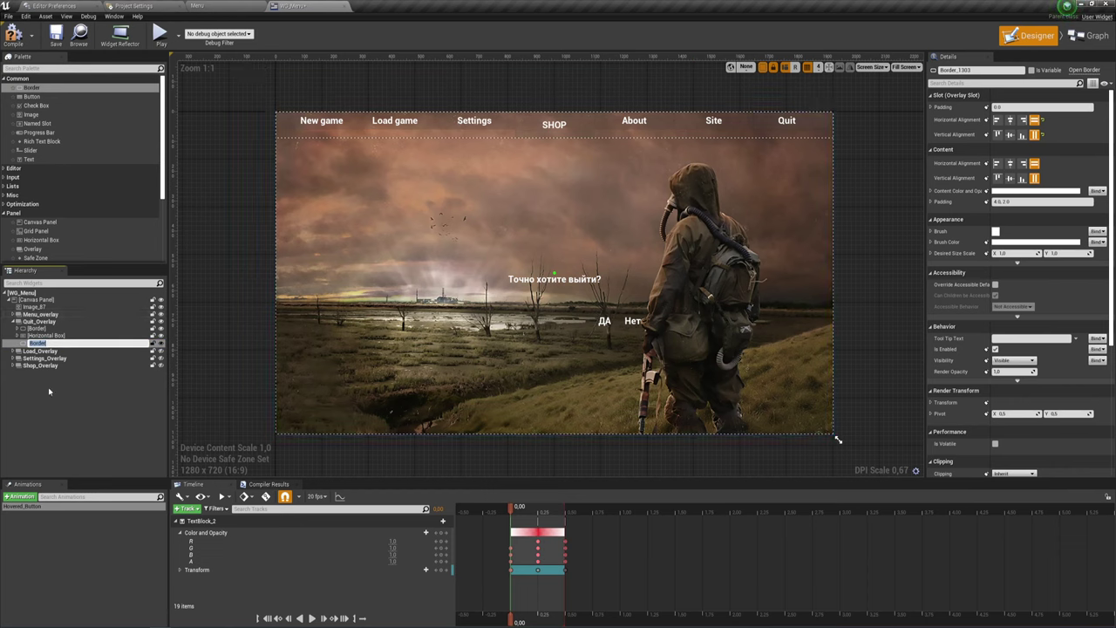
pyautogui.click(41, 328)
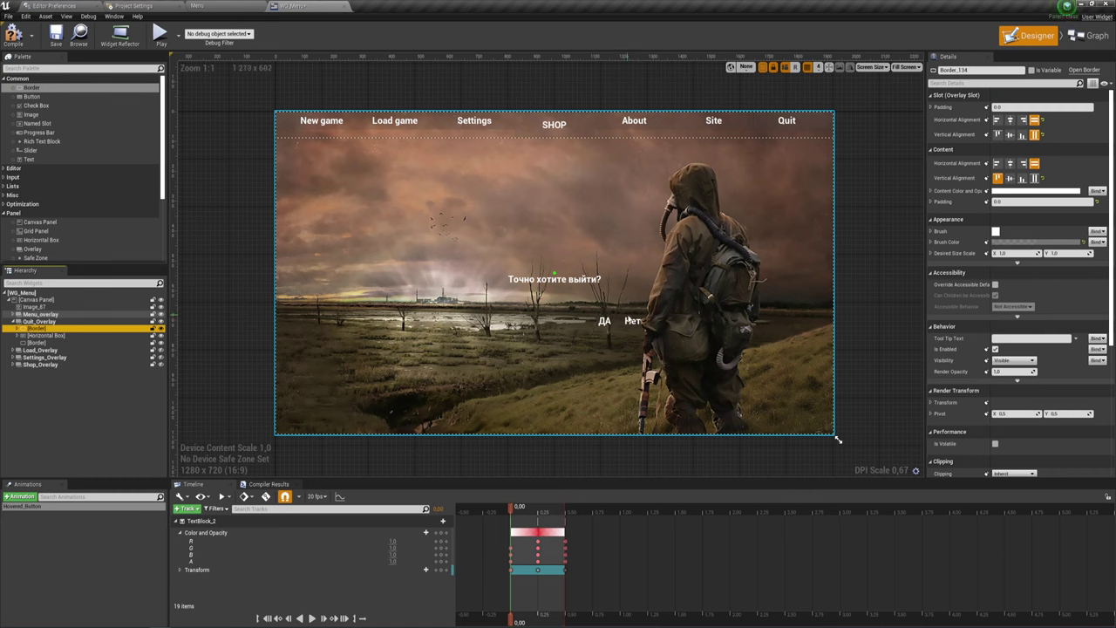
pyautogui.click(36, 342)
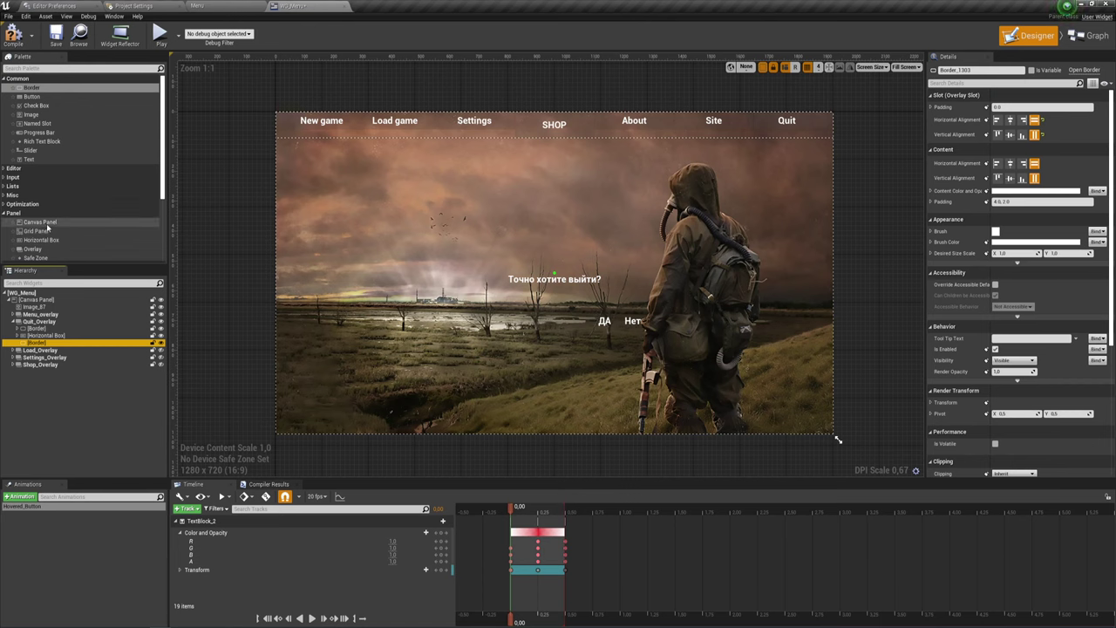
# Add a Canvas Panel into the lower Border and give Quit_Overlay full-stretch anchors.
pyautogui.moveTo(47, 225); pyautogui.dragTo(36, 349)
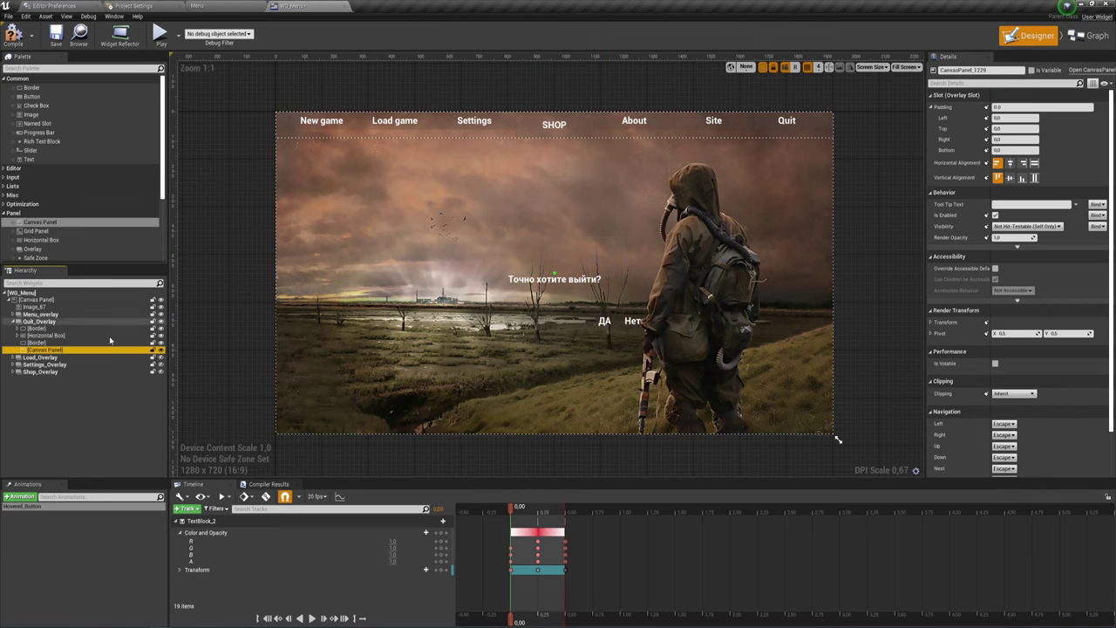
pyautogui.click(39, 322)
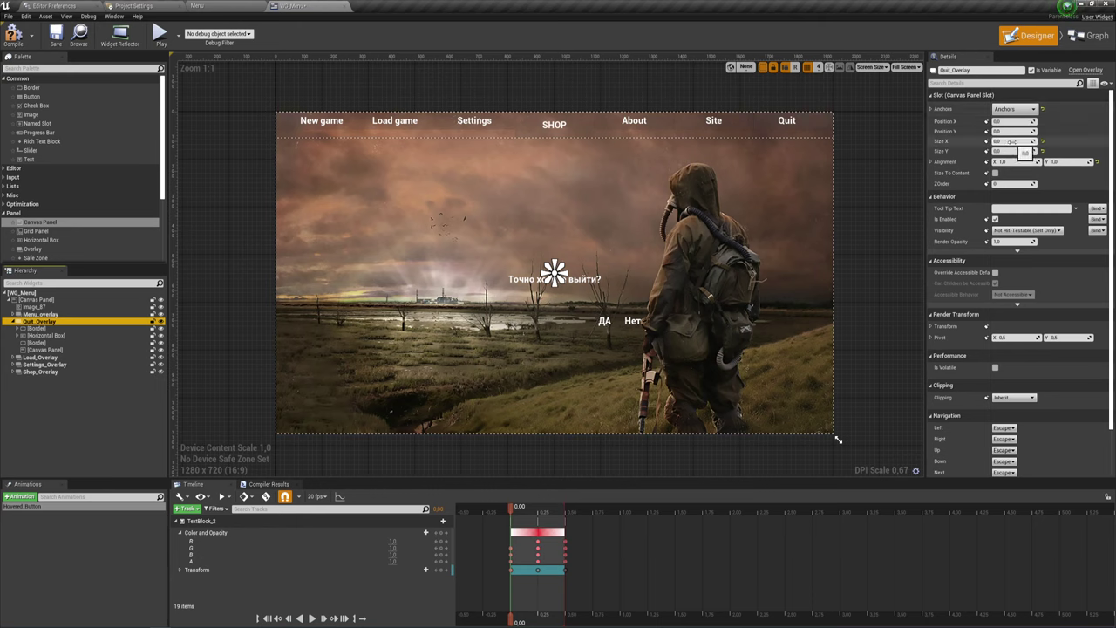
pyautogui.click(1014, 109)
pyautogui.click(1096, 228)
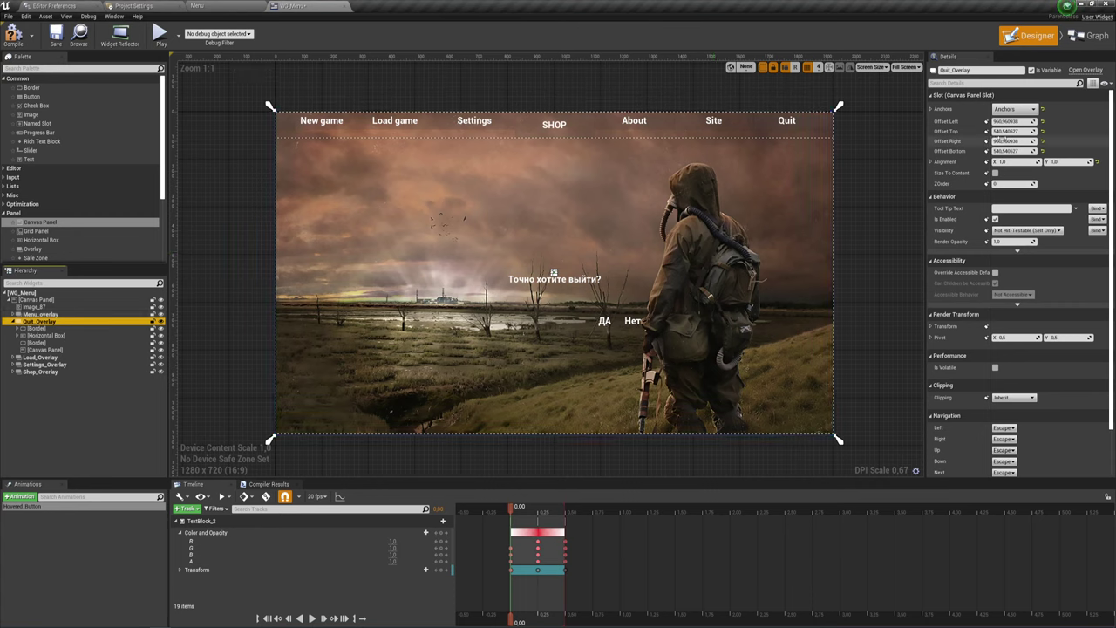
# Set all four Quit_Overlay offsets (left, top, right, bottom) to 0.
pyautogui.click(1012, 122)
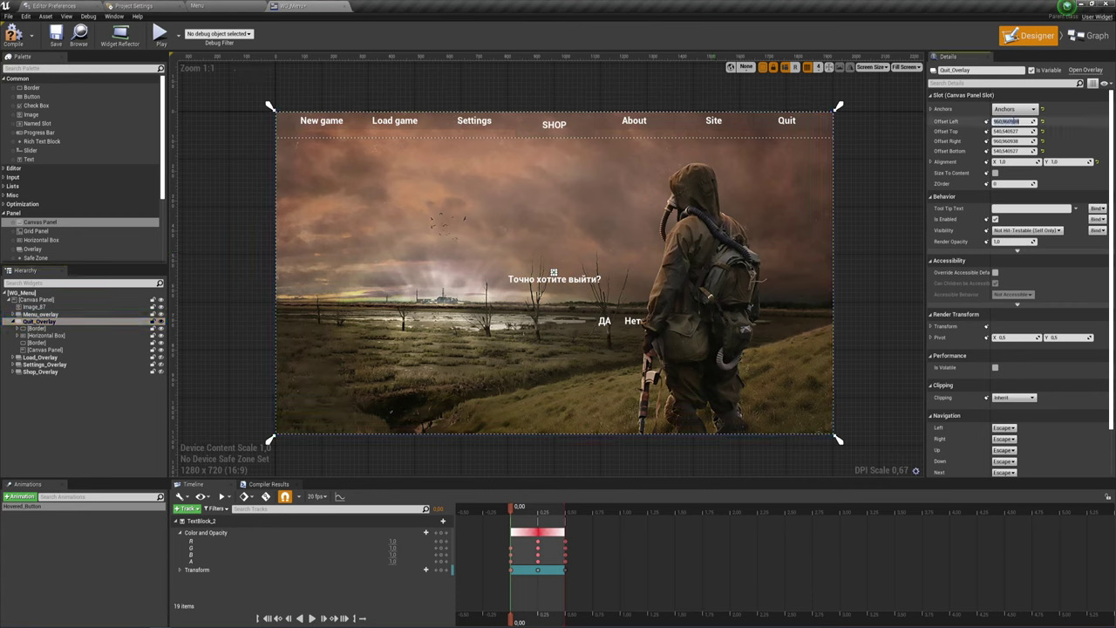
pyautogui.write('0')
pyautogui.press('Tab')
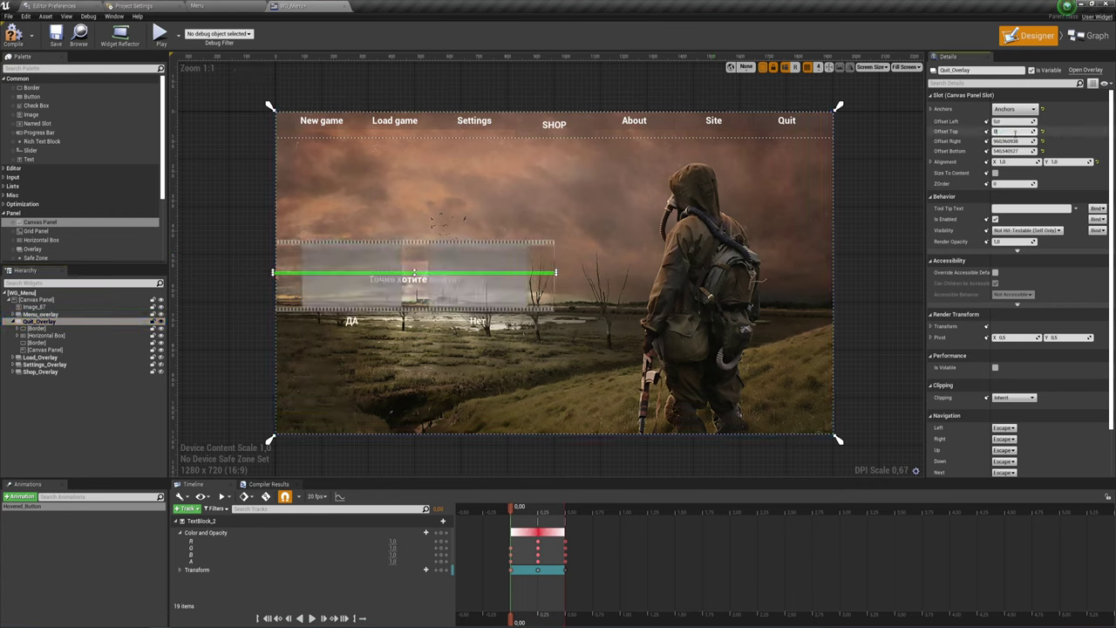
pyautogui.write('0')
pyautogui.press('Tab')
pyautogui.write('0')
pyautogui.press('Tab')
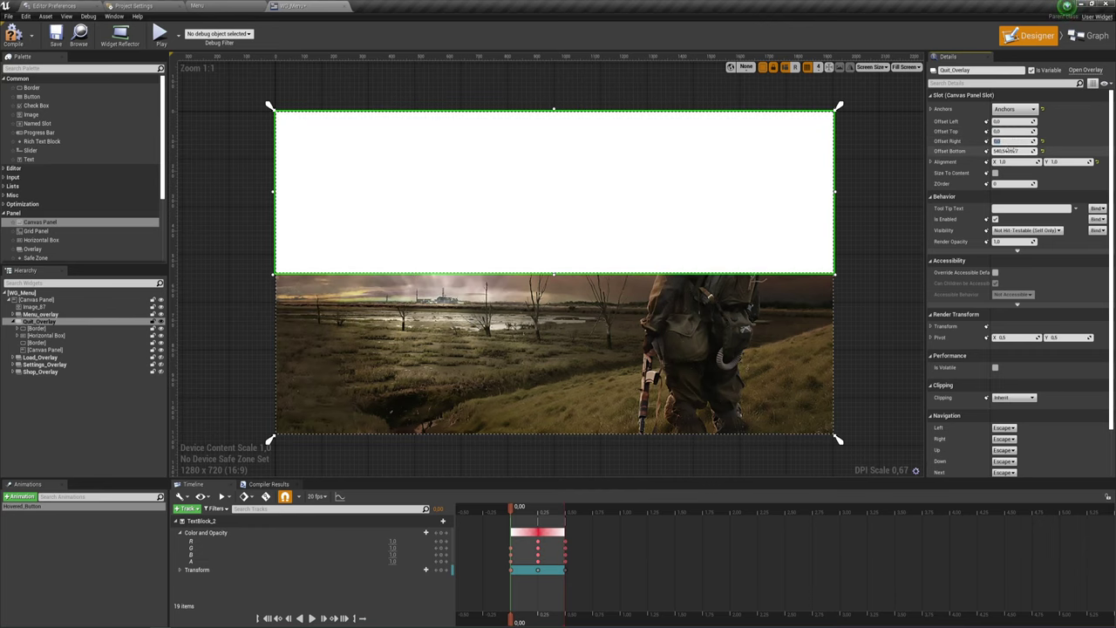
pyautogui.write('0')
pyautogui.press('Return')
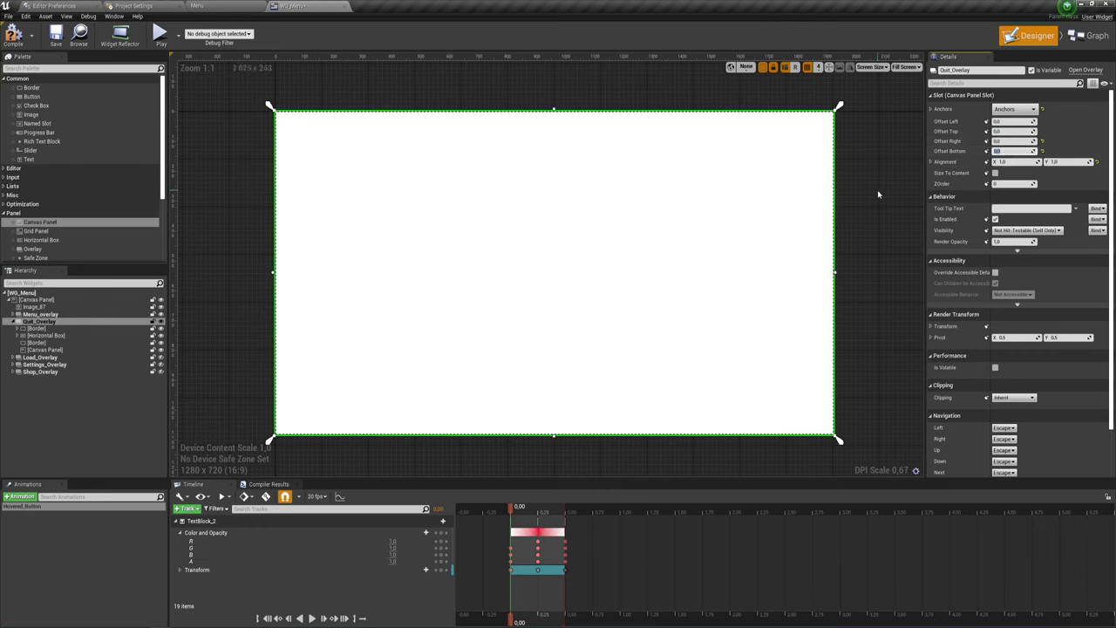
pyautogui.click(46, 321)
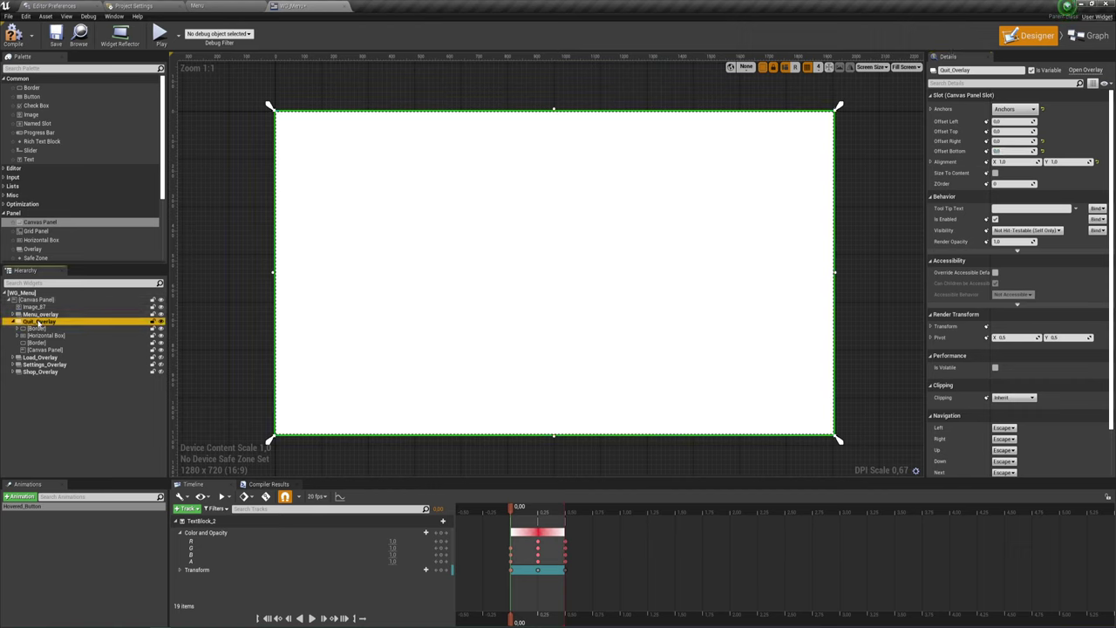
pyautogui.click(37, 327)
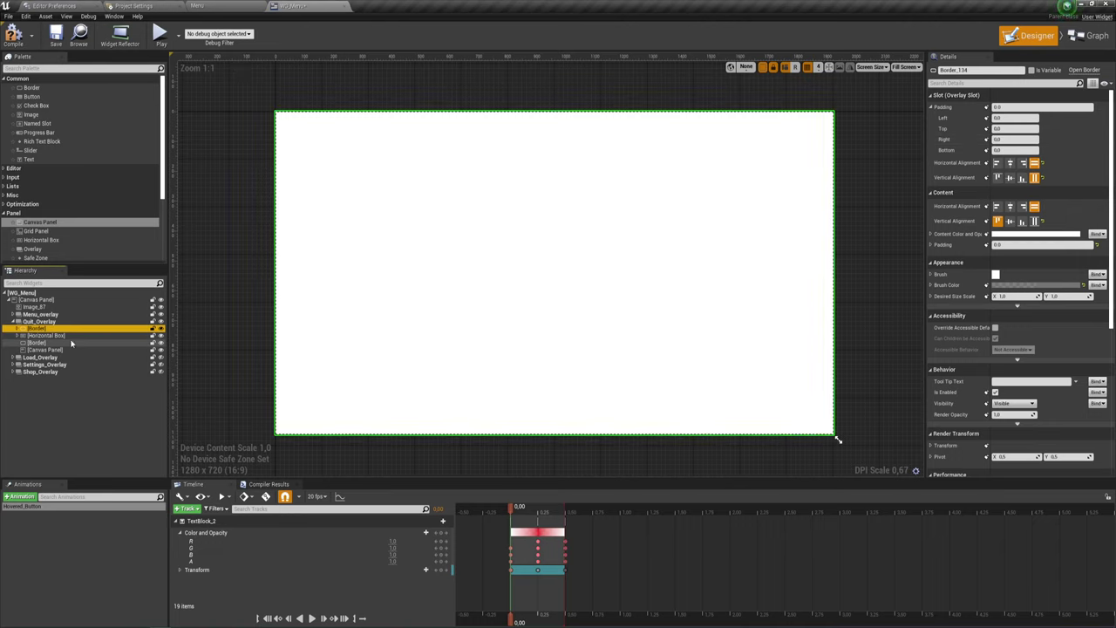
pyautogui.doubleClick(38, 329)
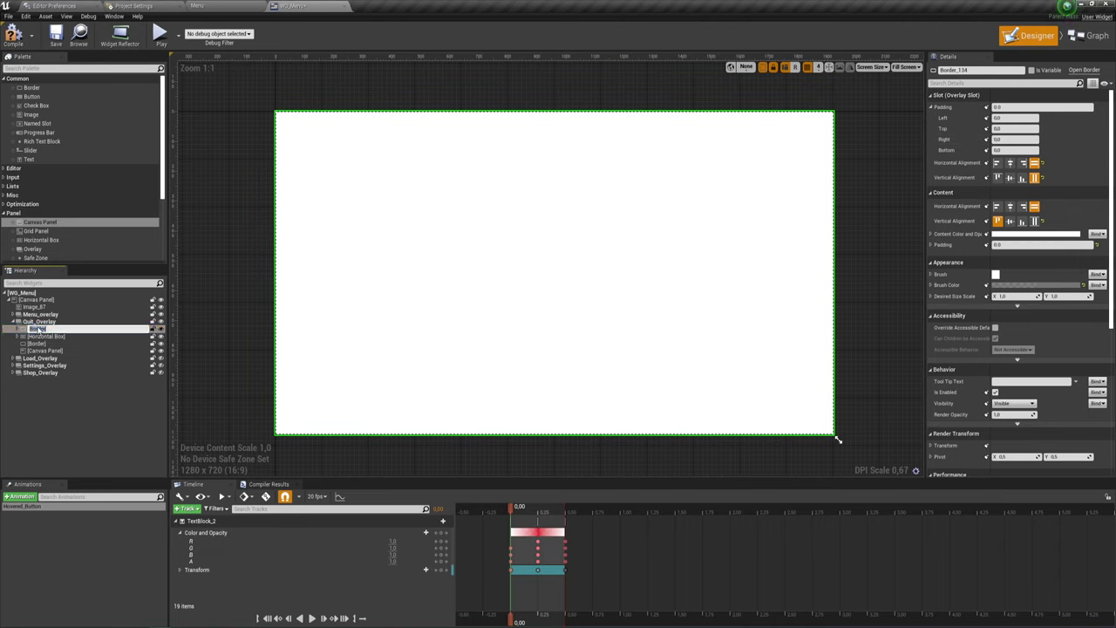
pyautogui.scroll(-1, 1009, 336)
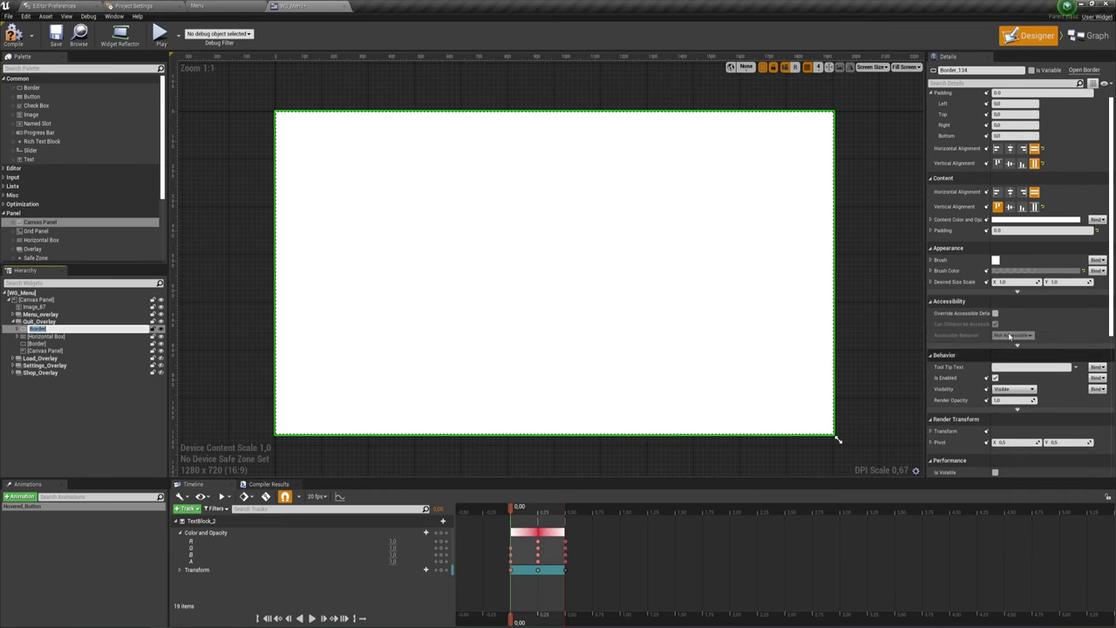
pyautogui.click(1008, 220)
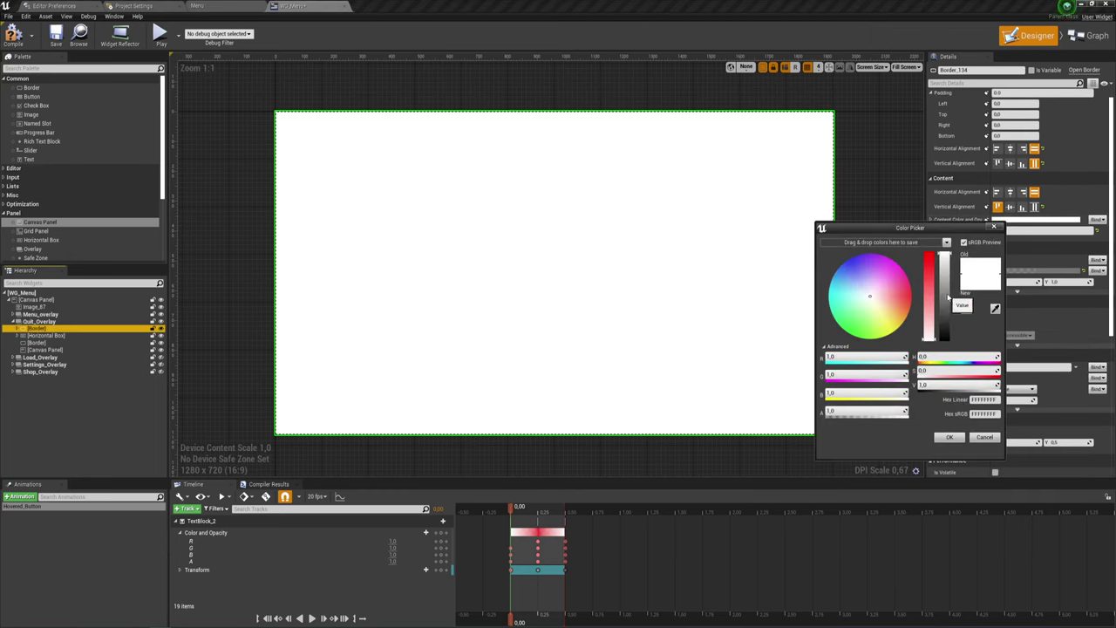
pyautogui.moveTo(949, 298); pyautogui.dragTo(947, 343)
pyautogui.click(983, 437)
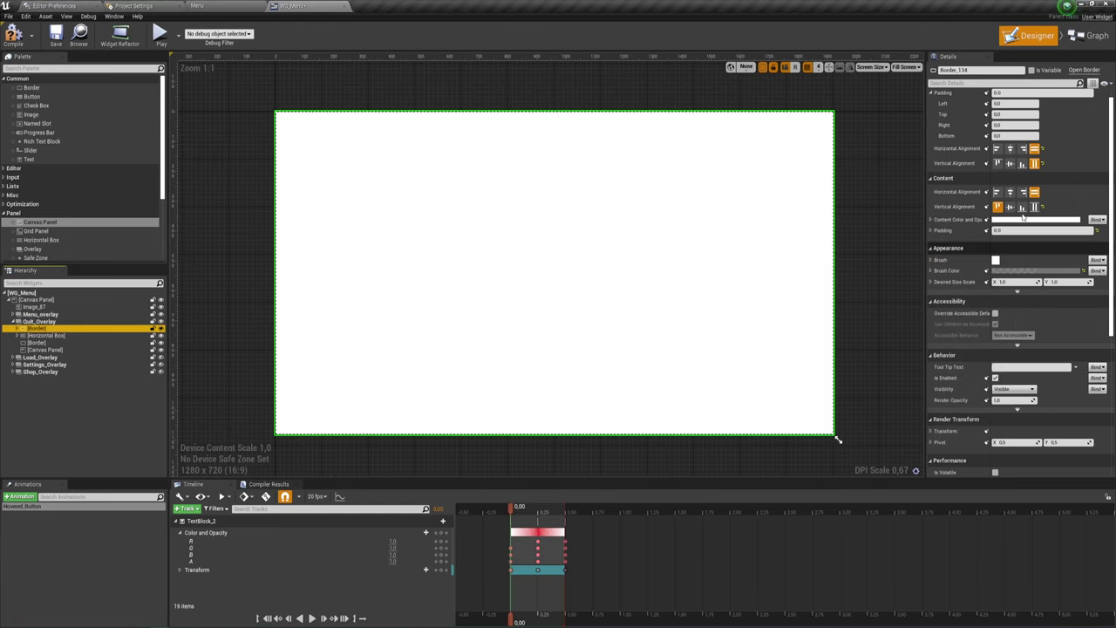
pyautogui.click(26, 342)
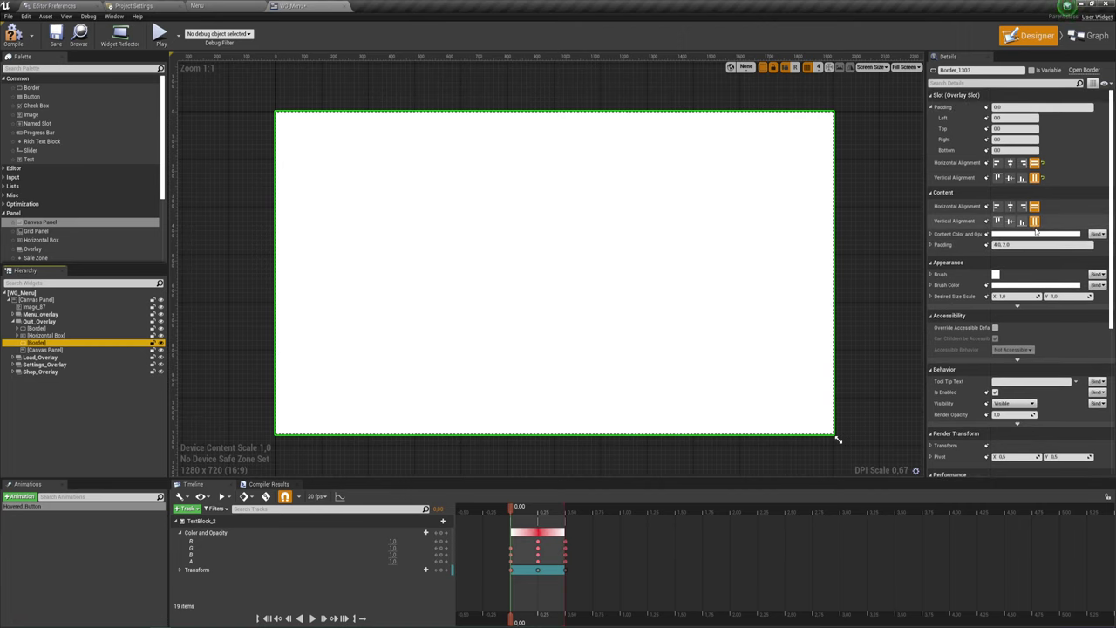
# Set the lower Border's brush colour to near-white with alpha 0.
pyautogui.click(1027, 235)
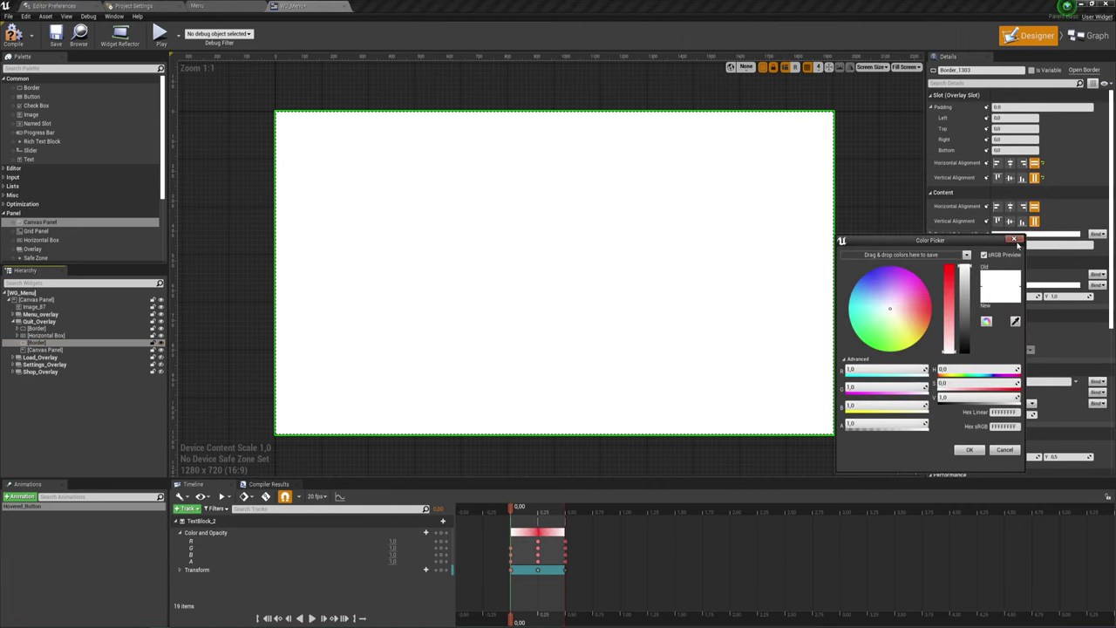
pyautogui.click(1014, 240)
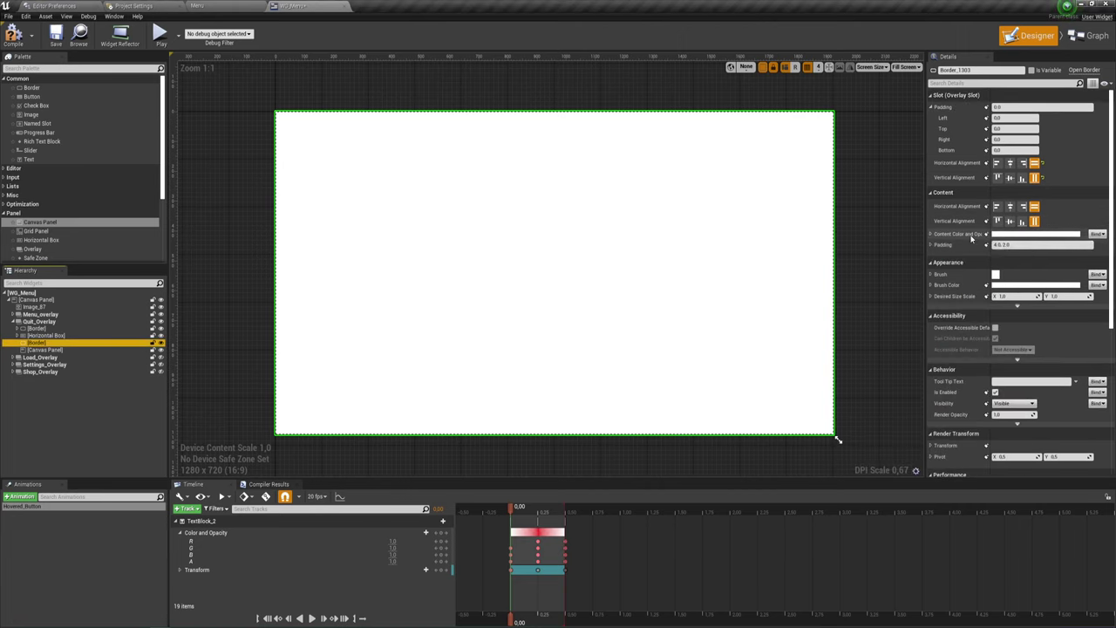
pyautogui.click(1046, 285)
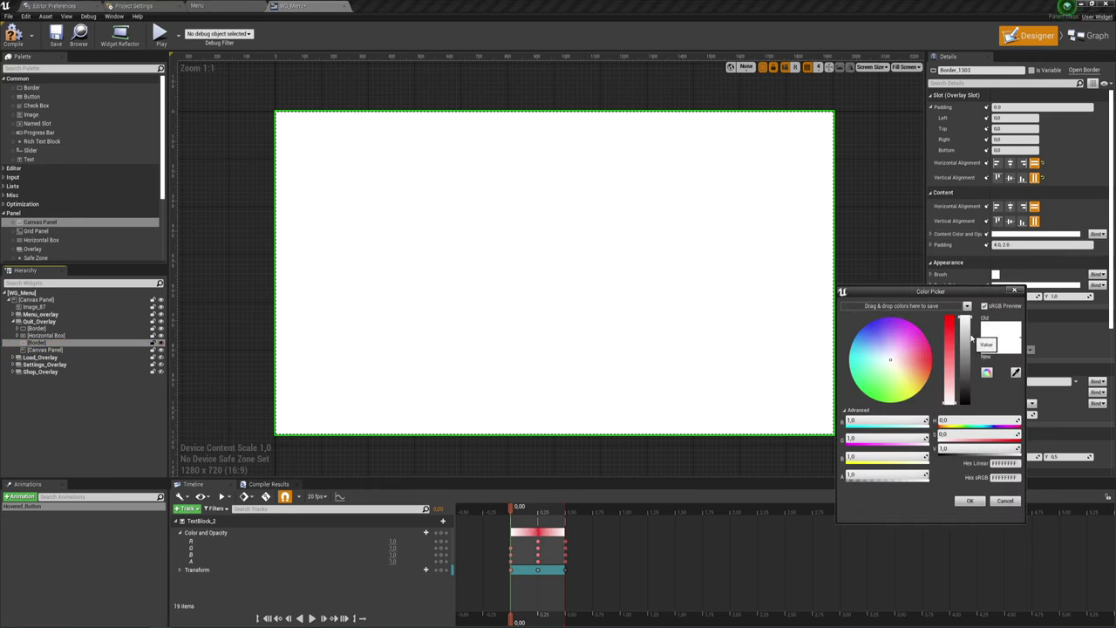
pyautogui.moveTo(965, 339); pyautogui.dragTo(965, 371)
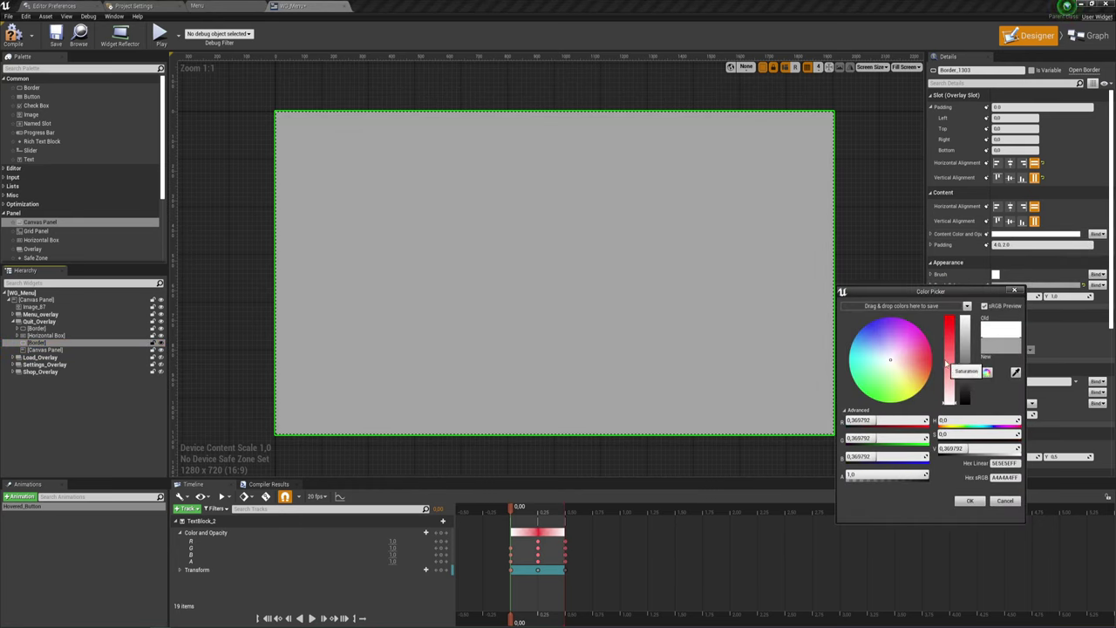
pyautogui.click(885, 473)
pyautogui.write('0')
pyautogui.press('Return')
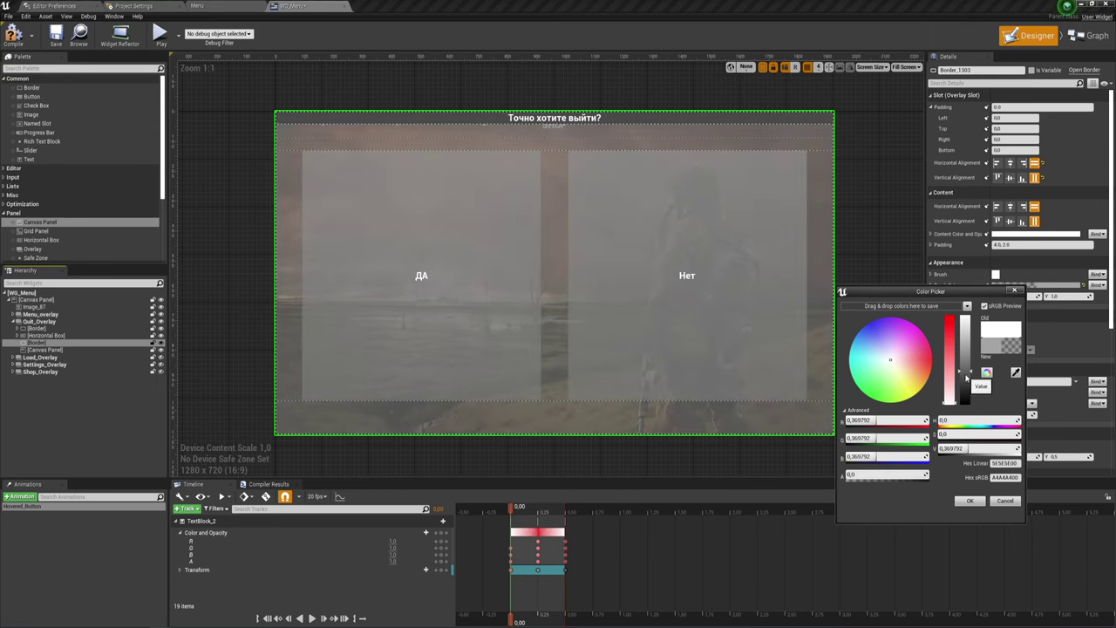
pyautogui.moveTo(966, 375); pyautogui.dragTo(966, 322)
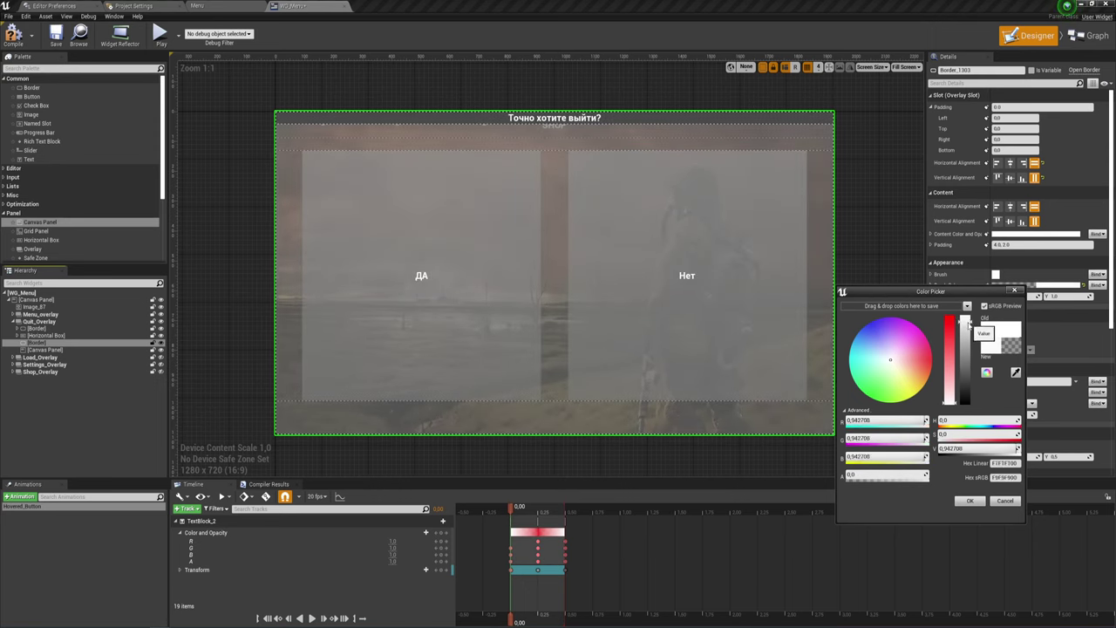
pyautogui.moveTo(966, 323); pyautogui.dragTo(966, 320)
pyautogui.click(968, 501)
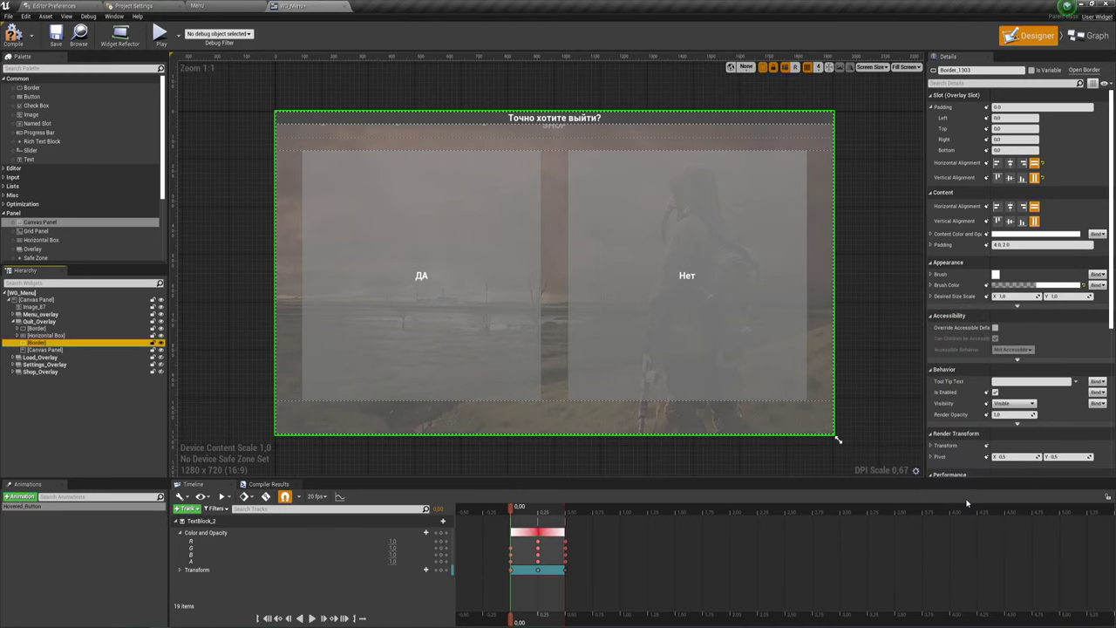
# Move the Canvas Panel to the top of Quit_Overlay, set it to fill, and centre the upper border's content.
pyautogui.click(36, 350)
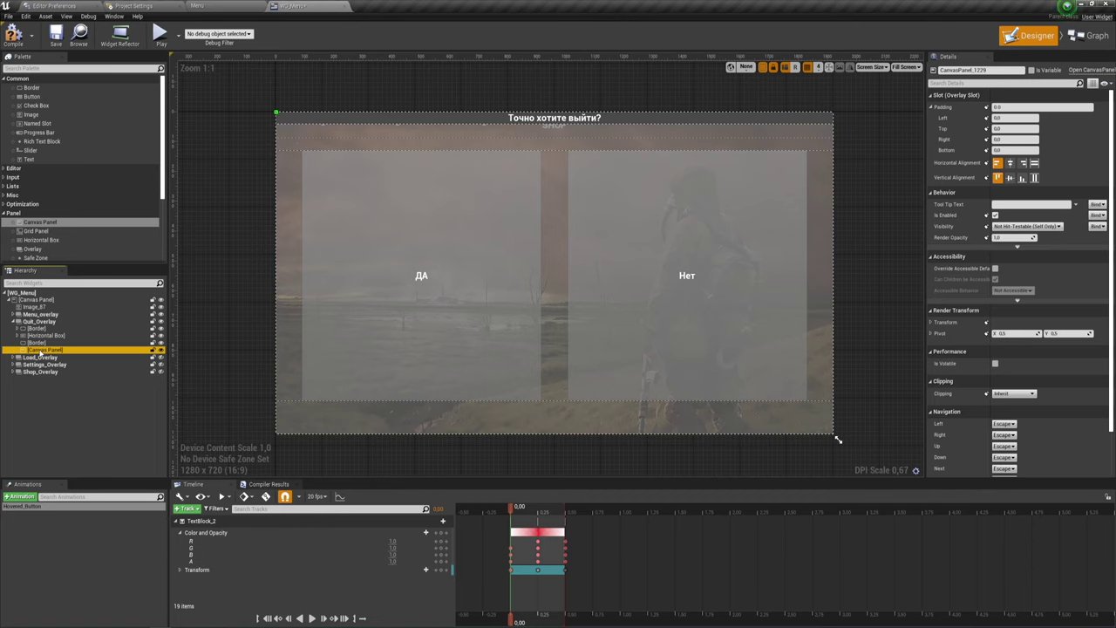
pyautogui.moveTo(39, 352); pyautogui.dragTo(41, 328)
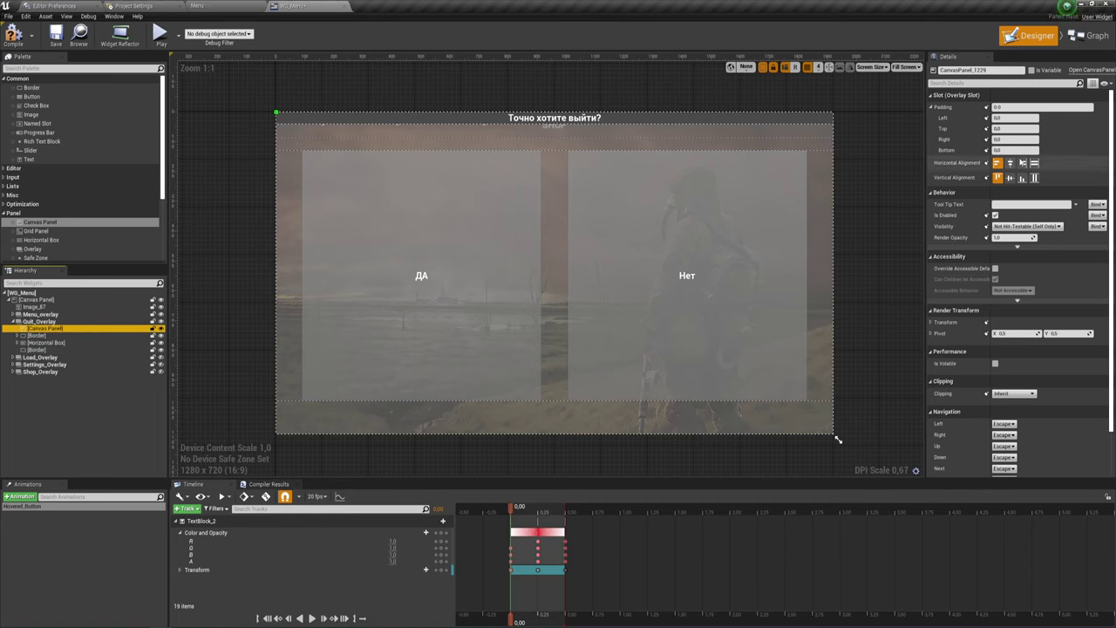
pyautogui.click(1034, 162)
pyautogui.click(1034, 178)
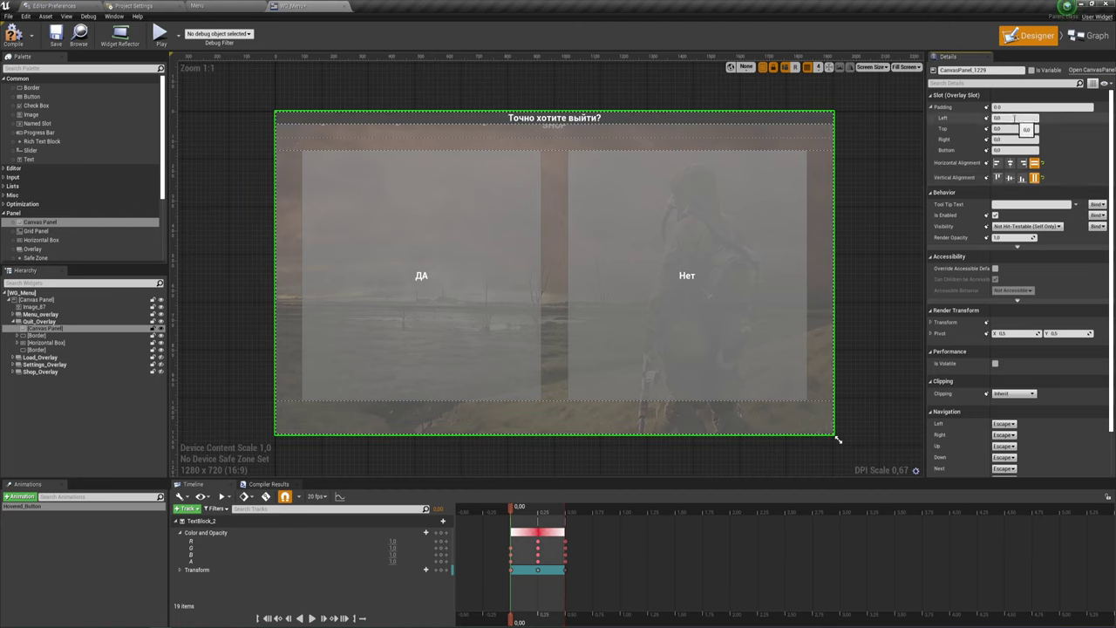
pyautogui.click(37, 335)
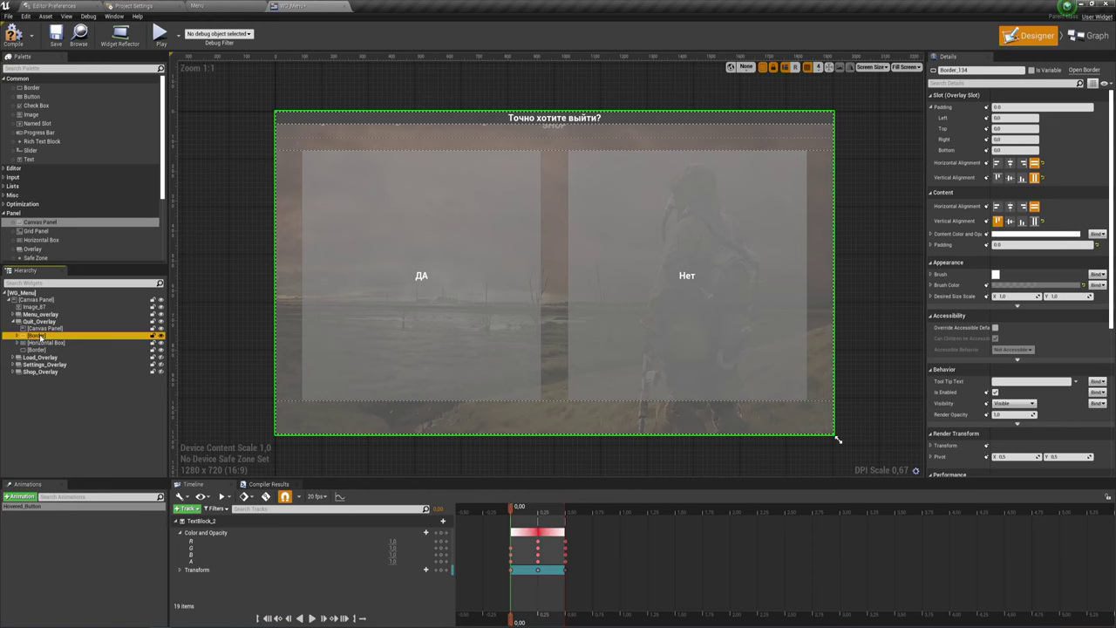
pyautogui.click(1010, 207)
pyautogui.click(1009, 221)
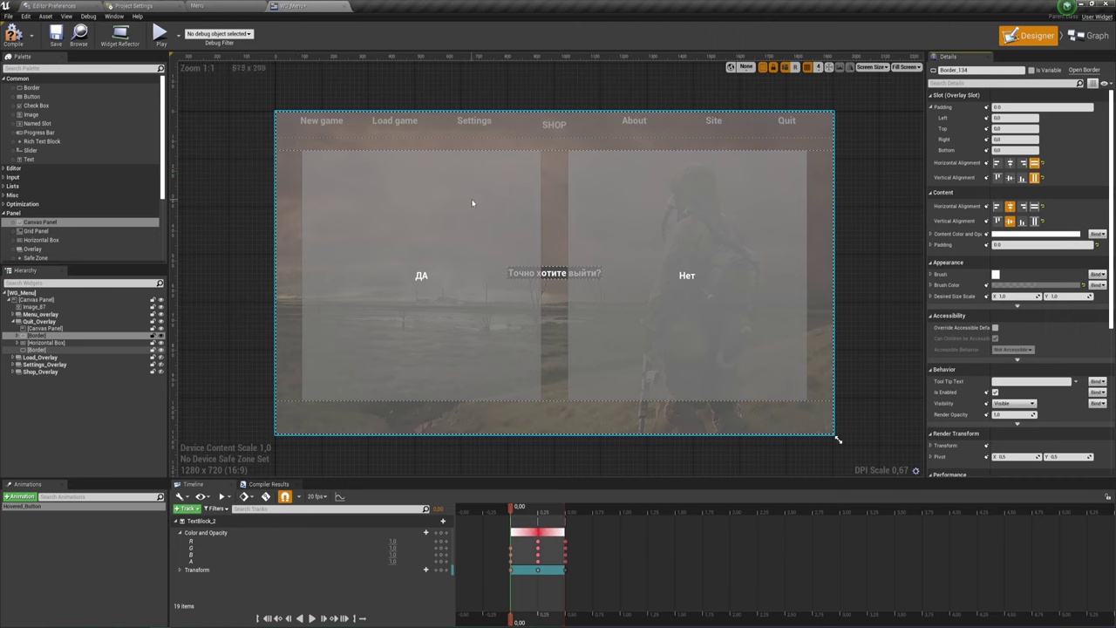
# Centre the Canvas Panel in the overlay and reset its padding values to 0.
pyautogui.click(38, 328)
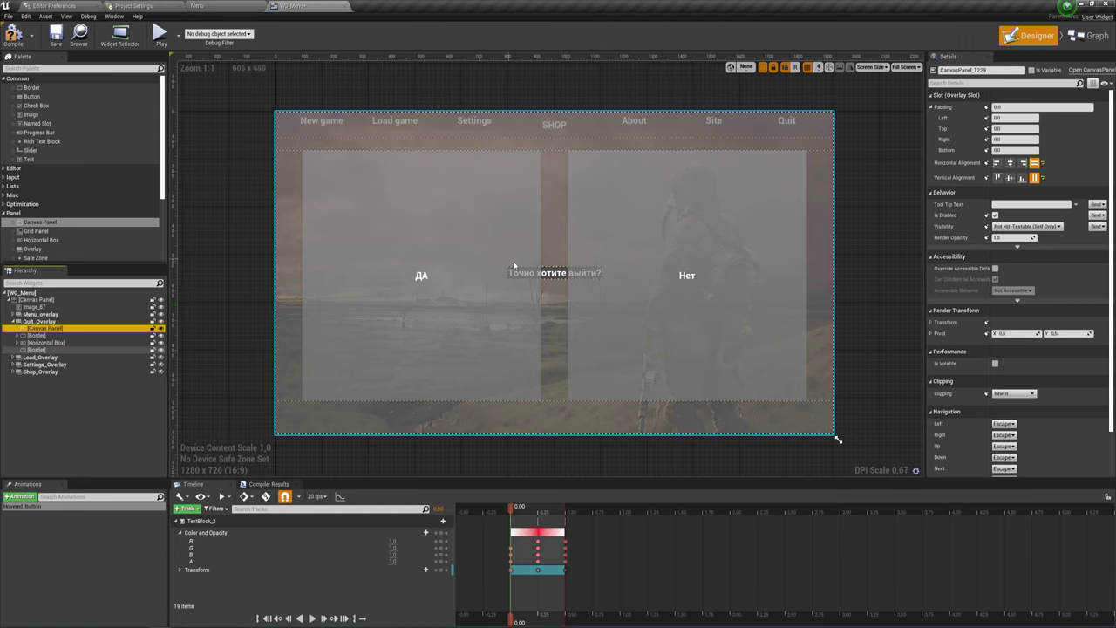
pyautogui.click(1011, 164)
pyautogui.click(1011, 177)
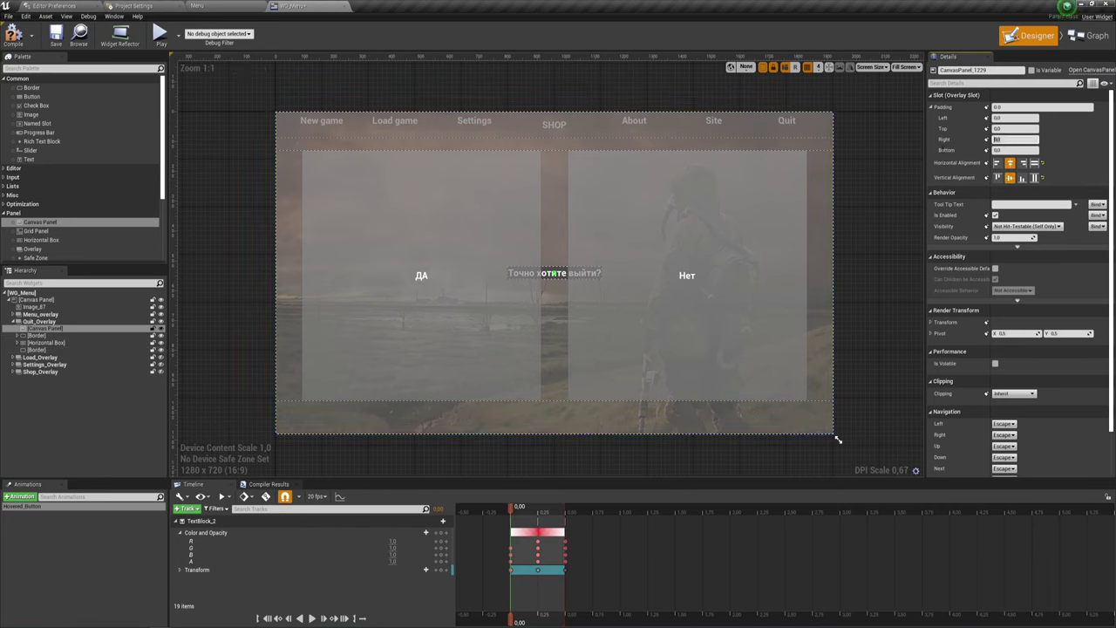
pyautogui.write('0')
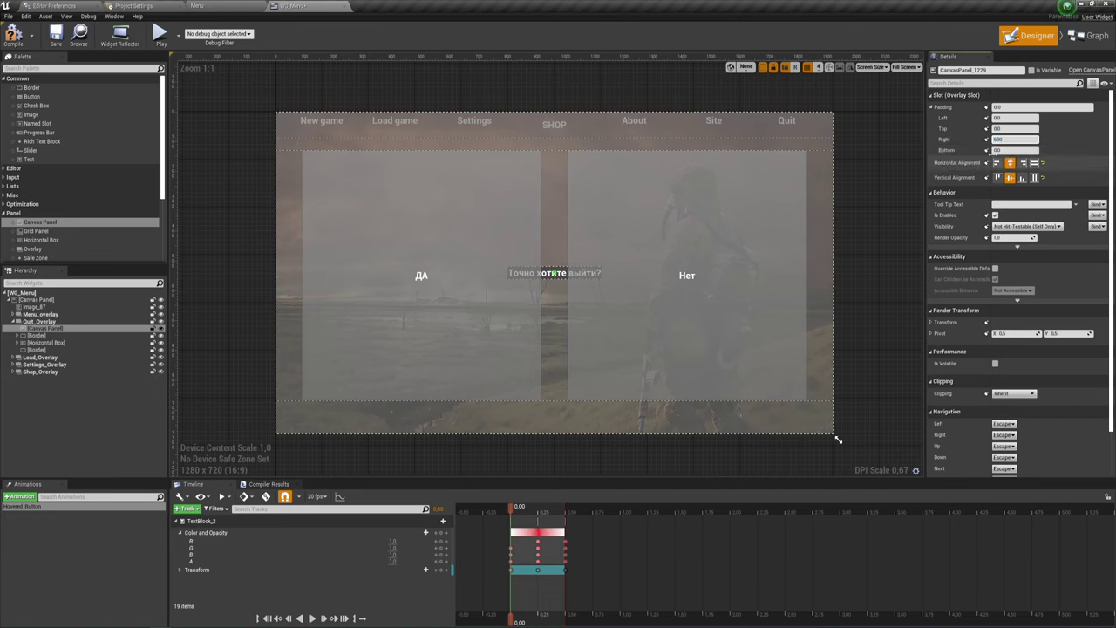
pyautogui.press('Tab')
pyautogui.write('300')
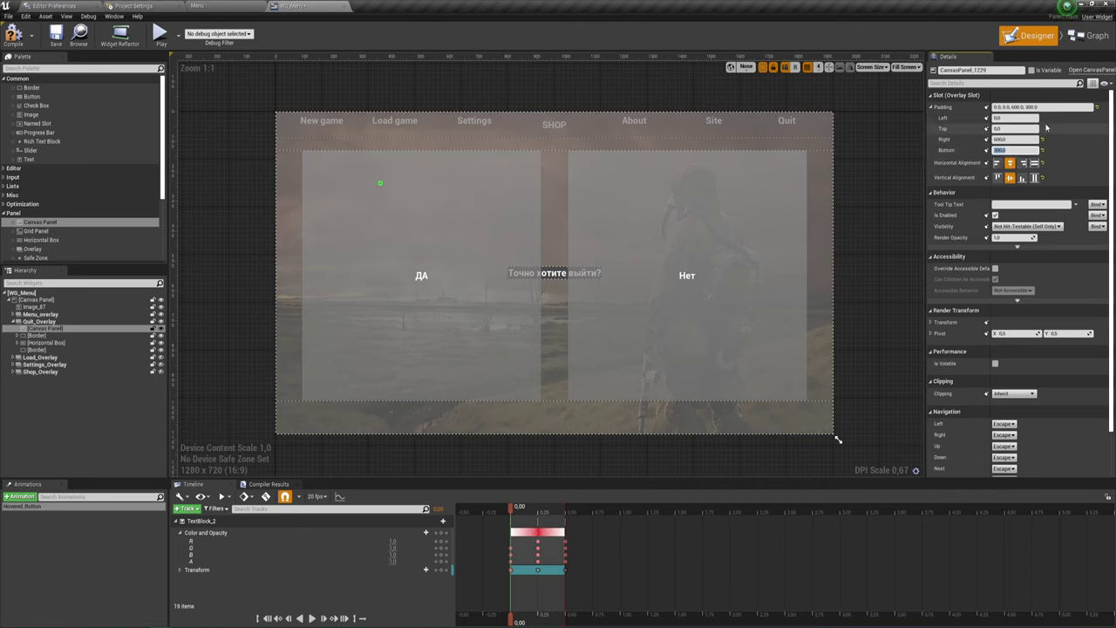
pyautogui.click(1017, 118)
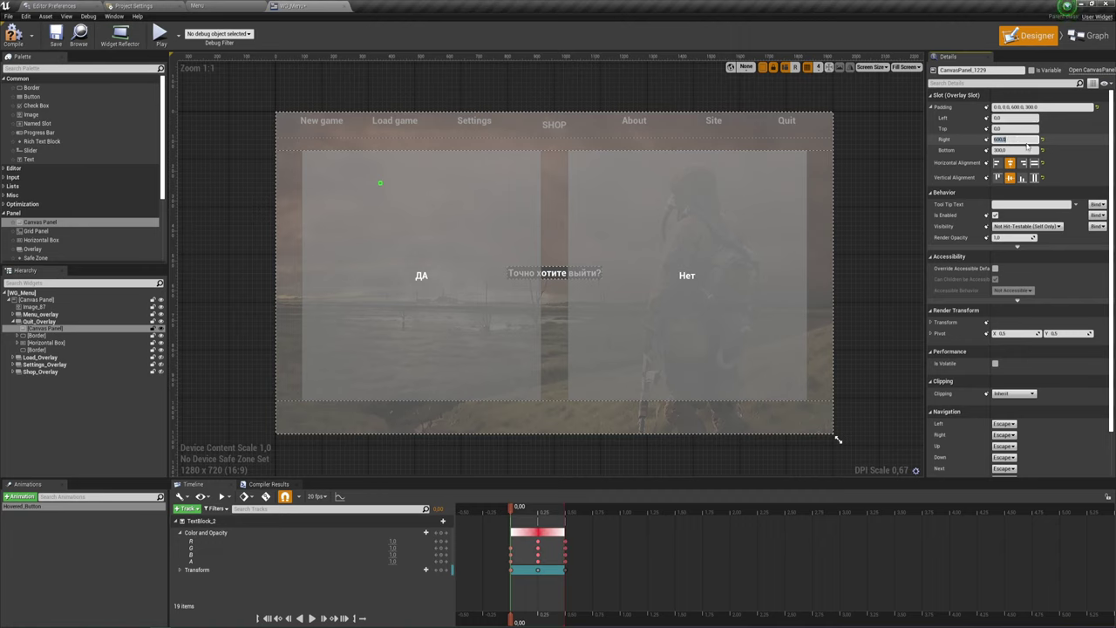
pyautogui.write('0')
pyautogui.click(1014, 149)
pyautogui.write('0')
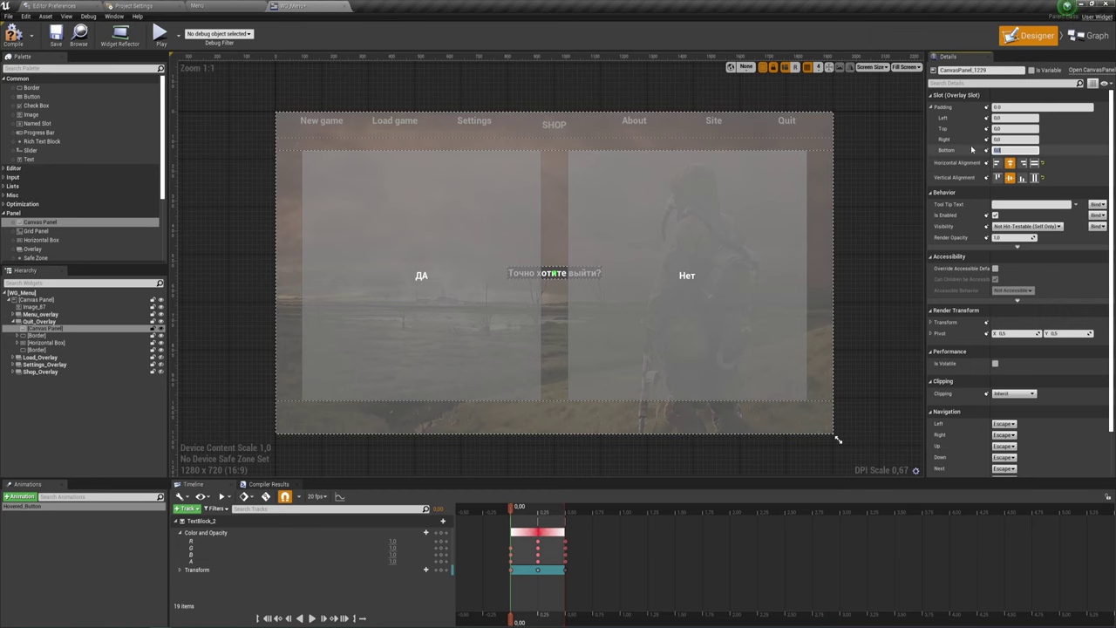
pyautogui.click(1016, 117)
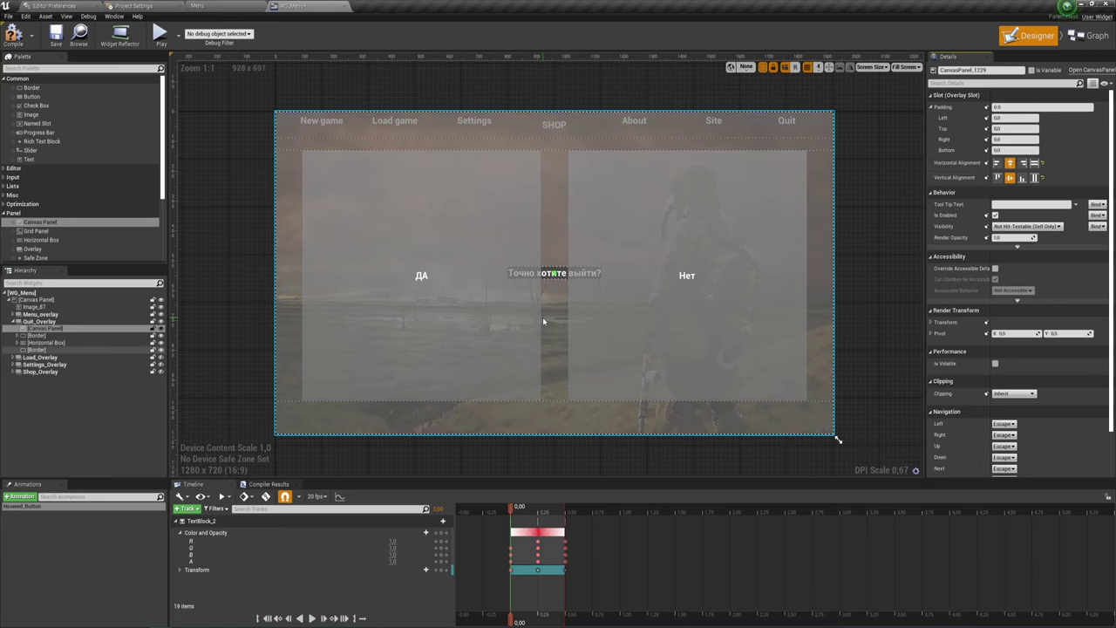
# Undo the padding, anchor, move and position edits to restore the centred 500 × 300 box.
pyautogui.hotkey('ctrl', 'z')
pyautogui.hotkey('ctrl', 'z')
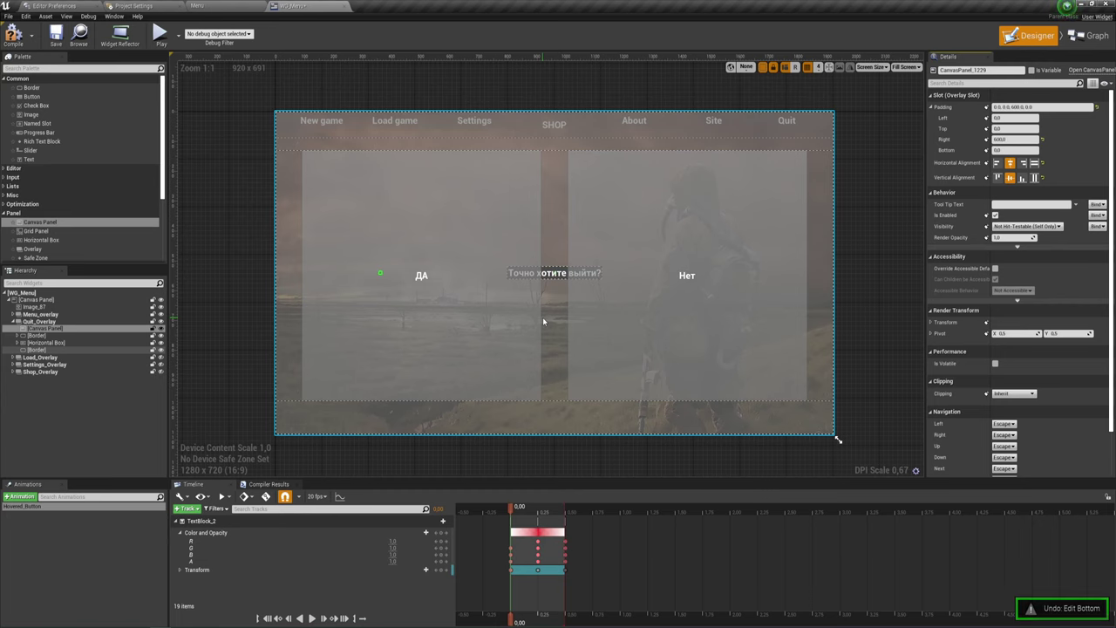
pyautogui.hotkey('ctrl', 'z')
pyautogui.hotkey('ctrl', 'z')
pyautogui.hotkey('ctrl', 'z')
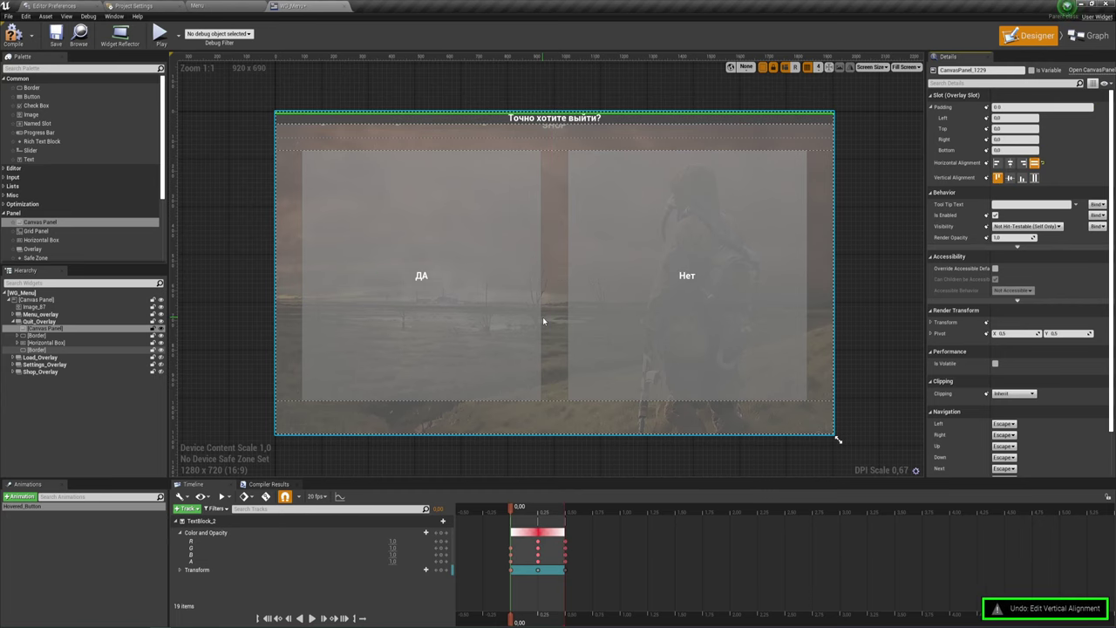
pyautogui.hotkey('ctrl', 'z')
pyautogui.hotkey('ctrl', 'z')
pyautogui.hotkey('ctrl', 'z')
pyautogui.hotkey('ctrl', 'z')
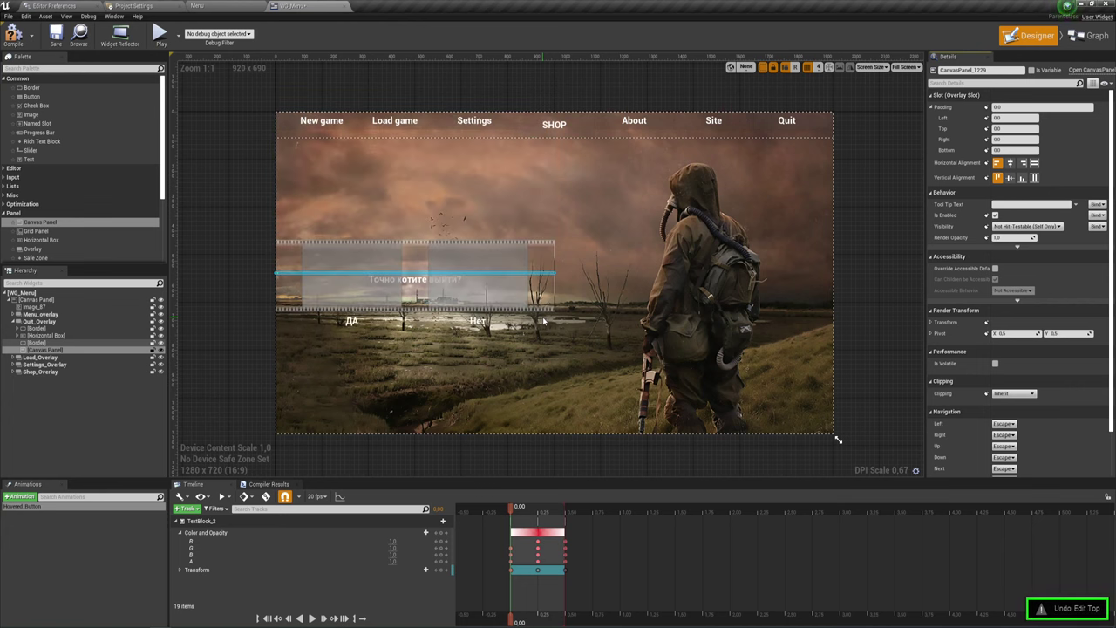
pyautogui.hotkey('ctrl', 'z')
pyautogui.hotkey('ctrl', 'z')
pyautogui.hotkey('ctrl', 'z')
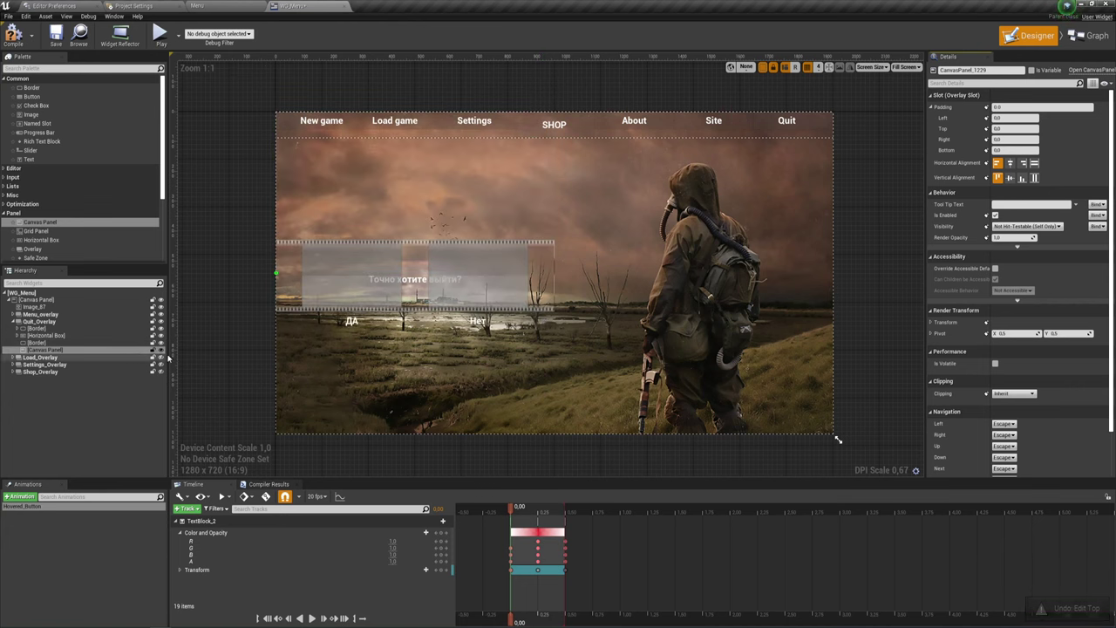
pyautogui.hotkey('ctrl', 'z')
pyautogui.hotkey('ctrl', 'z')
pyautogui.hotkey('ctrl', 'z')
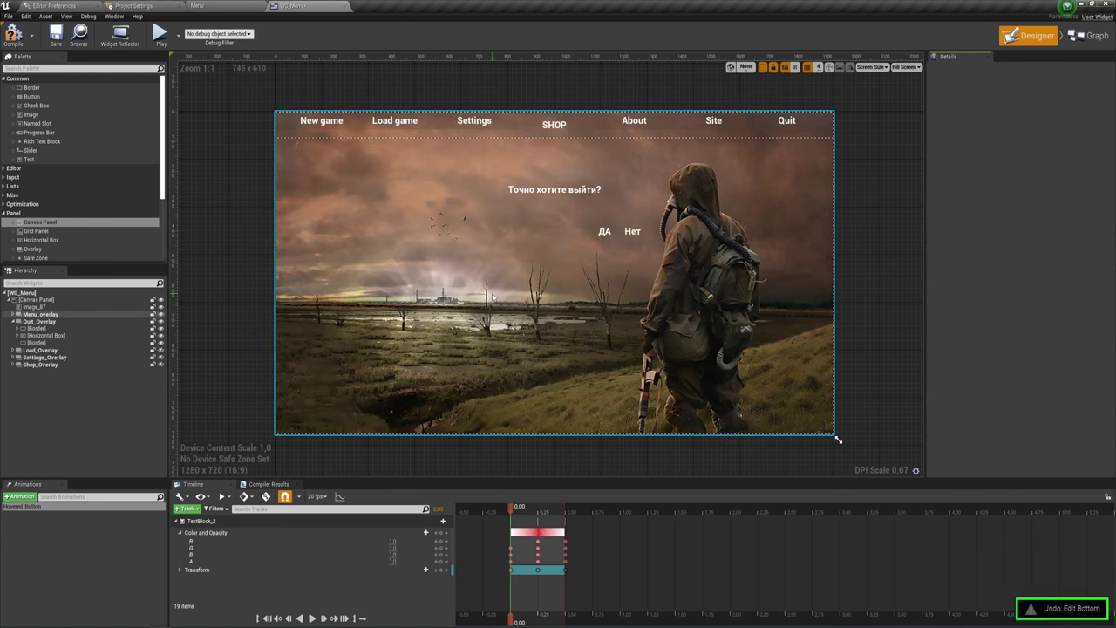
pyautogui.hotkey('ctrl', 'z')
pyautogui.hotkey('ctrl', 'z')
pyautogui.hotkey('ctrl', 'z')
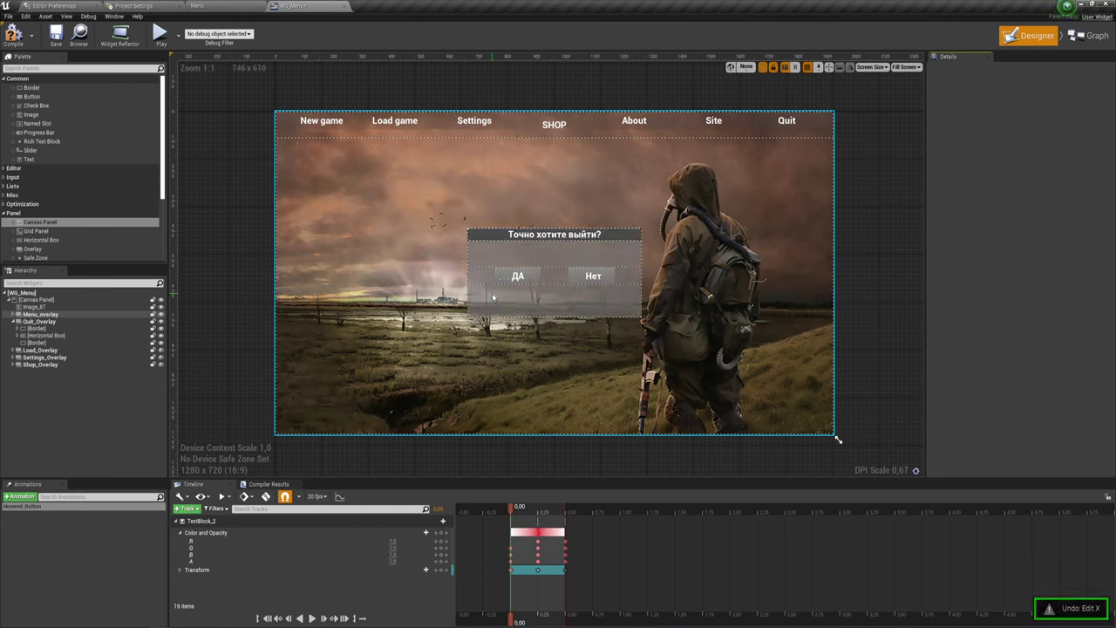
pyautogui.hotkey('ctrl', 'z')
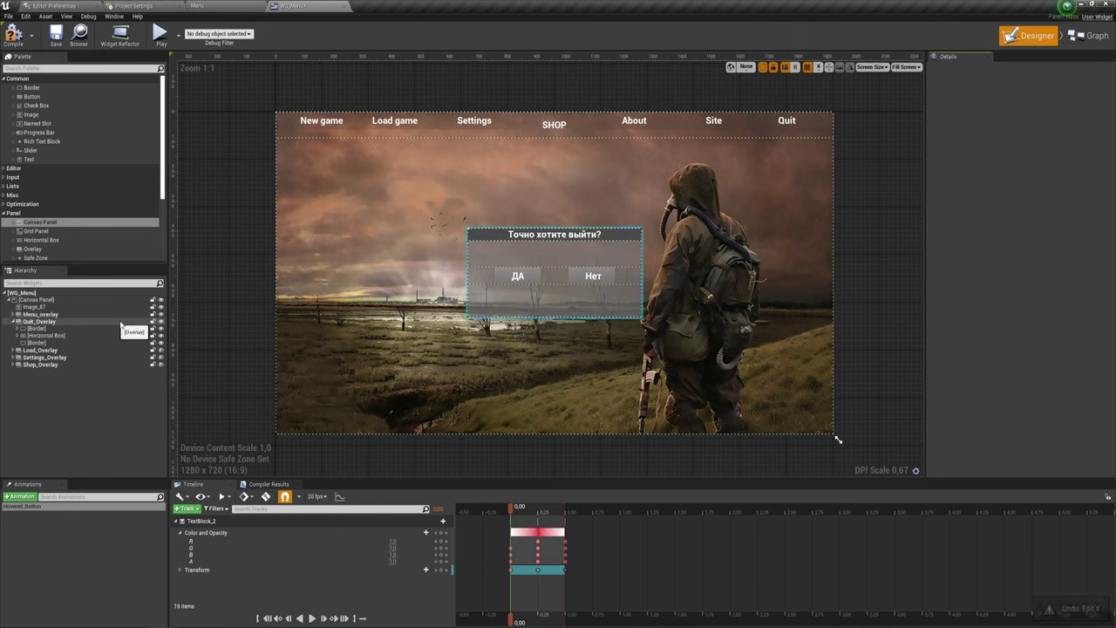
pyautogui.click(51, 323)
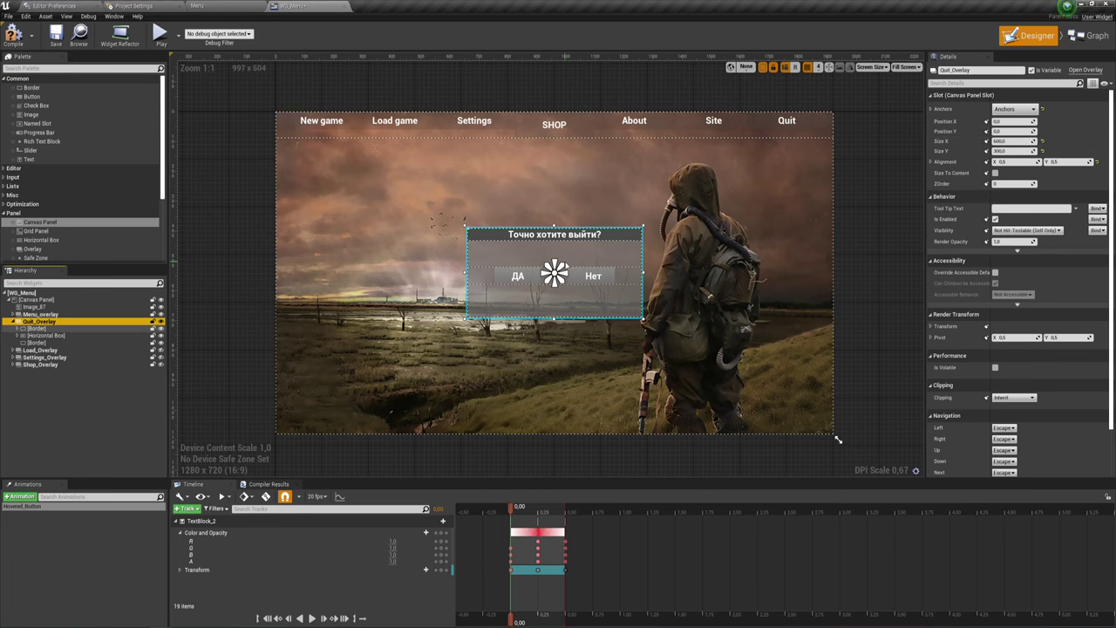
# Run a Standalone preview, show the Quit popup with ДА and Нет, then exit it.
pyautogui.click(567, 266)
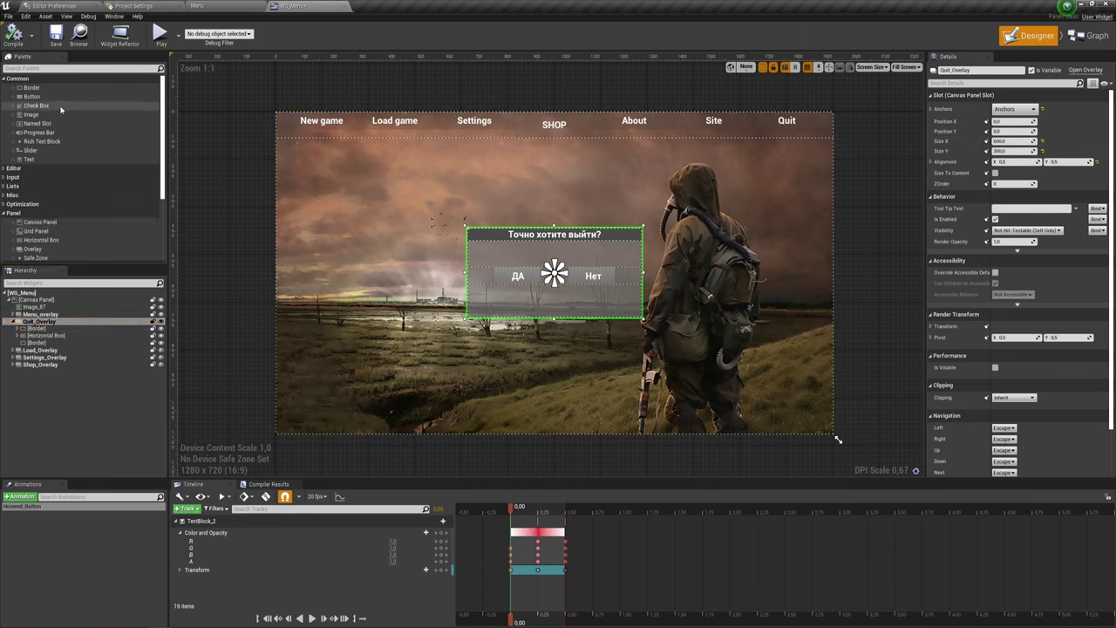
pyautogui.click(160, 33)
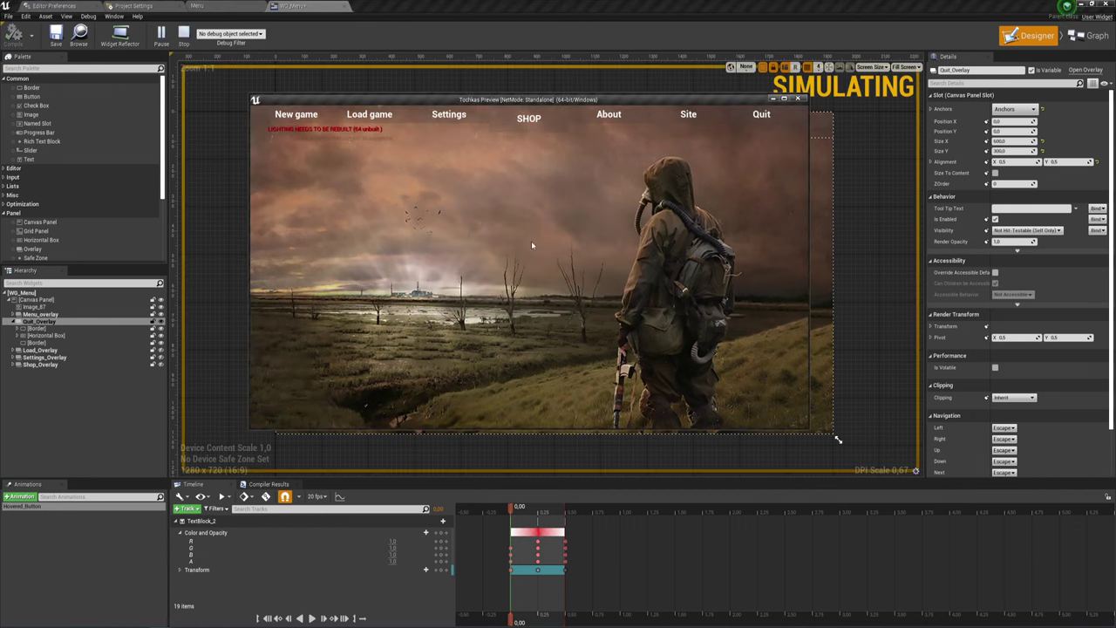
pyautogui.click(755, 123)
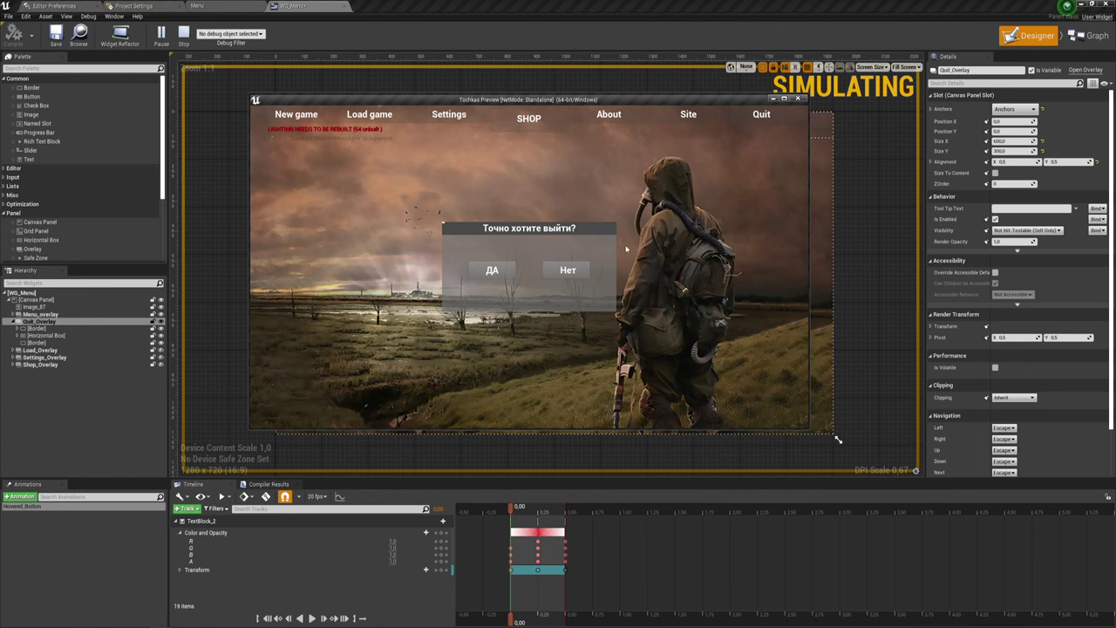
pyautogui.press('Escape')
# Add an On Clicked event for the ДА button that calls Quit Game.
pyautogui.click(538, 279)
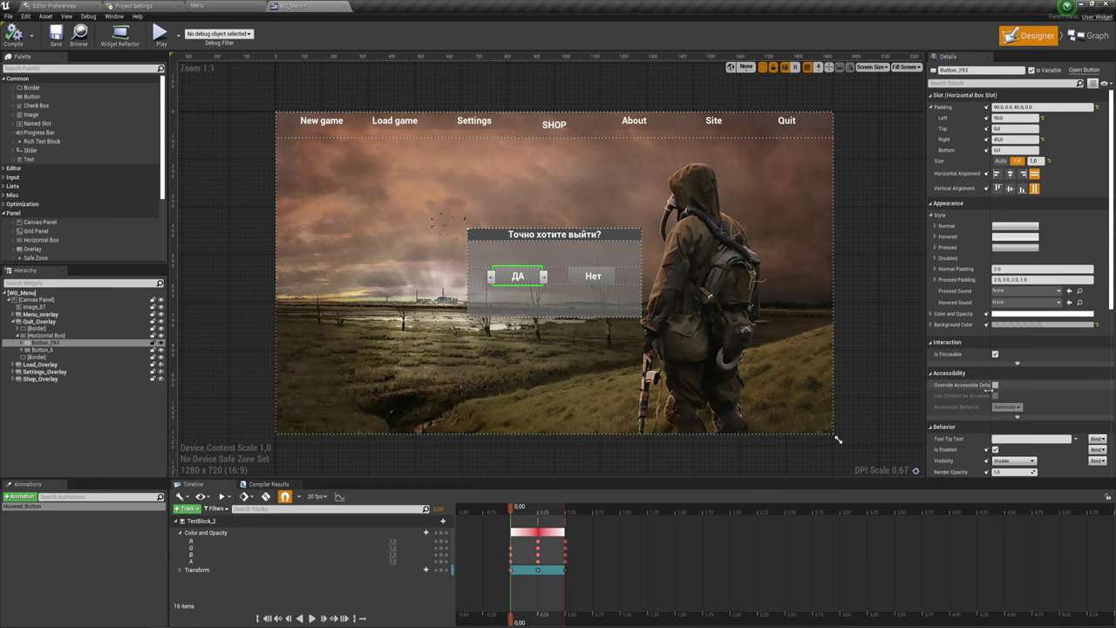
pyautogui.scroll(-3, 989, 398)
pyautogui.scroll(-4, 988, 398)
pyautogui.scroll(-3, 989, 398)
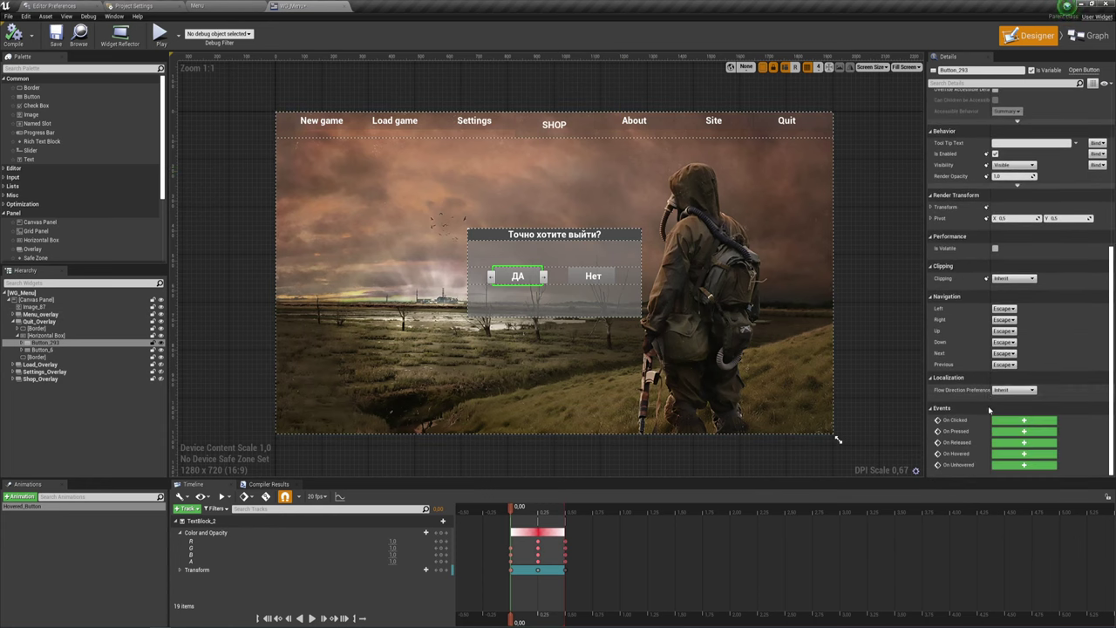
pyautogui.click(1024, 419)
pyautogui.moveTo(803, 260); pyautogui.dragTo(546, 315, button='right')
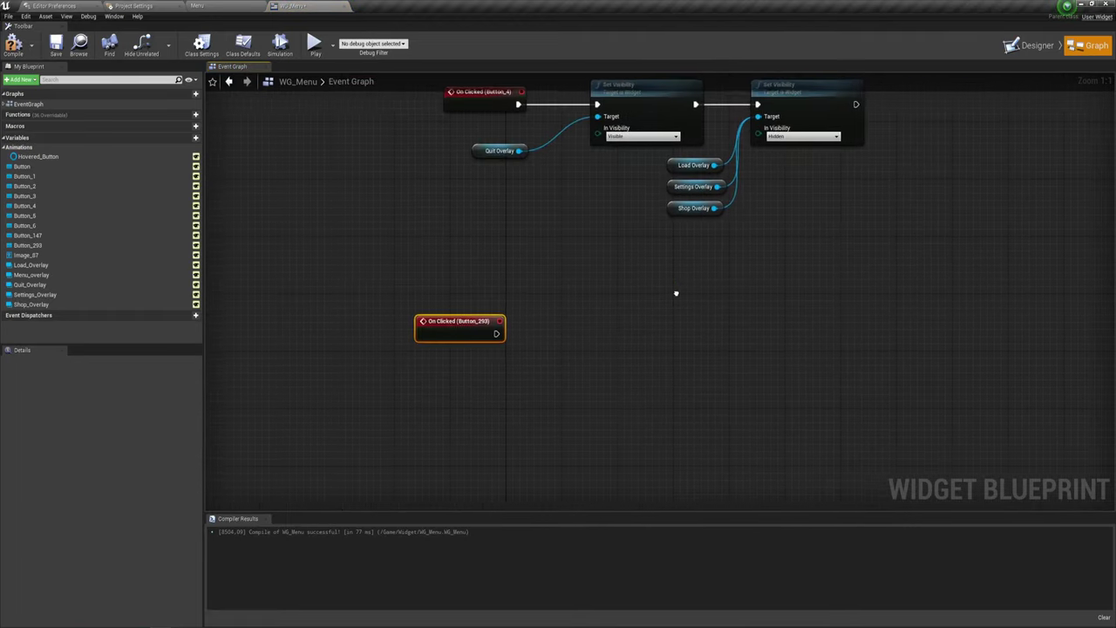
pyautogui.moveTo(428, 339)
pyautogui.mouseDown()
pyautogui.moveTo(462, 346)
pyautogui.moveTo(577, 305)
pyautogui.mouseUp()
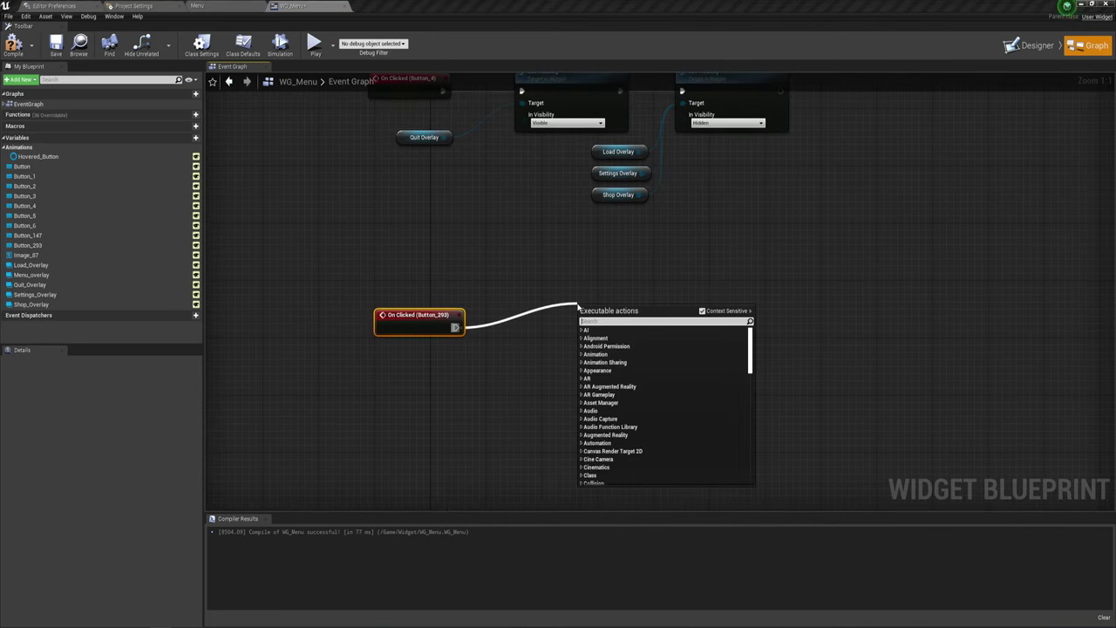
pyautogui.write('qui')
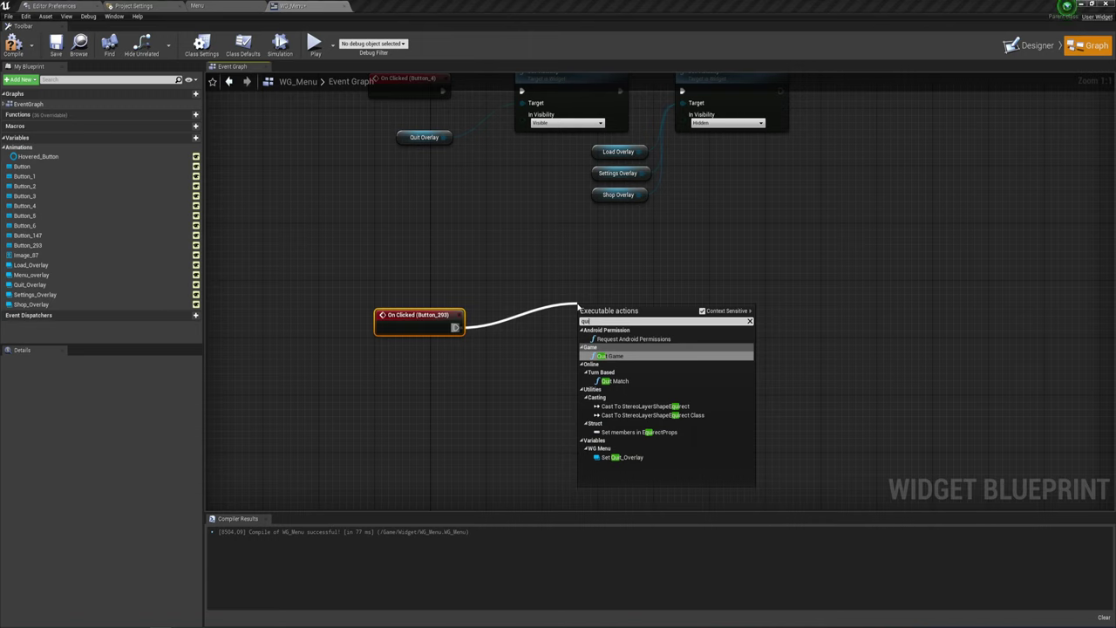
pyautogui.click(616, 358)
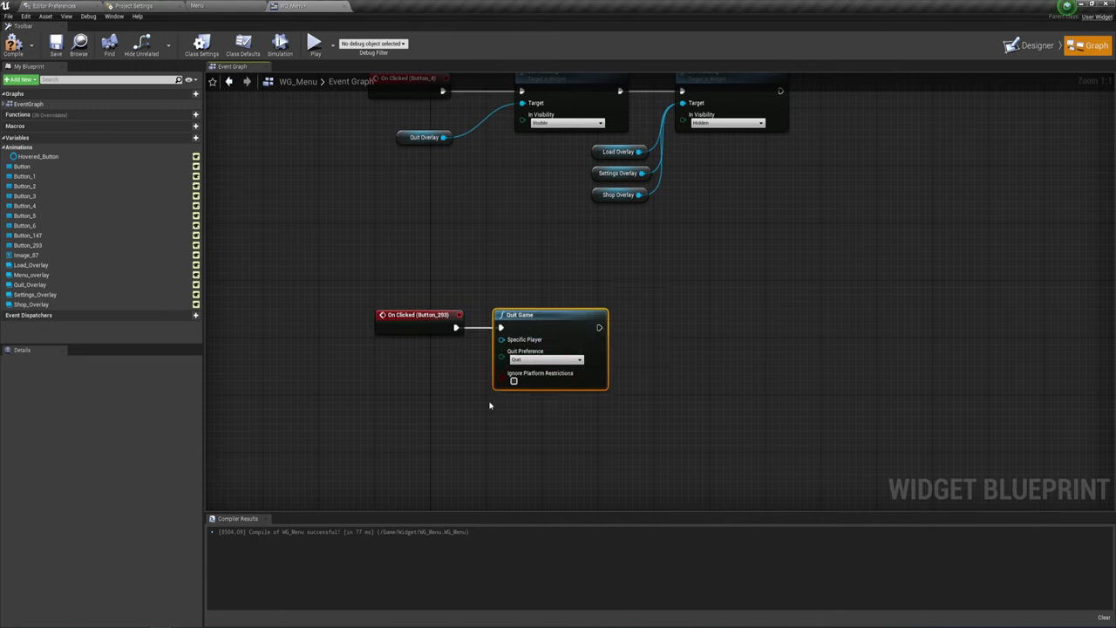
# Keep Quit Game's preference at Quit and feed Get Player Controller into Specific Player.
pyautogui.moveTo(490, 400); pyautogui.dragTo(610, 302)
pyautogui.click(539, 359)
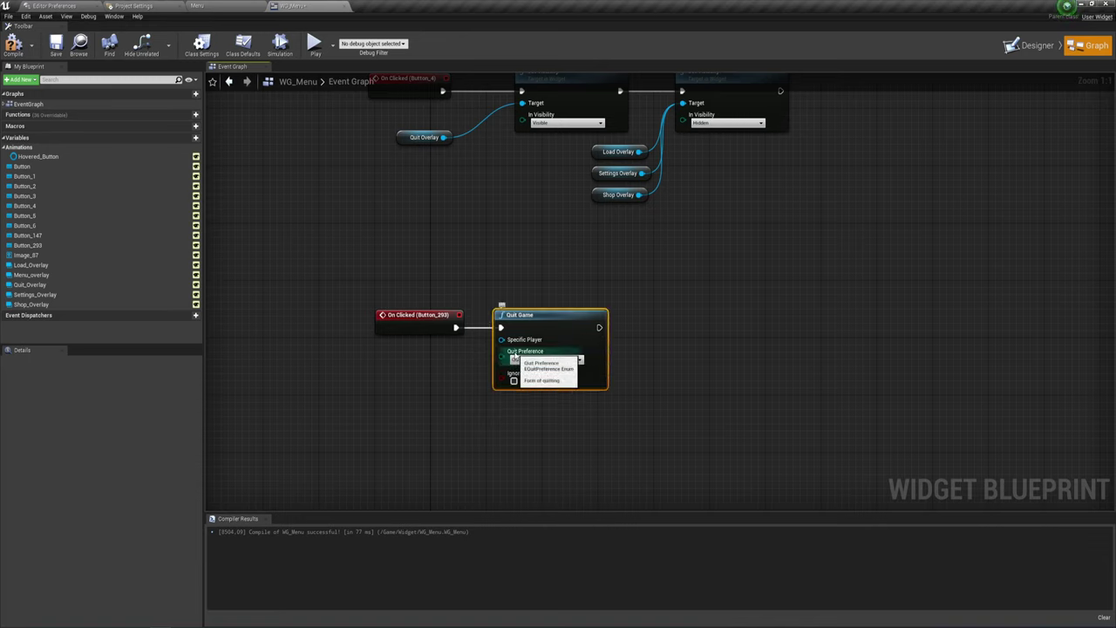
pyautogui.click(536, 360)
pyautogui.click(537, 360)
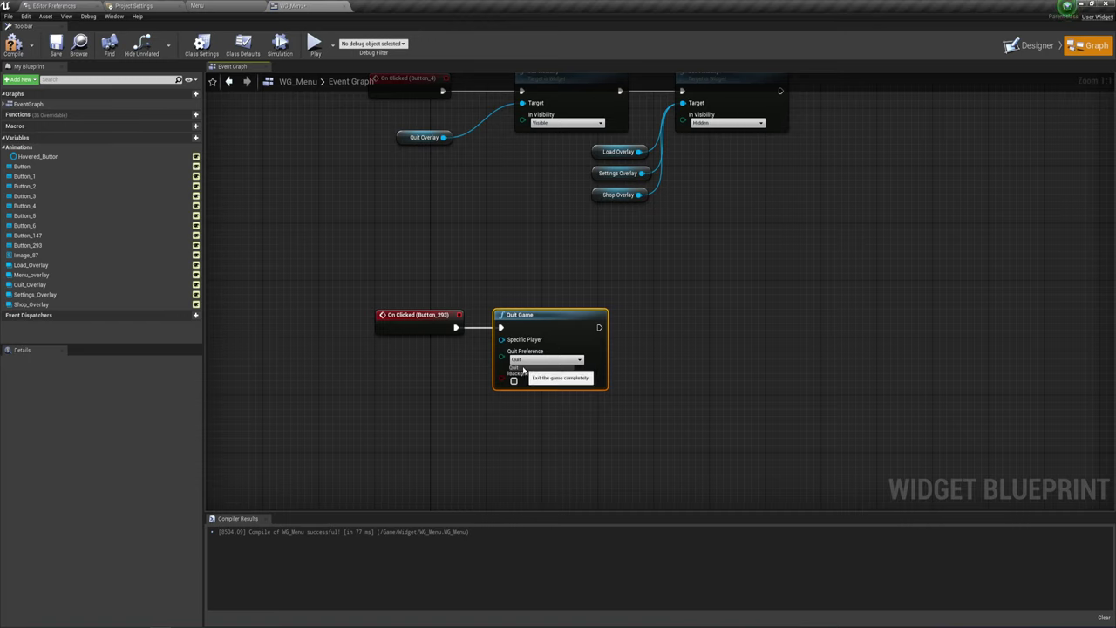
pyautogui.click(522, 368)
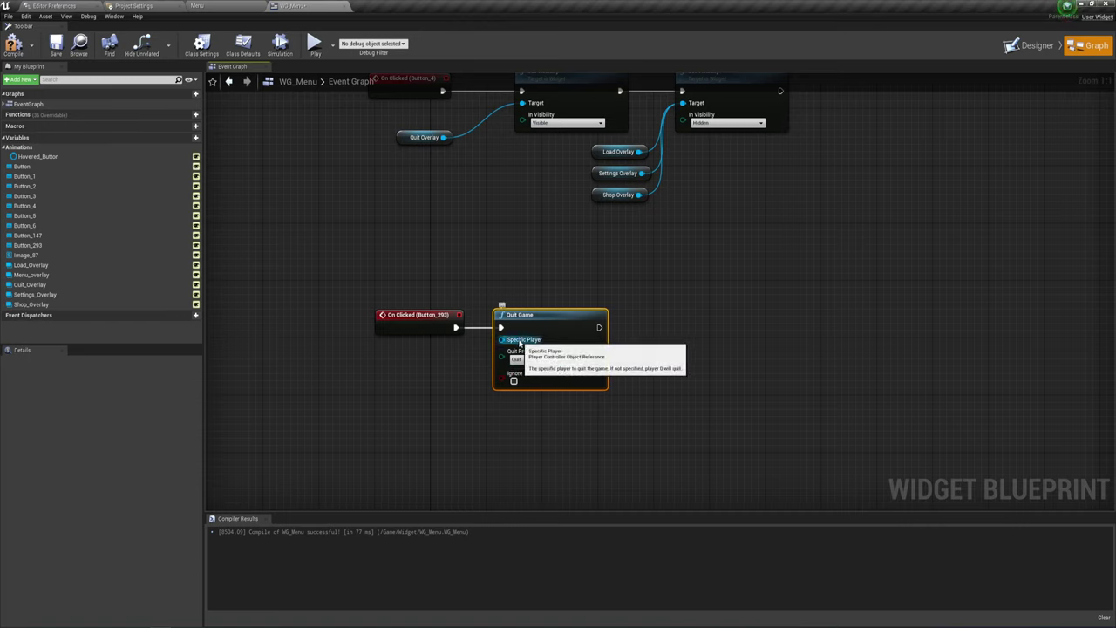
pyautogui.moveTo(521, 341); pyautogui.dragTo(625, 288, button='right')
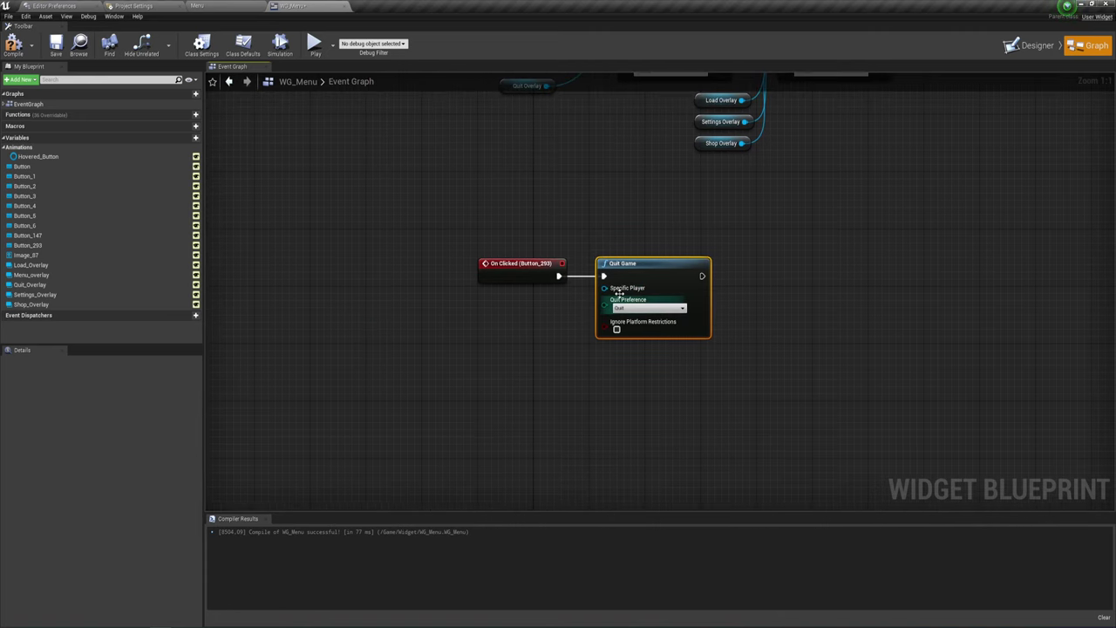
pyautogui.moveTo(604, 288)
pyautogui.mouseDown()
pyautogui.moveTo(476, 355)
pyautogui.moveTo(536, 314)
pyautogui.mouseUp()
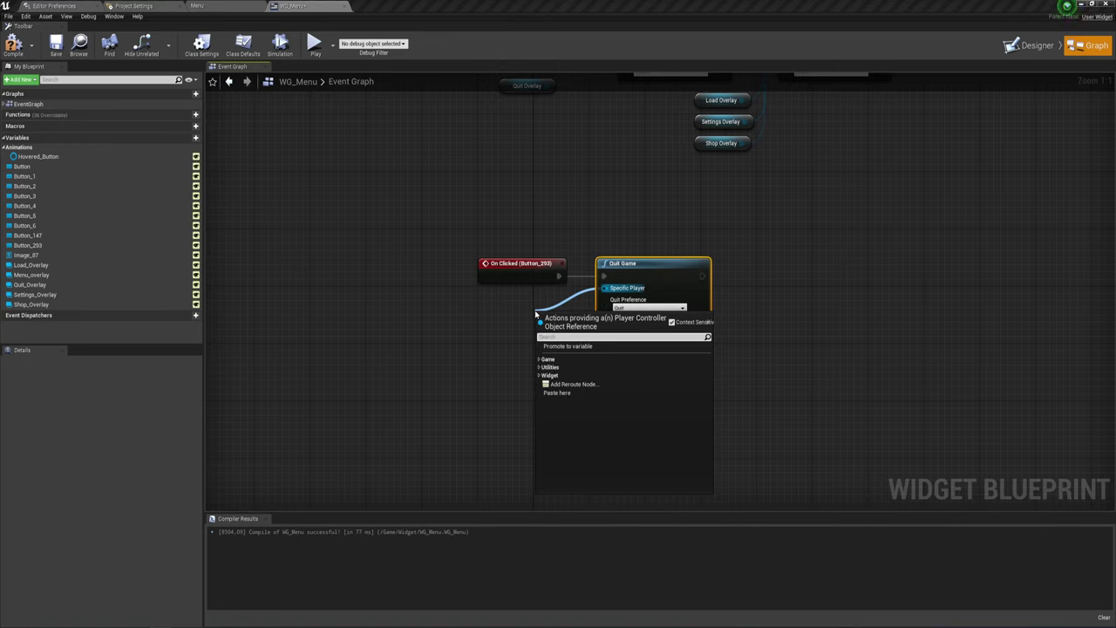
pyautogui.write('get')
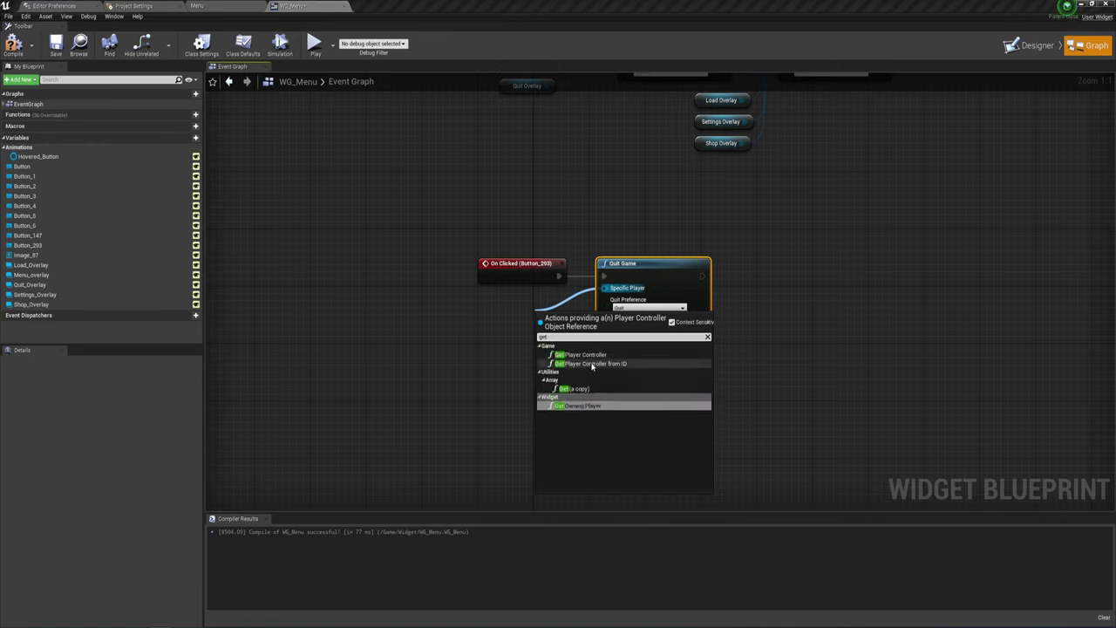
pyautogui.click(584, 354)
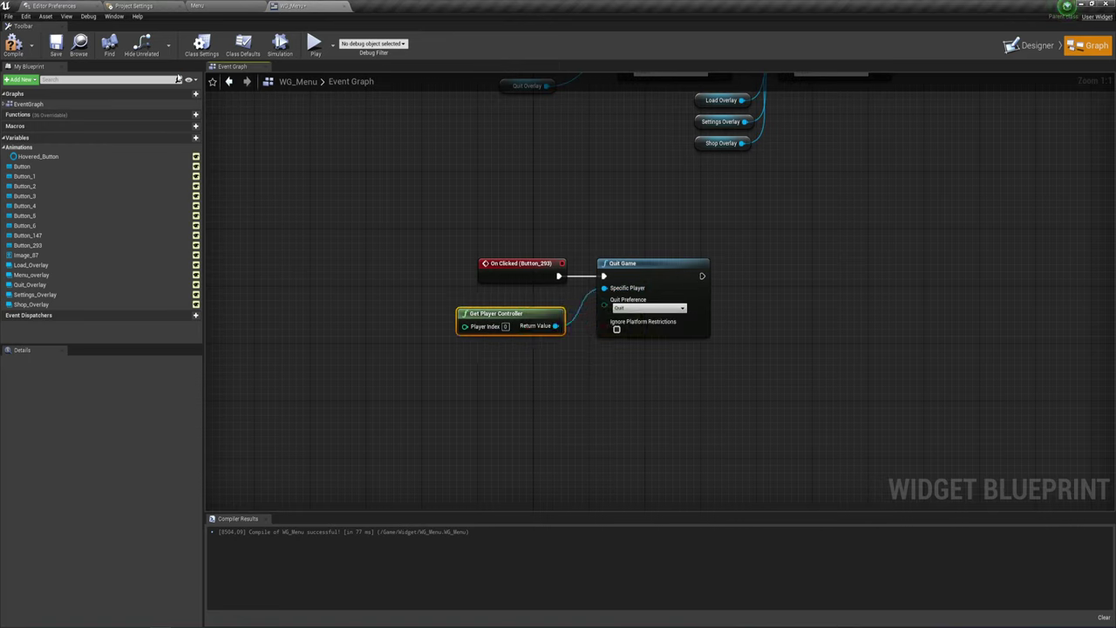
# Compile and save the widget blueprint, then return to the Designer layout.
pyautogui.click(54, 47)
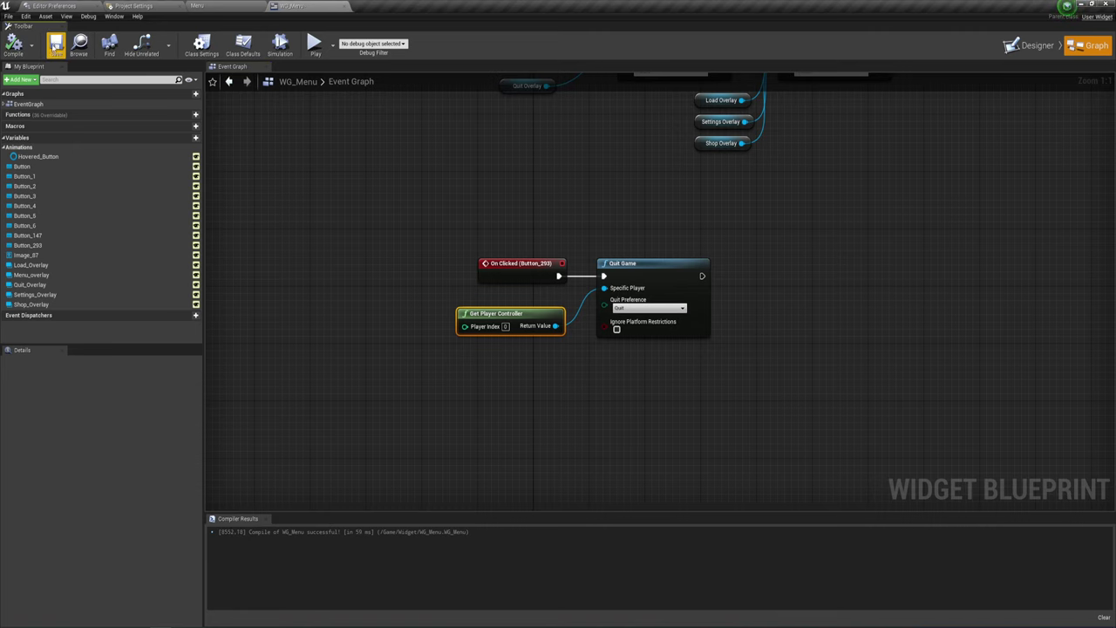
pyautogui.moveTo(647, 418); pyautogui.dragTo(525, 419, button='right')
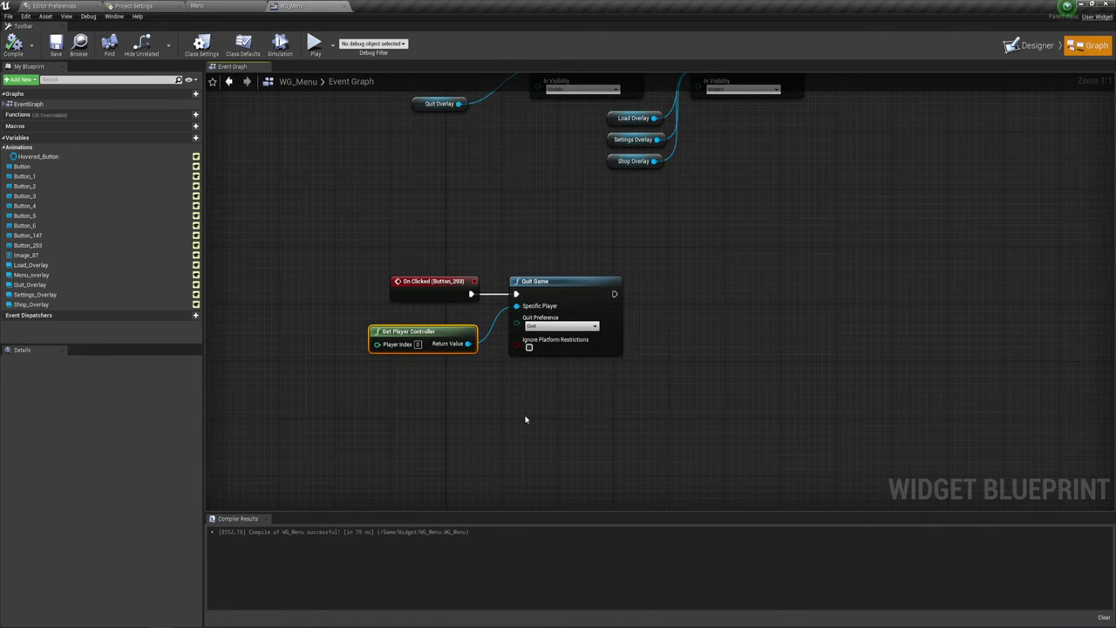
pyautogui.click(1035, 47)
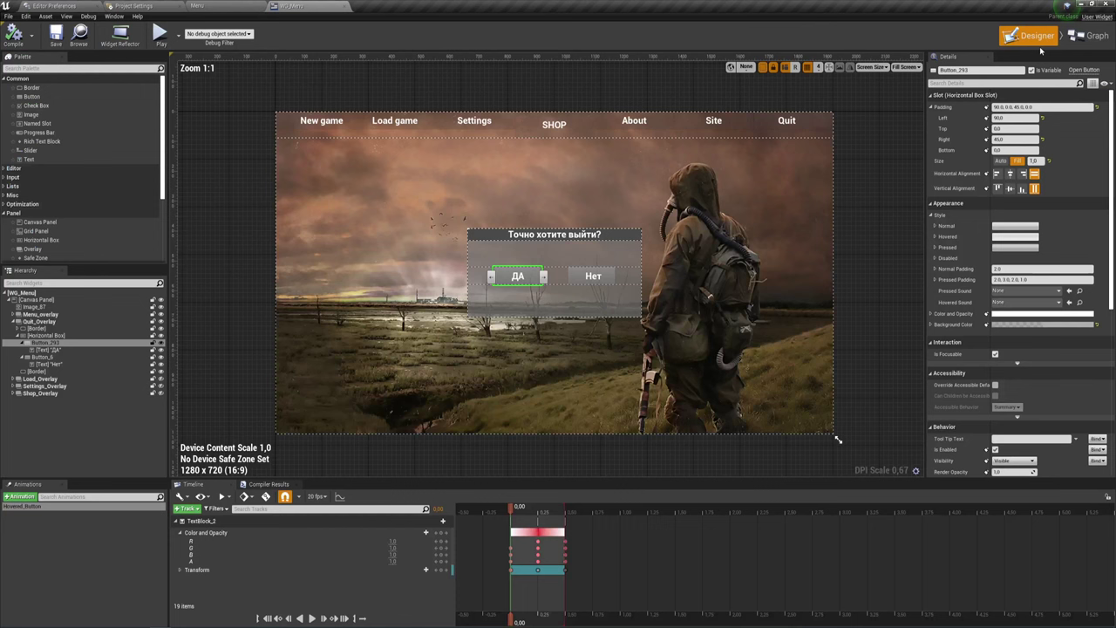
# Add an On Clicked event for the Нет button (Button_6).
pyautogui.click(571, 275)
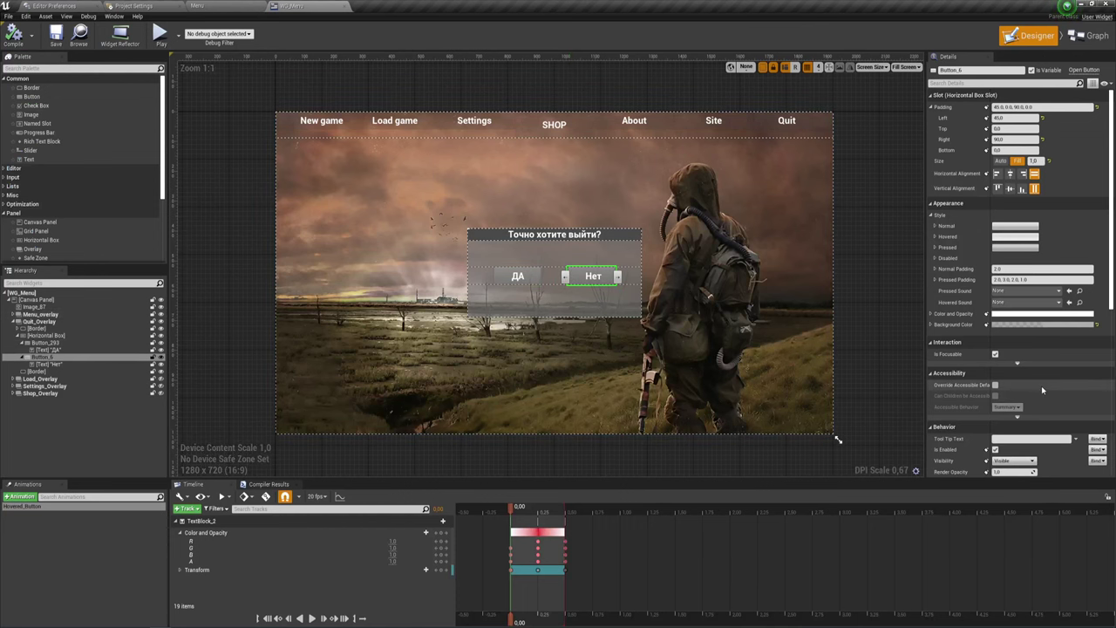
pyautogui.scroll(-5, 1041, 389)
pyautogui.scroll(-5, 1041, 389)
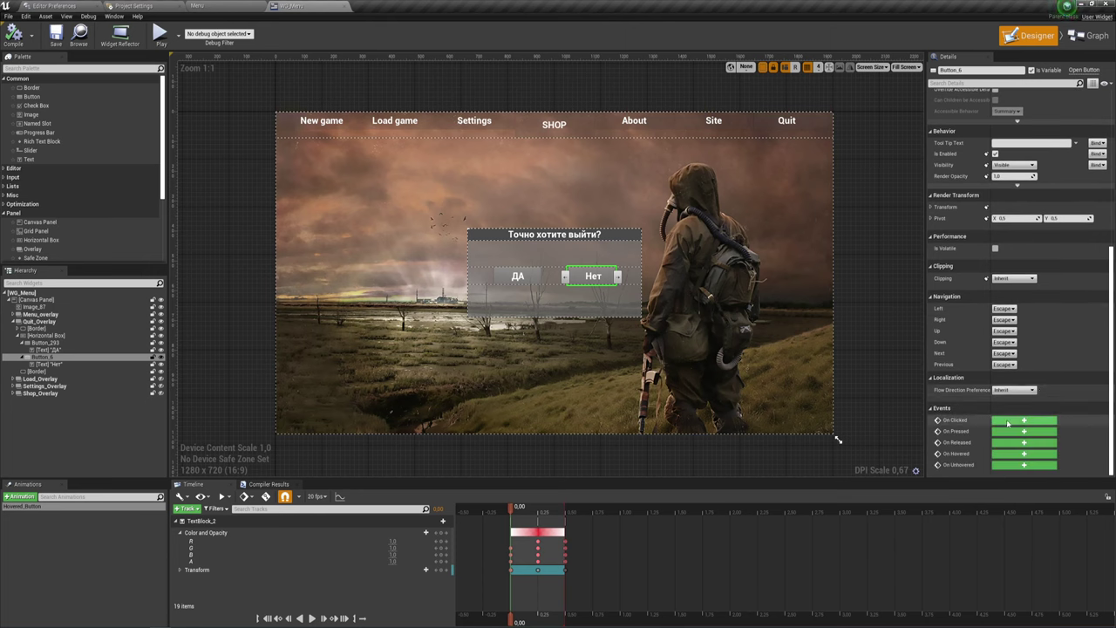
pyautogui.click(1022, 421)
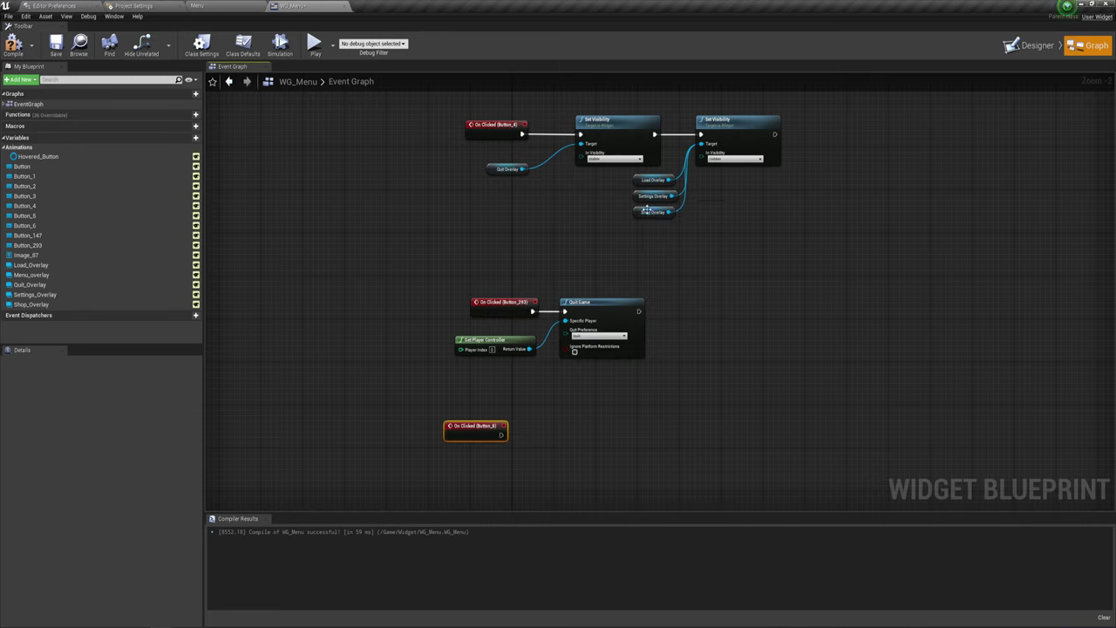
# Paste copies of Quit Overlay and Set Visibility, wire them to Button_6's click, set visibility Hidden.
pyautogui.click(508, 169)
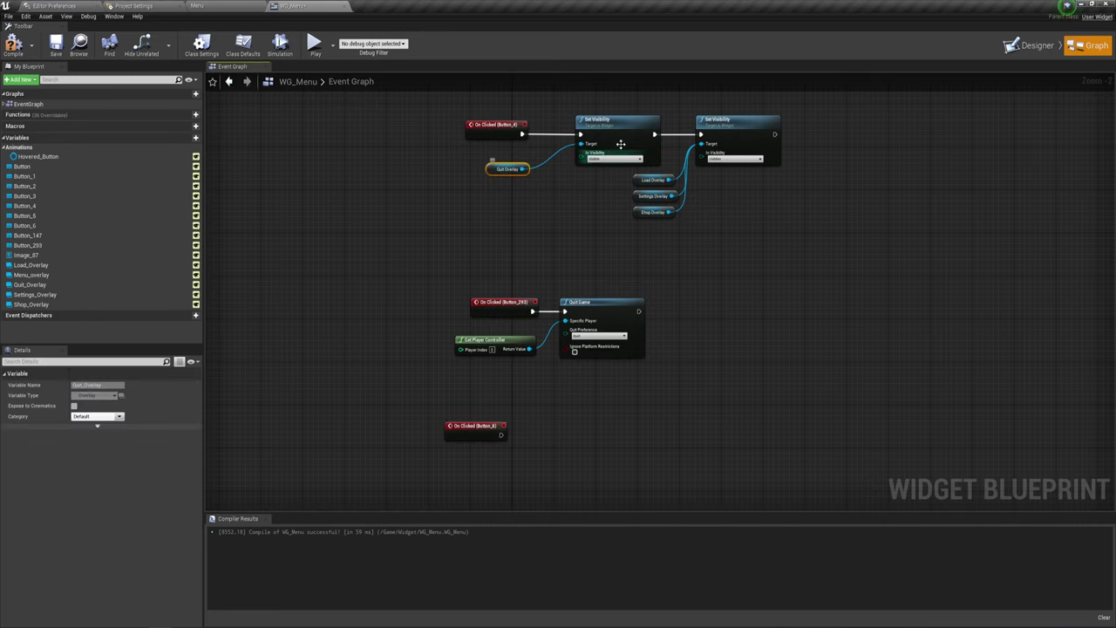
pyautogui.keyDown('ctrl'); pyautogui.click(625, 132); pyautogui.keyUp('ctrl')
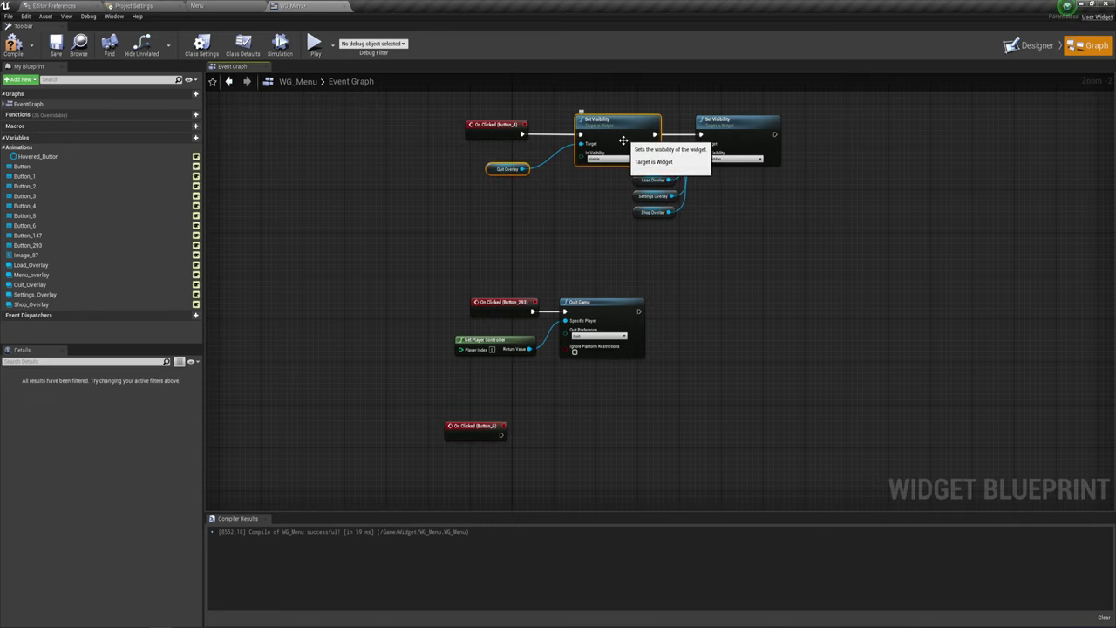
pyautogui.moveTo(539, 452); pyautogui.dragTo(526, 287, button='right')
pyautogui.scroll(2, 526, 287)
pyautogui.hotkey('ctrl', 'v')
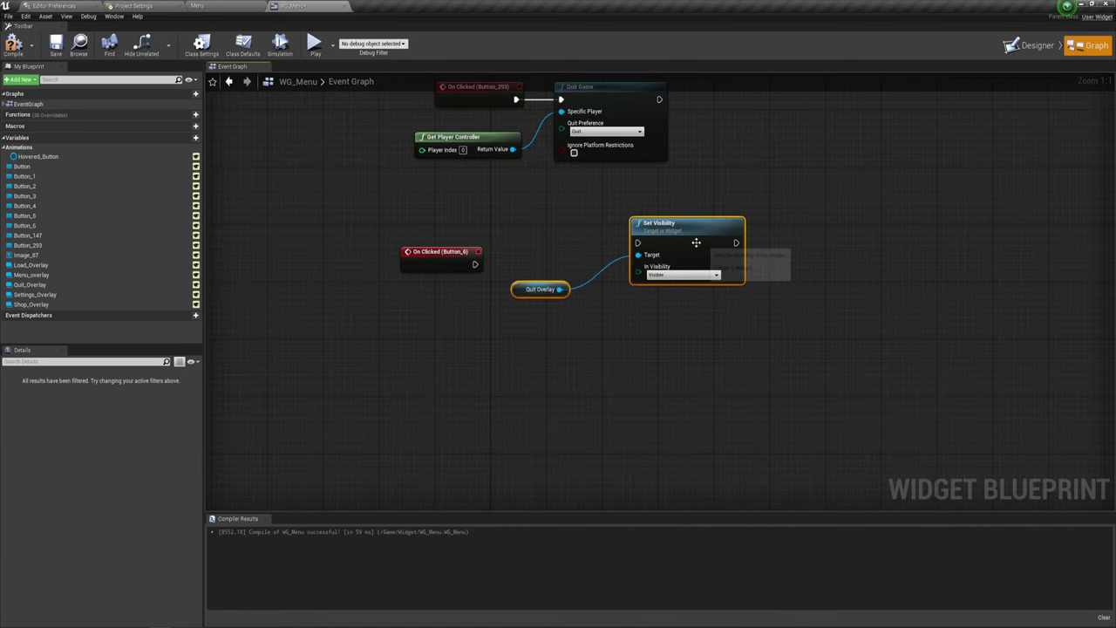
pyautogui.moveTo(637, 256); pyautogui.dragTo(567, 271)
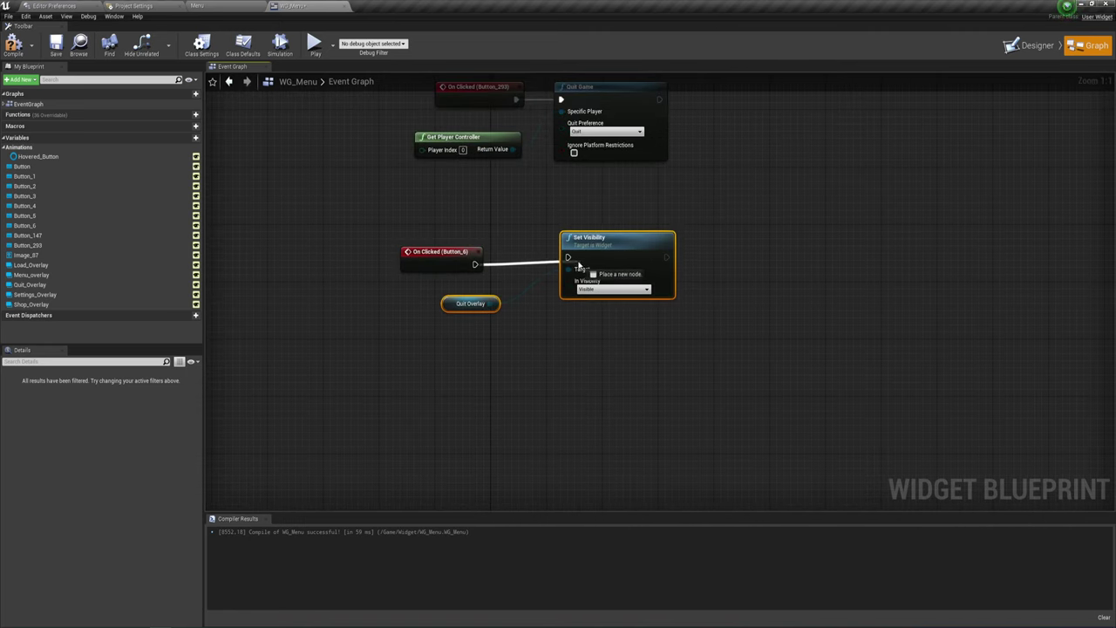
pyautogui.moveTo(474, 263); pyautogui.dragTo(567, 258)
pyautogui.click(610, 289)
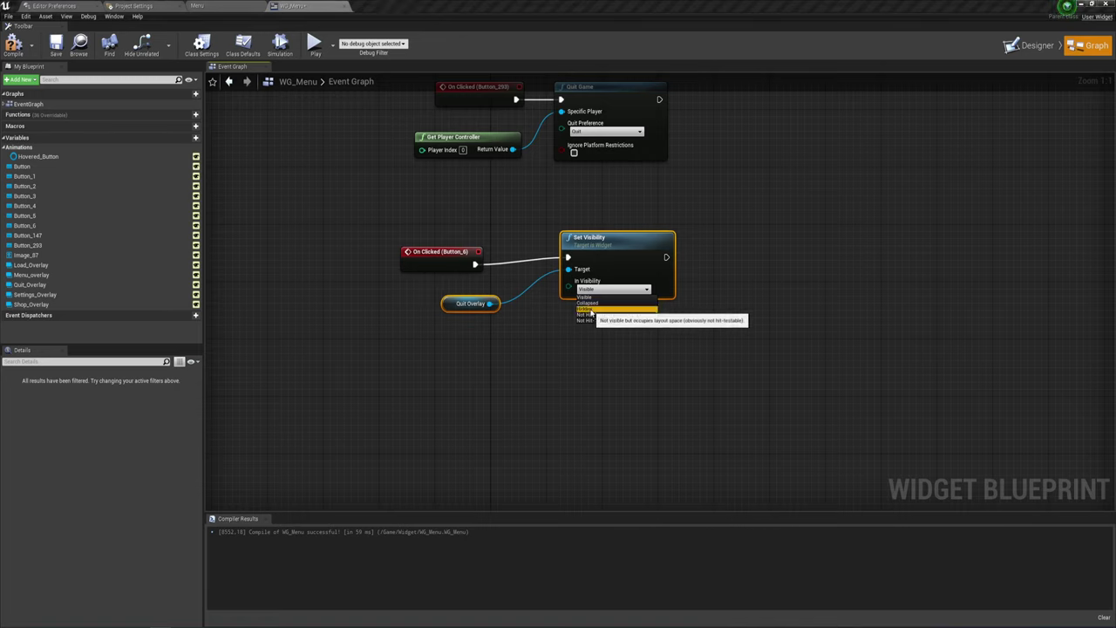
pyautogui.click(585, 308)
pyautogui.moveTo(410, 322)
pyautogui.mouseDown()
pyautogui.moveTo(550, 280)
pyautogui.moveTo(533, 293)
pyautogui.mouseUp()
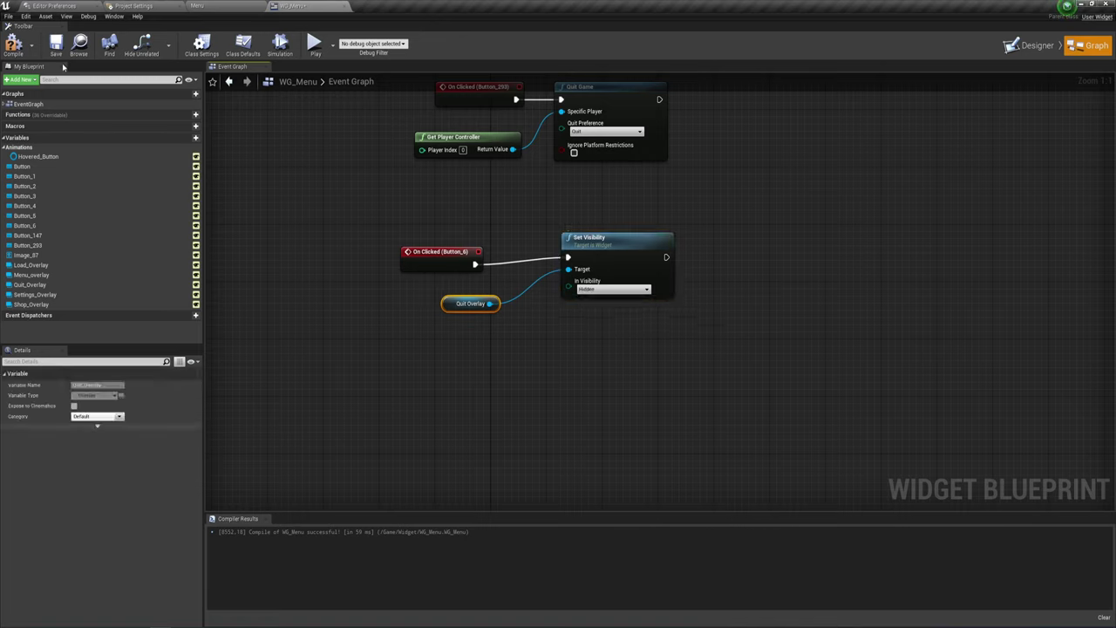
# Compile, then in a preview dismiss the quit popup twice with Нет and exit with ДА.
pyautogui.click(13, 42)
pyautogui.click(310, 43)
pyautogui.click(761, 114)
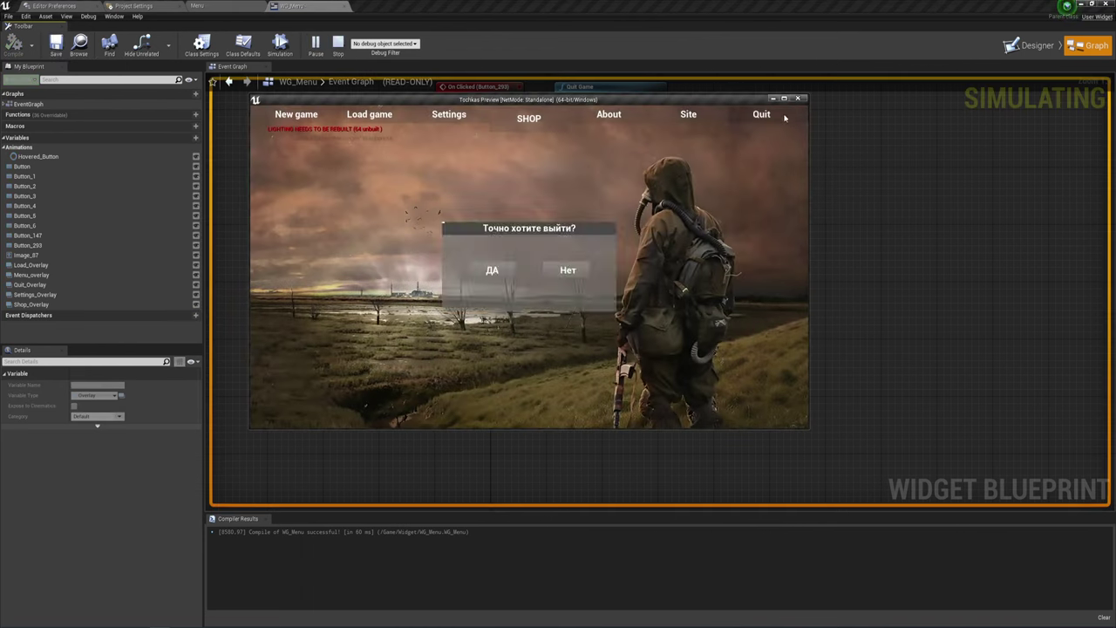
pyautogui.click(584, 270)
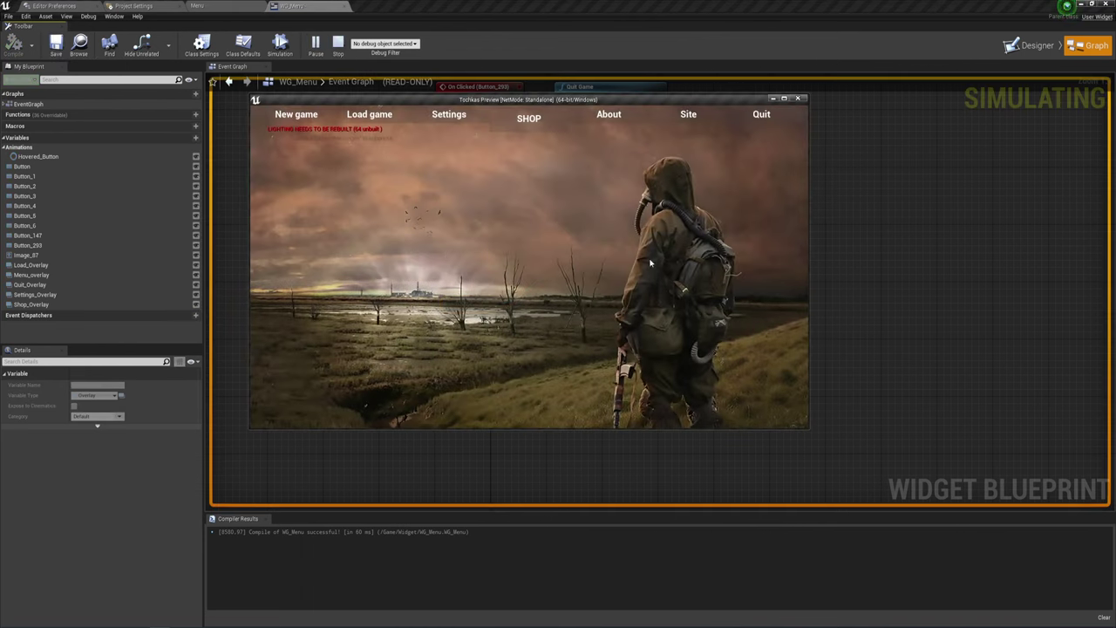
pyautogui.click(772, 125)
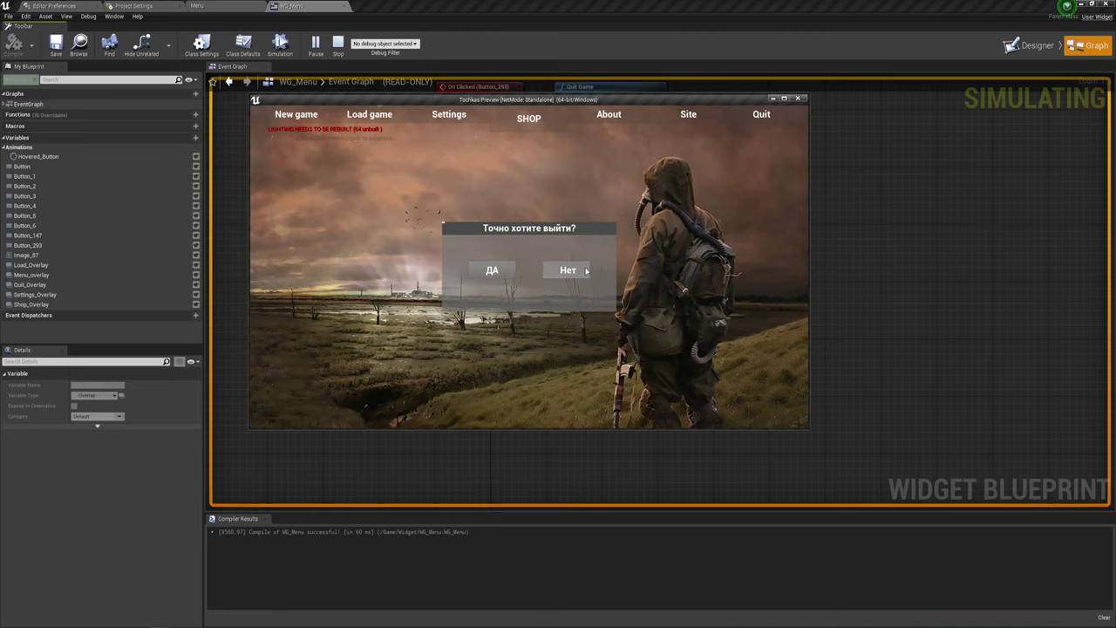
pyautogui.click(586, 271)
pyautogui.click(781, 115)
pyautogui.click(509, 271)
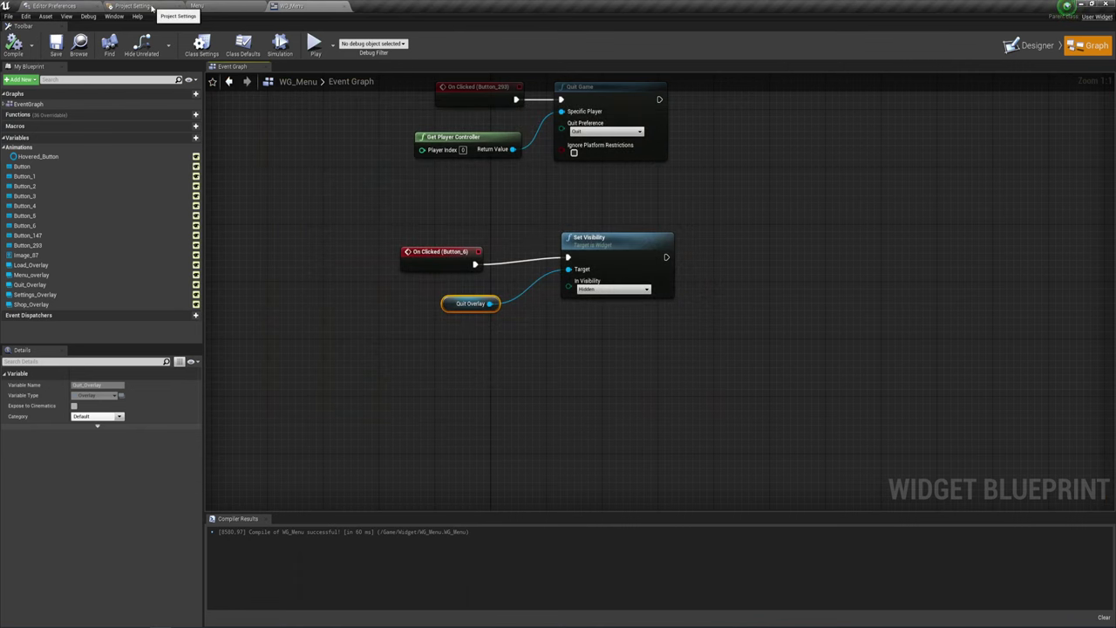
# Return to the WG_Menu event graph and select the Quit Game and Set Visibility nodes.
pyautogui.click(132, 7)
pyautogui.click(224, 4)
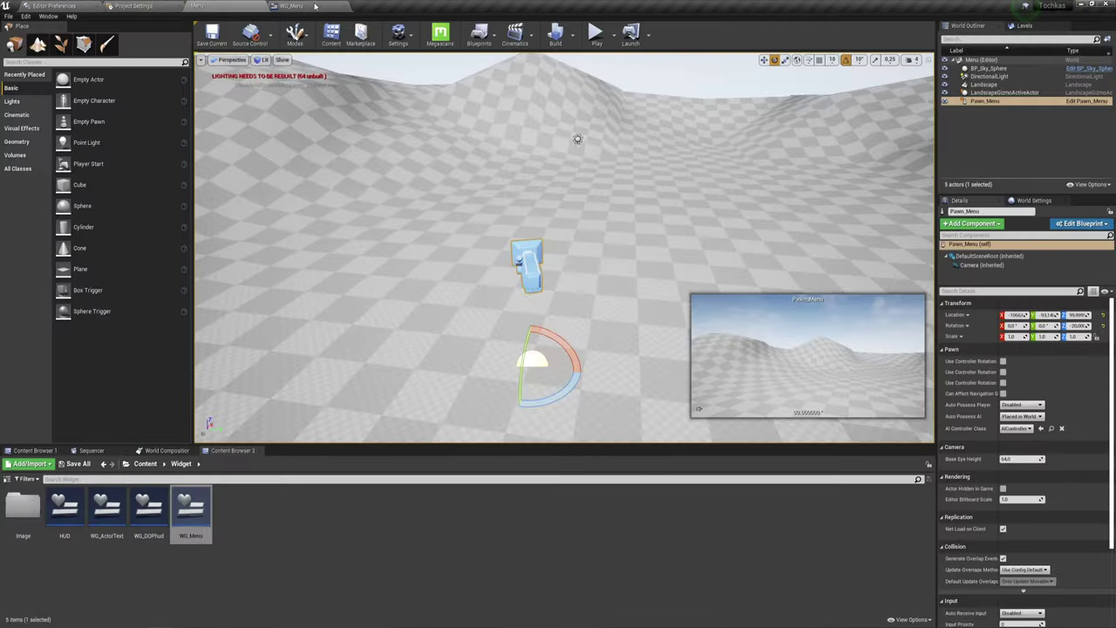
pyautogui.click(289, 6)
pyautogui.scroll(-2, 597, 282)
pyautogui.scroll(-4, 598, 313)
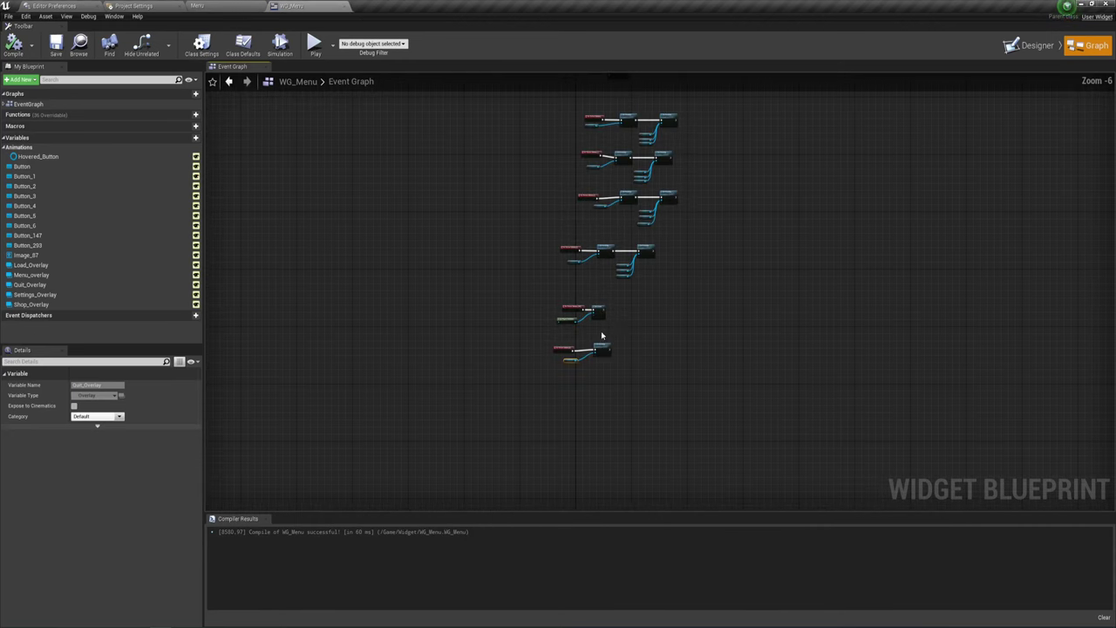
pyautogui.scroll(1, 661, 306)
pyautogui.scroll(2, 579, 374)
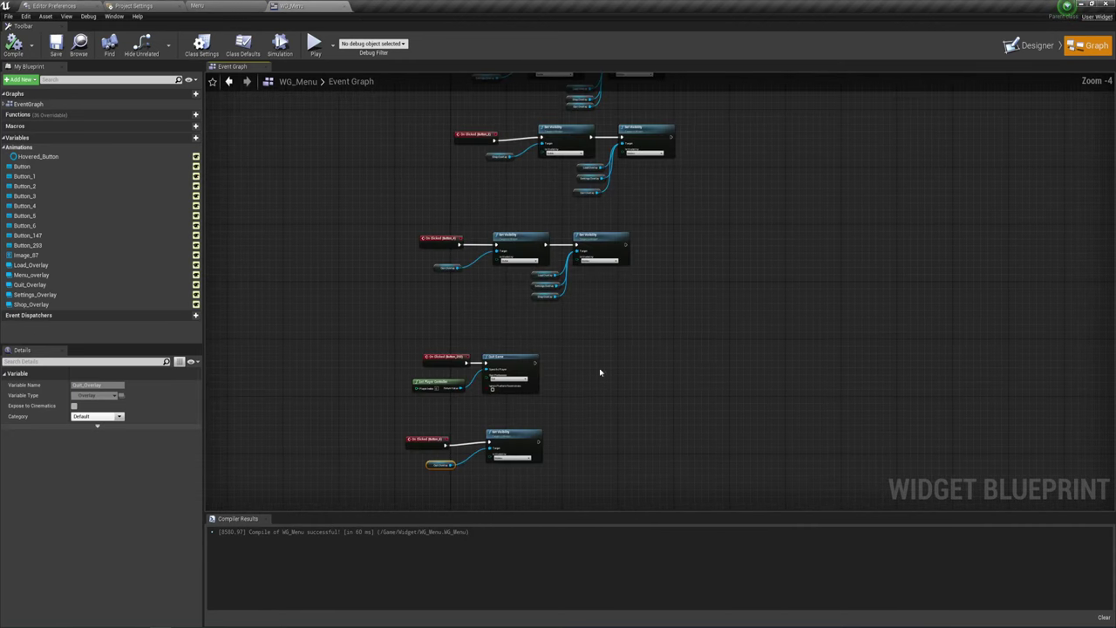
pyautogui.scroll(1, 600, 371)
pyautogui.moveTo(410, 427)
pyautogui.mouseDown()
pyautogui.moveTo(562, 286)
pyautogui.moveTo(524, 311)
pyautogui.mouseUp()
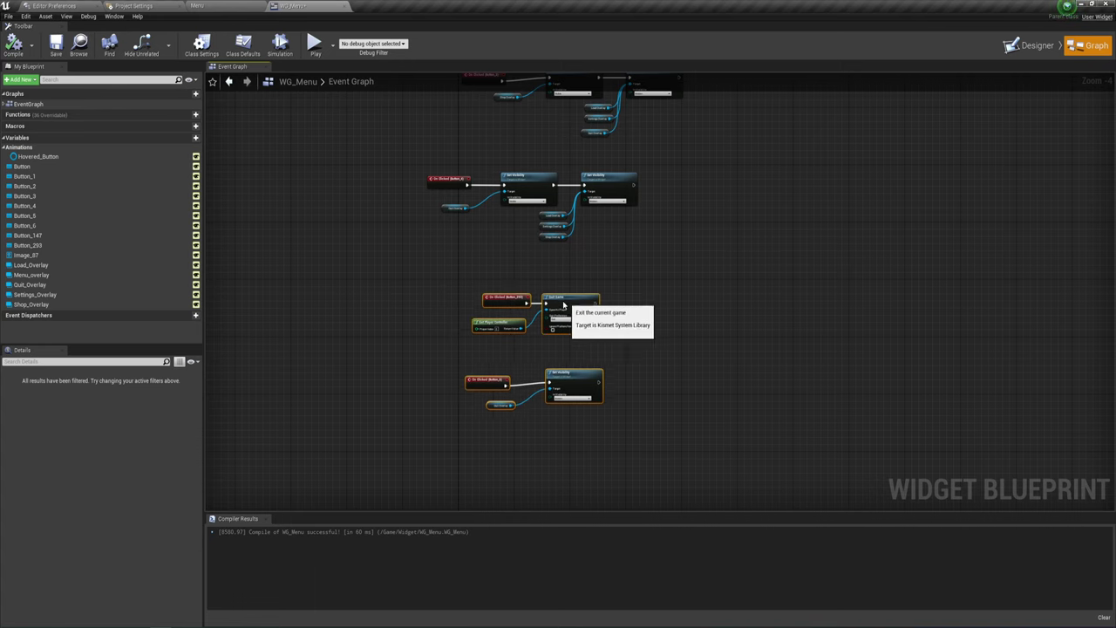
pyautogui.scroll(-1, 591, 279)
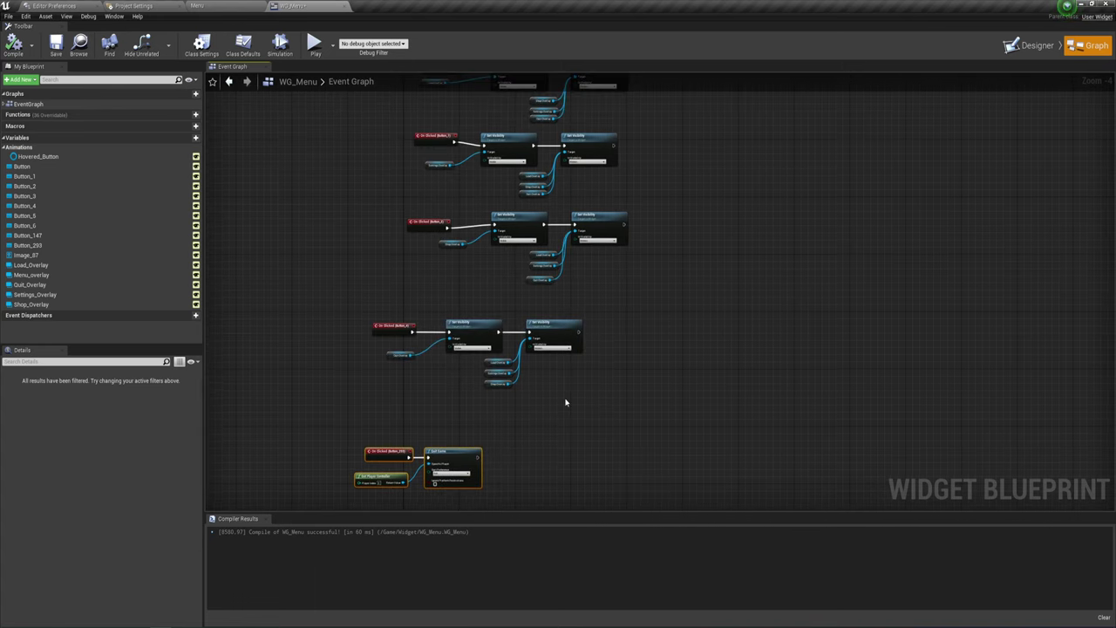
pyautogui.scroll(2, 616, 215)
# Shift the three overlay Set Visibility event groups slightly left.
pyautogui.moveTo(575, 194); pyautogui.dragTo(646, 139, button='right')
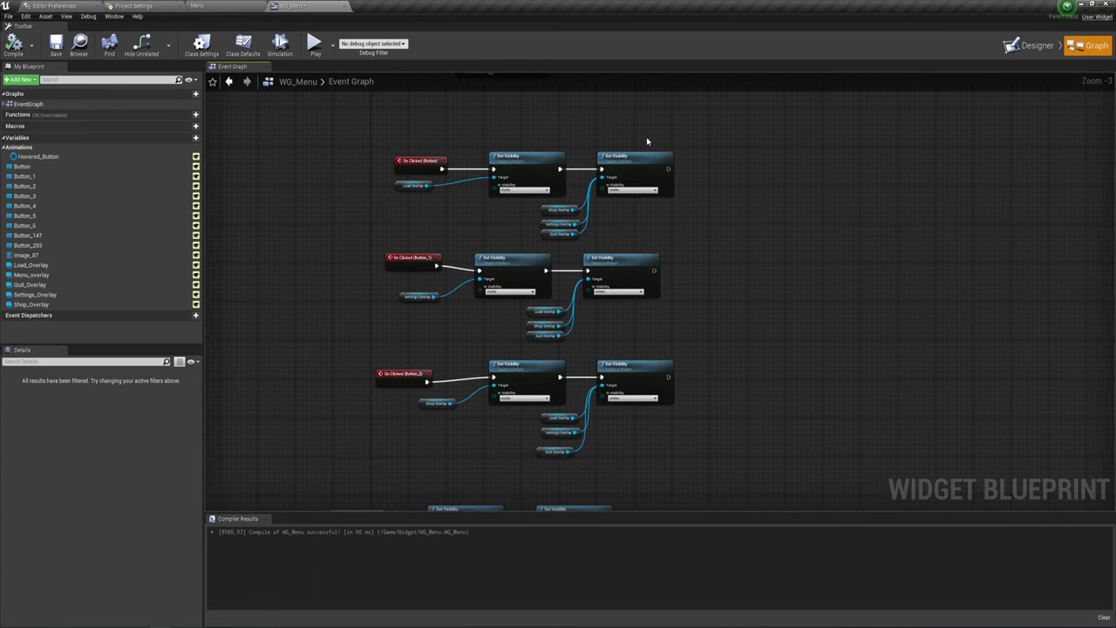
pyautogui.moveTo(438, 170); pyautogui.dragTo(690, 459)
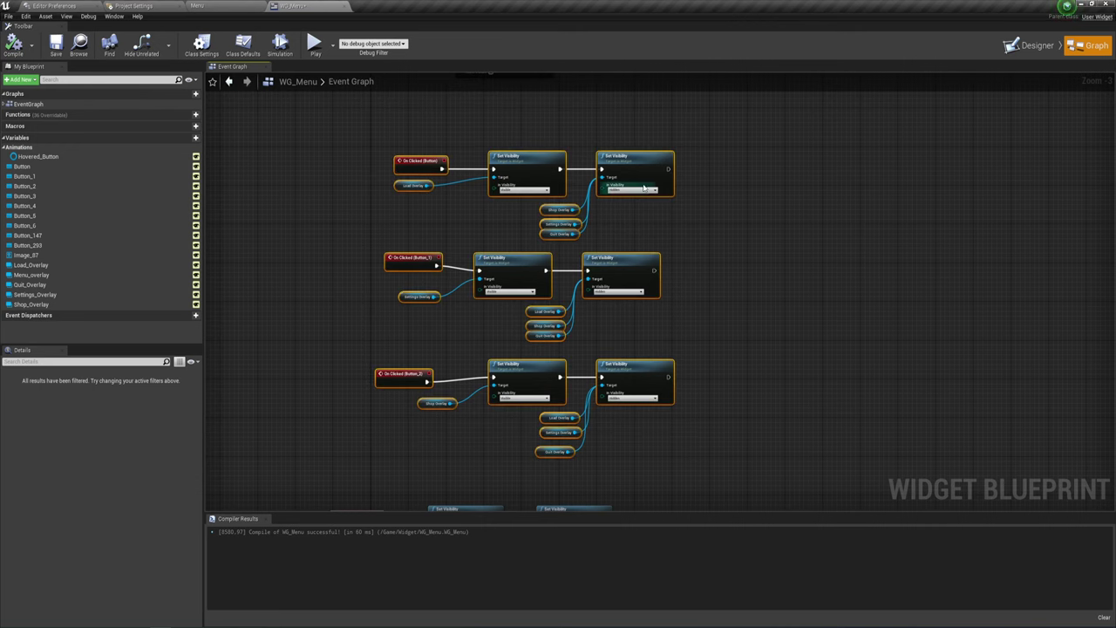
pyautogui.moveTo(639, 163); pyautogui.dragTo(597, 164)
pyautogui.scroll(-4, 597, 164)
pyautogui.moveTo(815, 285)
pyautogui.mouseDown(button='right')
pyautogui.moveTo(672, 236)
pyautogui.moveTo(621, 318)
pyautogui.moveTo(623, 381)
pyautogui.mouseUp(button='right')
pyautogui.scroll(1, 645, 264)
pyautogui.scroll(1, 619, 256)
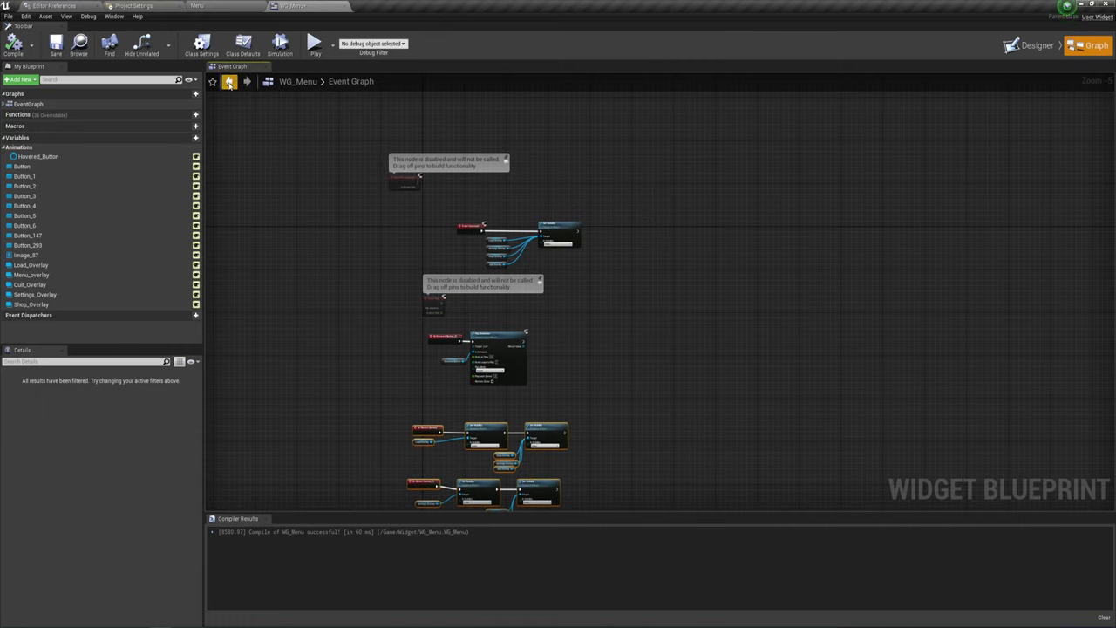
# Reopen WG_Menu from the Content Browser in the Designer view.
pyautogui.click(203, 5)
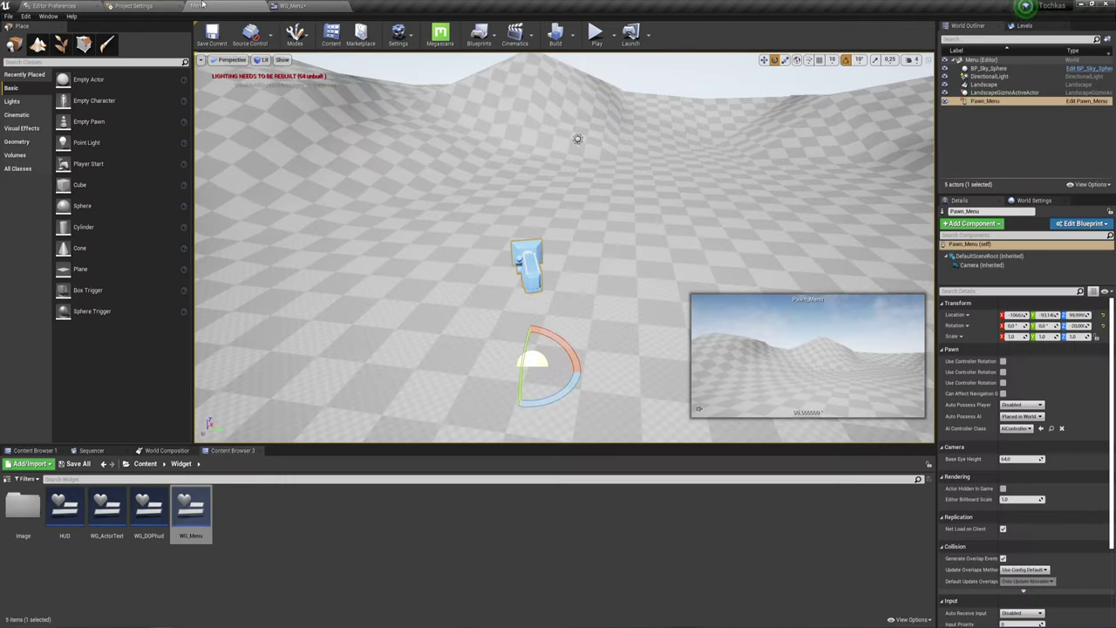
pyautogui.doubleClick(190, 510)
pyautogui.click(1033, 45)
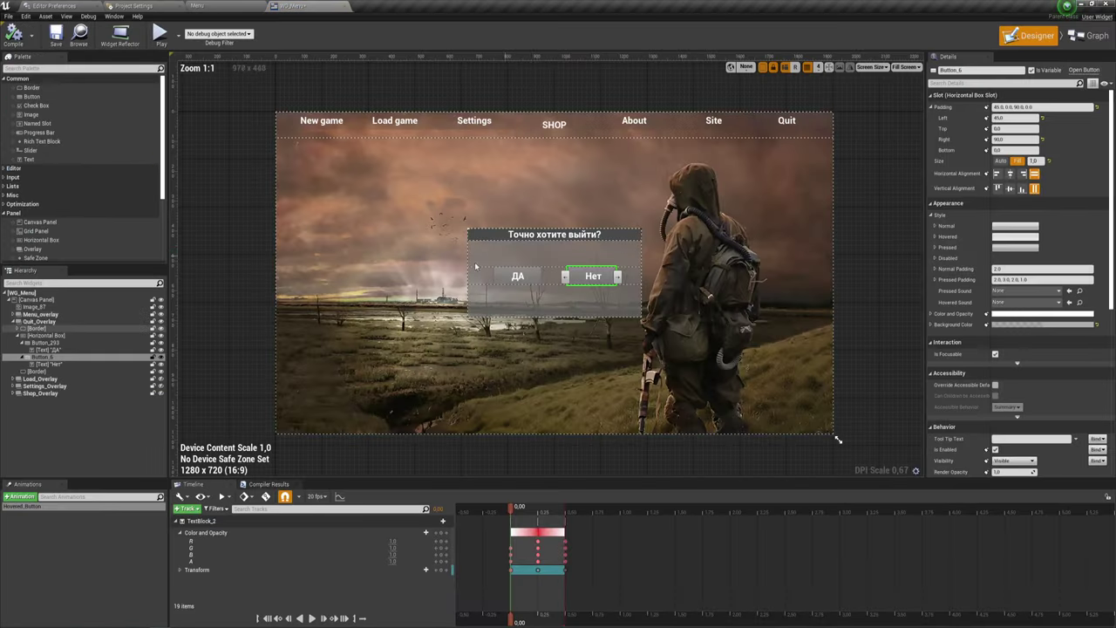